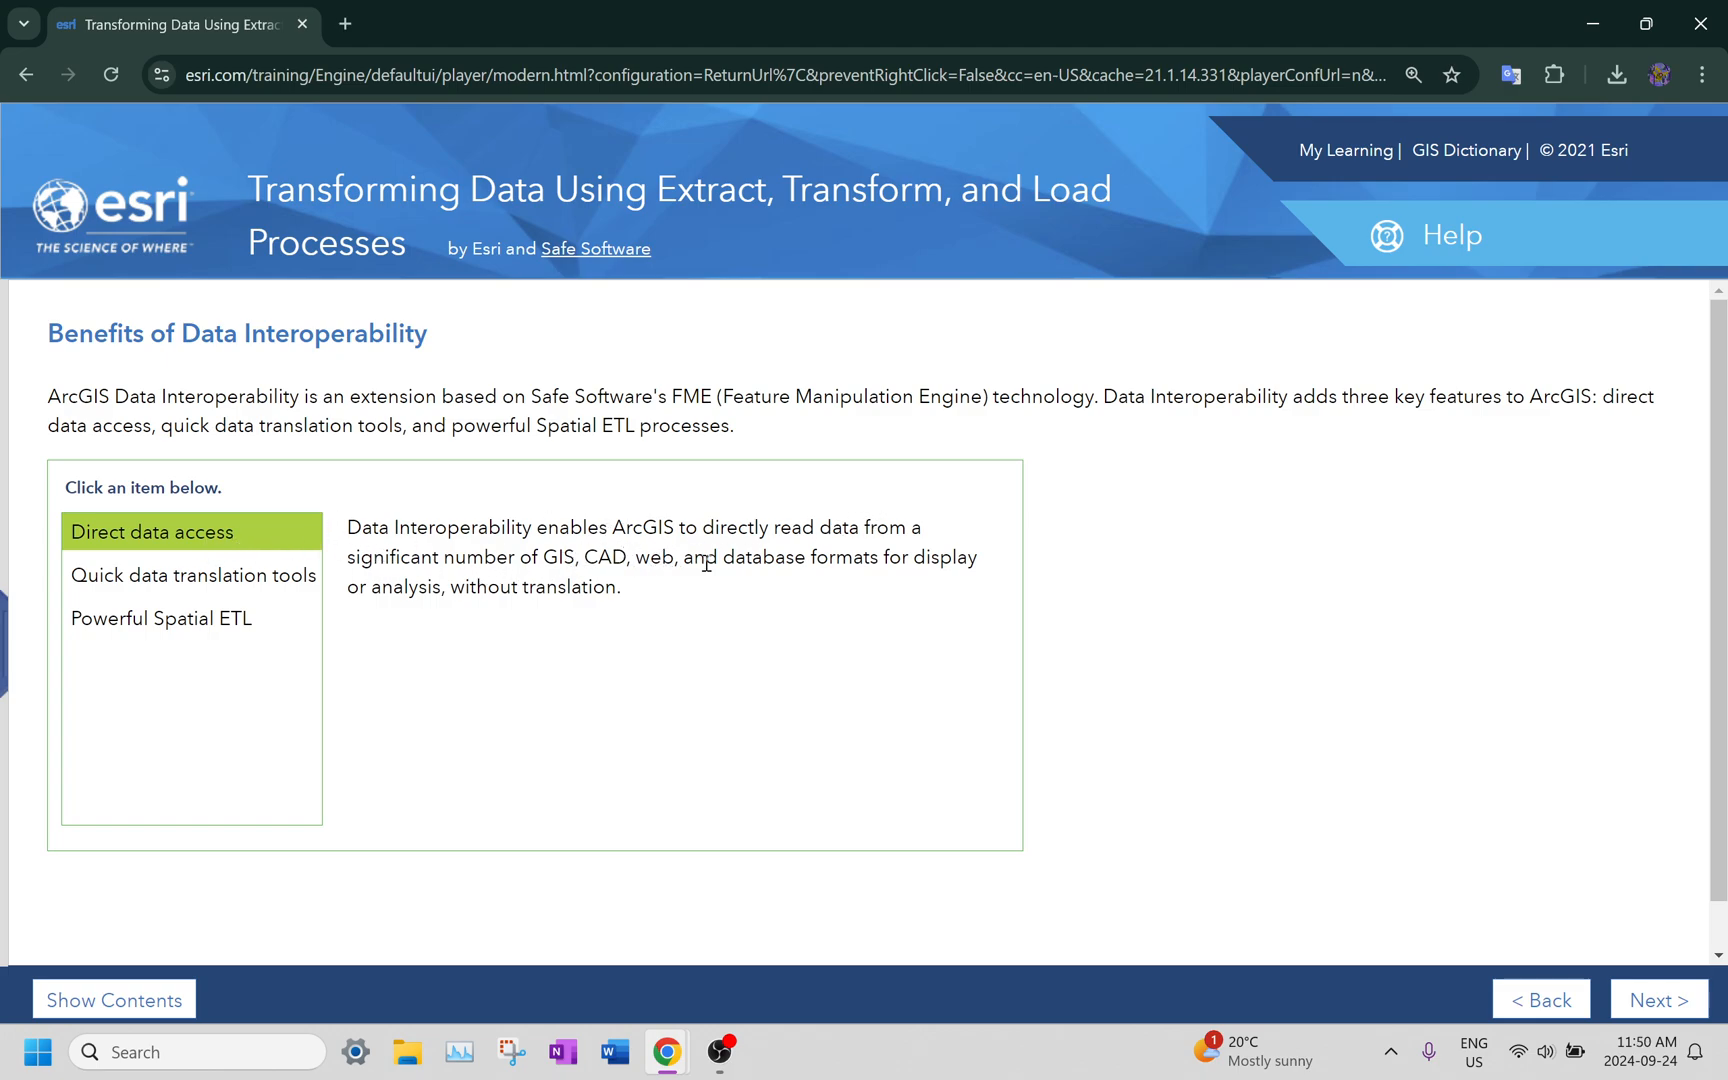
Step: Read the descriptions of the Quick data translation tools and Powerful Spatial ETL benefits on the course page
left_click(169, 600)
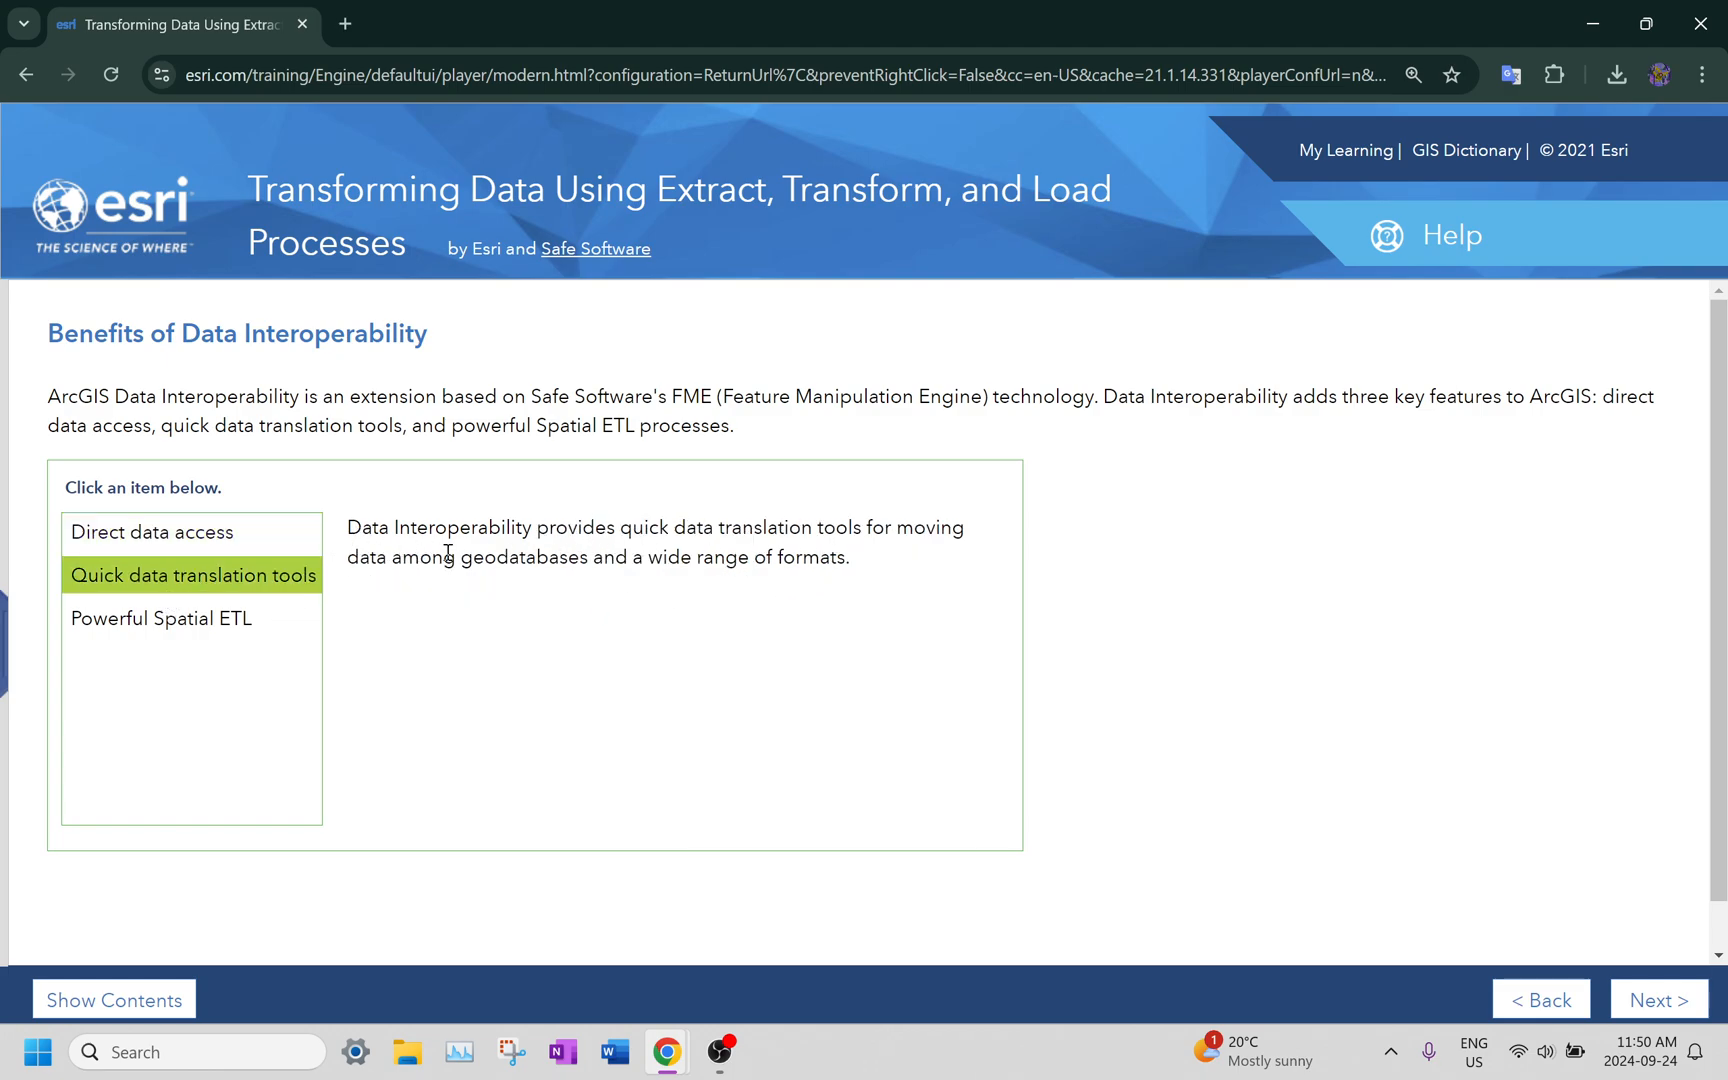
left_click(183, 620)
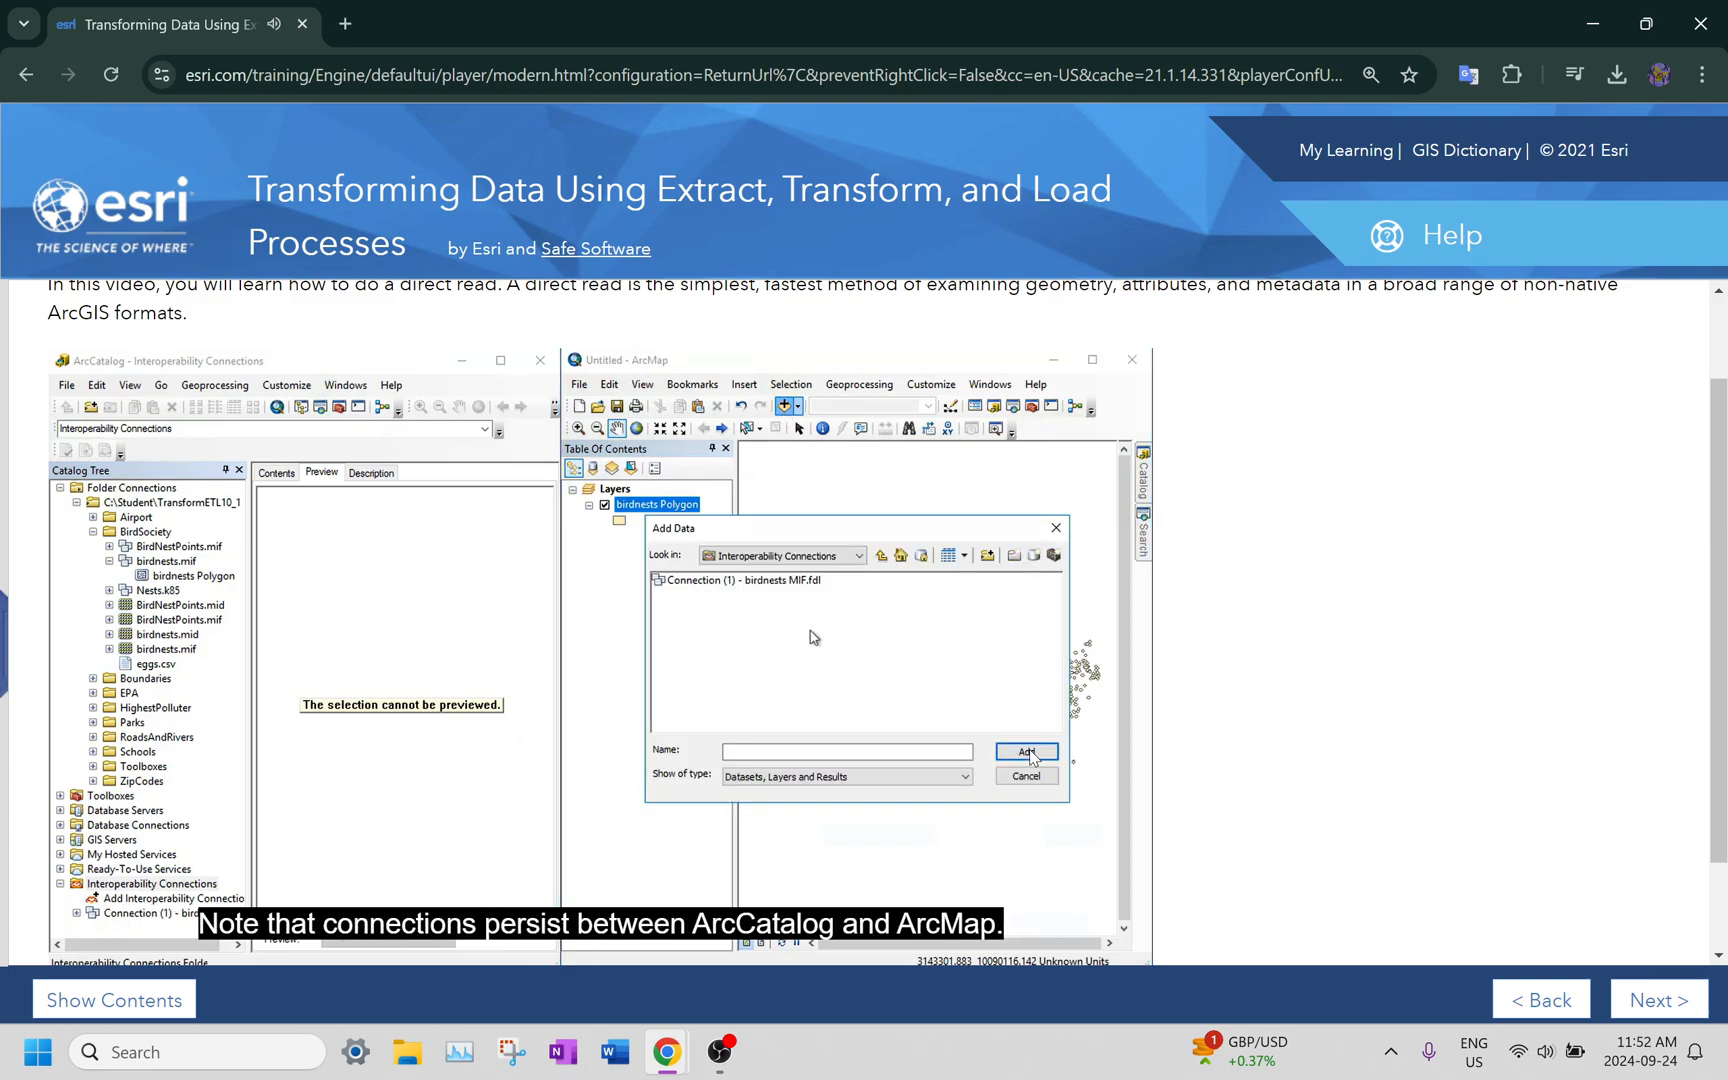
Step: Review the exercise instructions for performing a direct read in ArcCatalog and check on the Data Interoperability installation
mouse_move(872, 810)
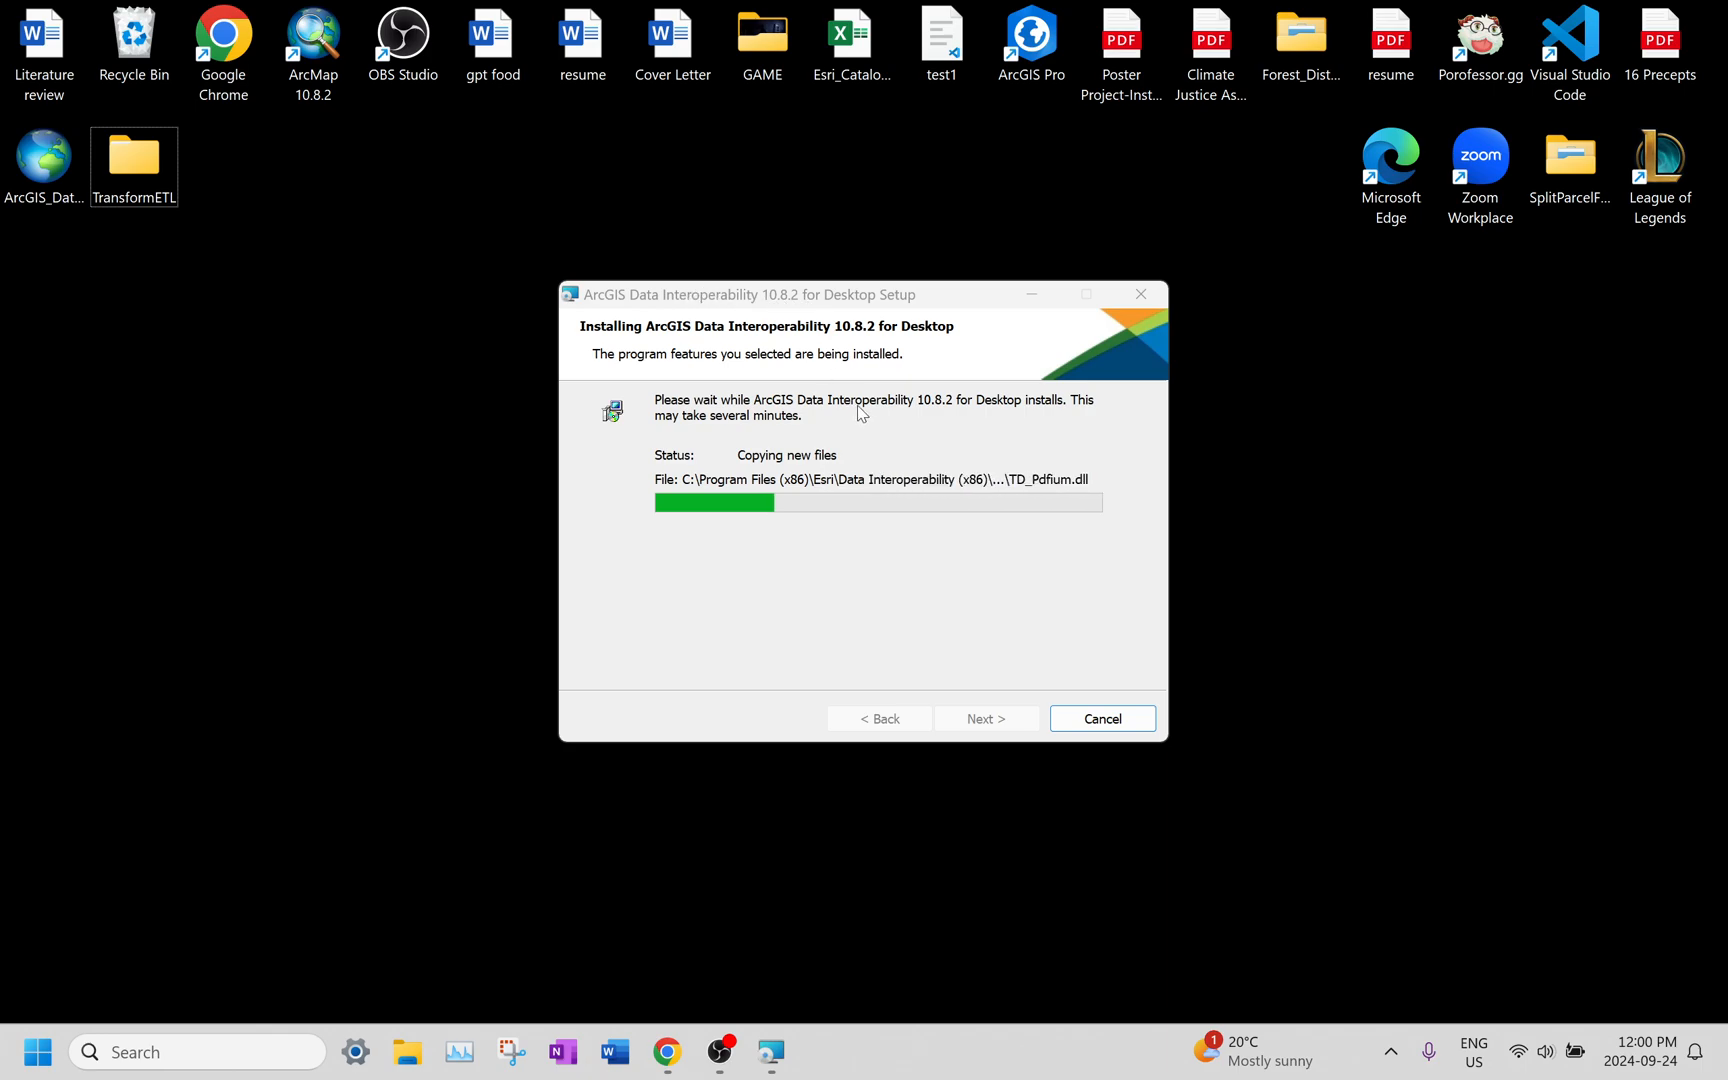
scroll(430, 594, "down", 1)
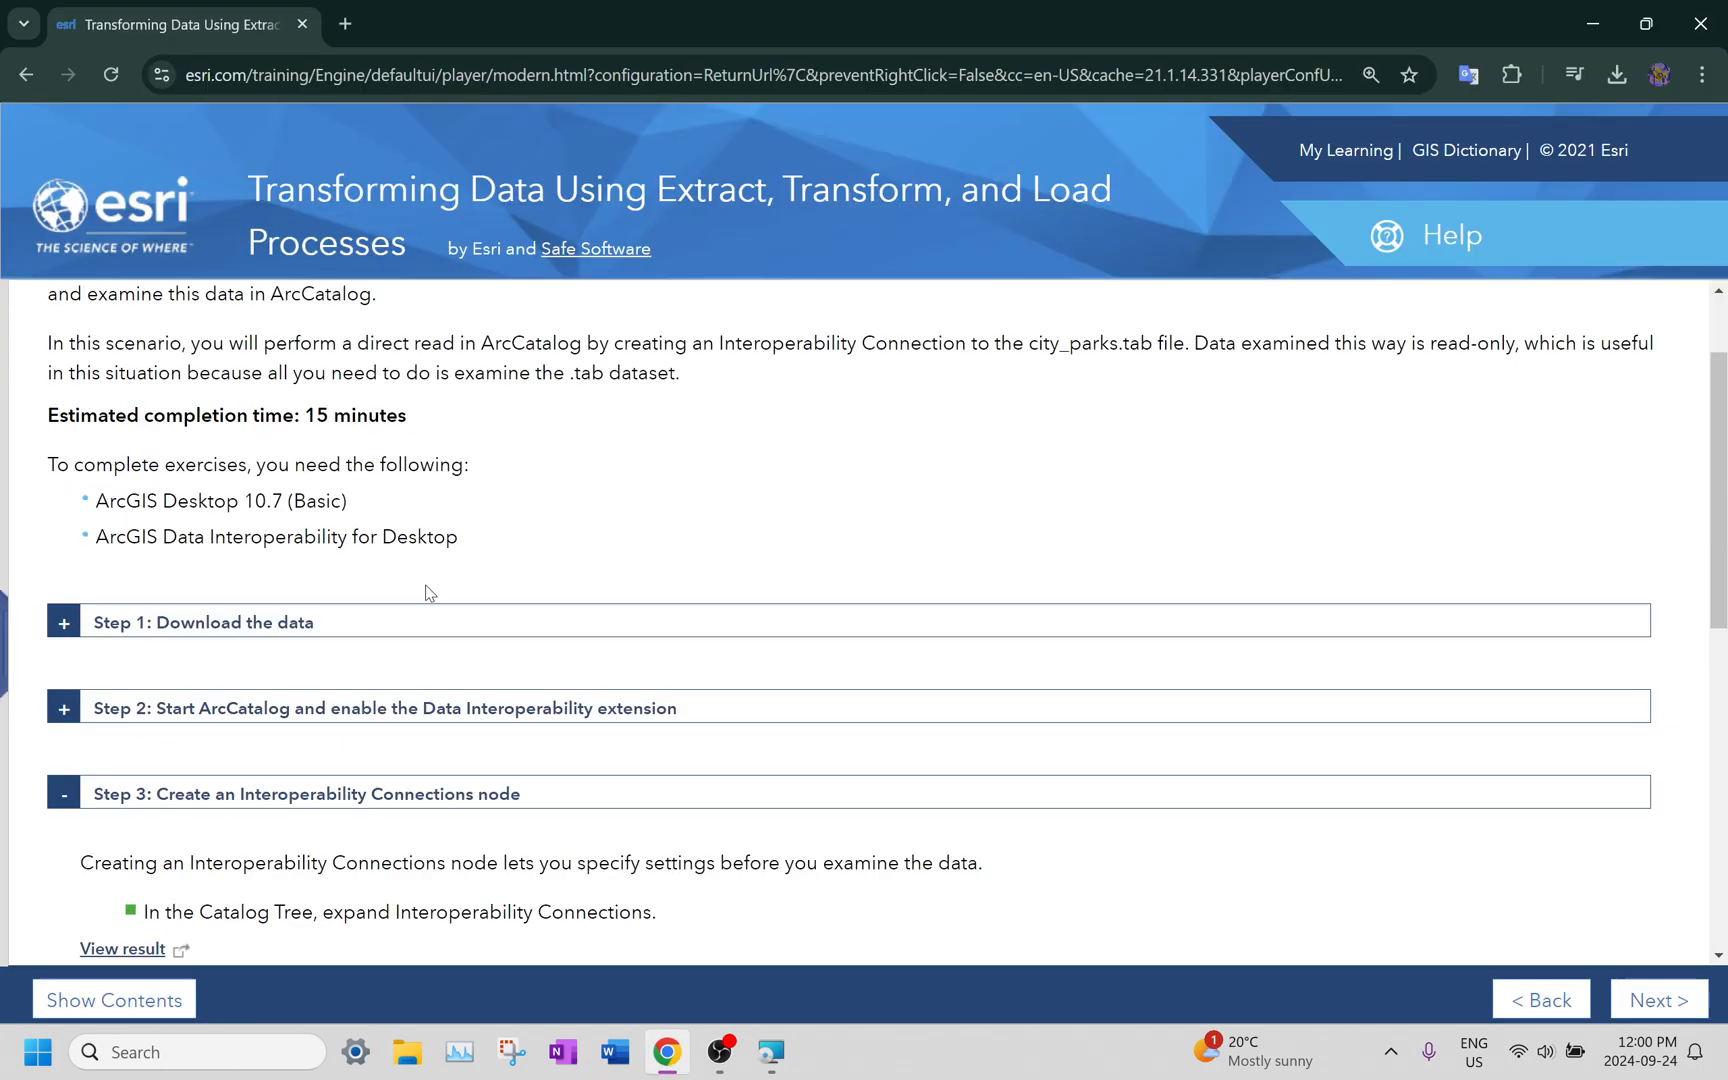
scroll(432, 575, "up", 2)
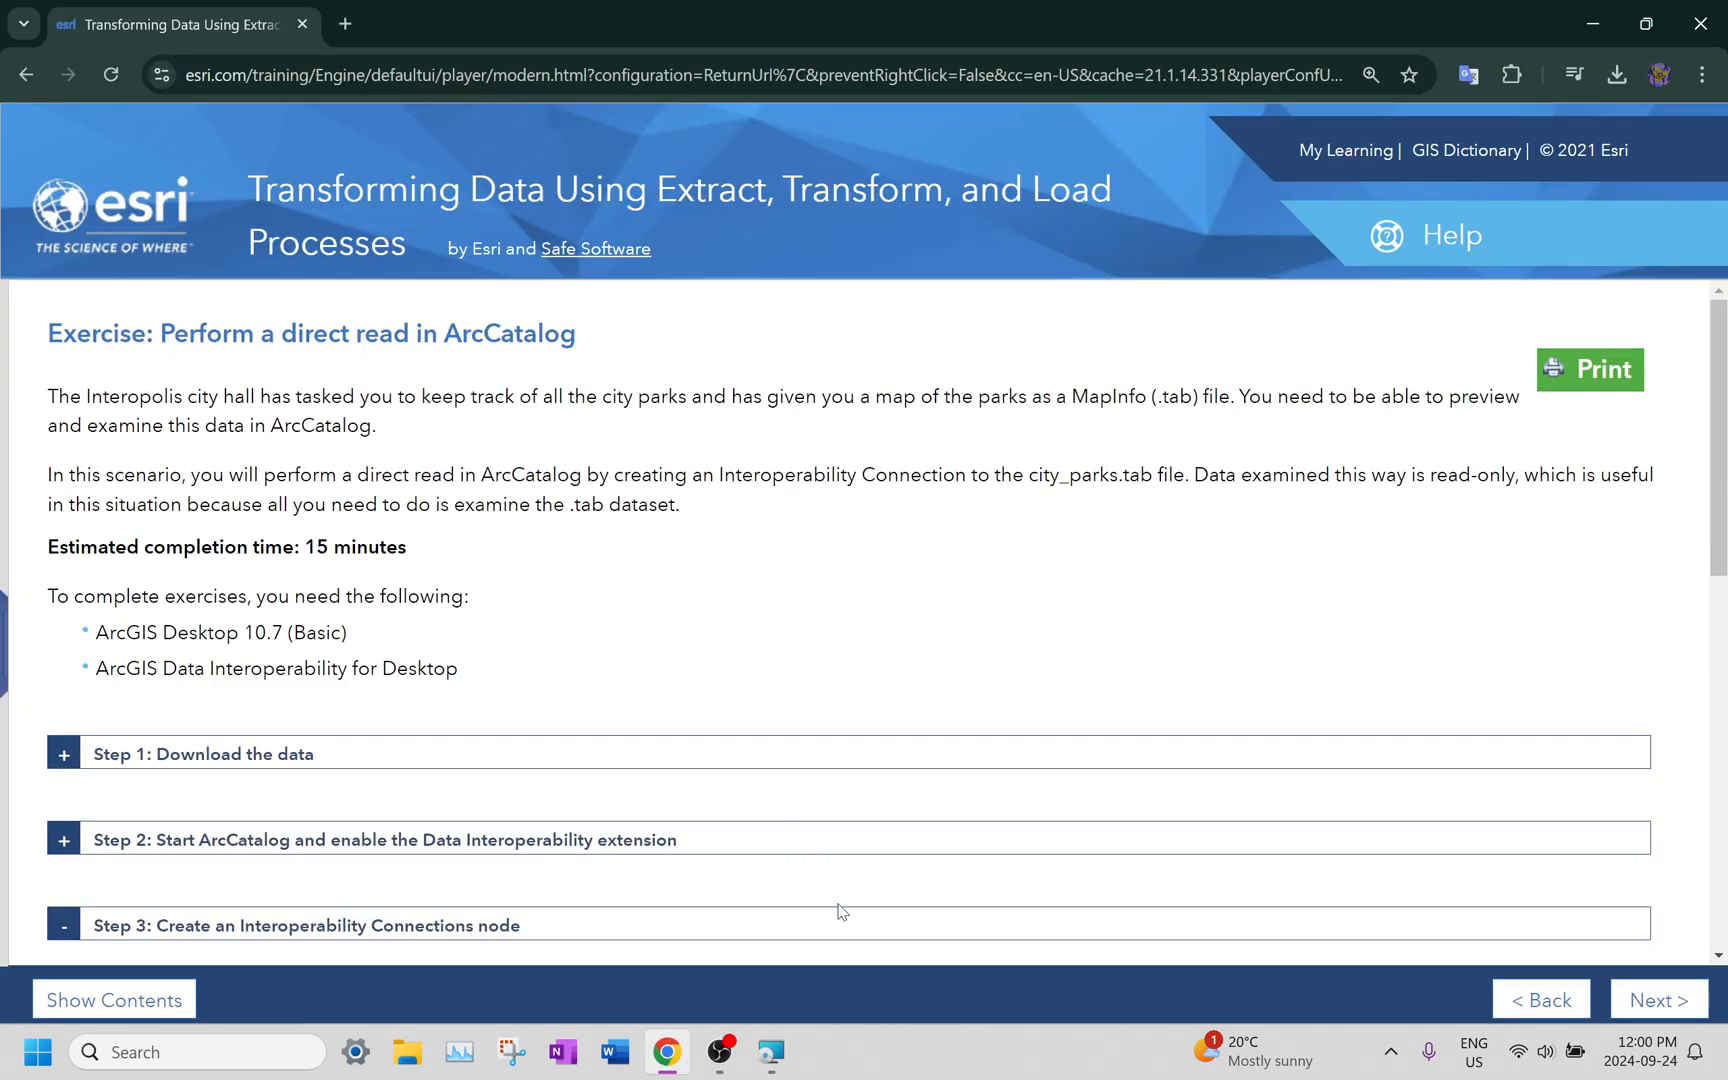
left_click(771, 1052)
left_click(133, 342)
left_click_drag(1431, 476, 1540, 472)
left_click(846, 573)
scroll(810, 600, "down", 5)
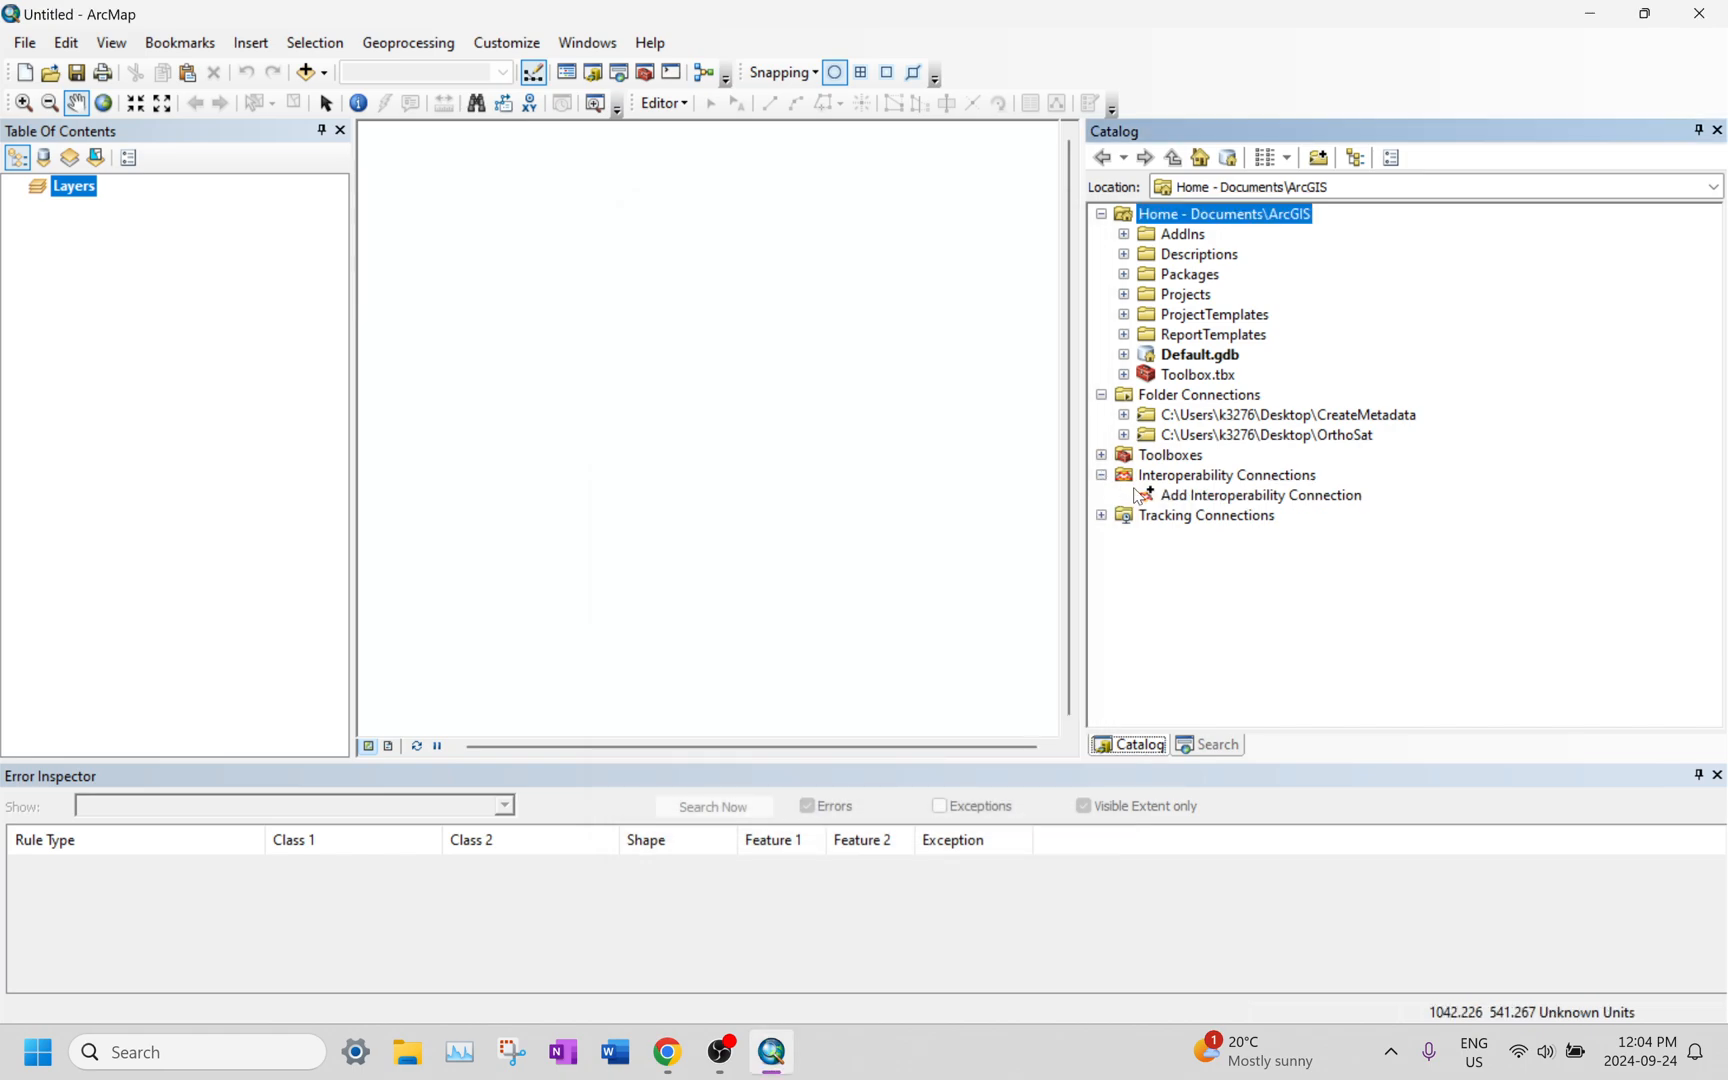
Step: Start a new interoperability connection and choose MapInfo MIF/MID as its reader format, searching the reader gallery for "map"
left_click(1174, 497)
double_click(1174, 495)
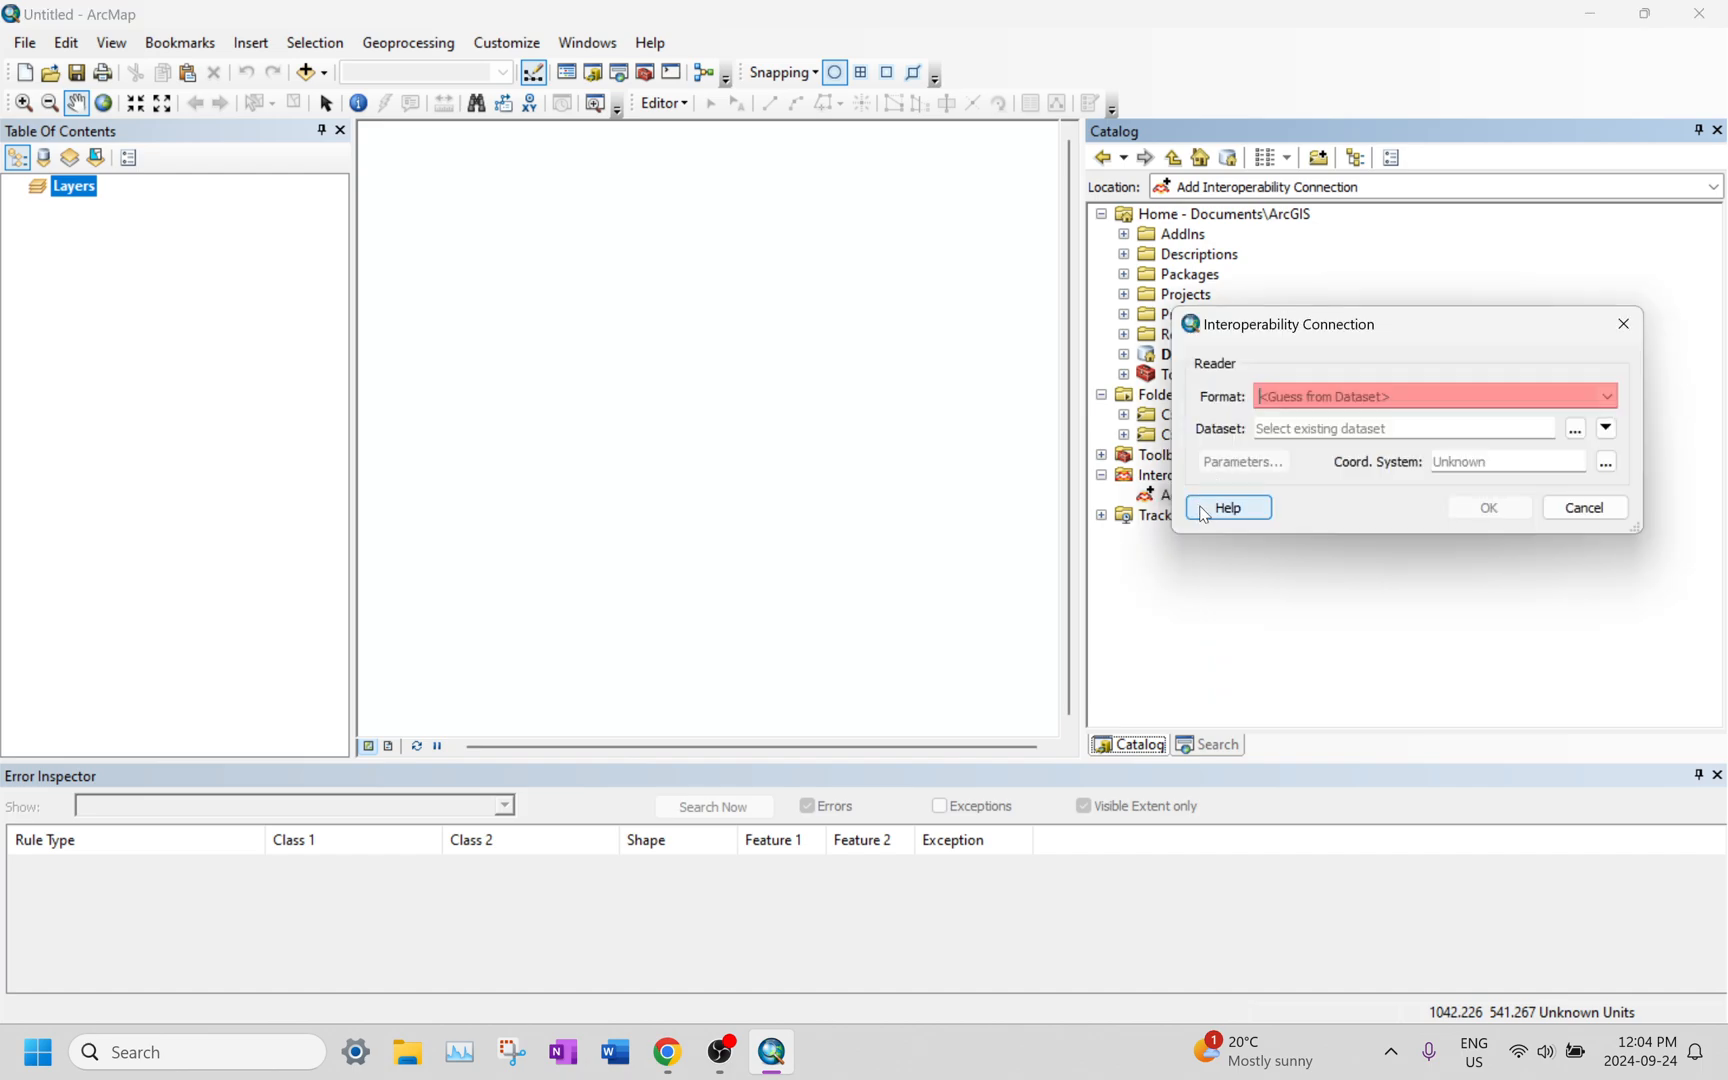
left_click(1607, 396)
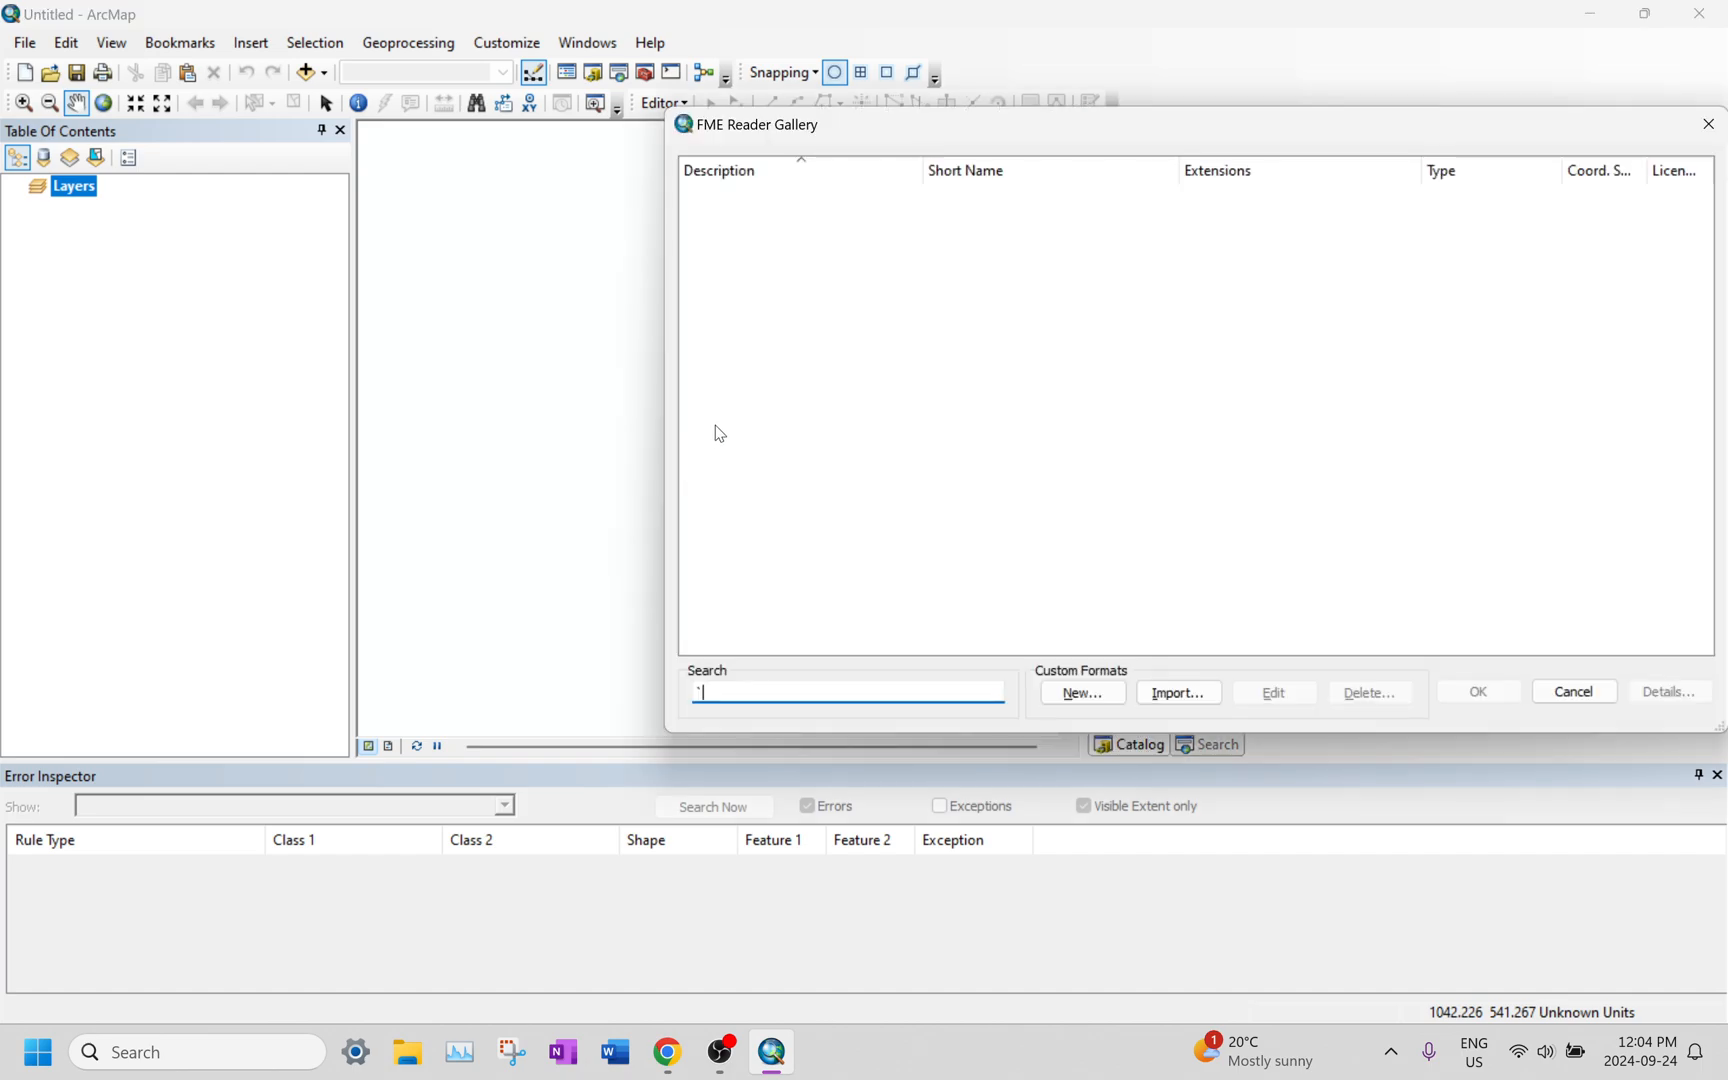
type("ma")
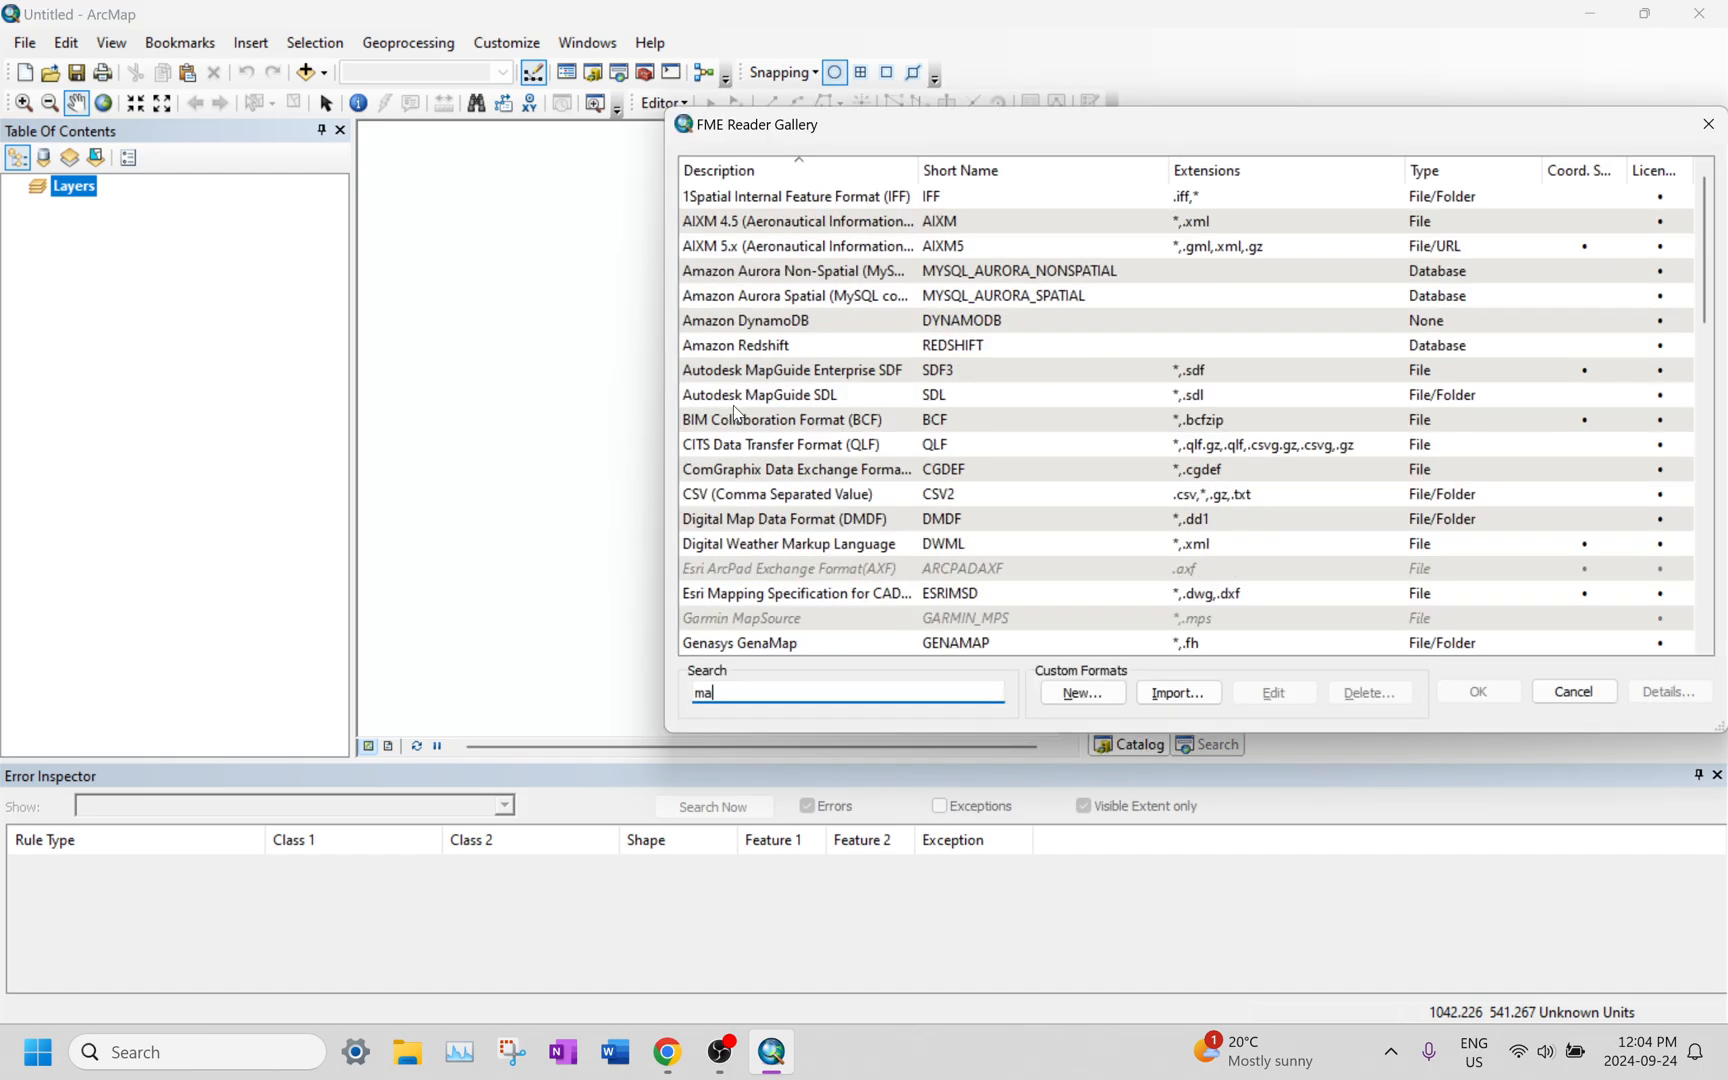
type("p")
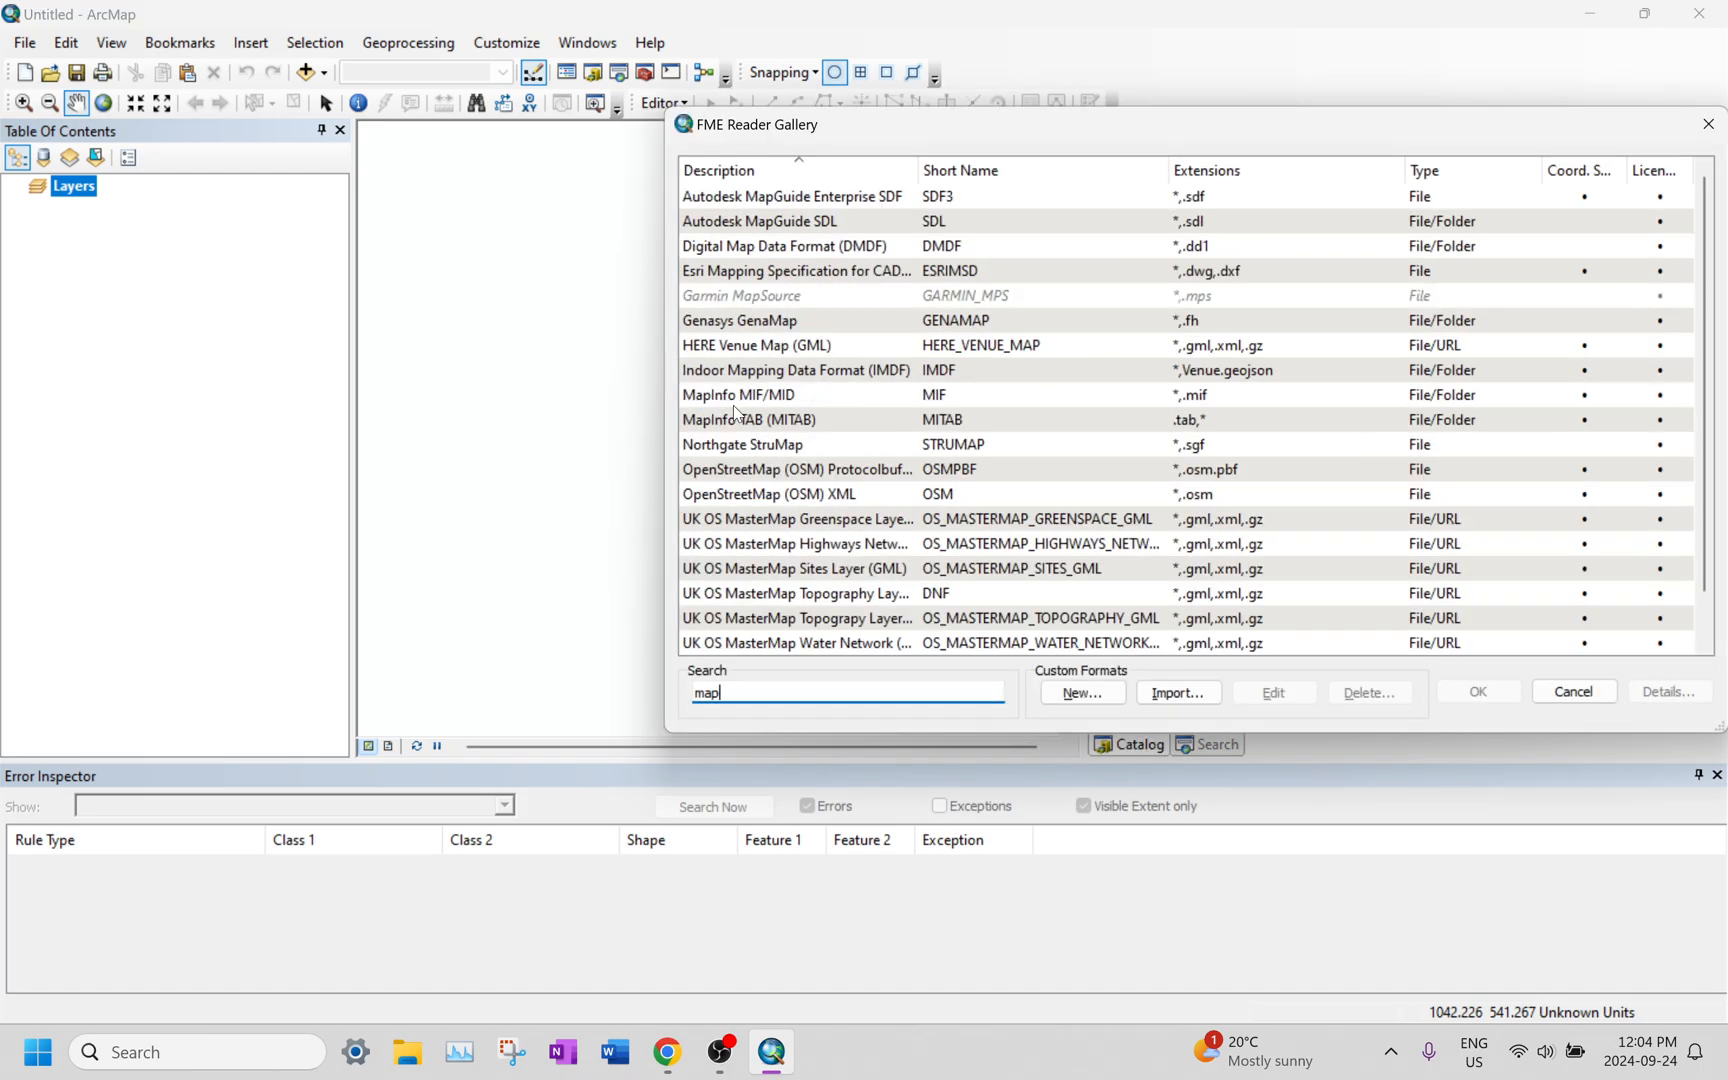
left_click(860, 380)
left_click(845, 396)
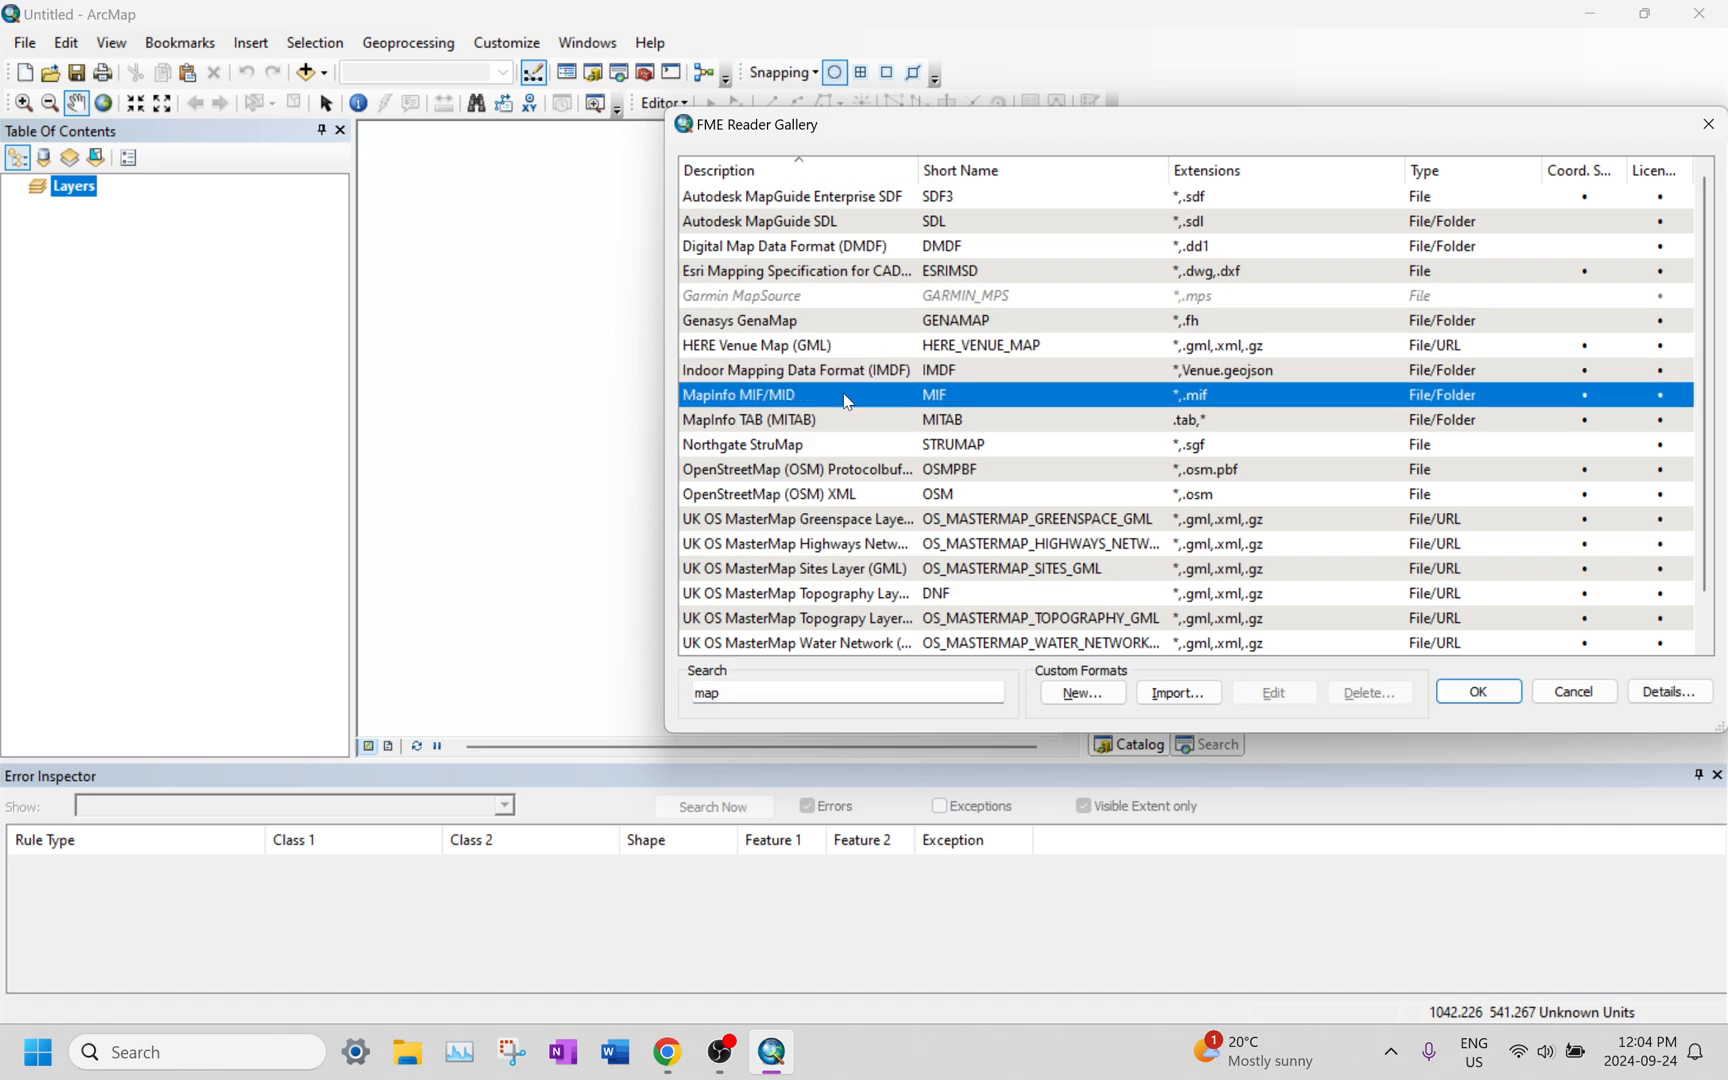
left_click(1477, 694)
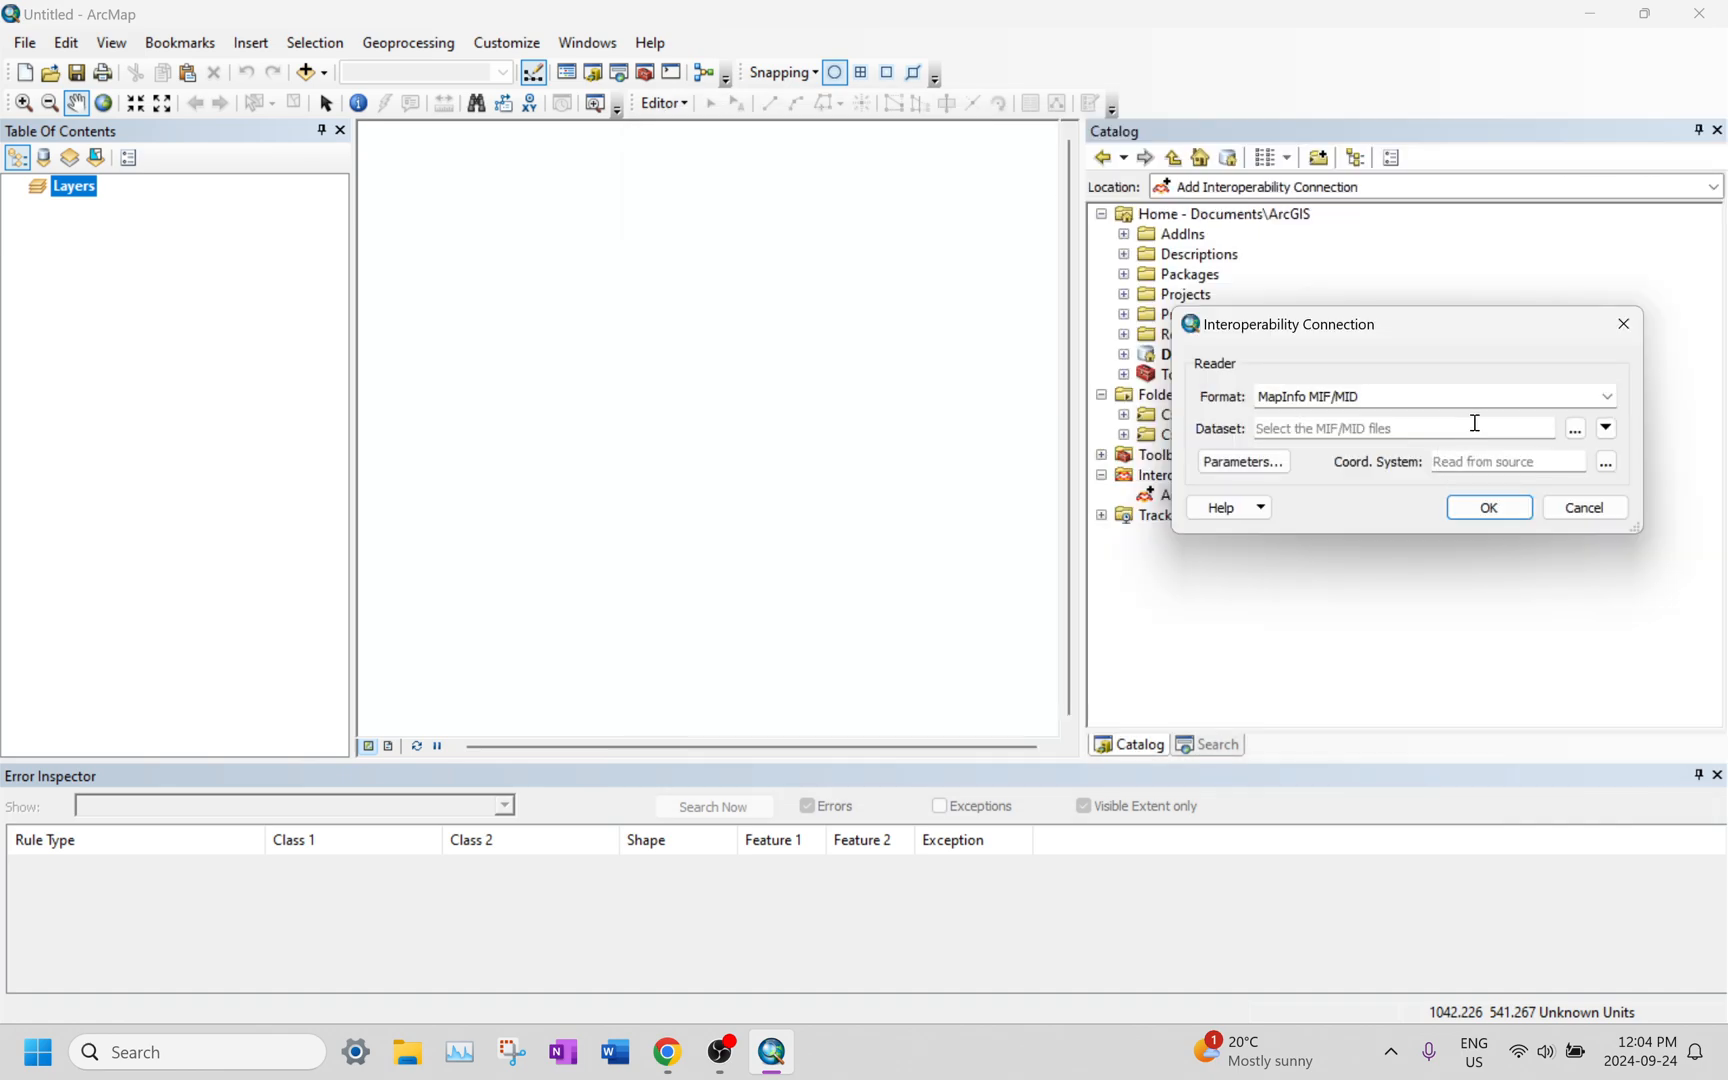
key("alt+Tab")
key("alt+Tab")
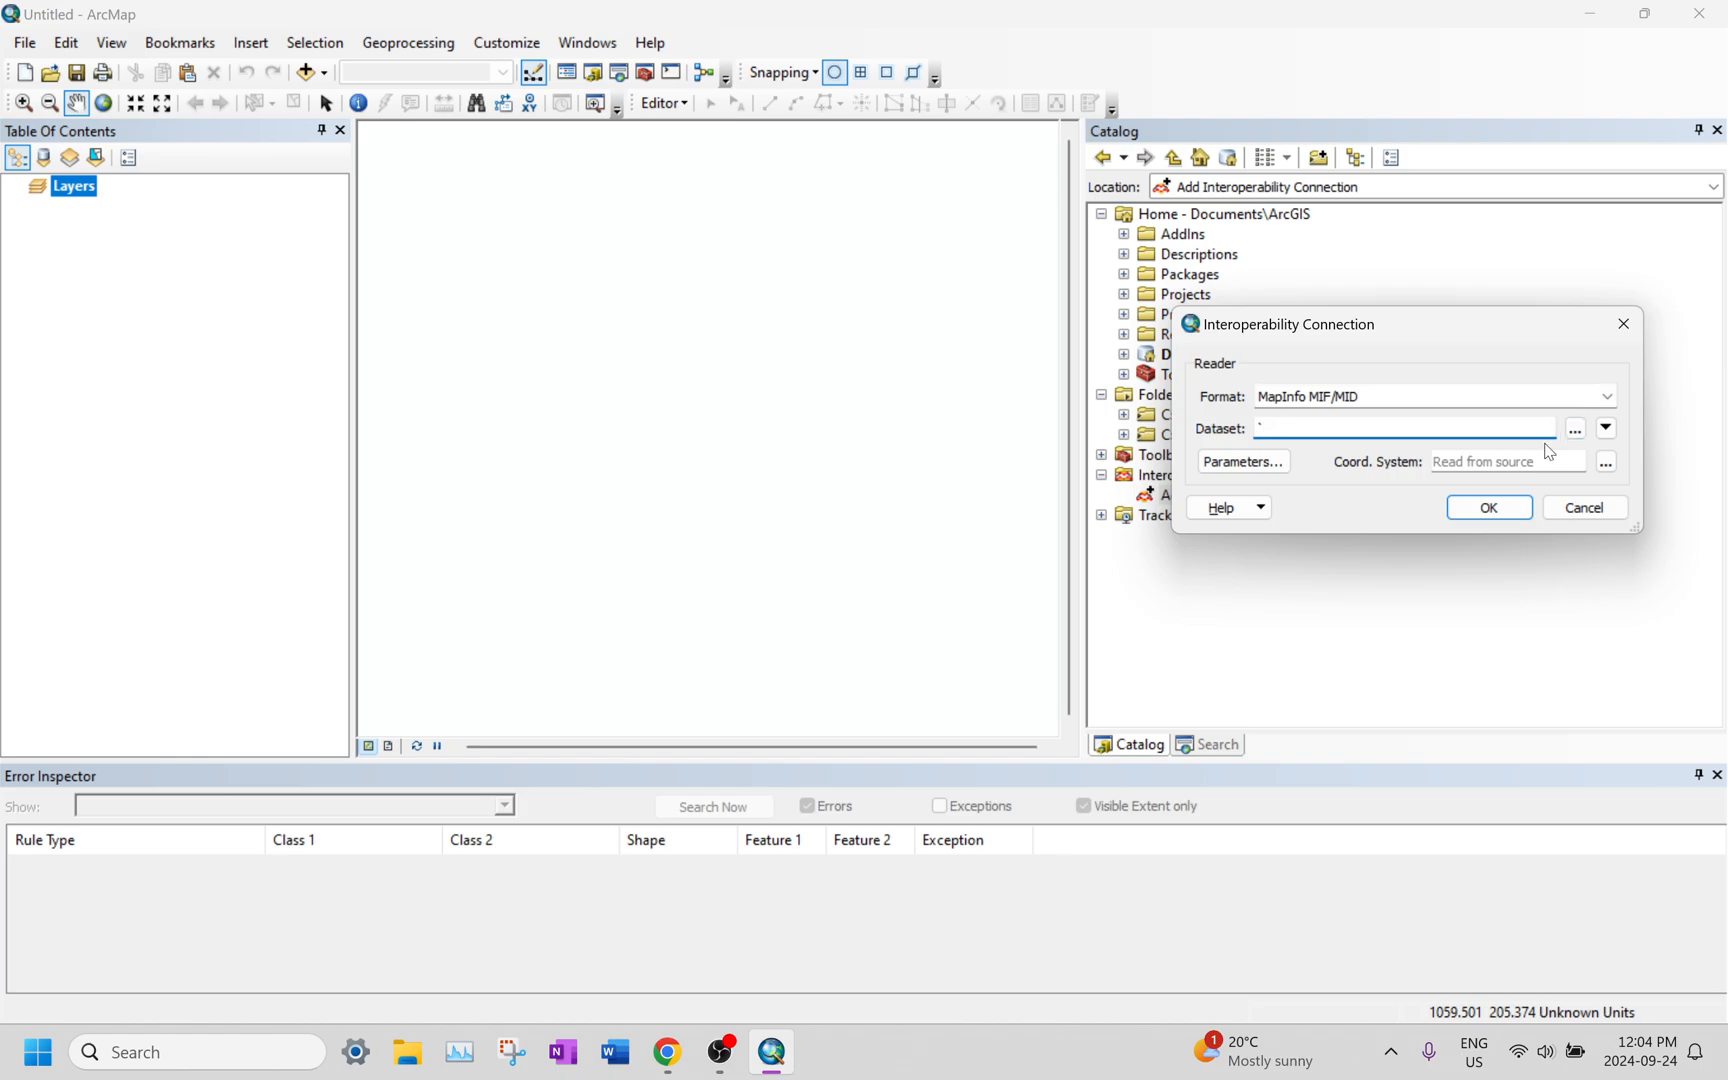
left_click(1576, 429)
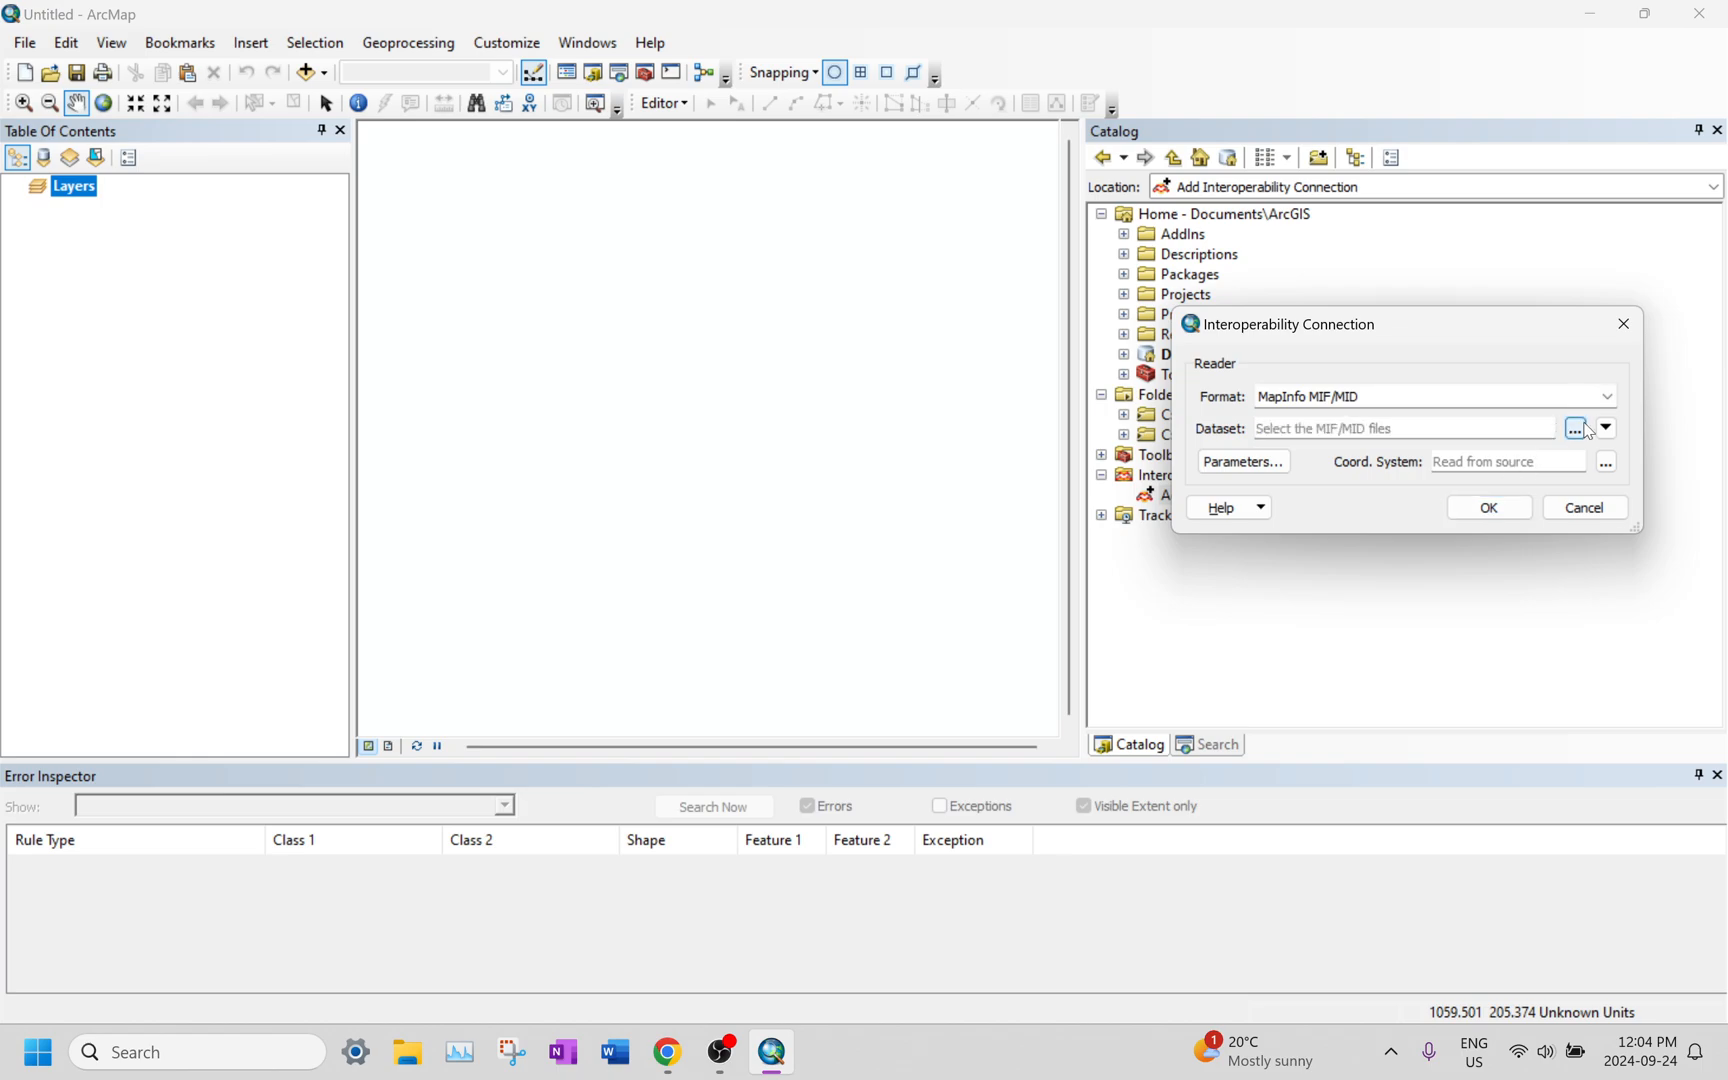
left_click_drag(1286, 364, 716, 299)
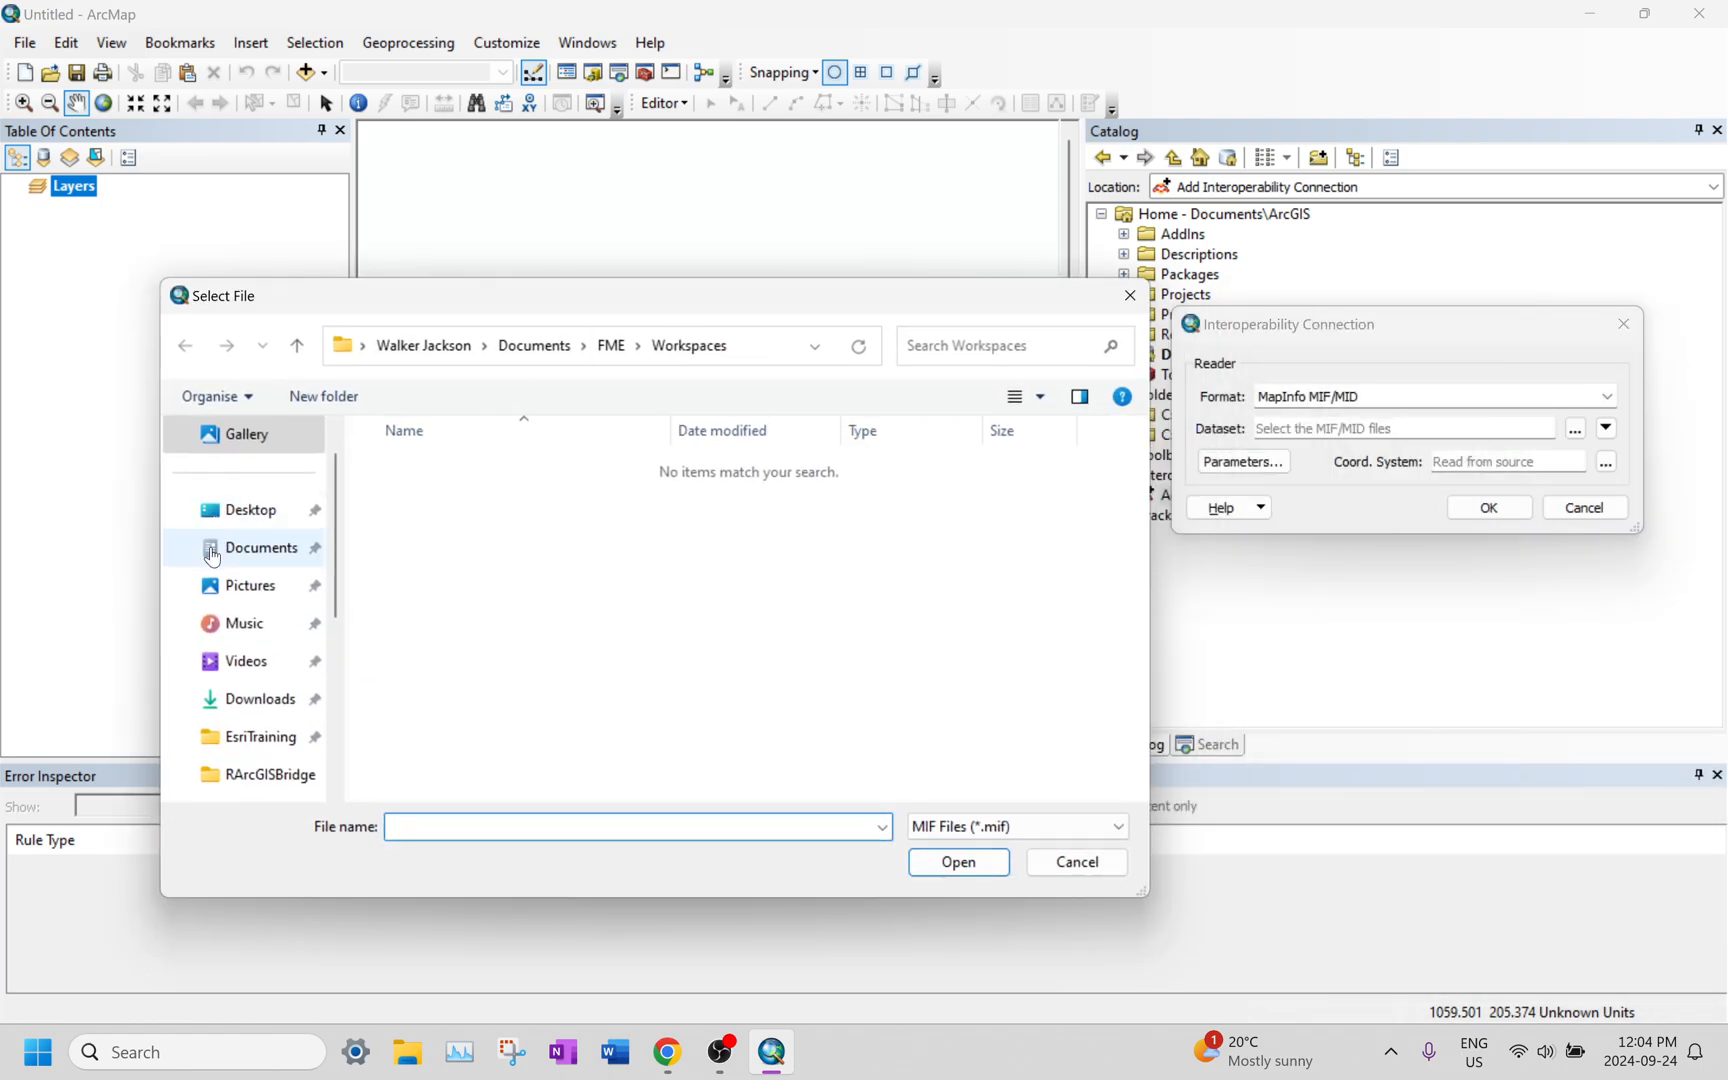
left_click(249, 510)
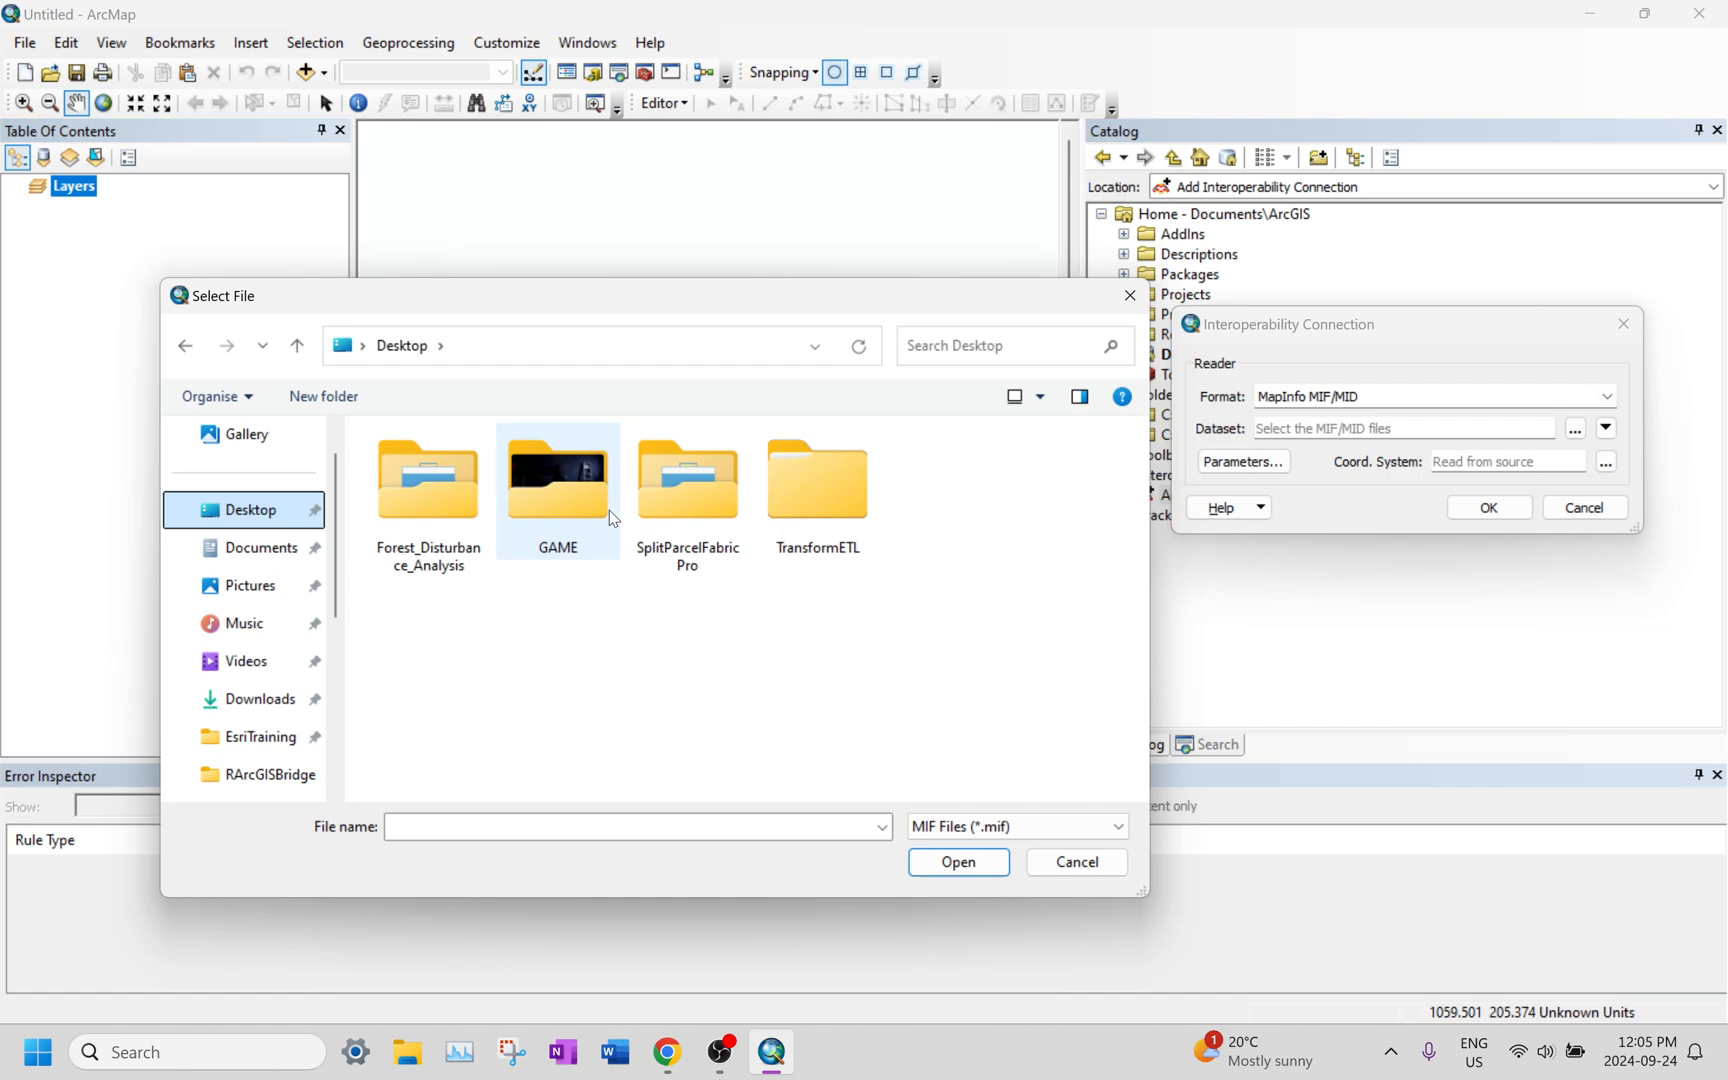
double_click(866, 499)
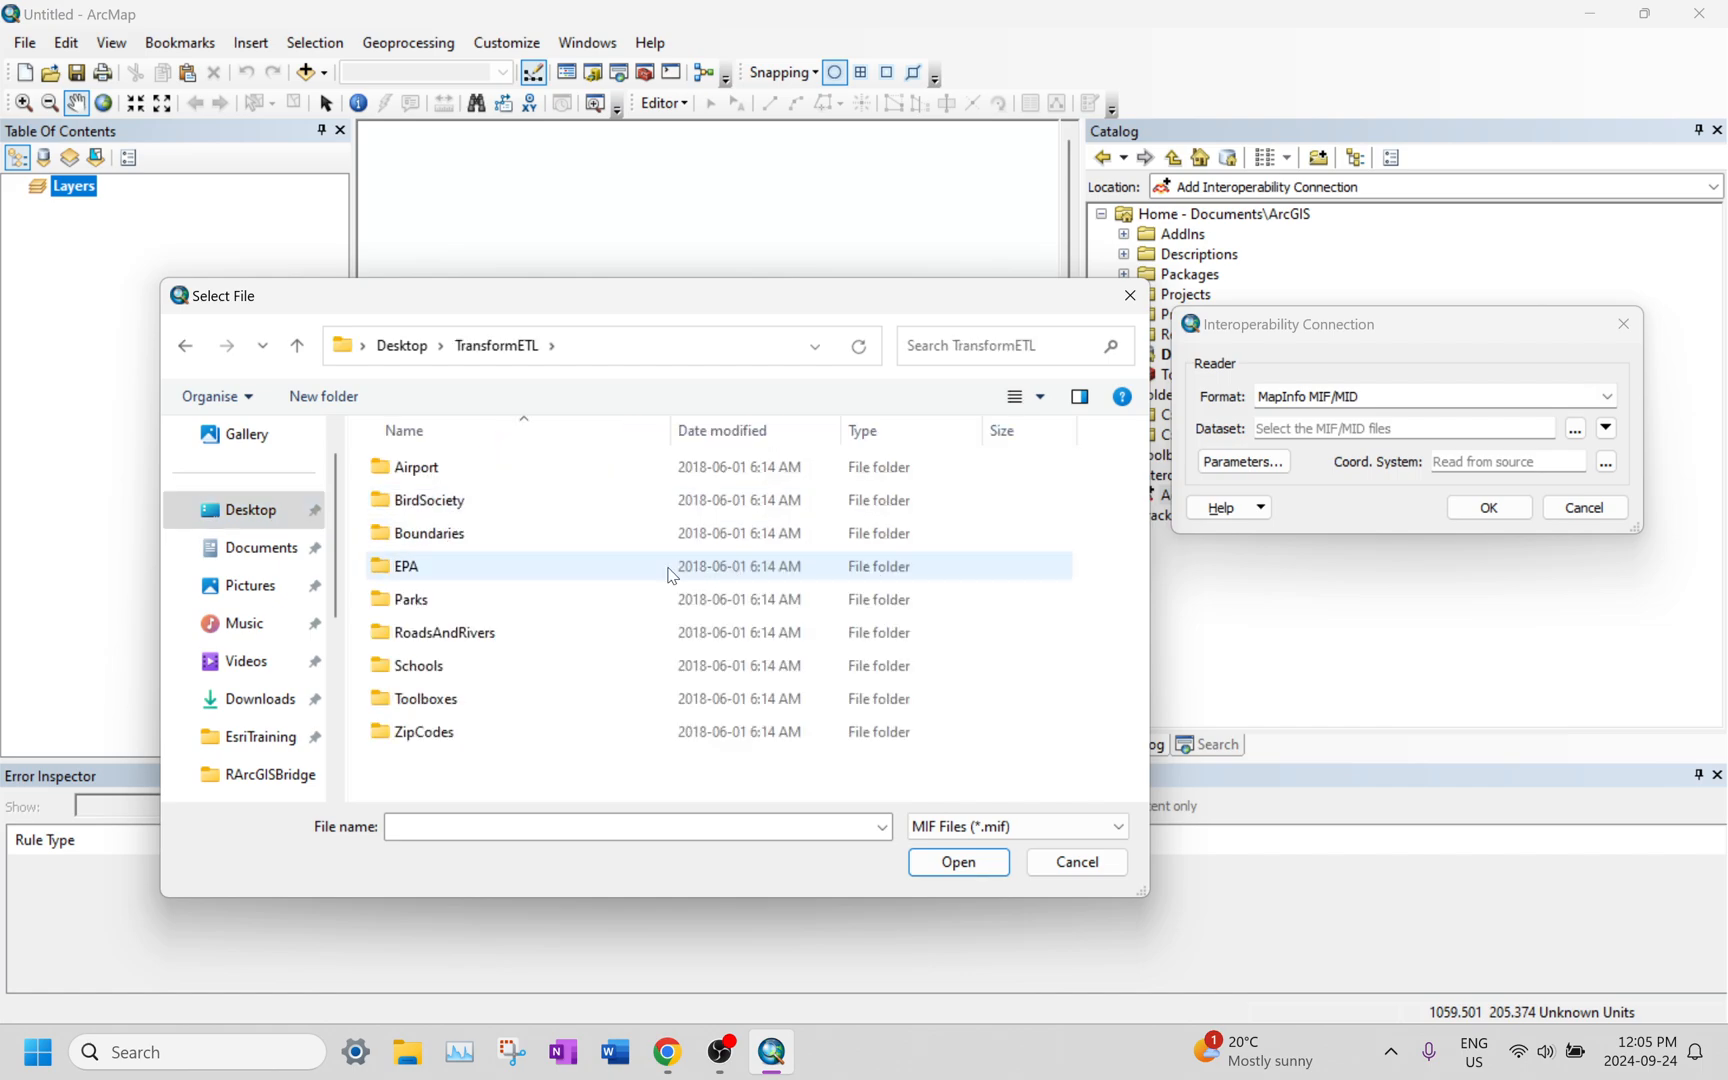
double_click(636, 601)
double_click(612, 466)
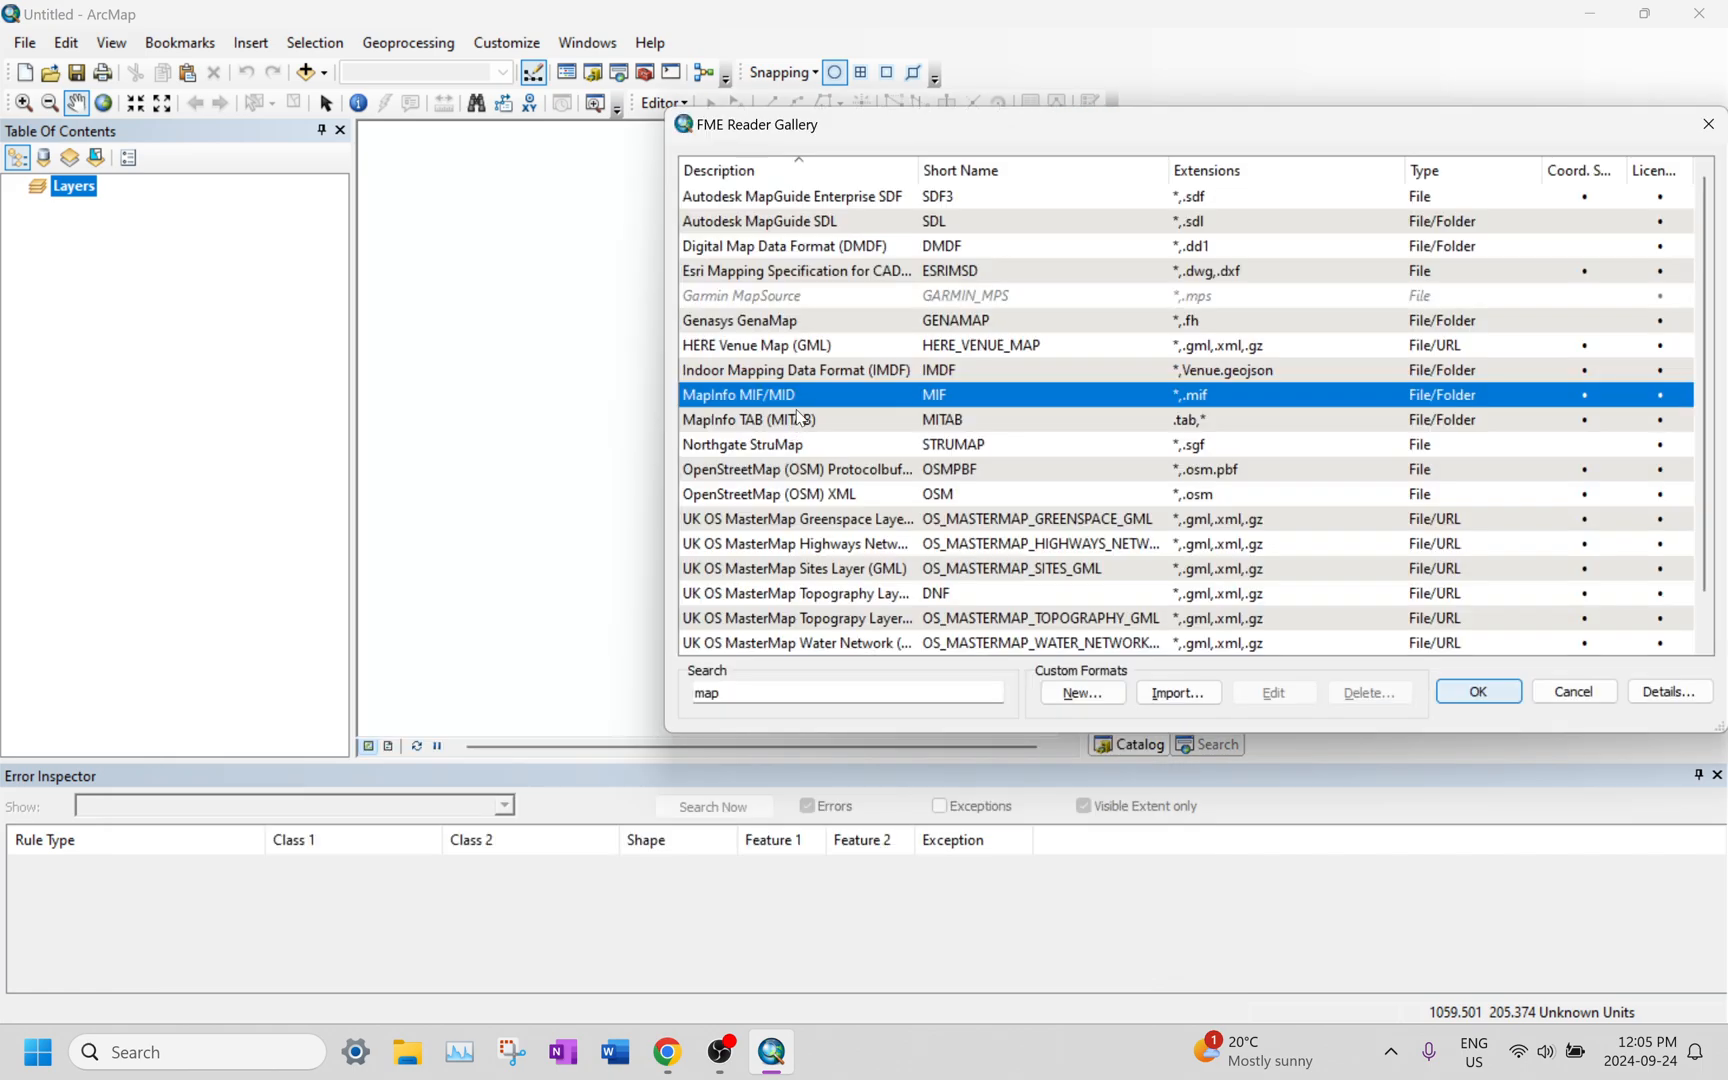
Step: Create the interoperability connection with the MapInfo TAB (MITAB) format and city_parks.tab from Desktop\TransformETL\Parks as its dataset
left_click(798, 421)
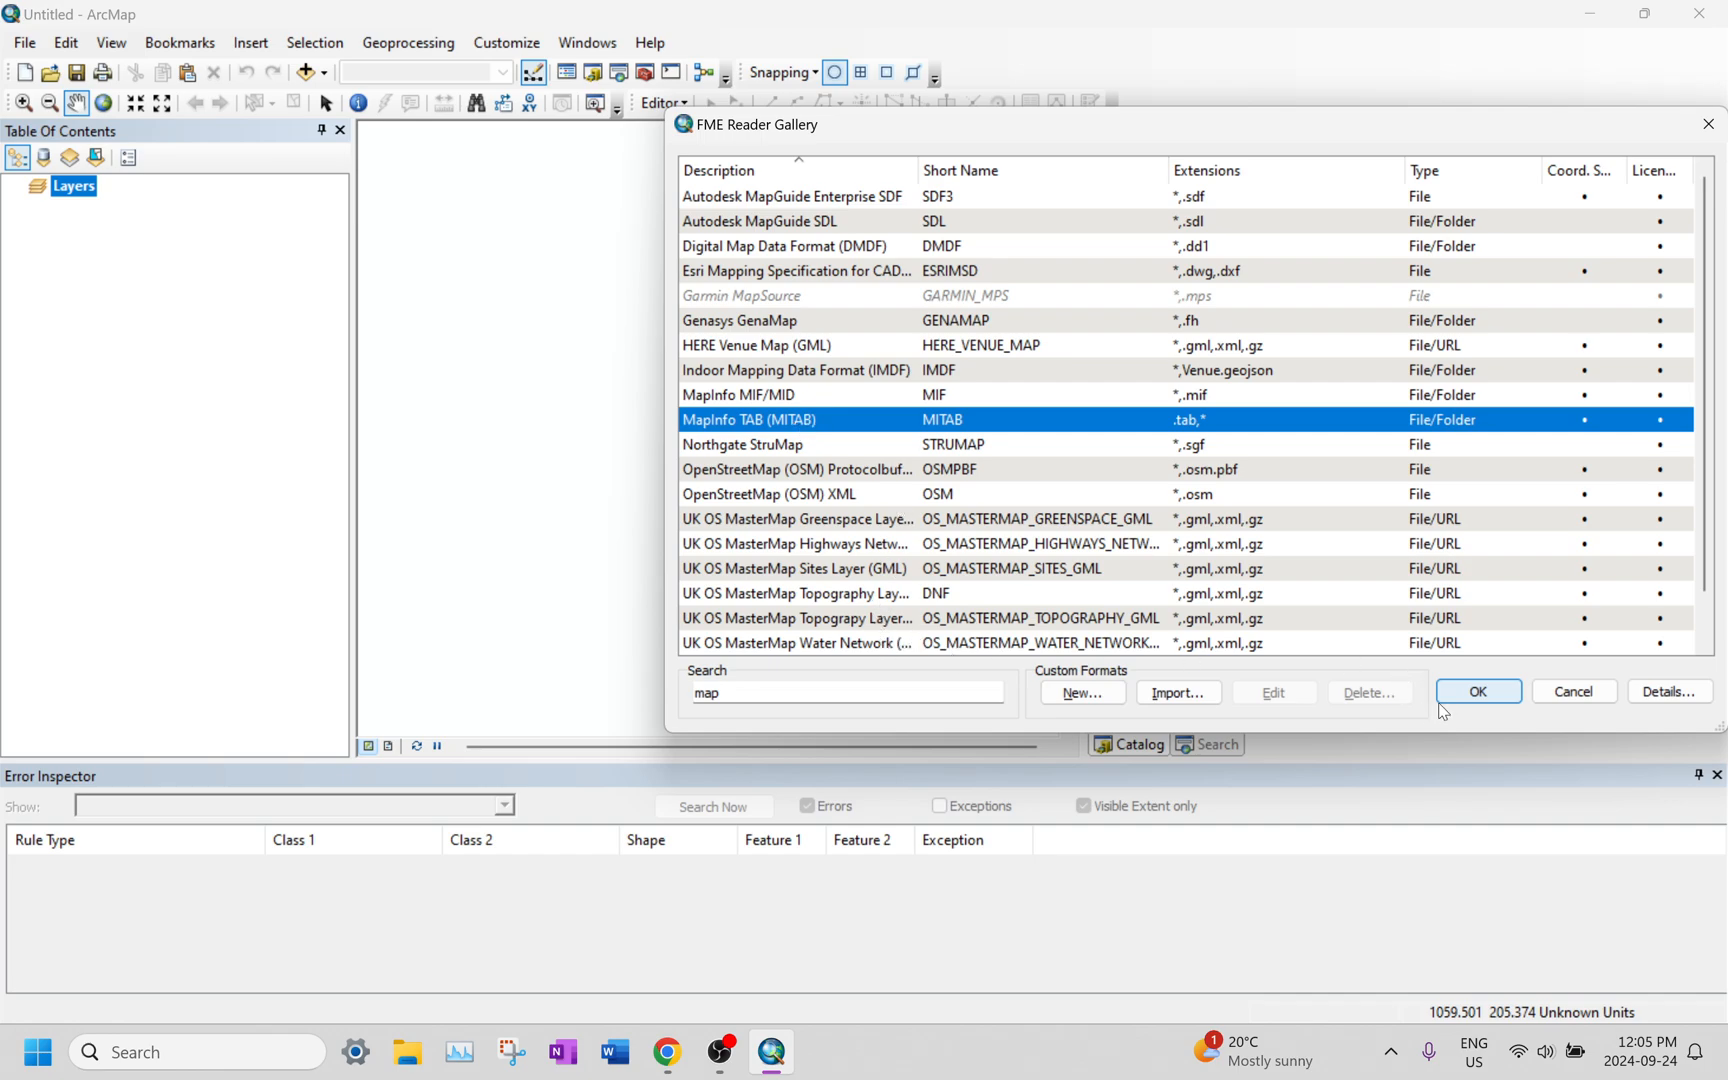
left_click(1470, 699)
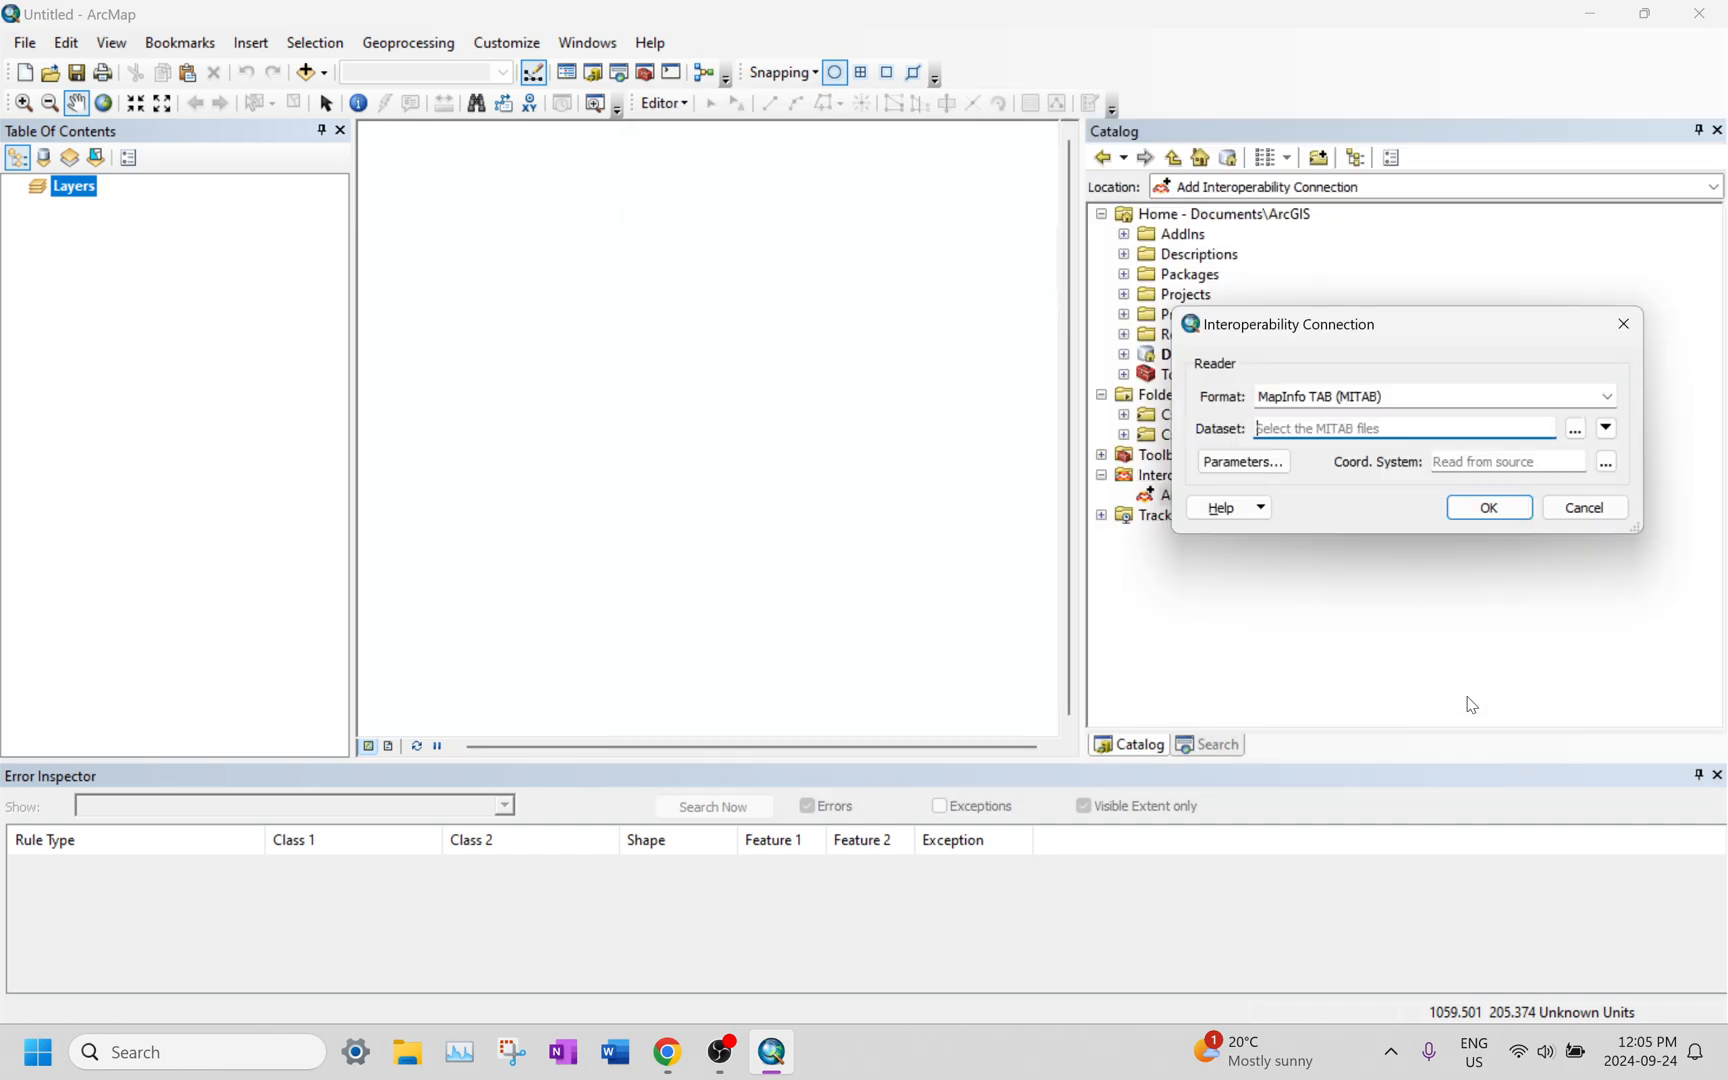
left_click(1576, 429)
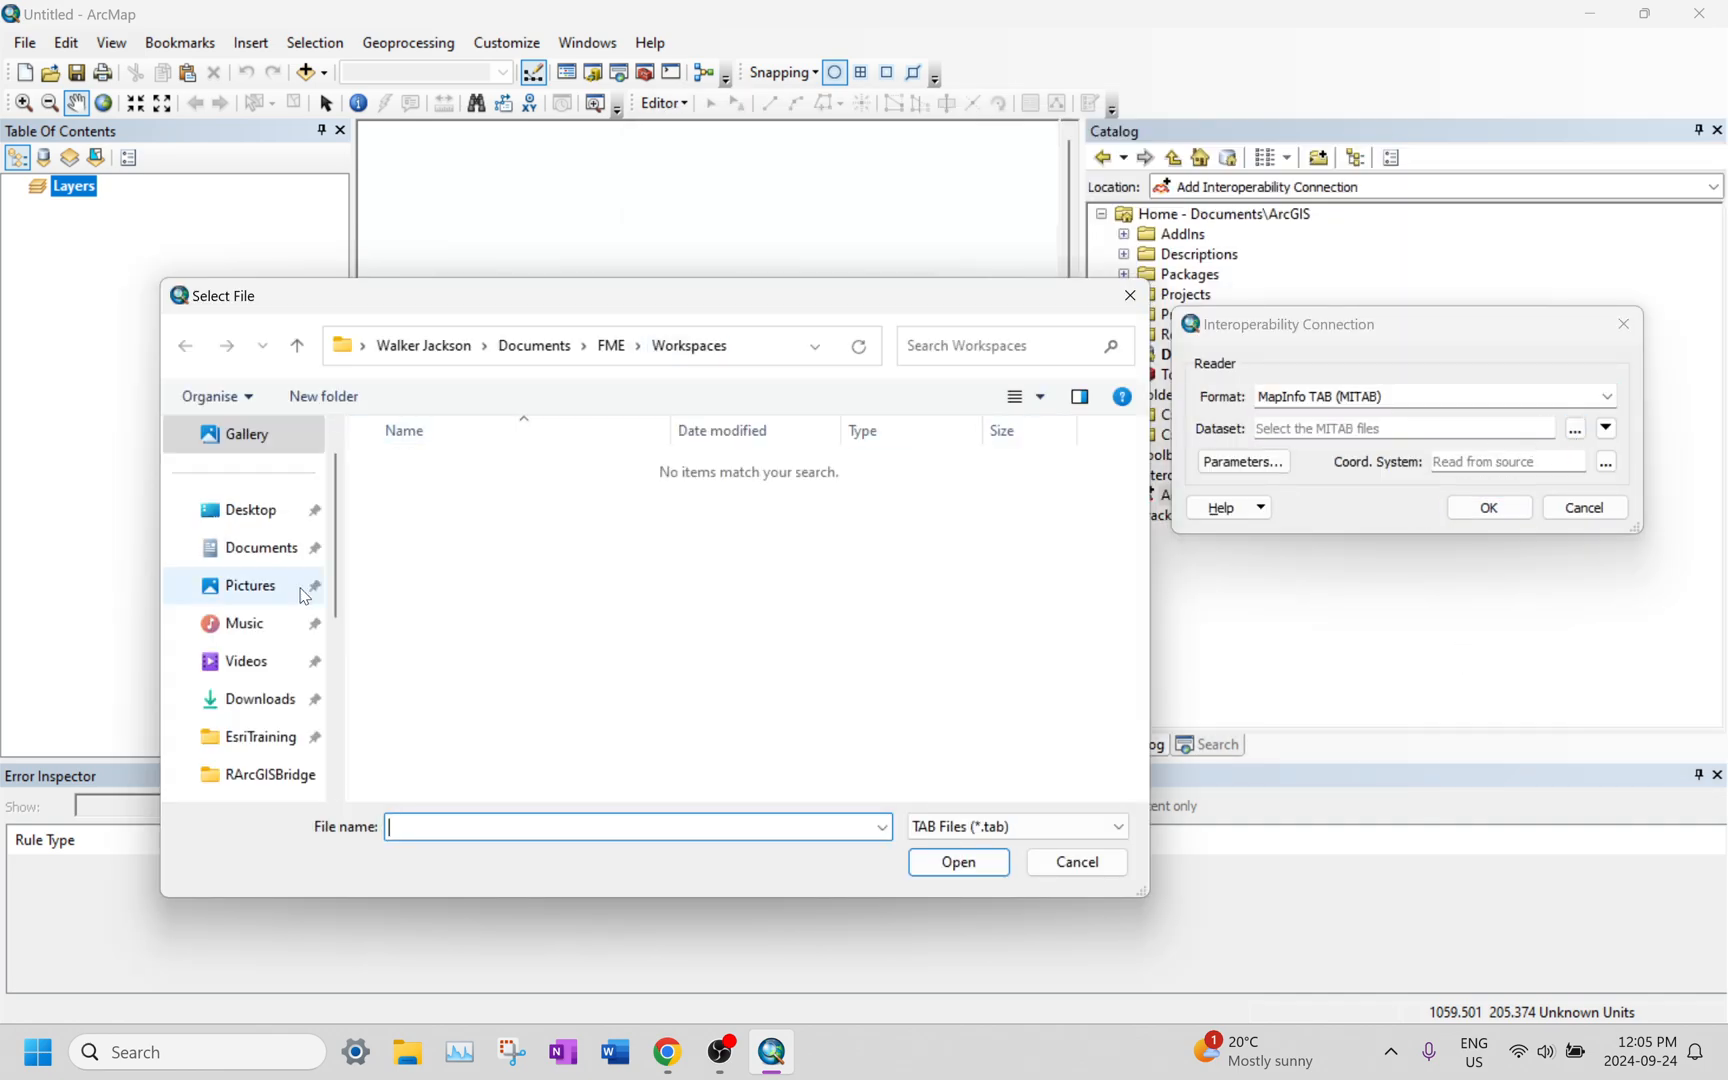
left_click(250, 510)
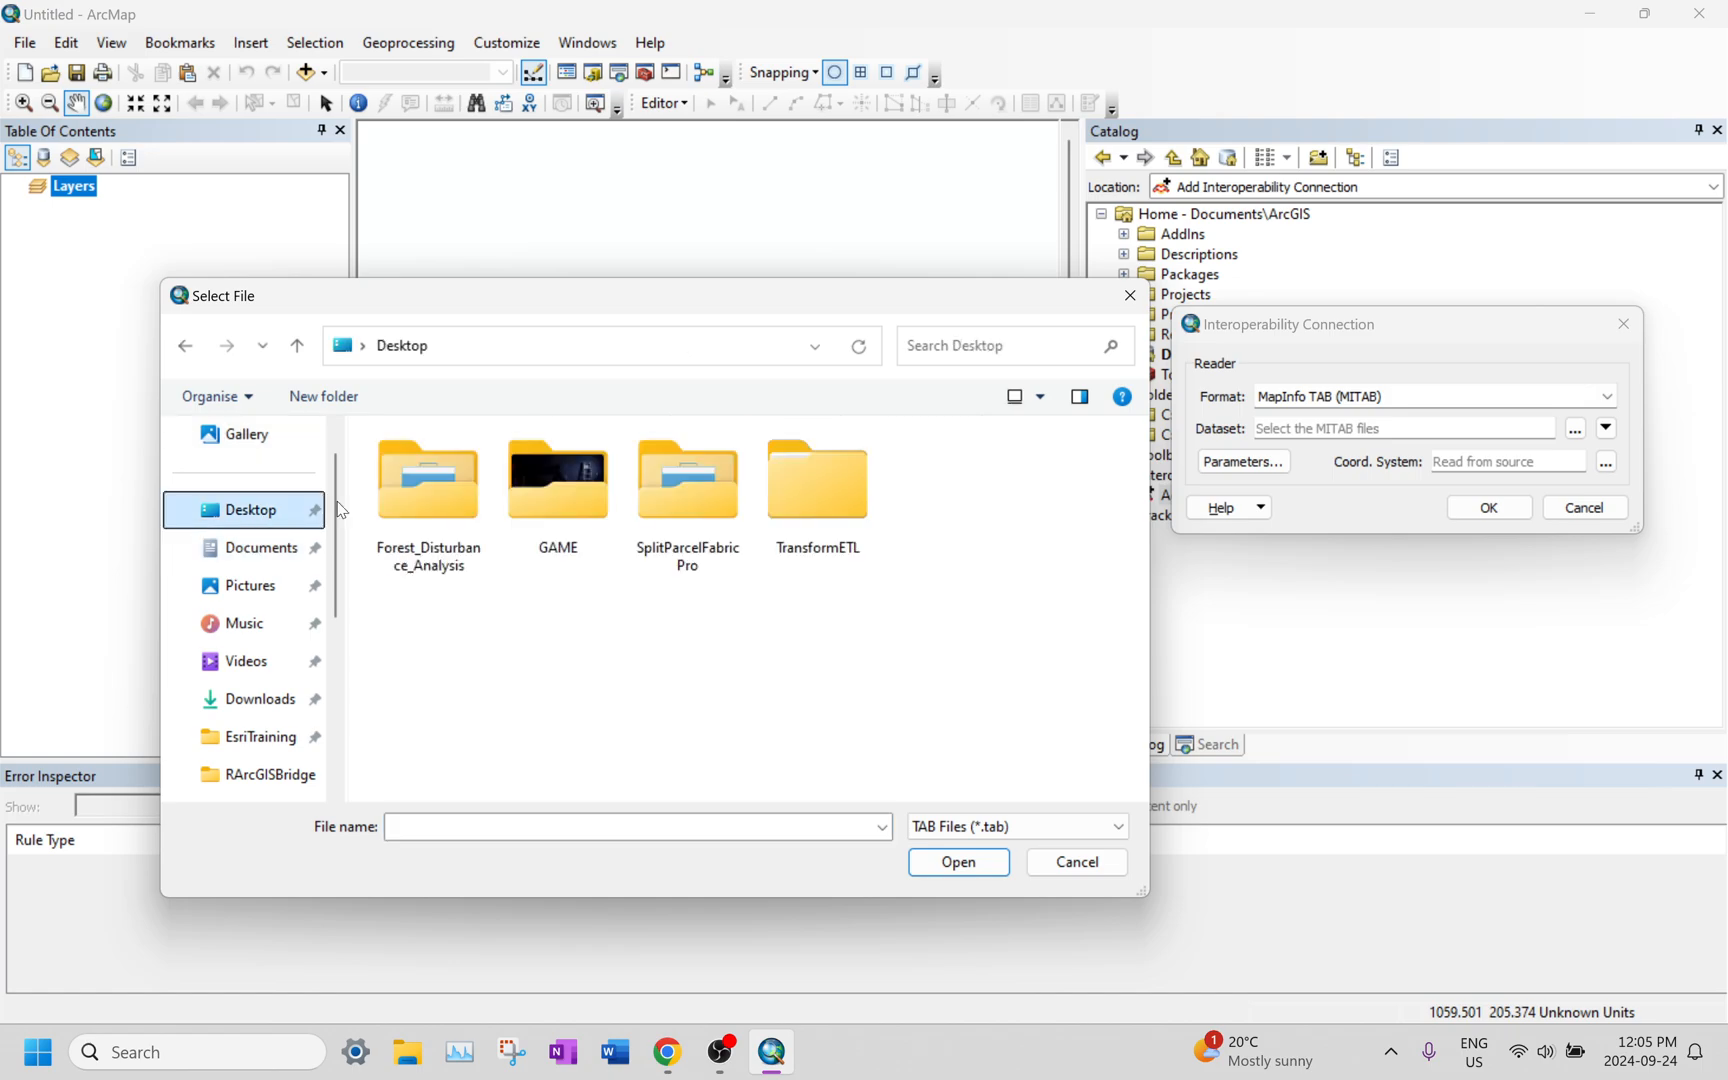
double_click(824, 482)
double_click(617, 595)
left_click(616, 509)
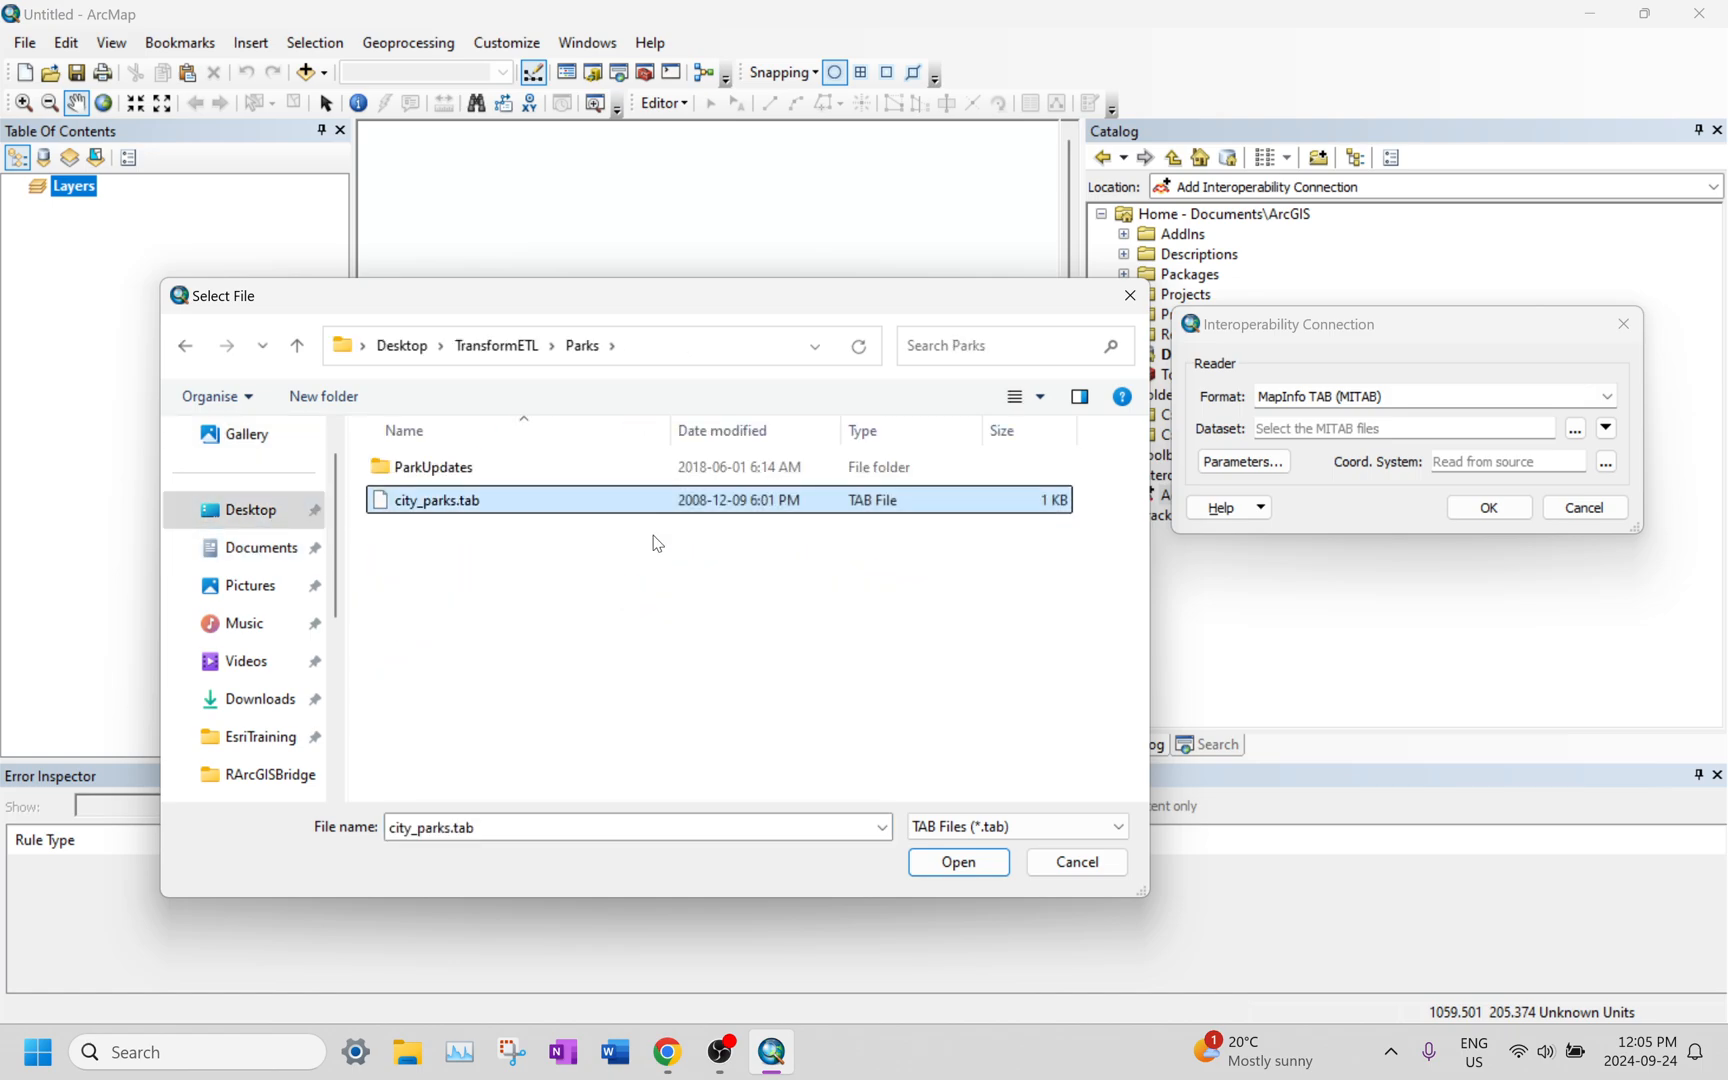
left_click(958, 862)
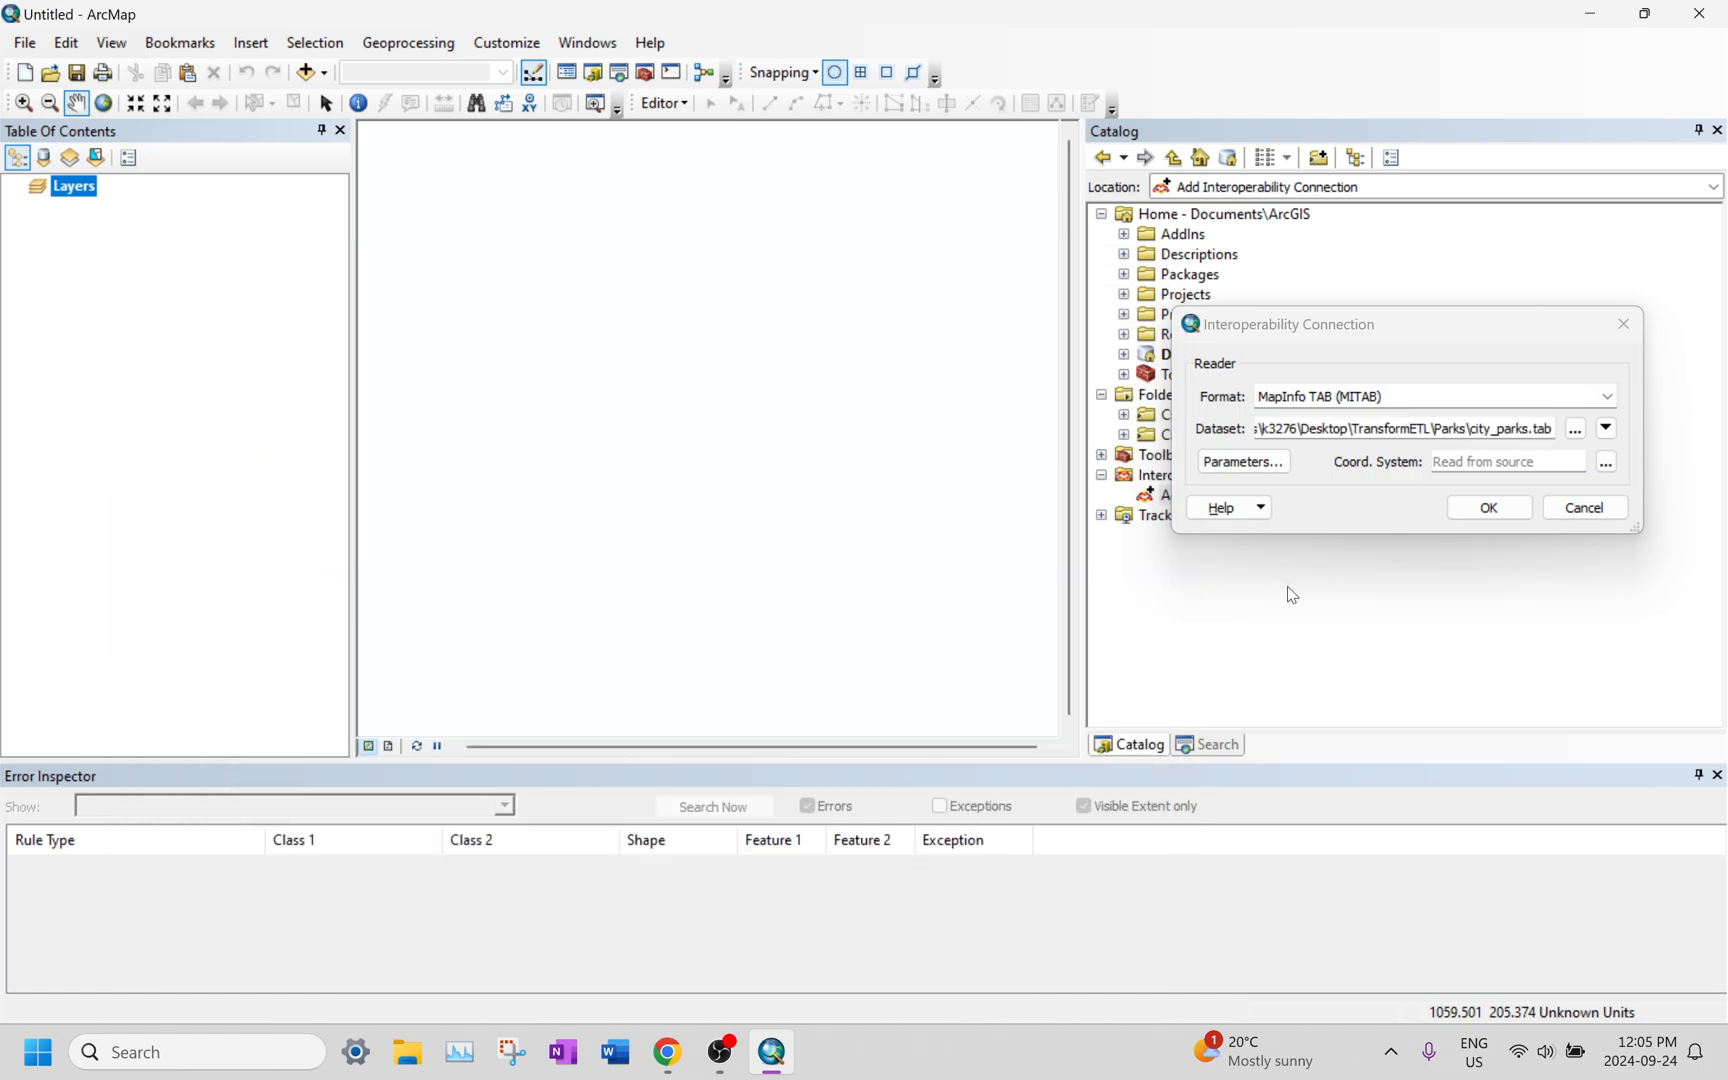
left_click(1503, 508)
Step: Expand the new city_parks connection in the catalog and add its city_parks Text feature class to the map
left_click(1122, 515)
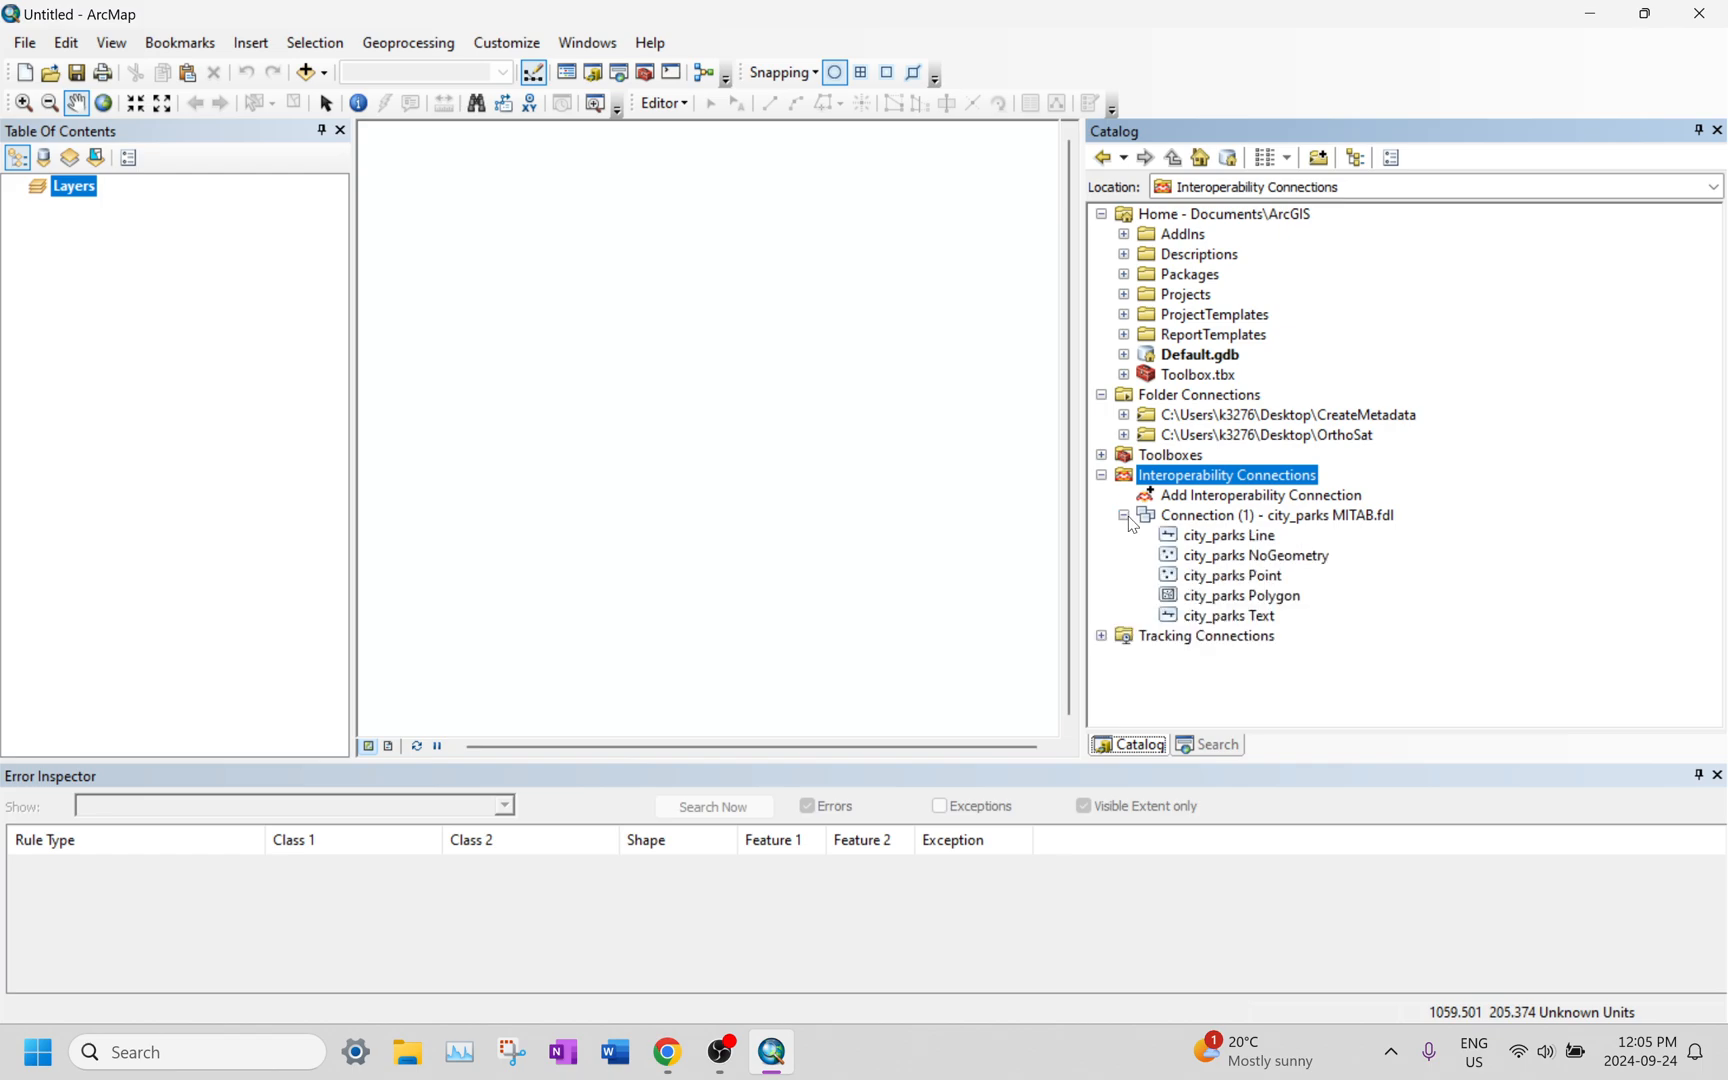
left_click(1228, 535)
left_click(1190, 616)
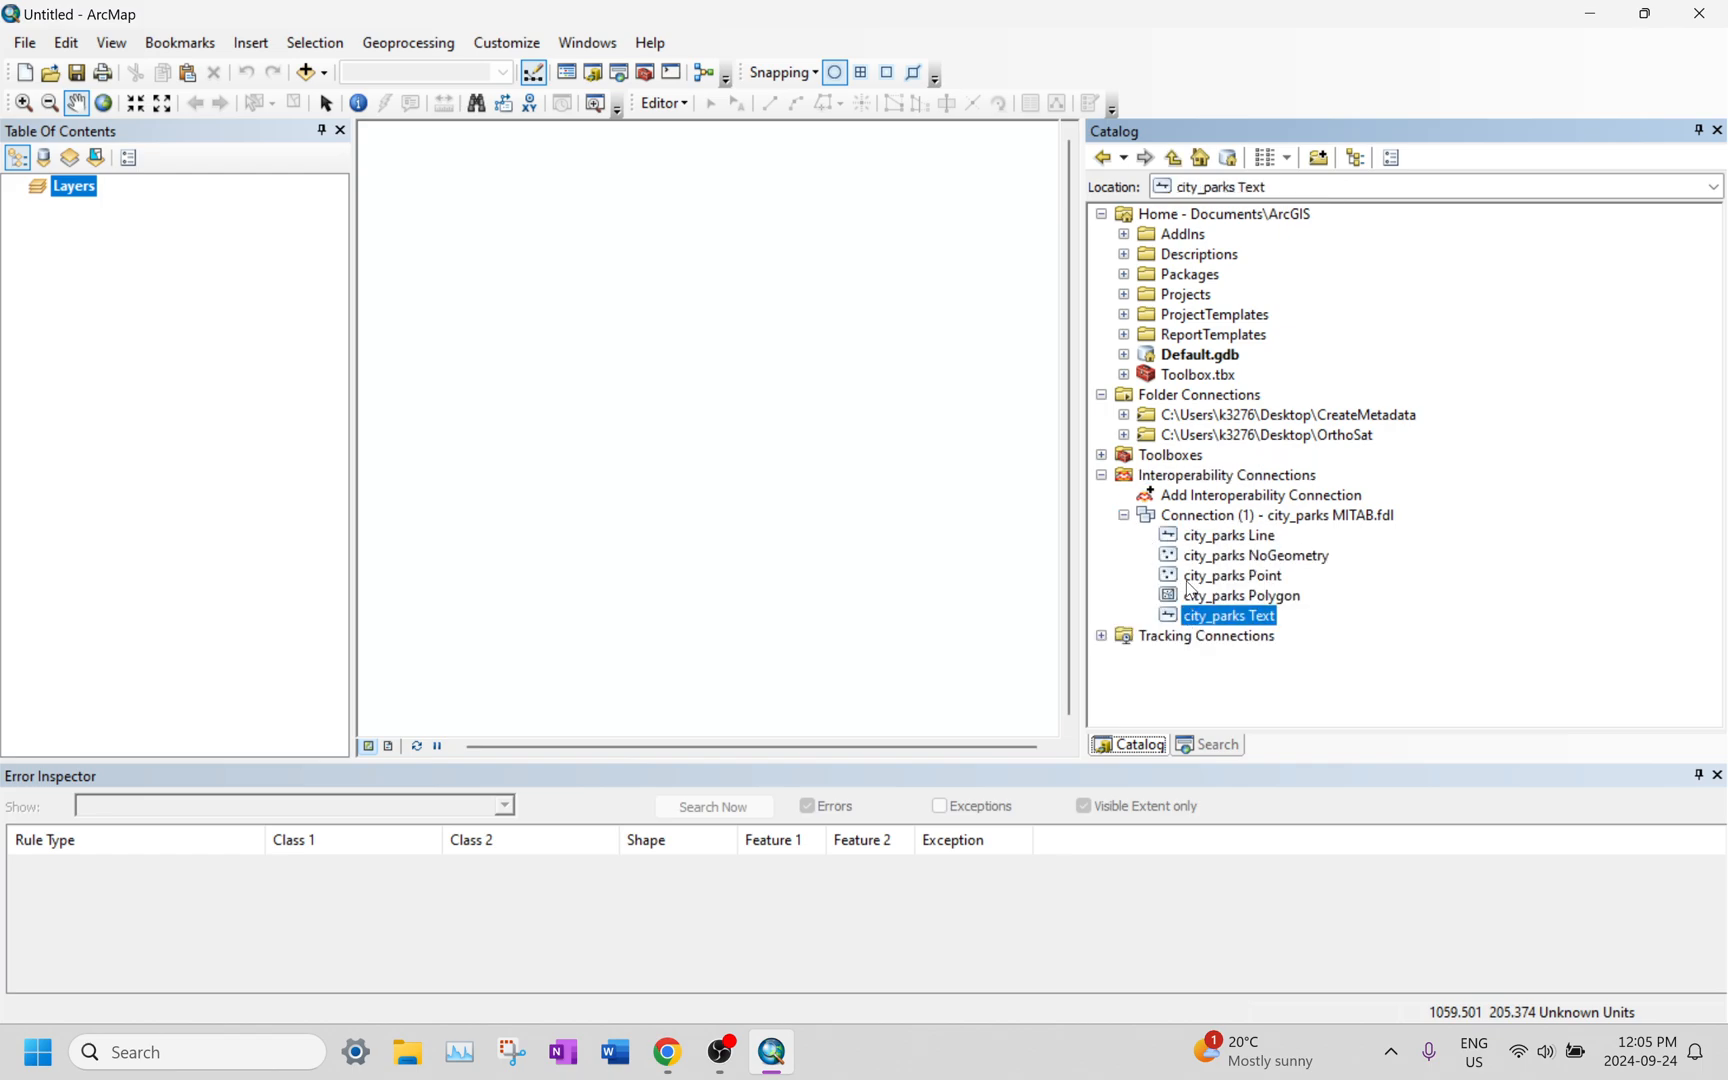
left_click_drag(1190, 618, 810, 542)
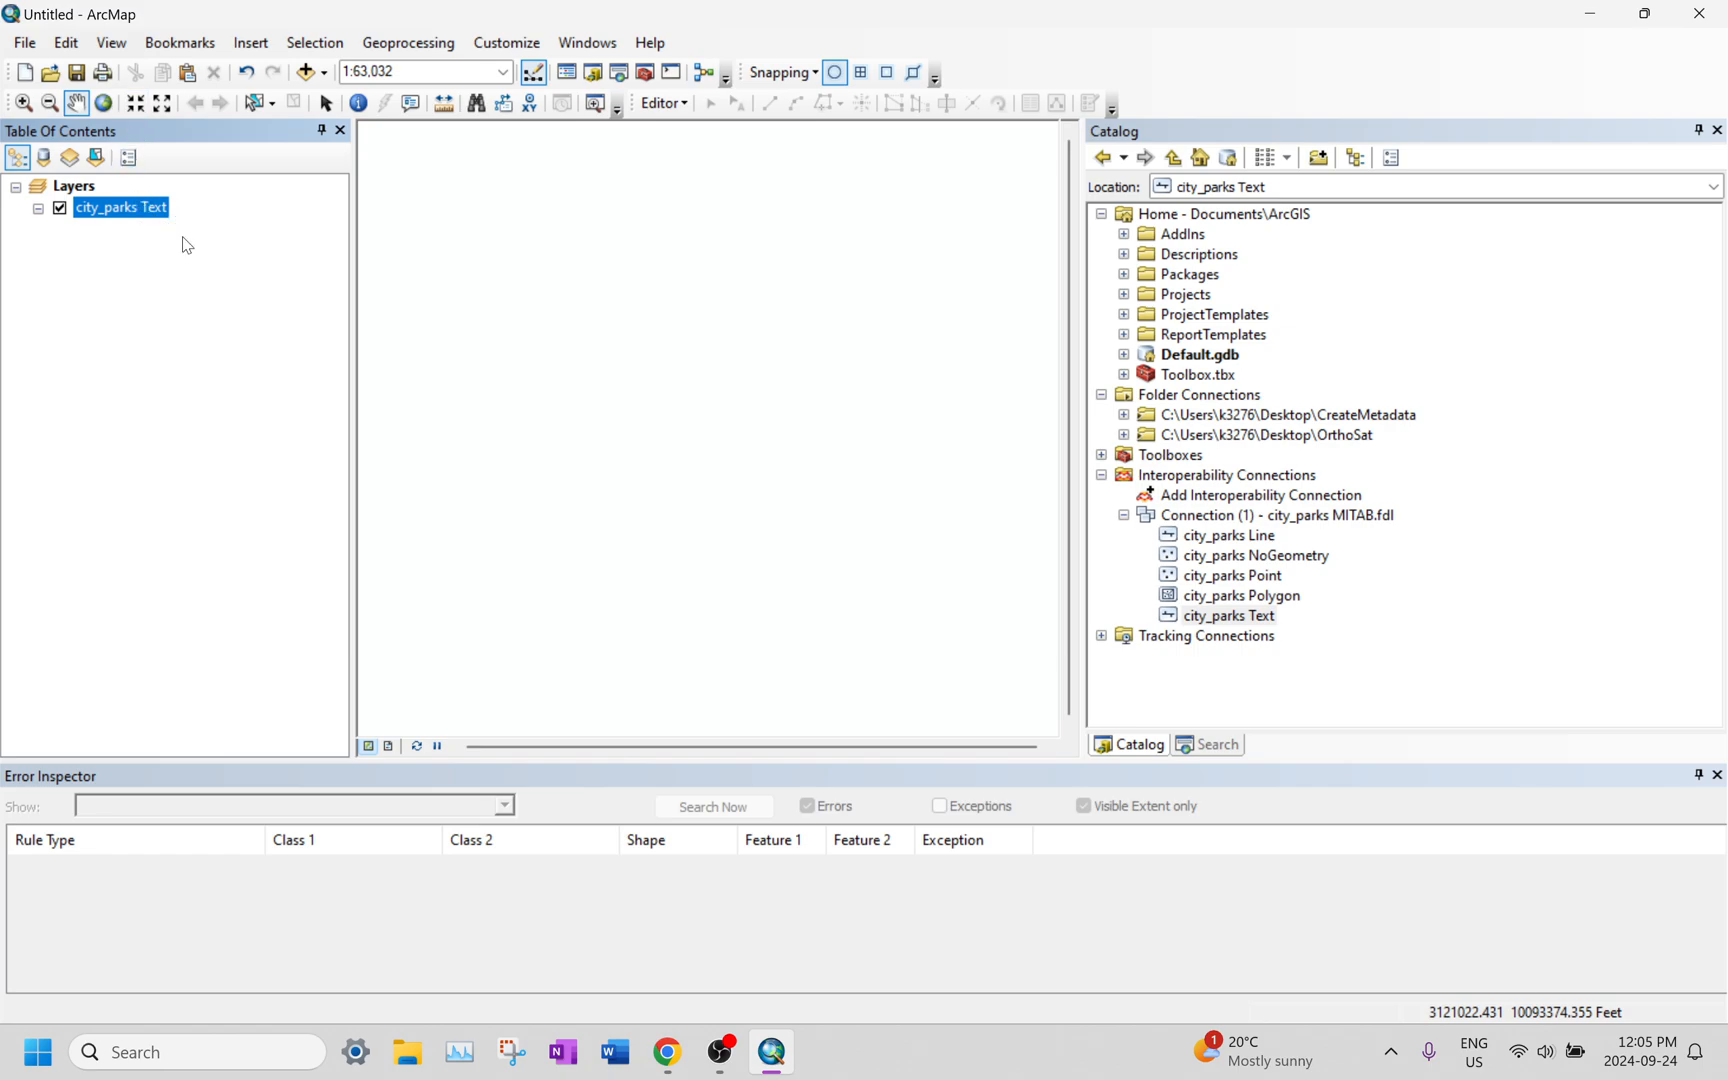
right_click(140, 207)
left_click(280, 336)
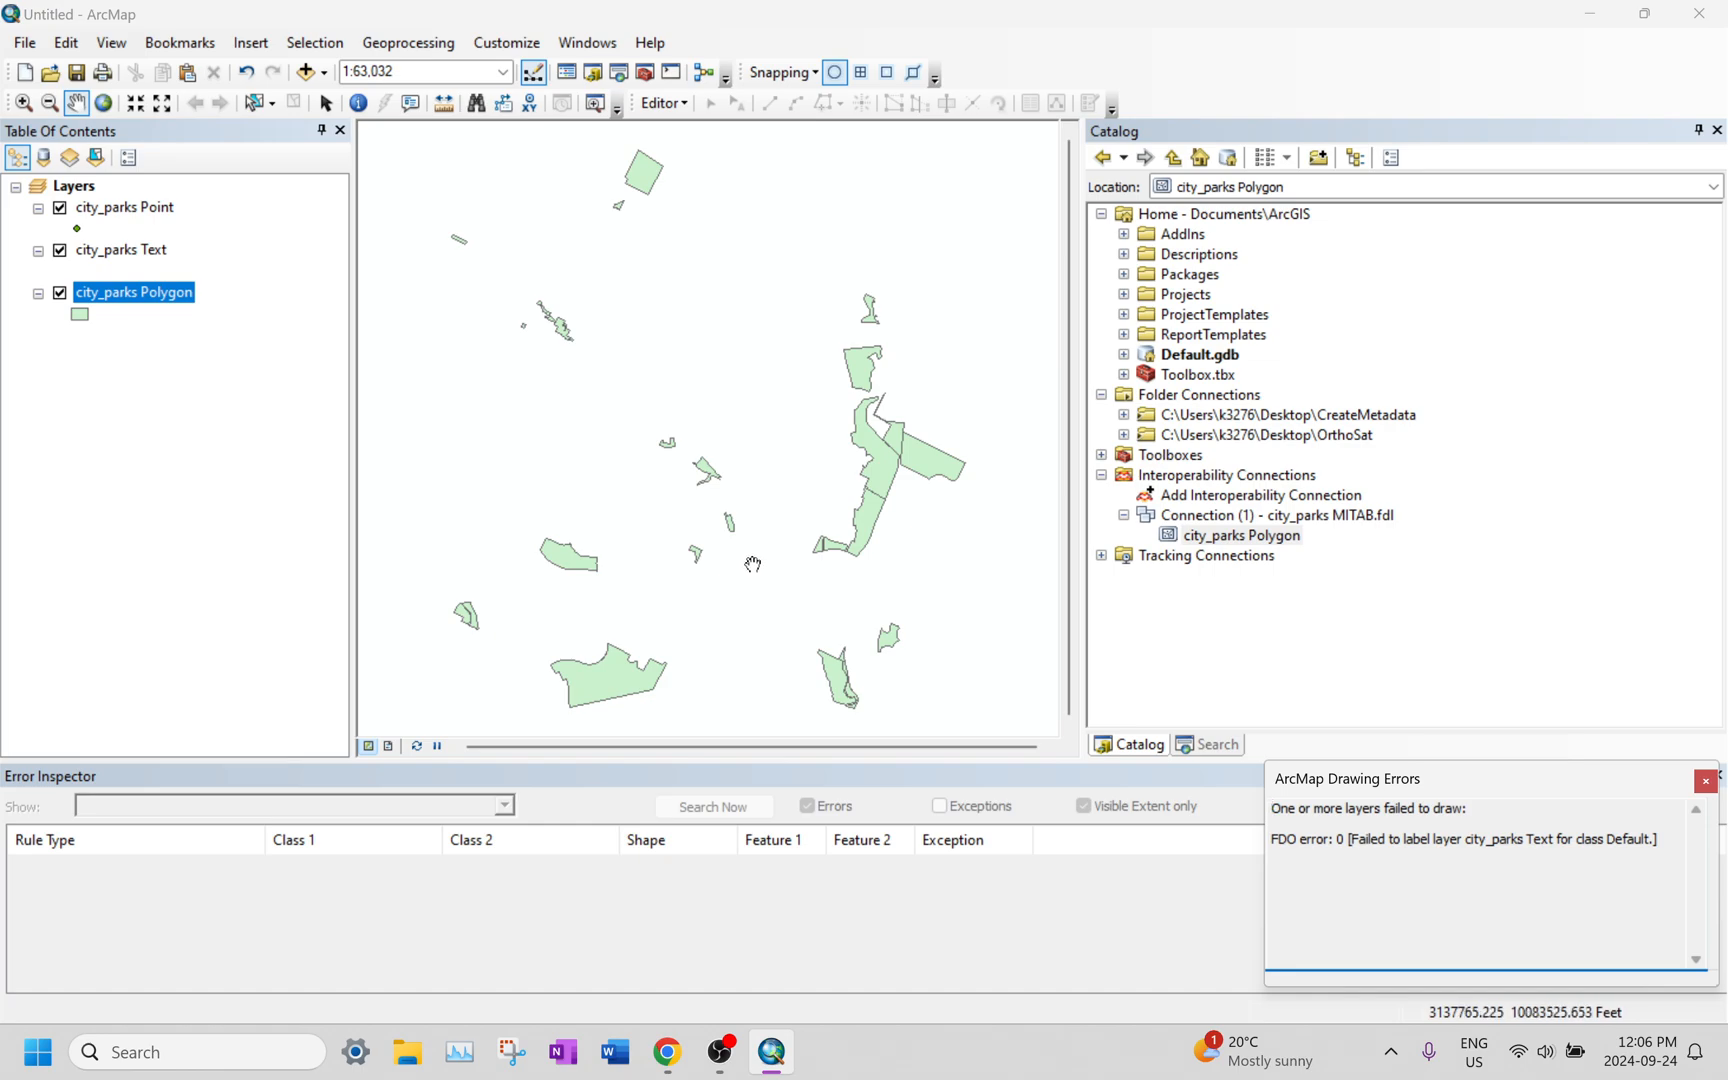
Step: Check the final exercise instructions in the browser, return to ArcMap and dismiss the drawing errors window
key("alt+Tab")
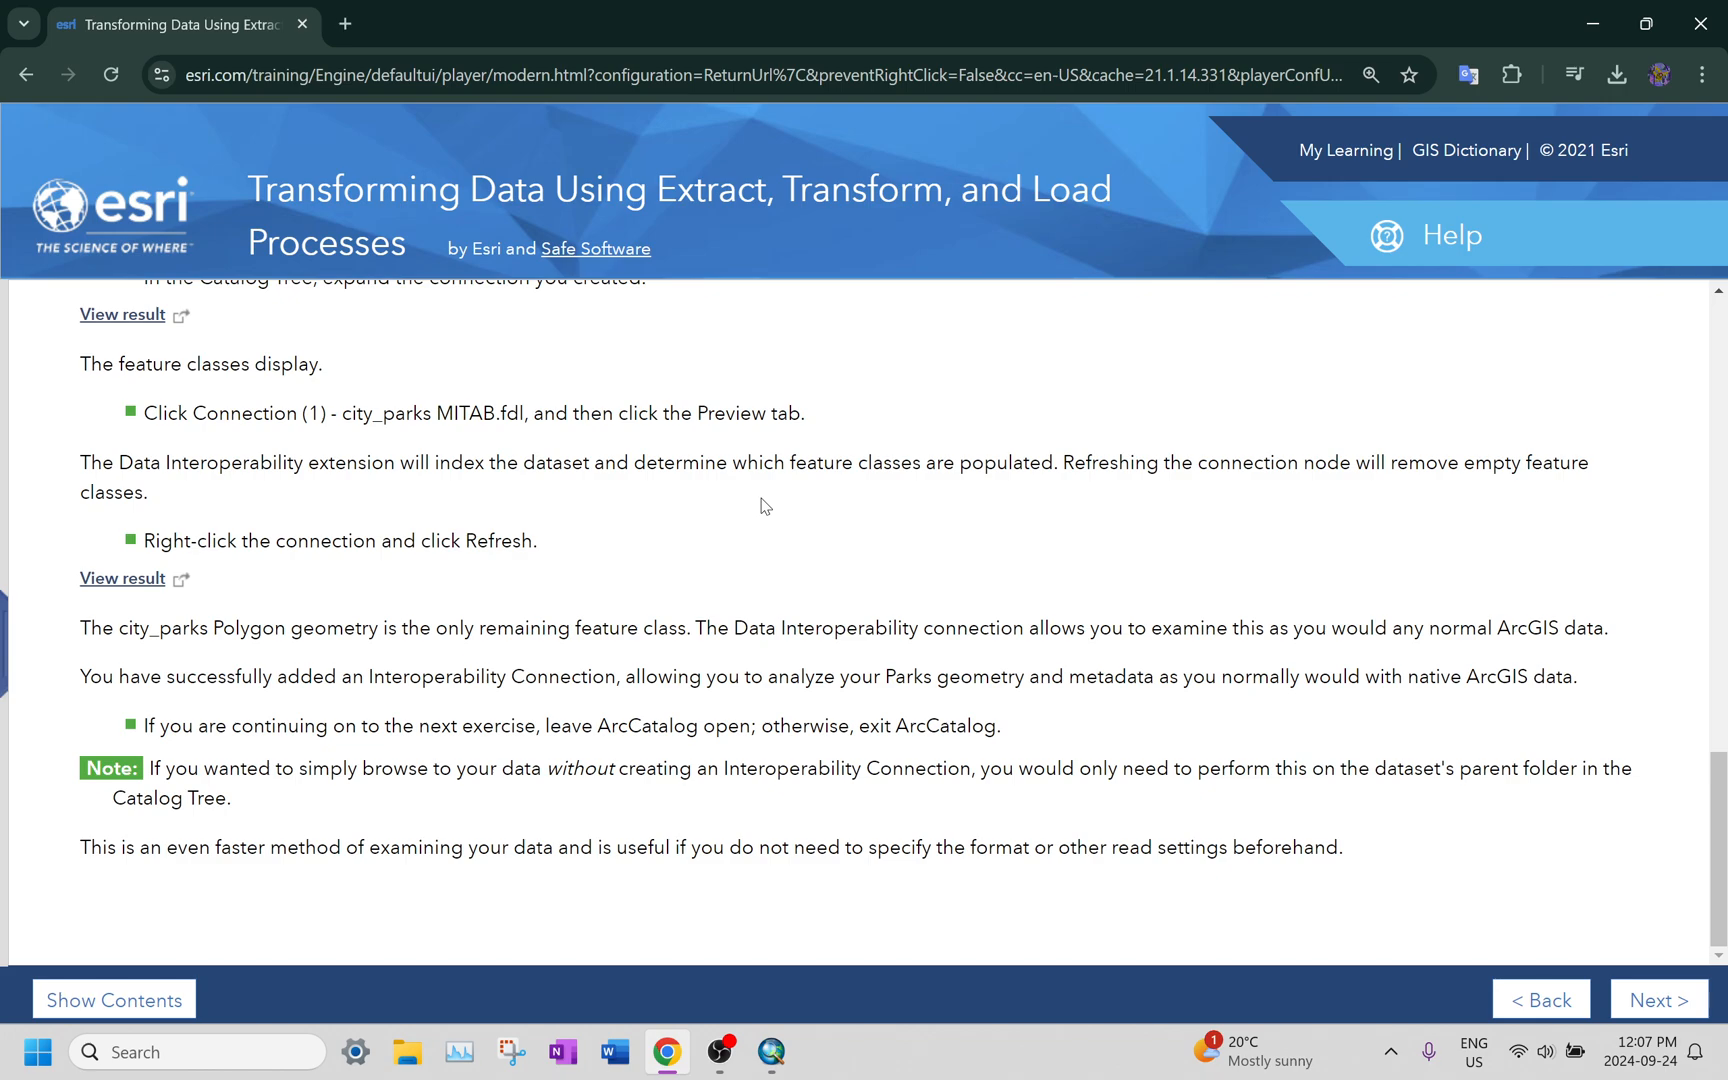
key("alt+Tab")
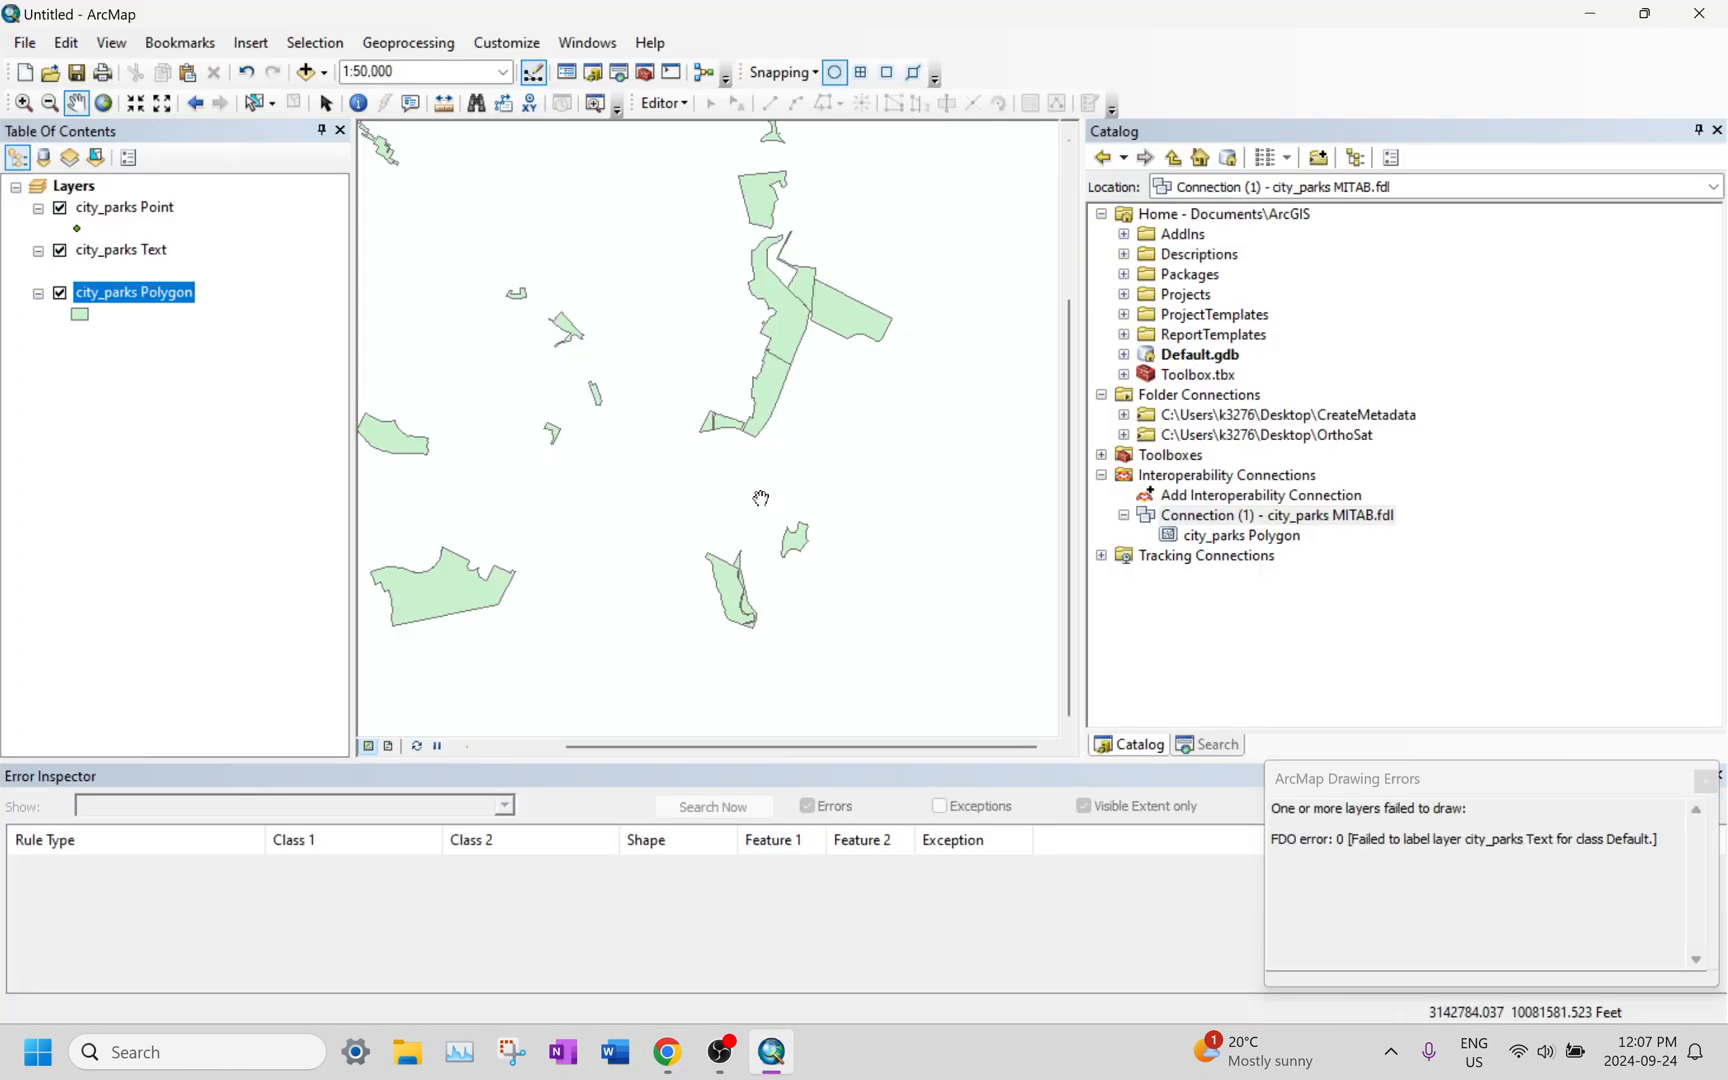
left_click(1706, 781)
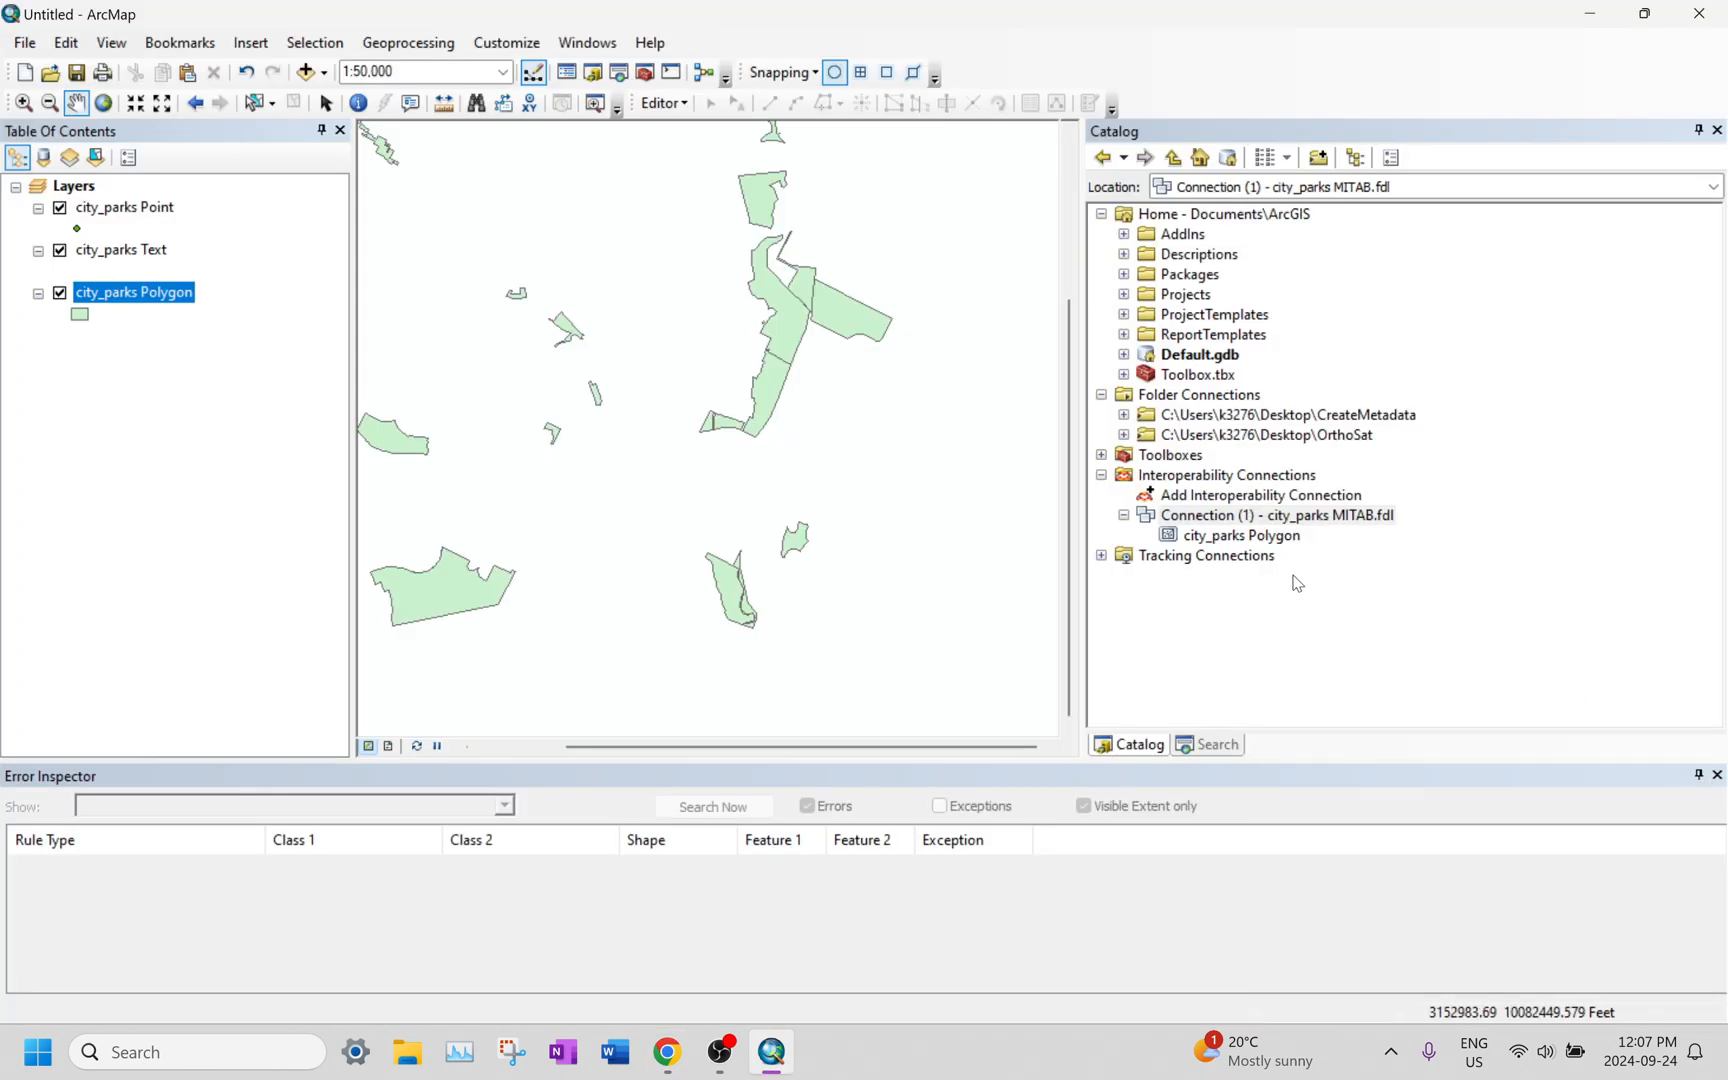
Step: Remove the city_parks Point and city_parks Text layers from the map and switch back to the course in Chrome
left_click(147, 251)
left_click(146, 212, "ctrl")
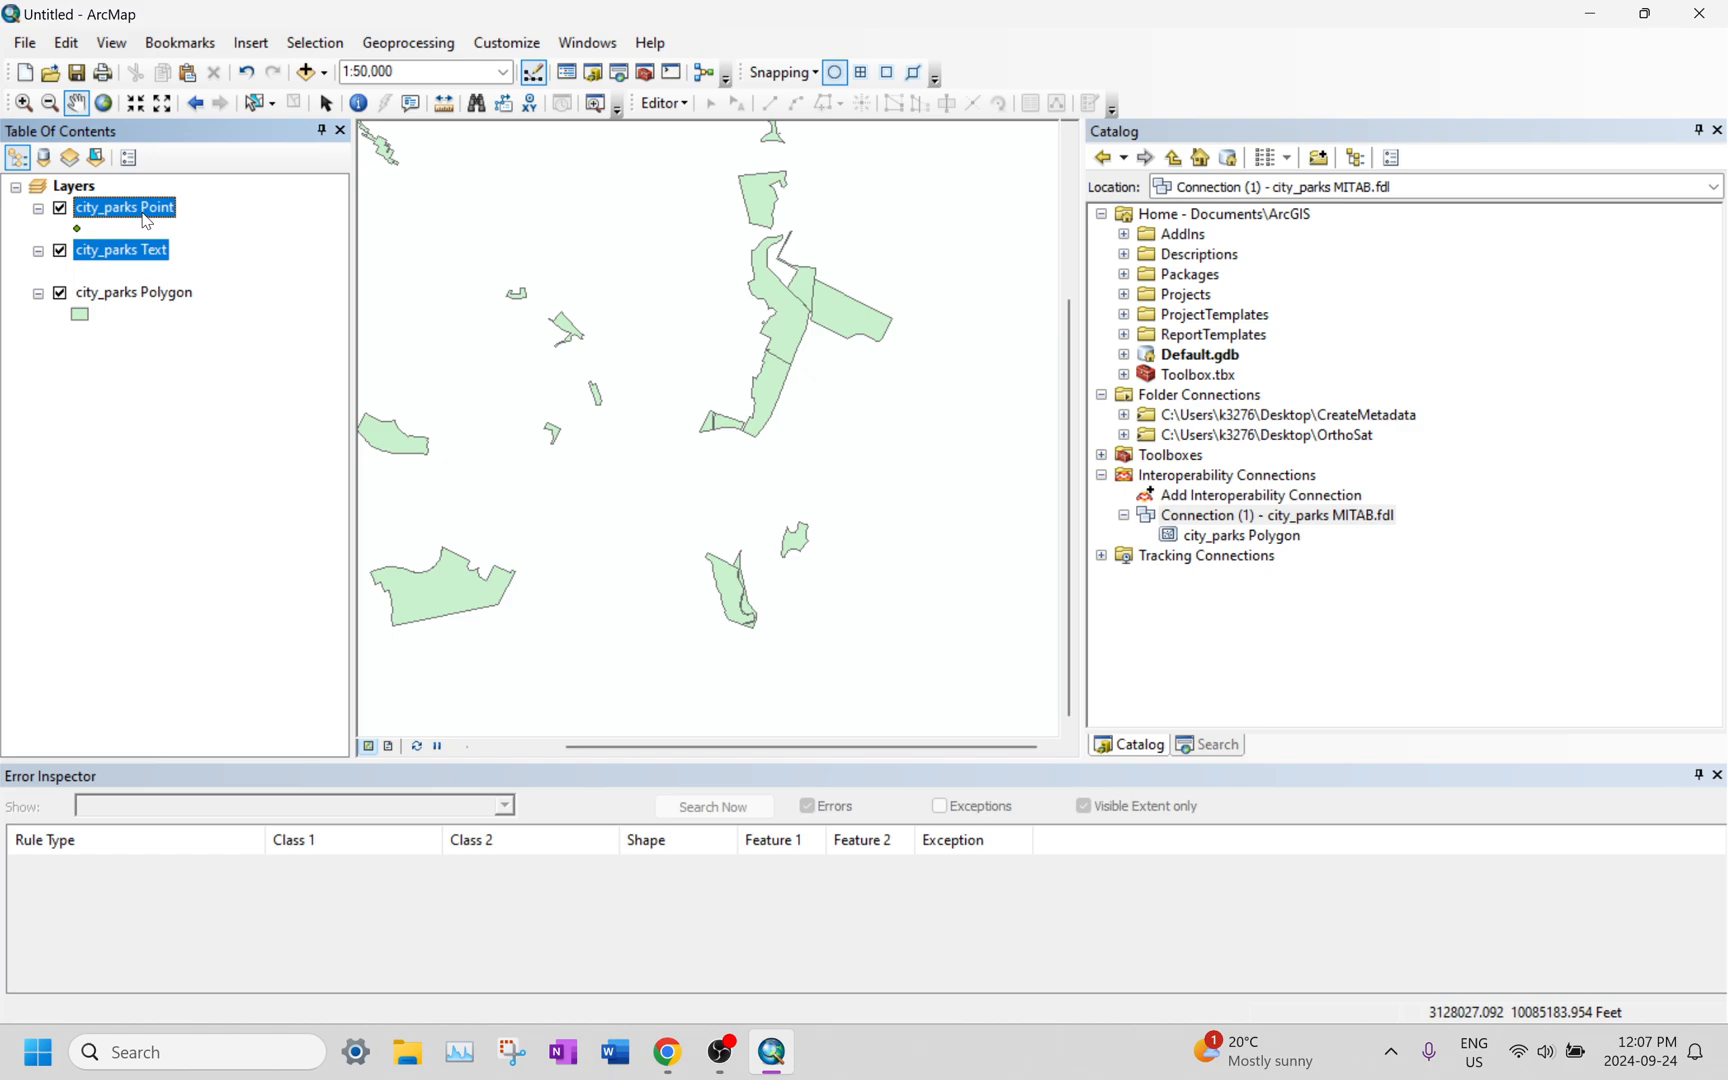
left_click(154, 383)
left_click(136, 245)
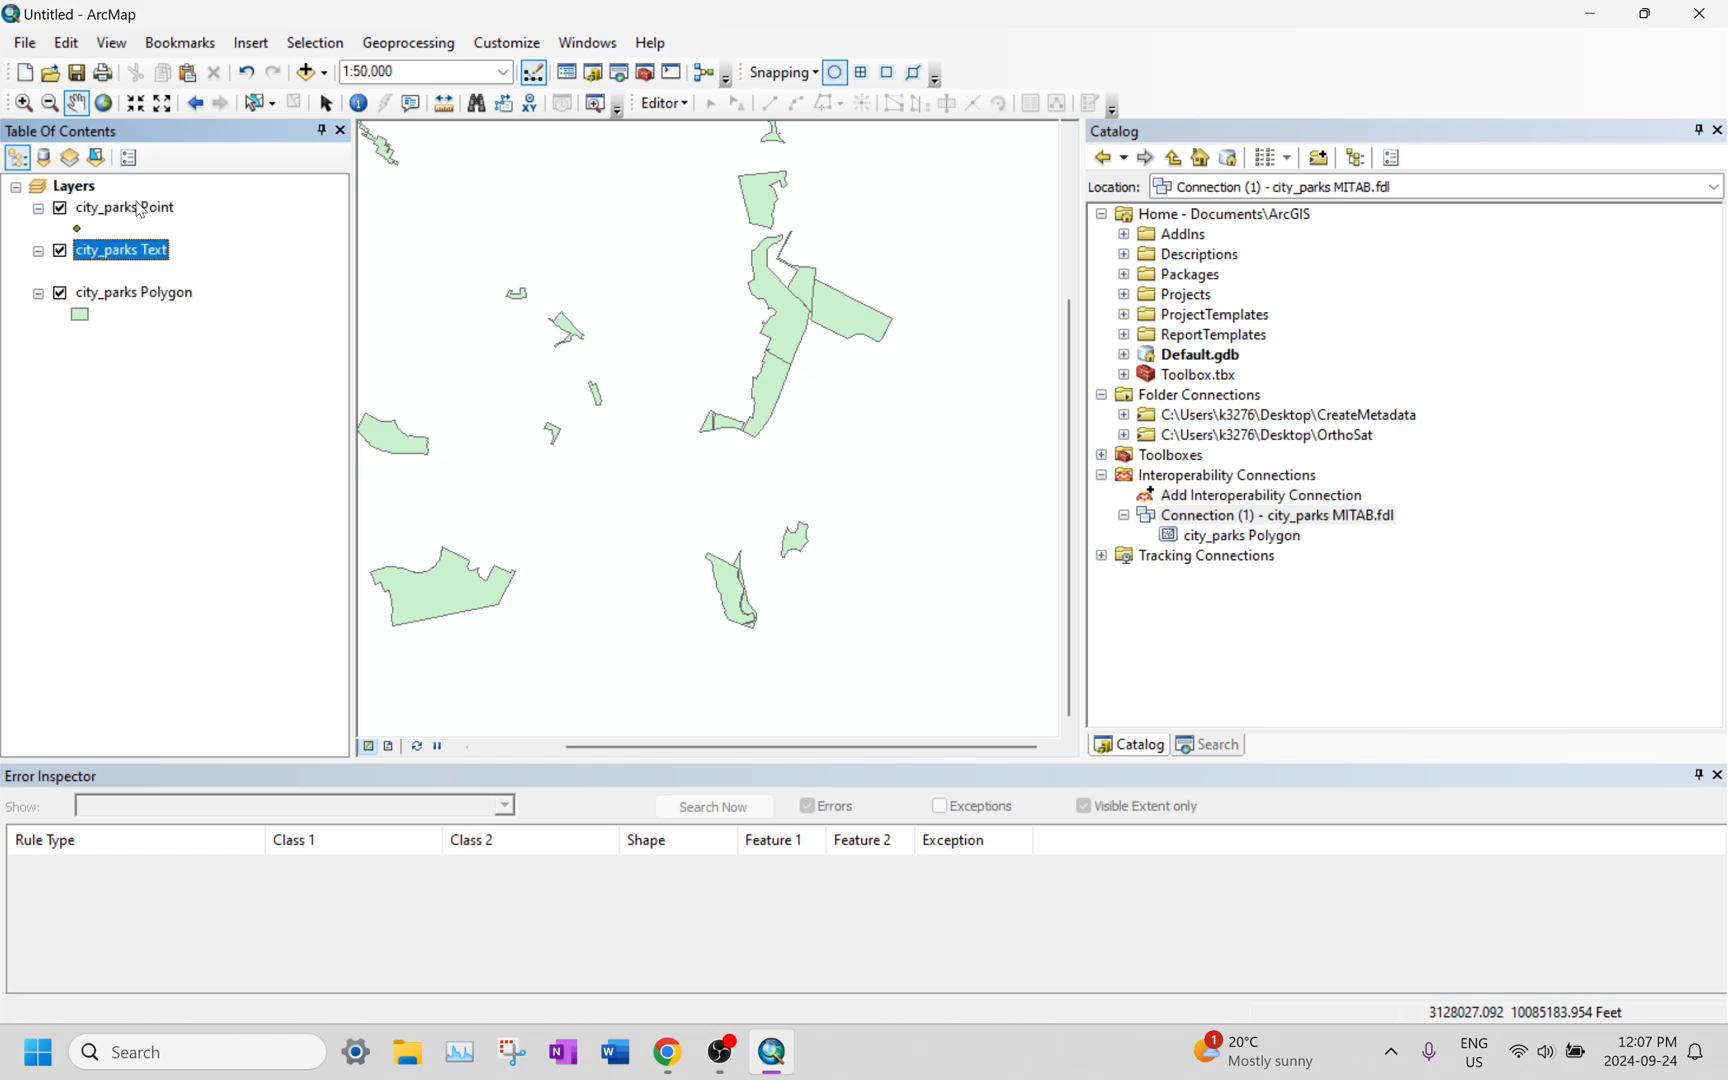
left_click(141, 210)
left_click(131, 258, "ctrl")
right_click(131, 262)
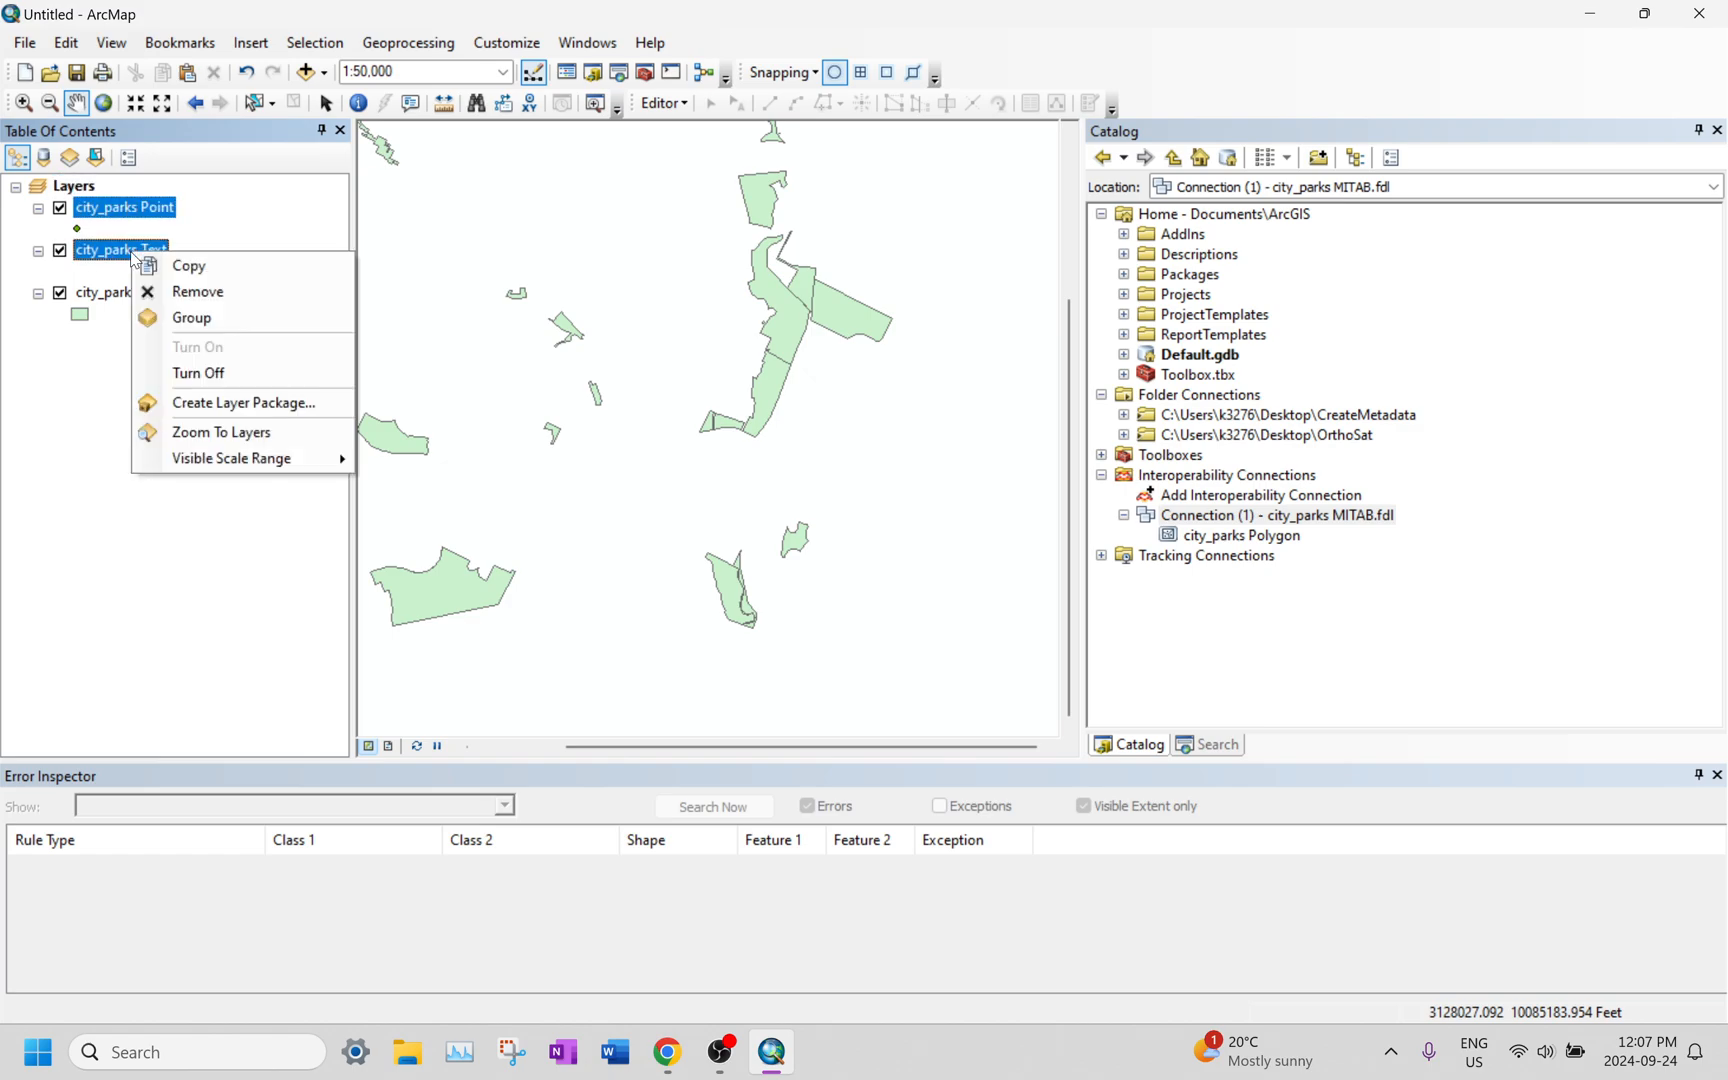
left_click(168, 292)
key("alt+Tab")
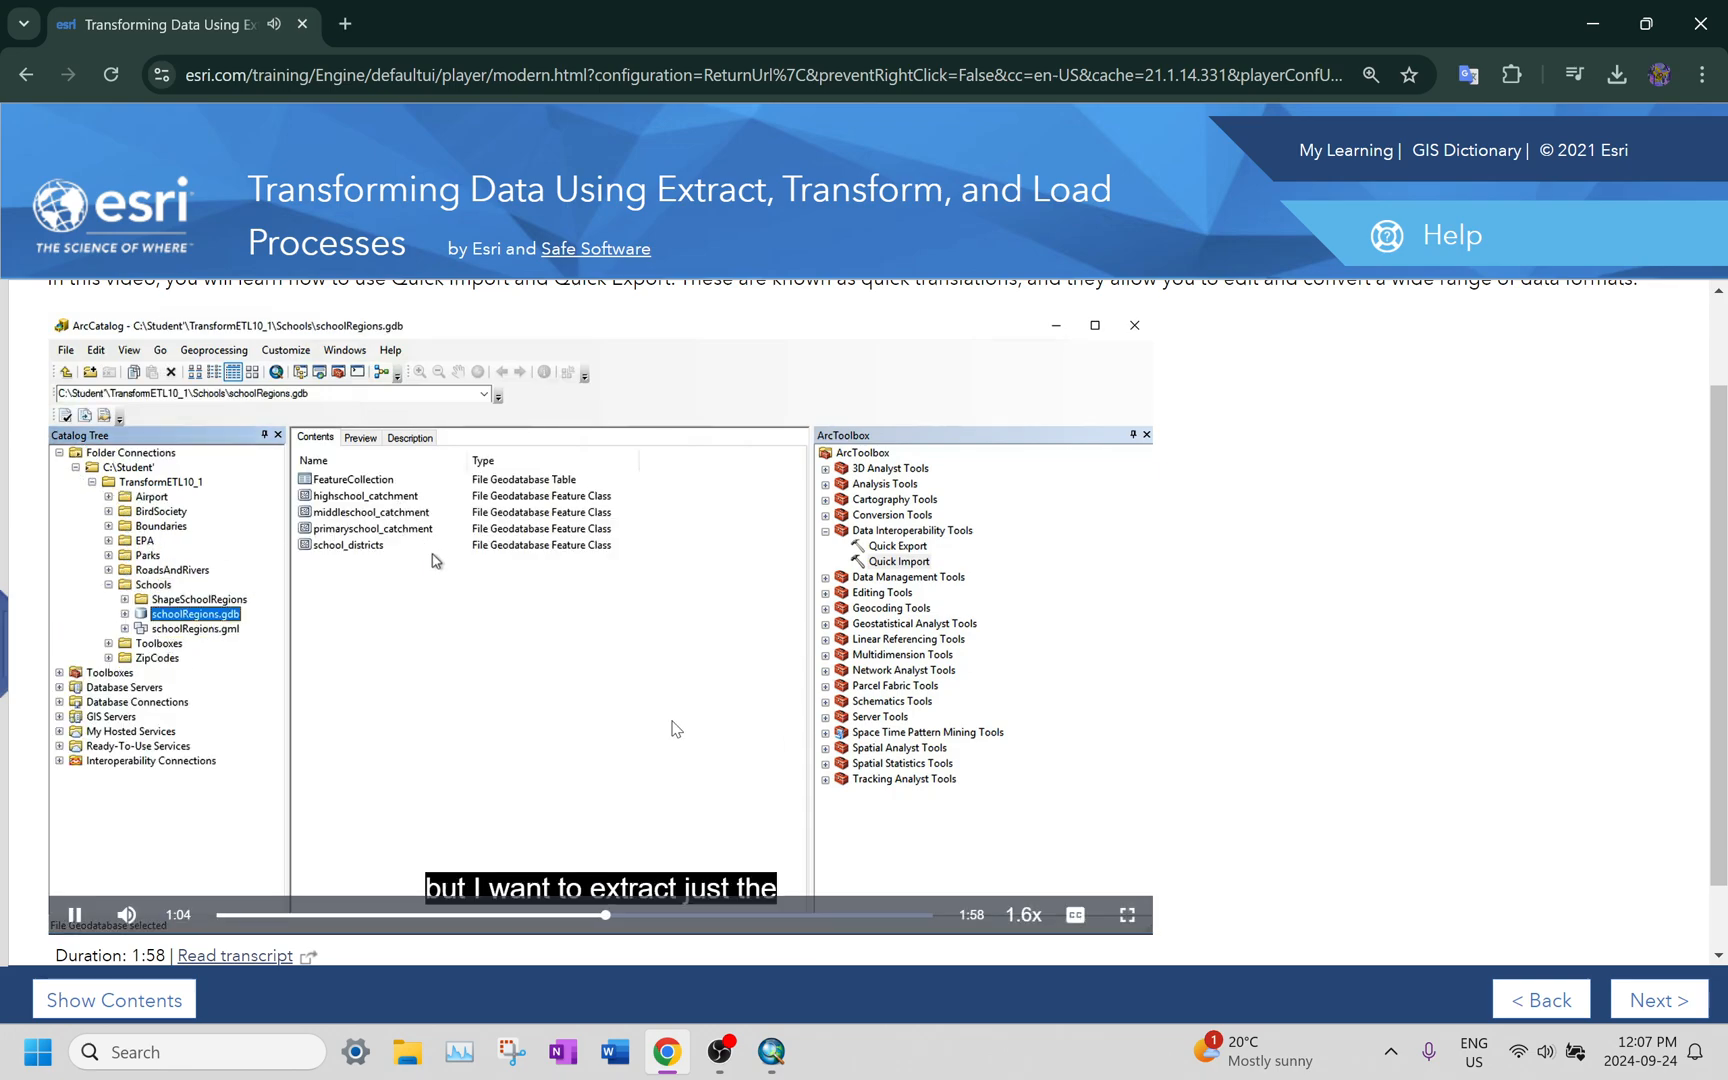
Step: Switch to ArcMap and open the Quick Import tool from the Data Interoperability Tools
mouse_move(678, 729)
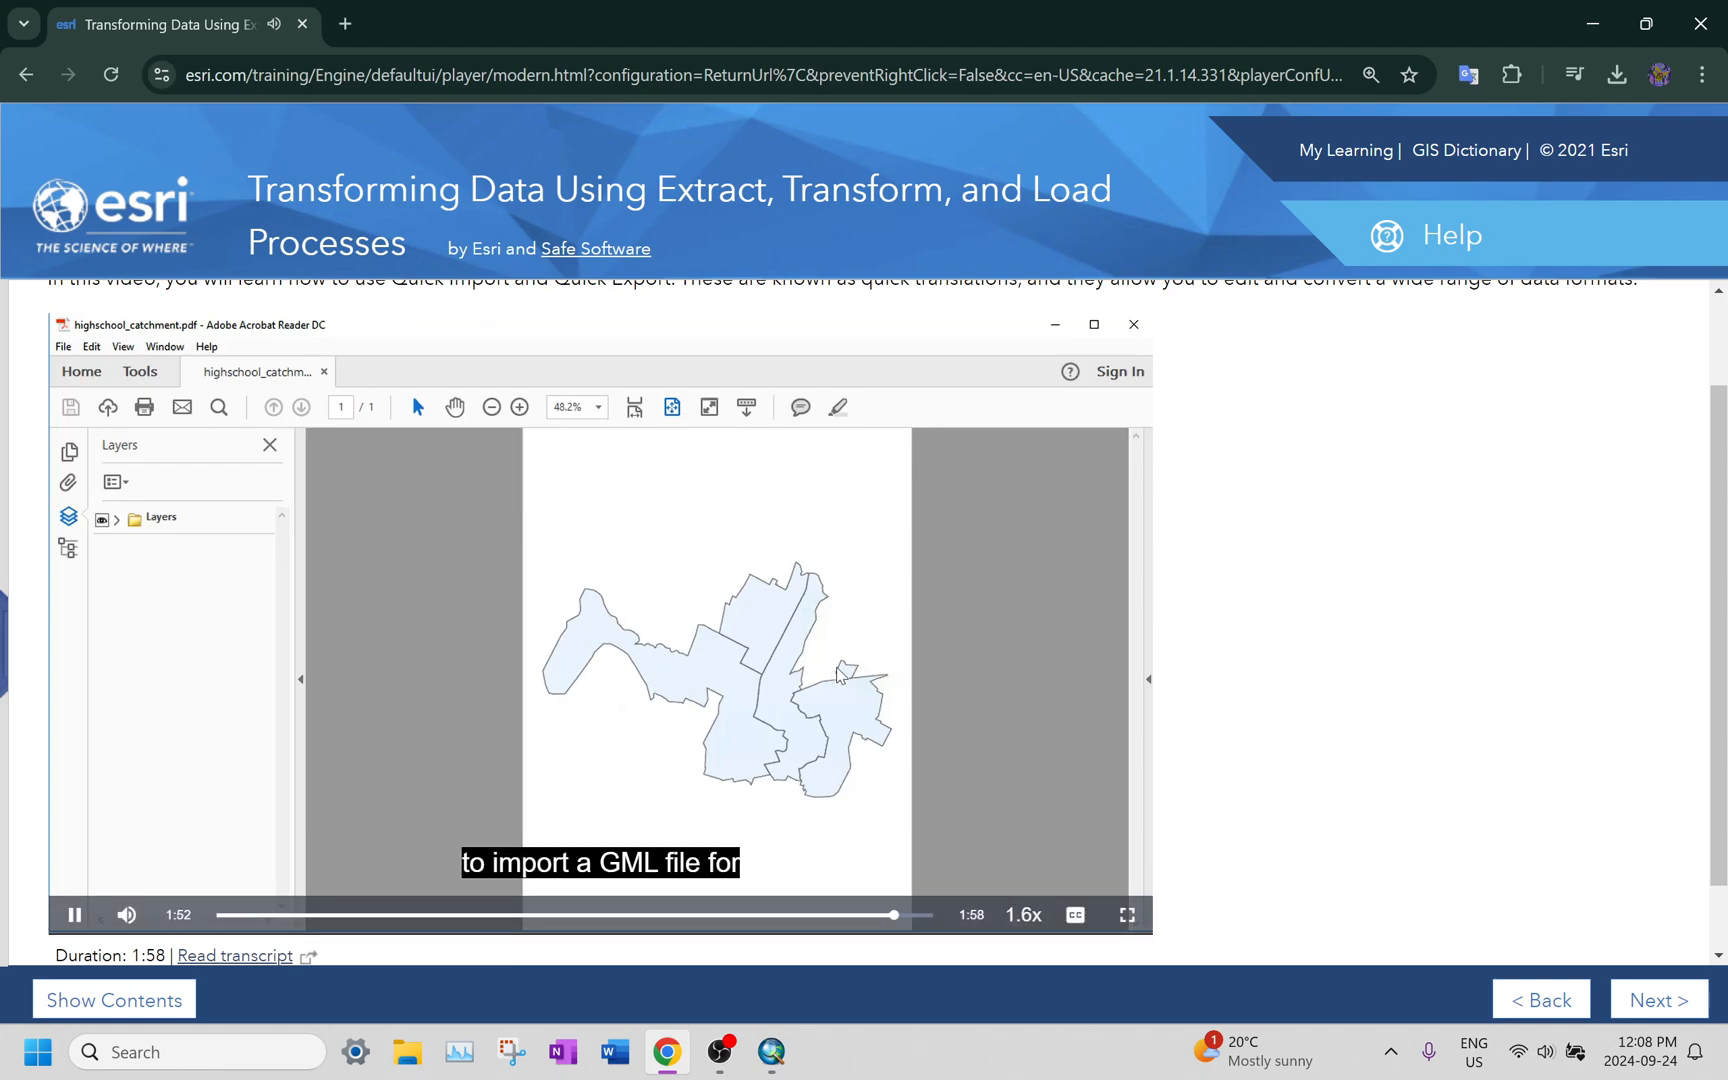
key("alt+Tab")
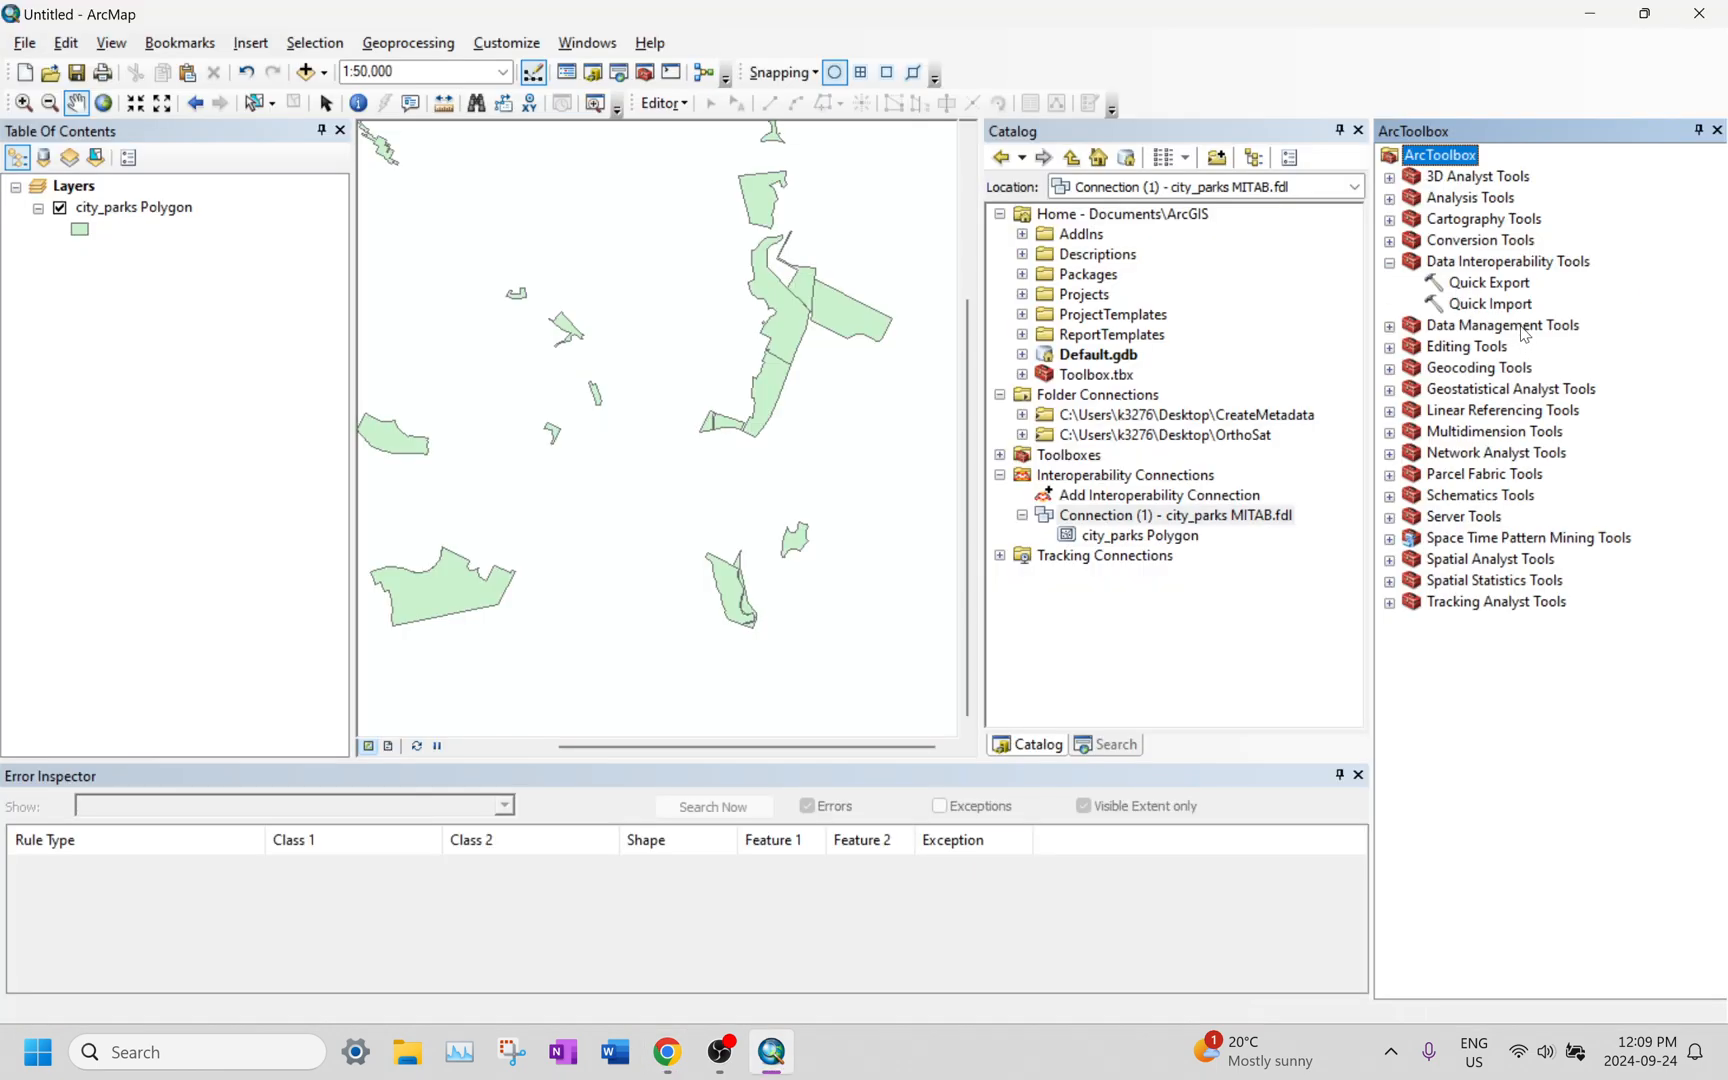
left_click(1483, 287)
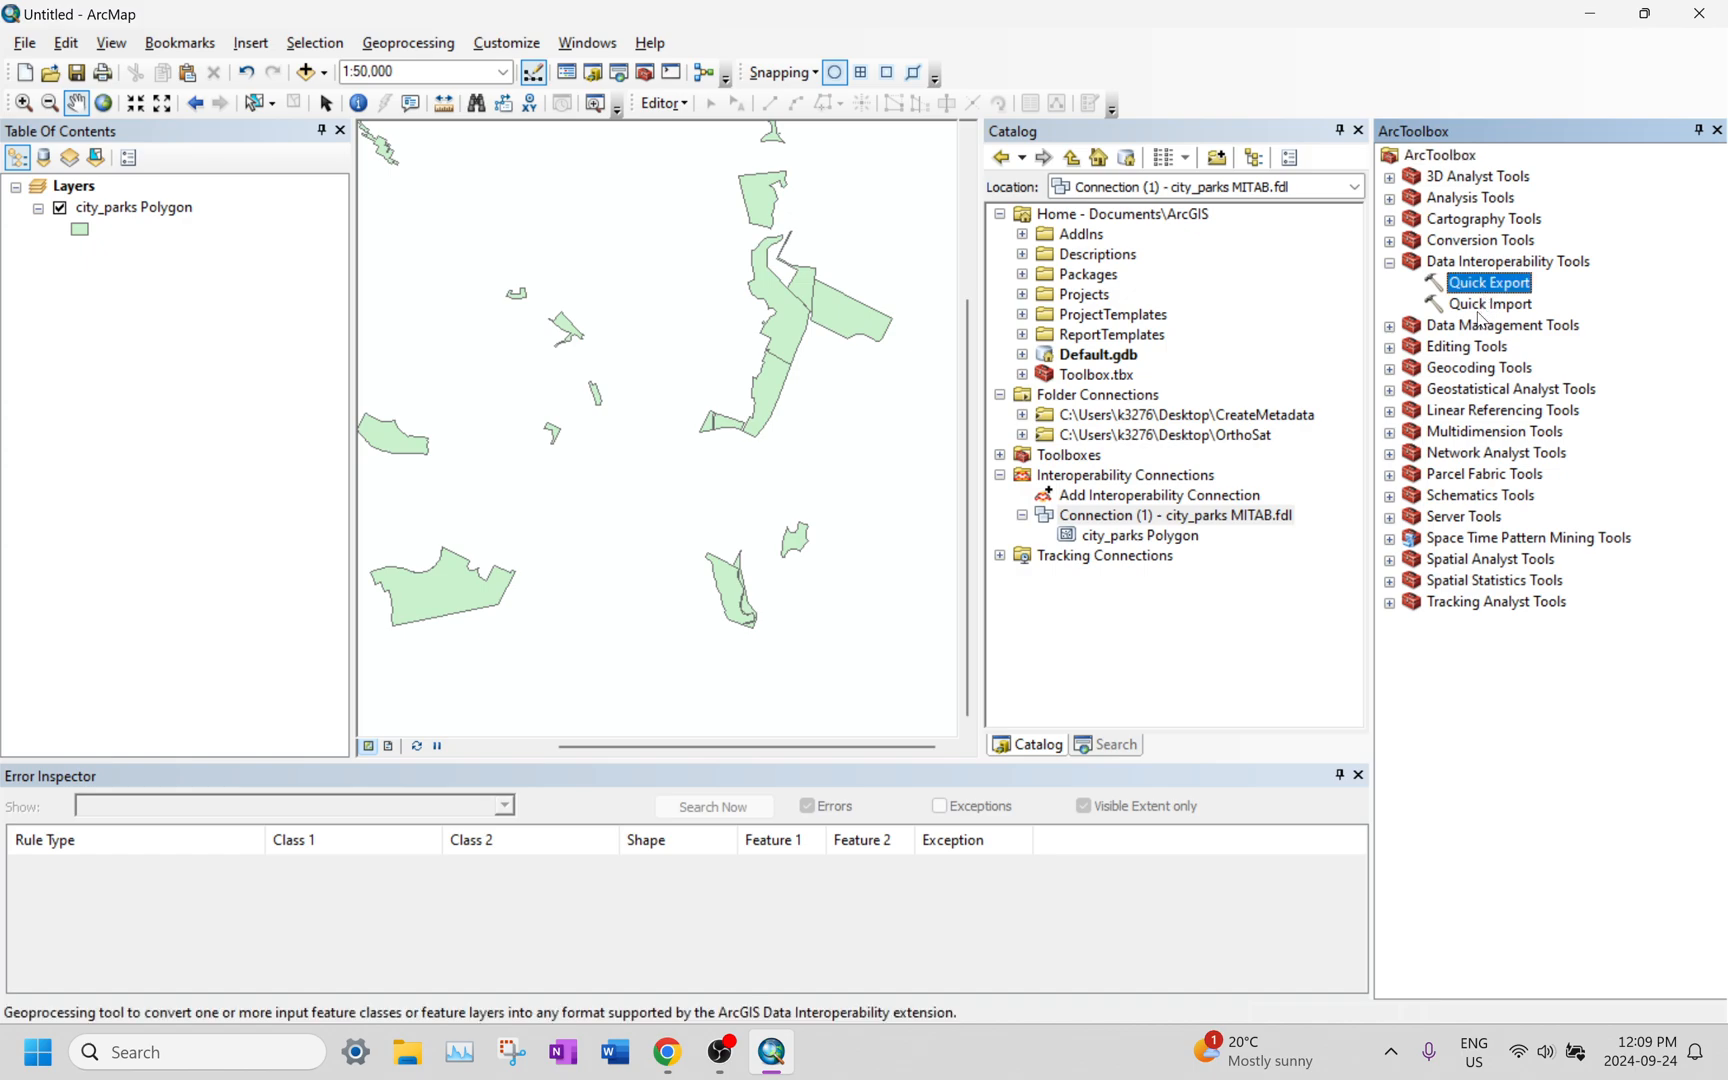
left_click(1480, 312)
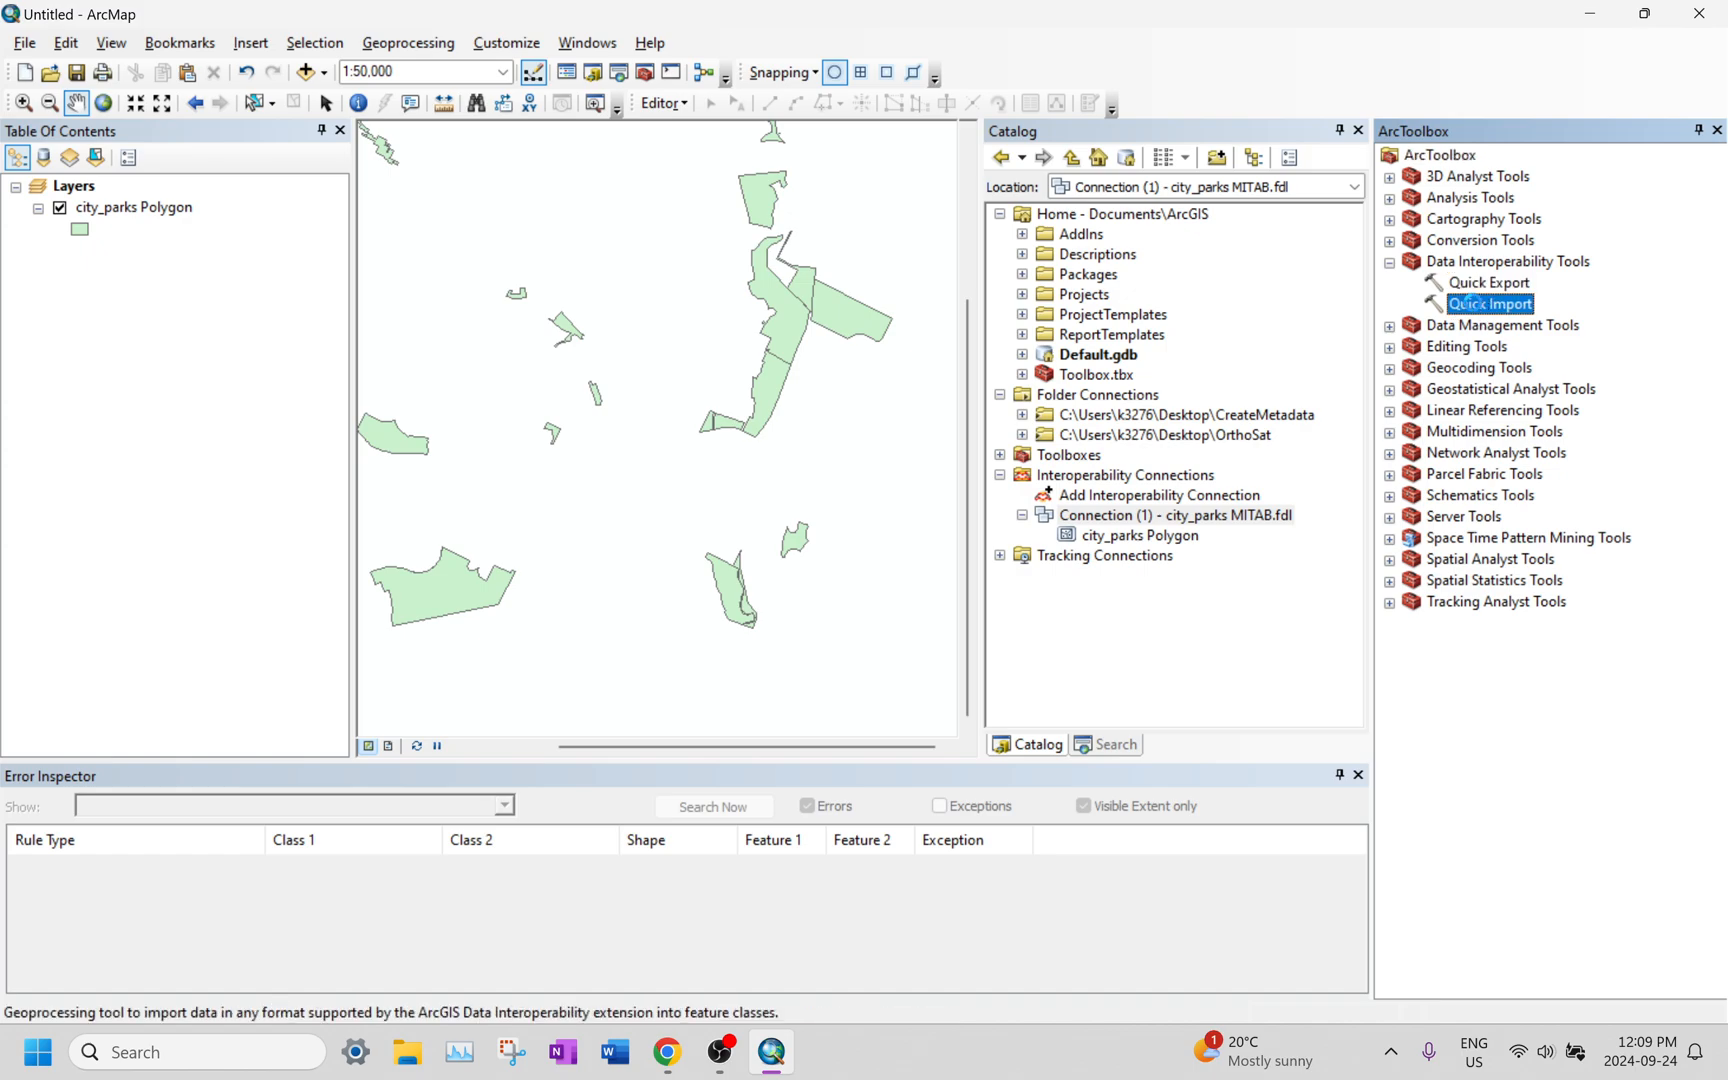
double_click(1470, 301)
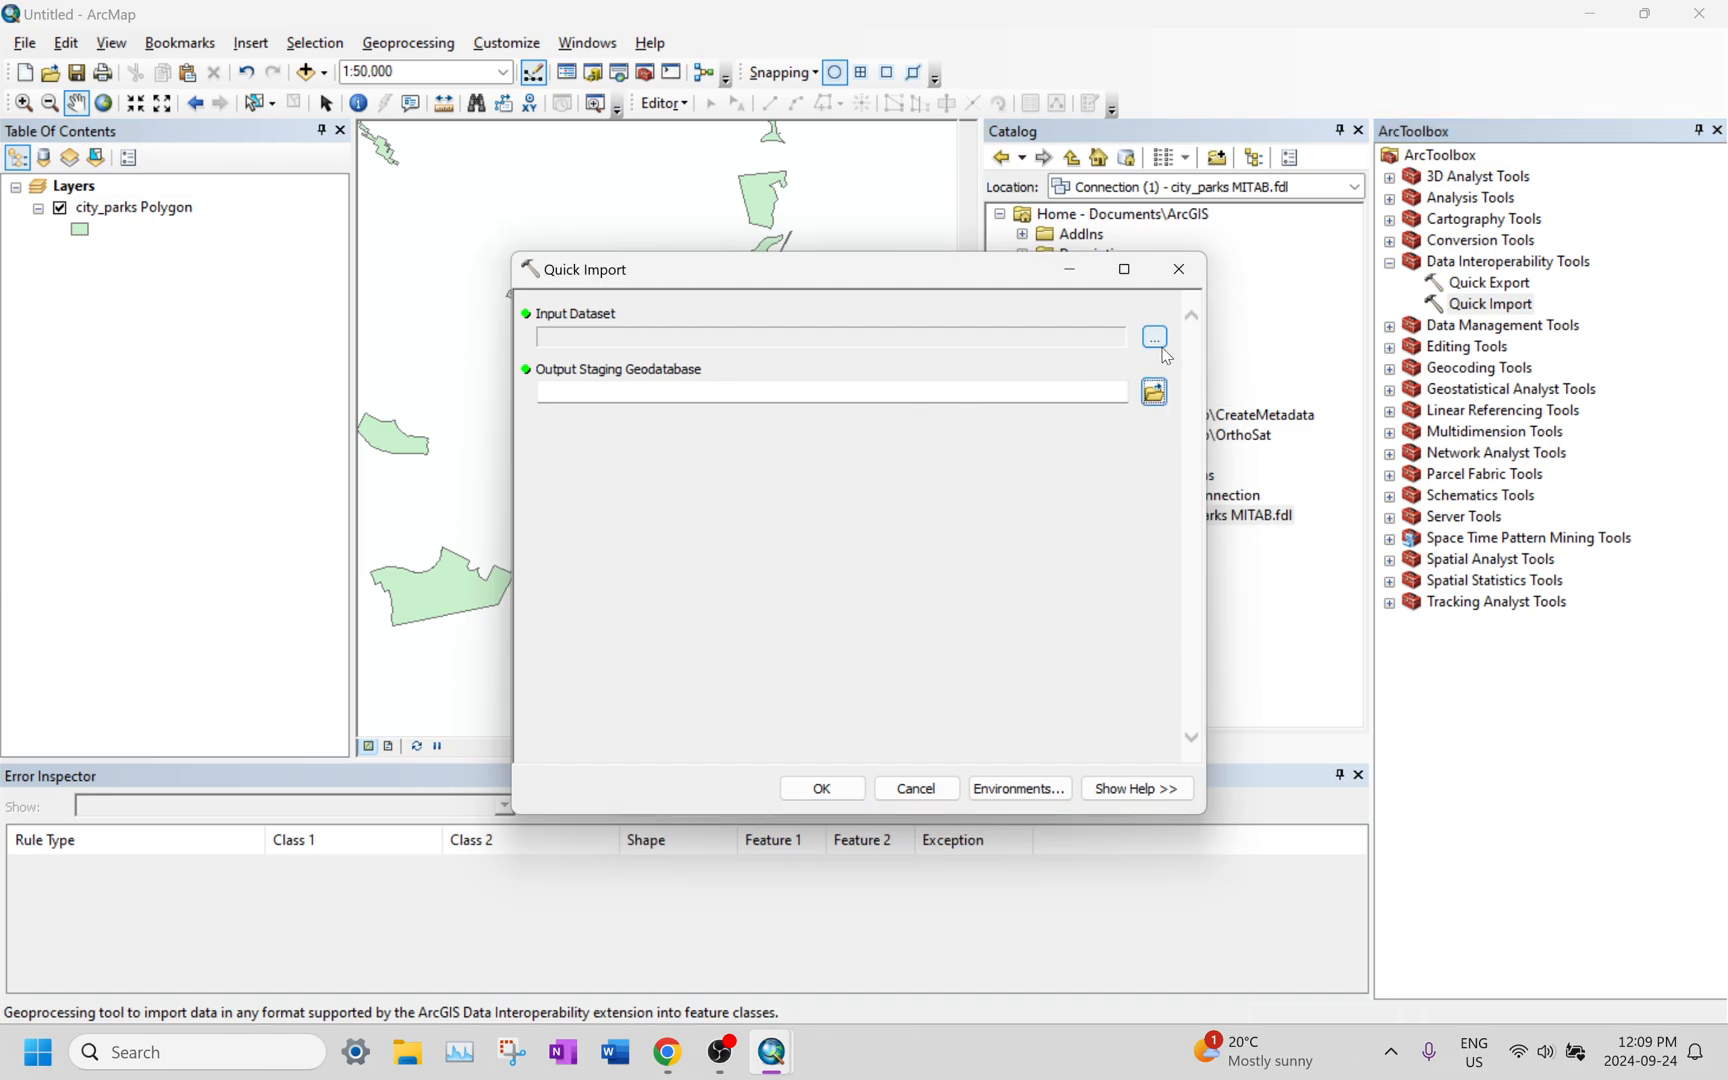
Step: Check the Quick Import instructions in the browser and try to import city_parks [MITAB] into the default city_parks.gdb staging geodatabase
key("alt+Tab")
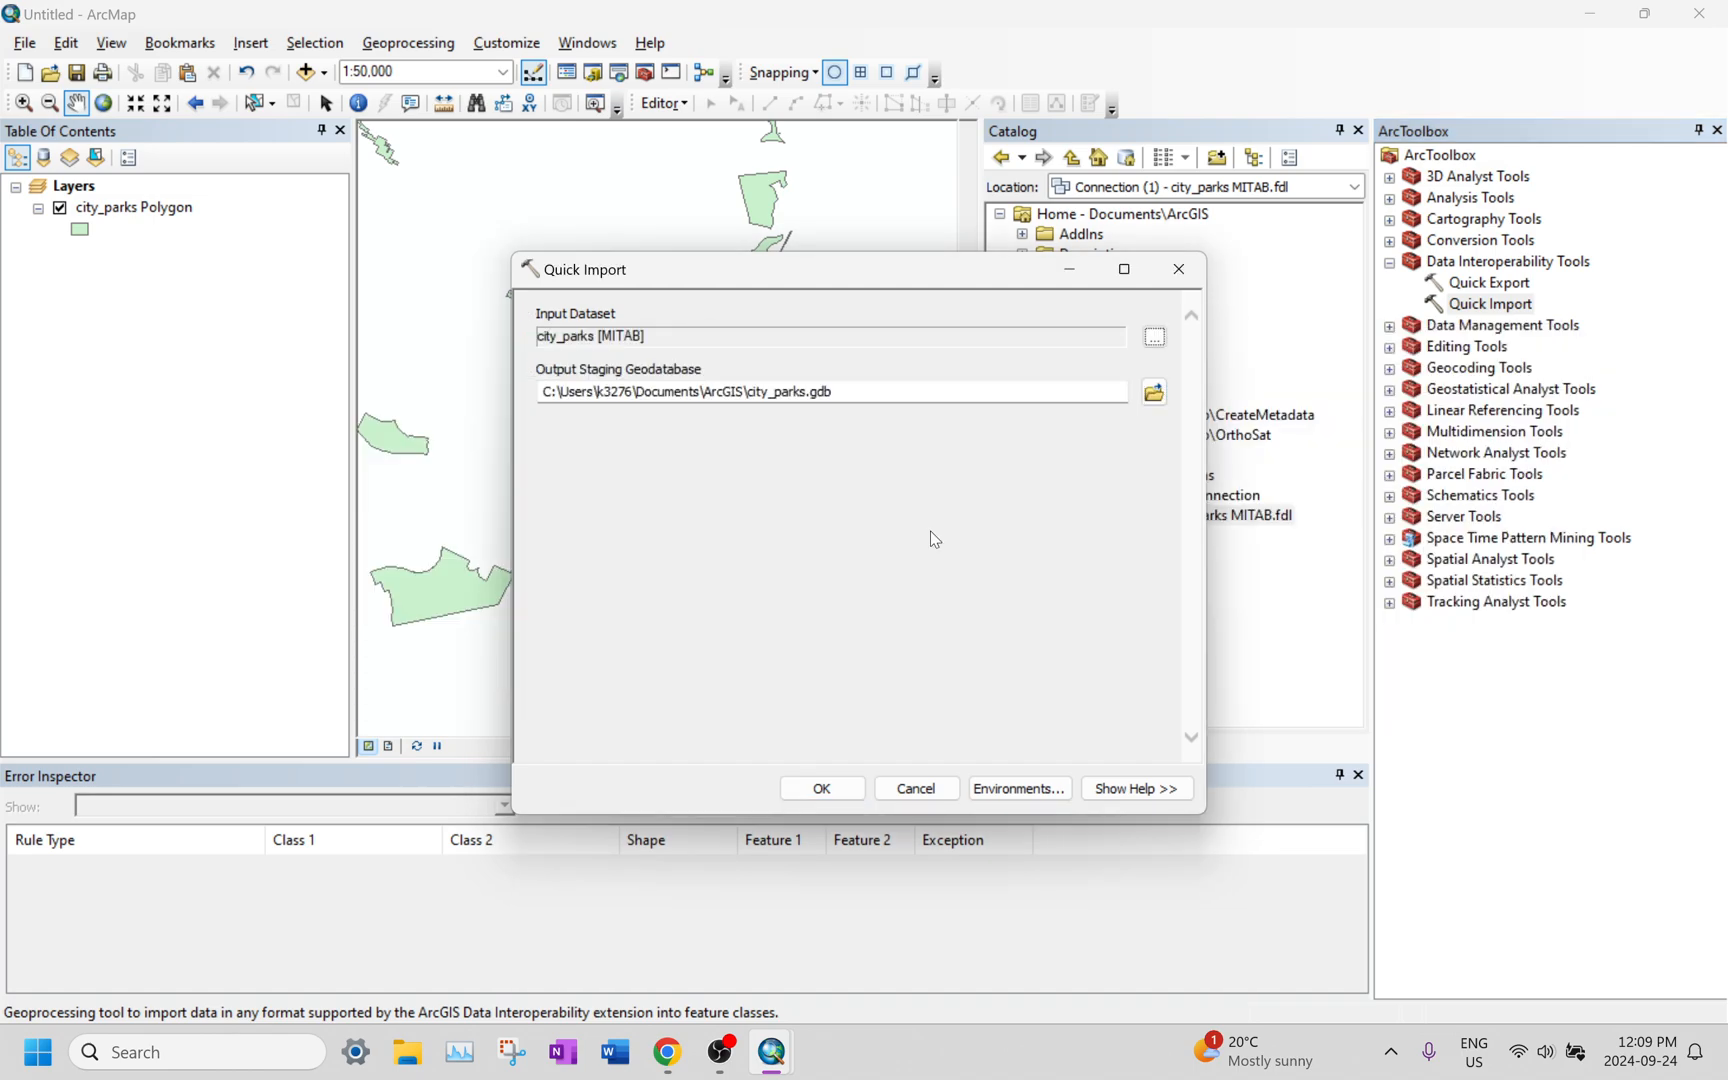
key("alt+Tab")
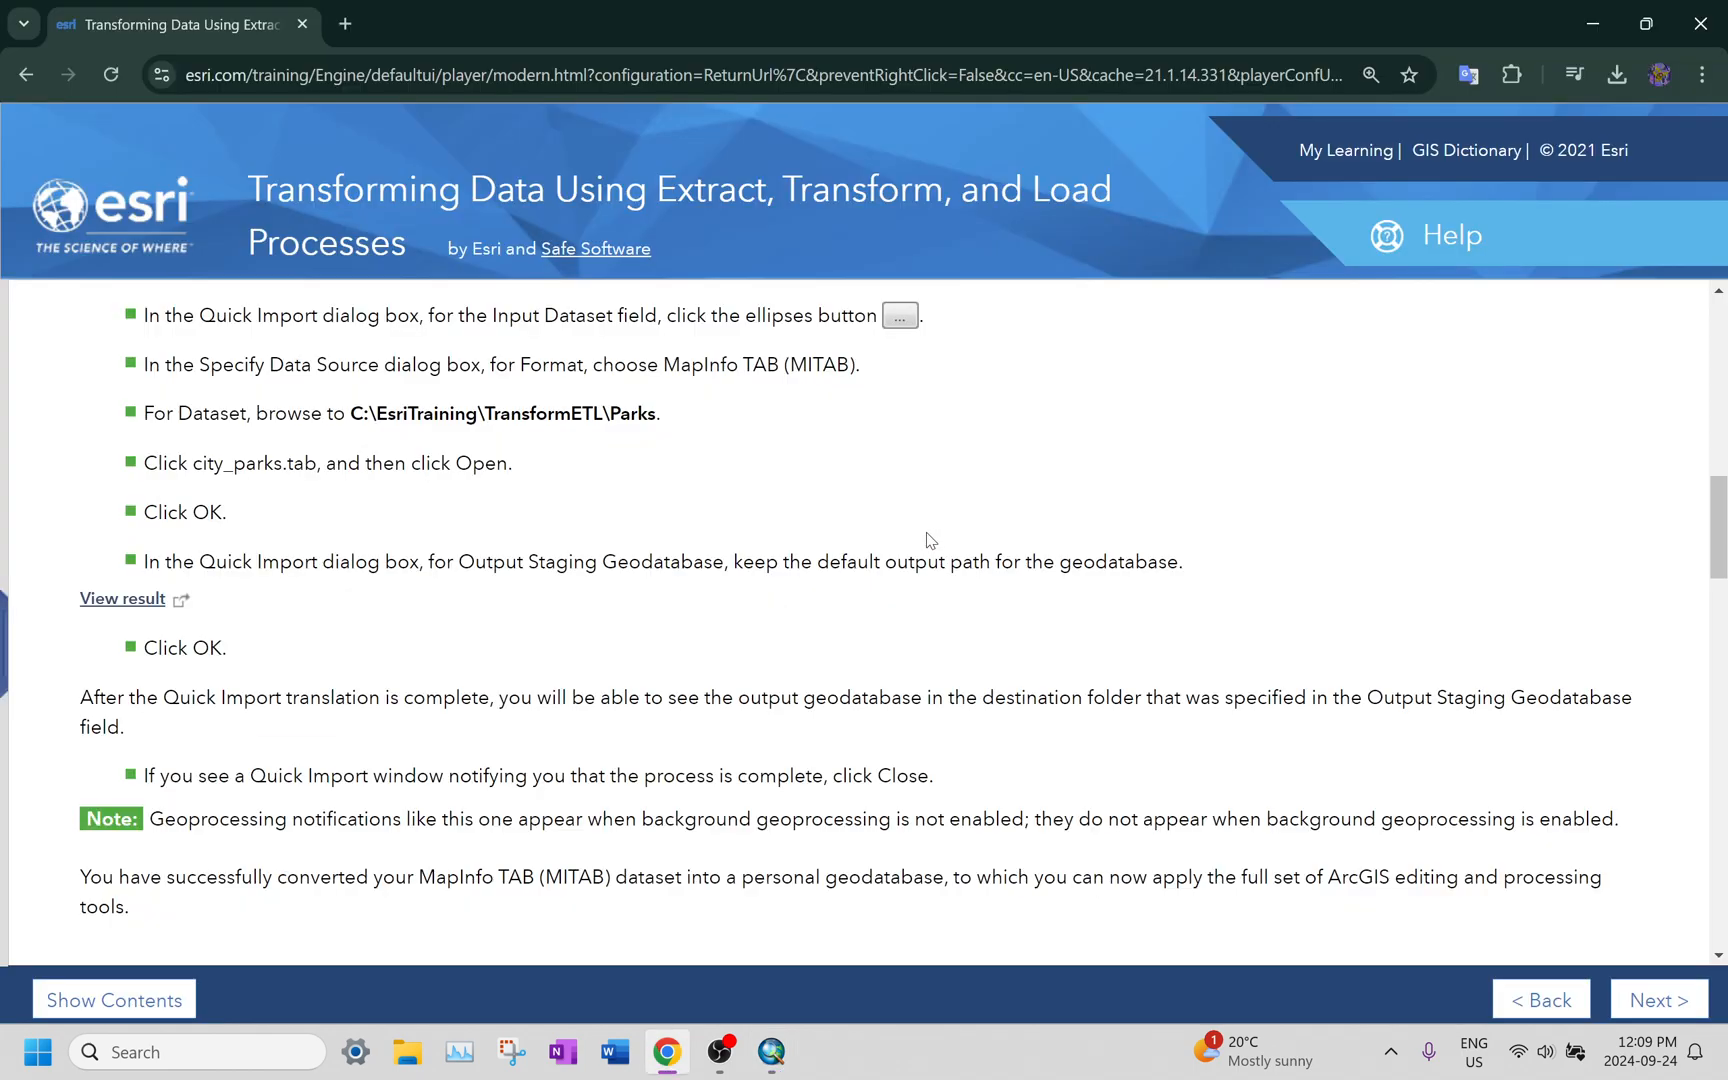
scroll(921, 538, "down", 3)
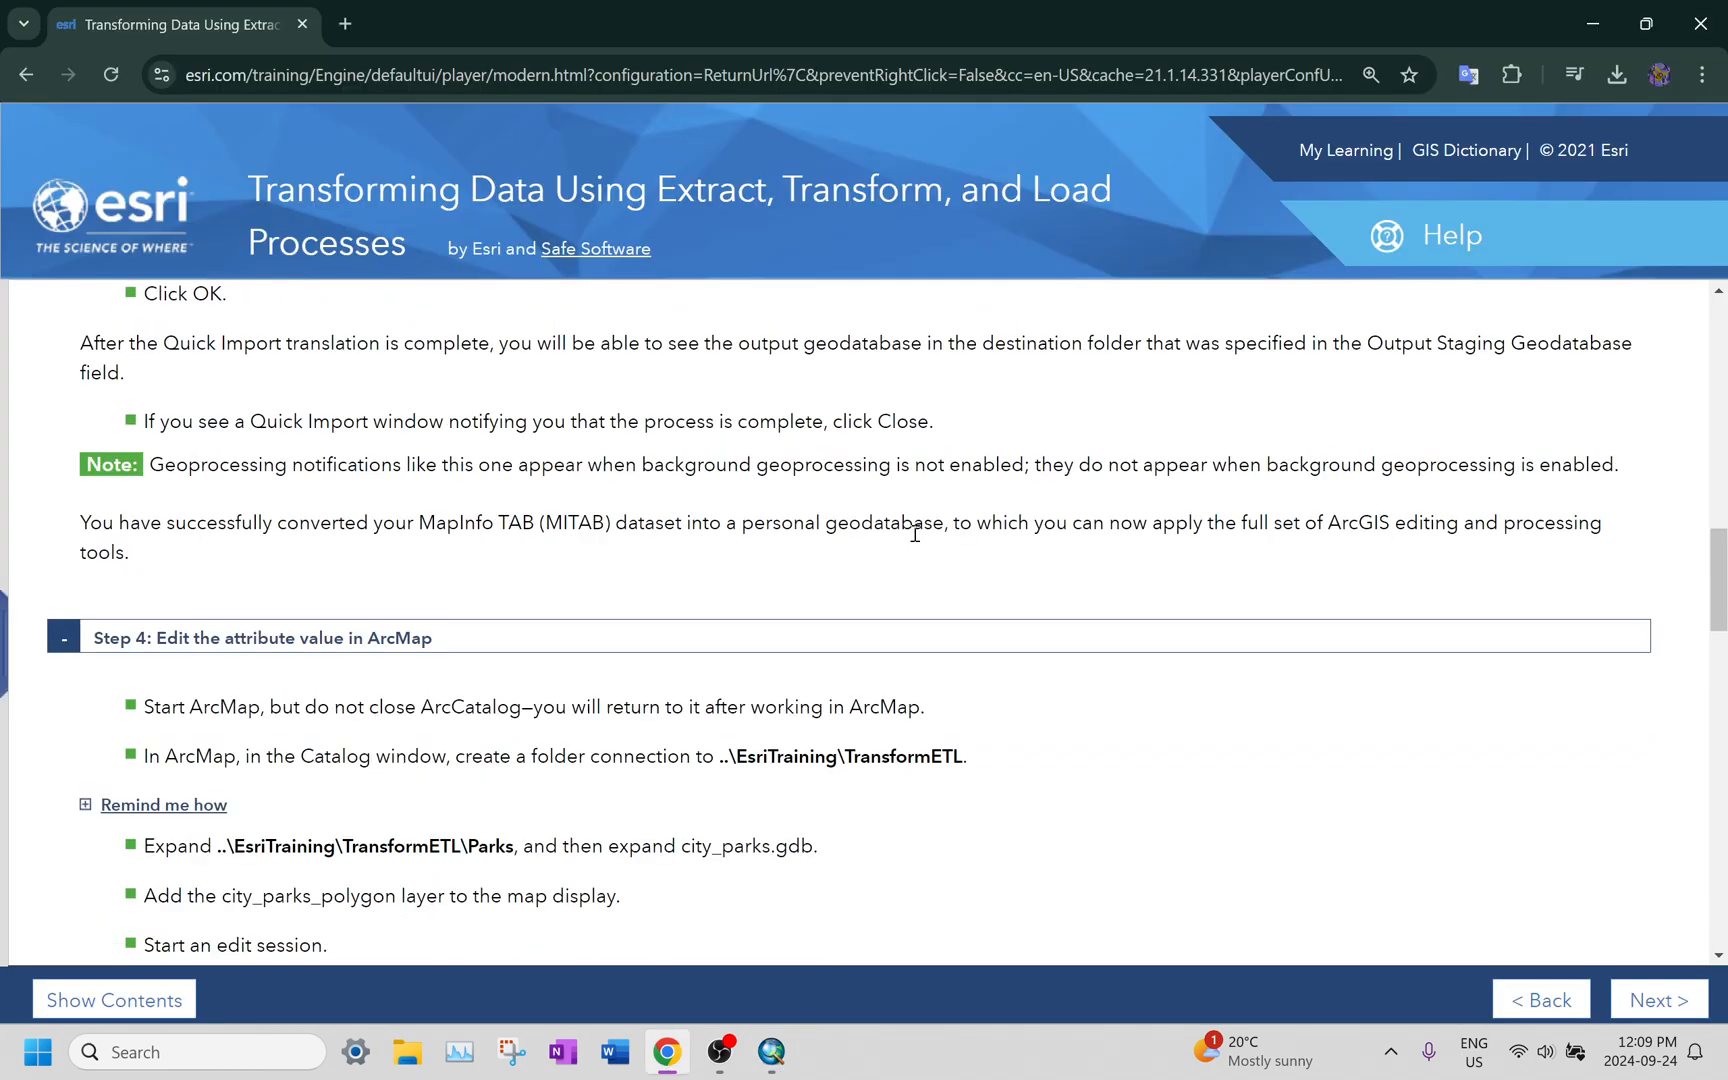
key("alt+Tab")
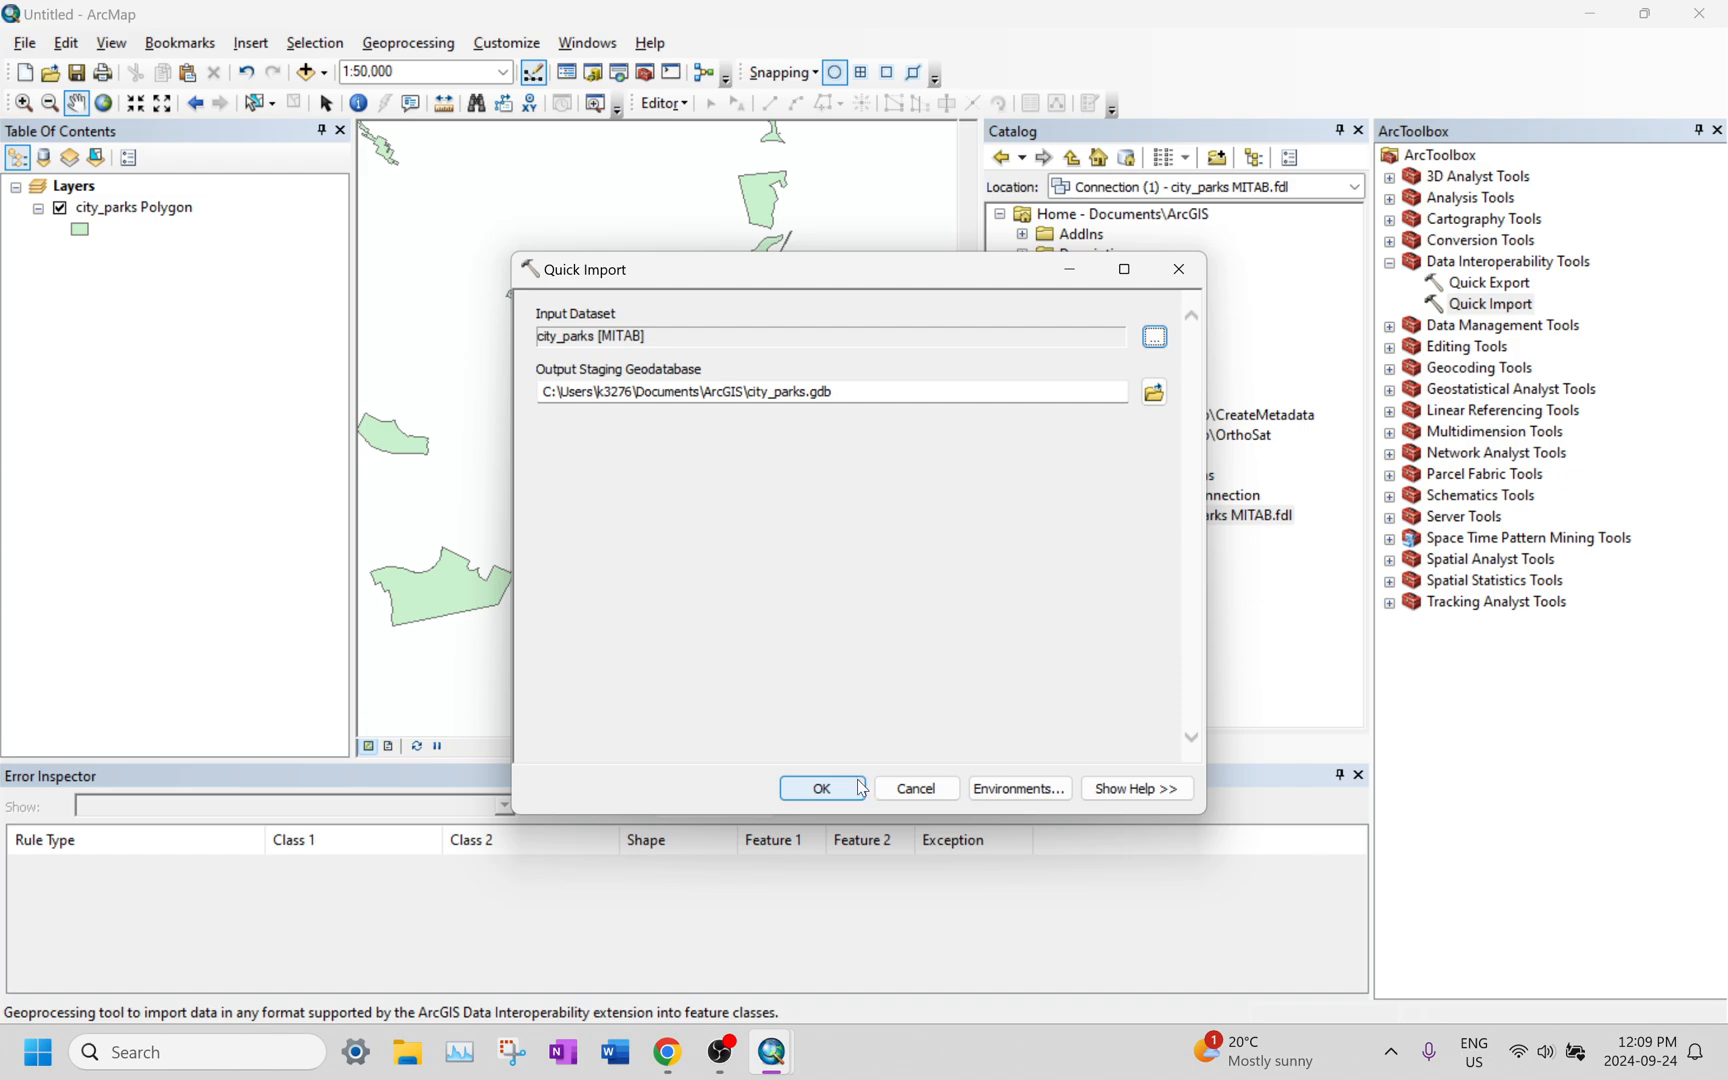
left_click(822, 788)
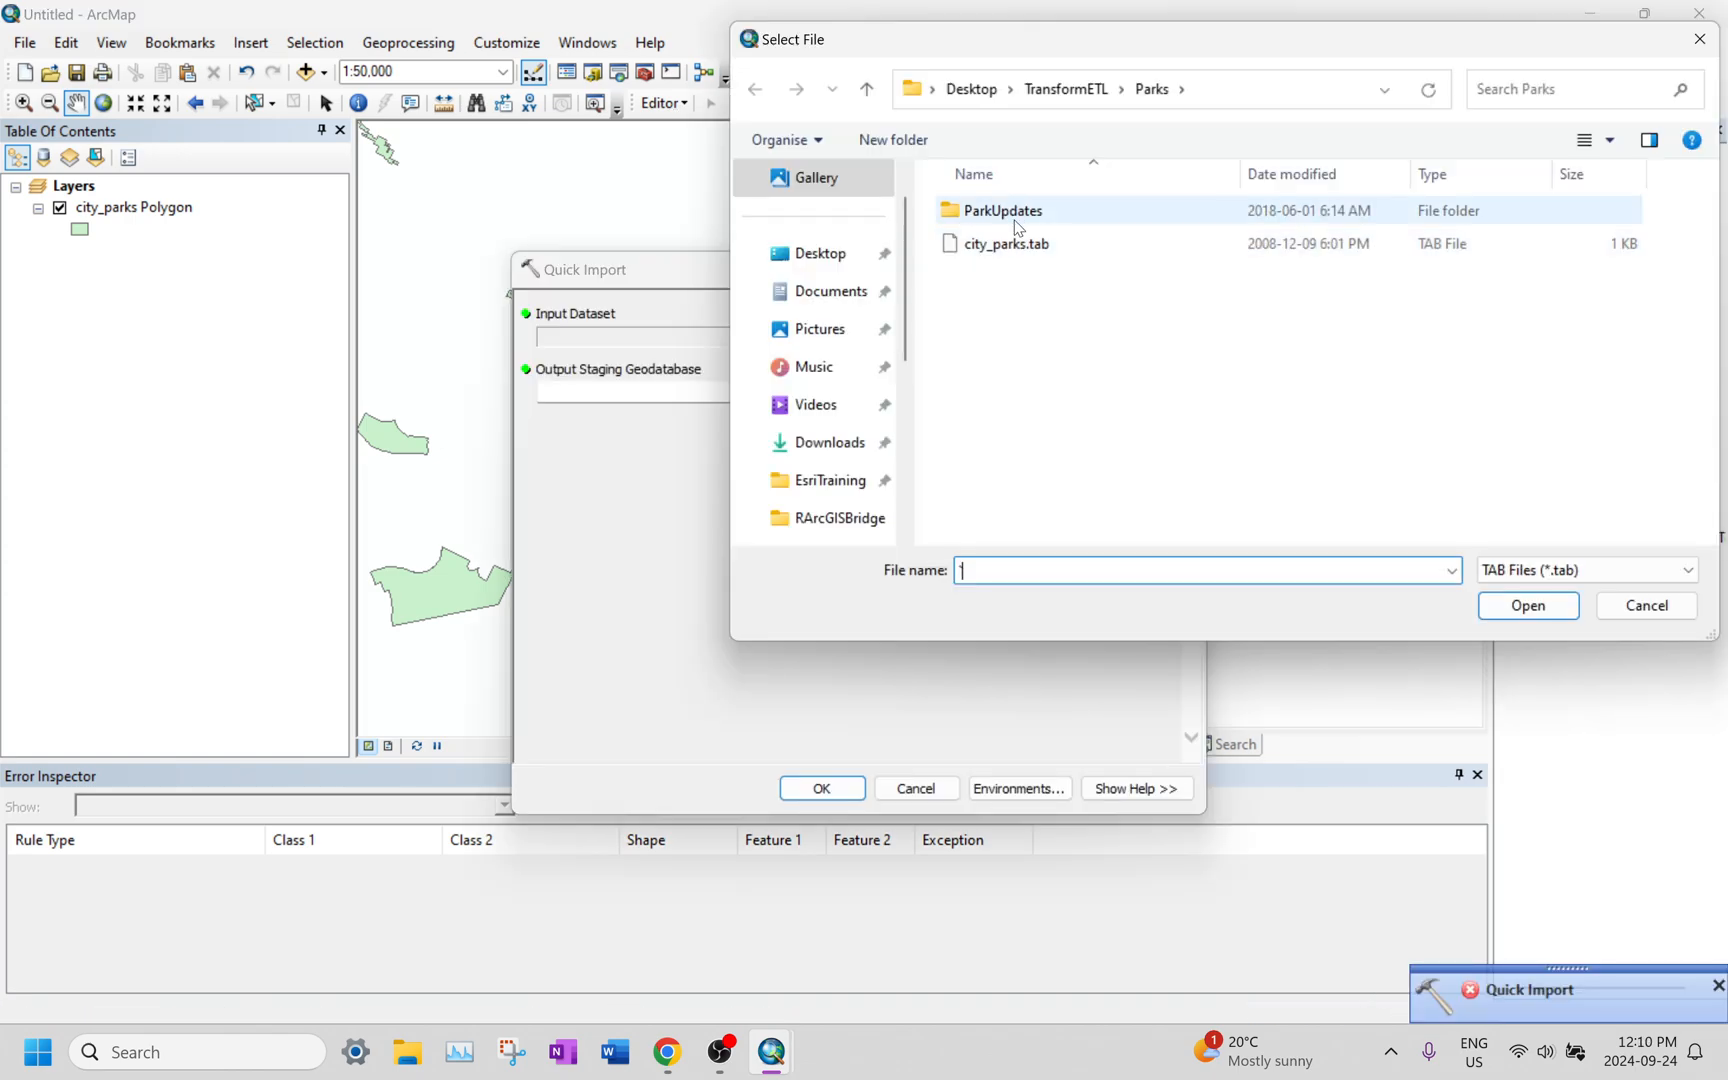
Step: Look inside the ParkUpdates folder while choosing the Quick Import input file, and go back to the Parks folder
double_click(1022, 214)
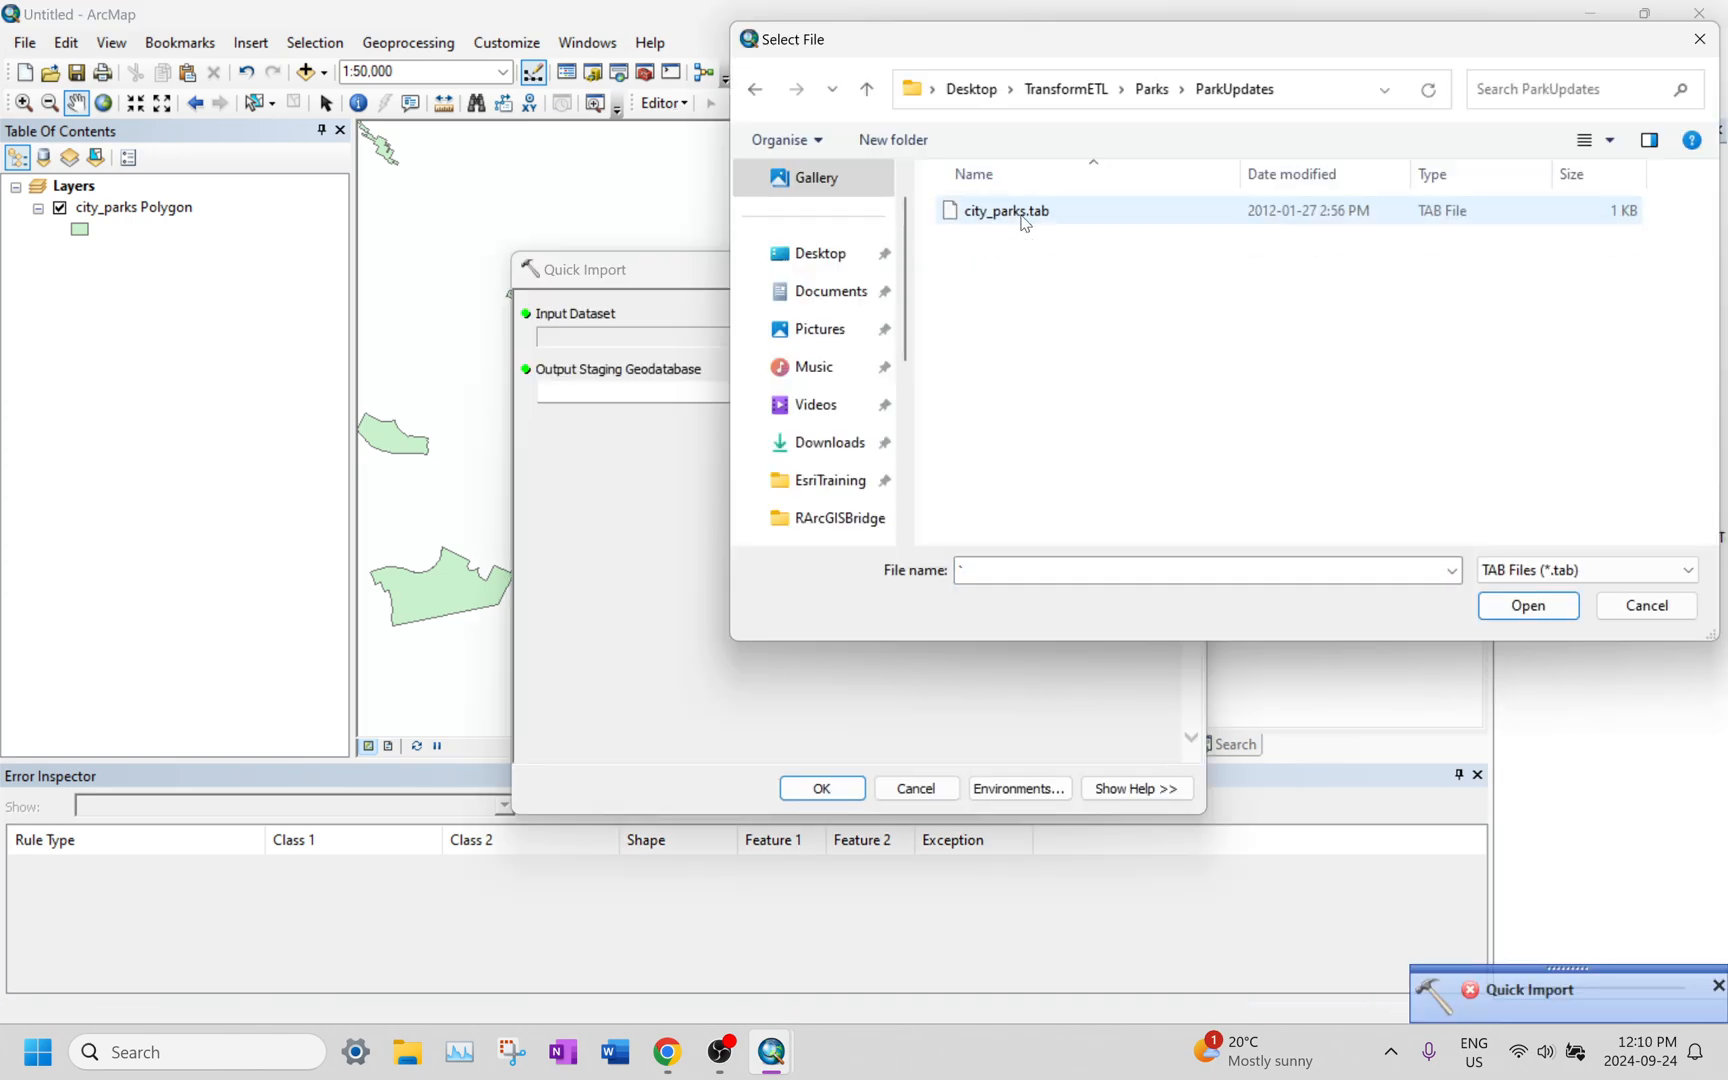
key("alt+Up")
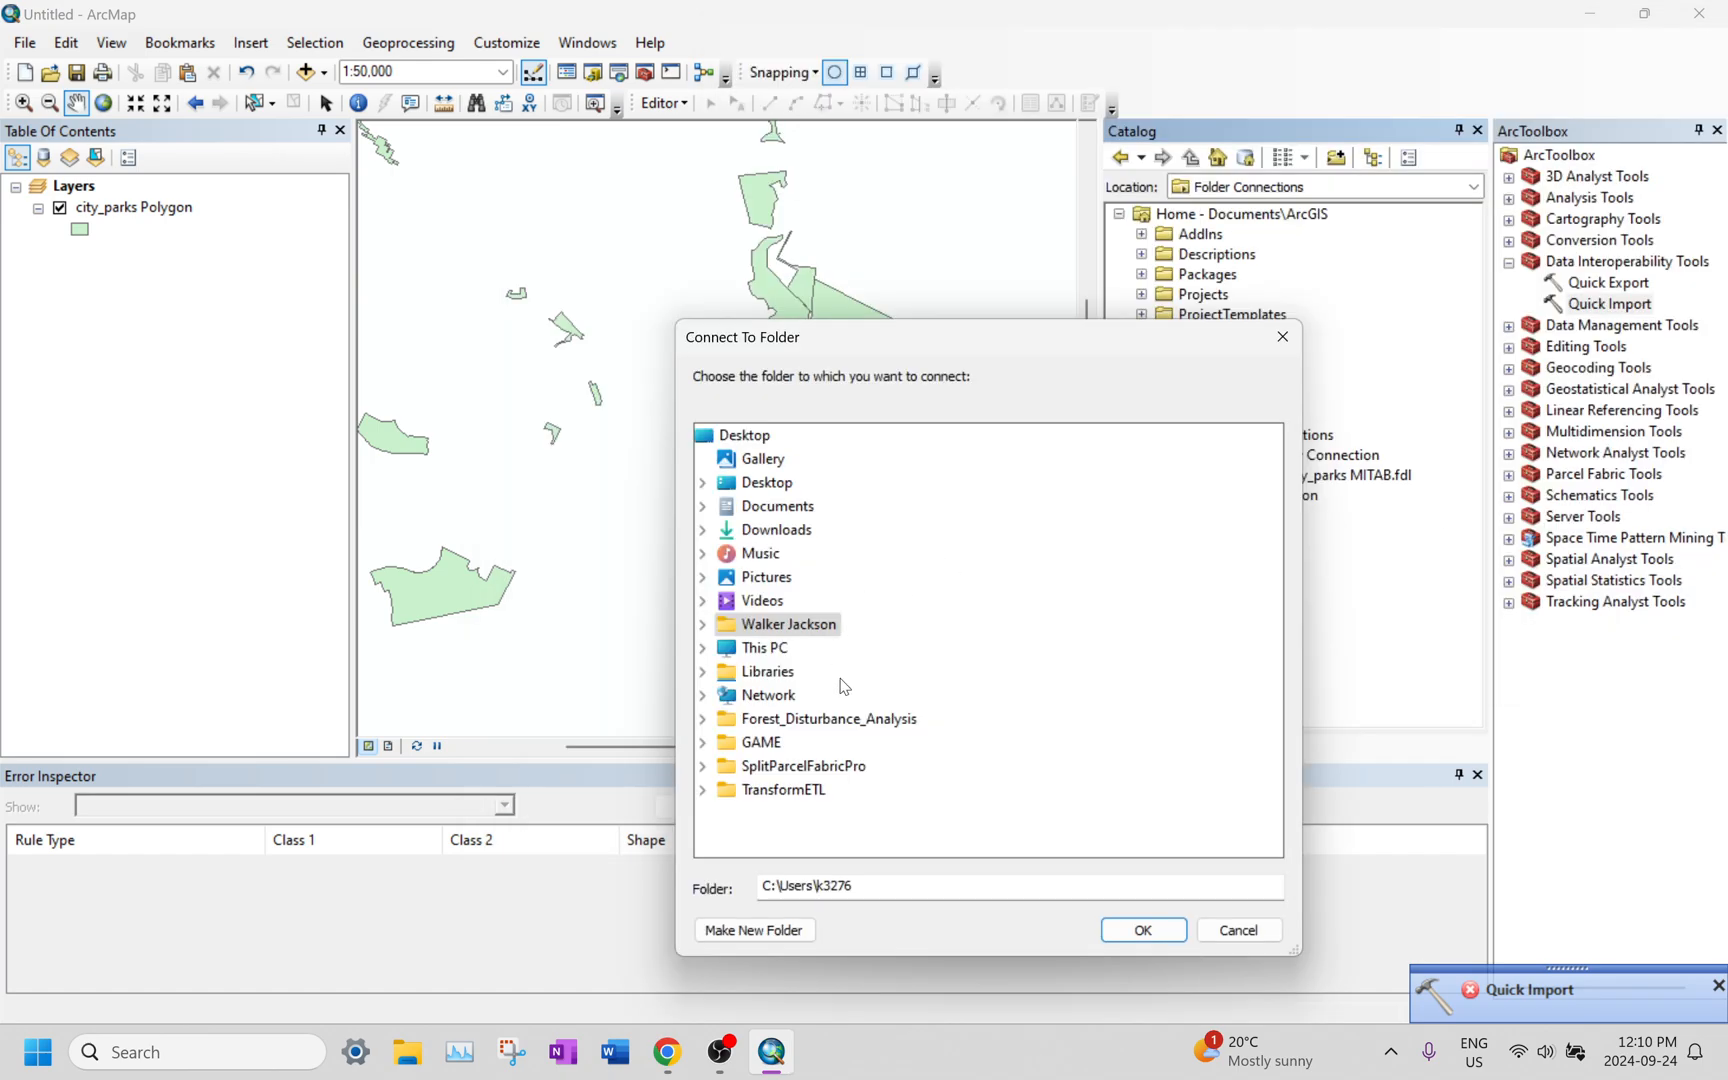
Step: Create a folder connection to Desktop\TransformETL and expand its Parks folder in the catalog
left_click_drag(925, 340, 664, 208)
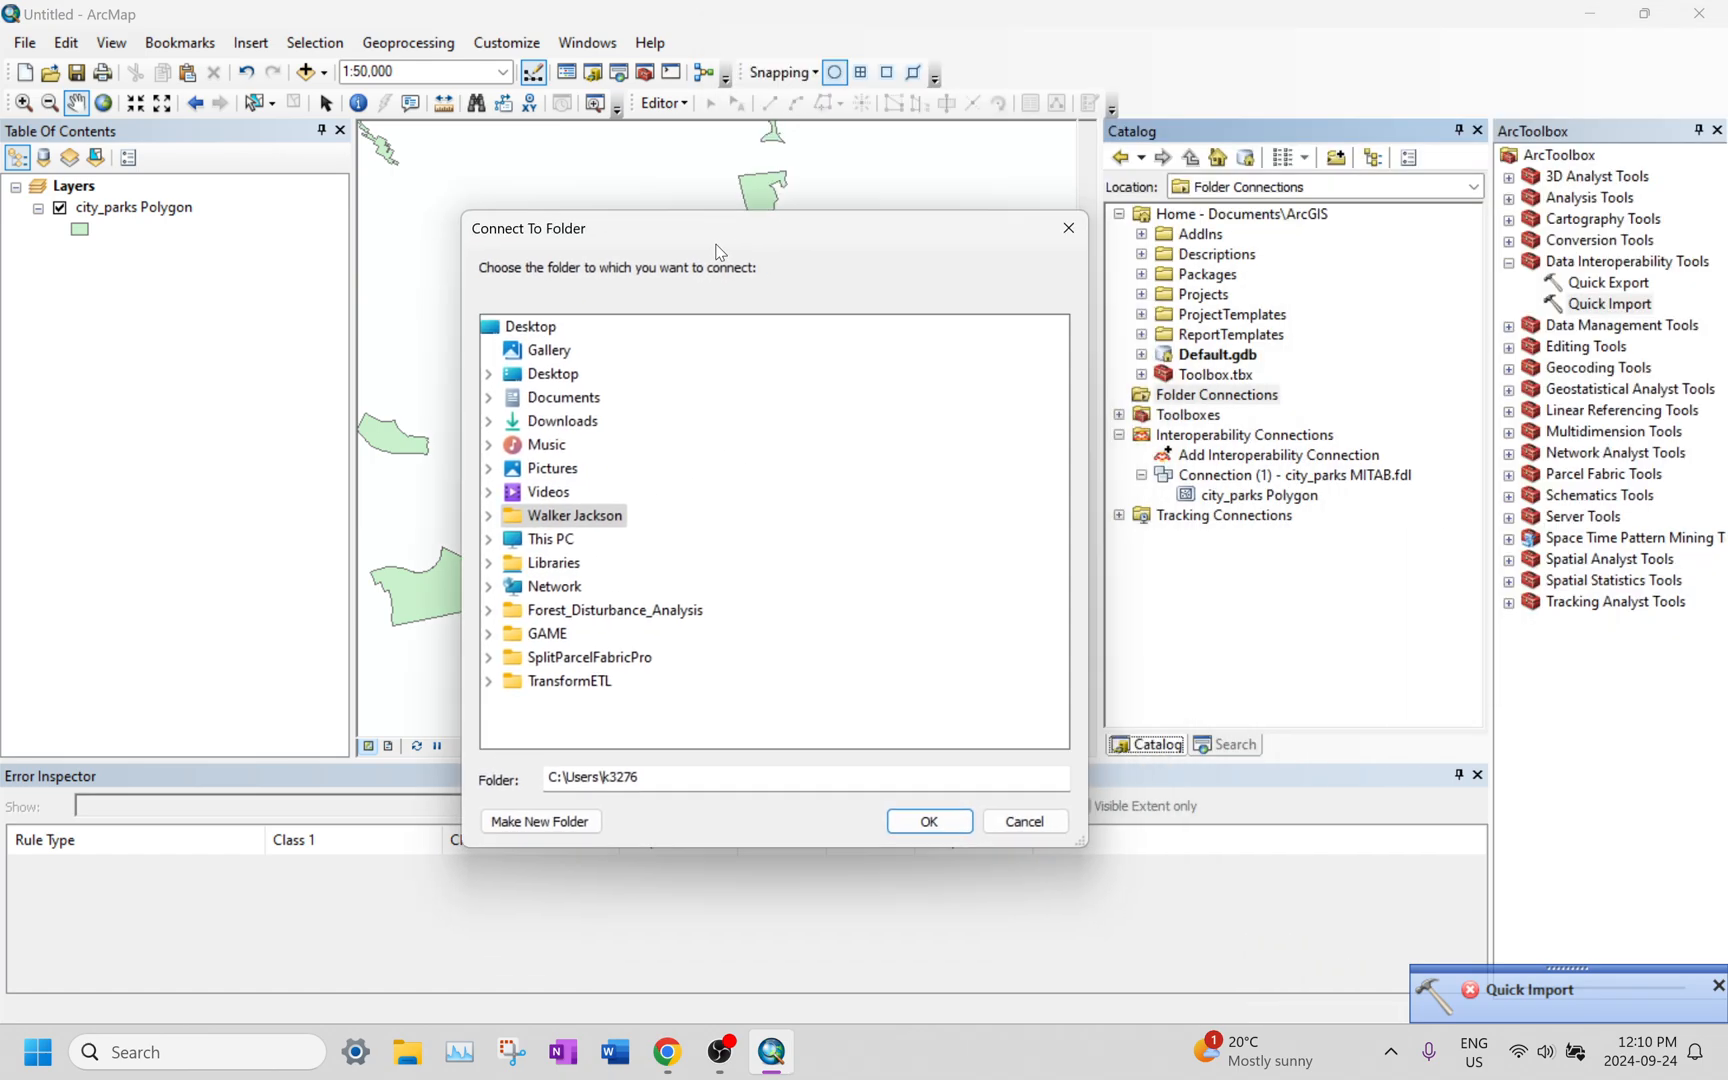
double_click(600, 660)
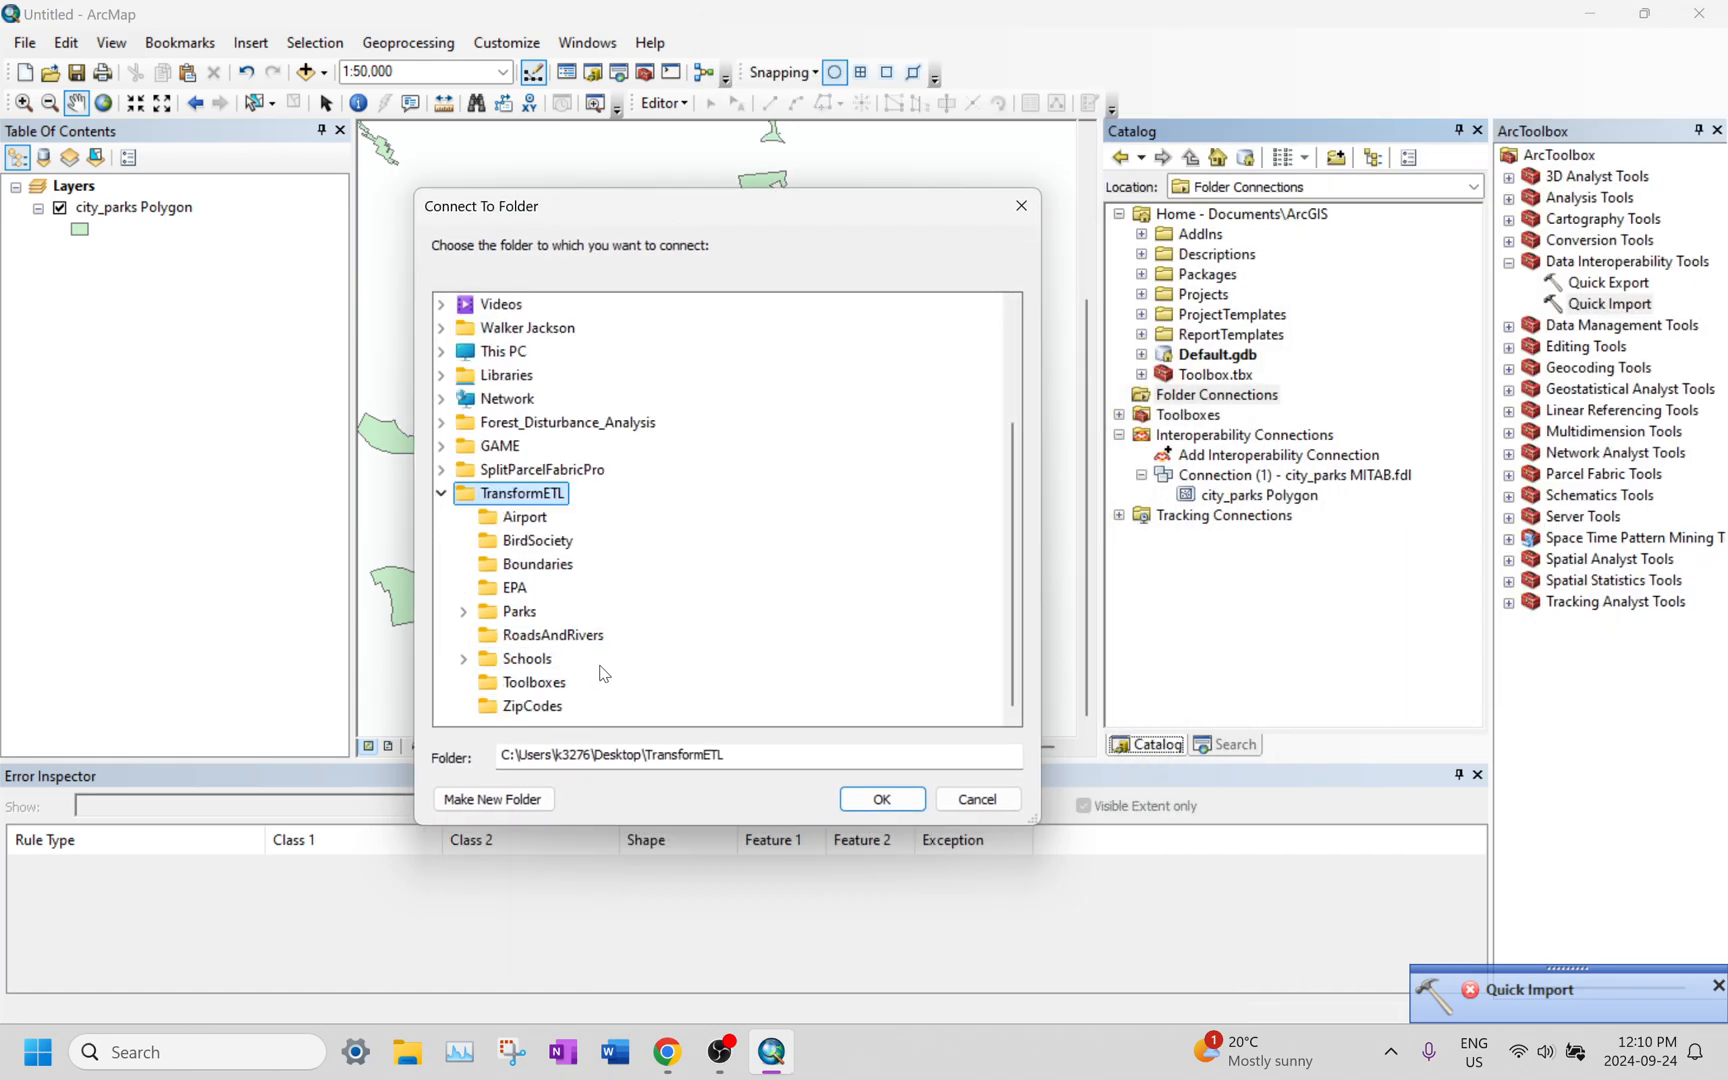
left_click(880, 798)
left_click(1142, 414)
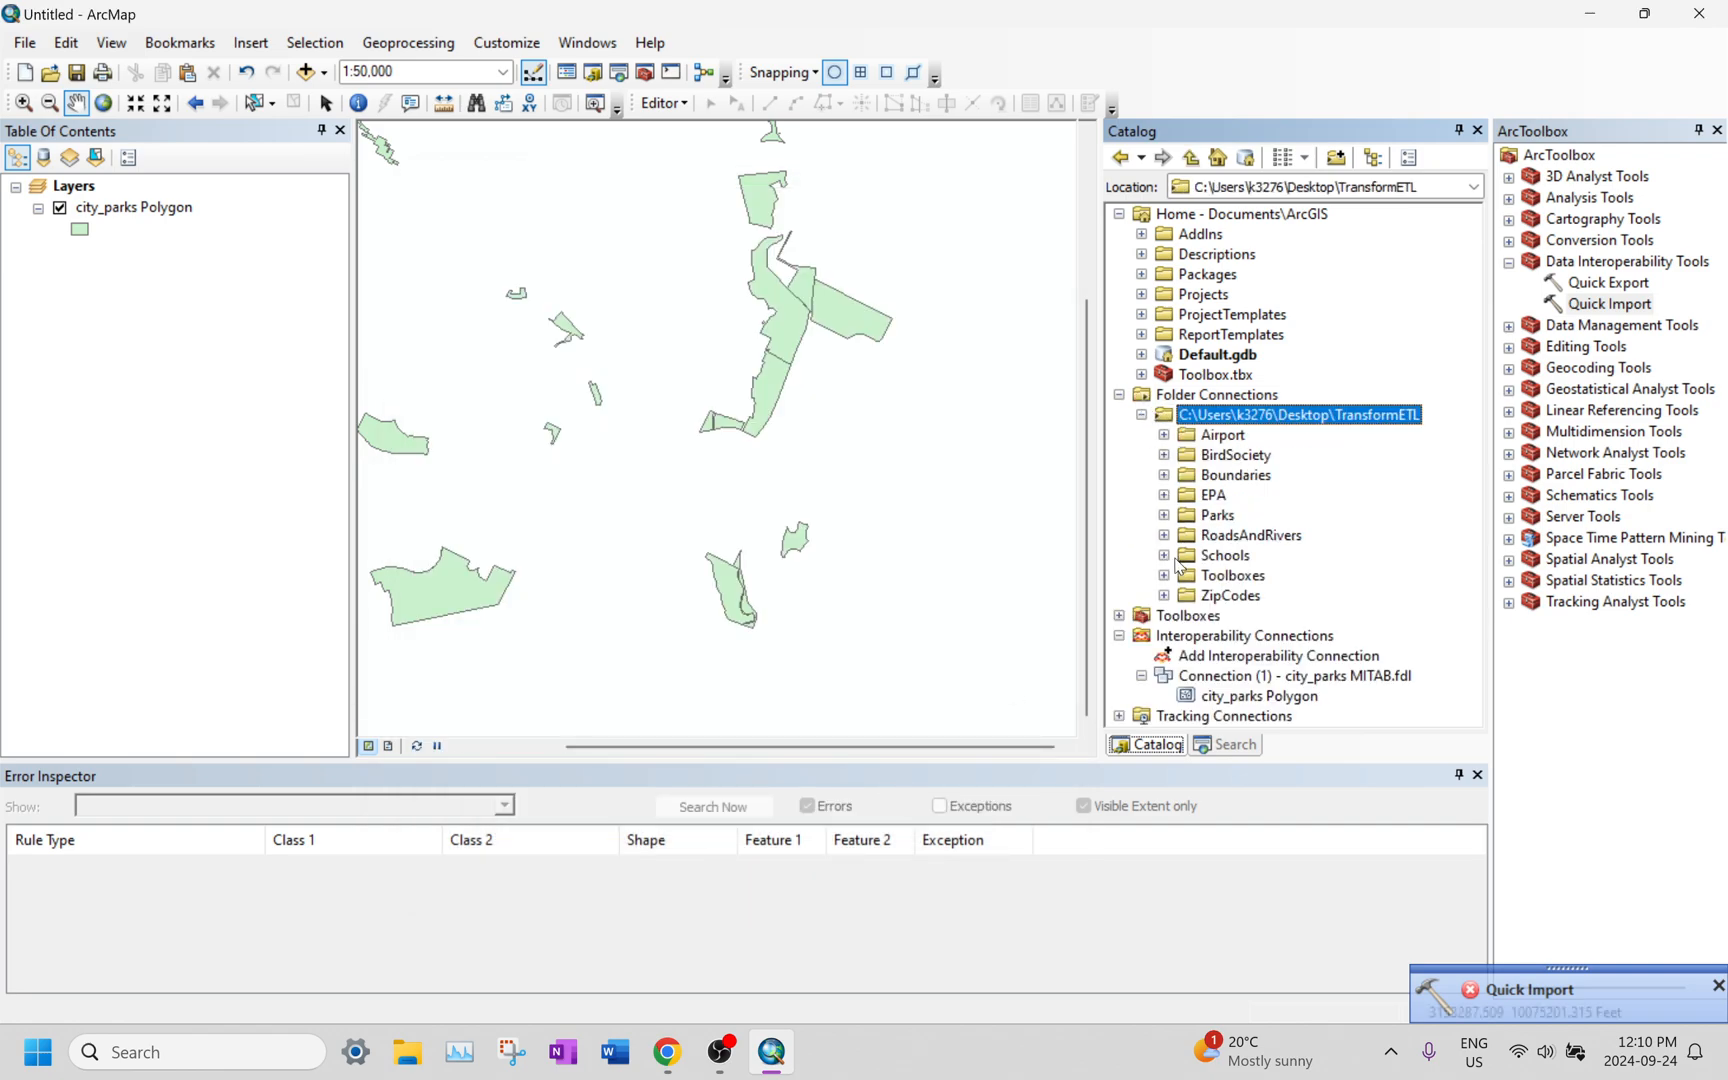
left_click(1164, 515)
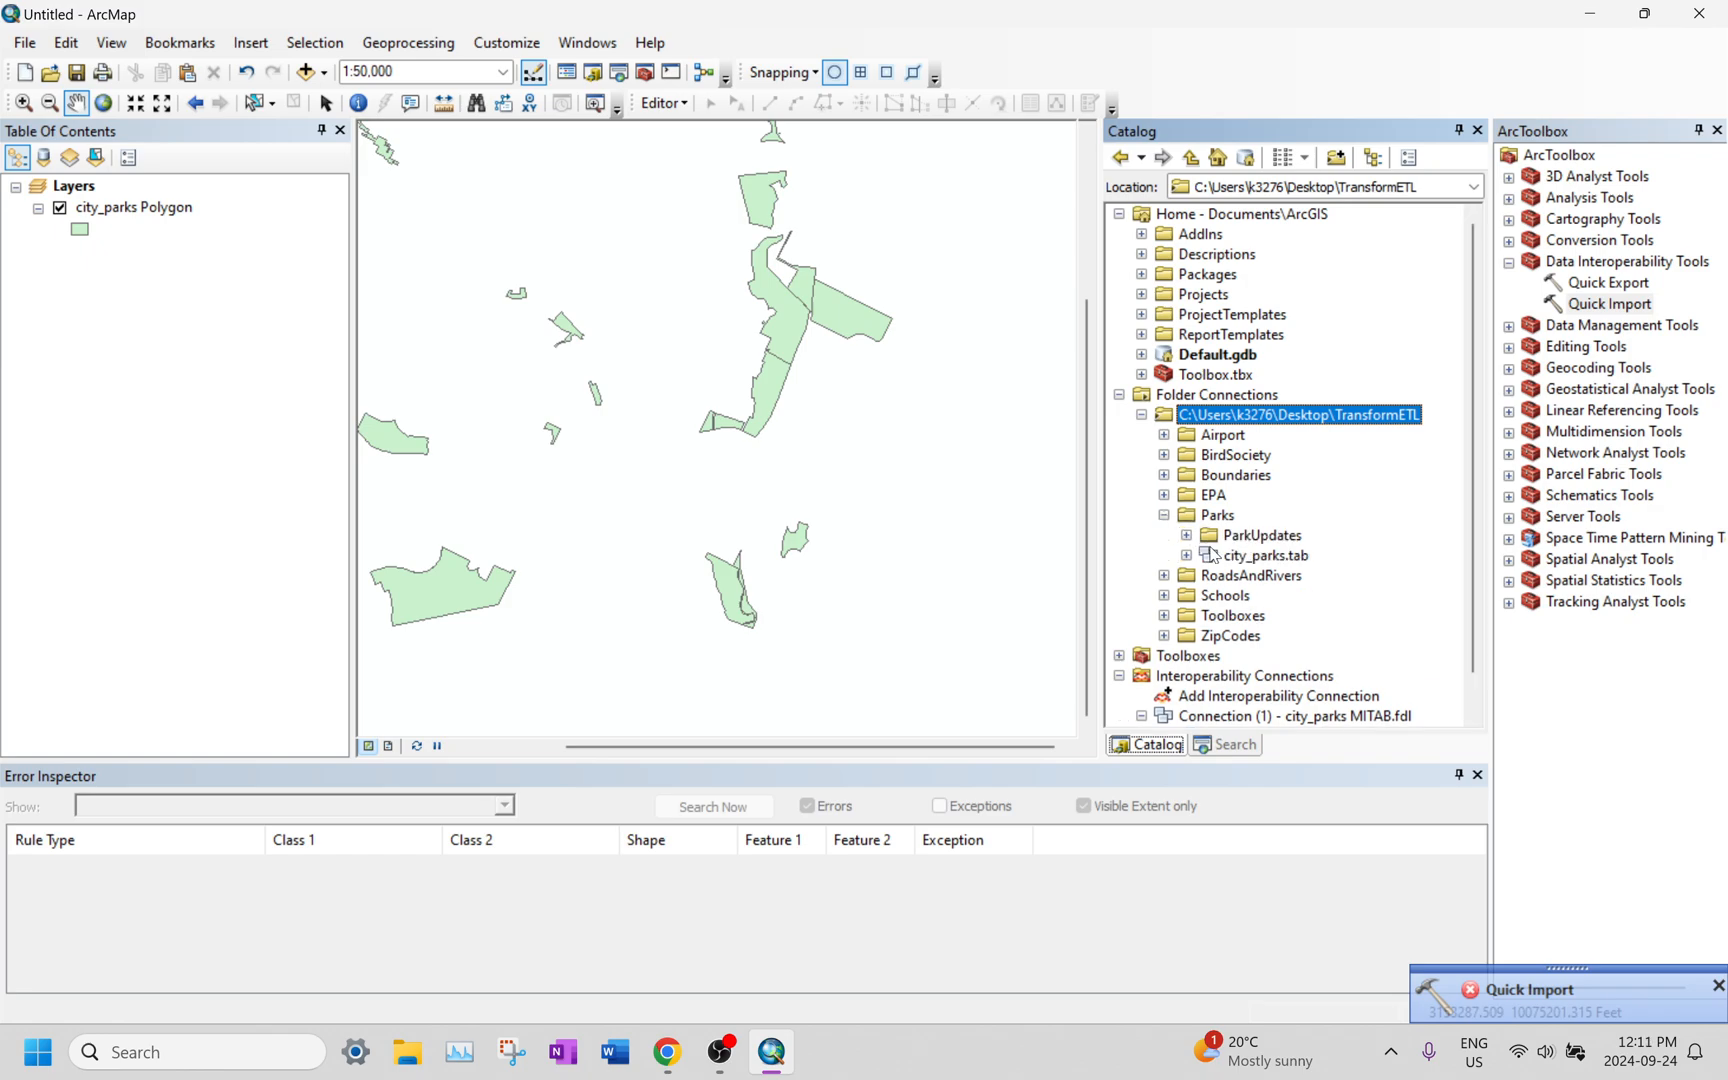
Step: Read the Step 4 attribute editing instructions in the browser, expand city_parks.tab in ArcMap's catalog and return to the course
key("alt+Tab")
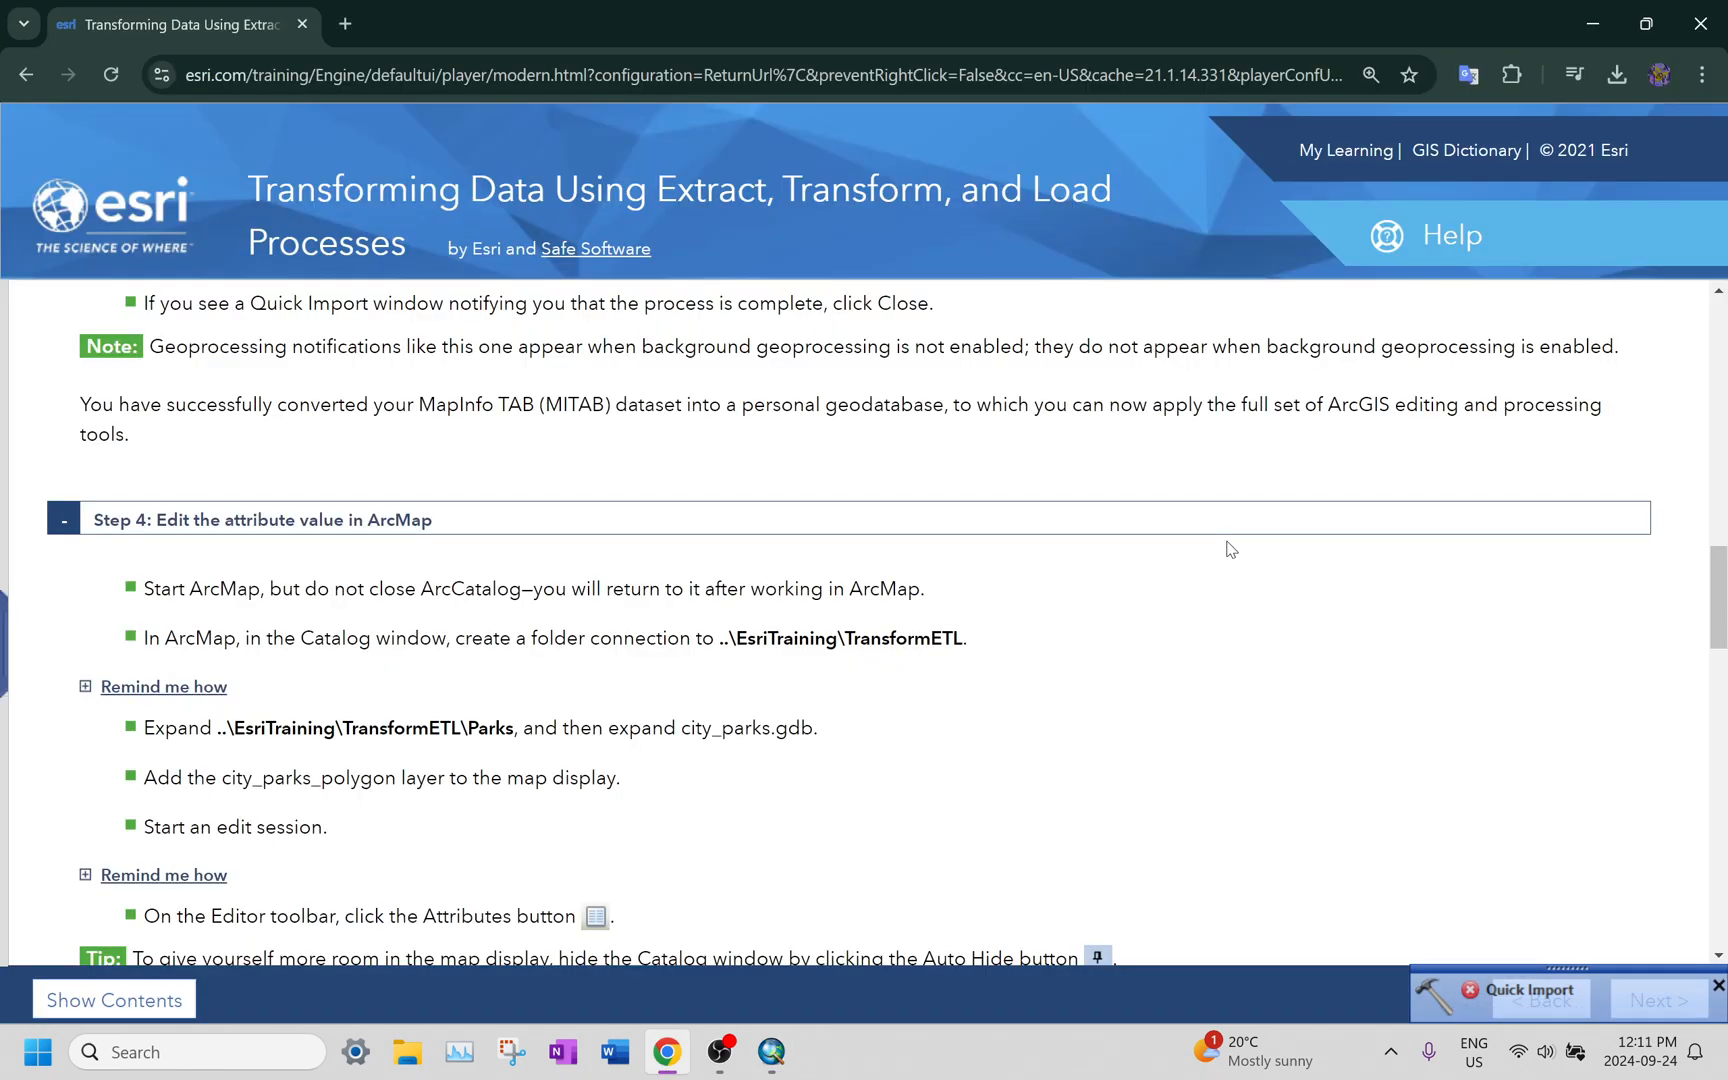
scroll(1230, 549, "down", 2)
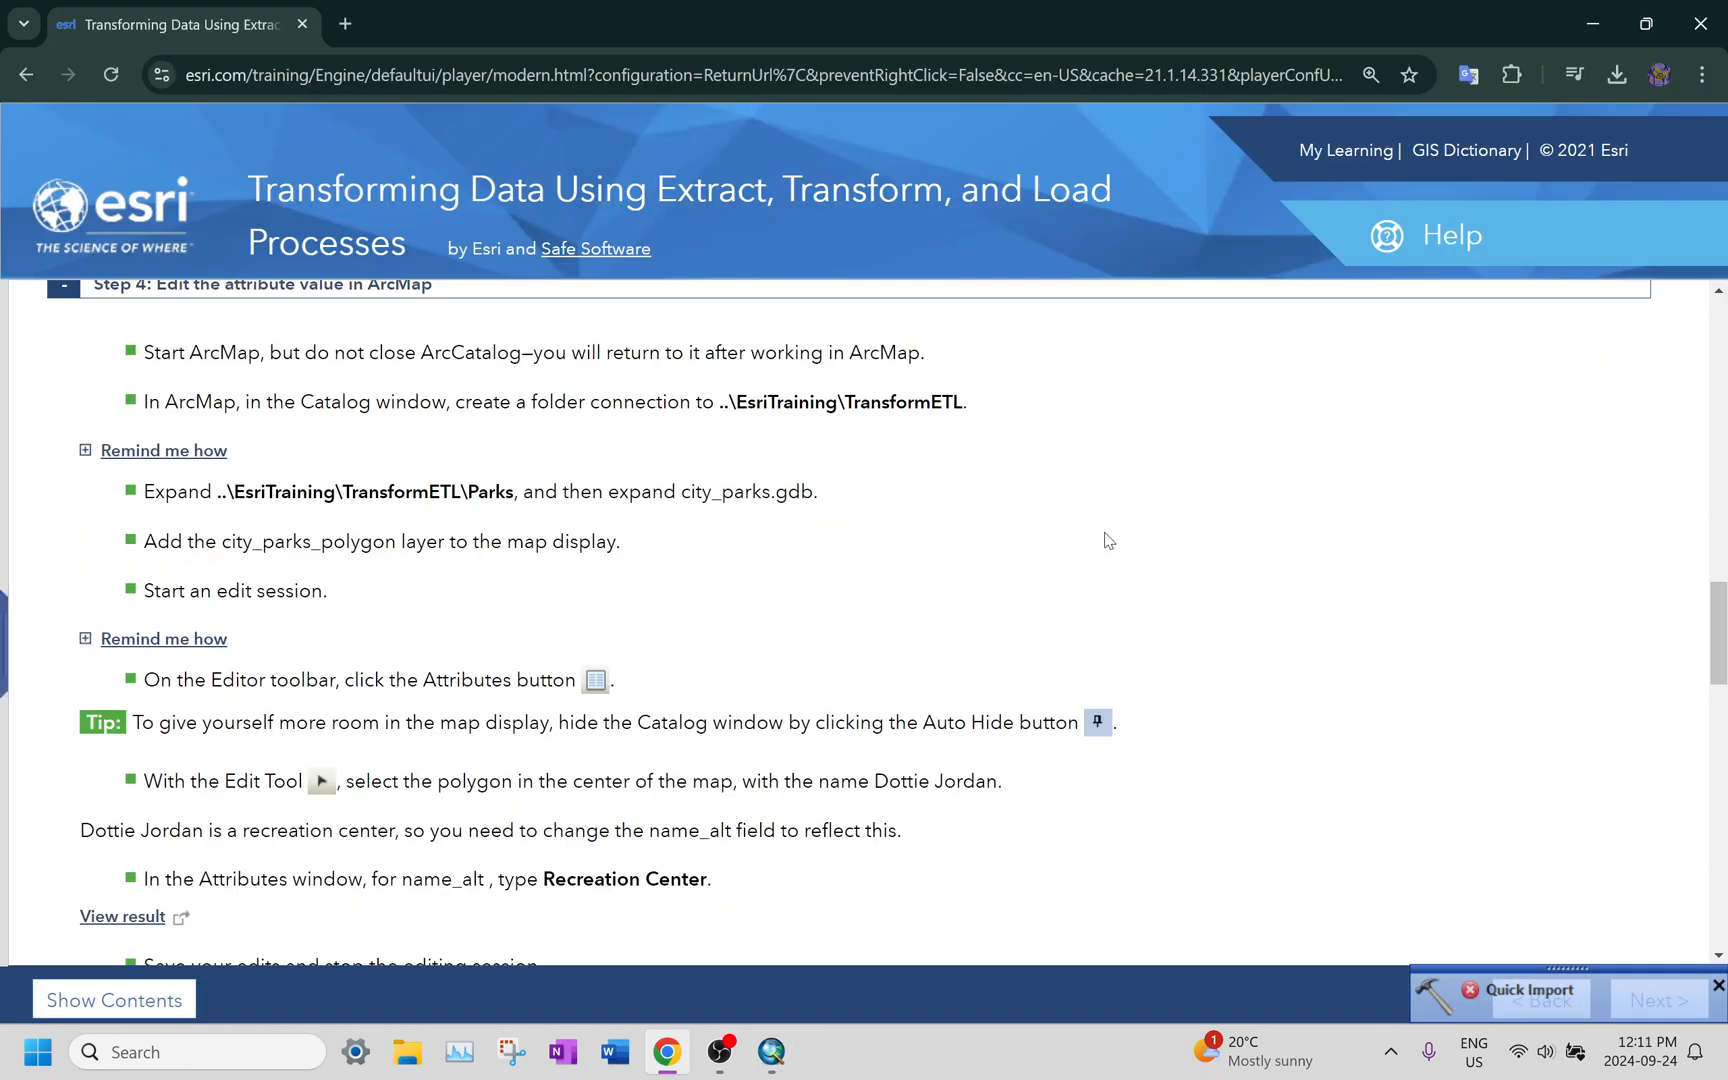
key("alt+Tab")
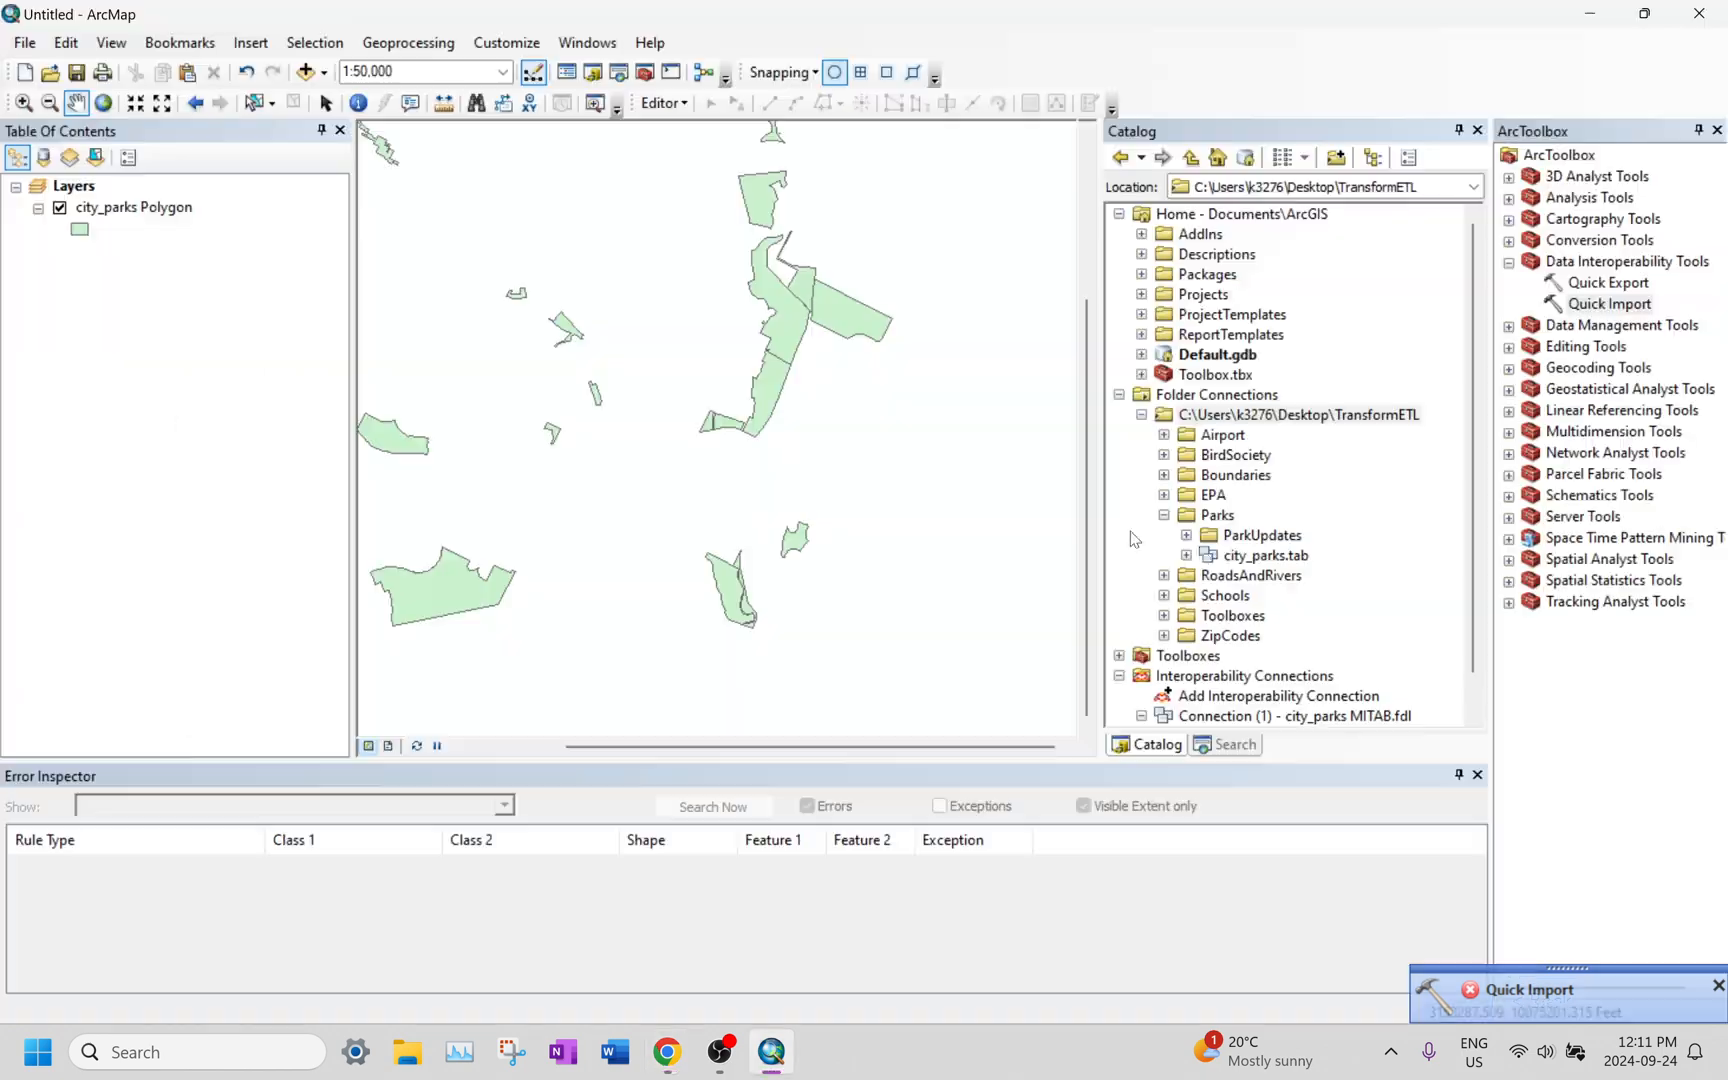
left_click(1186, 555)
key("alt+Tab")
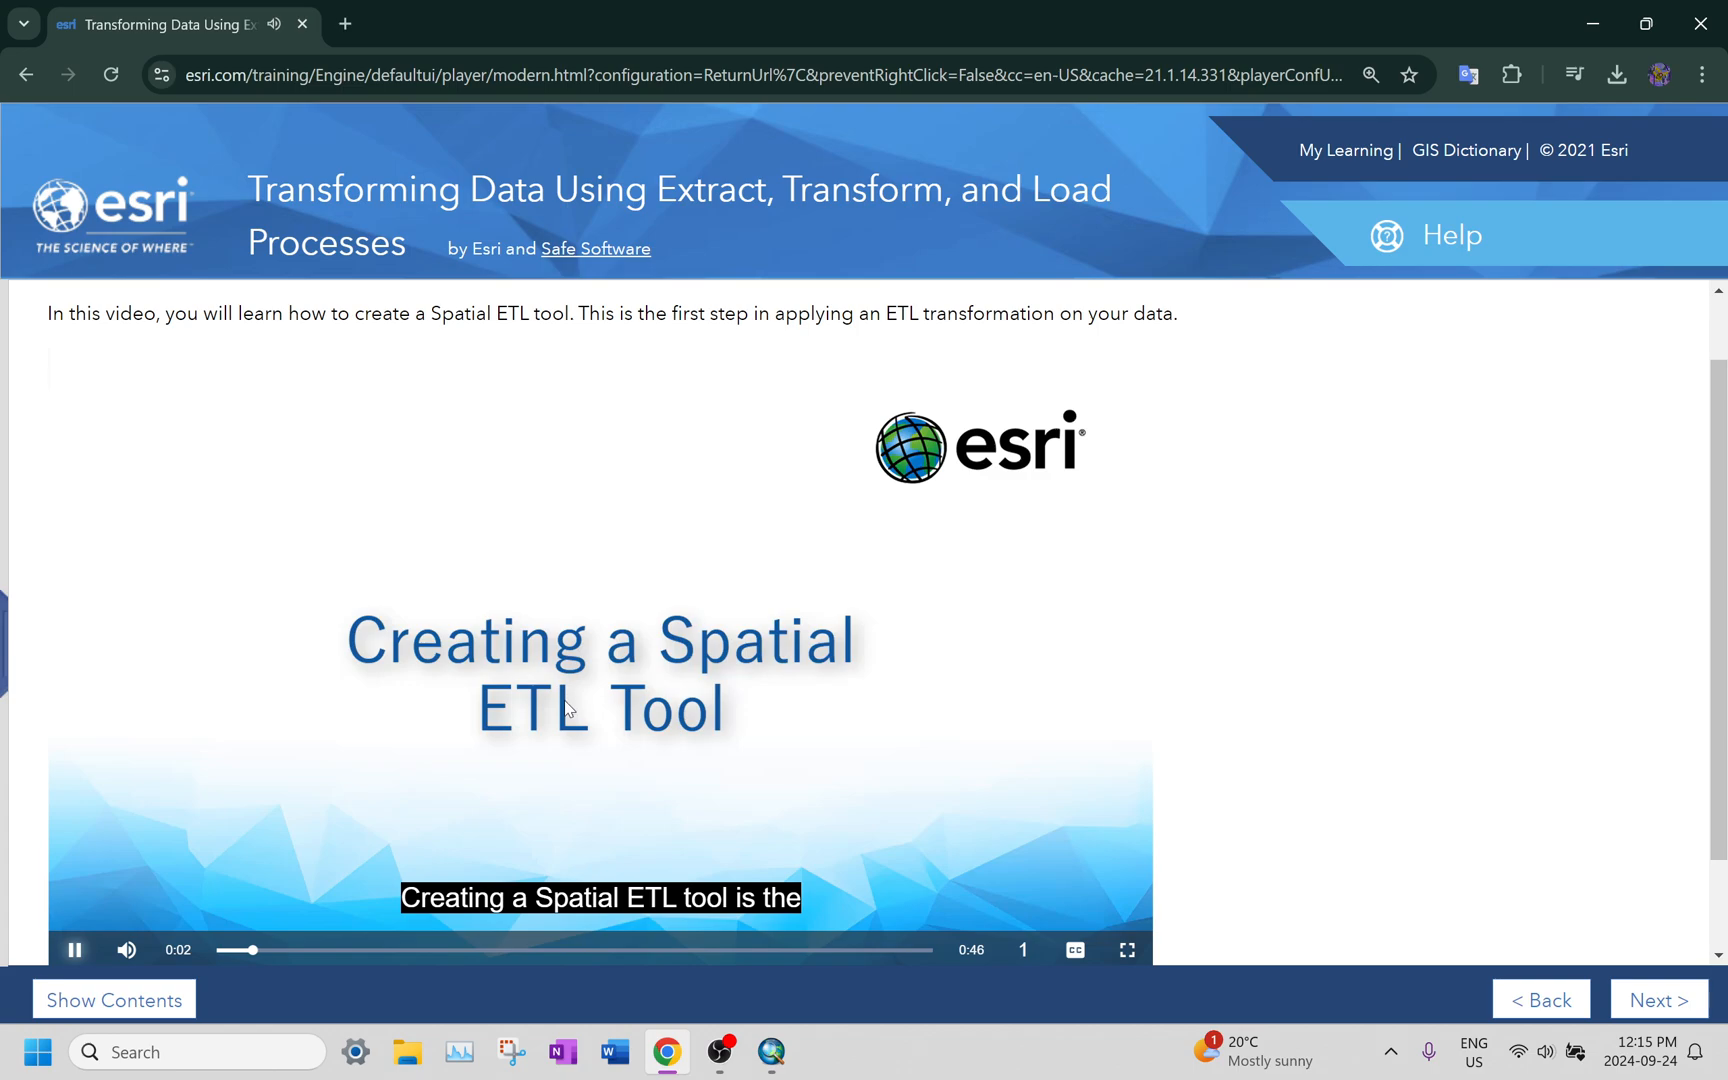
Step: Play the Creating a Spatial ETL Tool video at 1.6x speed in full screen
left_click(1024, 955)
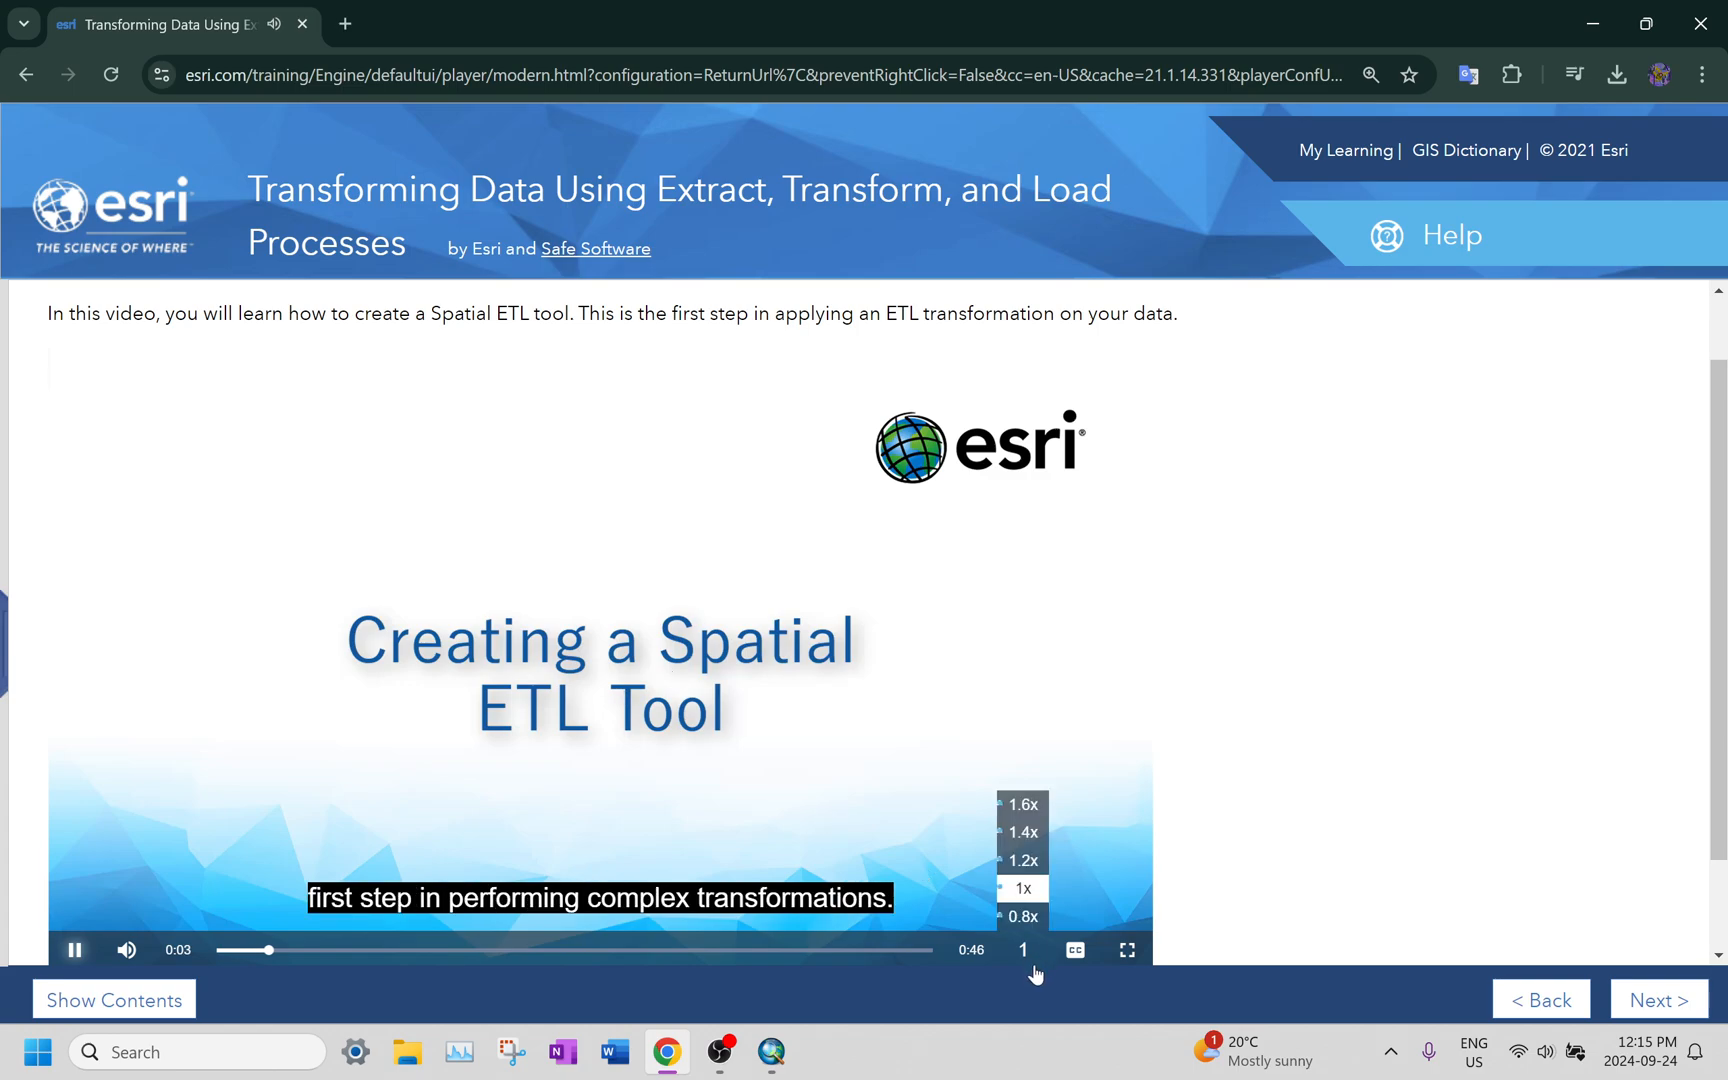
left_click(1029, 810)
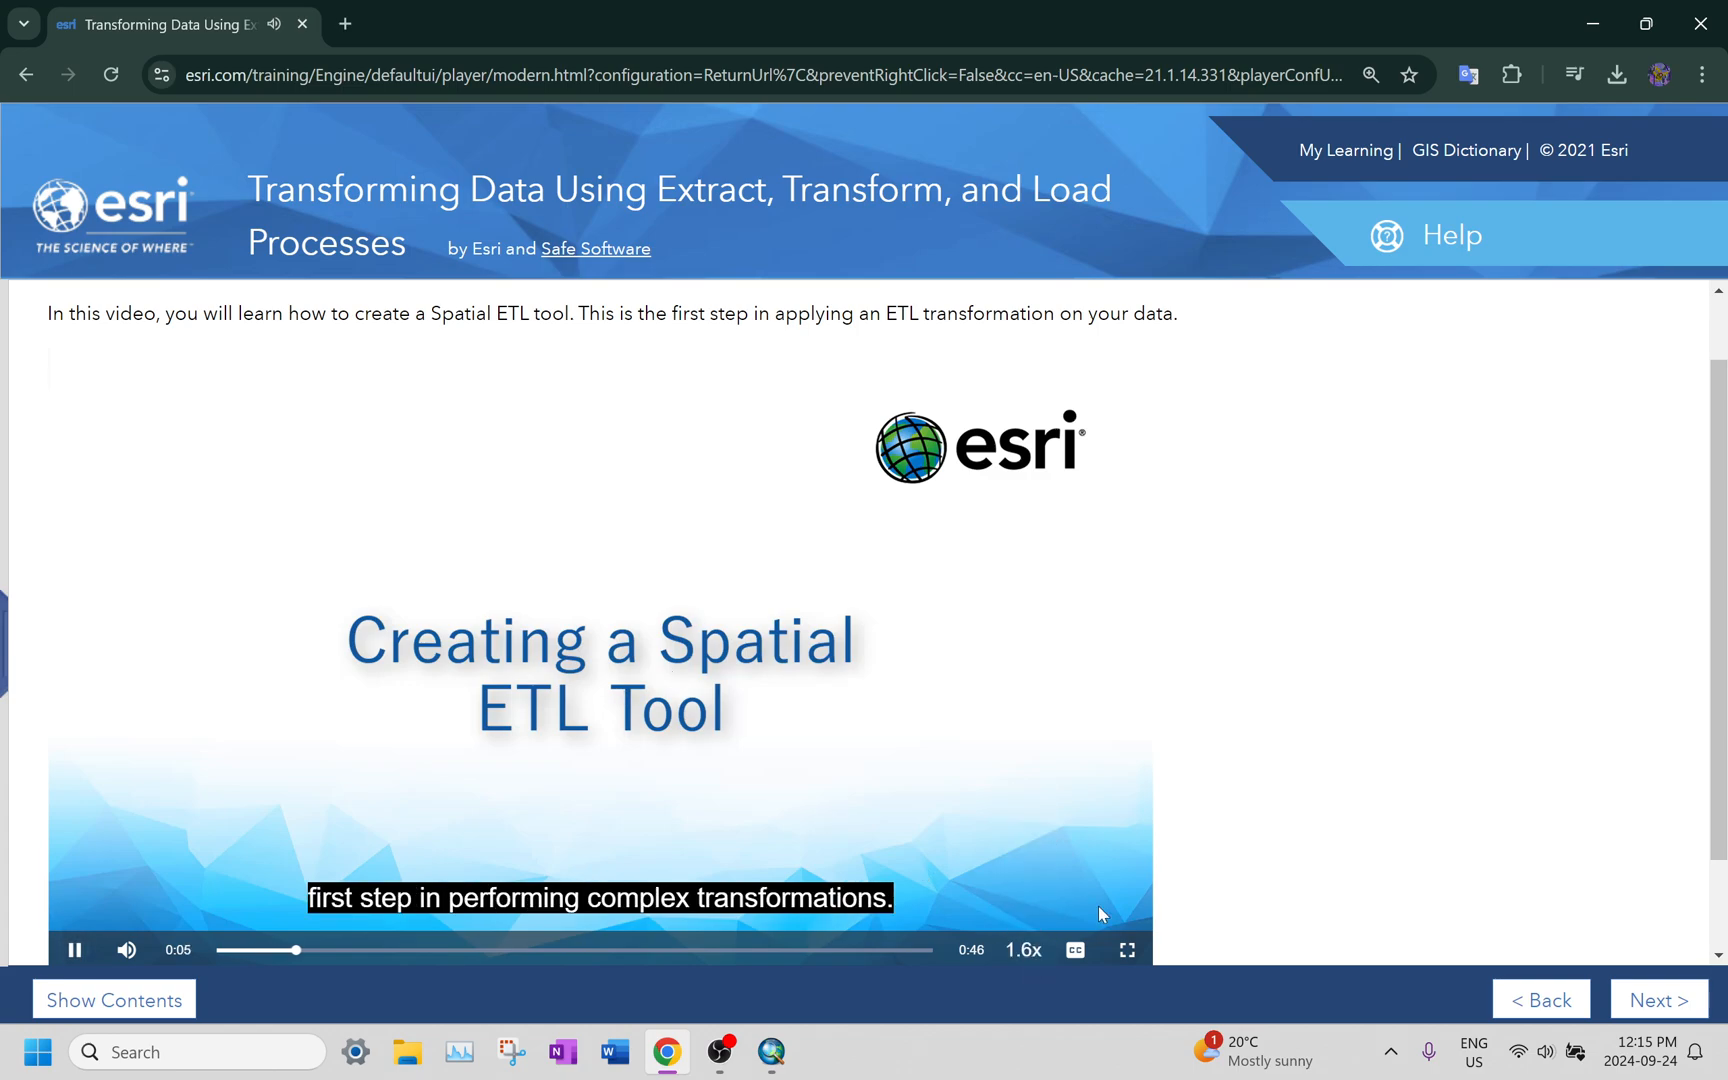
left_click(1127, 948)
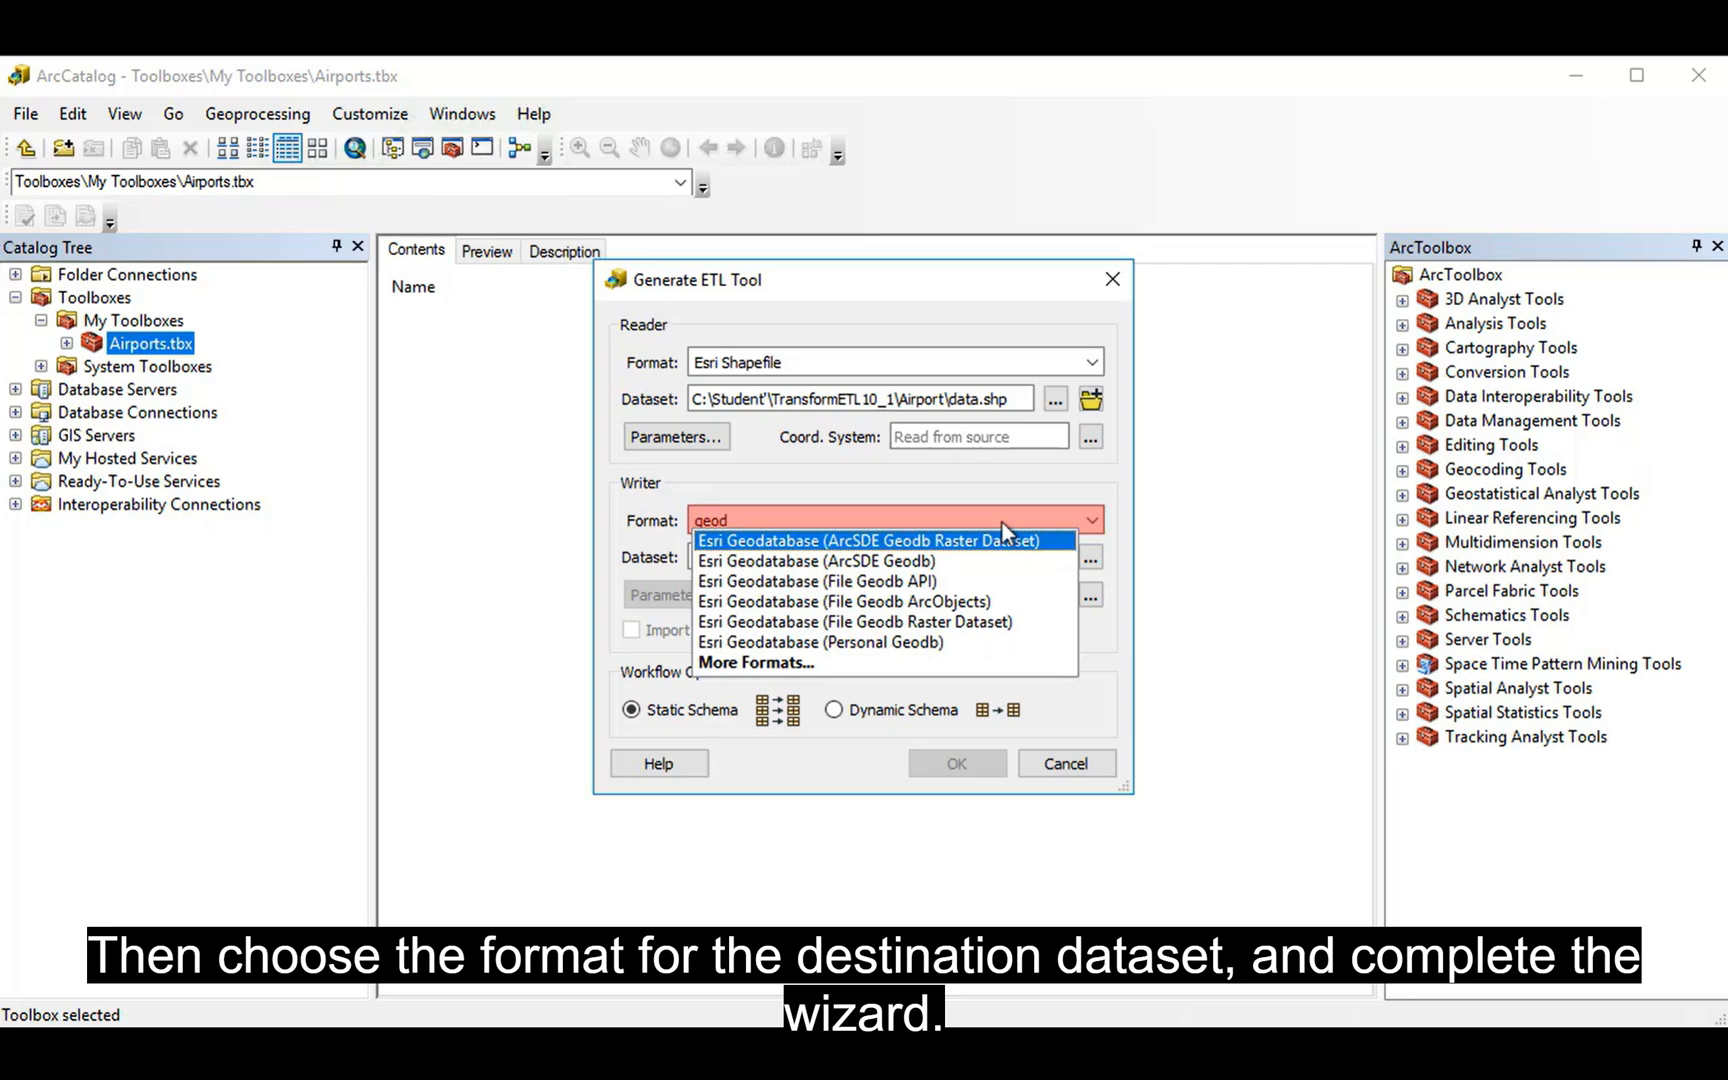
Step: Generate the ETL tool in Airports.tbx with the Esri Geodatabase (File Geodb API) writer format and Airports.gdb dataset, and run it
left_click(952, 580)
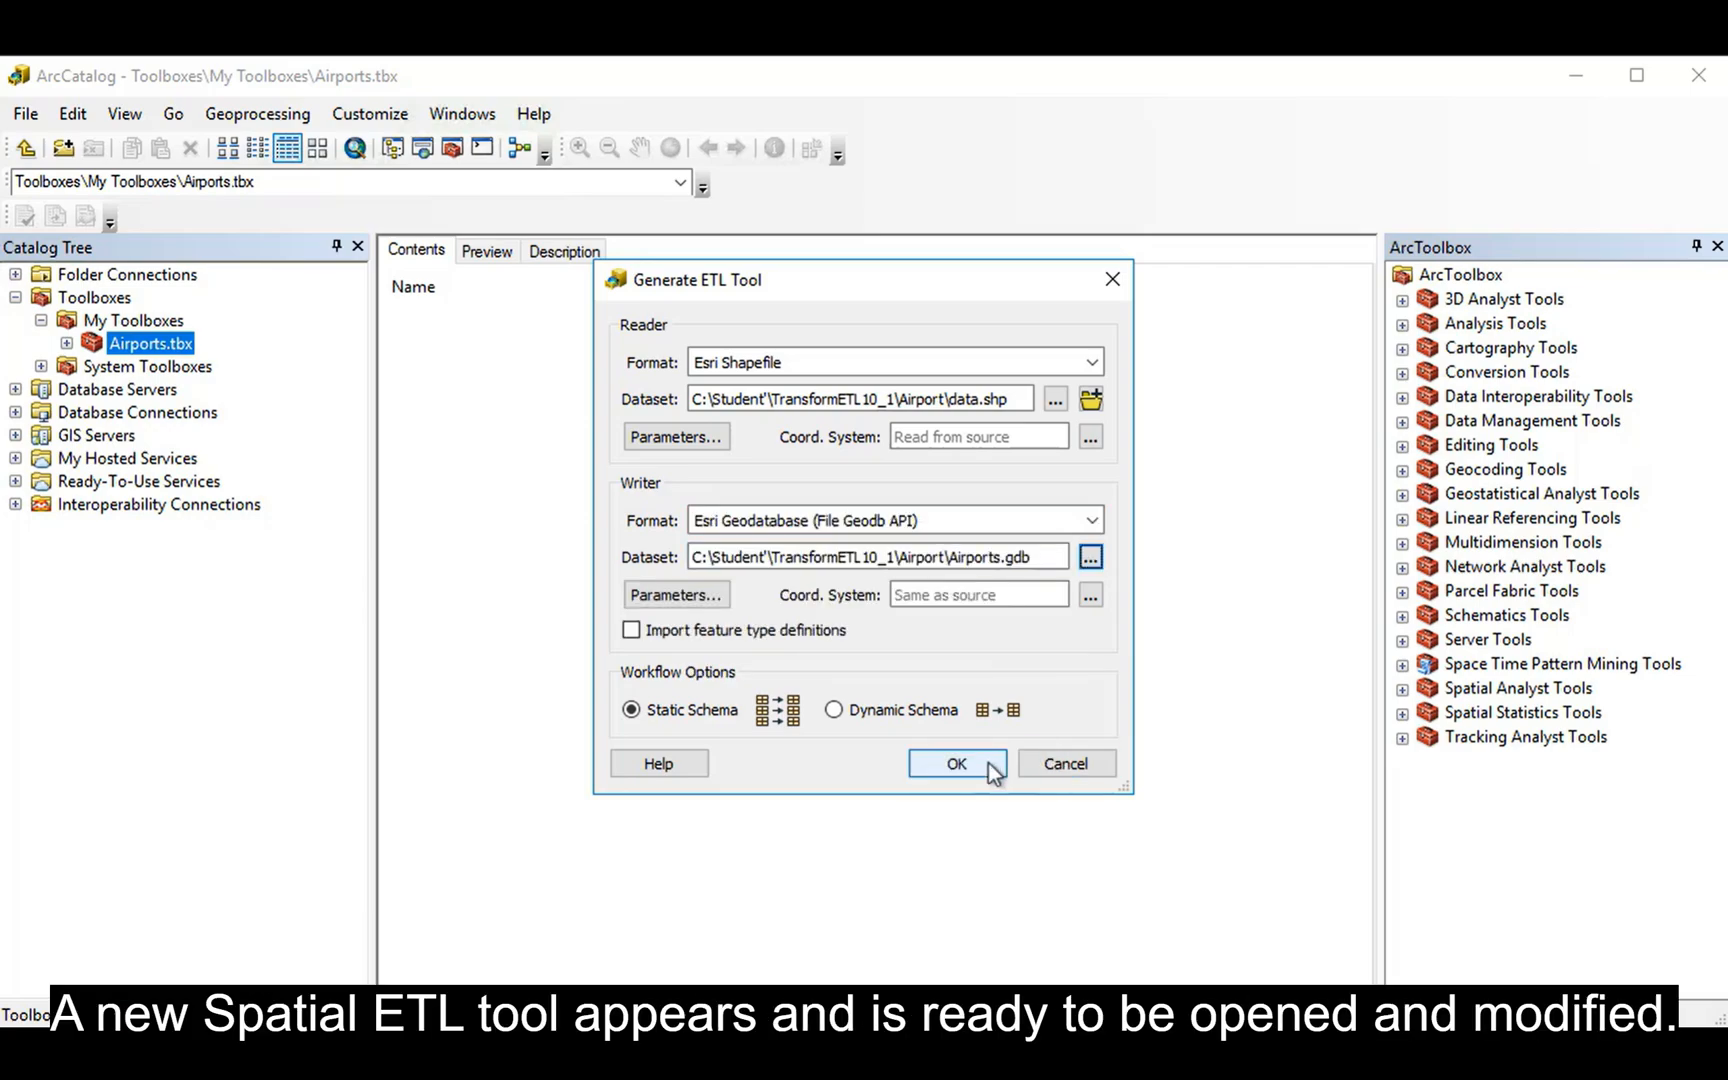
left_click(988, 763)
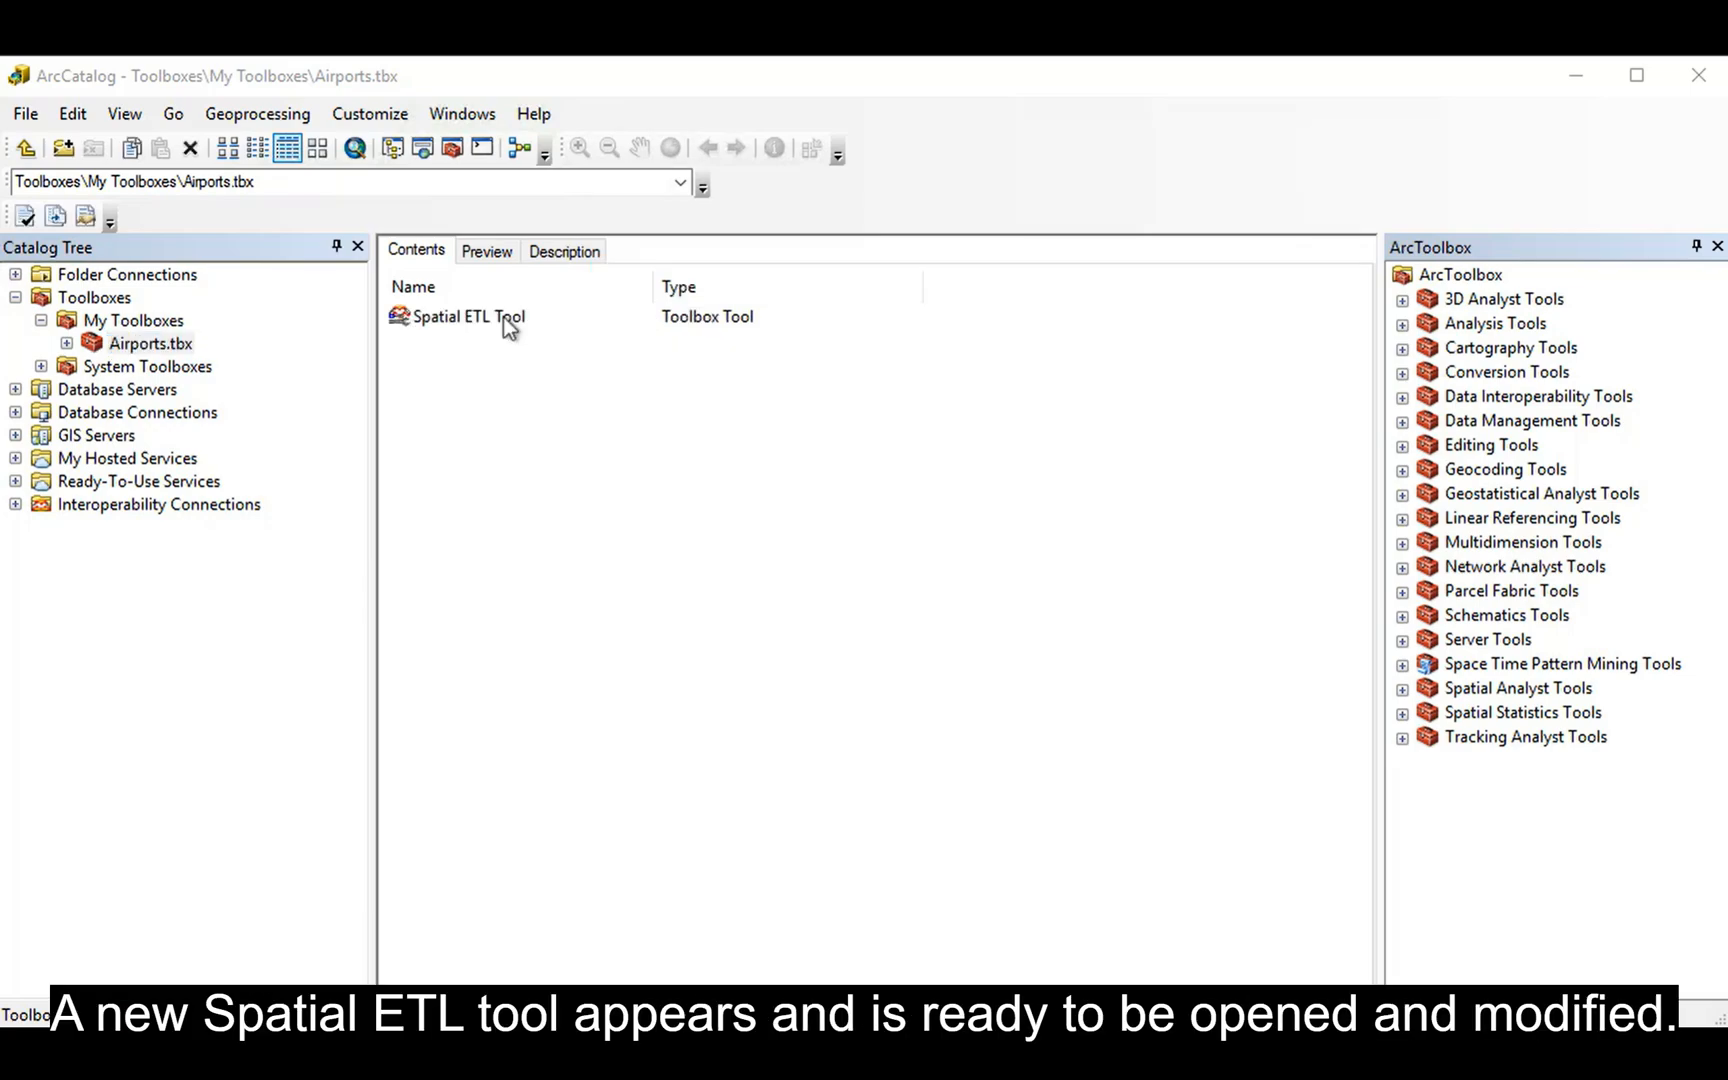
double_click(504, 318)
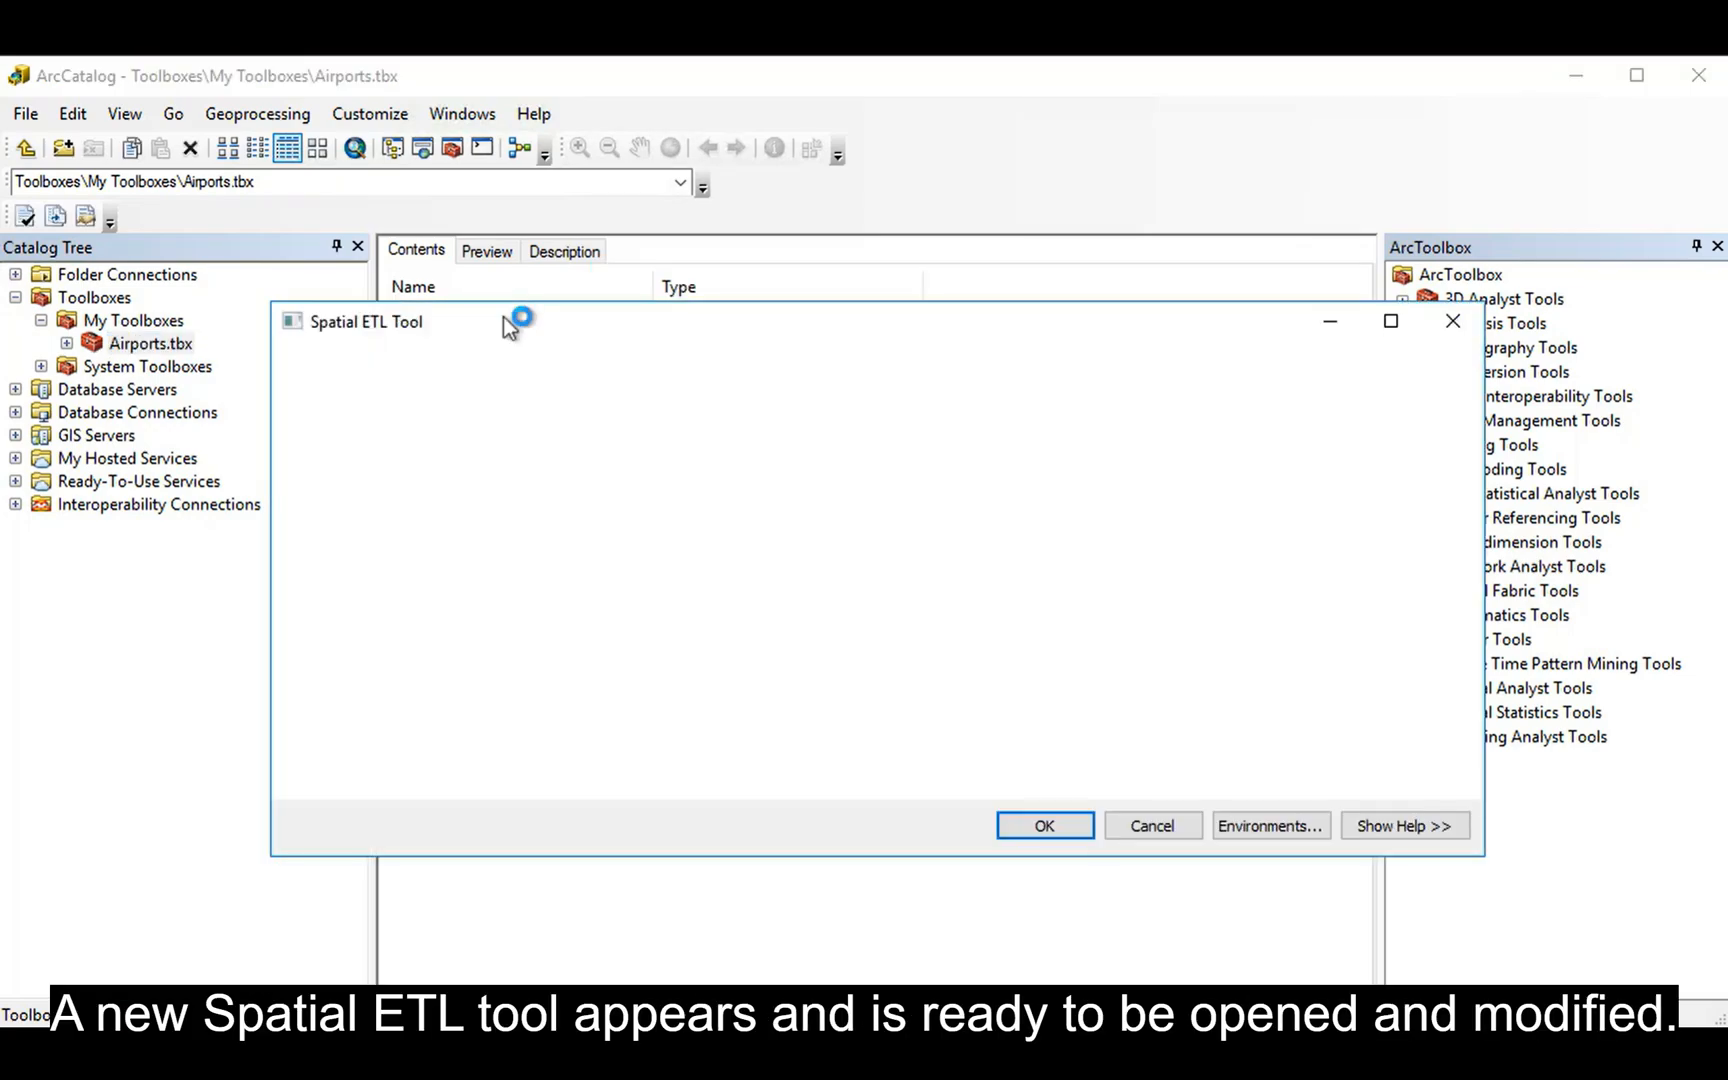
left_click(1069, 829)
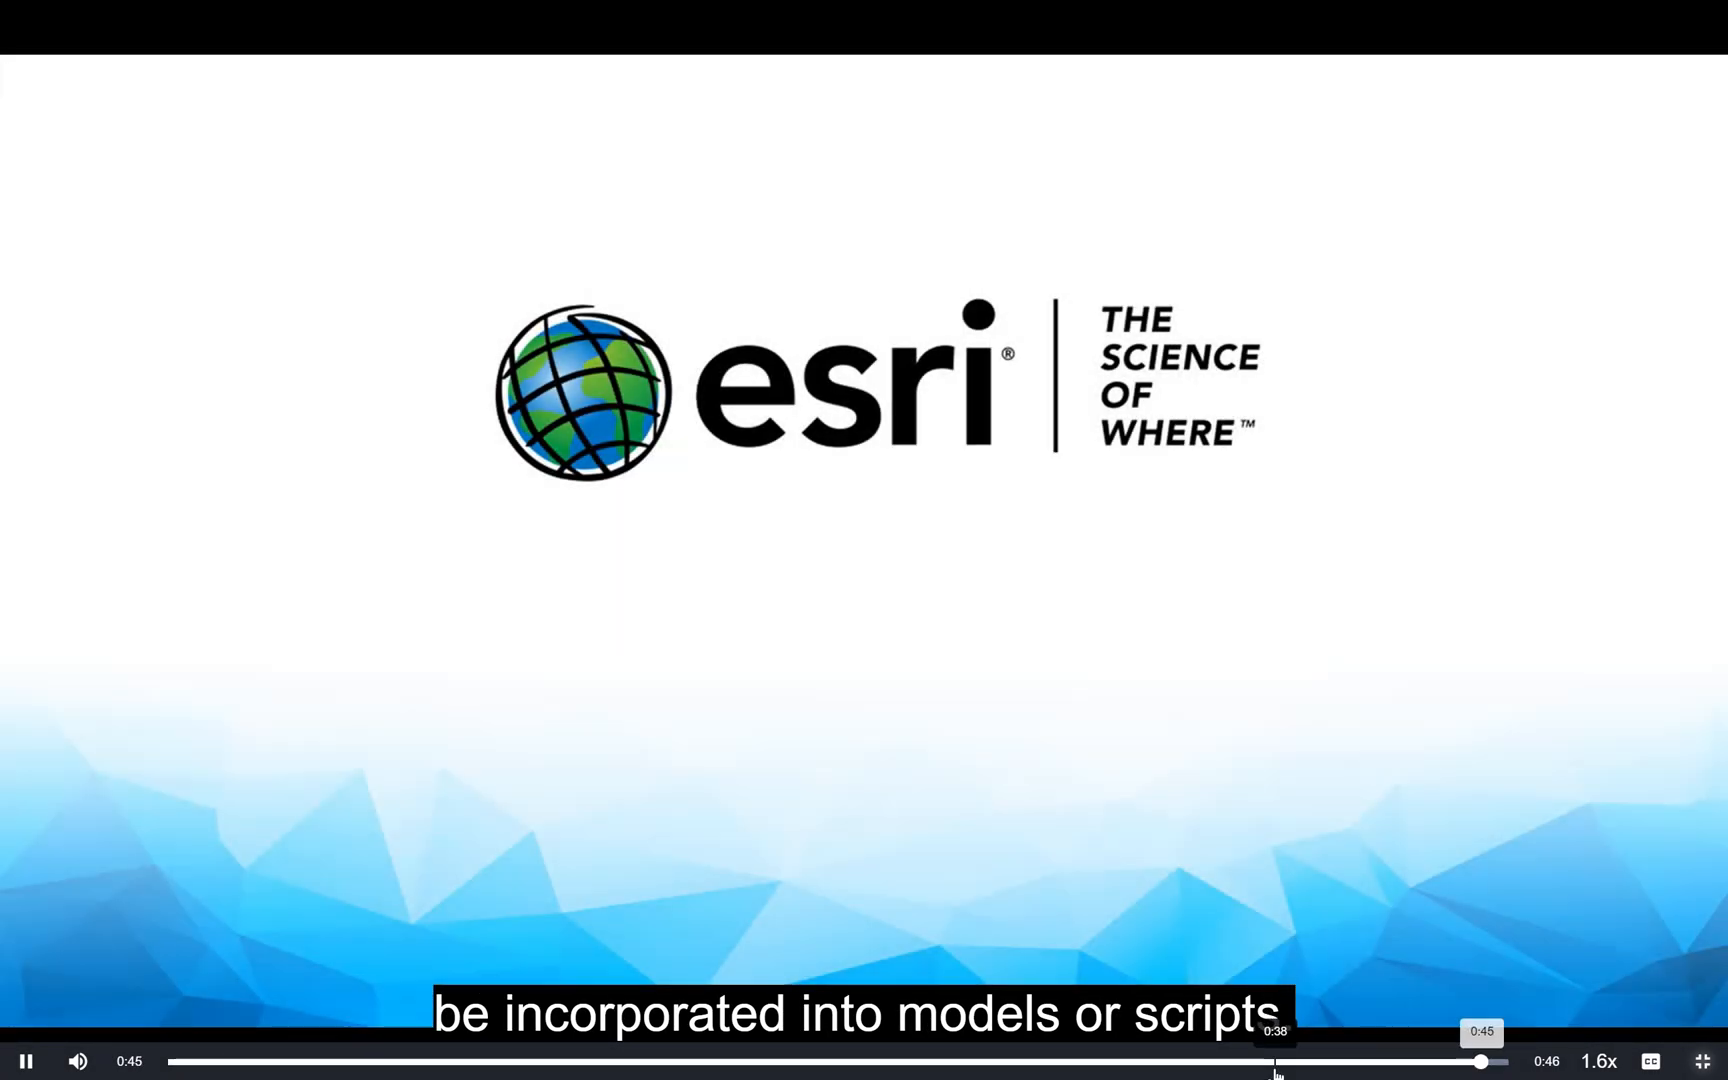
Step: Rewind the Creating a Spatial ETL Tool video, and watch the Data Inspection video at 1.6x speed
left_click_drag(1275, 1061, 1121, 1061)
left_click(1115, 1063)
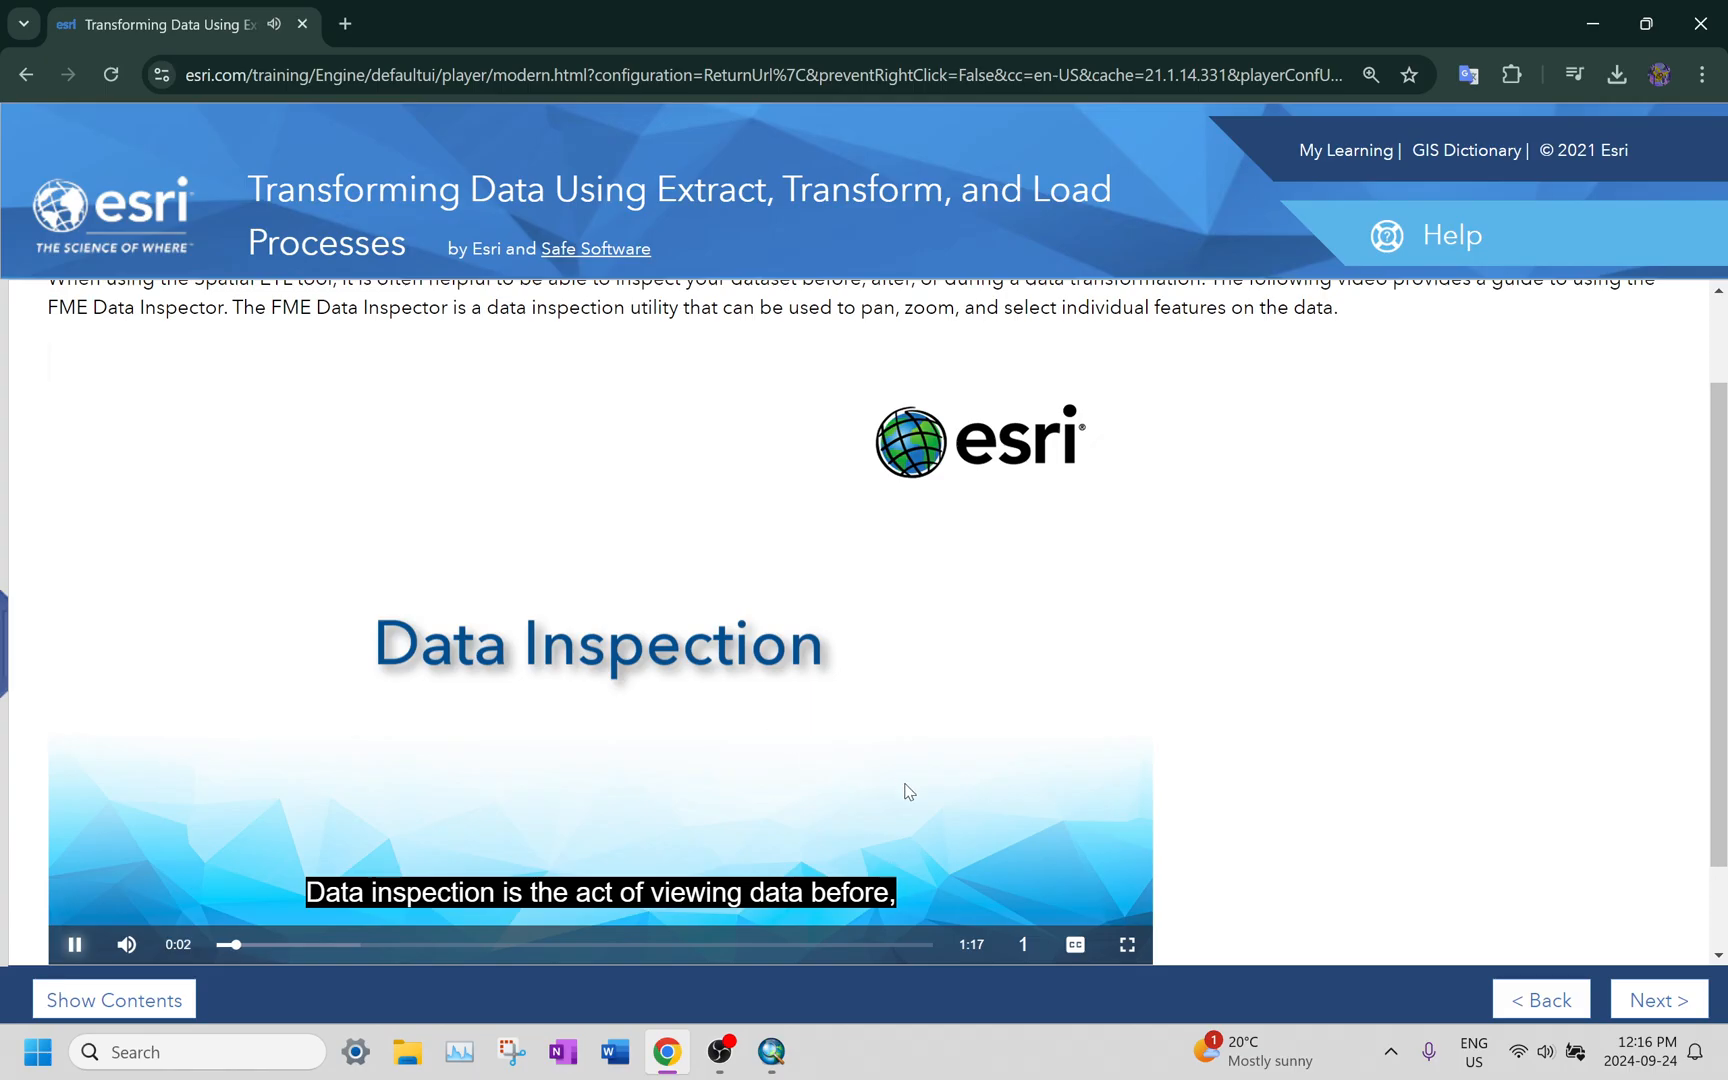
left_click(1004, 945)
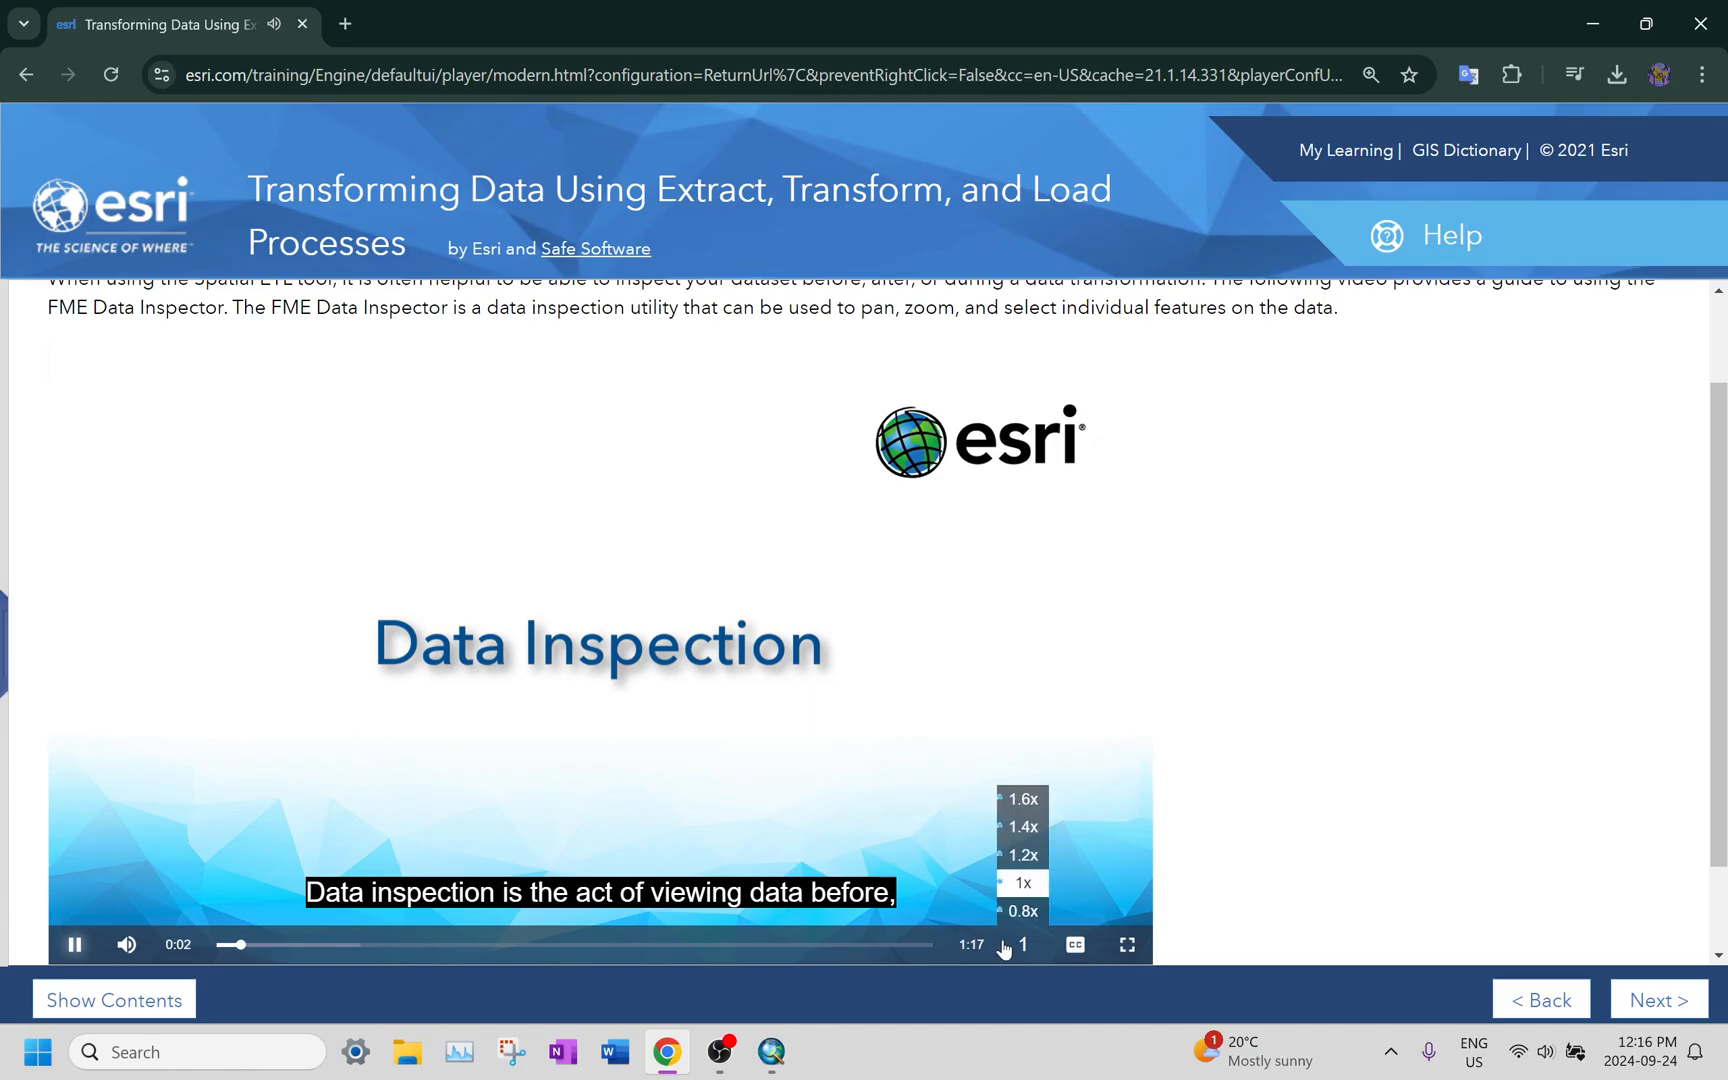
left_click(1023, 799)
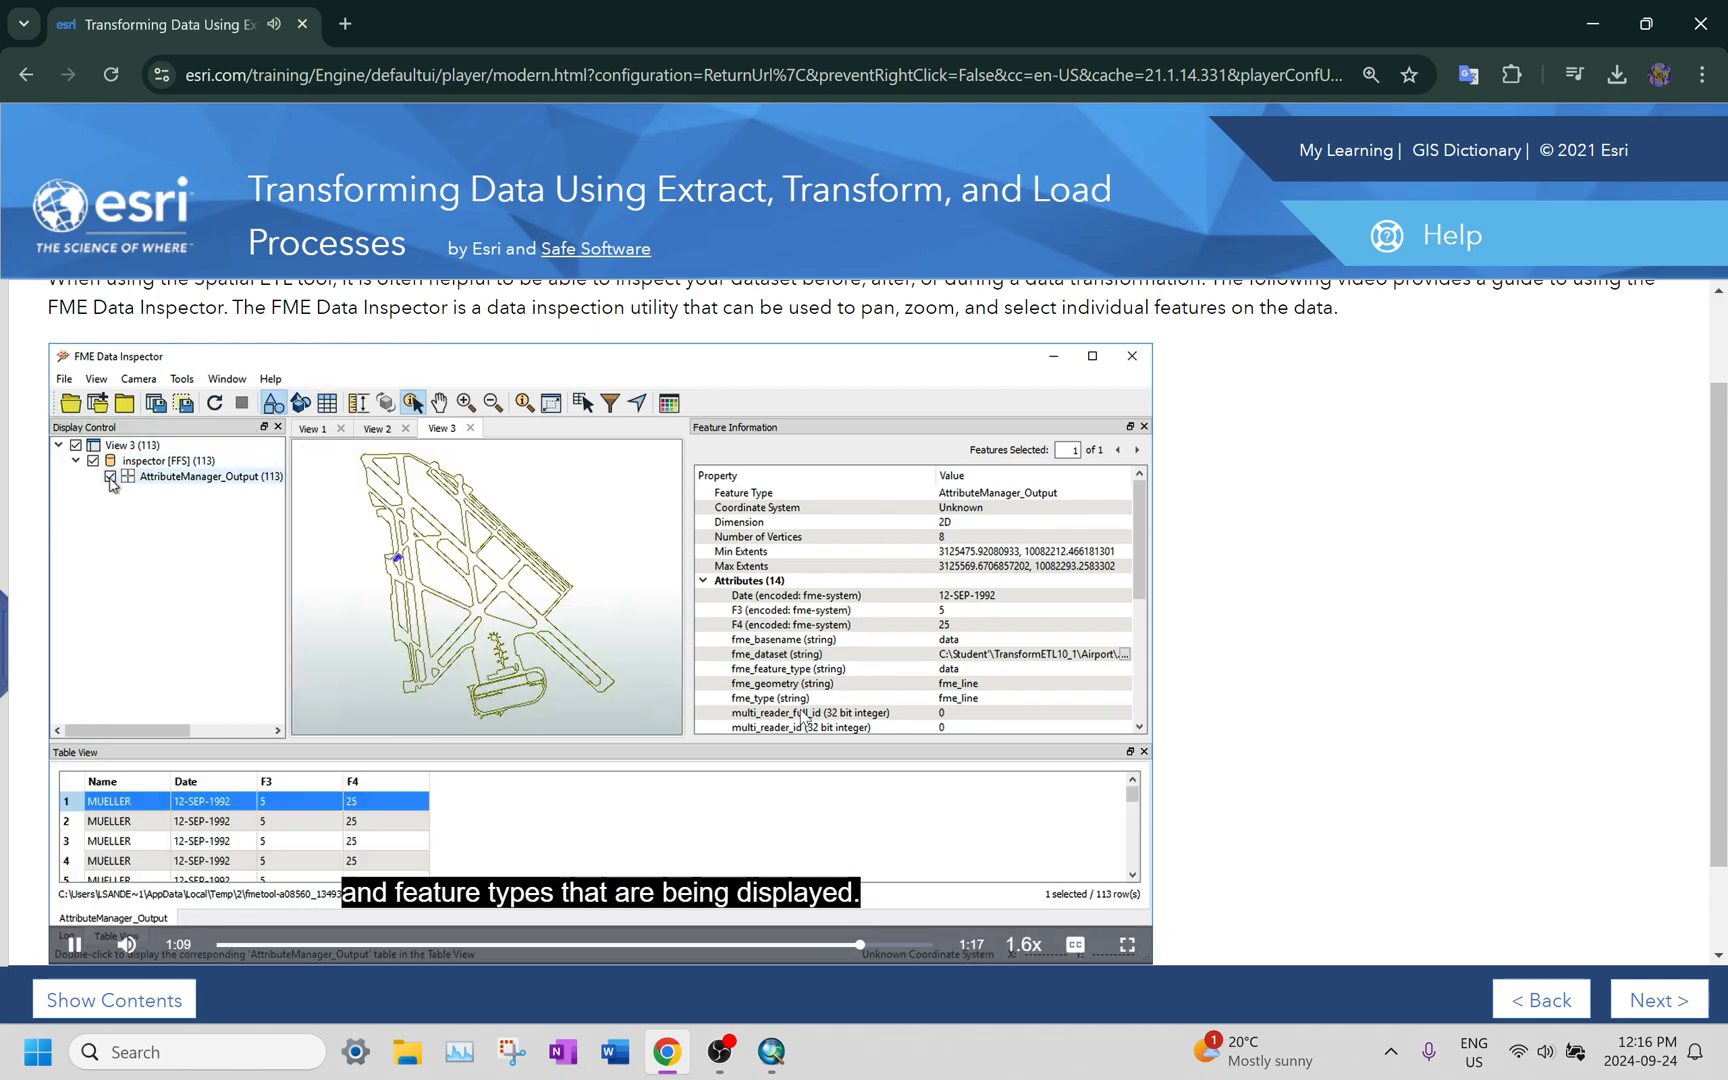
left_click(722, 684)
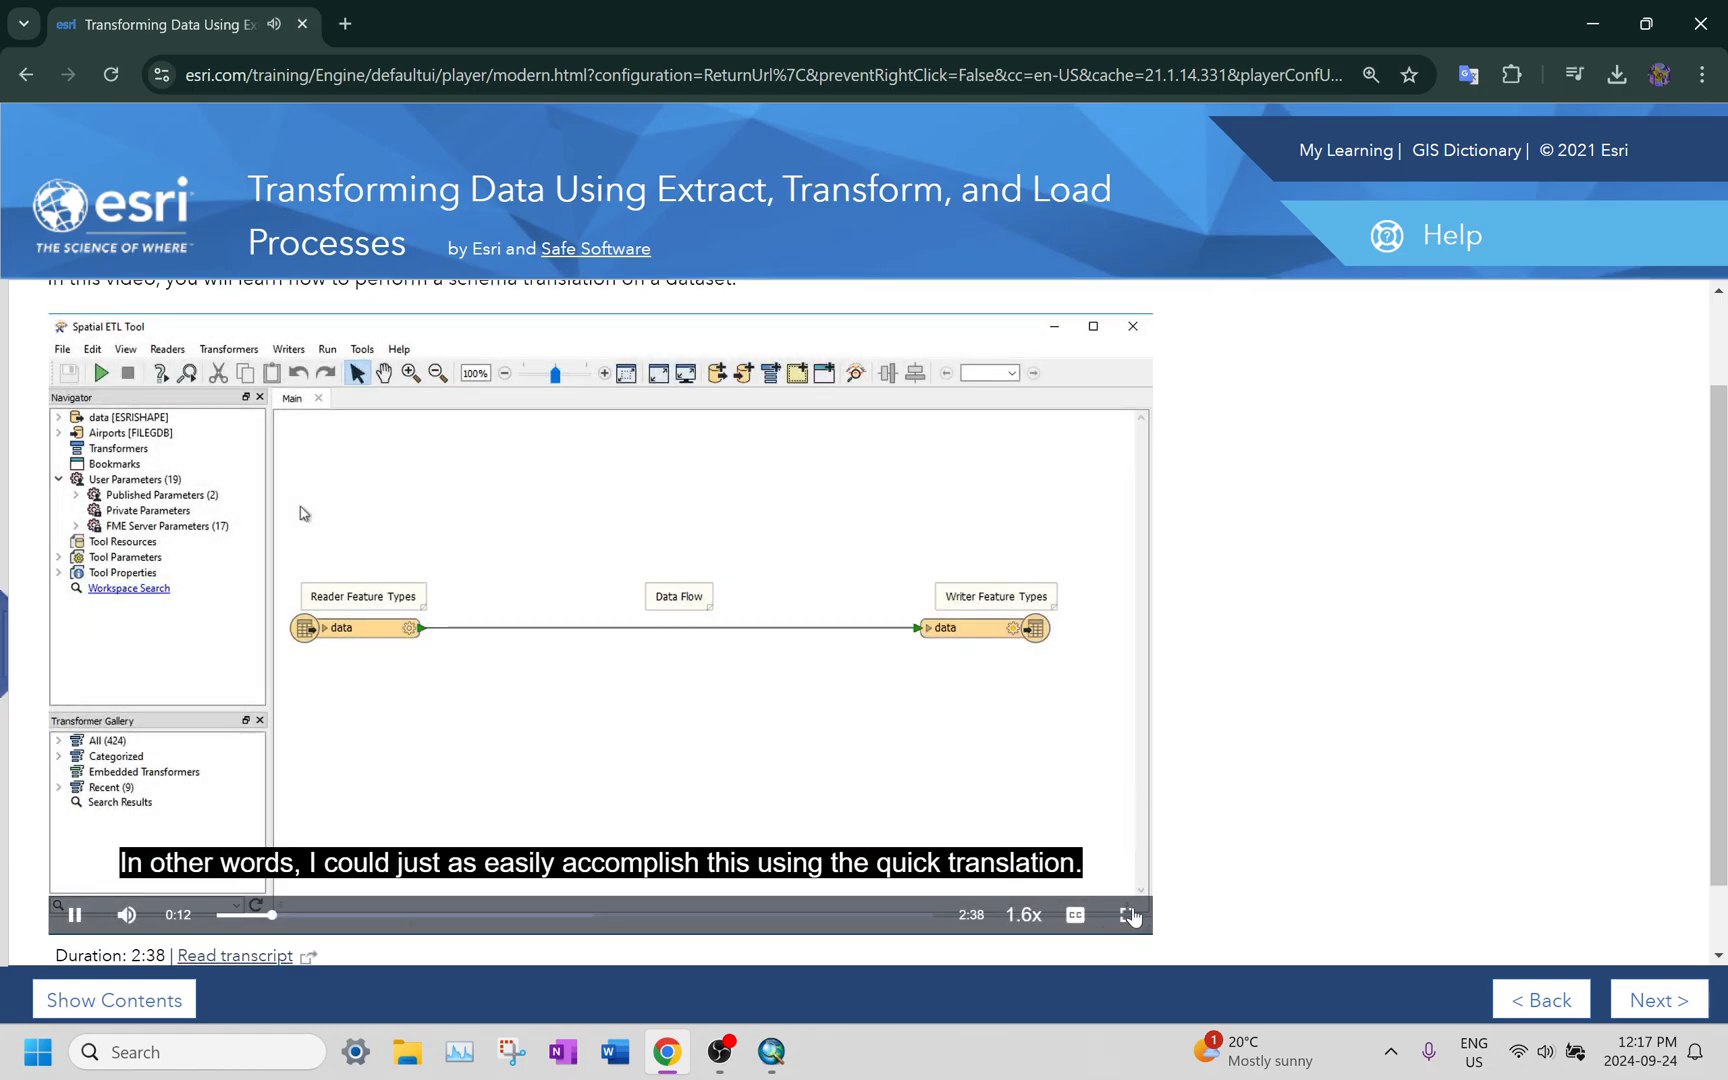
Step: Show the schema translation video in full screen and set its playback speed to 1.2x
left_click(1130, 927)
mouse_move(1590, 1070)
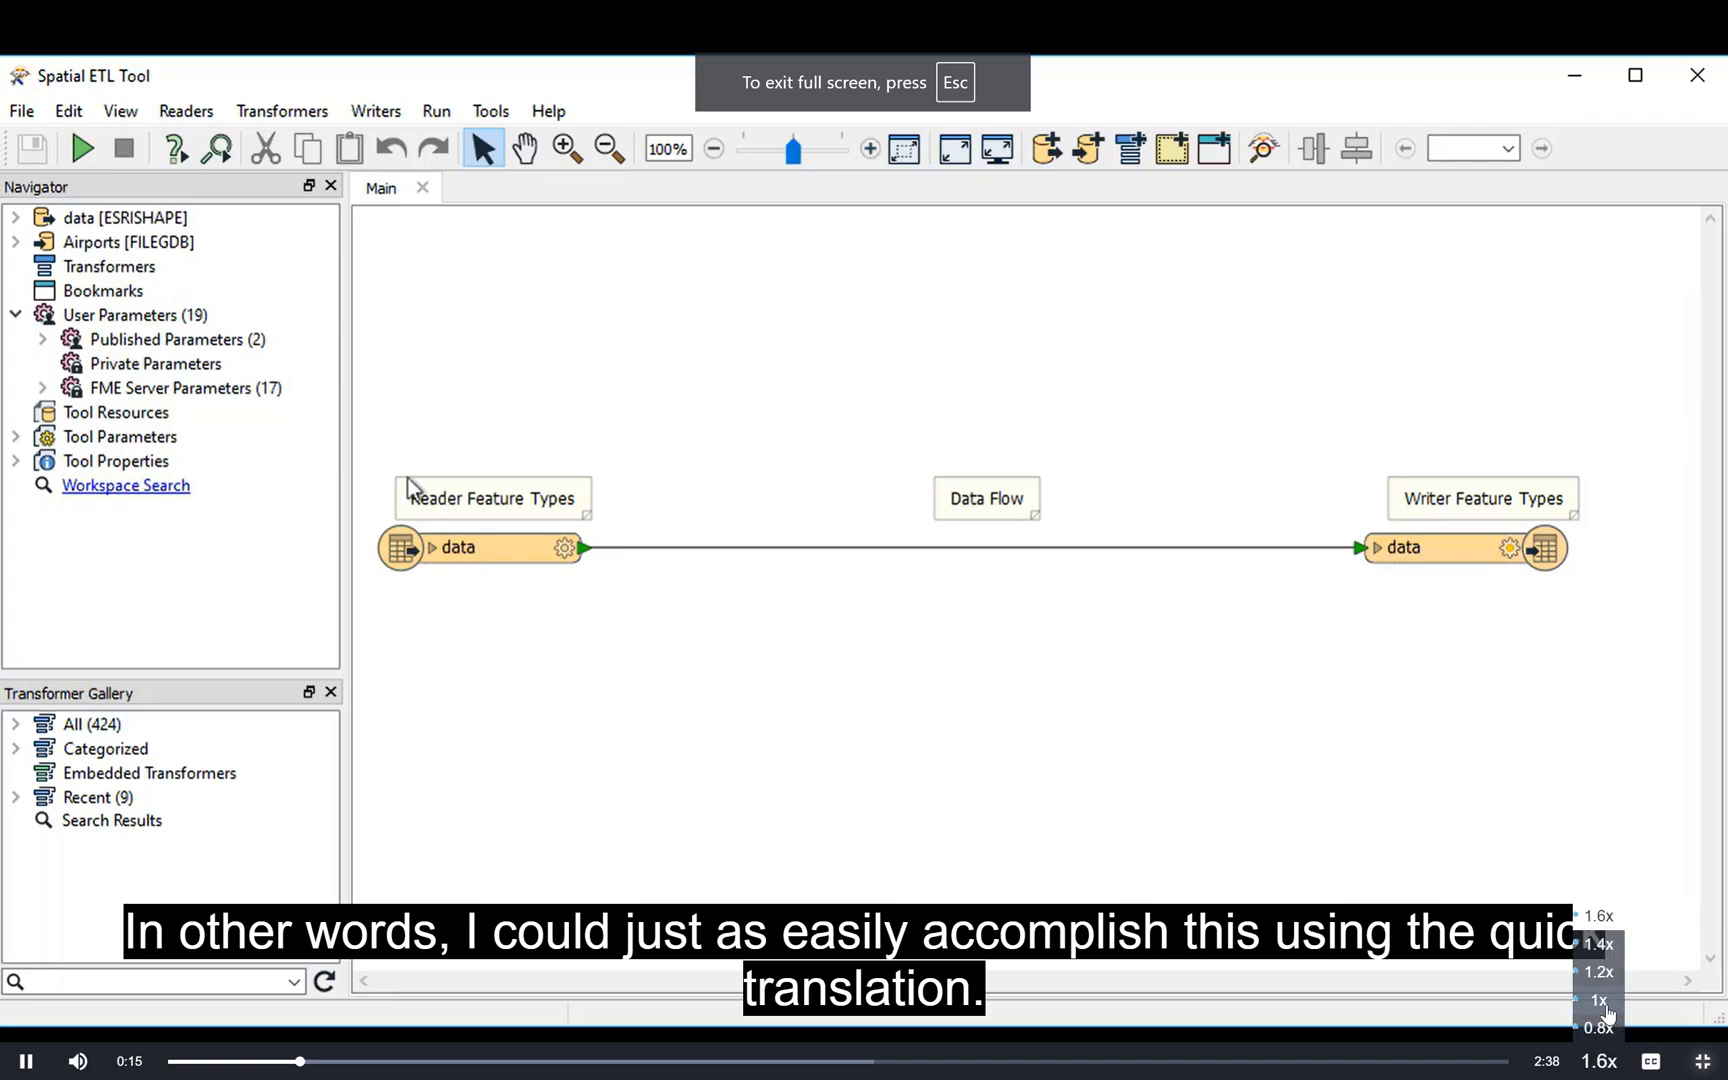
left_click(1598, 971)
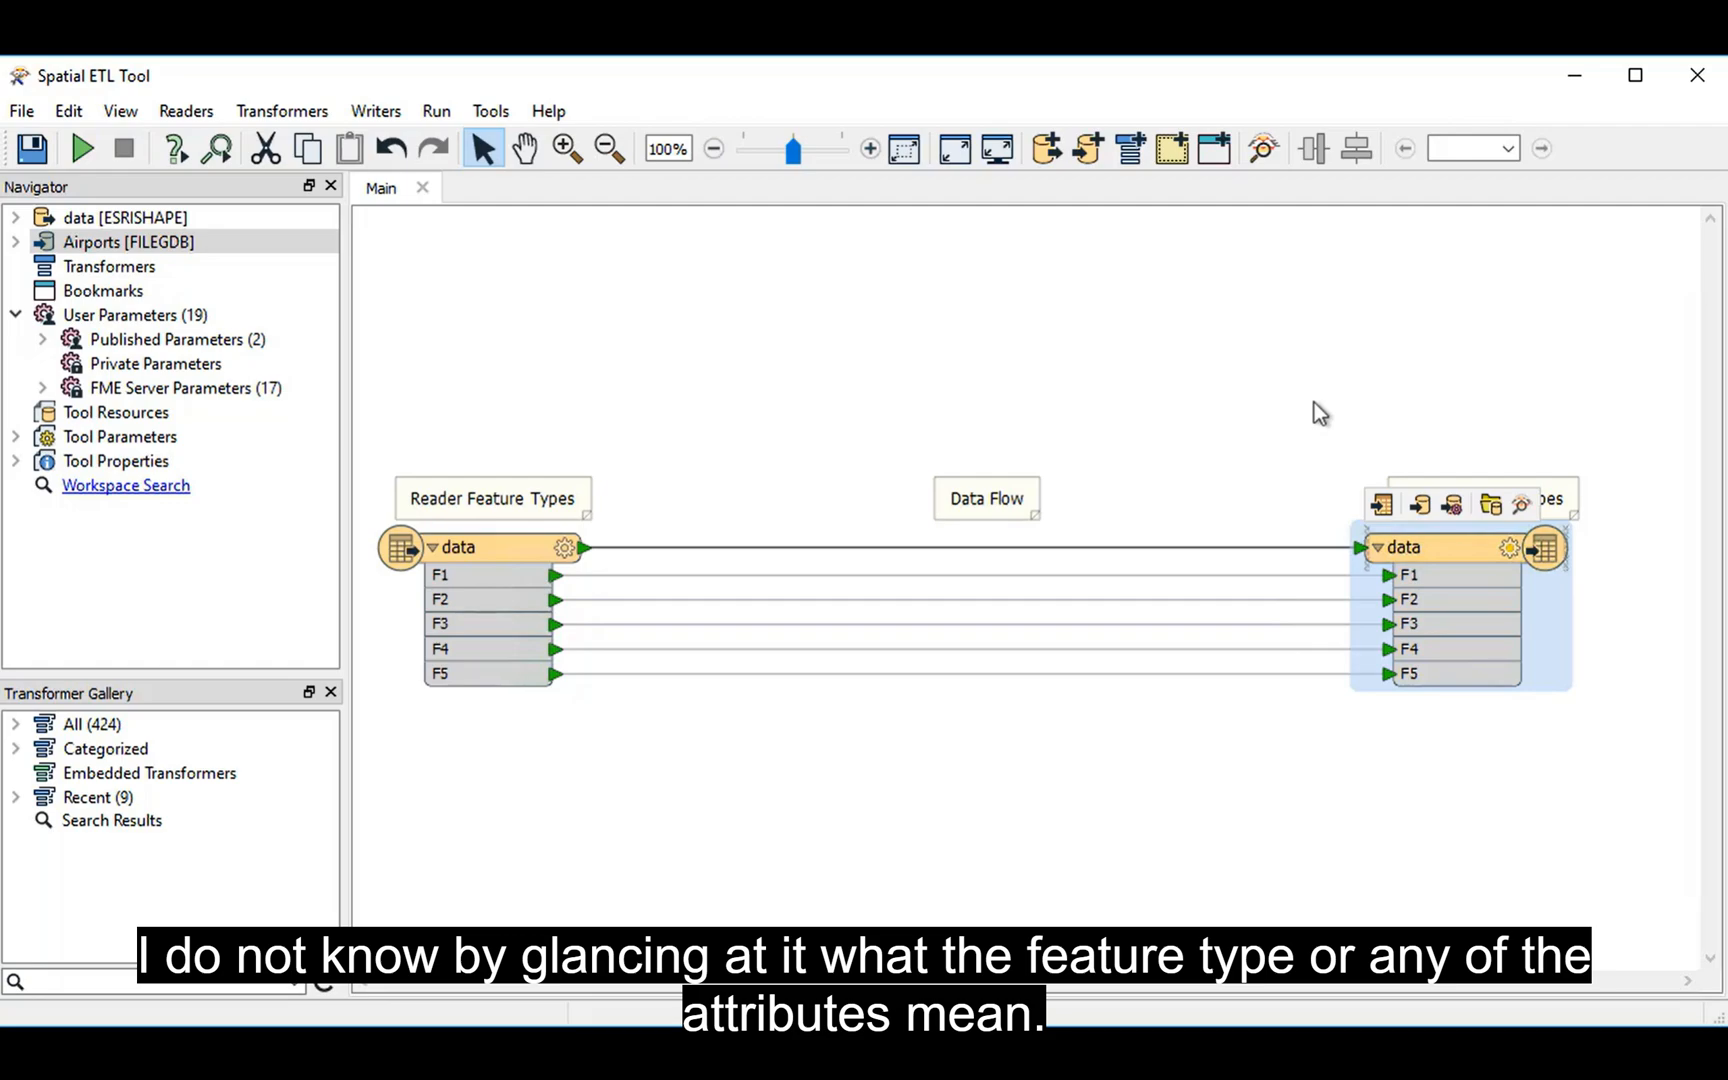
Step: Inspect the data reader feature type in FME Data Inspector and select its first table record to examine the attributes
left_click(512, 550)
left_click(555, 507)
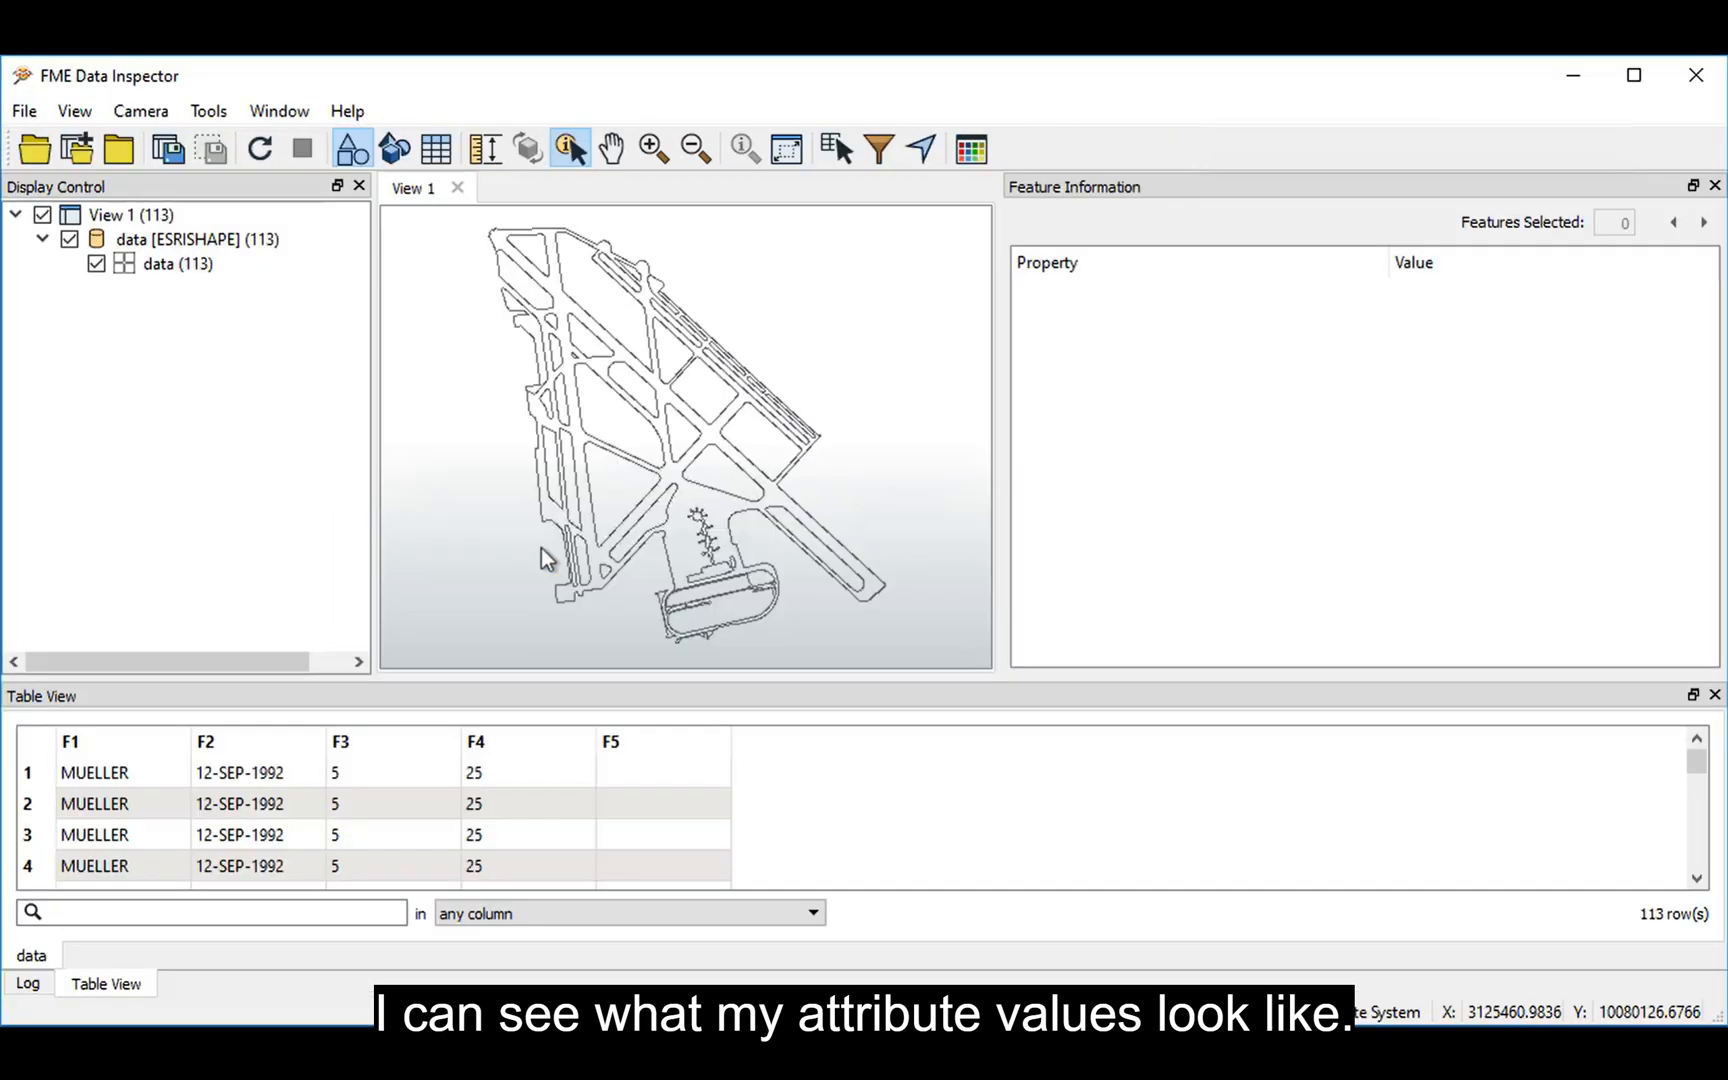
left_click(295, 775)
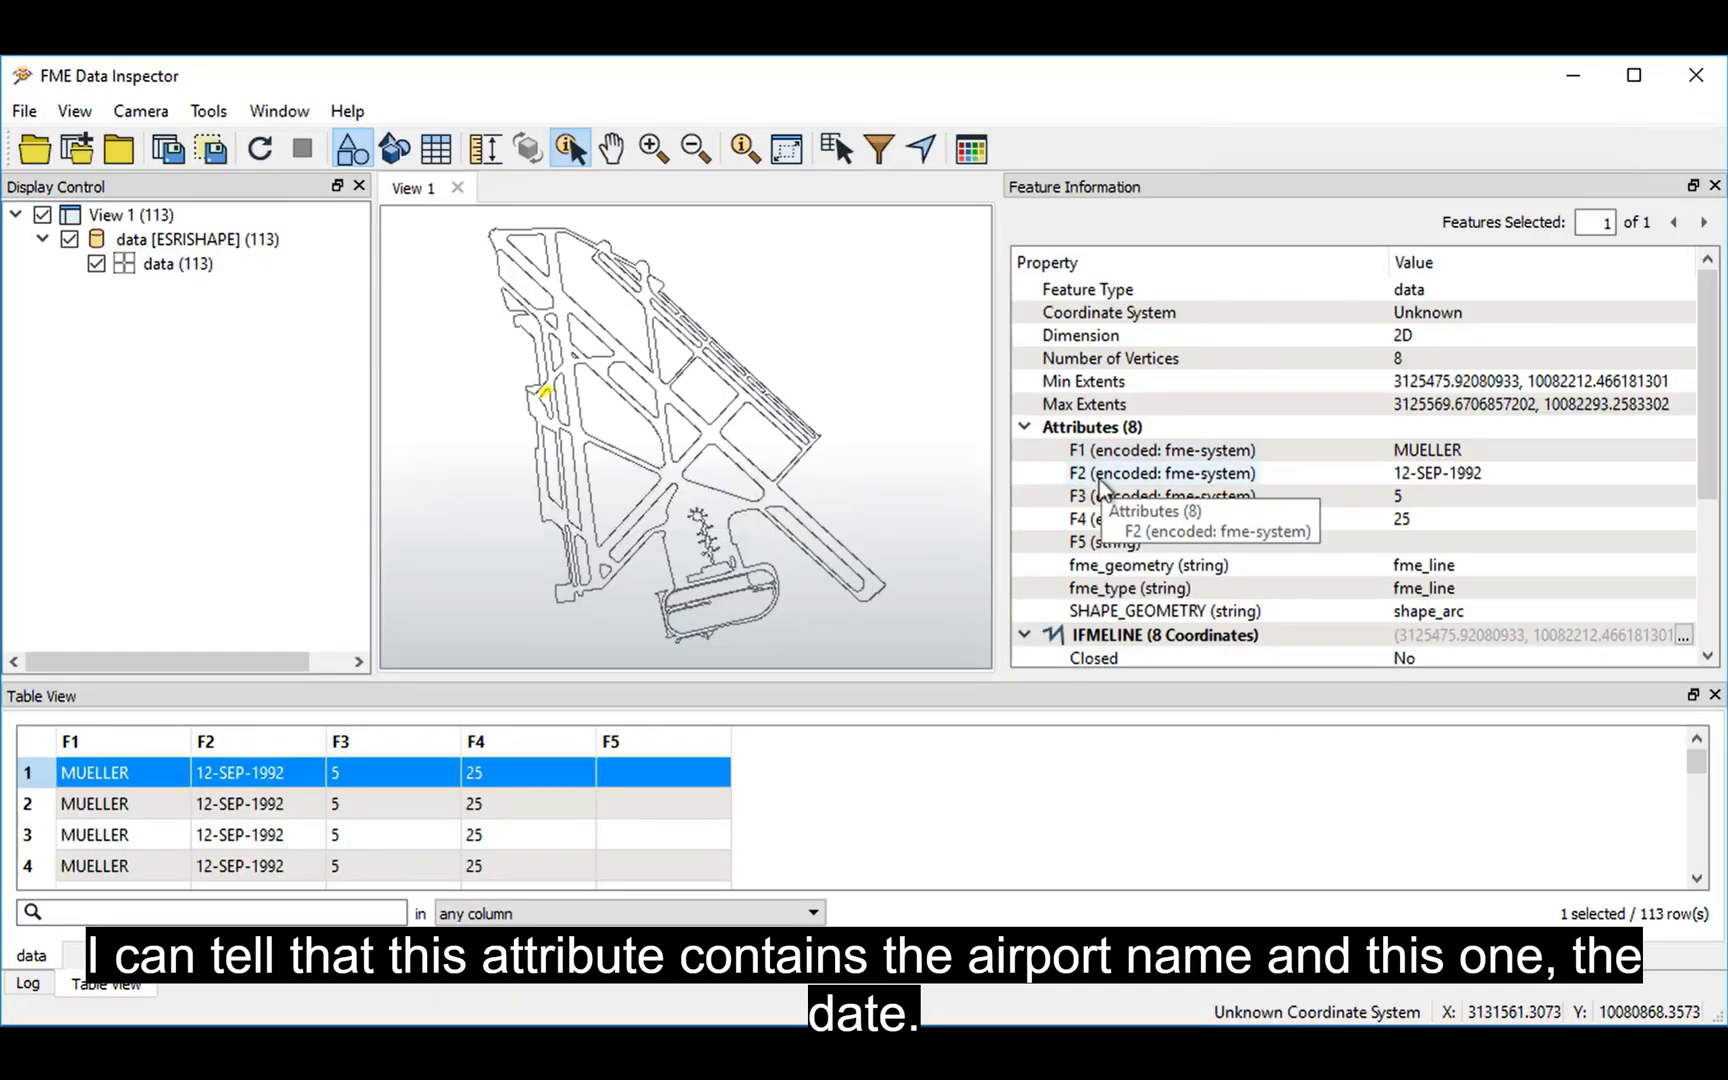
Step: Name the writer feature type Airports with geodb_polyline geometry, and set the video playback speed to 1.6x
left_click(1573, 75)
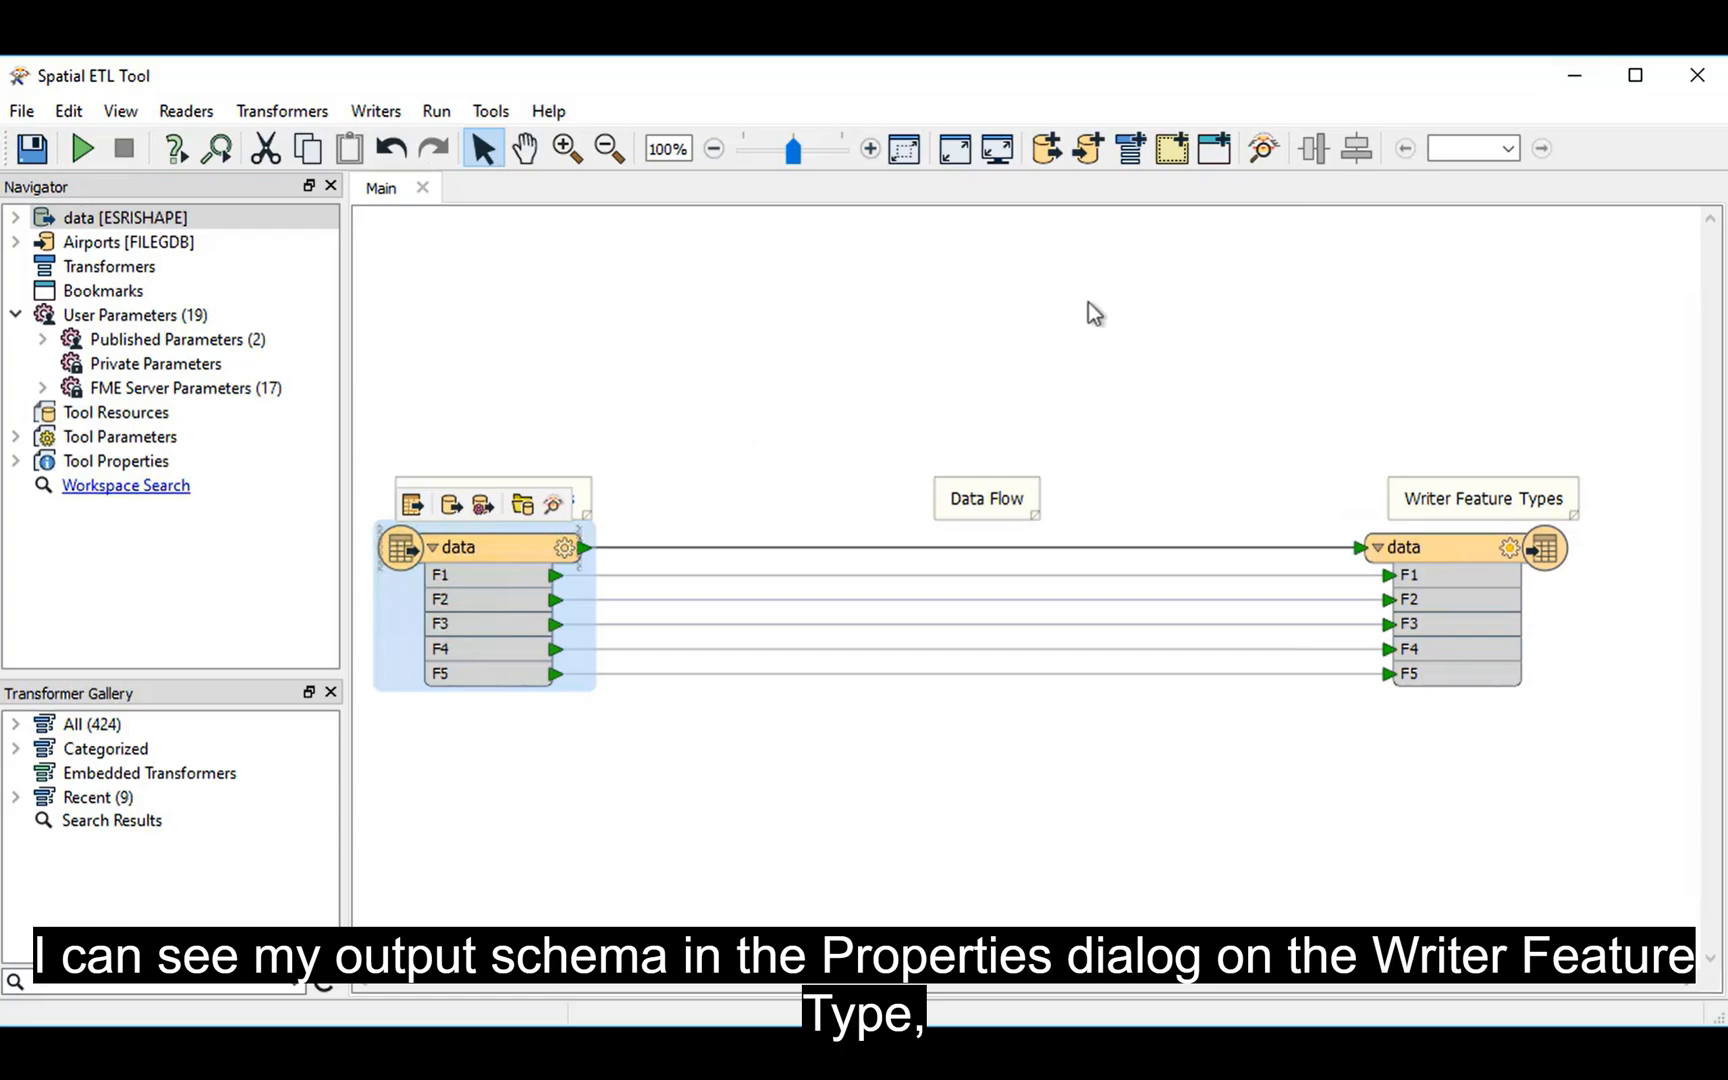
double_click(1454, 551)
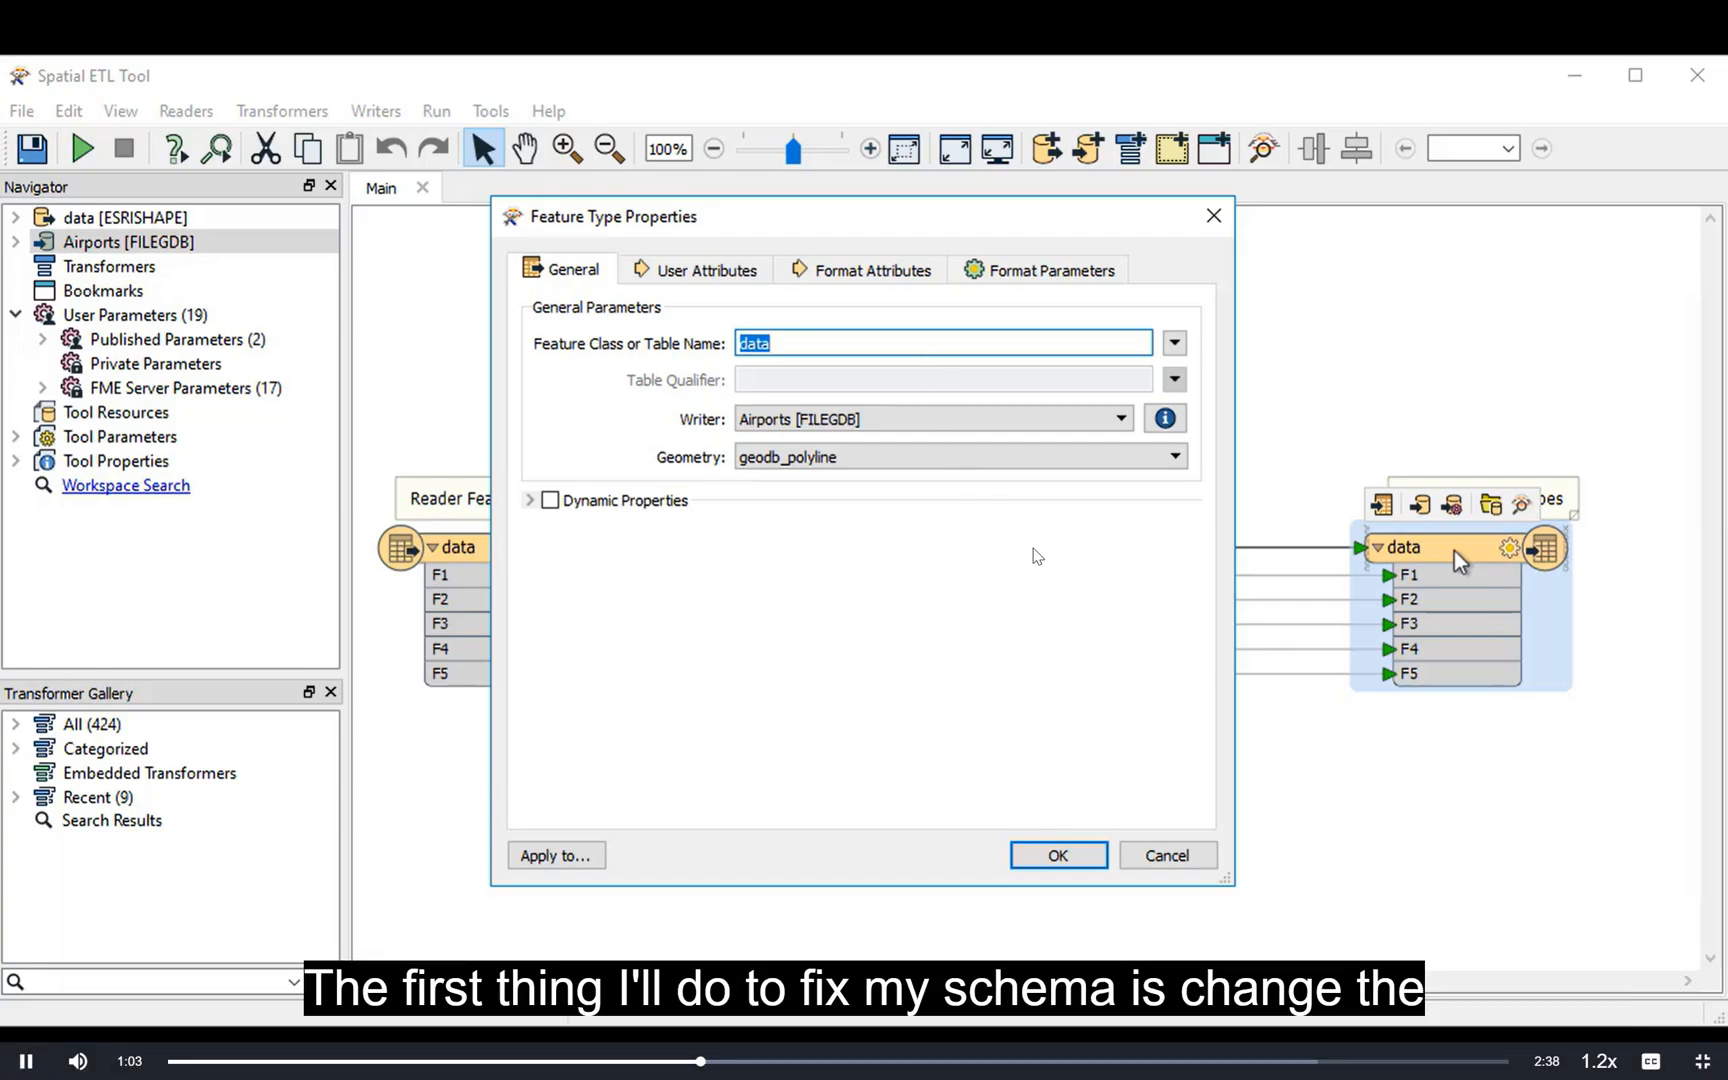
type("Airports")
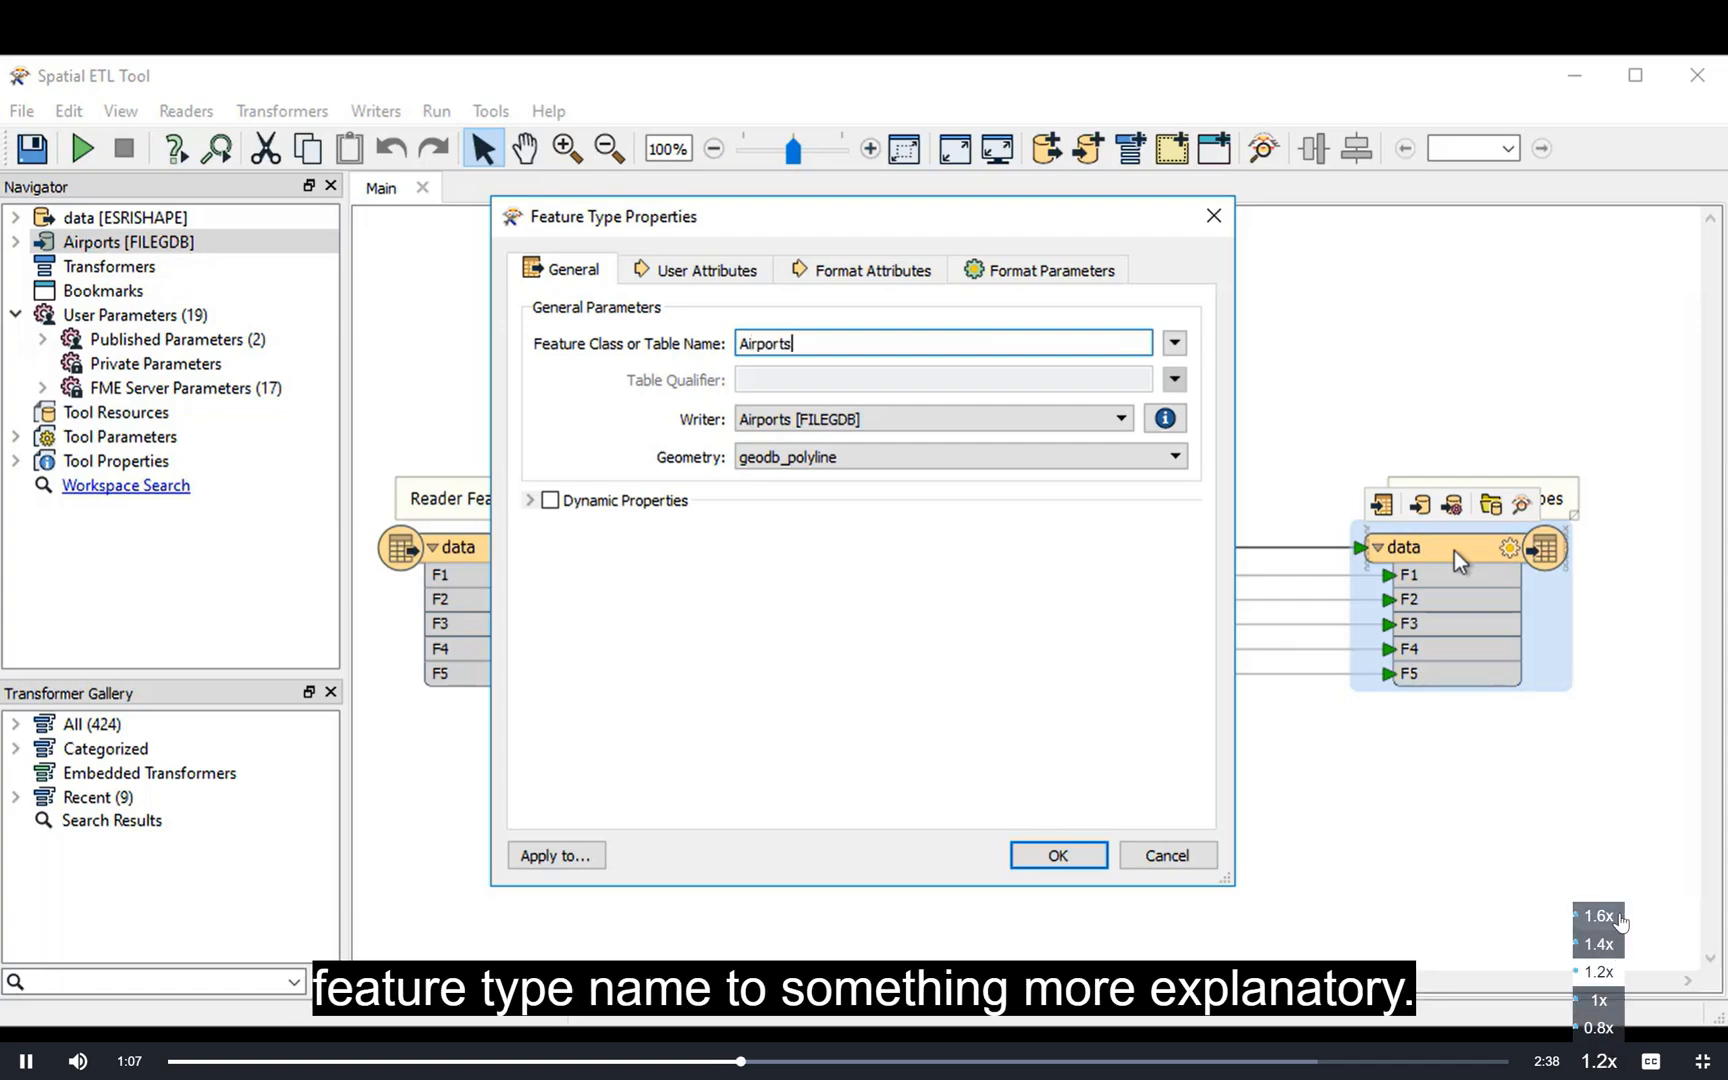
left_click(1597, 916)
left_click(1122, 468)
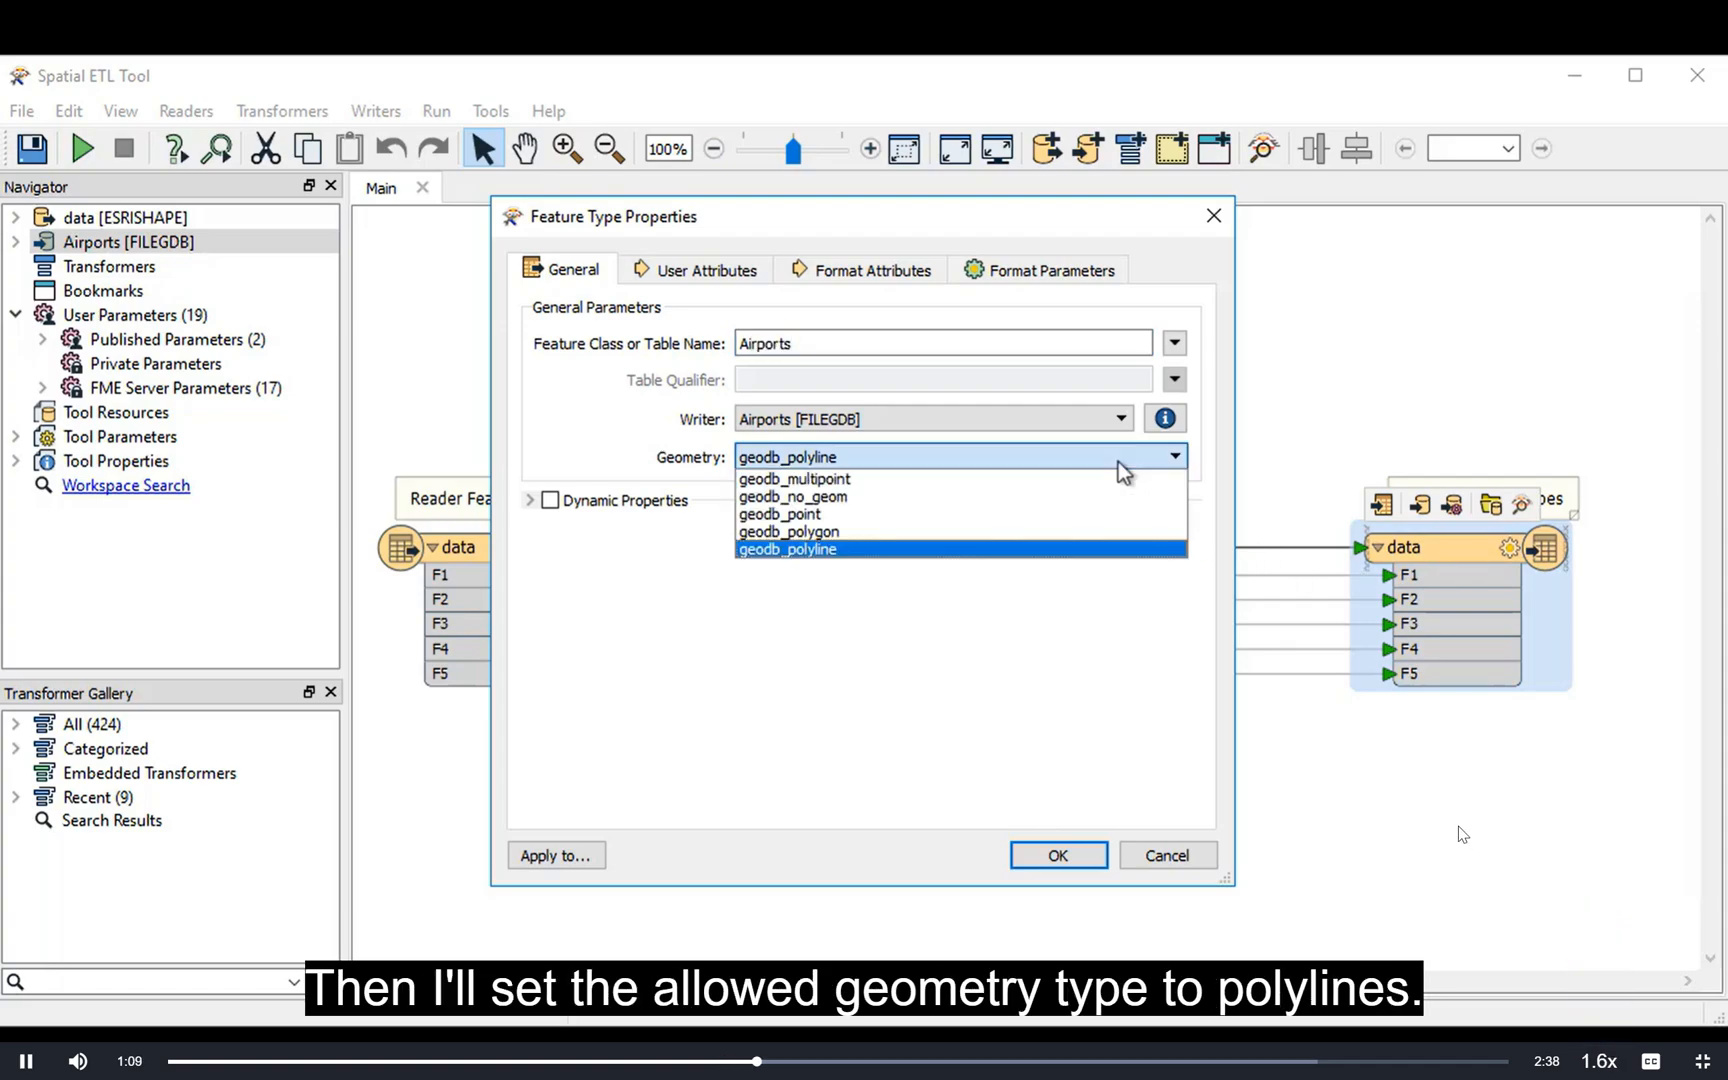
left_click(1065, 549)
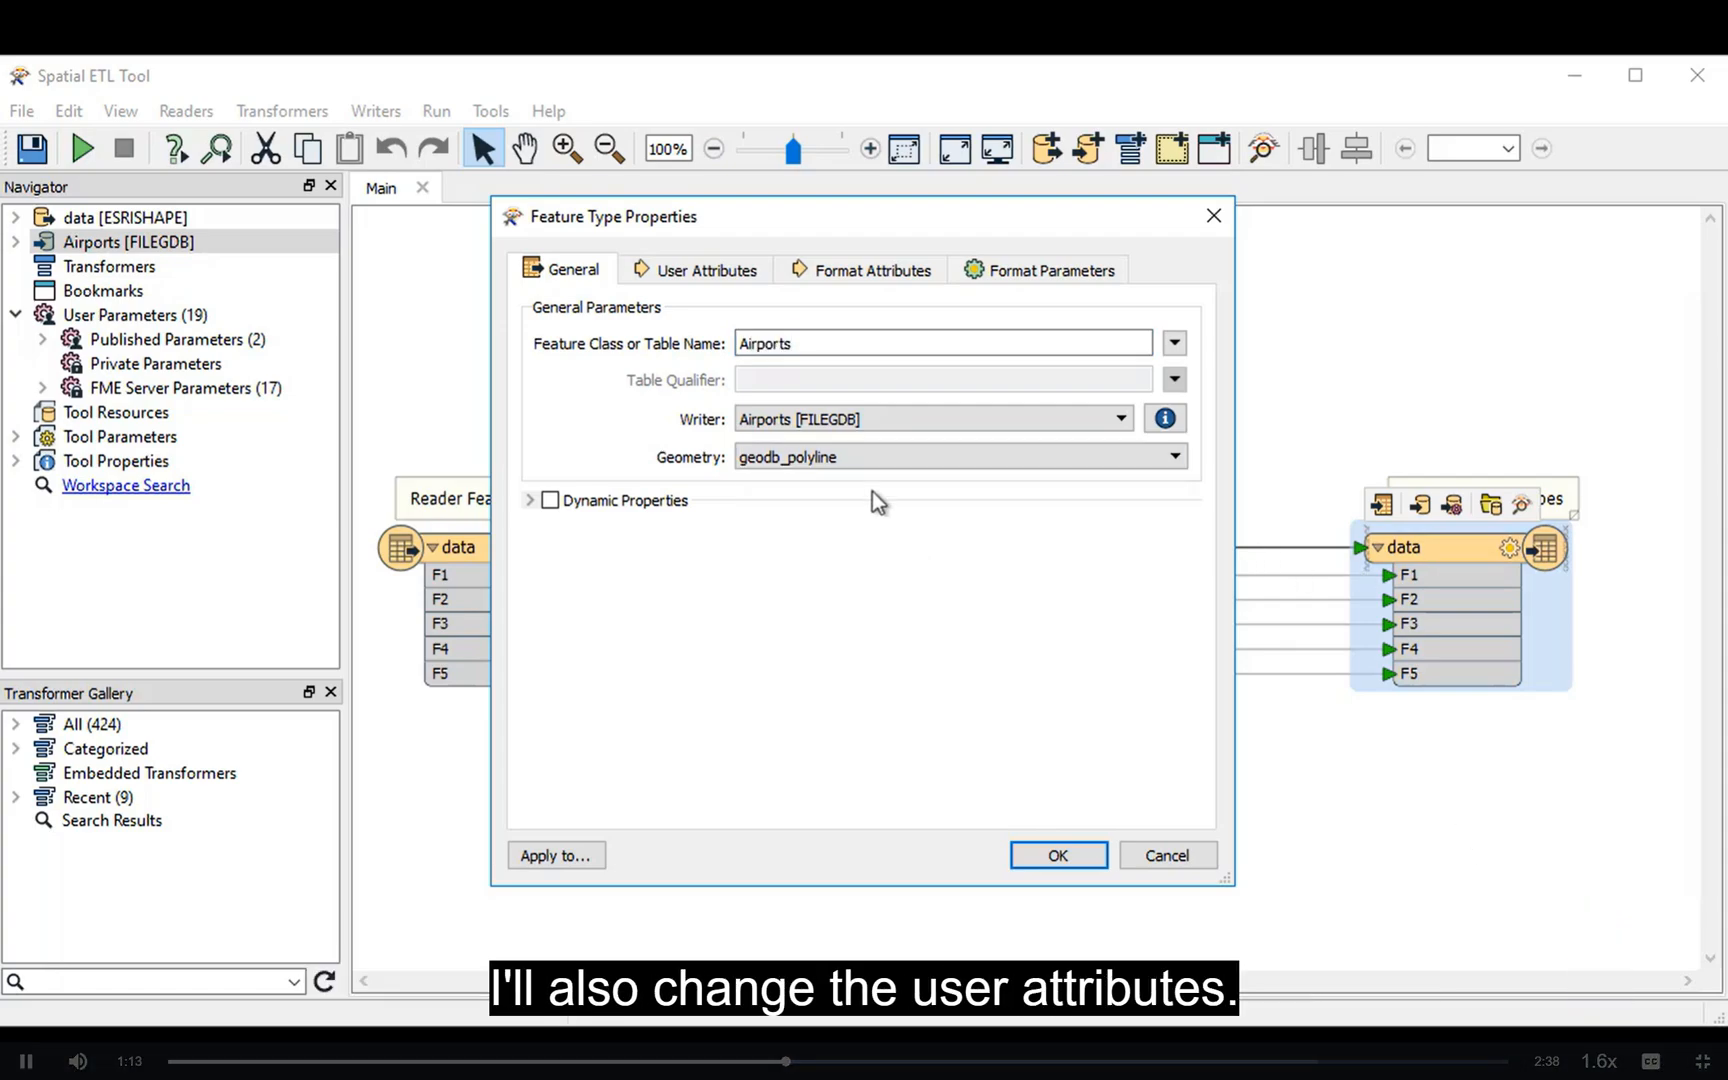
Step: Rename the writer's user attributes F1 to NAME and F2 to DATE, and set the DATE attribute's type to date
left_click(721, 274)
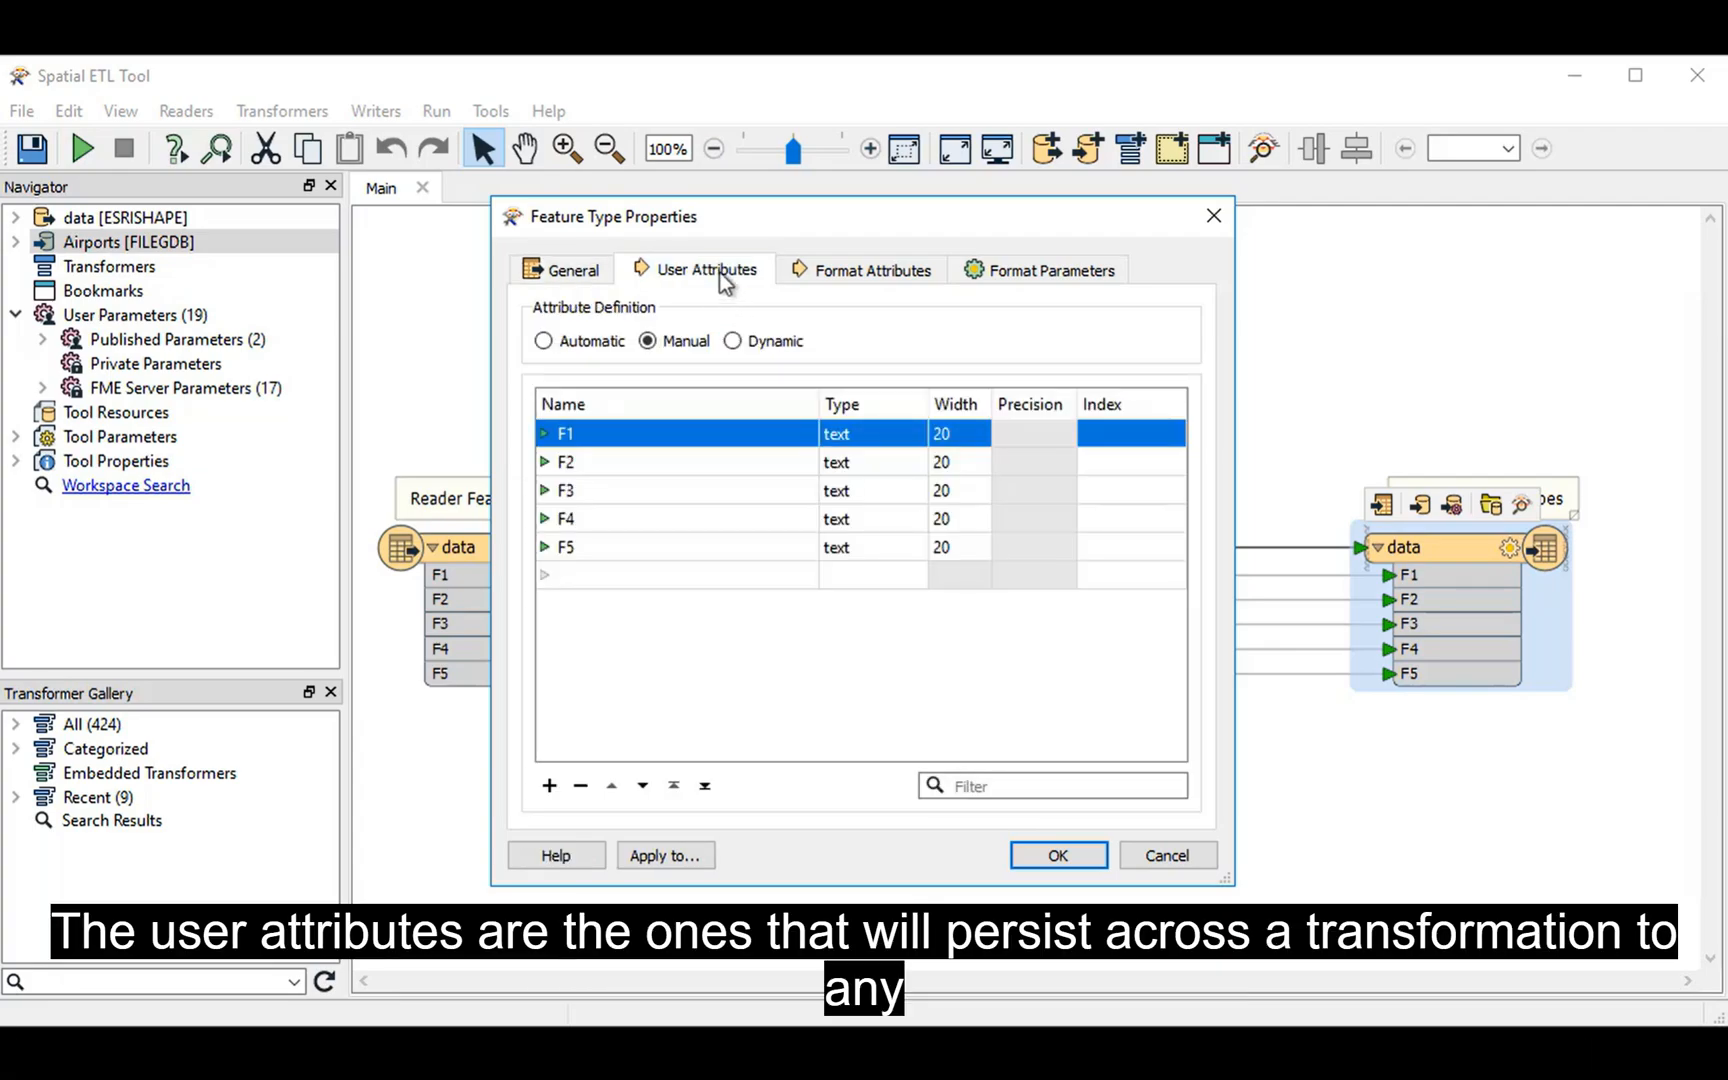
double_click(741, 436)
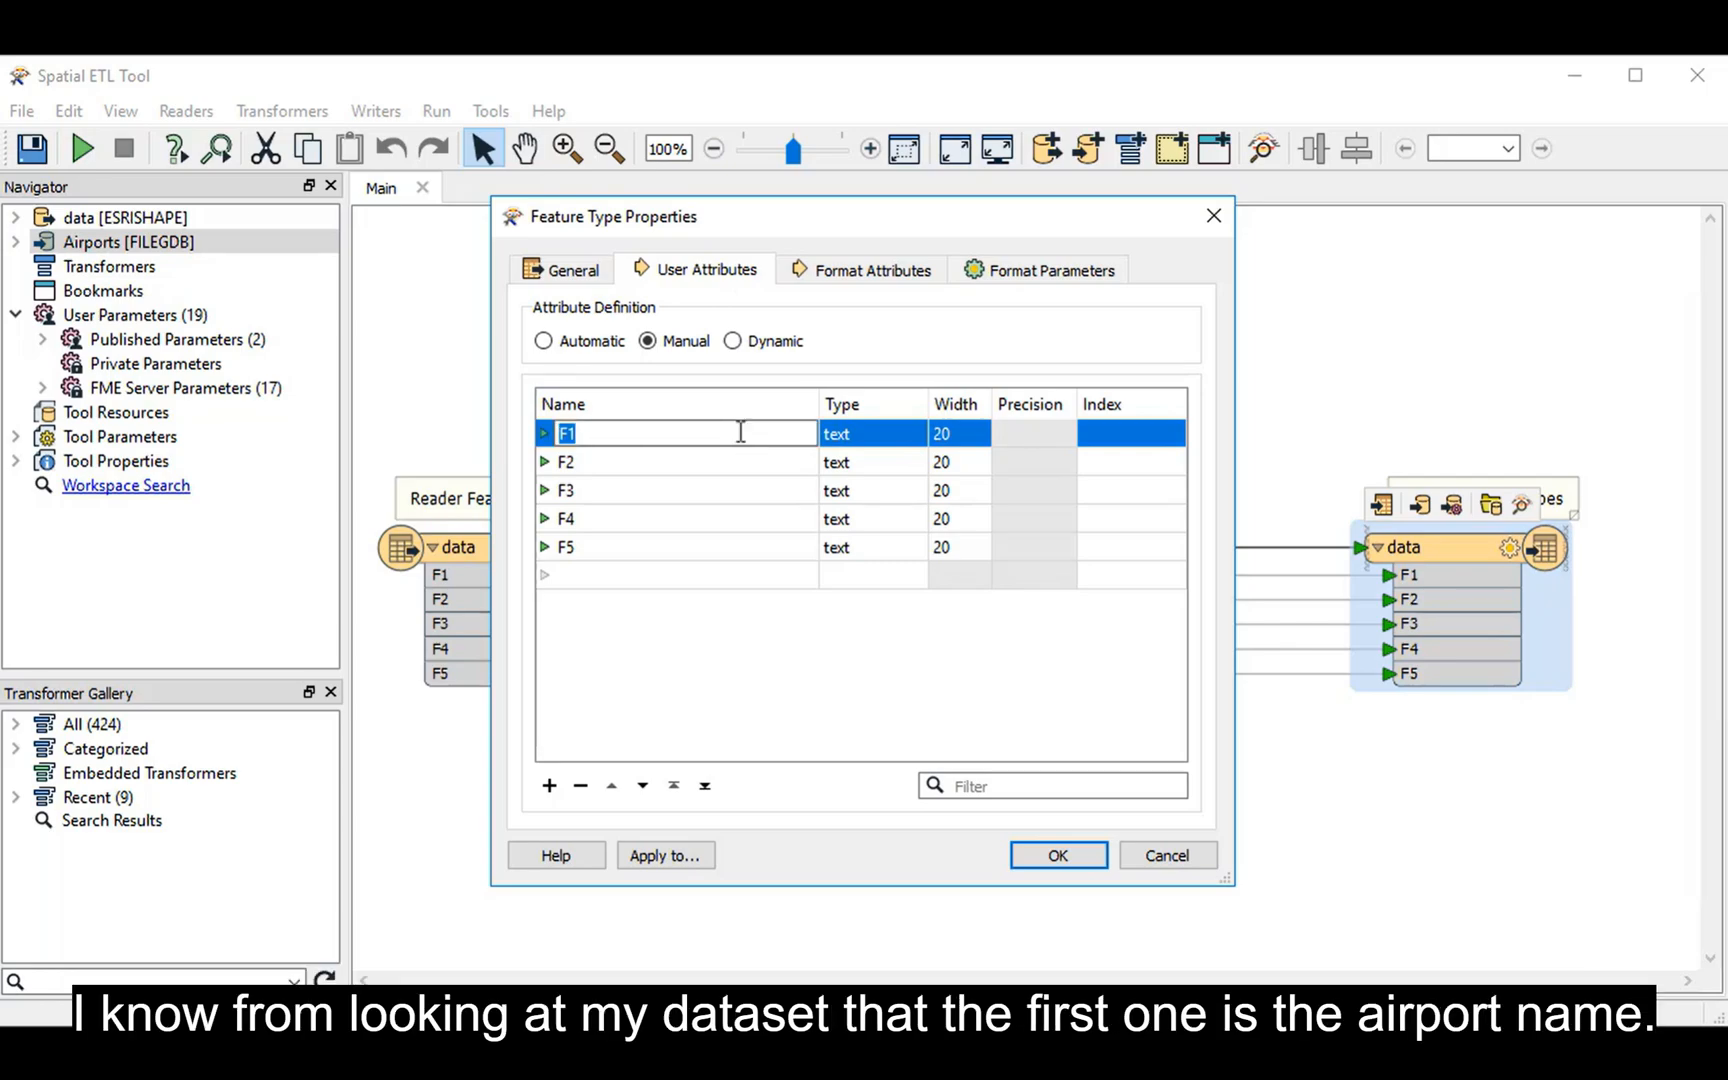
type("NAME")
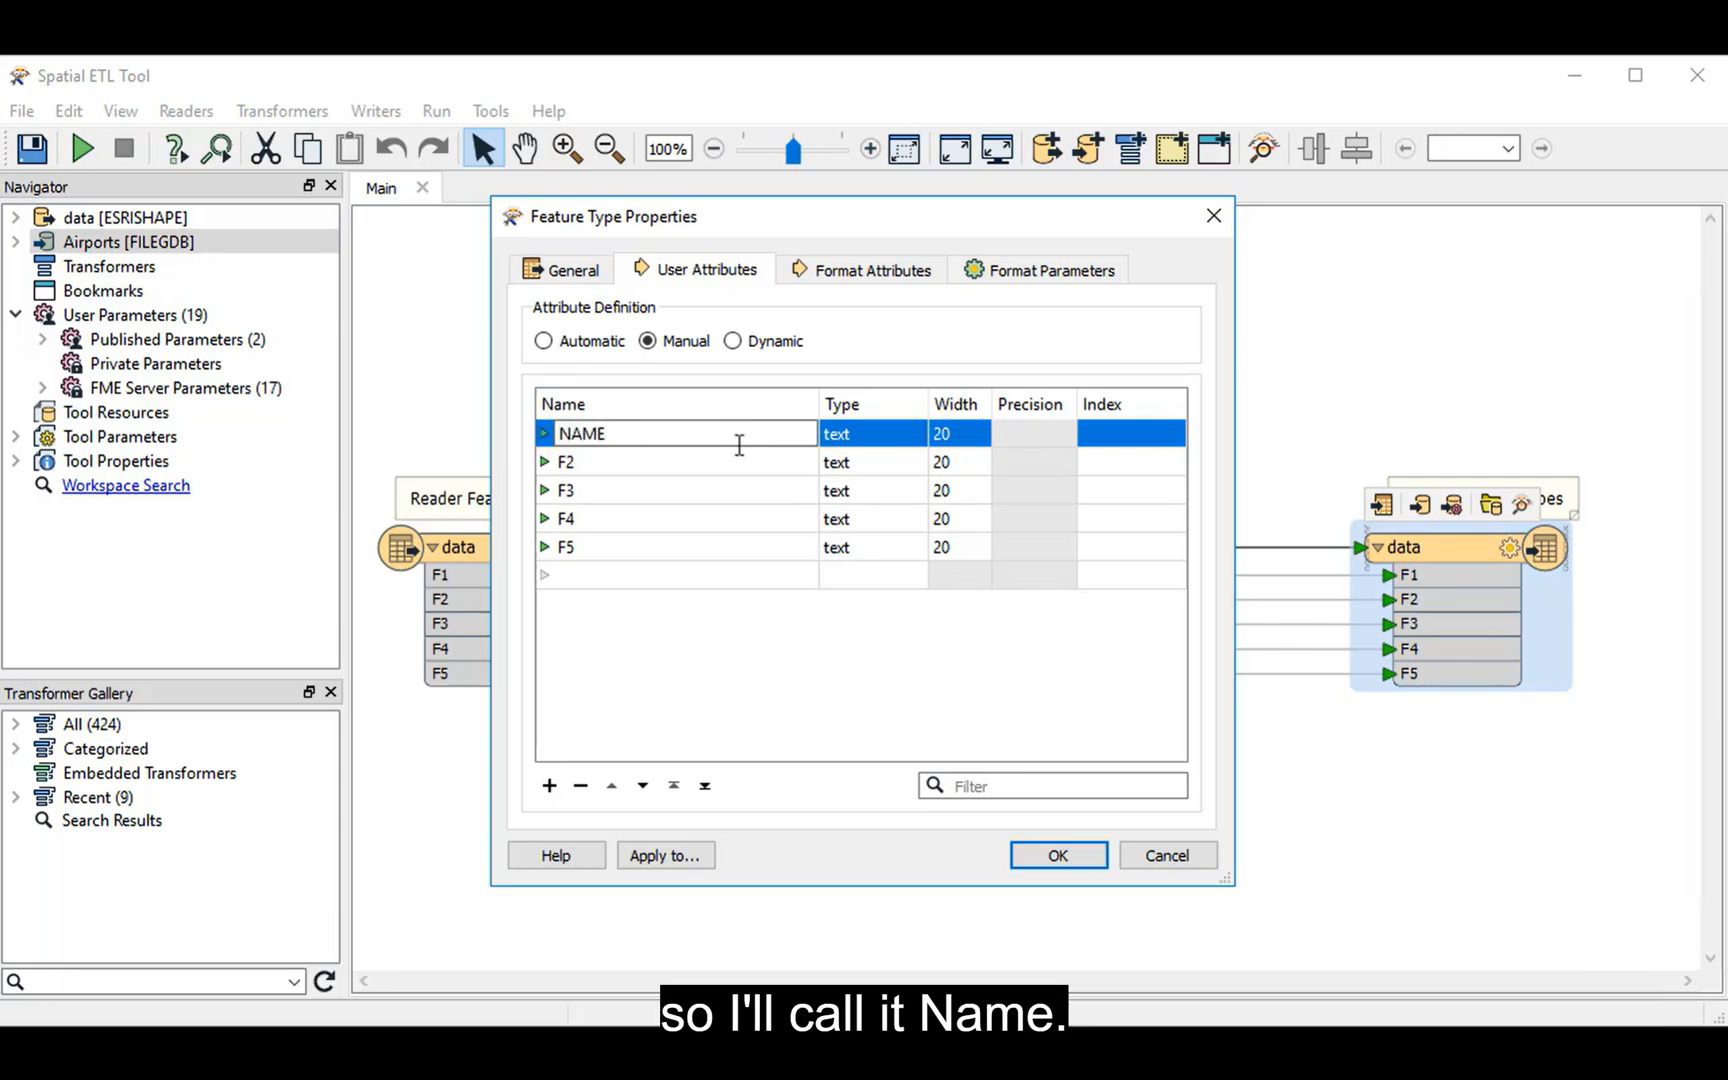
double_click(747, 464)
type("DATE")
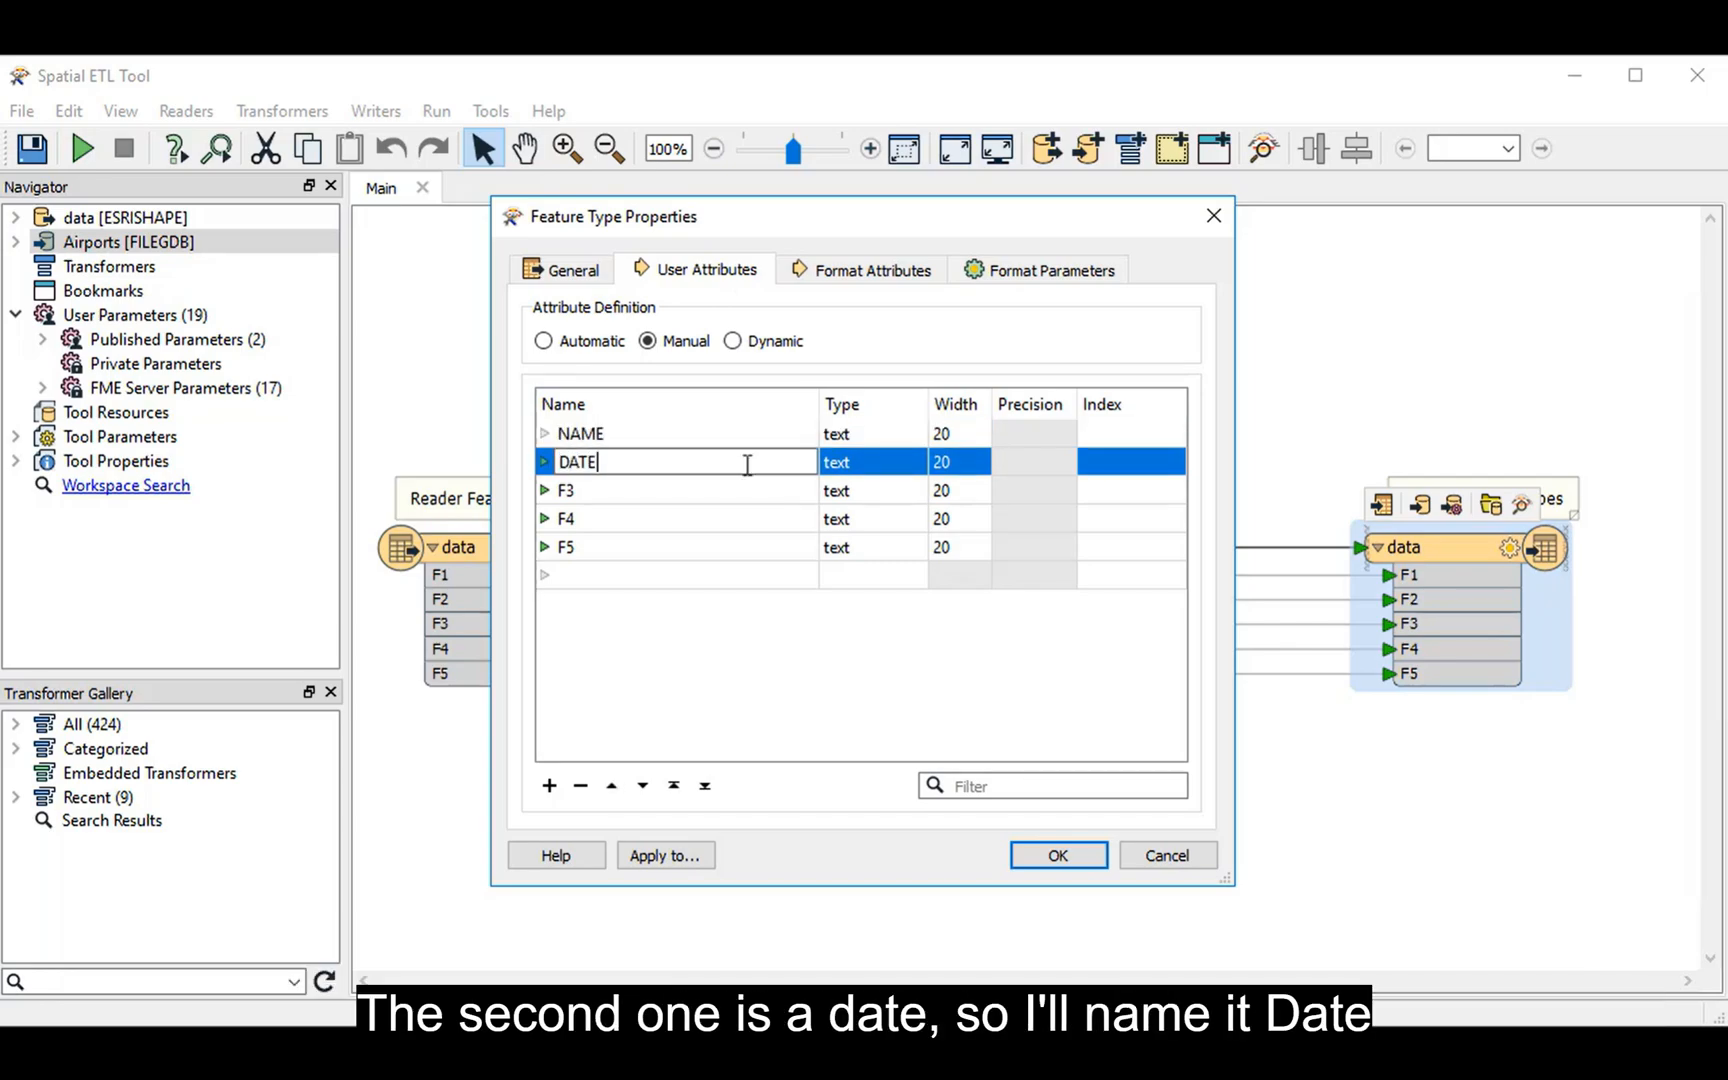
left_click(891, 463)
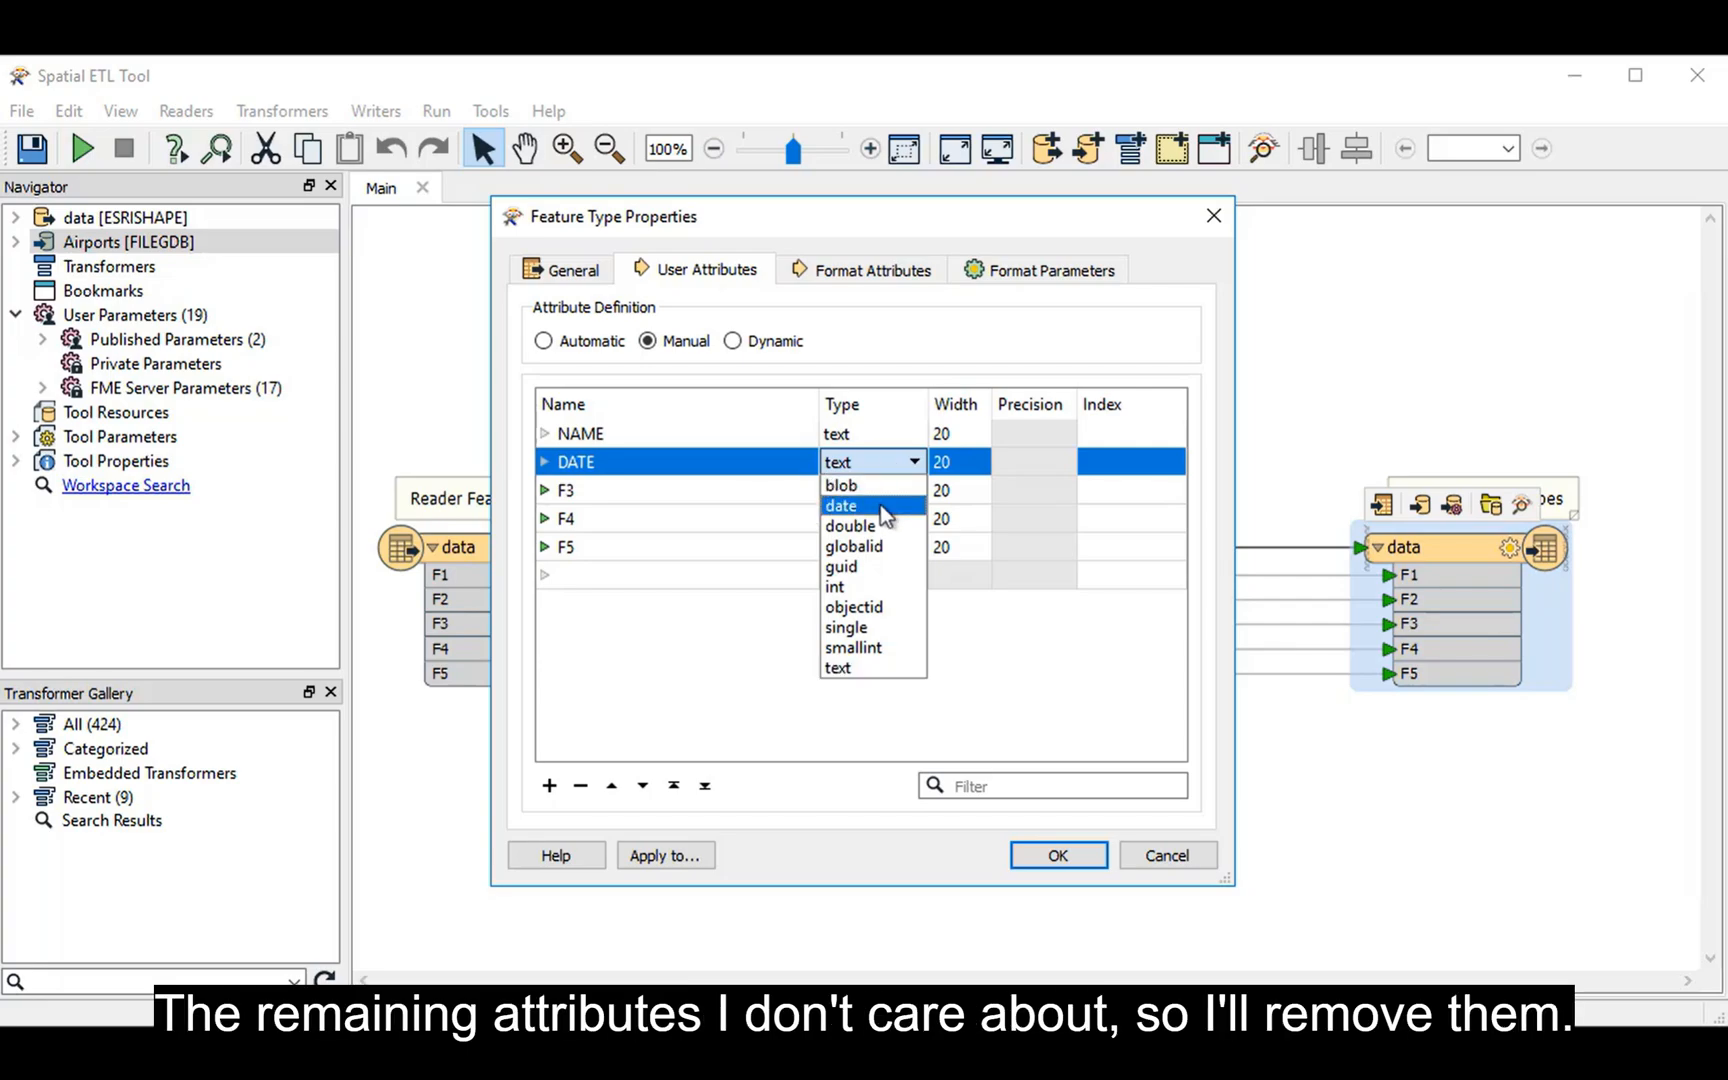
left_click(841, 505)
Step: Remove the F3, F4 and F5 attributes from the Airports writer feature type and apply the schema changes
left_click(741, 492)
left_click(582, 787)
left_click(582, 787)
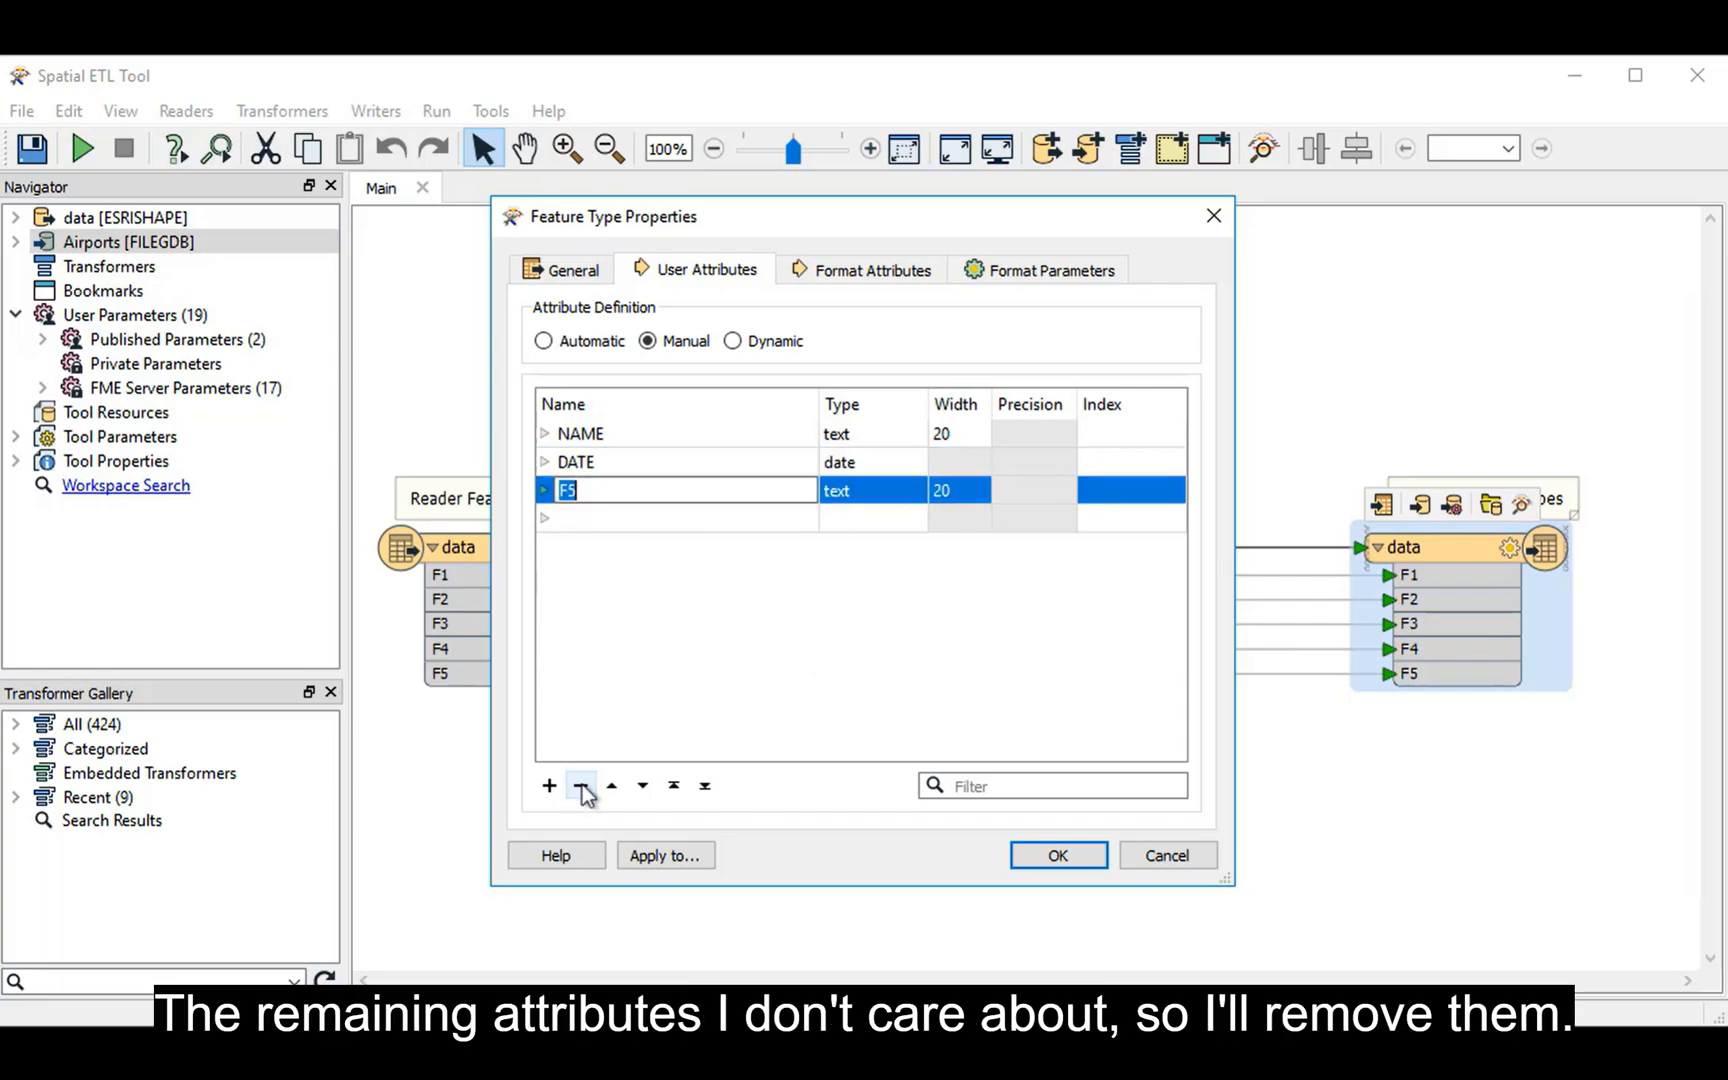
left_click(582, 787)
left_click(1052, 860)
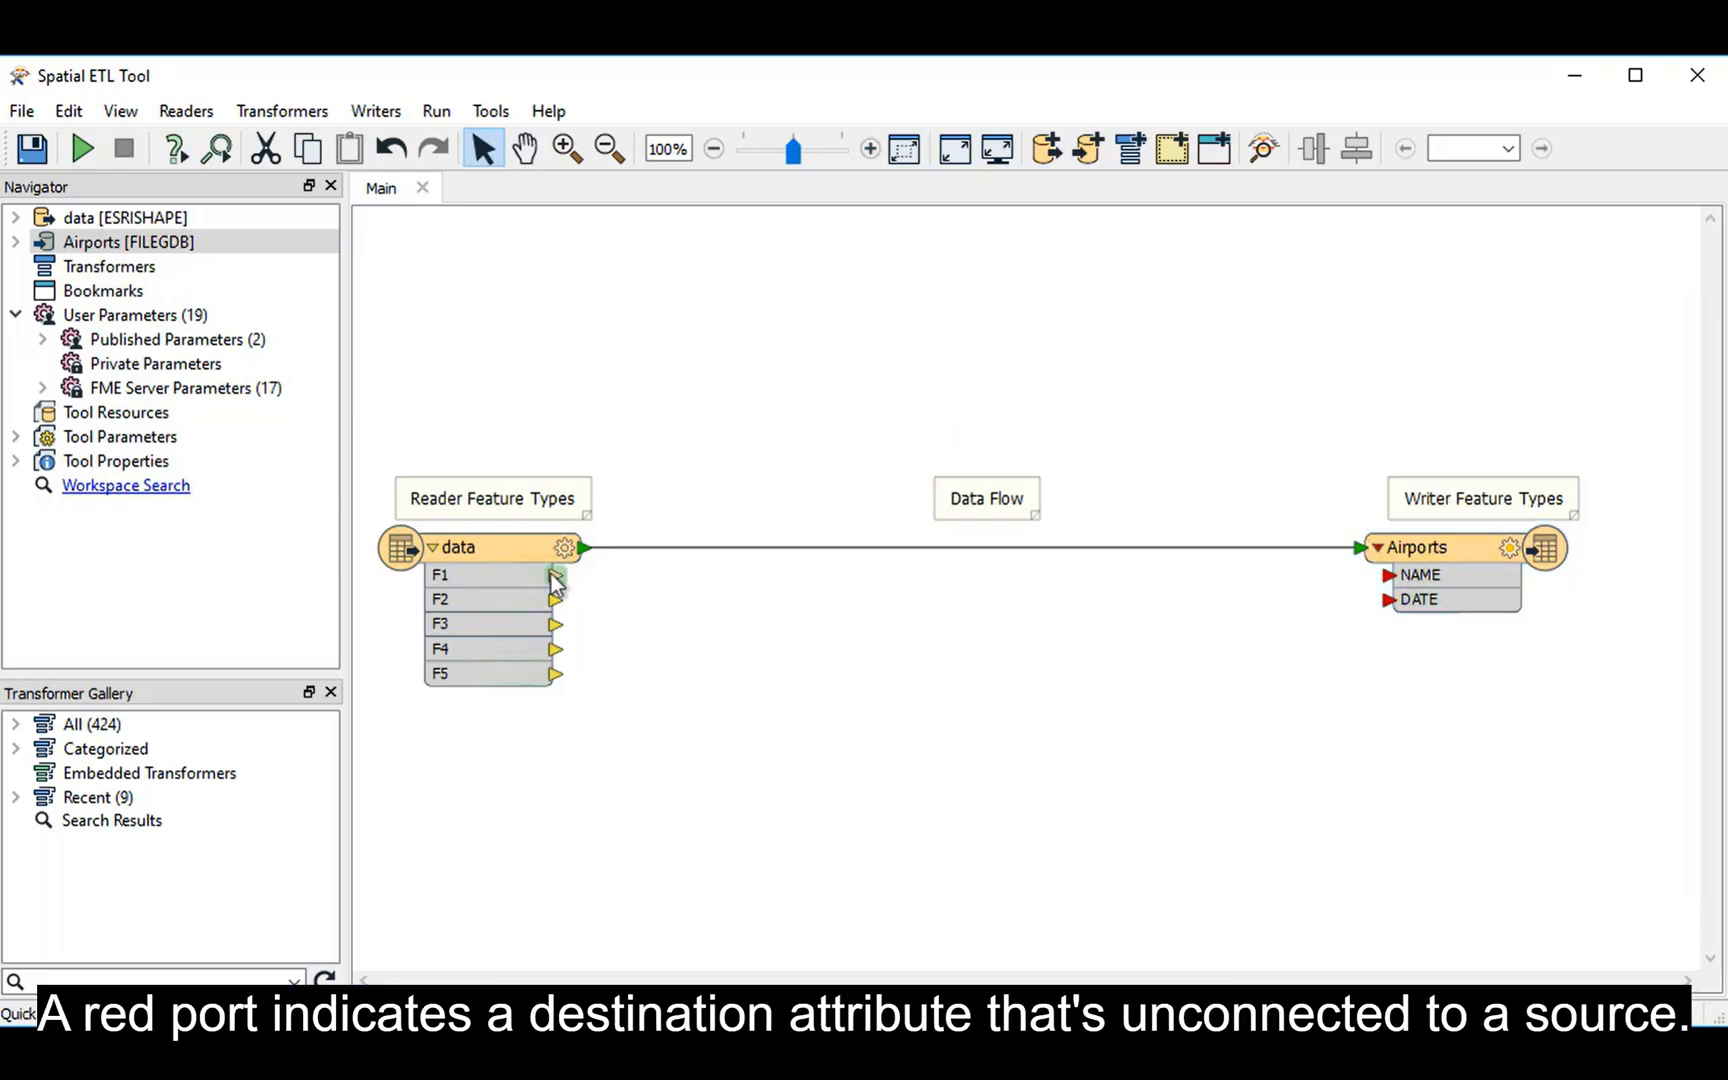
Step: Connect F1 to NAME and F2 to DATE, and insert a DateFormatter transformer between the data reader and the Airports writer
left_click_drag(556, 575, 1393, 578)
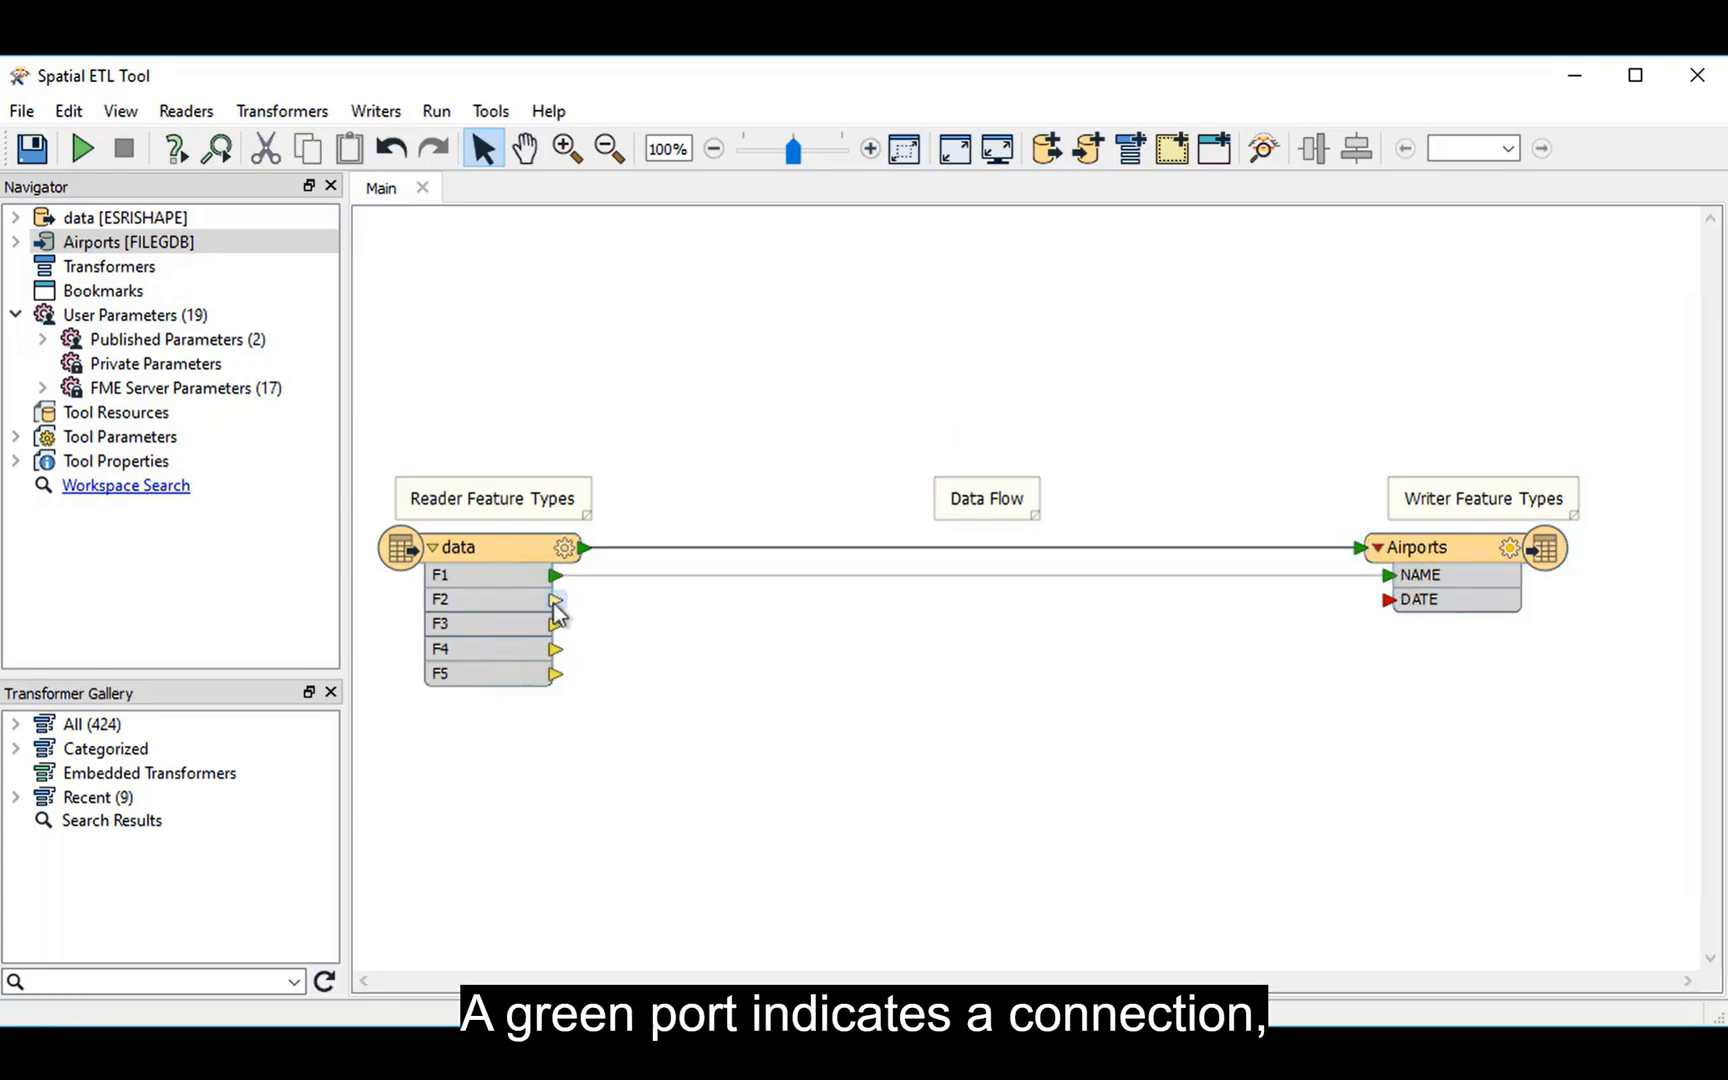
left_click_drag(555, 600, 1390, 600)
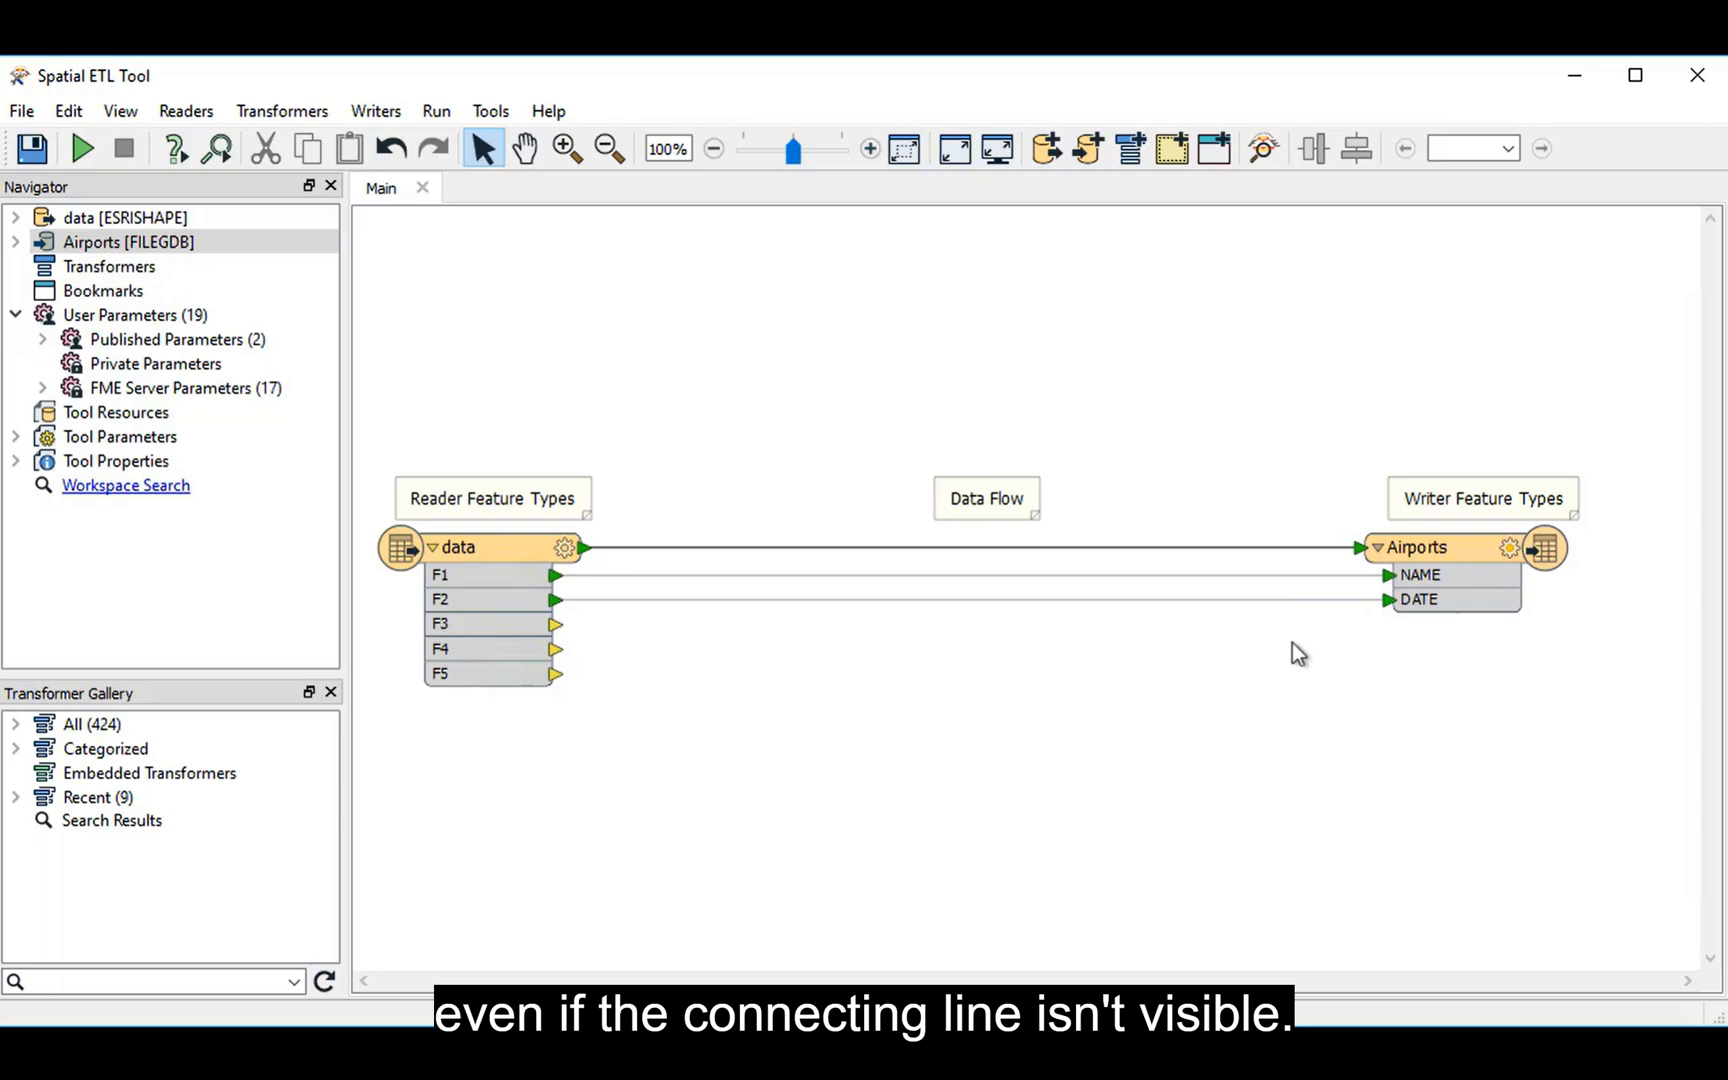
left_click(976, 548)
type("datef")
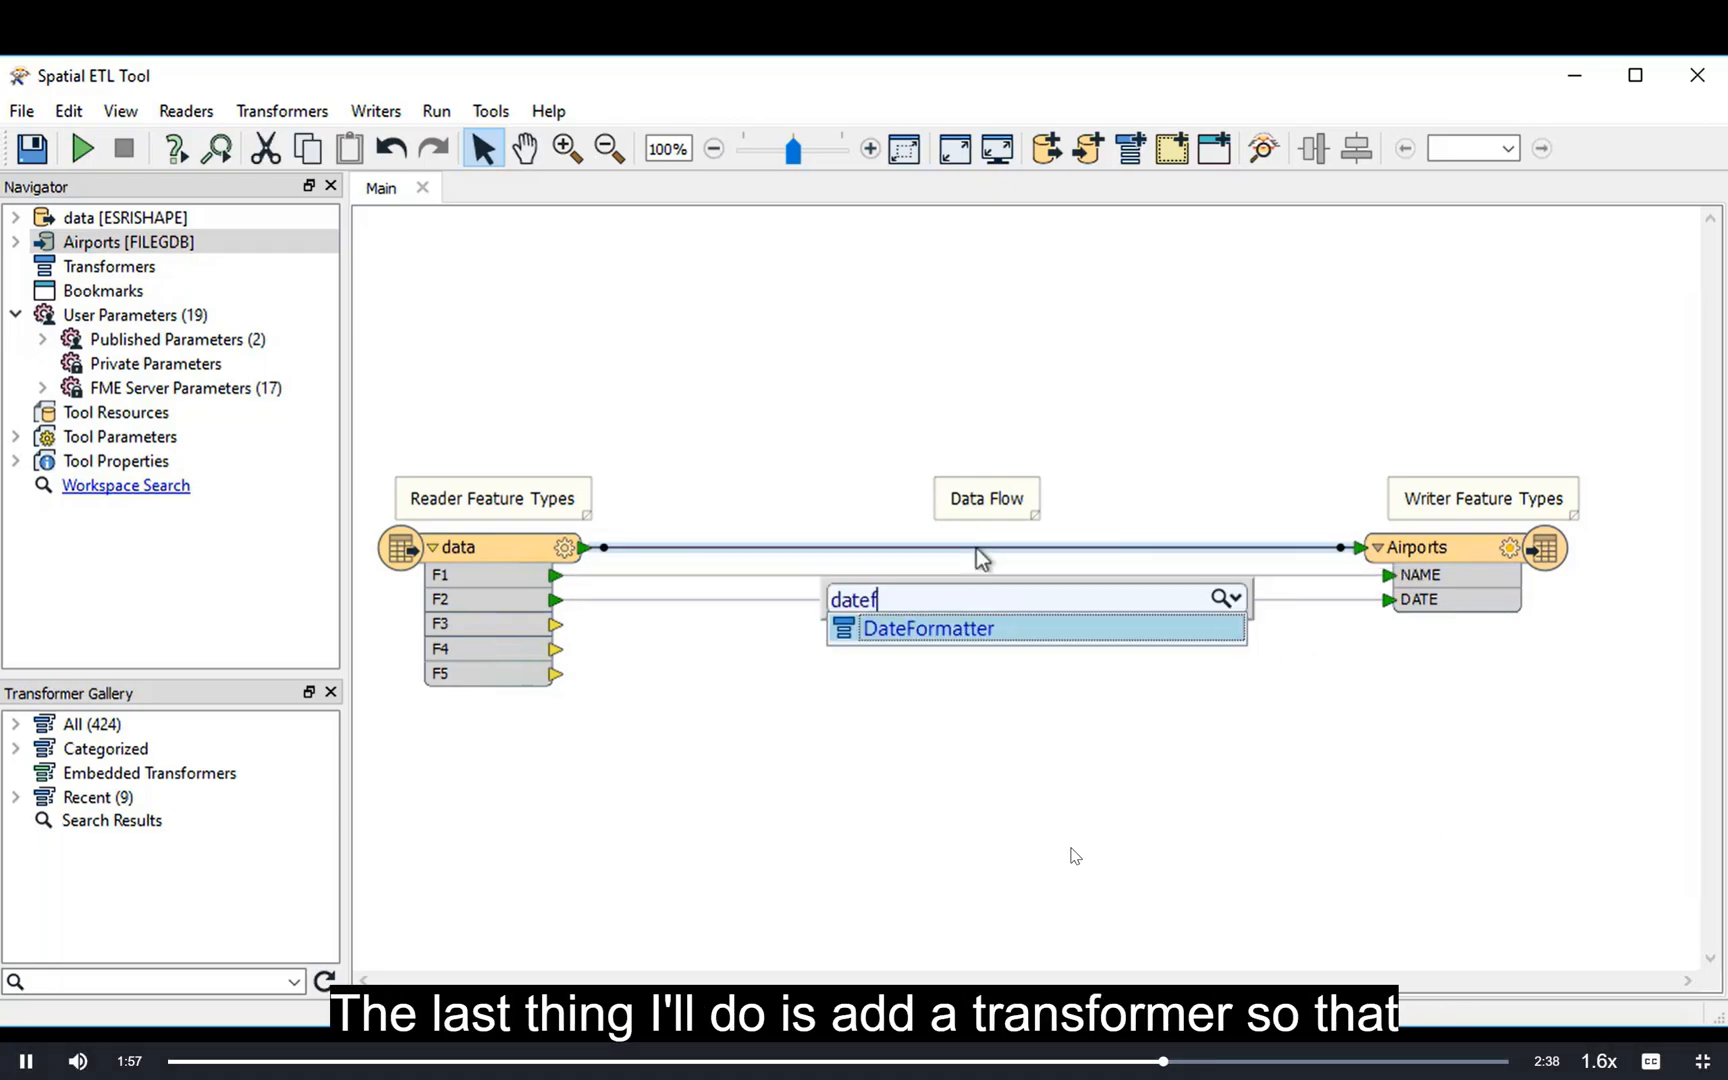
key("Return")
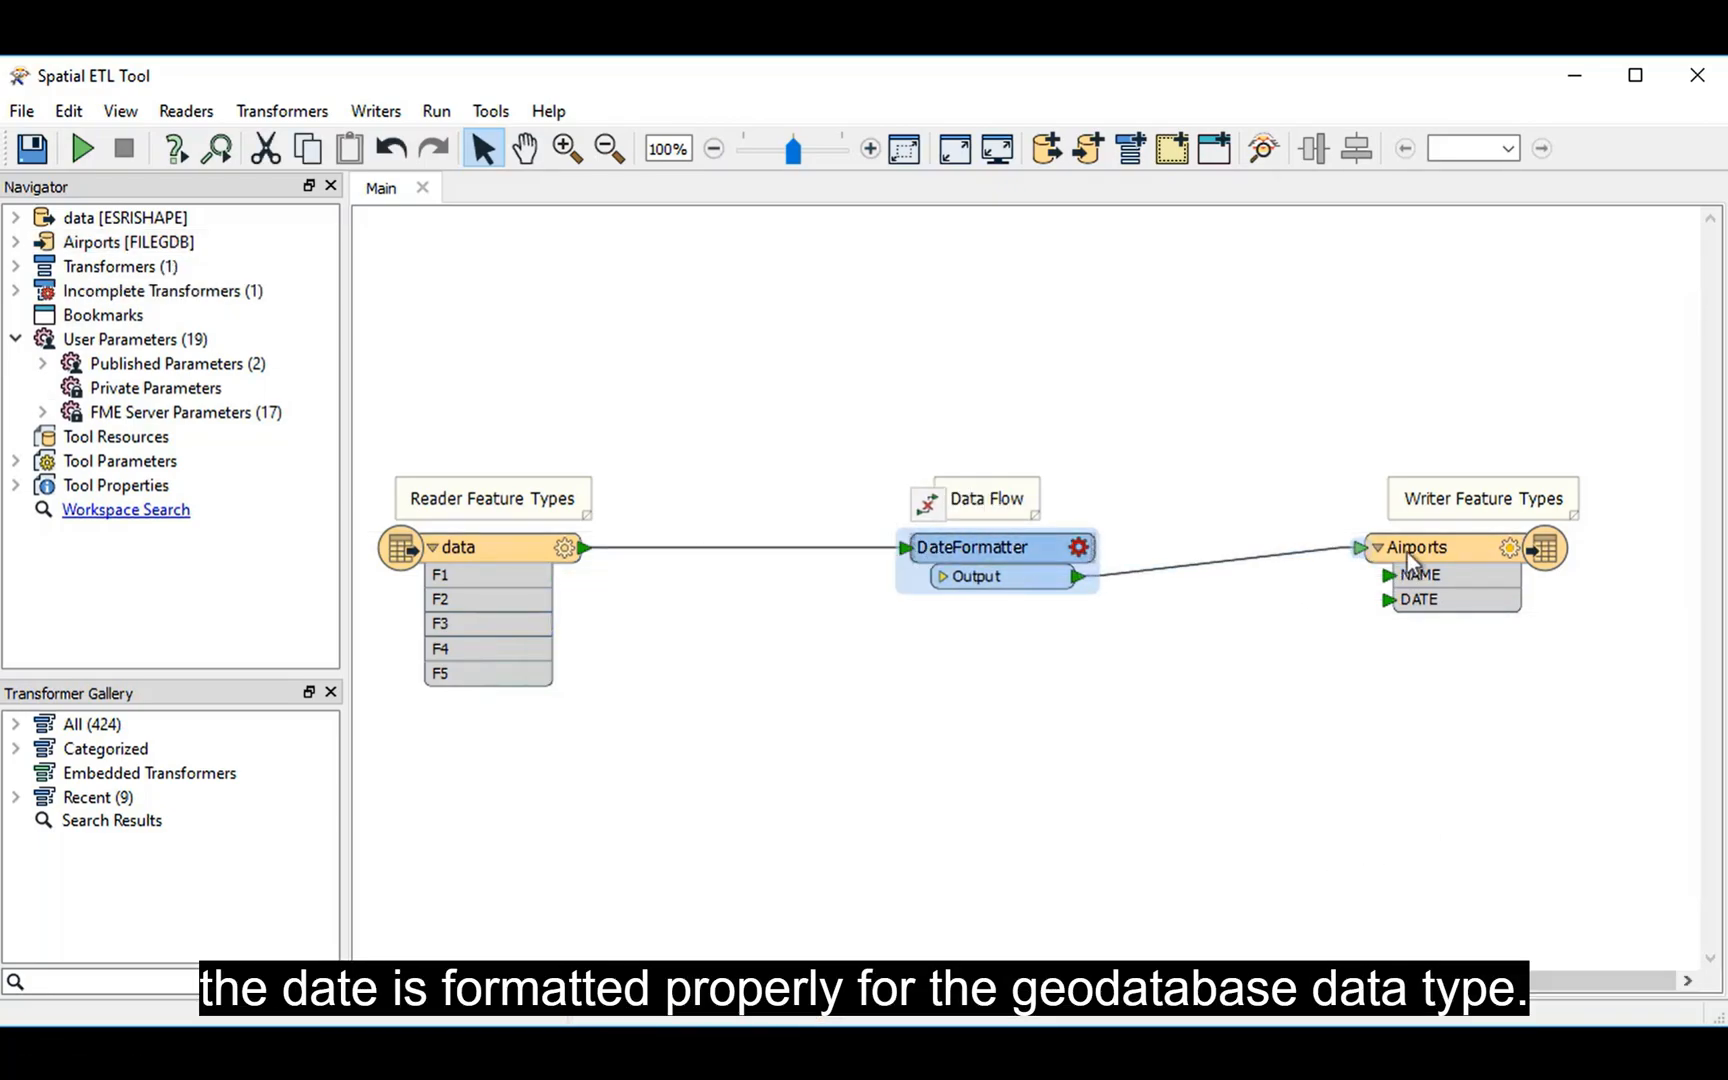
left_click_drag(1407, 552, 1417, 579)
Step: Configure the DateFormatter for attribute F2 with source format Unknown - Automatic Detection and a year, month, day destination format
double_click(999, 547)
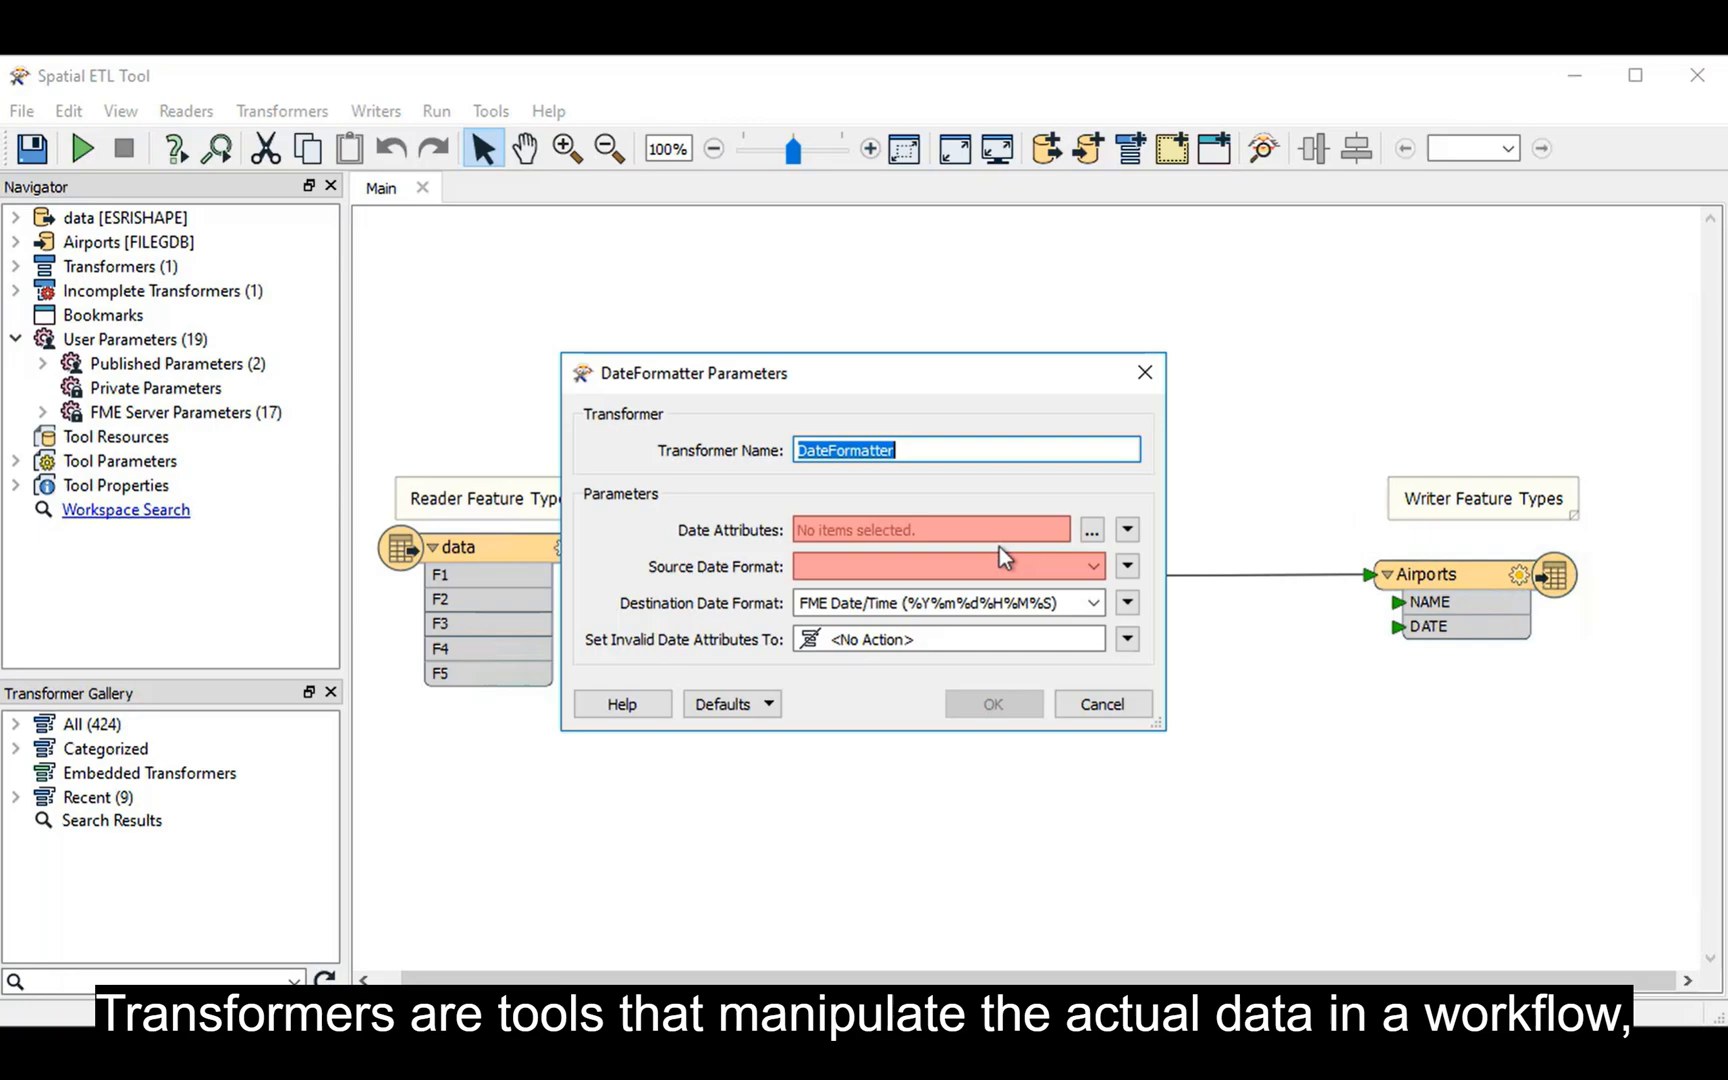
left_click(1091, 530)
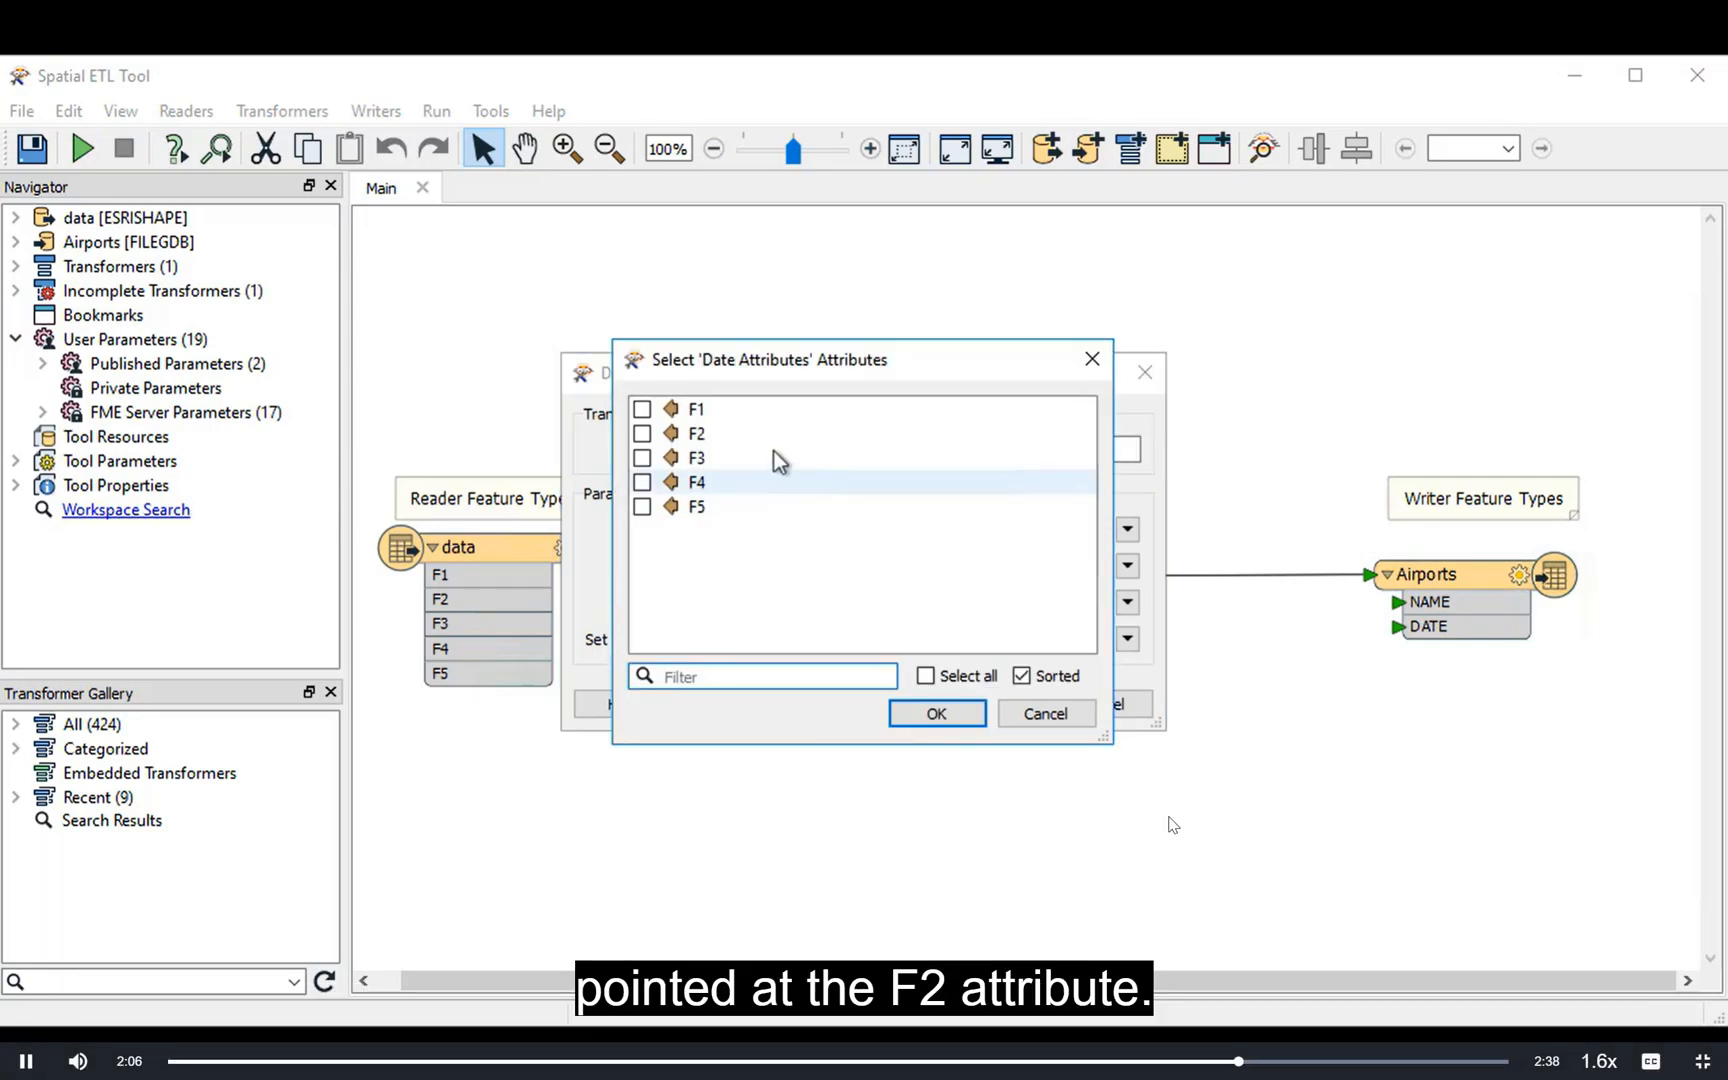
left_click(749, 440)
left_click(953, 718)
left_click(1093, 567)
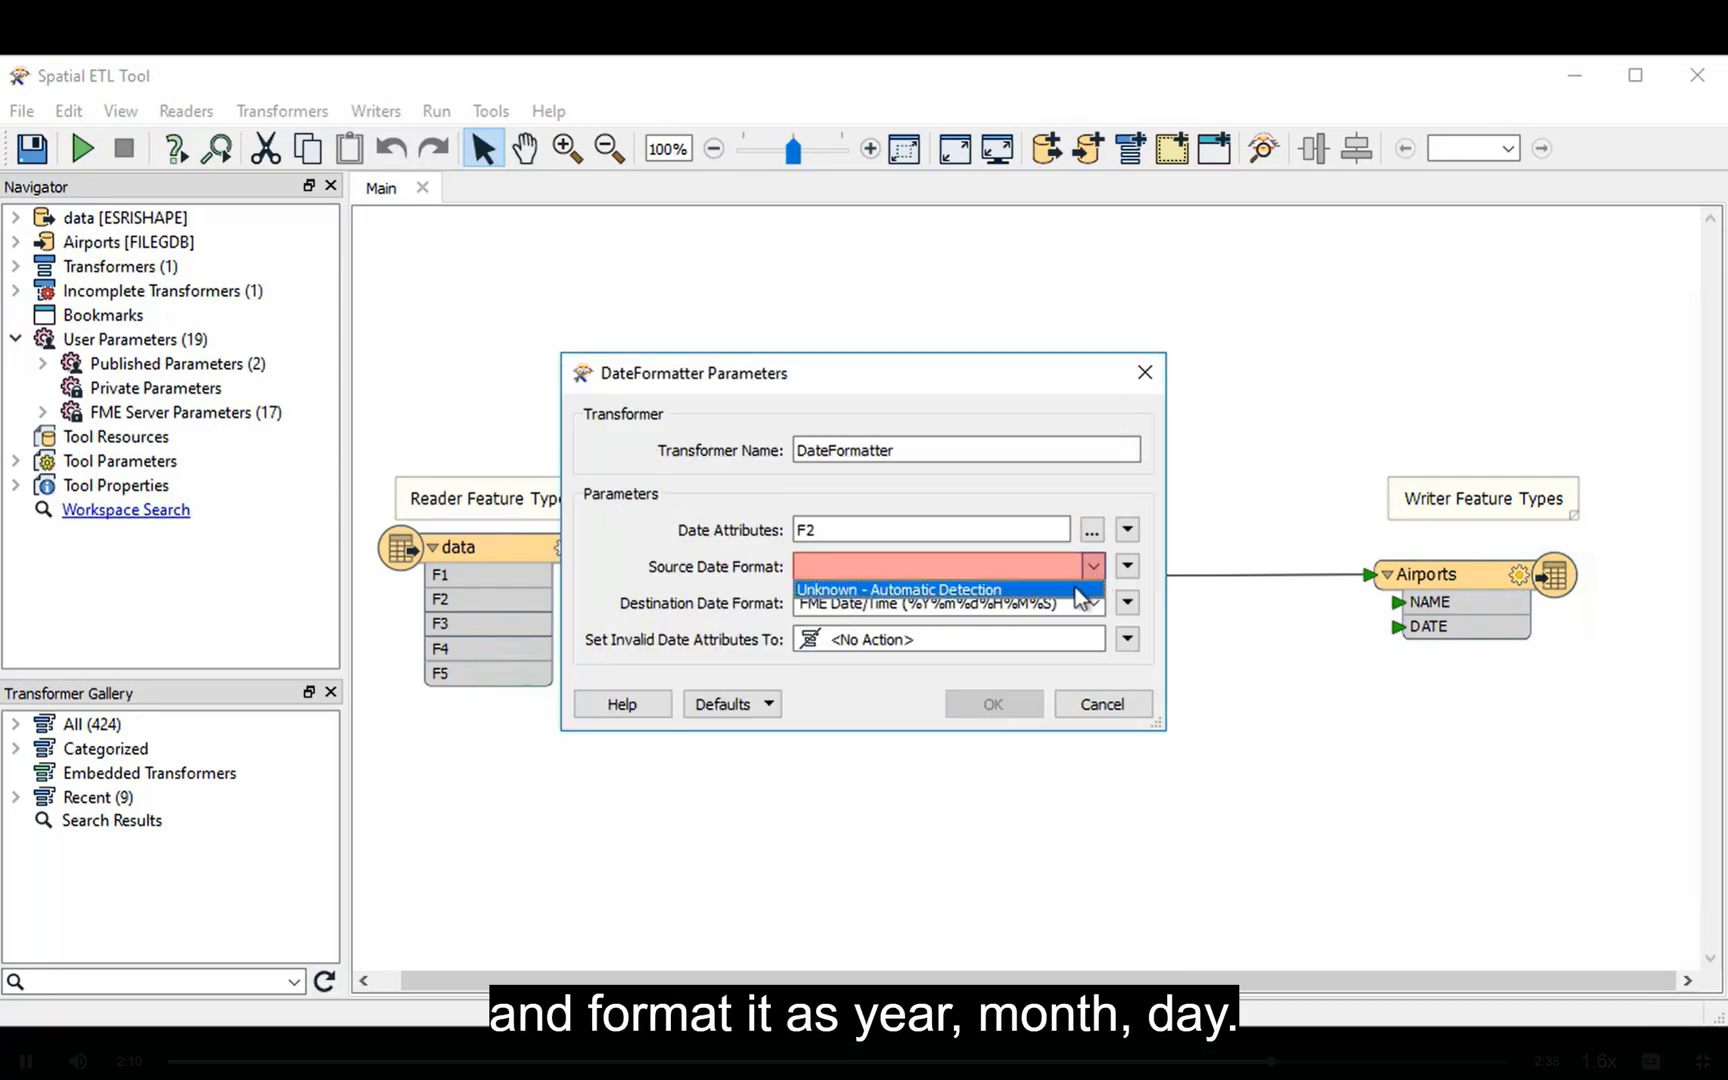
left_click(1078, 591)
left_click(1093, 602)
left_click(1095, 625)
left_click(993, 704)
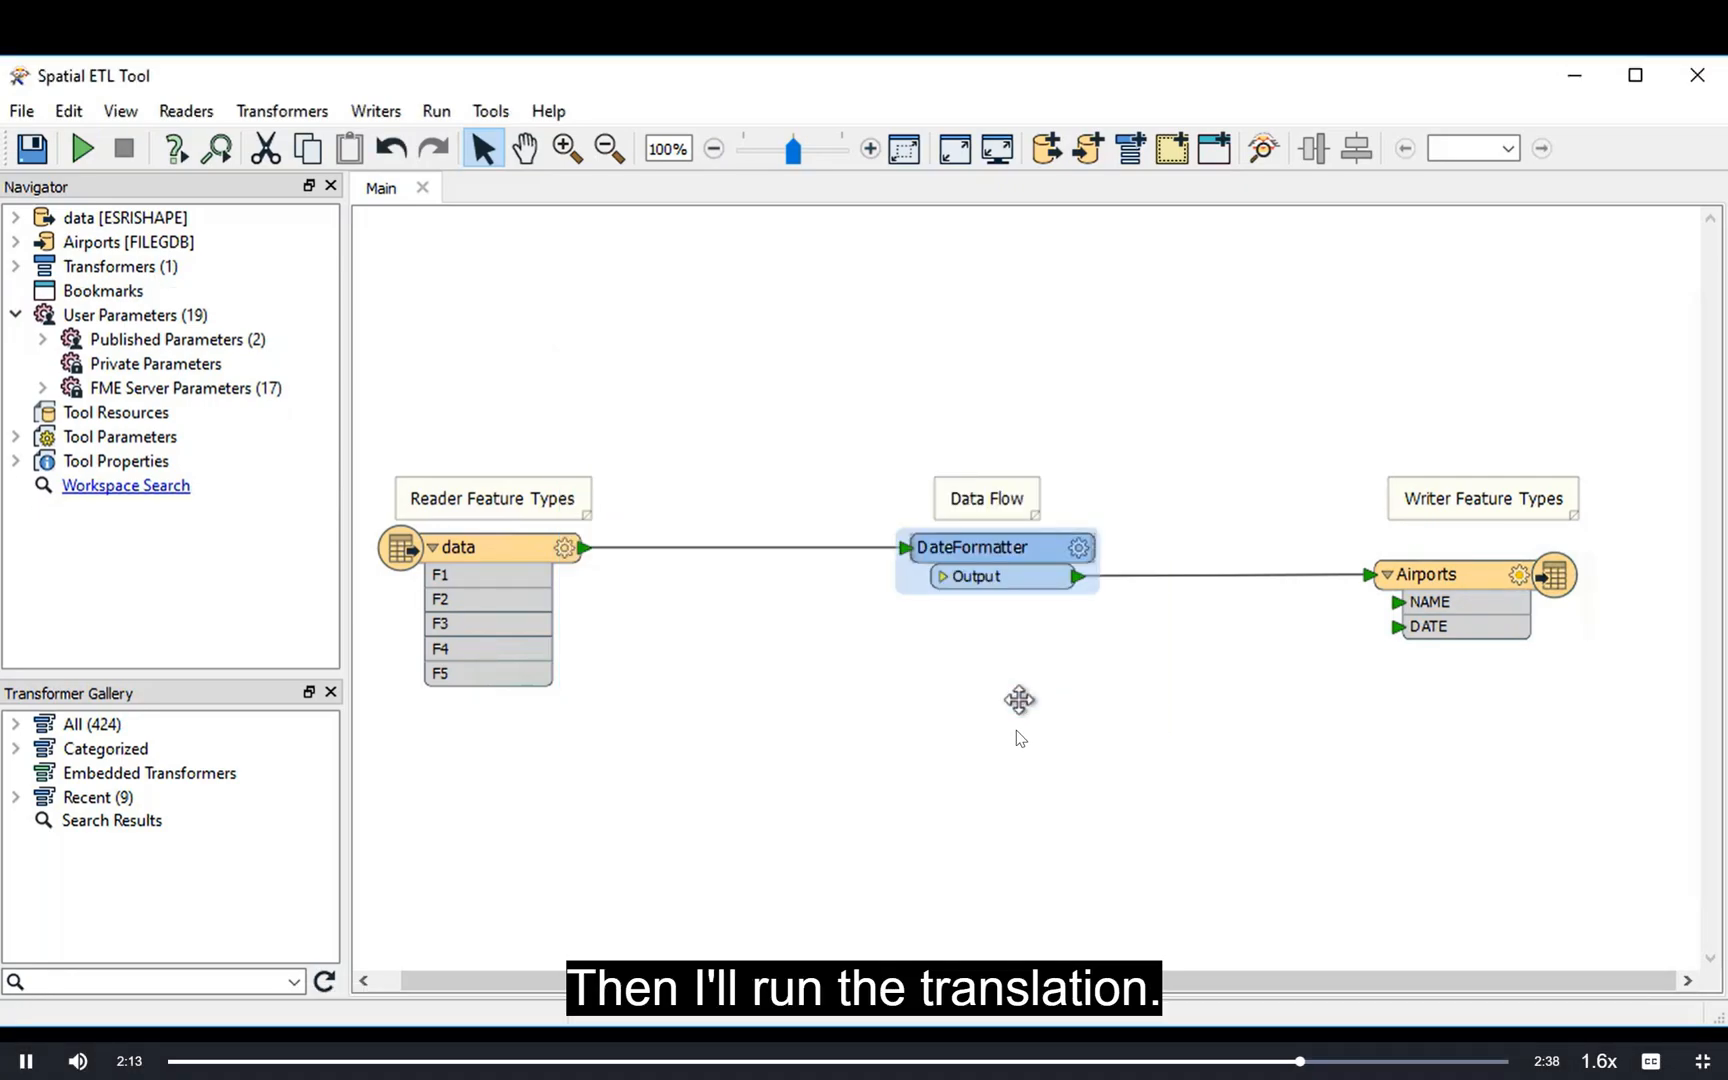
Step: Run the translation, inspect the Airports output in FME Data Inspector, and select its first table record
left_click(82, 150)
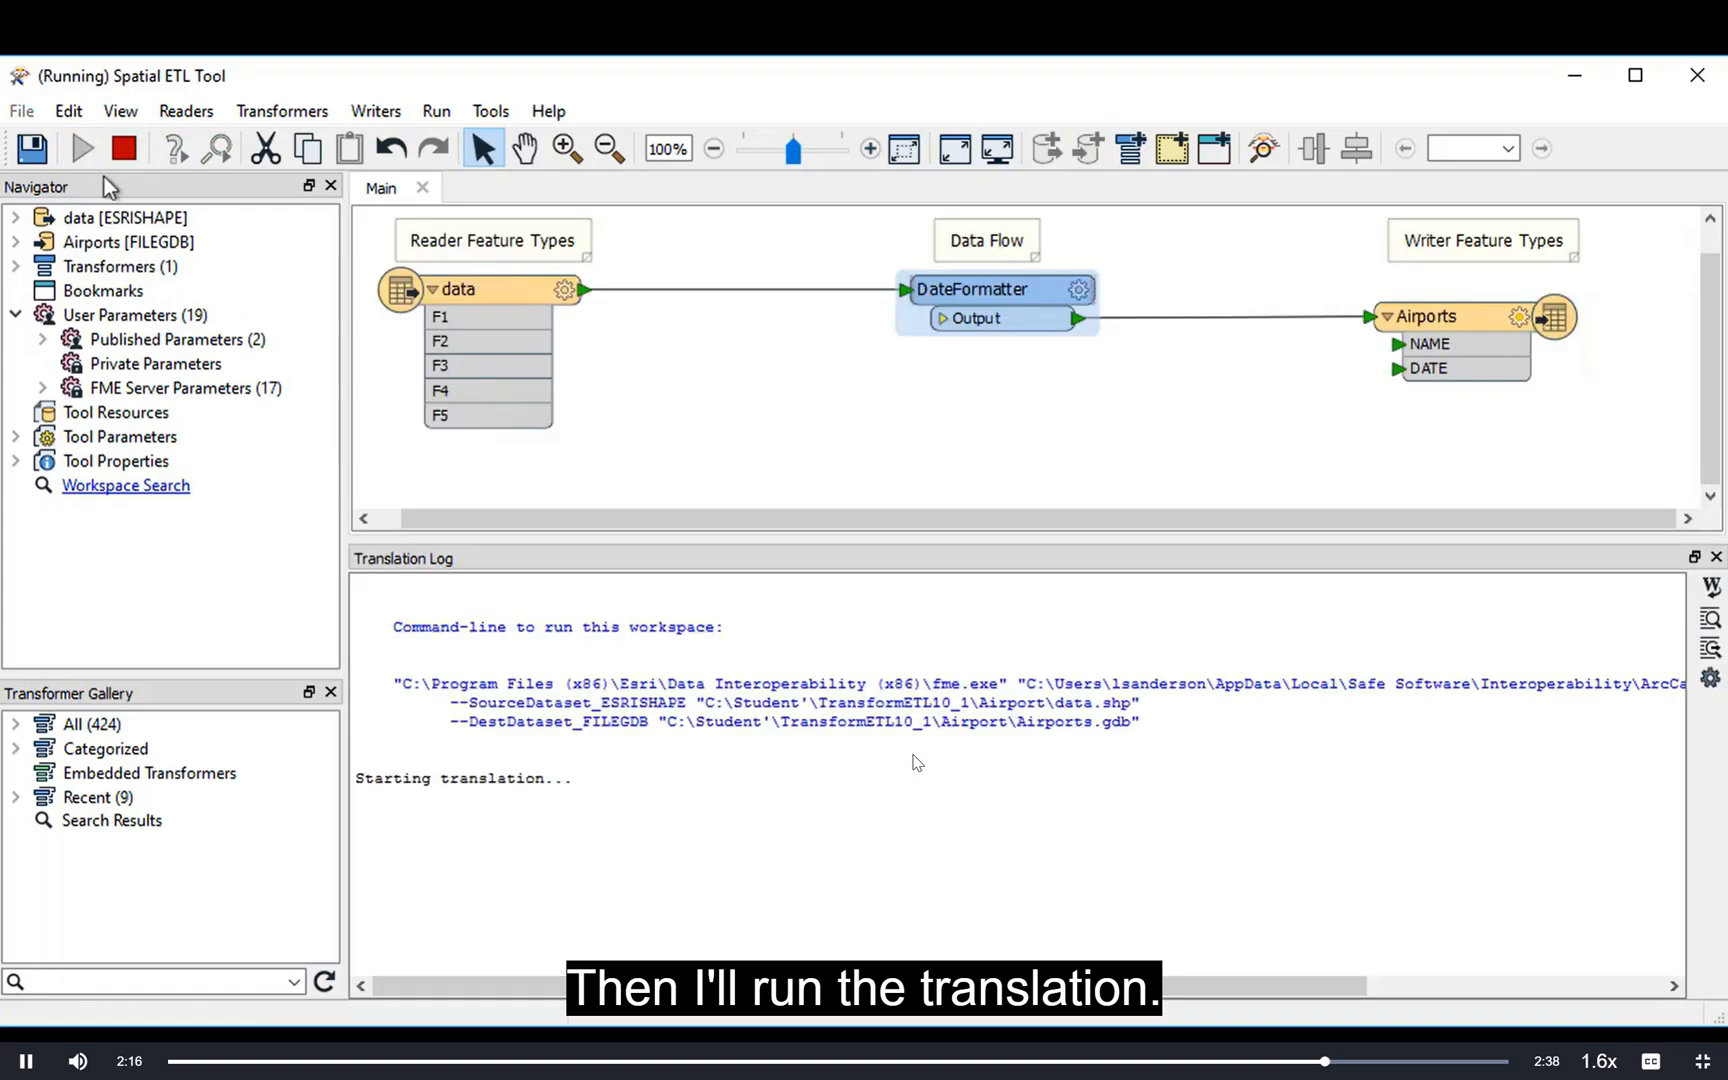
left_click(1450, 316)
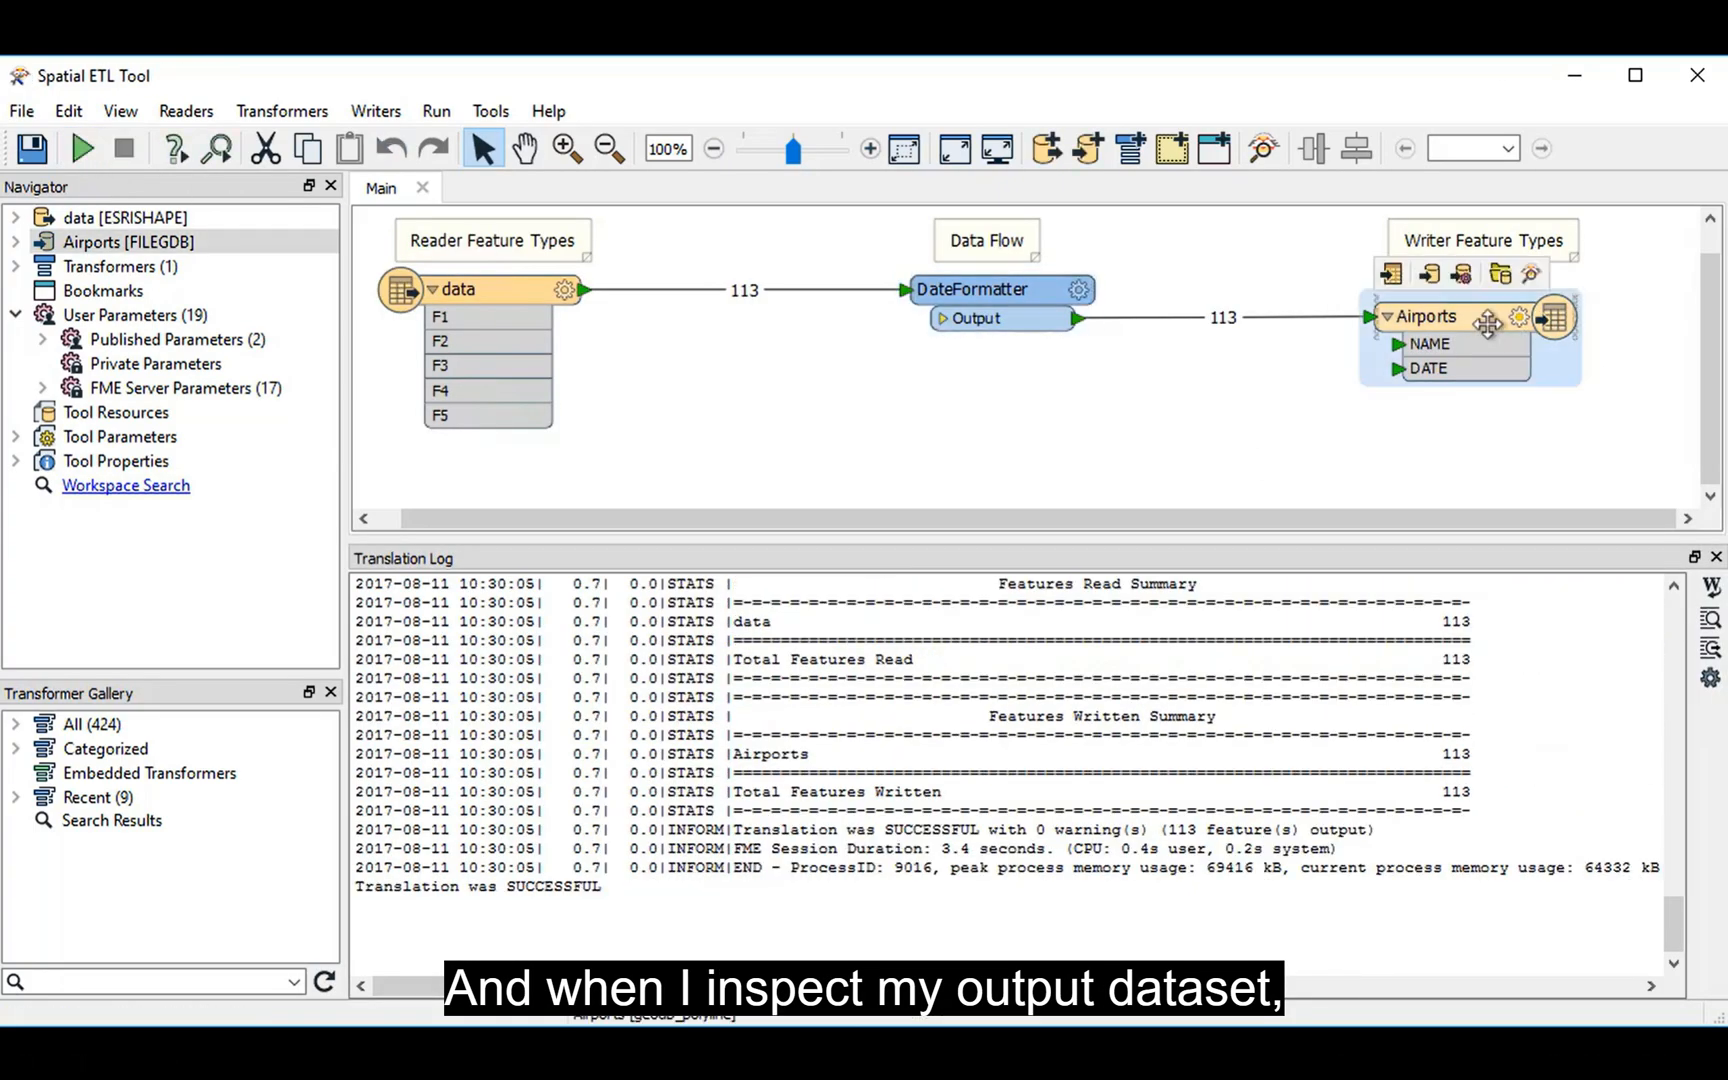
left_click(1533, 276)
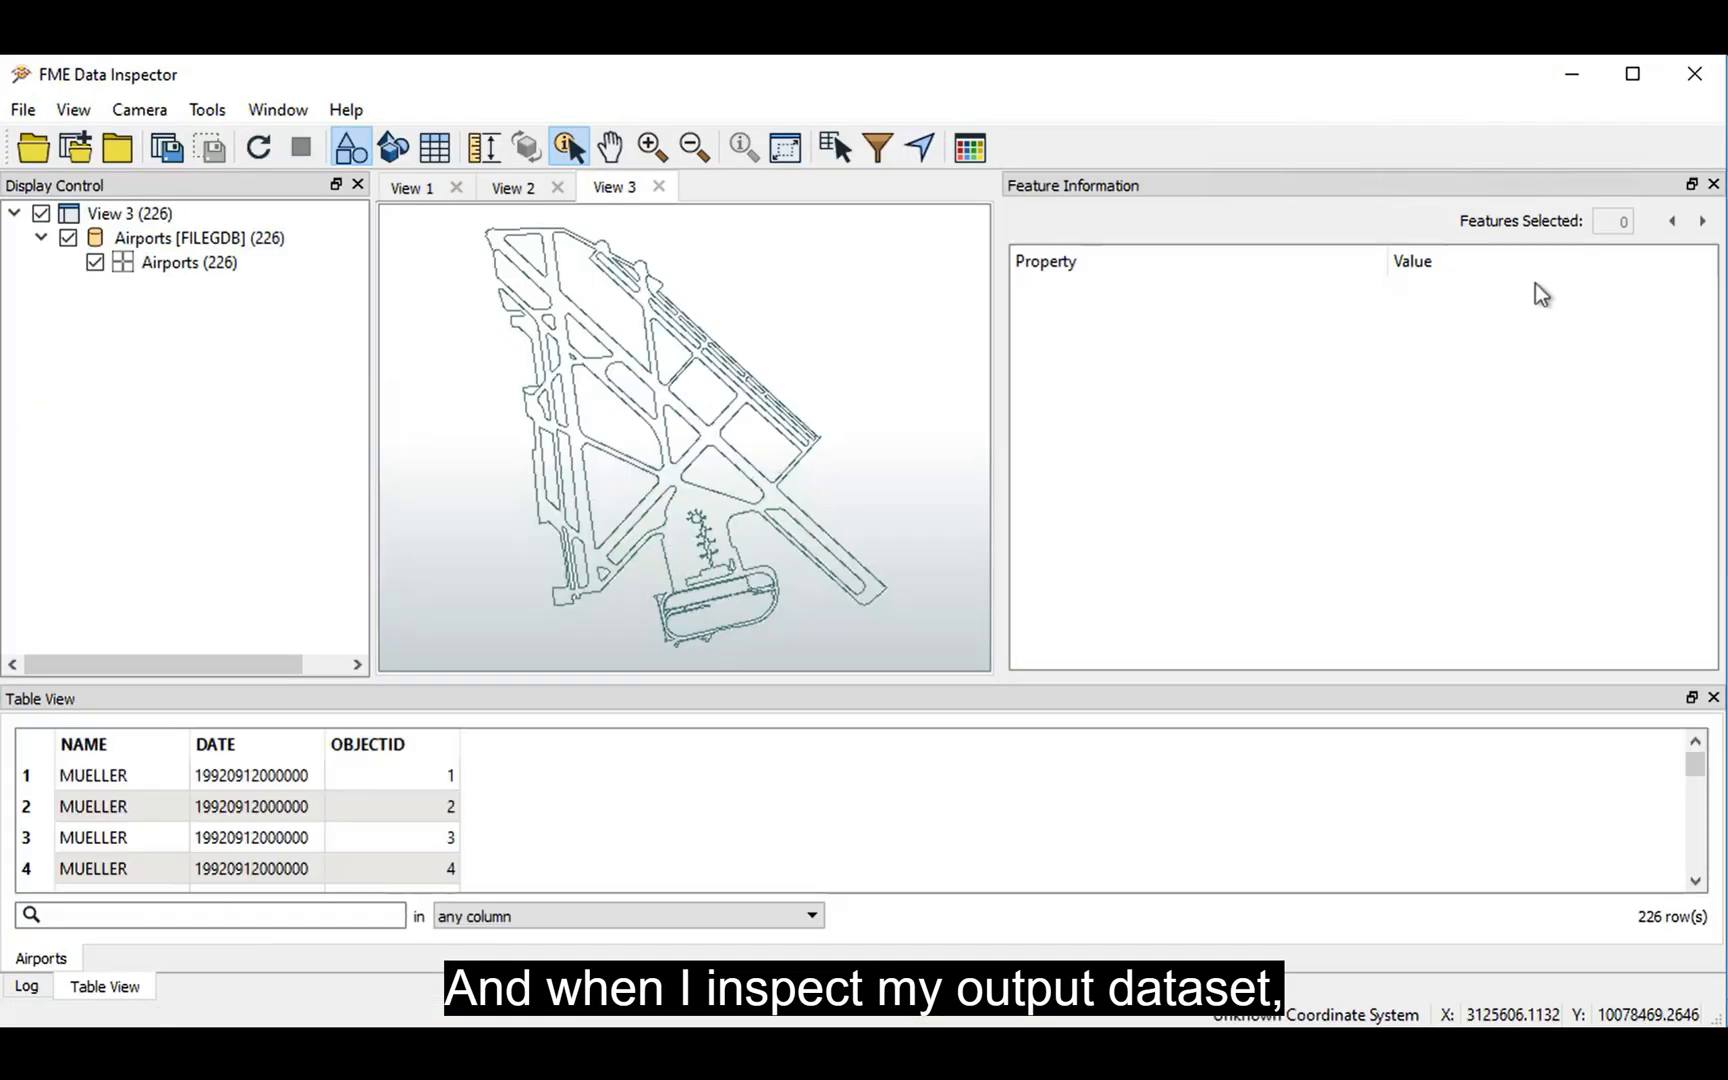
left_click(266, 785)
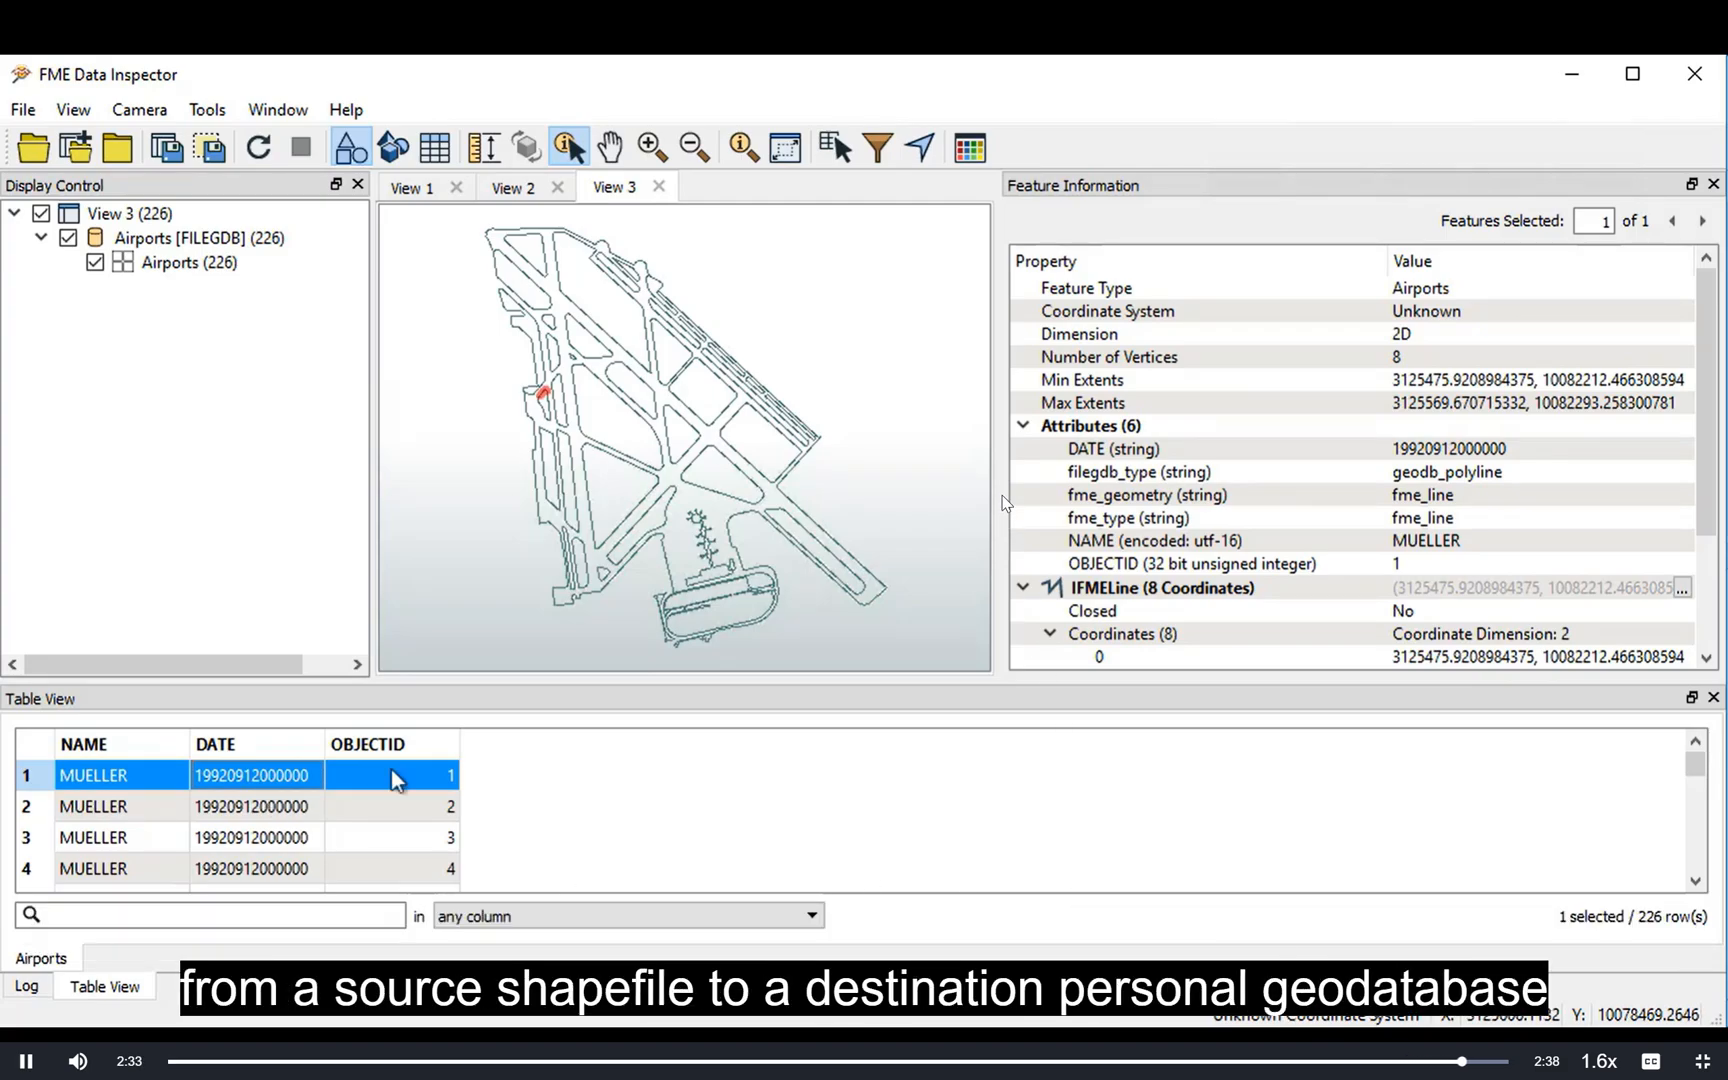
Step: Exit the full-screen schema translation video and go to the next page of the course
key("Escape")
scroll(1034, 698, "down", 2)
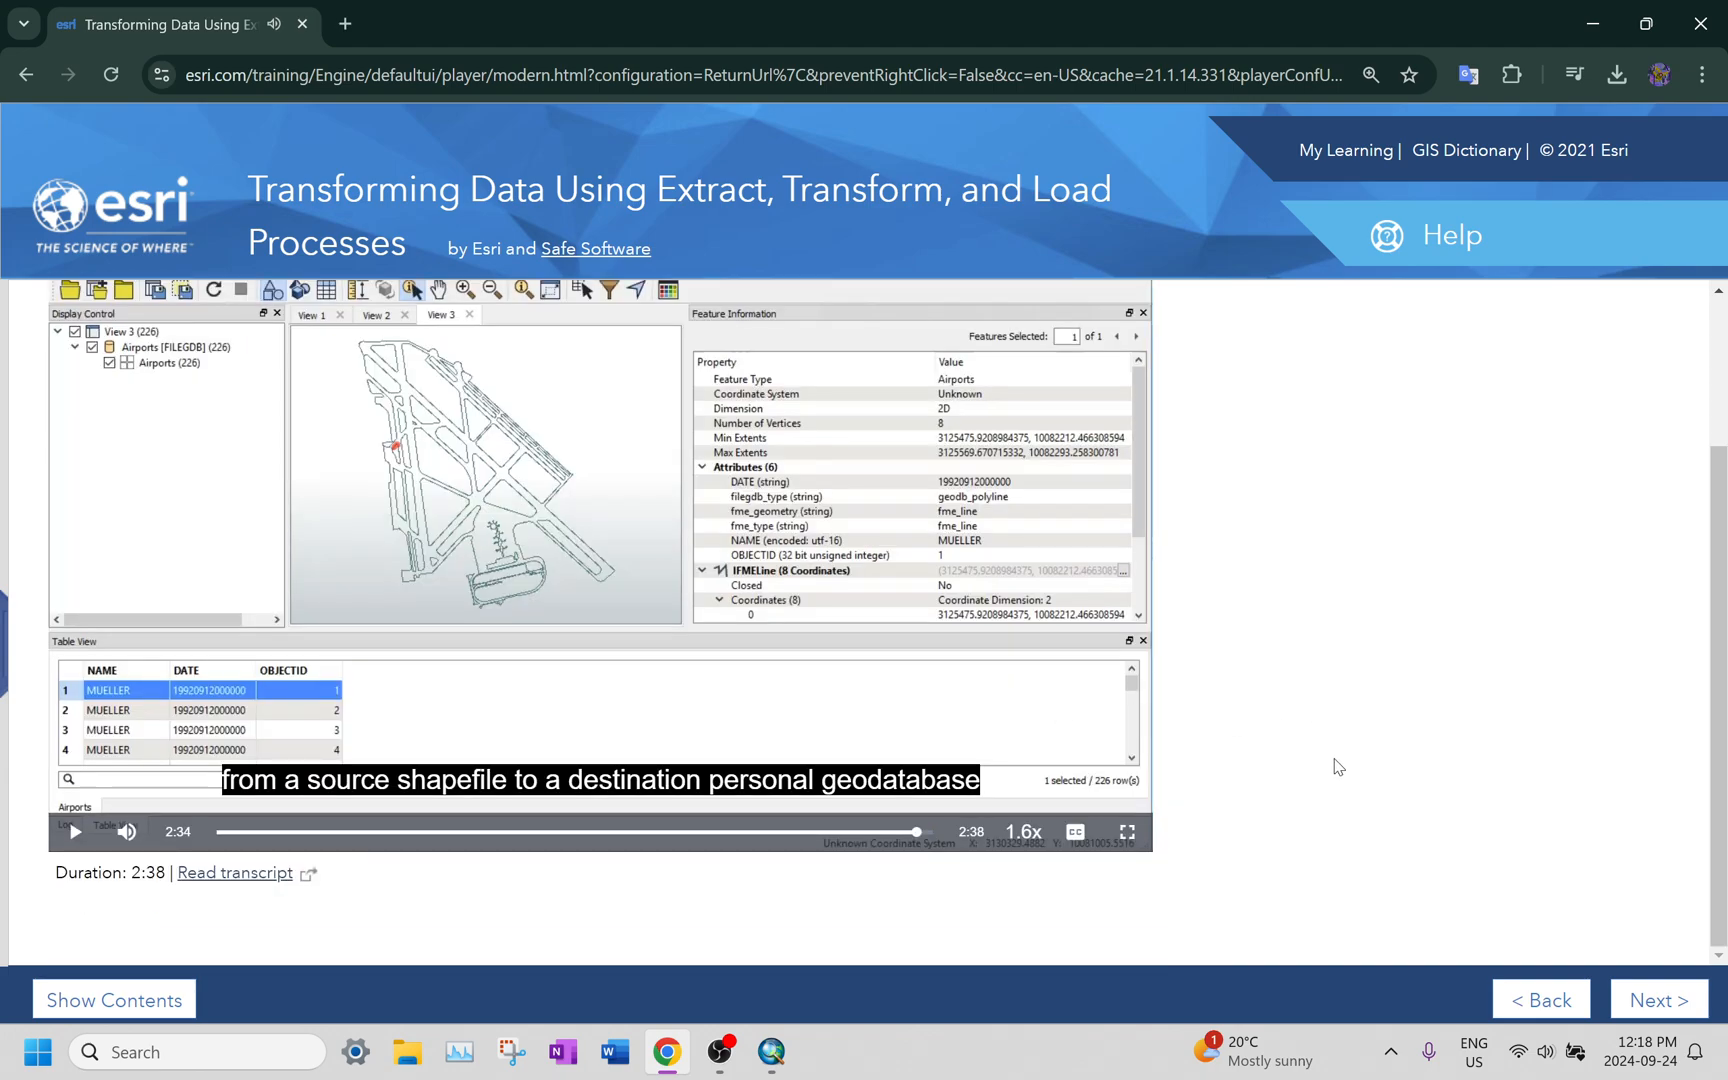
left_click(1660, 1000)
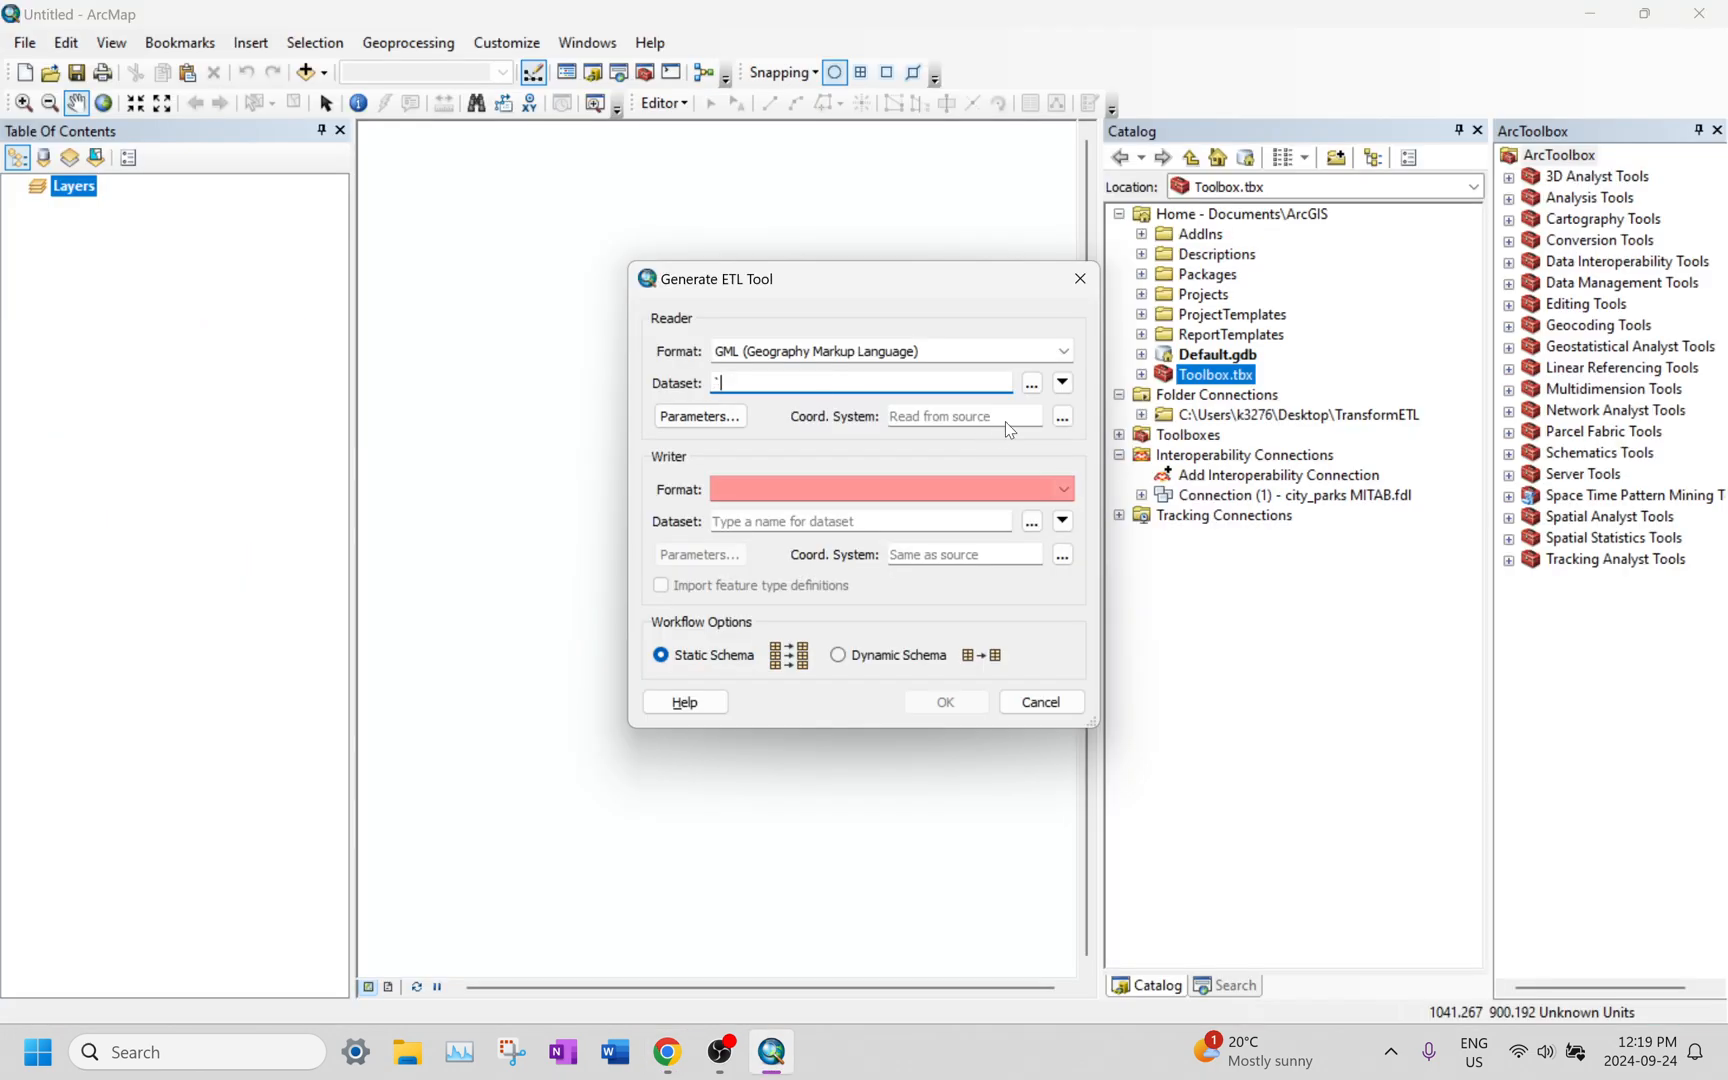
Step: Choose boundaries.gml from the TransformETL\Boundaries folder as the reader dataset of the new ETL tool
left_click(1032, 384)
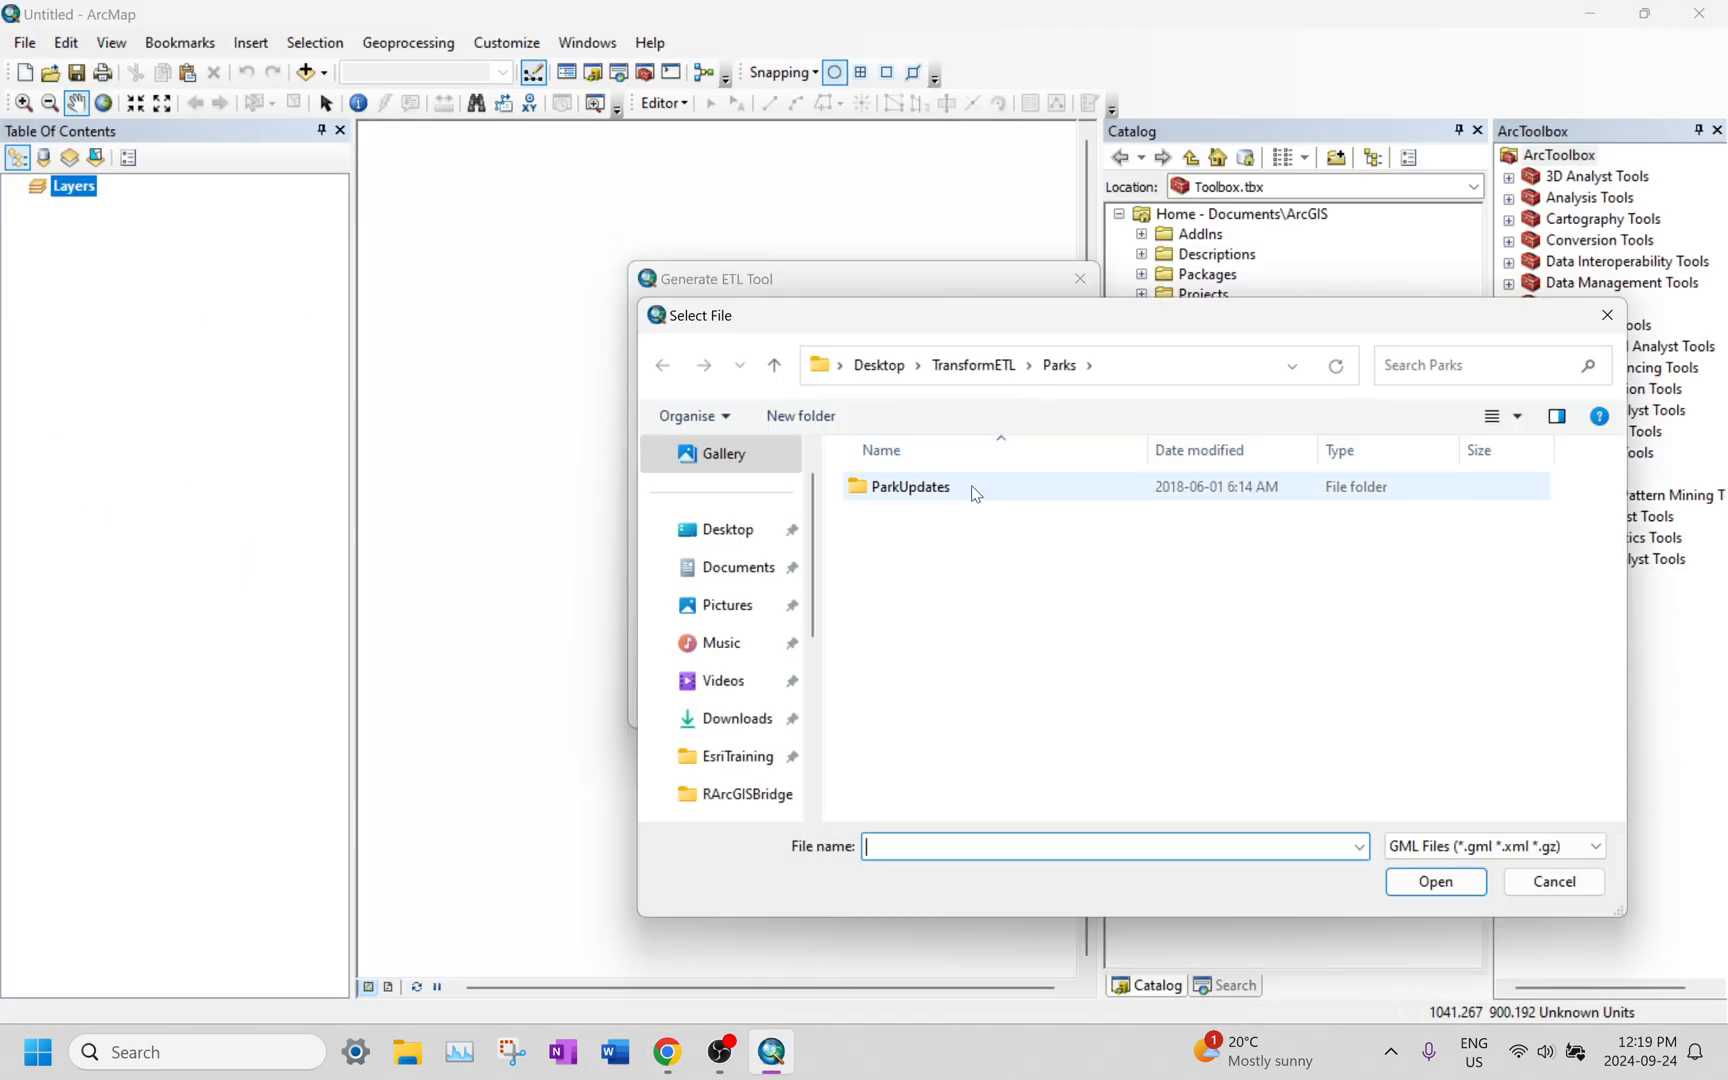
left_click(958, 362)
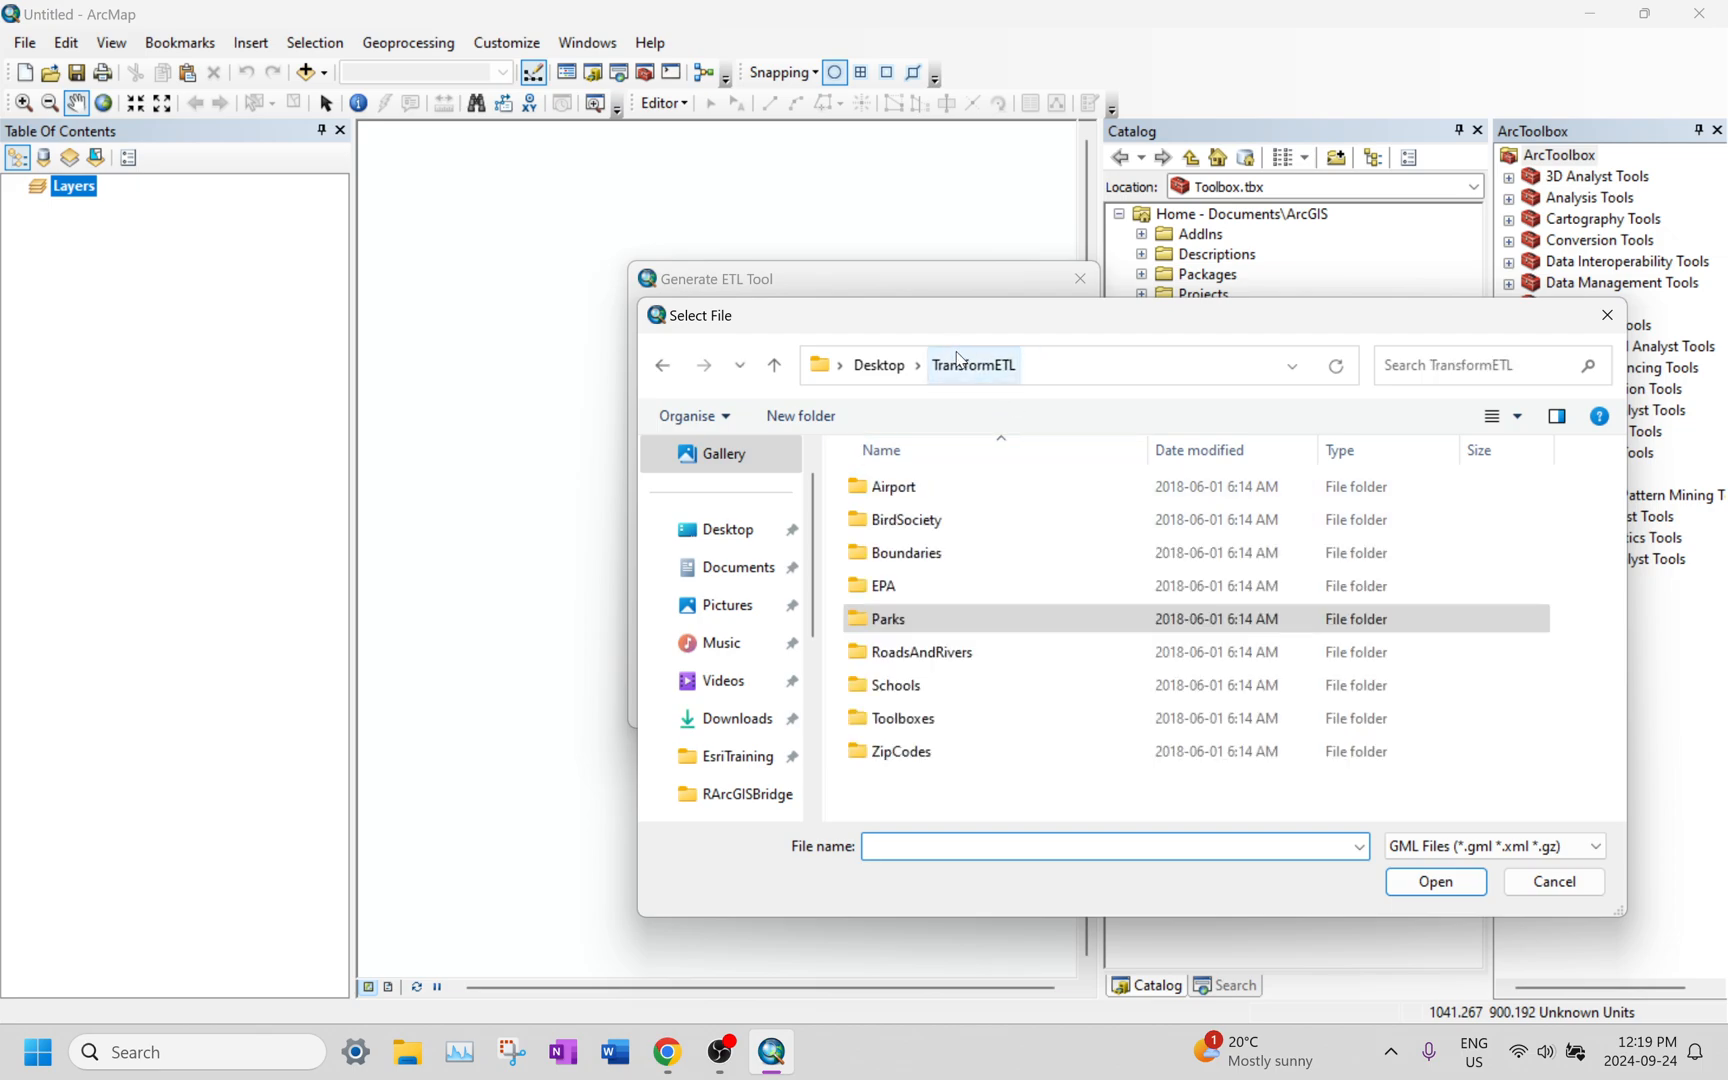
double_click(938, 551)
left_click(960, 490)
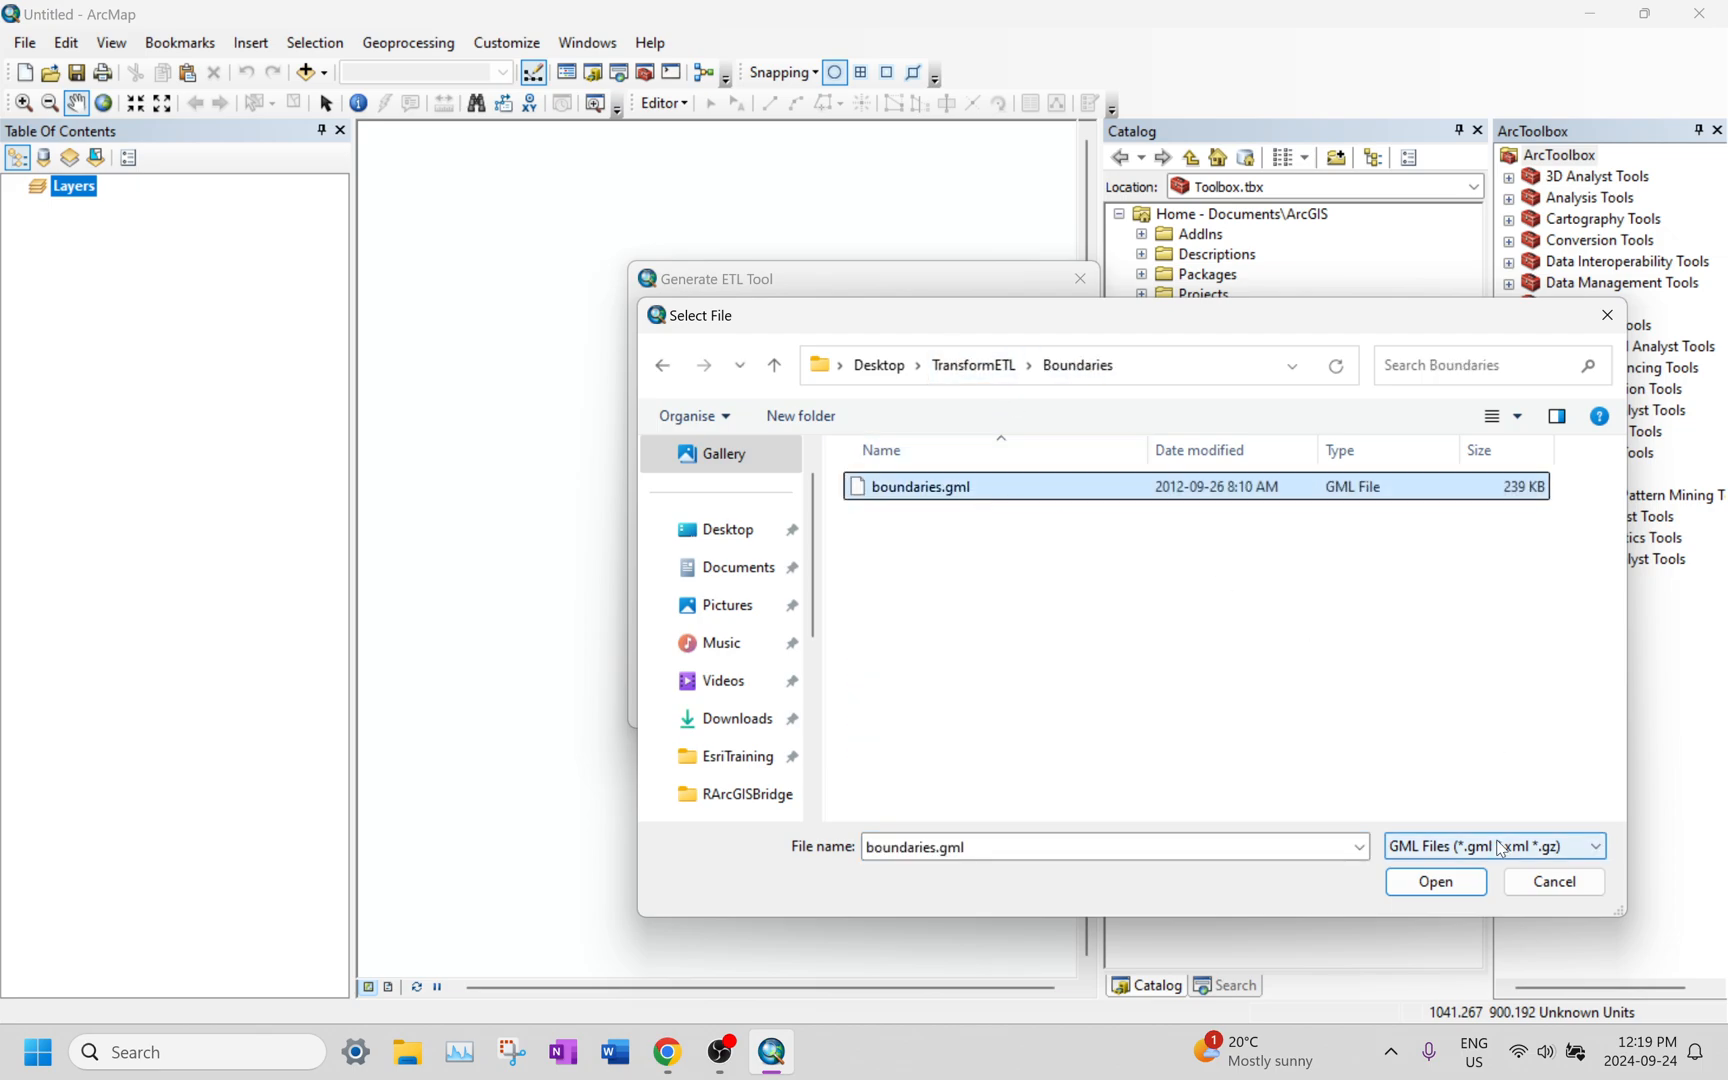
left_click(1436, 882)
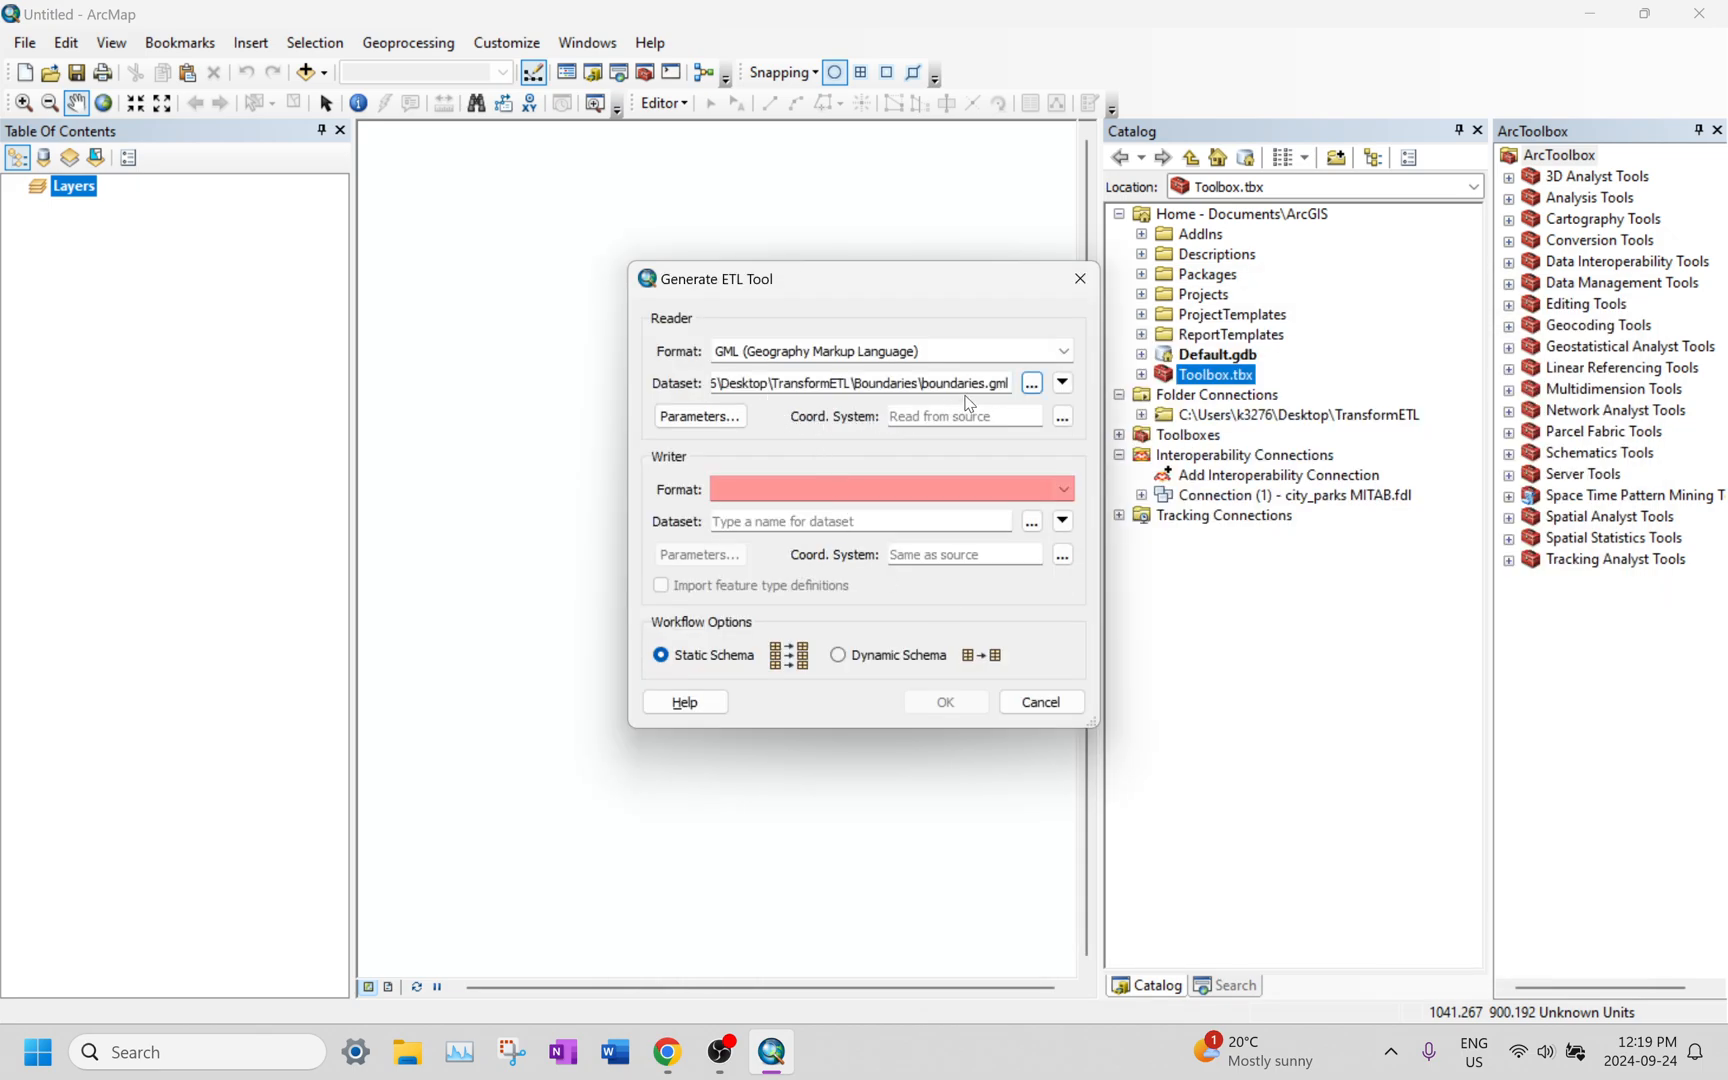
left_click_drag(855, 377, 630, 369)
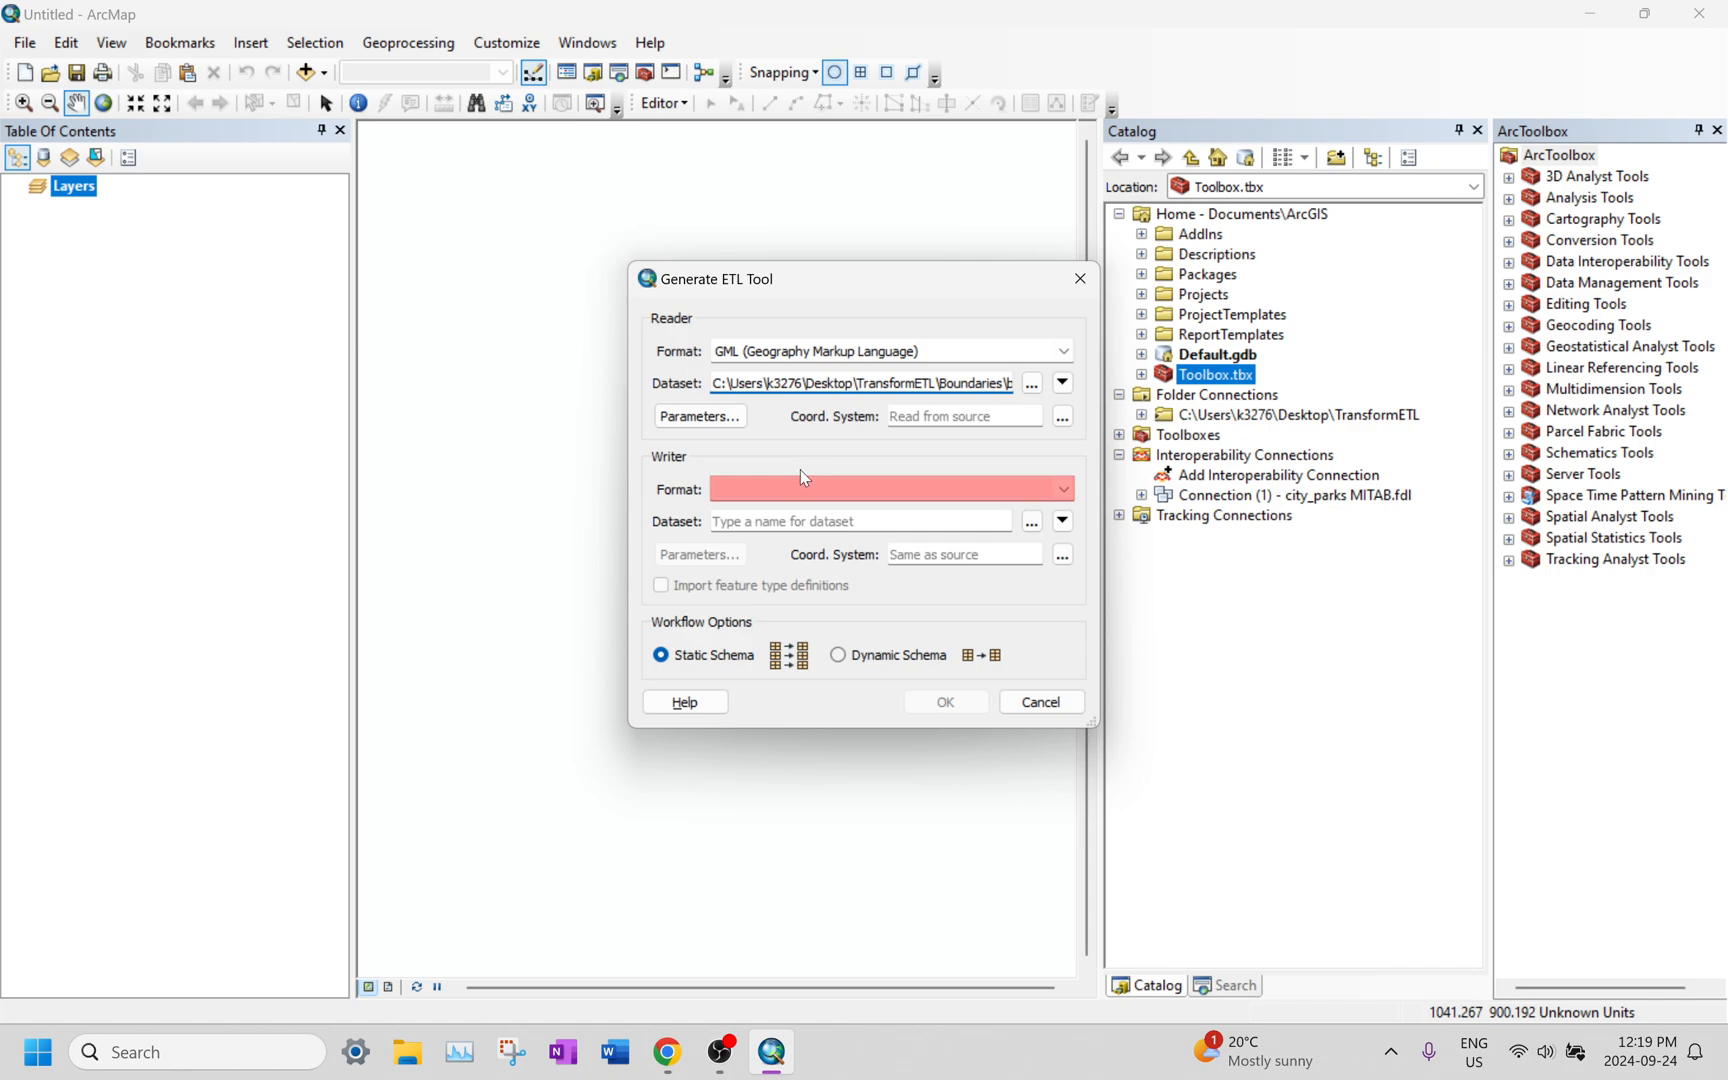
Step: Check the course instructions and set the new ETL tool's writer format to GML (Geography Markup Language)
key("alt+Tab")
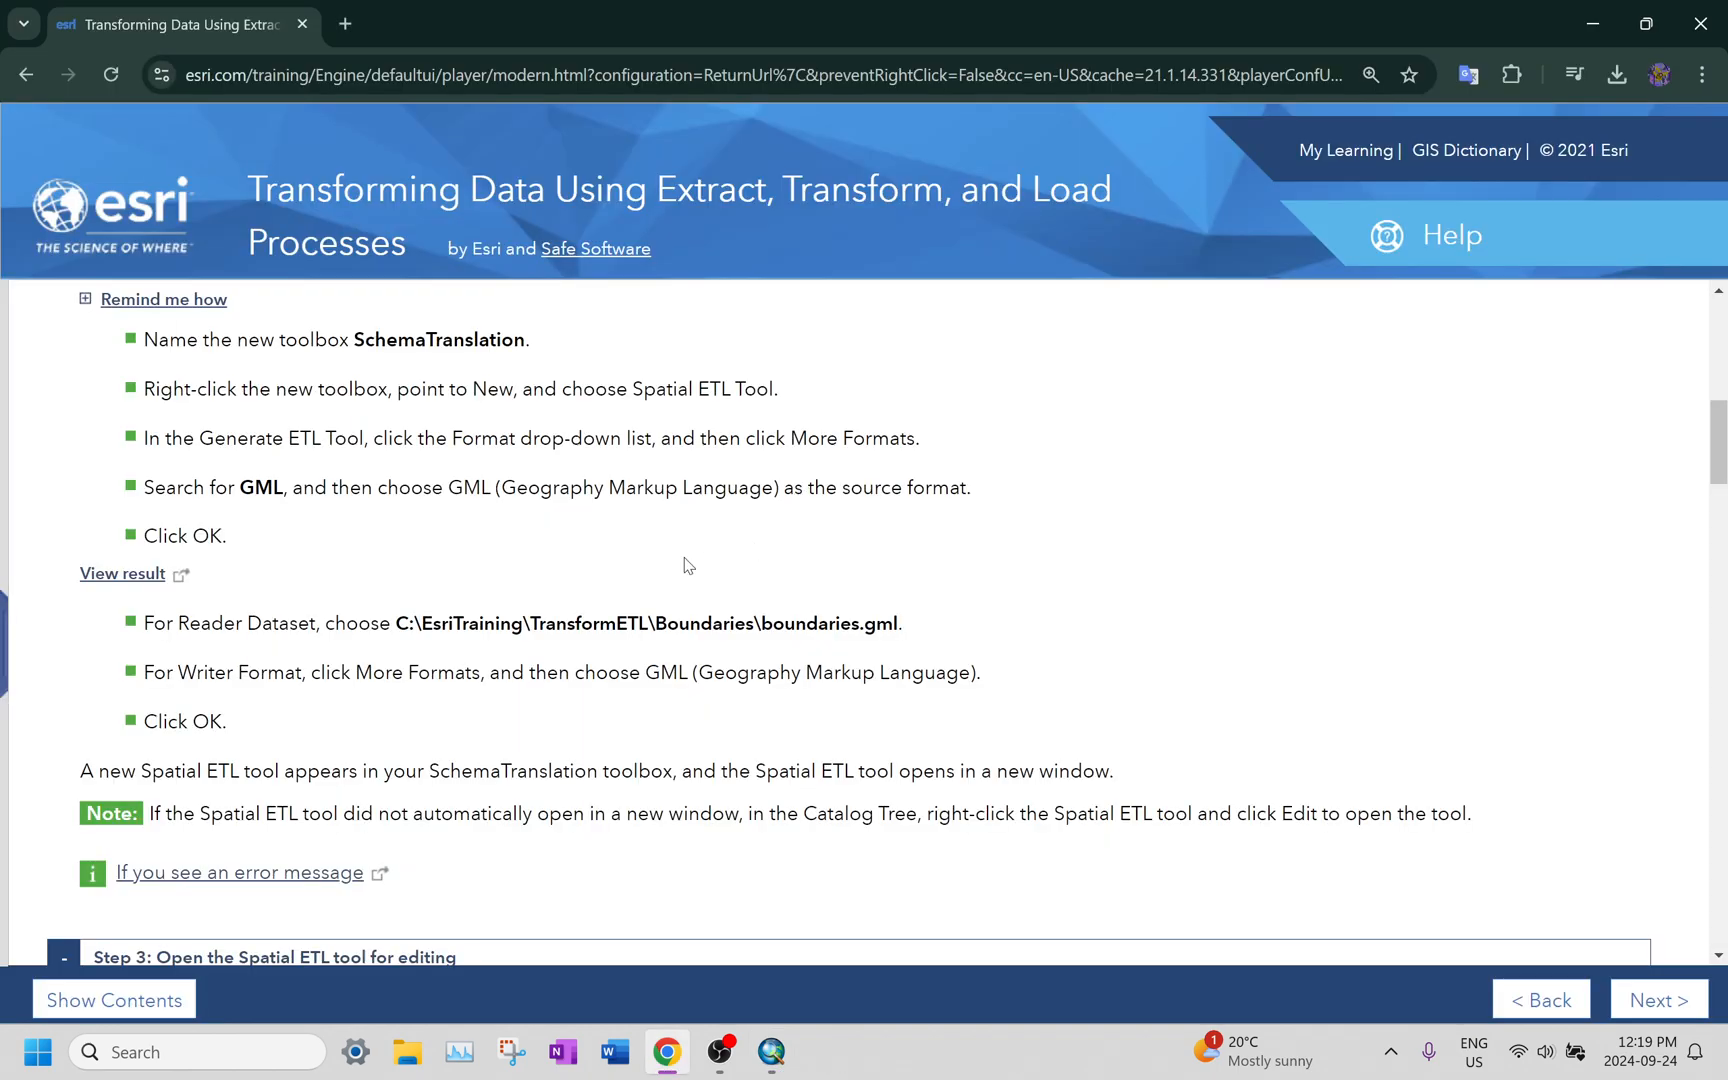
scroll(688, 565, "down", 1)
key("alt+Tab")
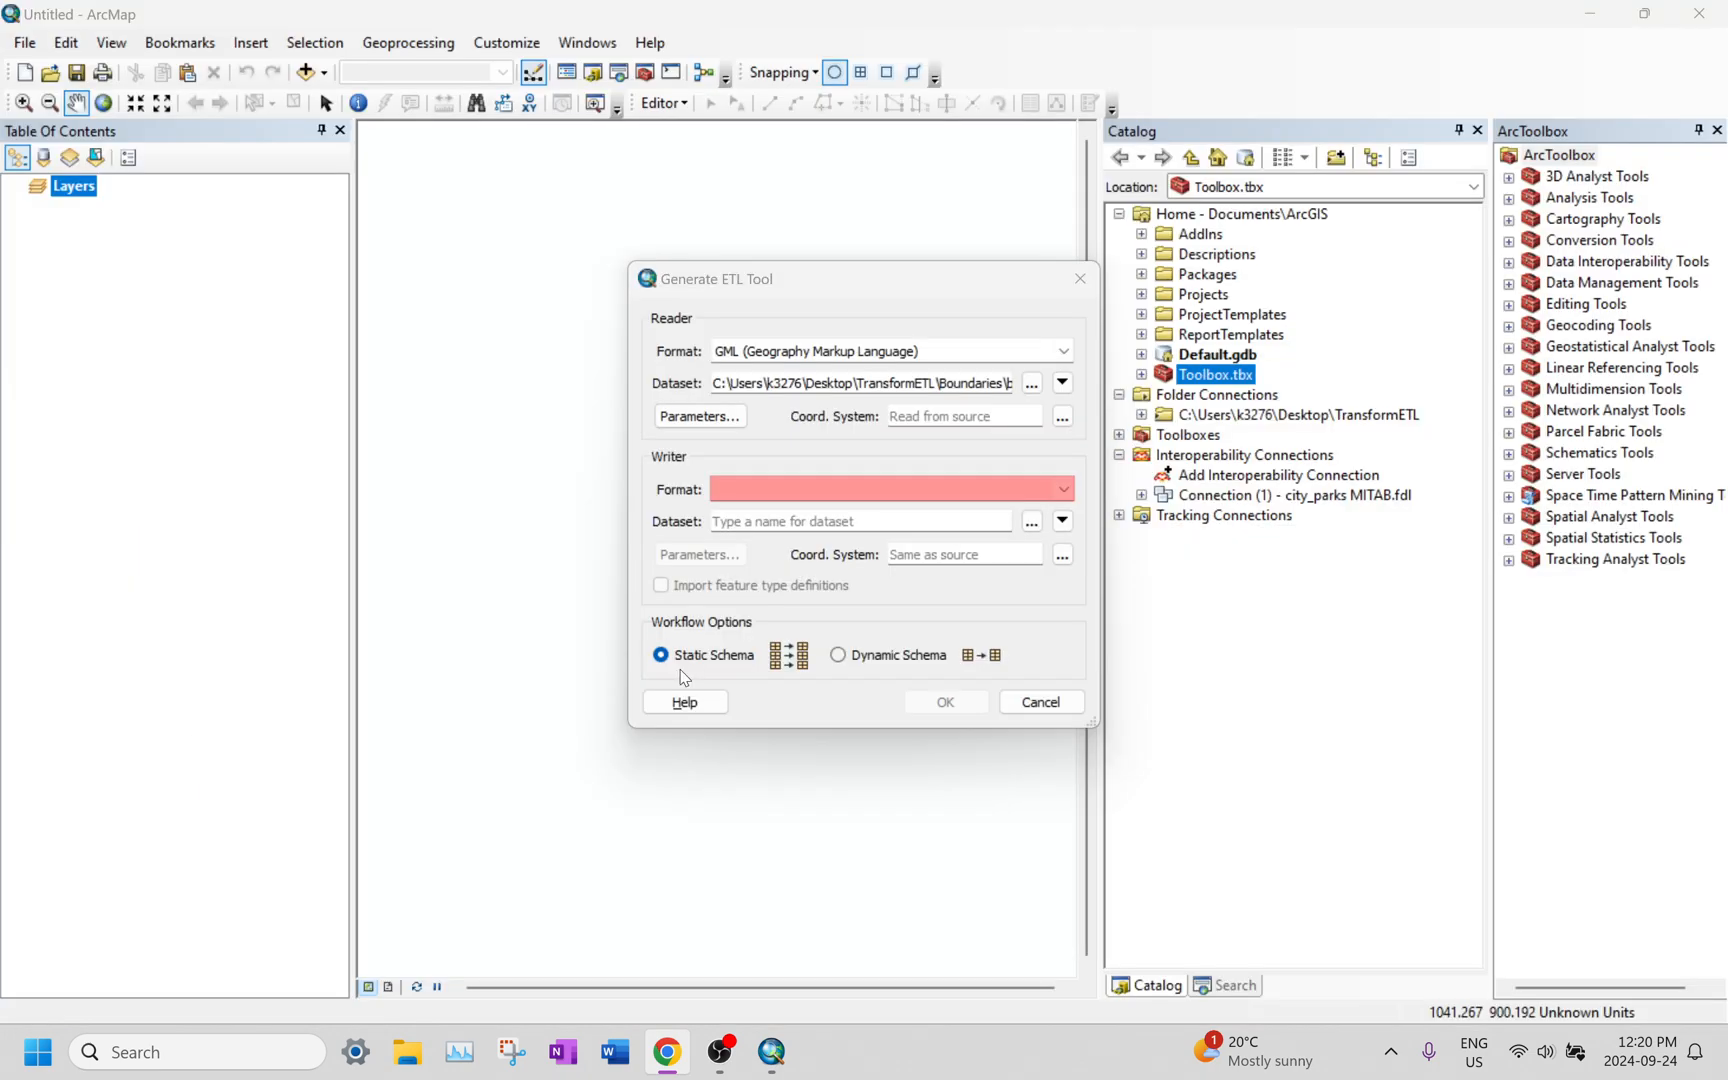
left_click(1065, 489)
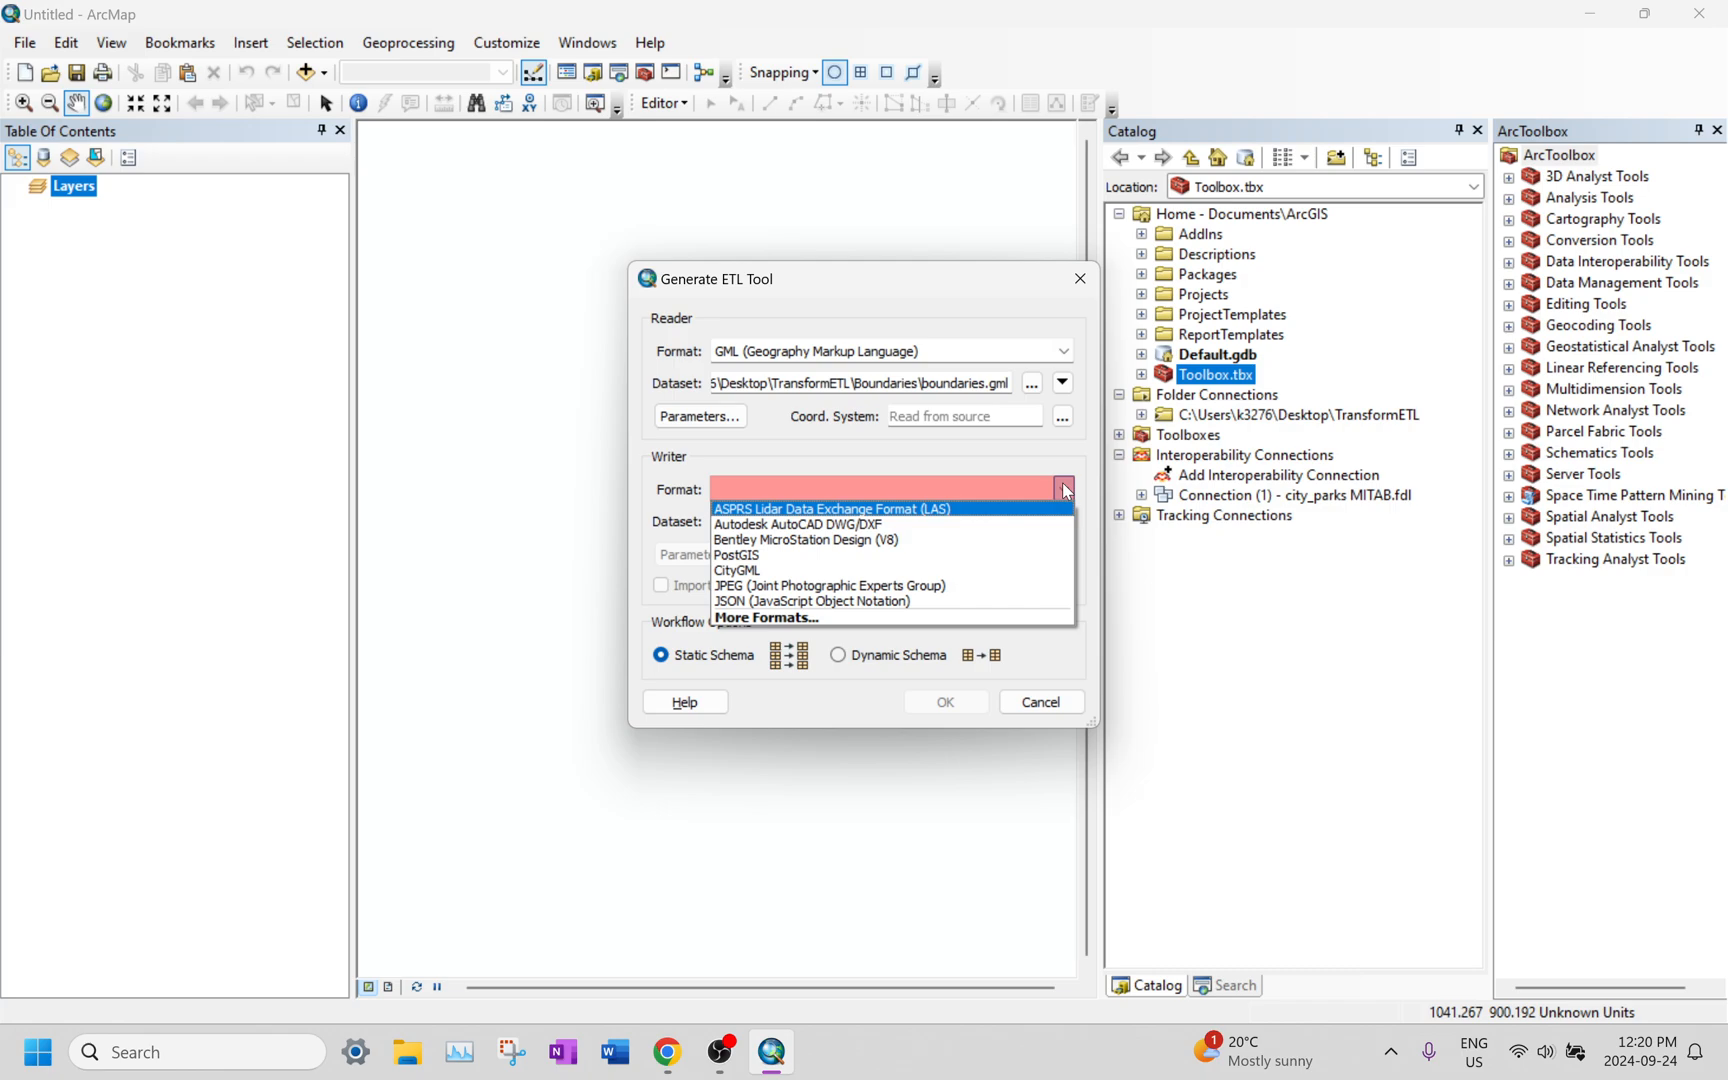
left_click(934, 618)
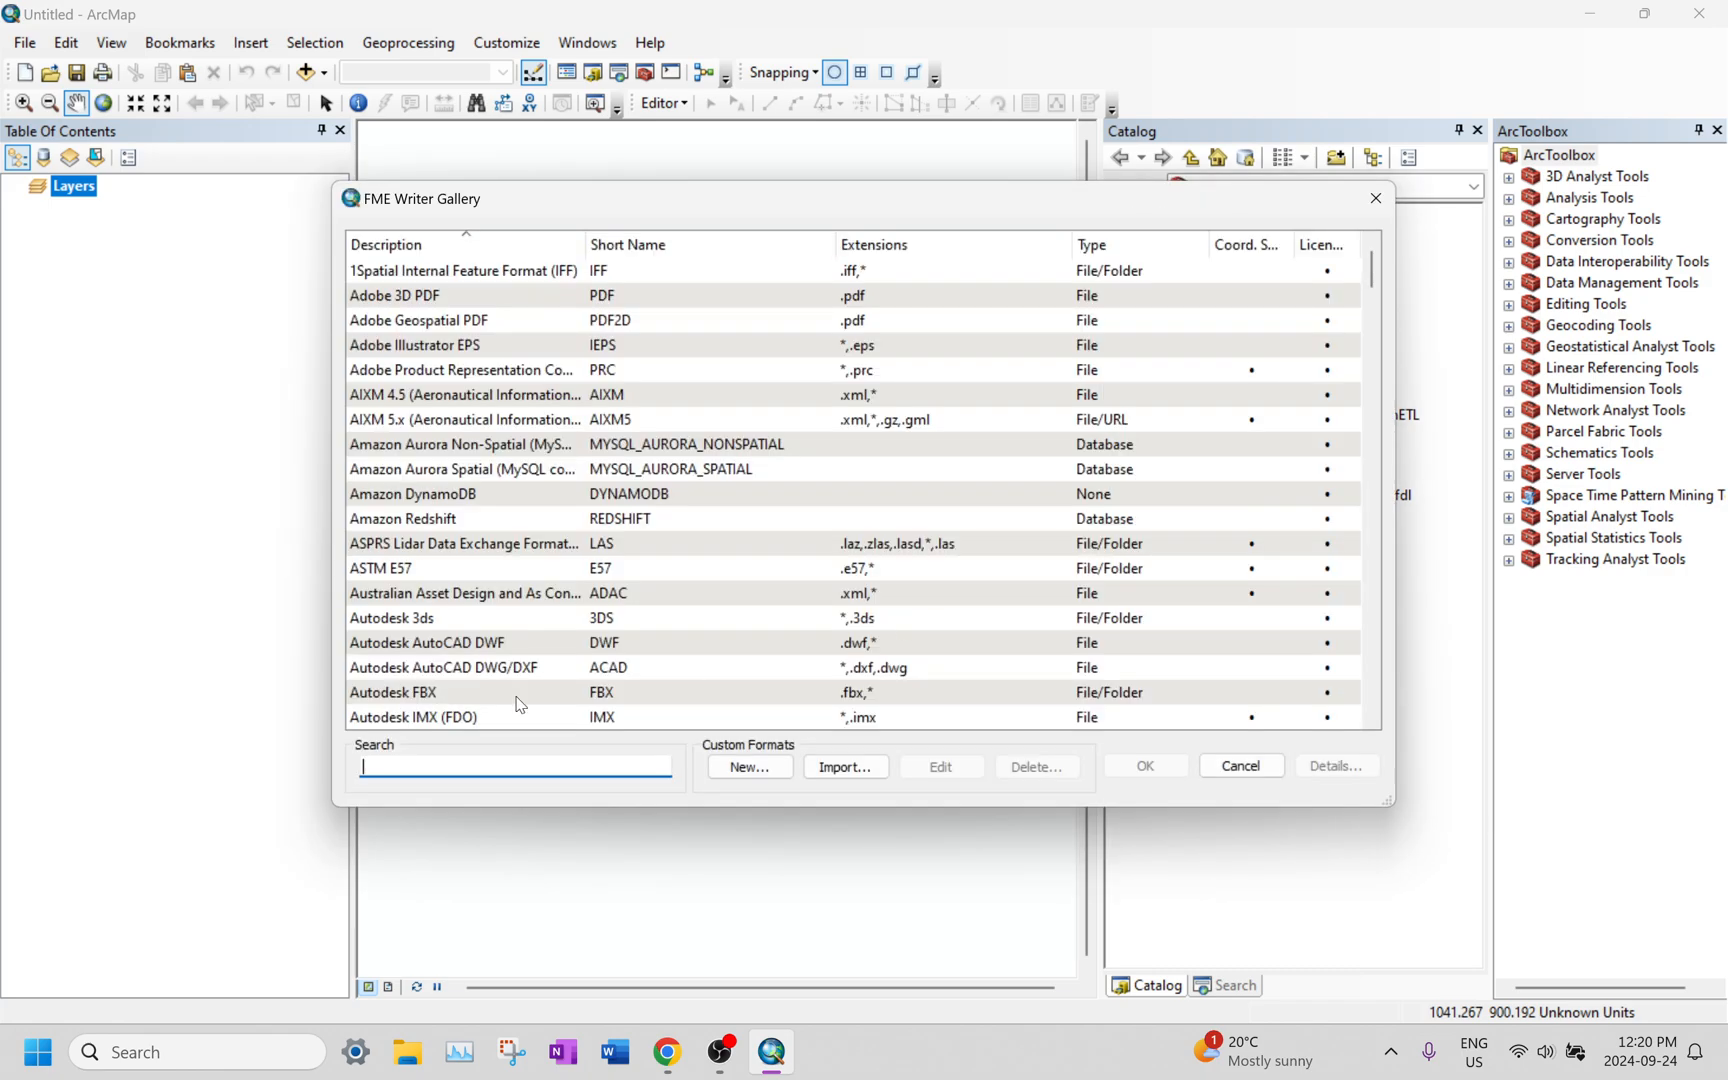
type("GML")
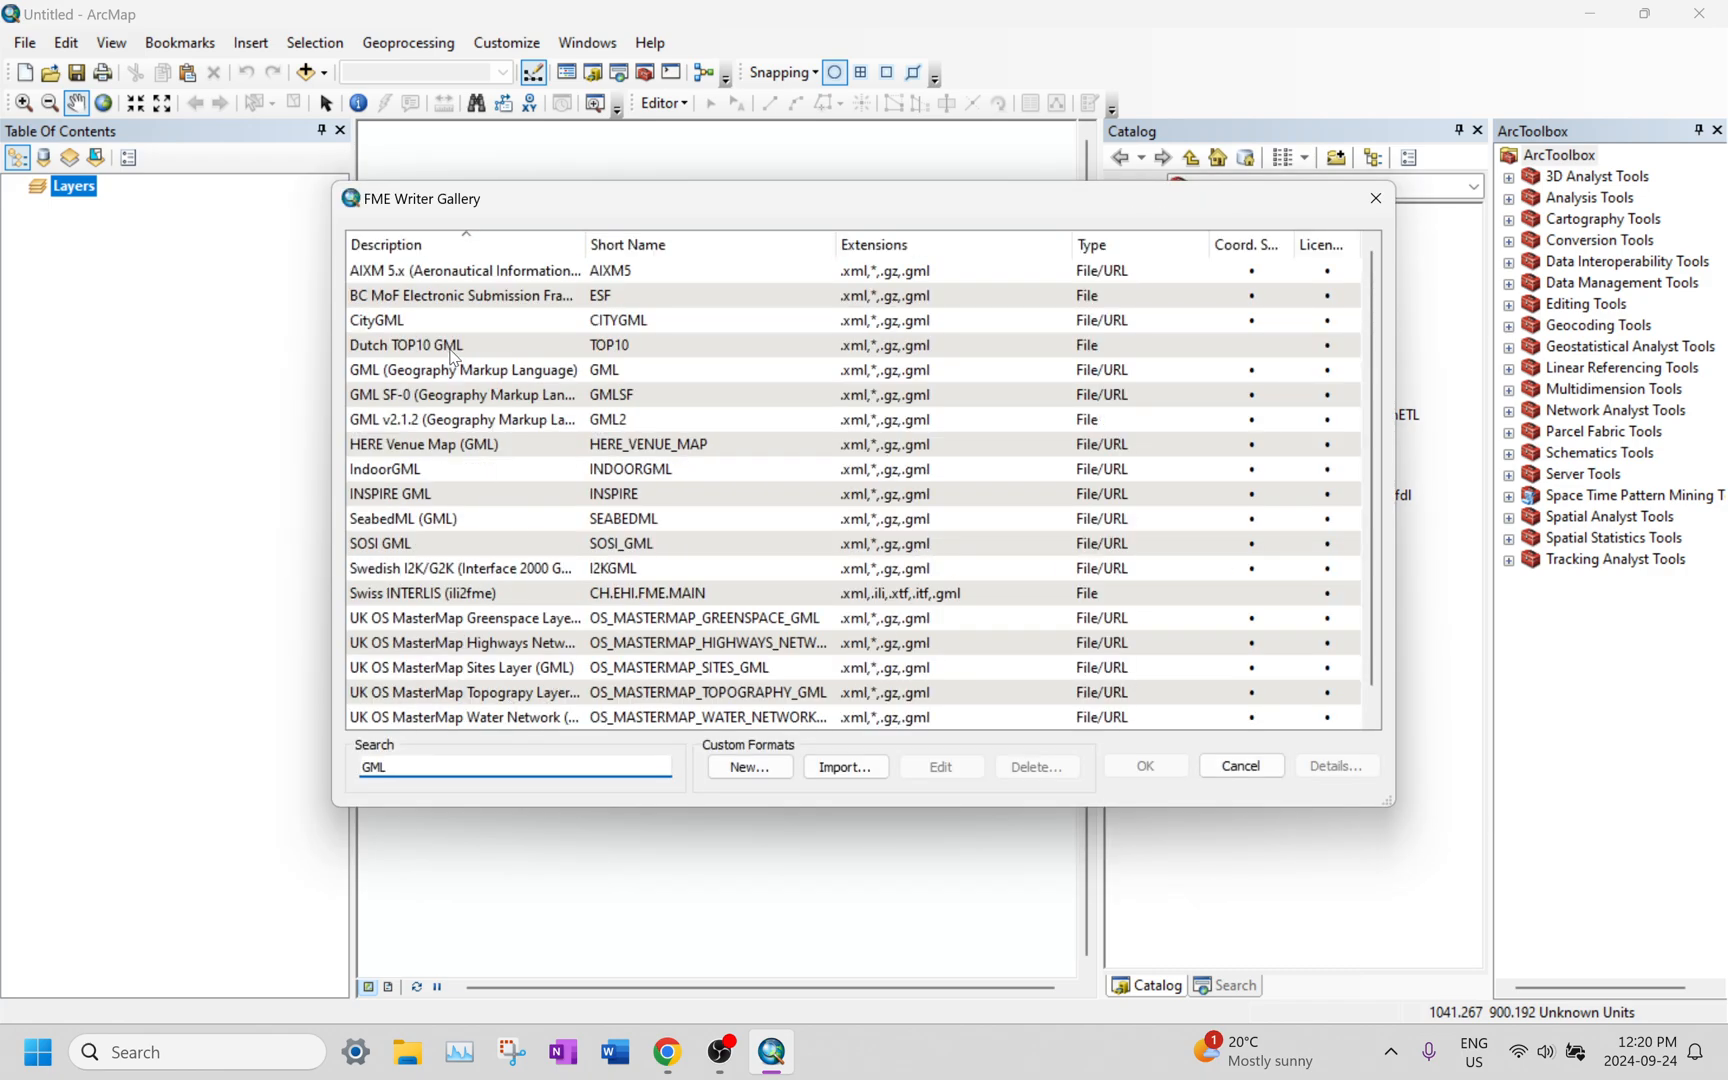
left_click(426, 372)
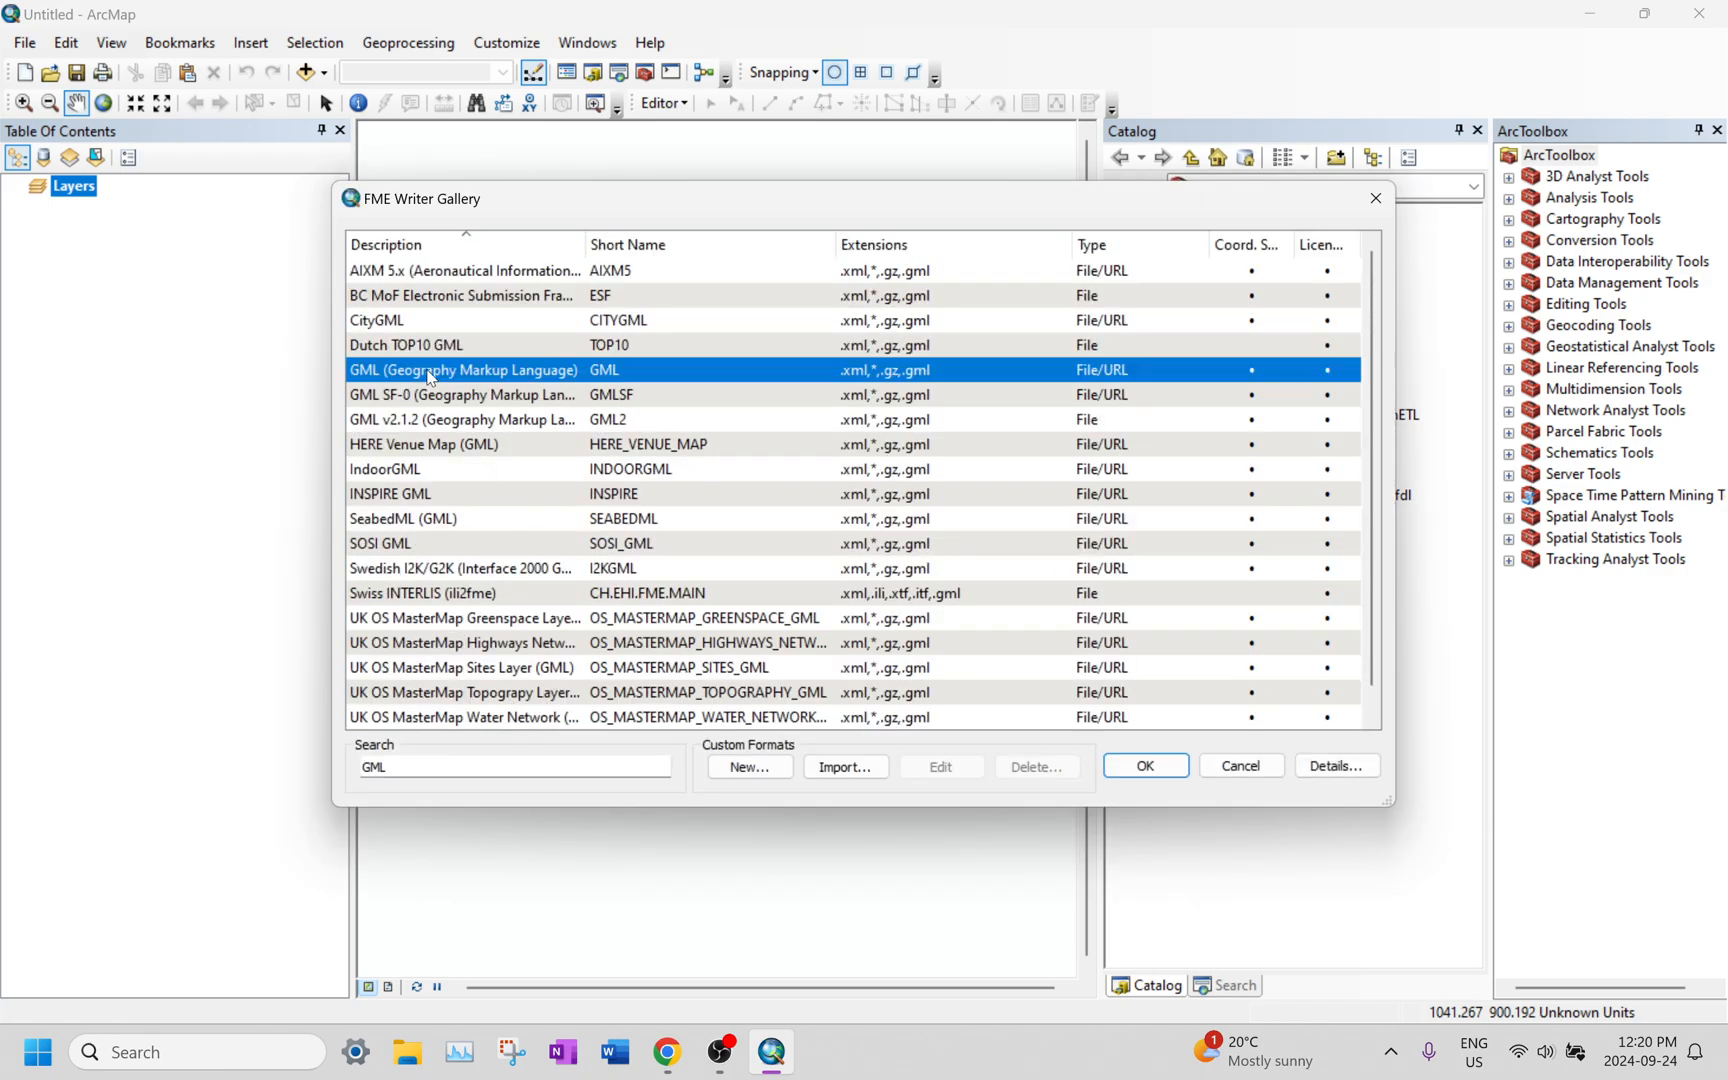
left_click(1188, 775)
Step: Generate the Spatial ETL tool in Toolbox.tbx and open it for editing
key("alt+Tab")
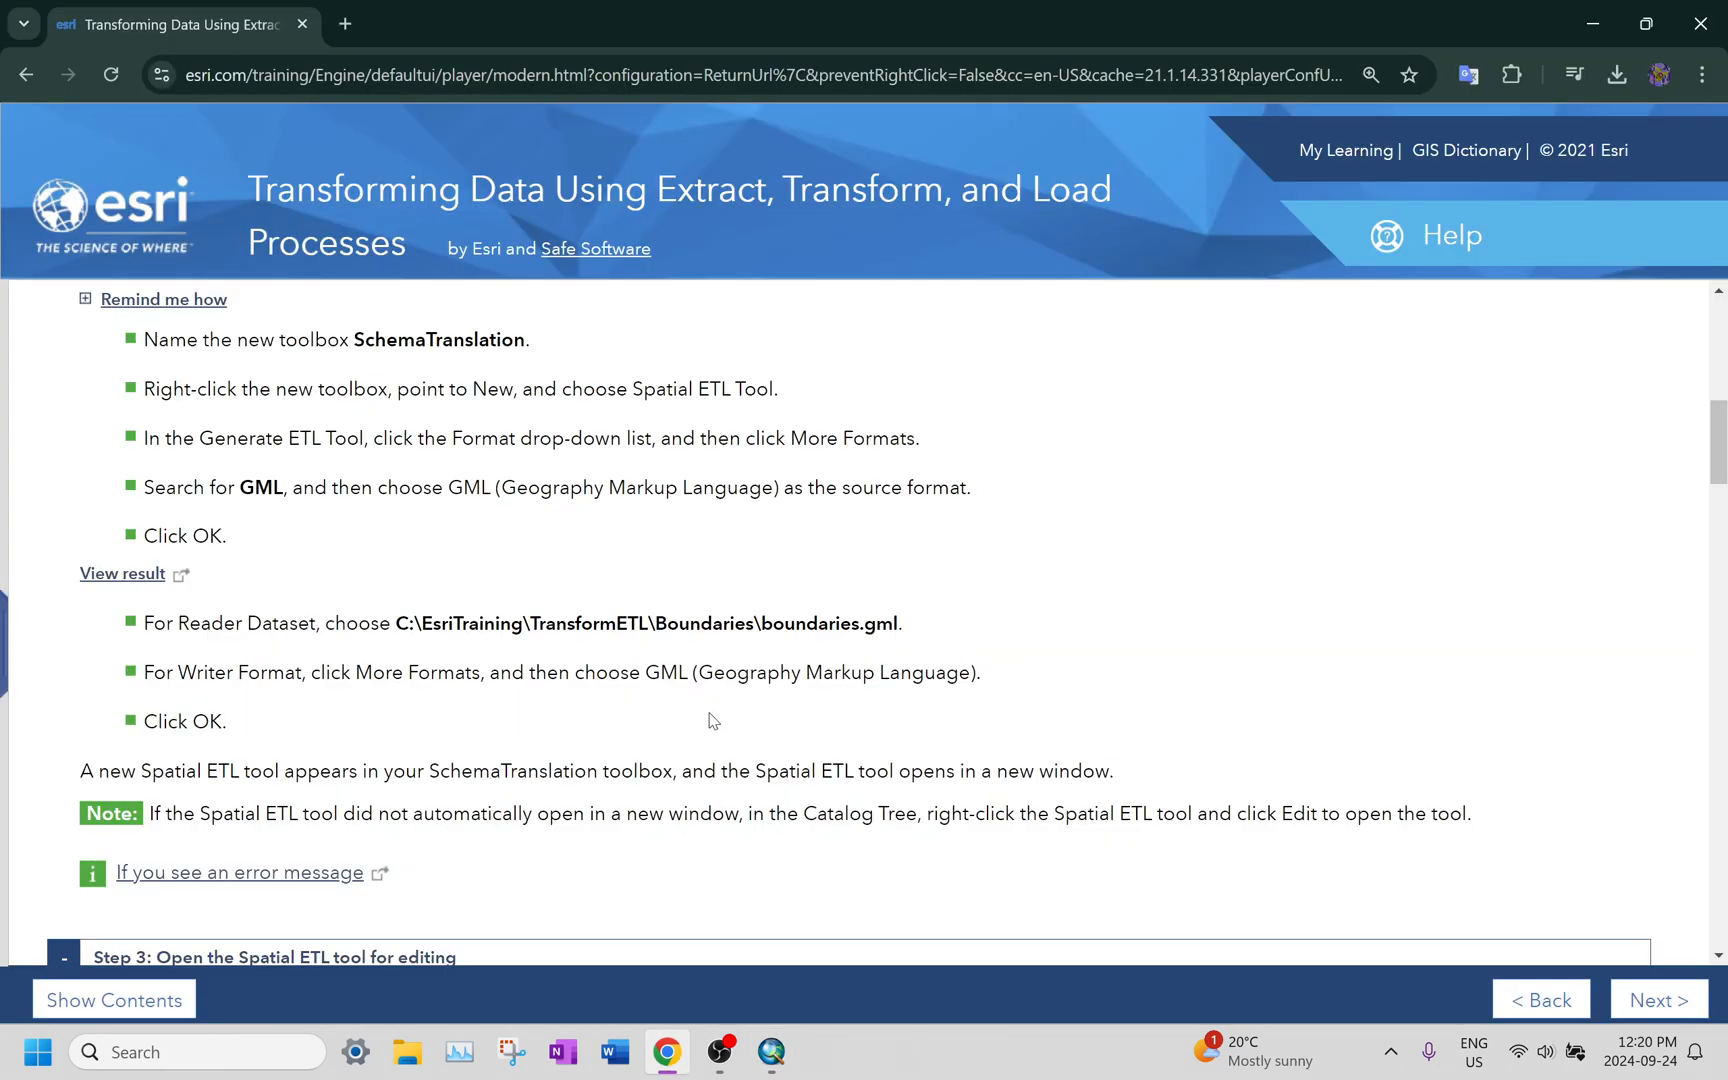
key("alt+Tab")
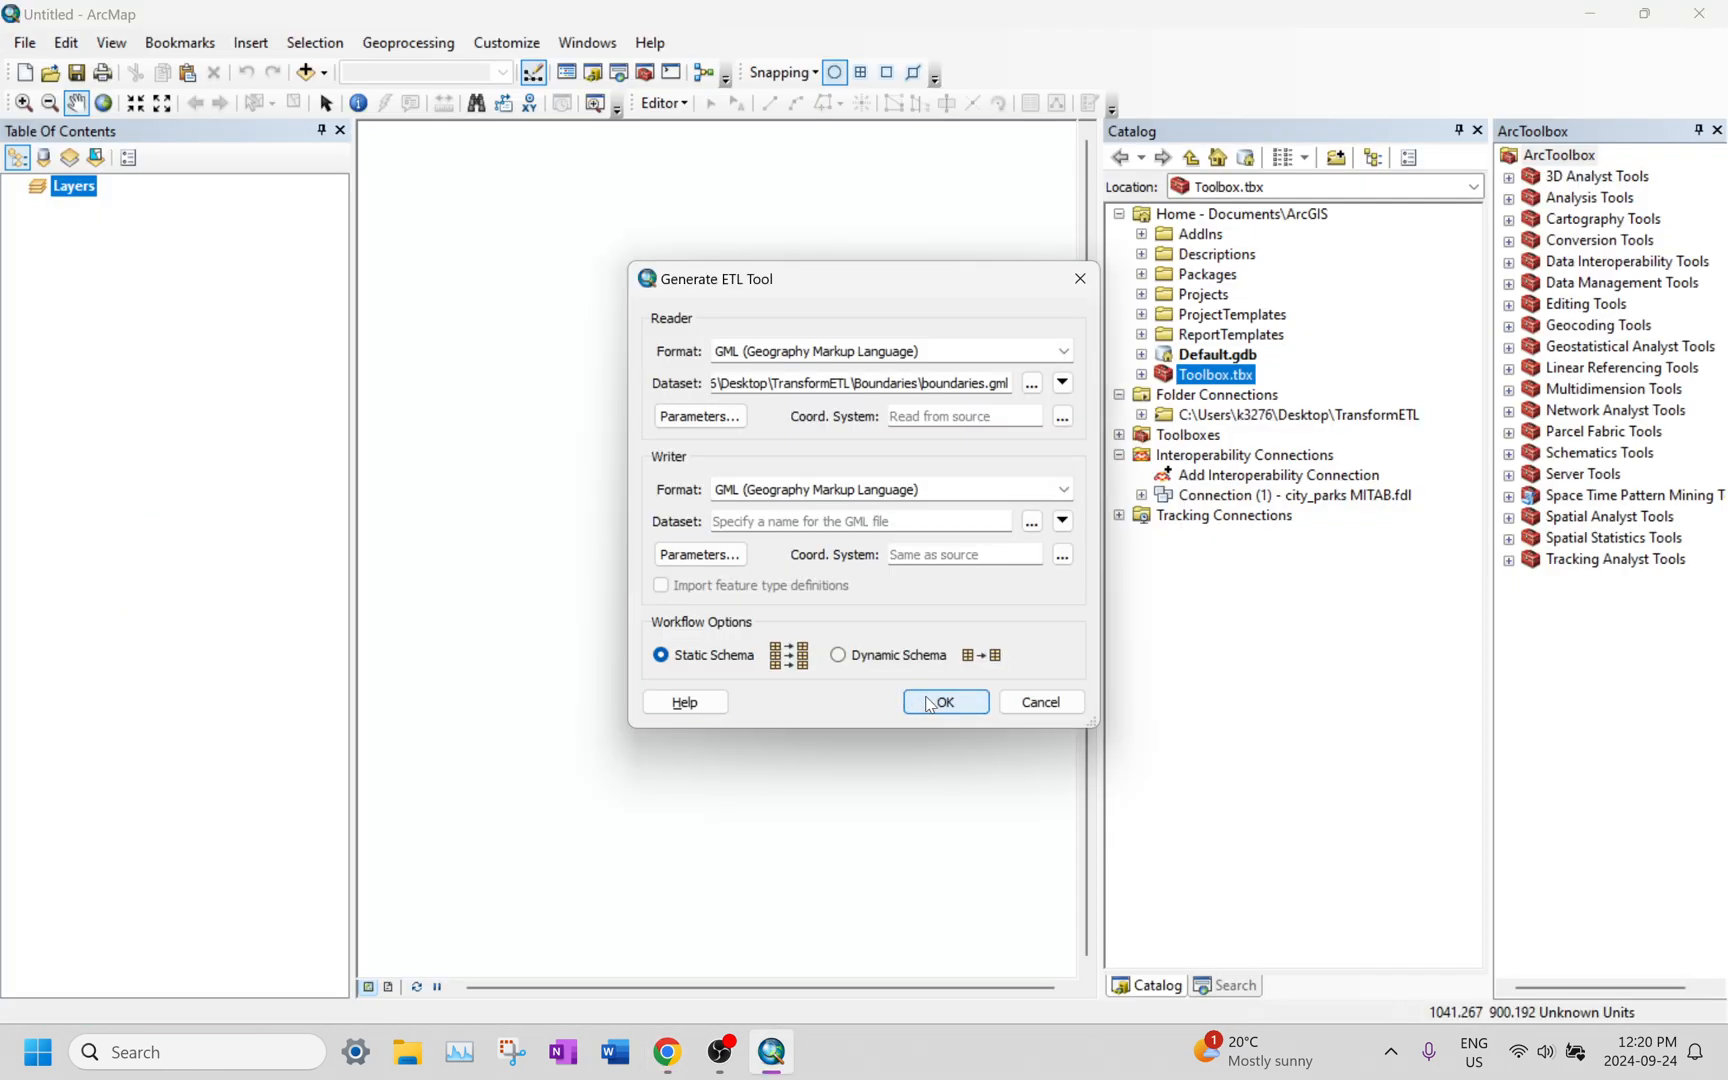
left_click(943, 702)
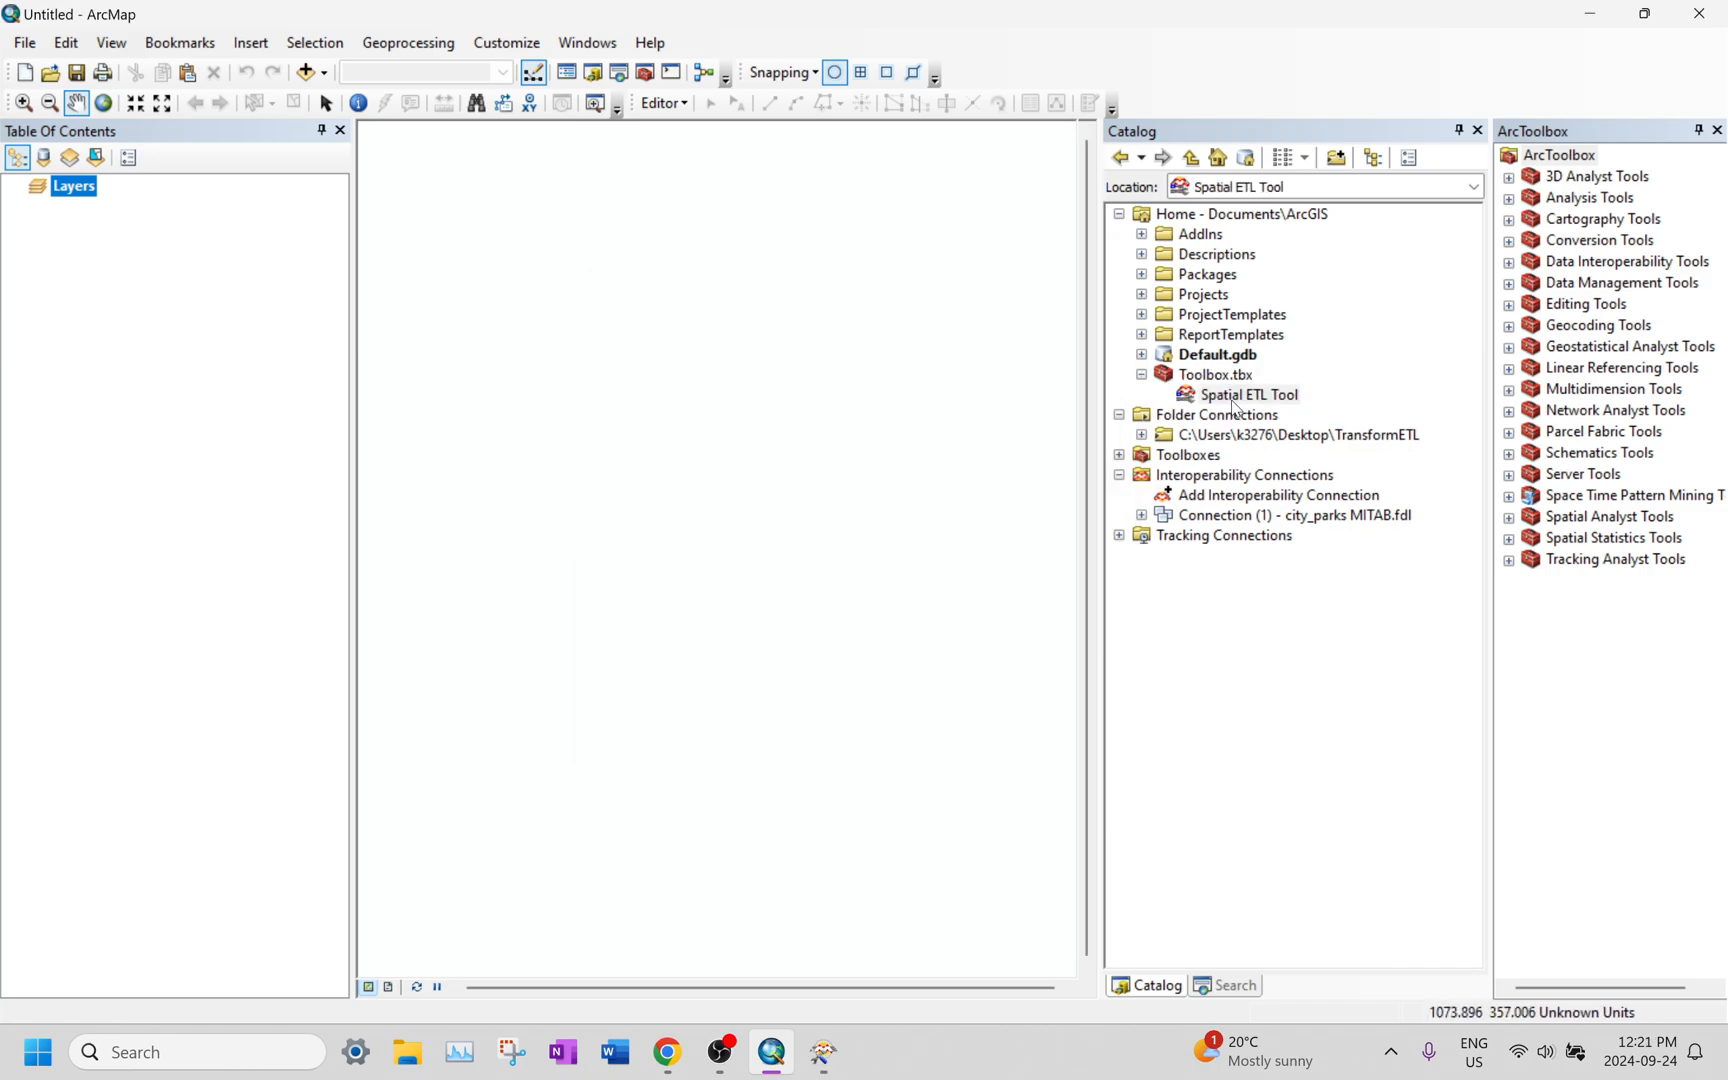
right_click(1234, 400)
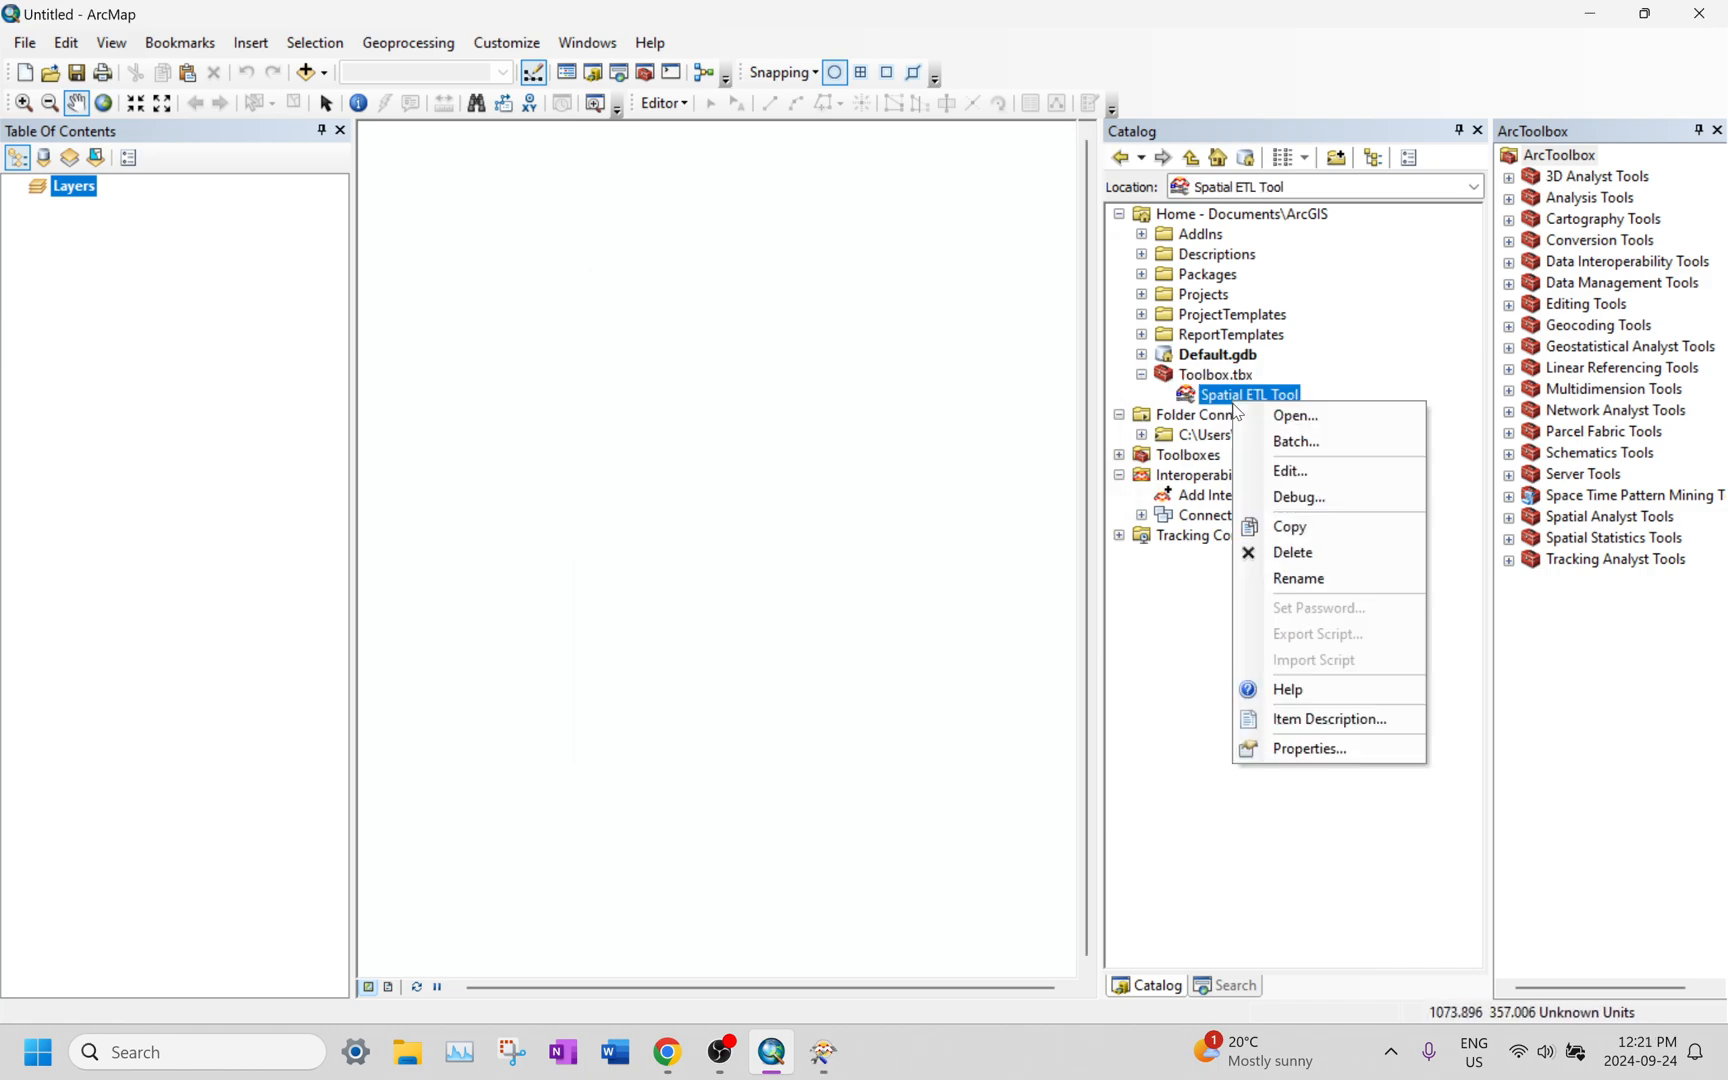
left_click(1300, 471)
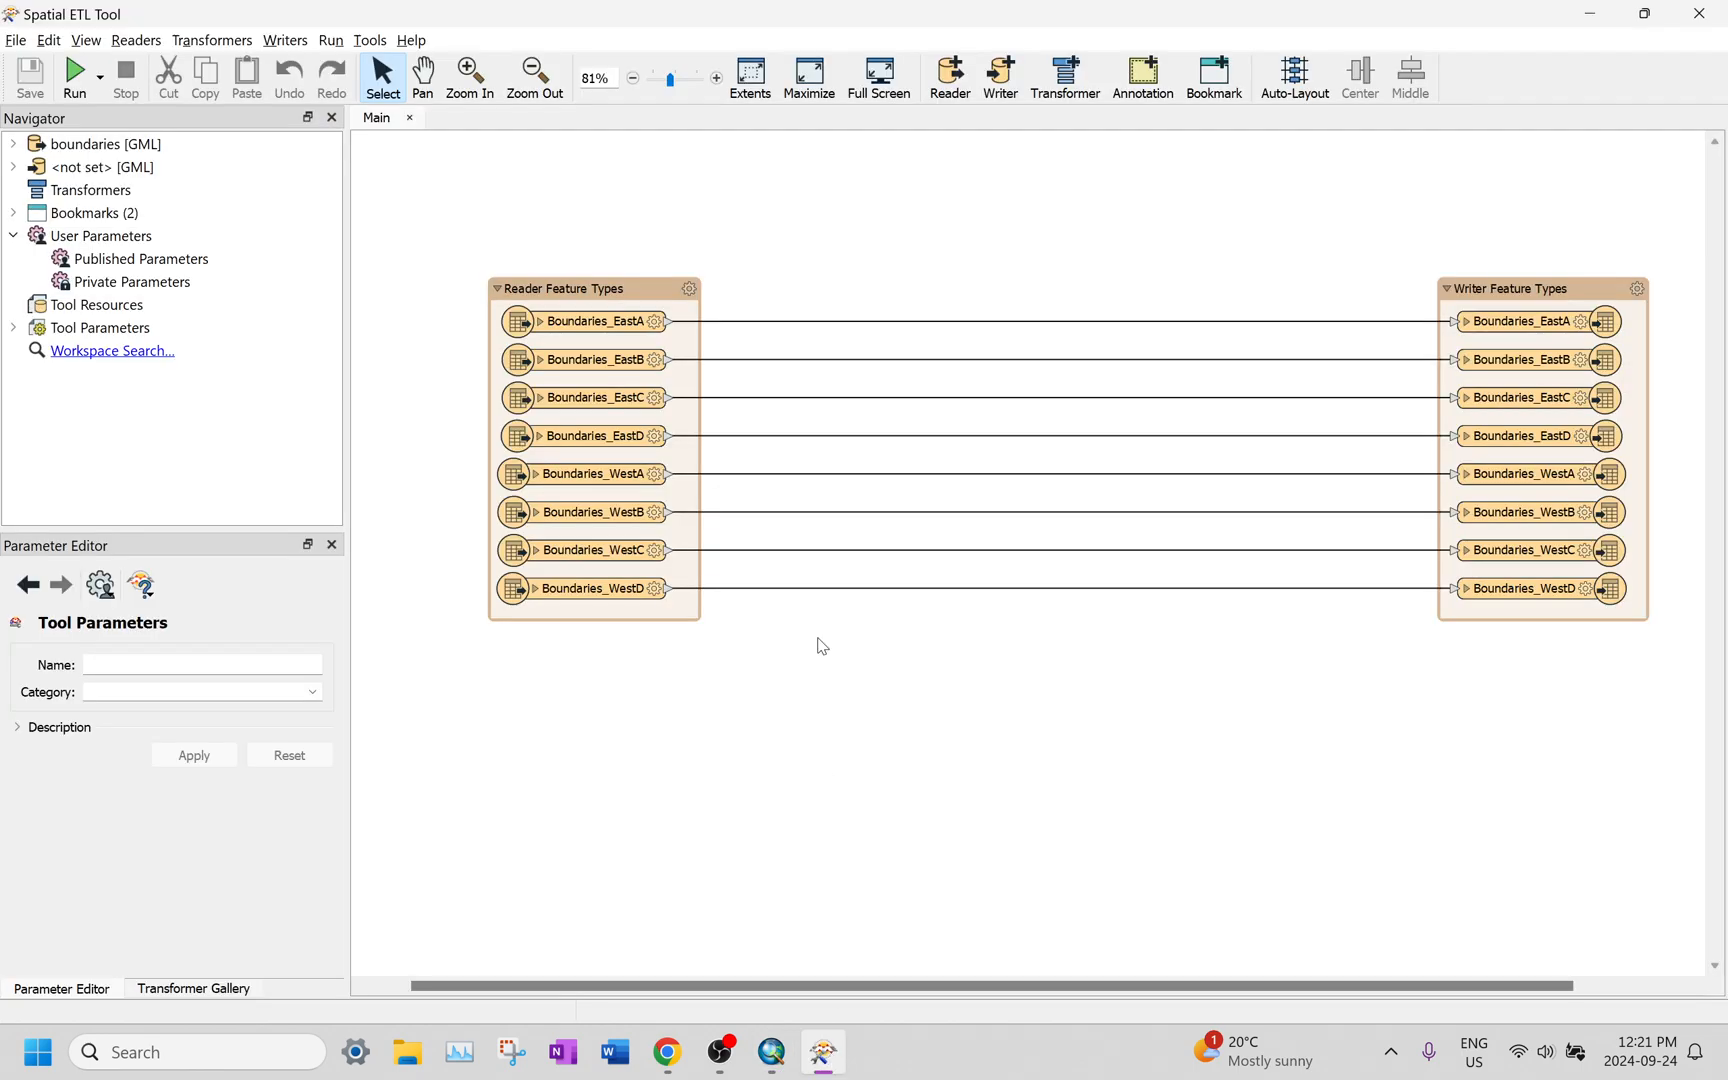
Step: Delete the reader feature types Boundaries_WestA, Boundaries_WestB, Boundaries_WestC and Boundaries_WestD from the boundaries GML reader
mouse_move(1045, 252)
left_mouse_down()
mouse_move(897, 281)
mouse_move(881, 297)
mouse_move(895, 307)
left_mouse_up()
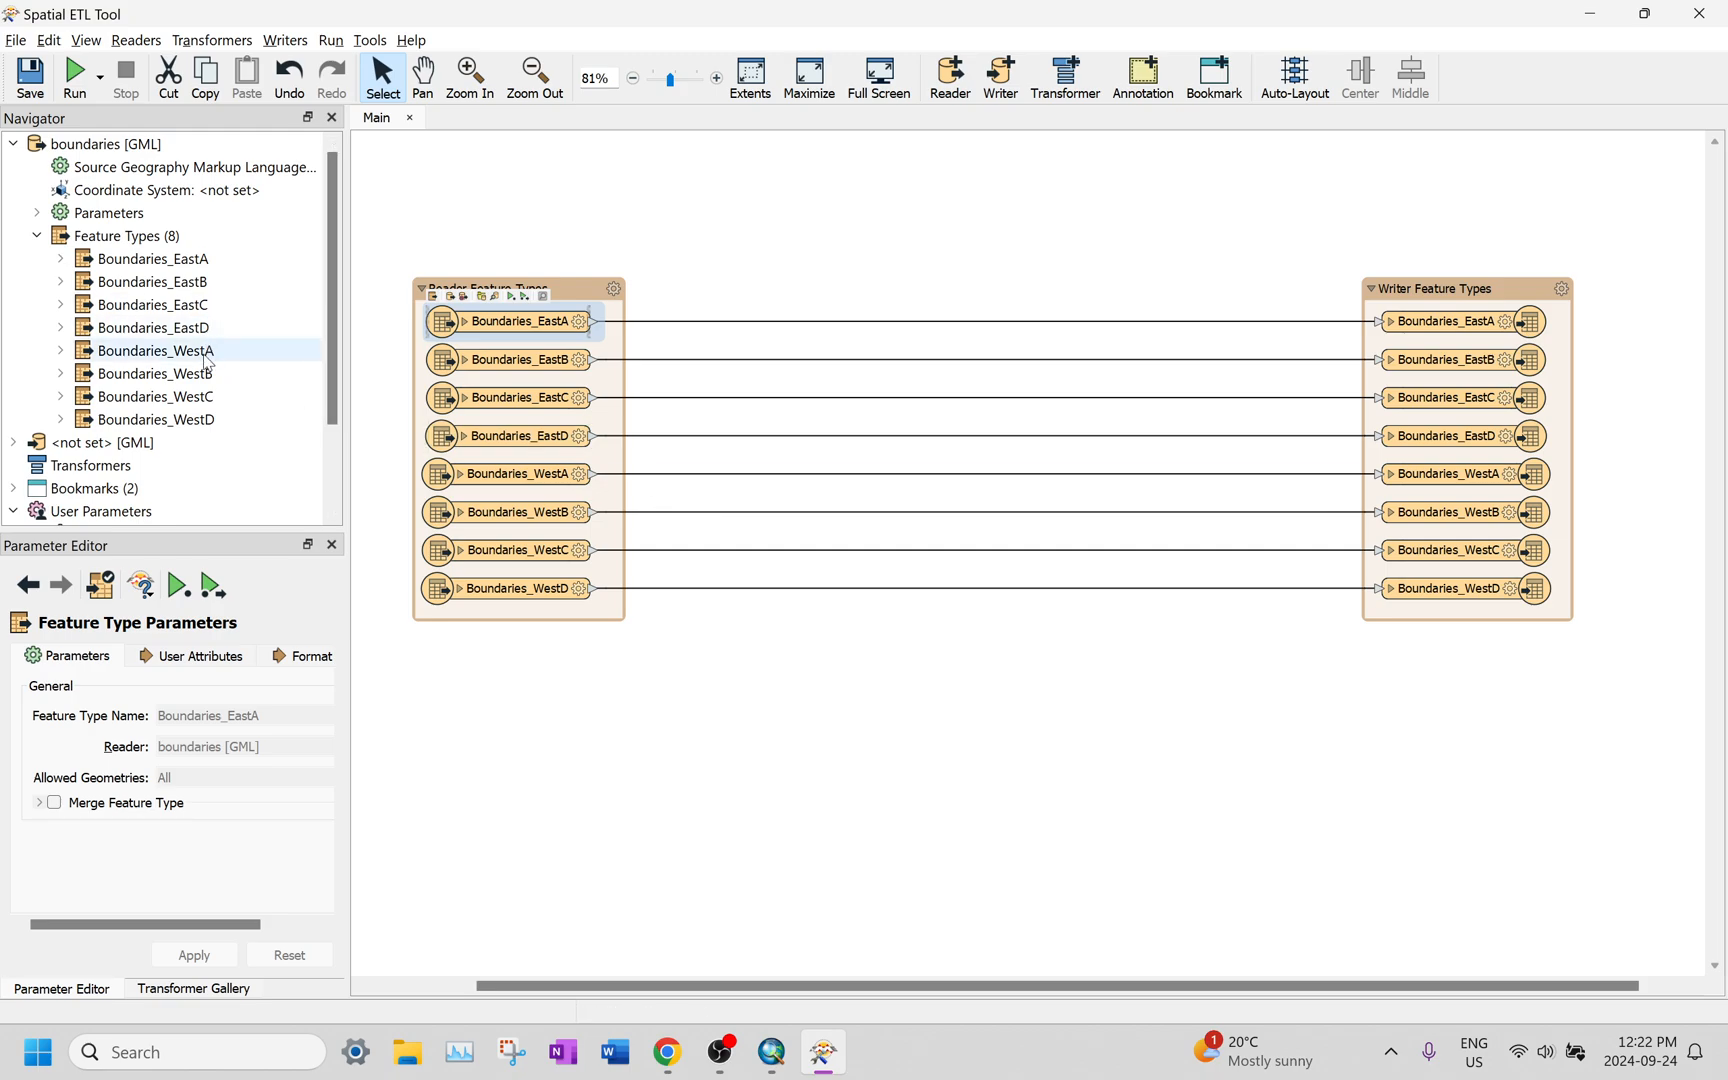
left_click(206, 356)
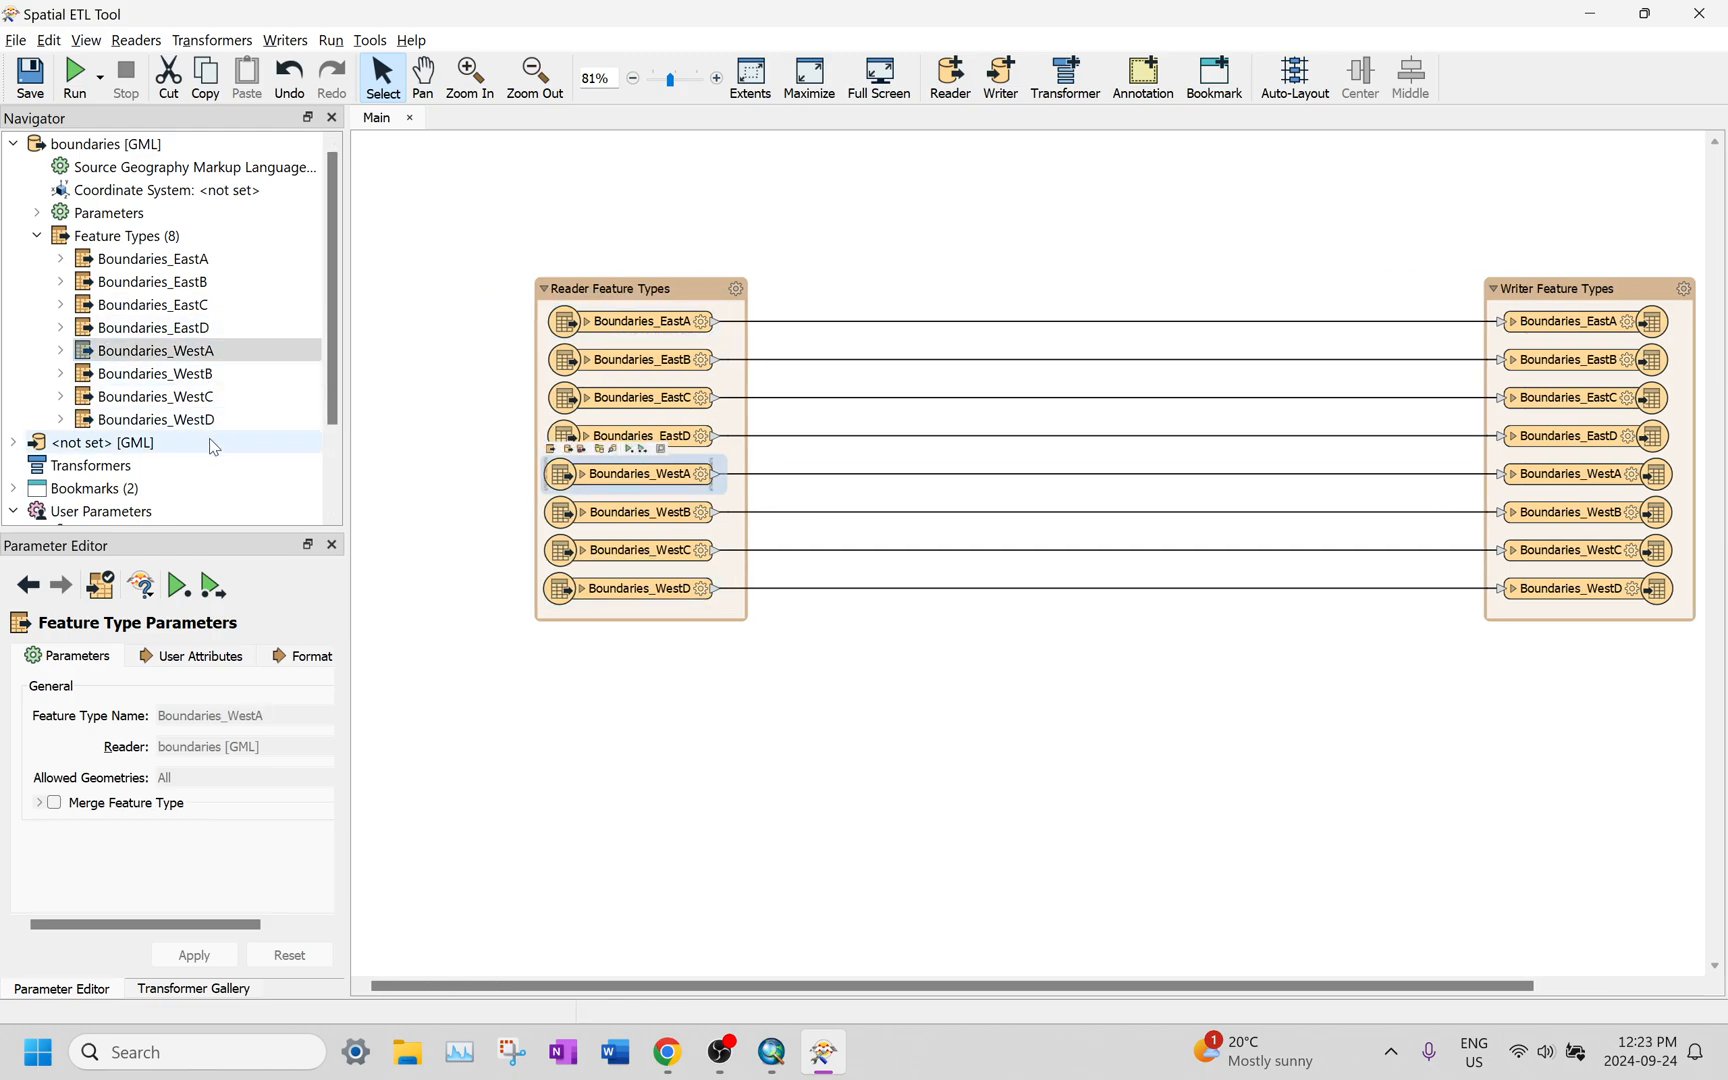
left_click(229, 421)
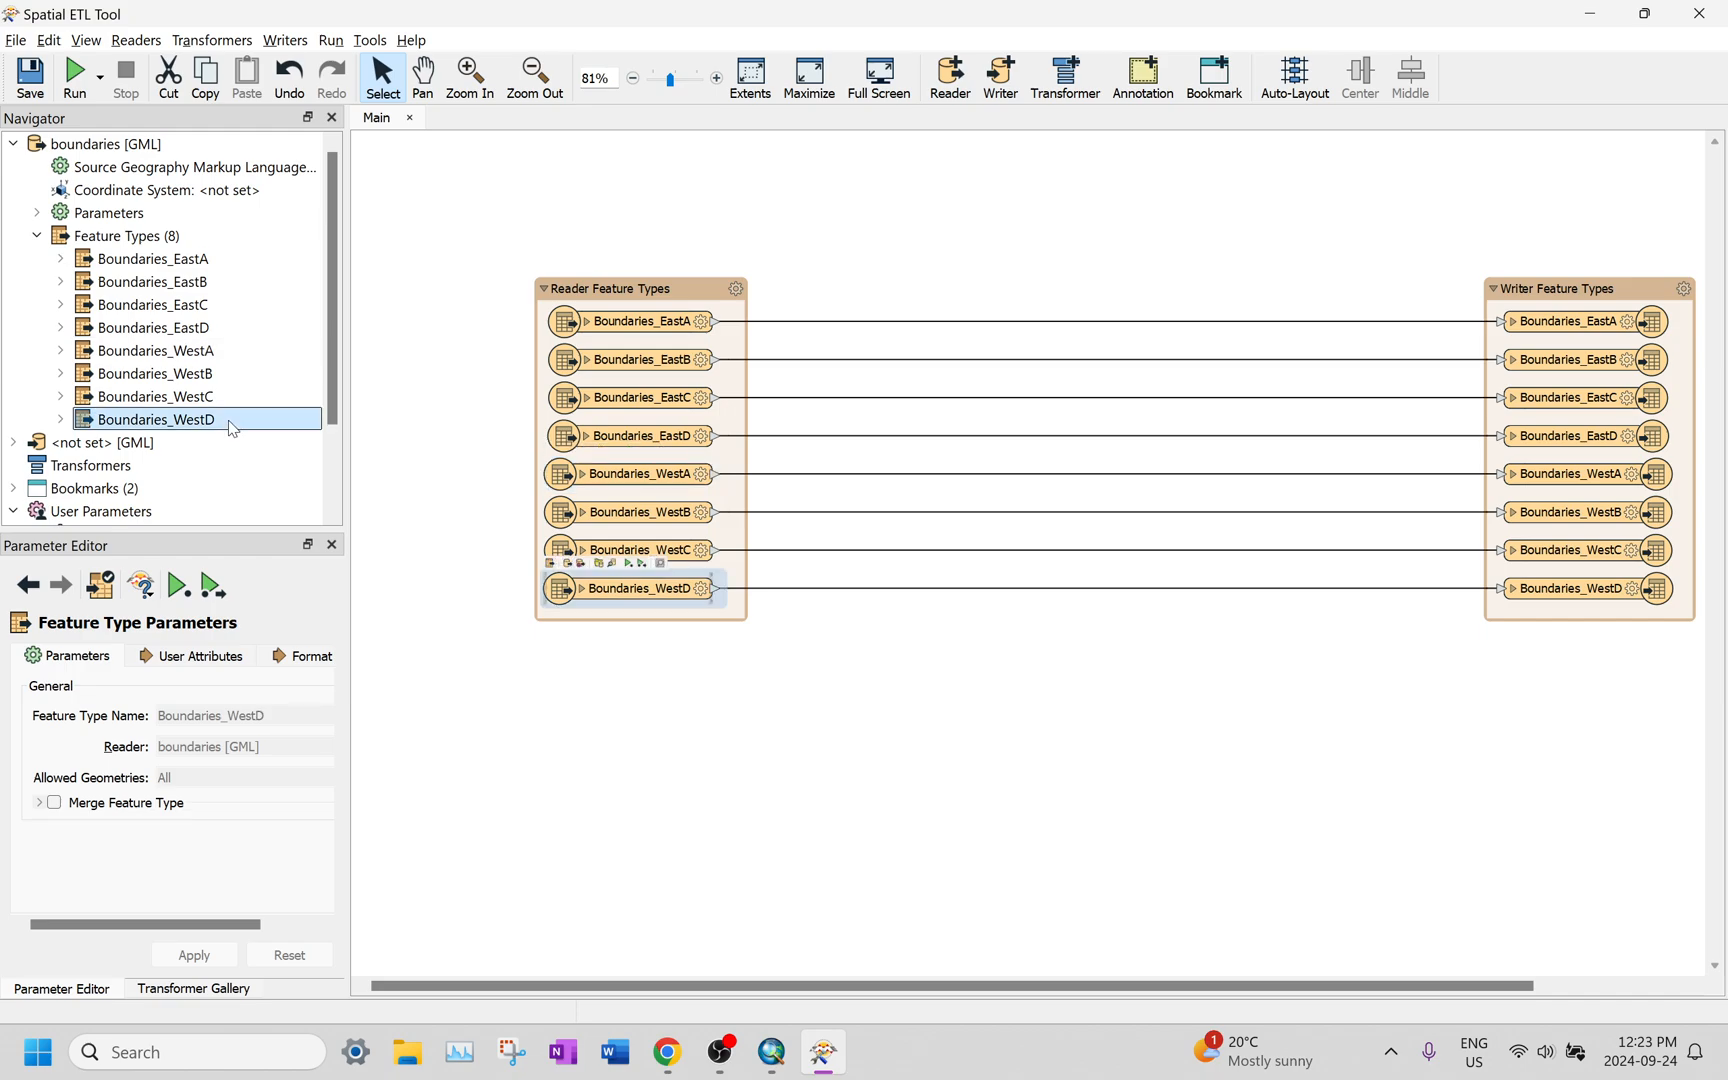
right_click(220, 356)
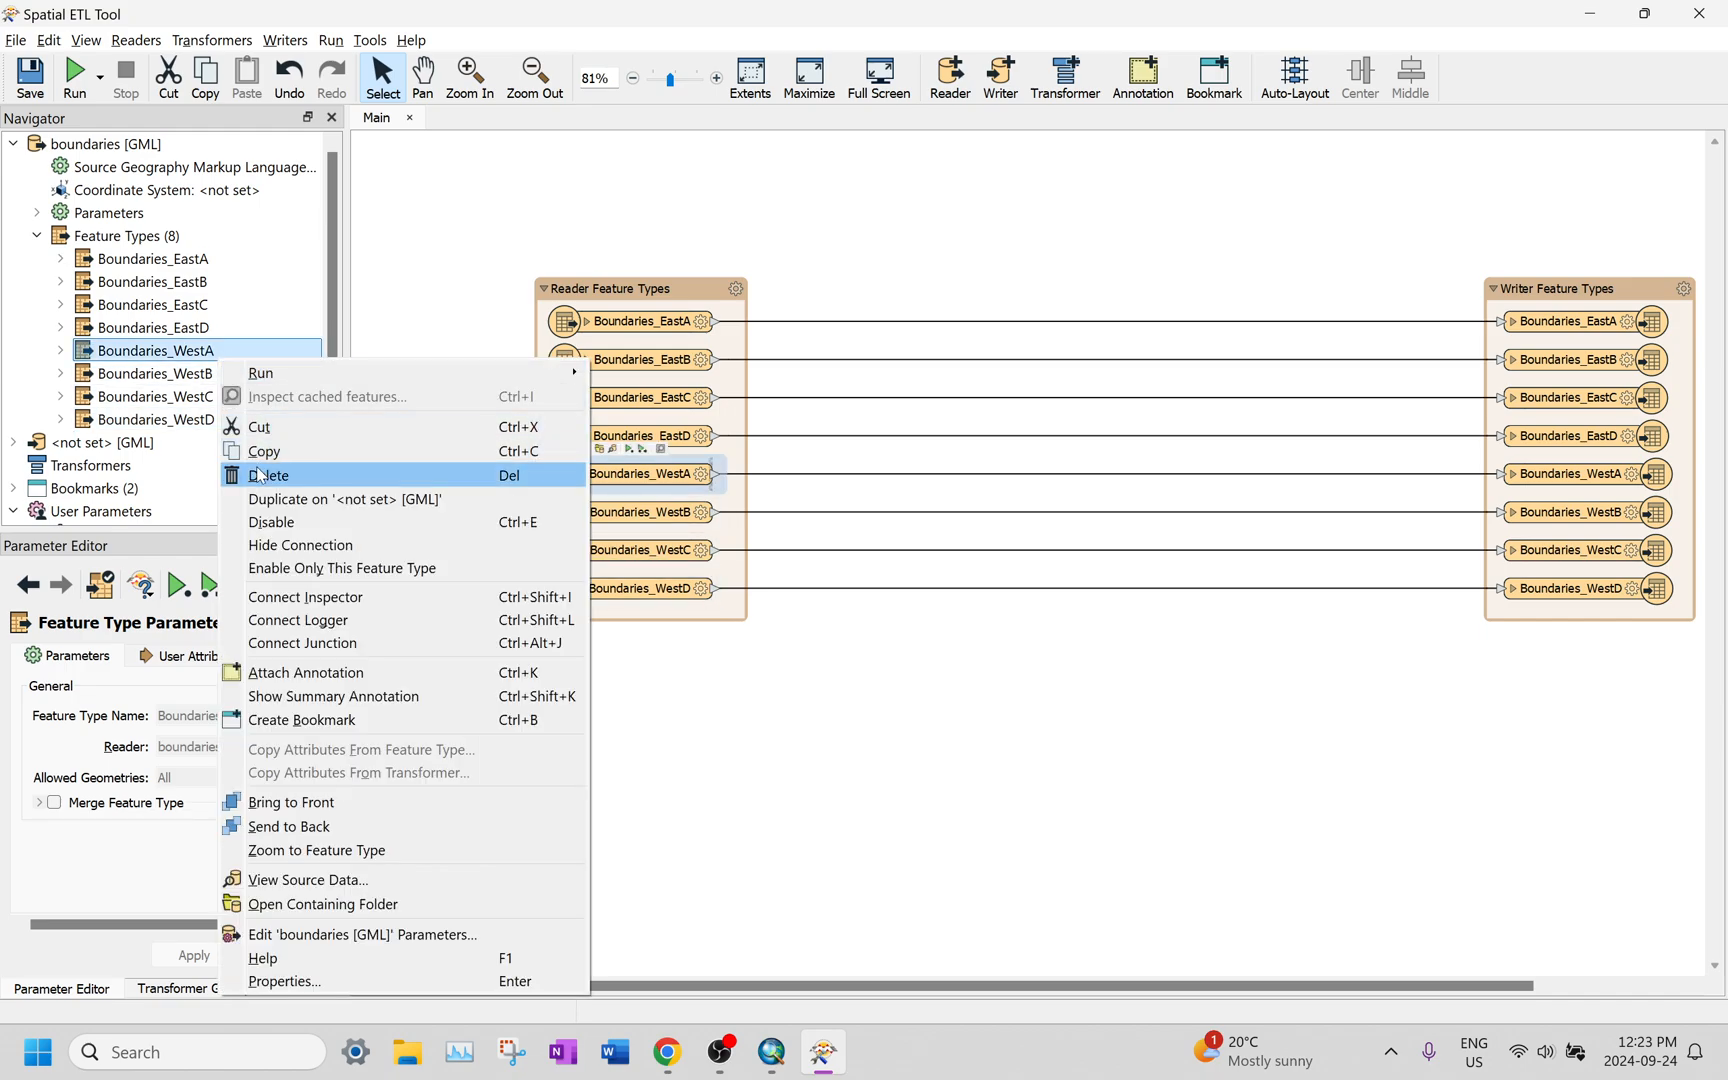
left_click(256, 426)
right_click(233, 357)
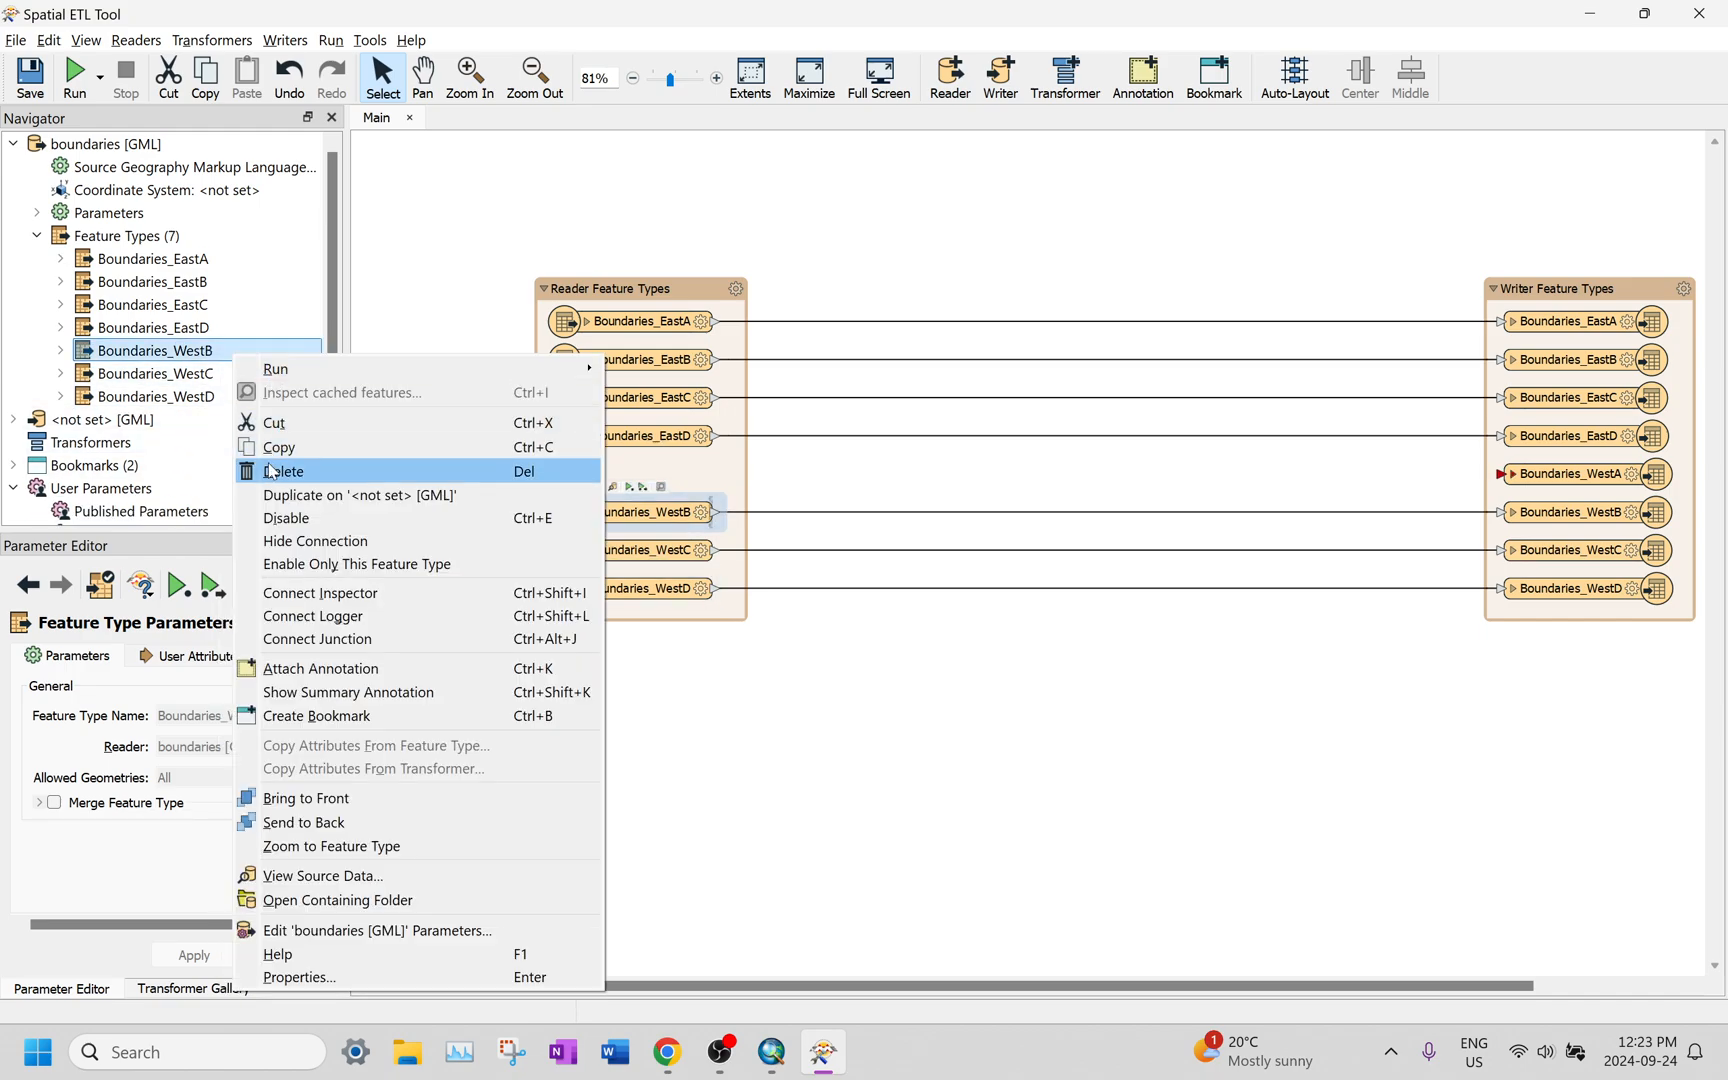
left_click(276, 471)
right_click(240, 355)
left_click(290, 470)
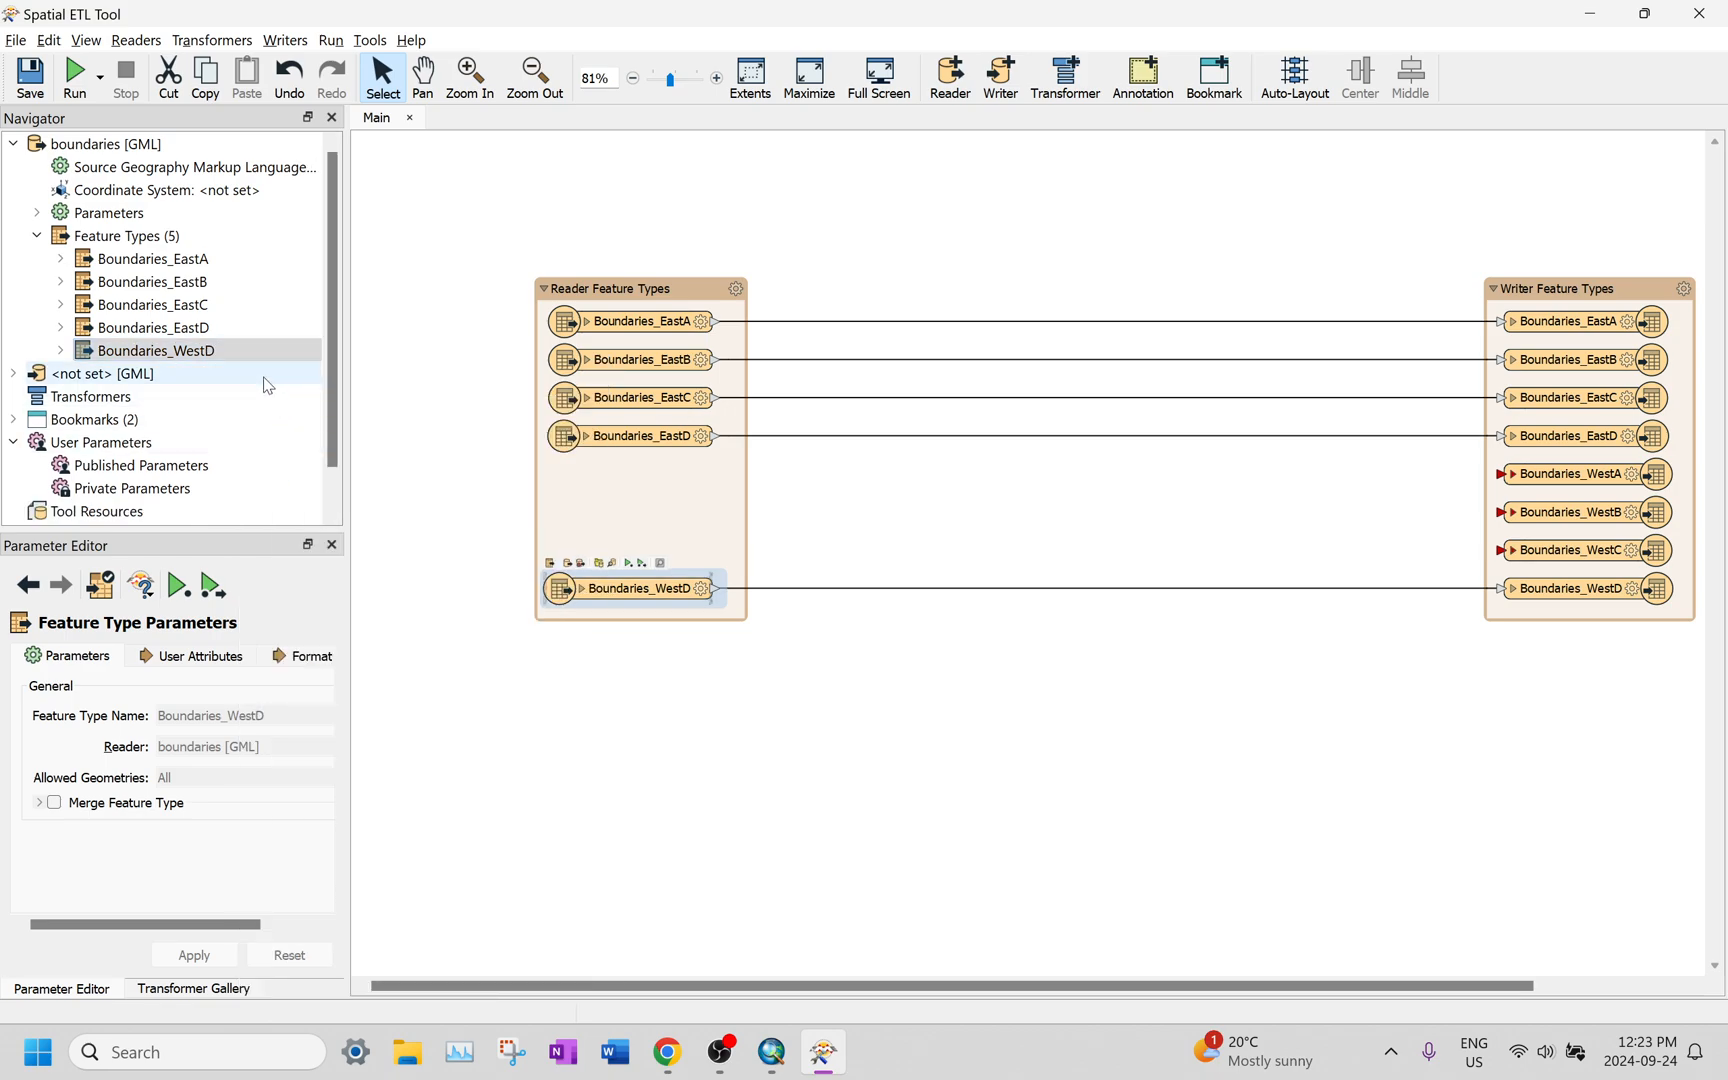
right_click(262, 357)
left_click(396, 482)
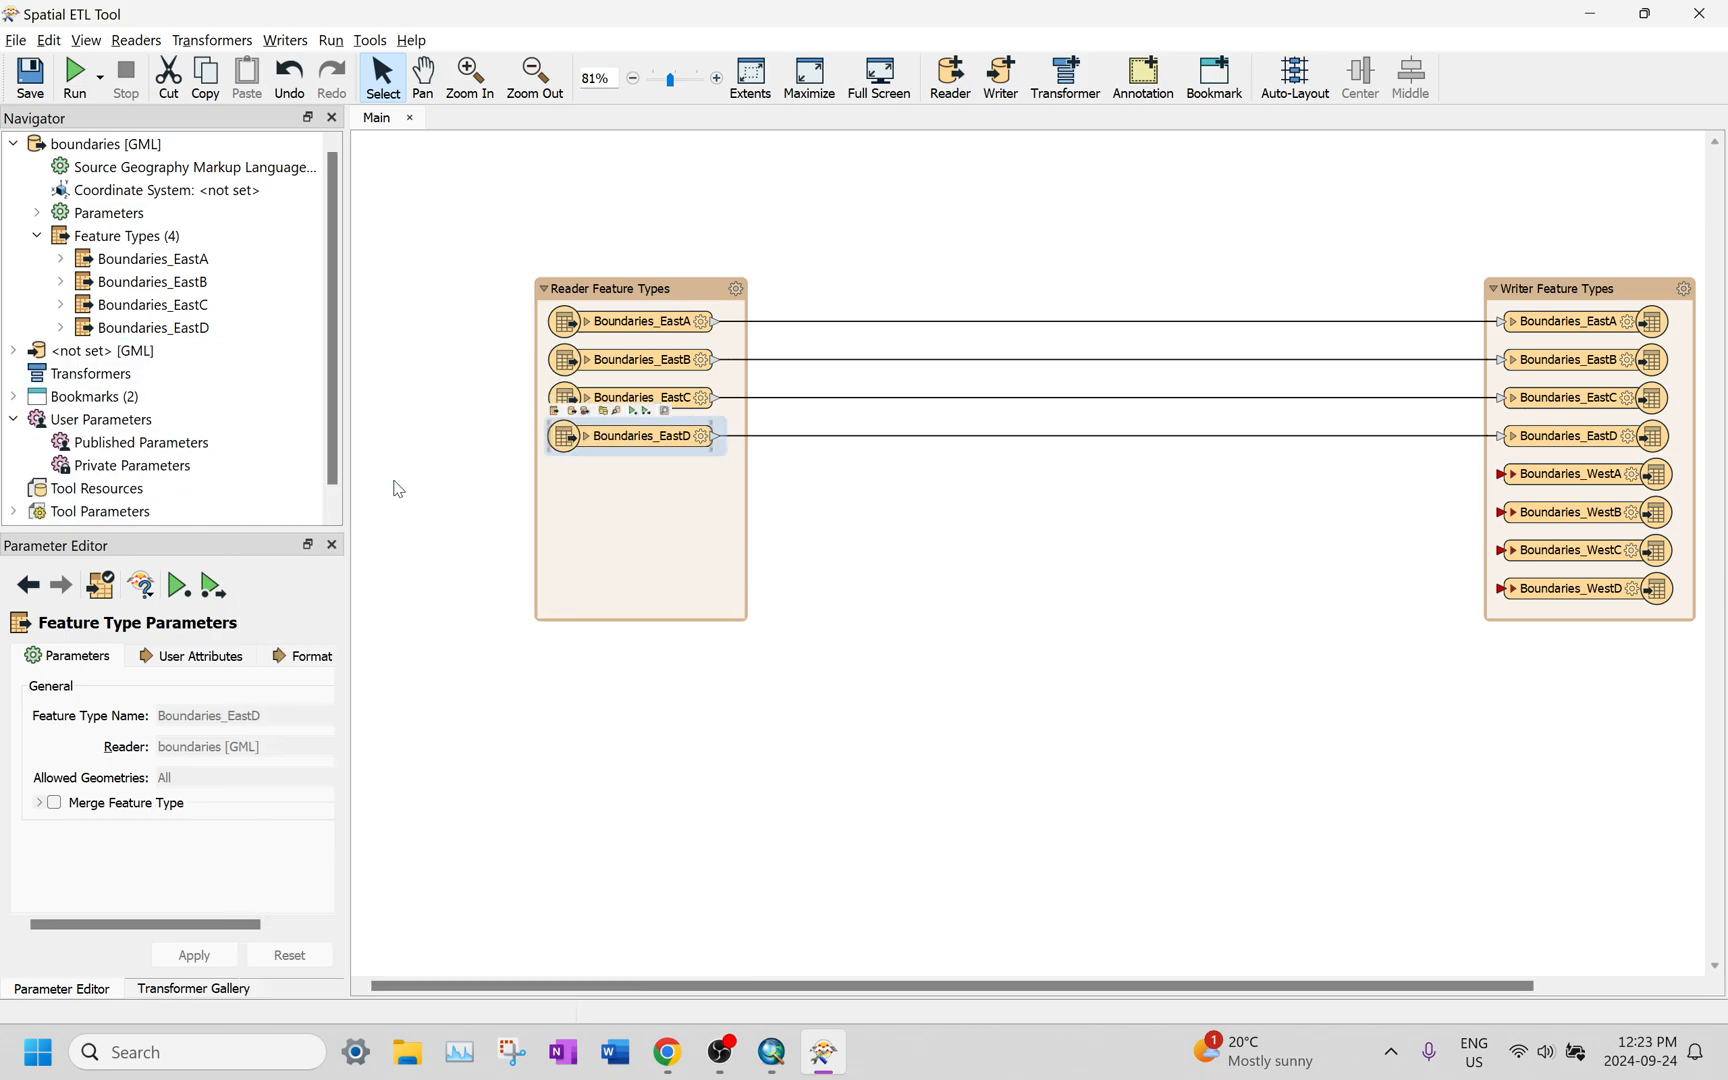
Step: Consult the course's example result and connect all four East reader feature types to the writer feature type Boundaries_EastA
key("alt+Tab")
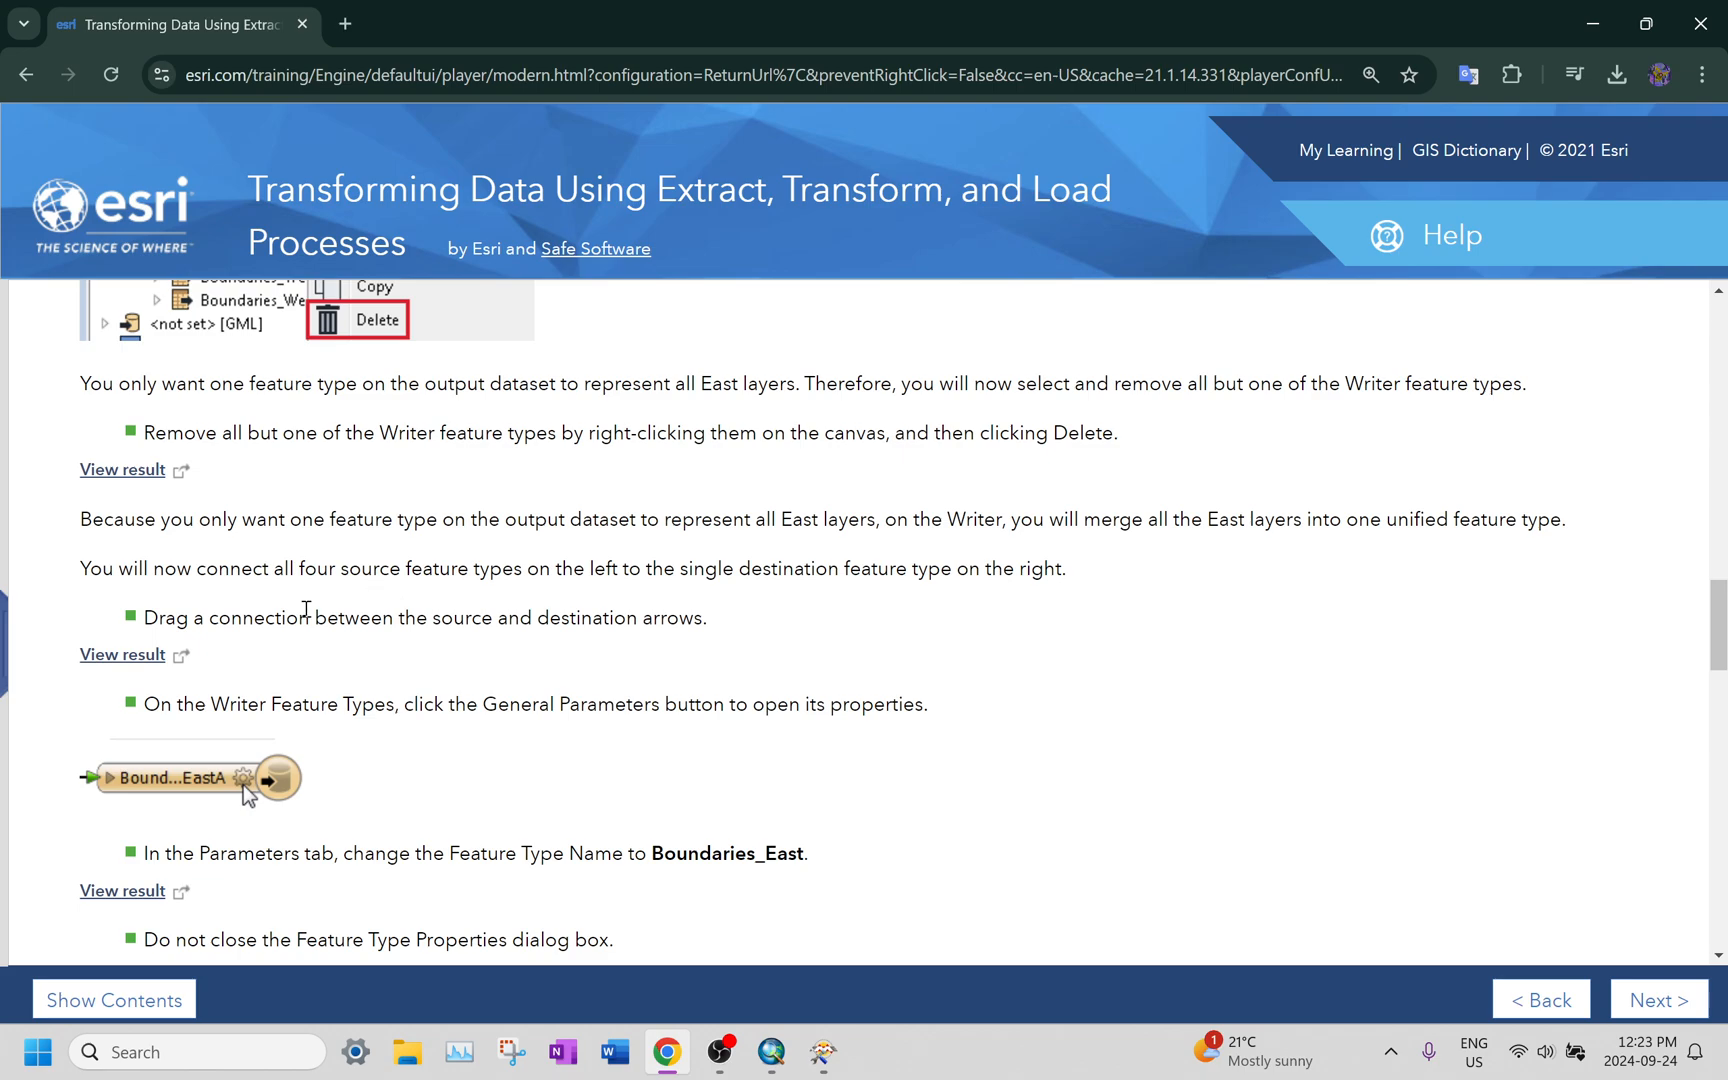
left_click(124, 654)
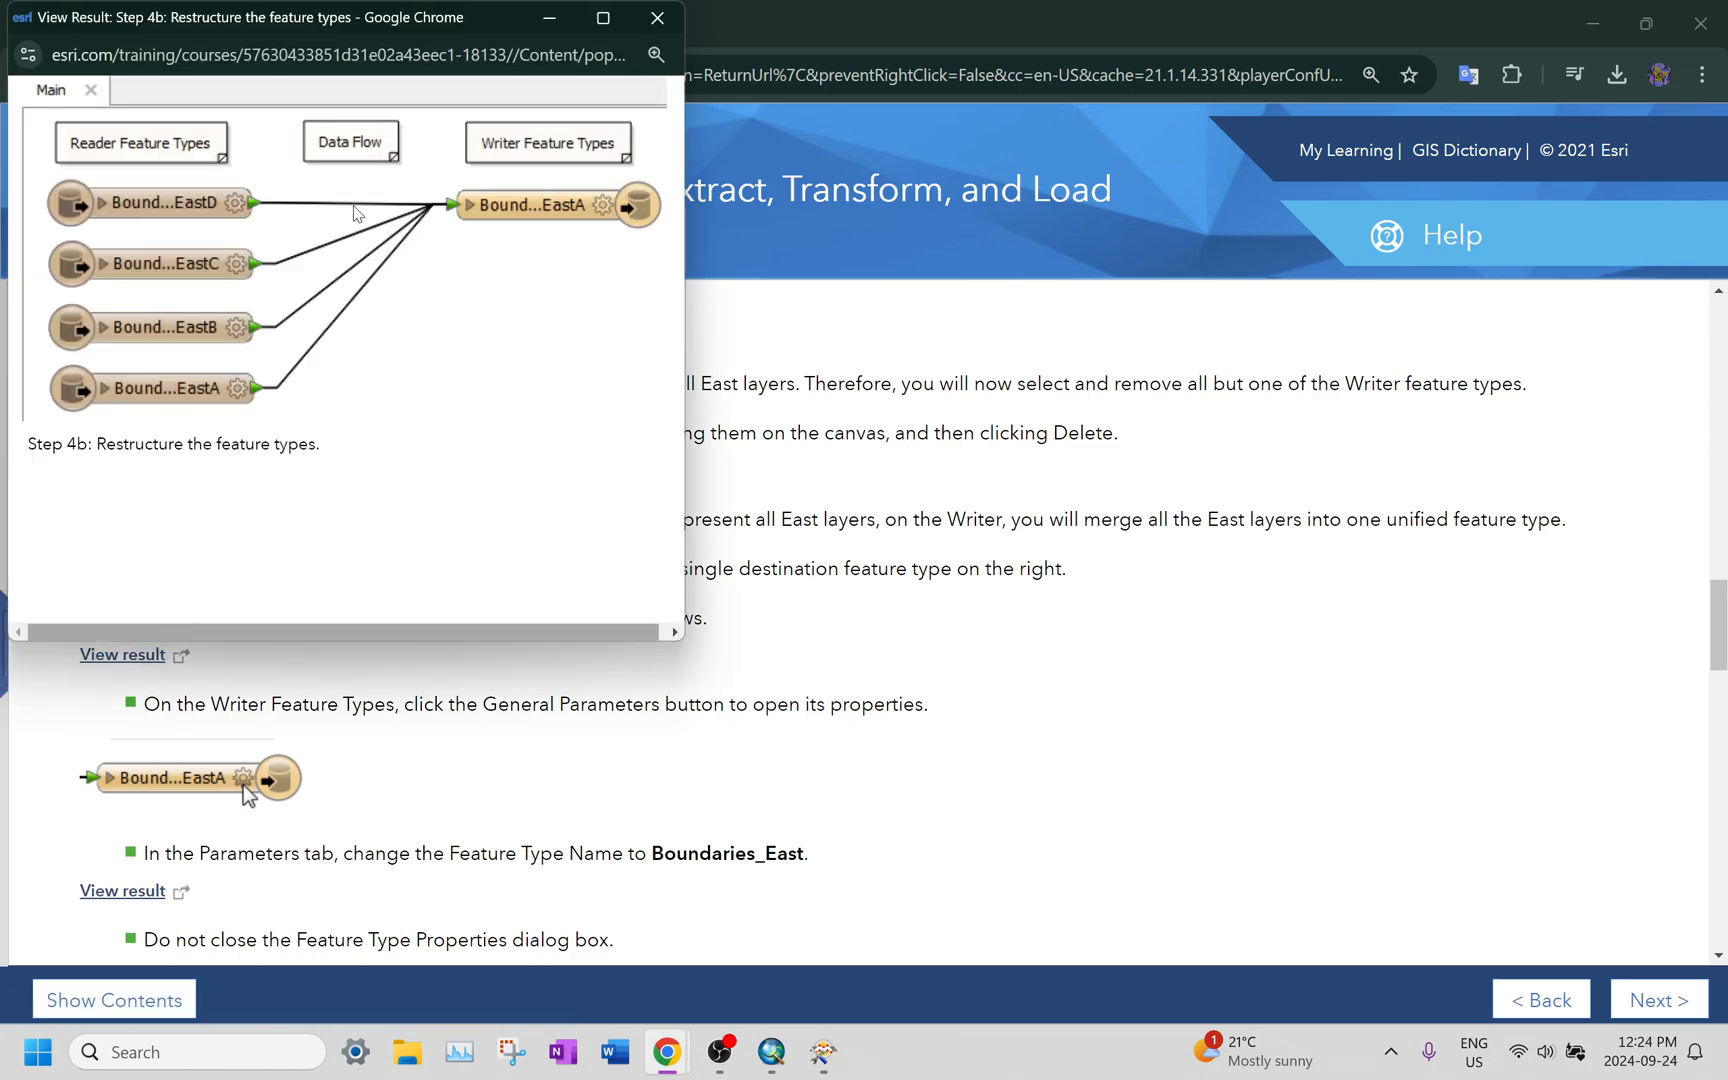
key("alt+Tab")
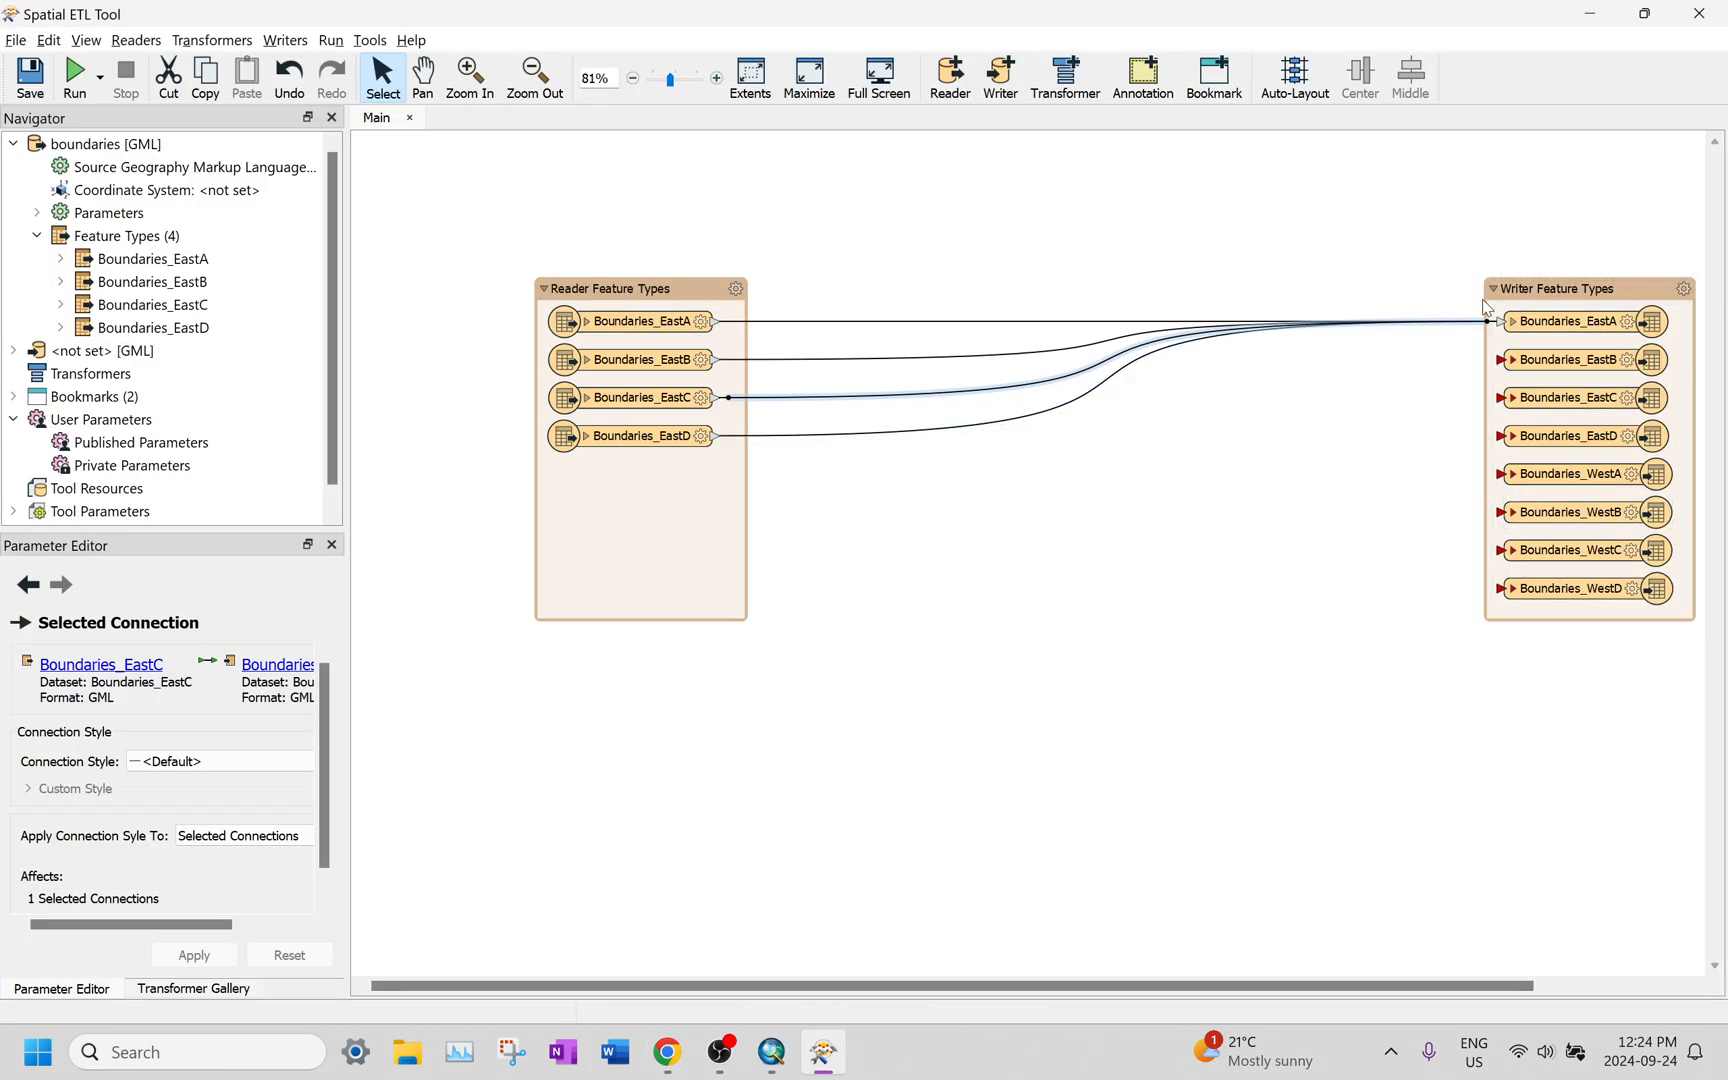
key("alt+Tab")
key("alt+Tab")
Step: Change the feature type name of the writer's Boundaries_EastA to Boundaries_East, checking the name against the course instructions
left_click(1633, 330)
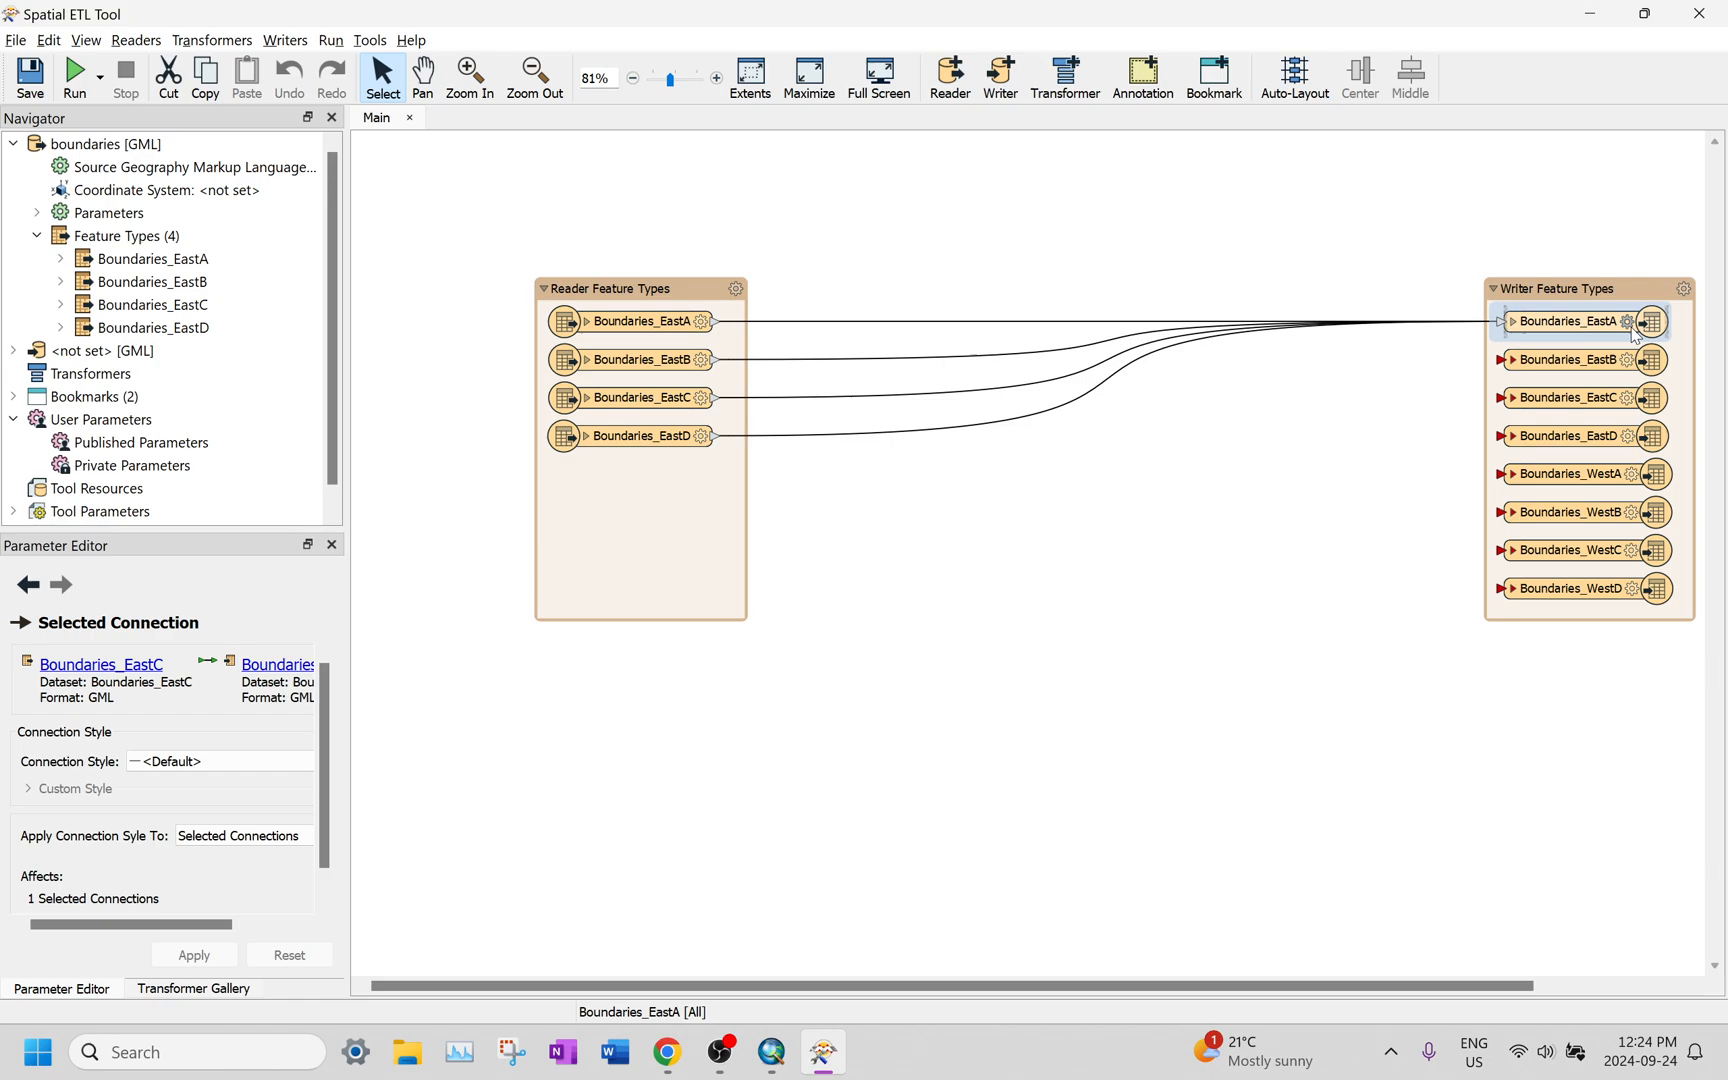
double_click(1633, 330)
key("ctrl+c")
key("End")
key("BackSpace")
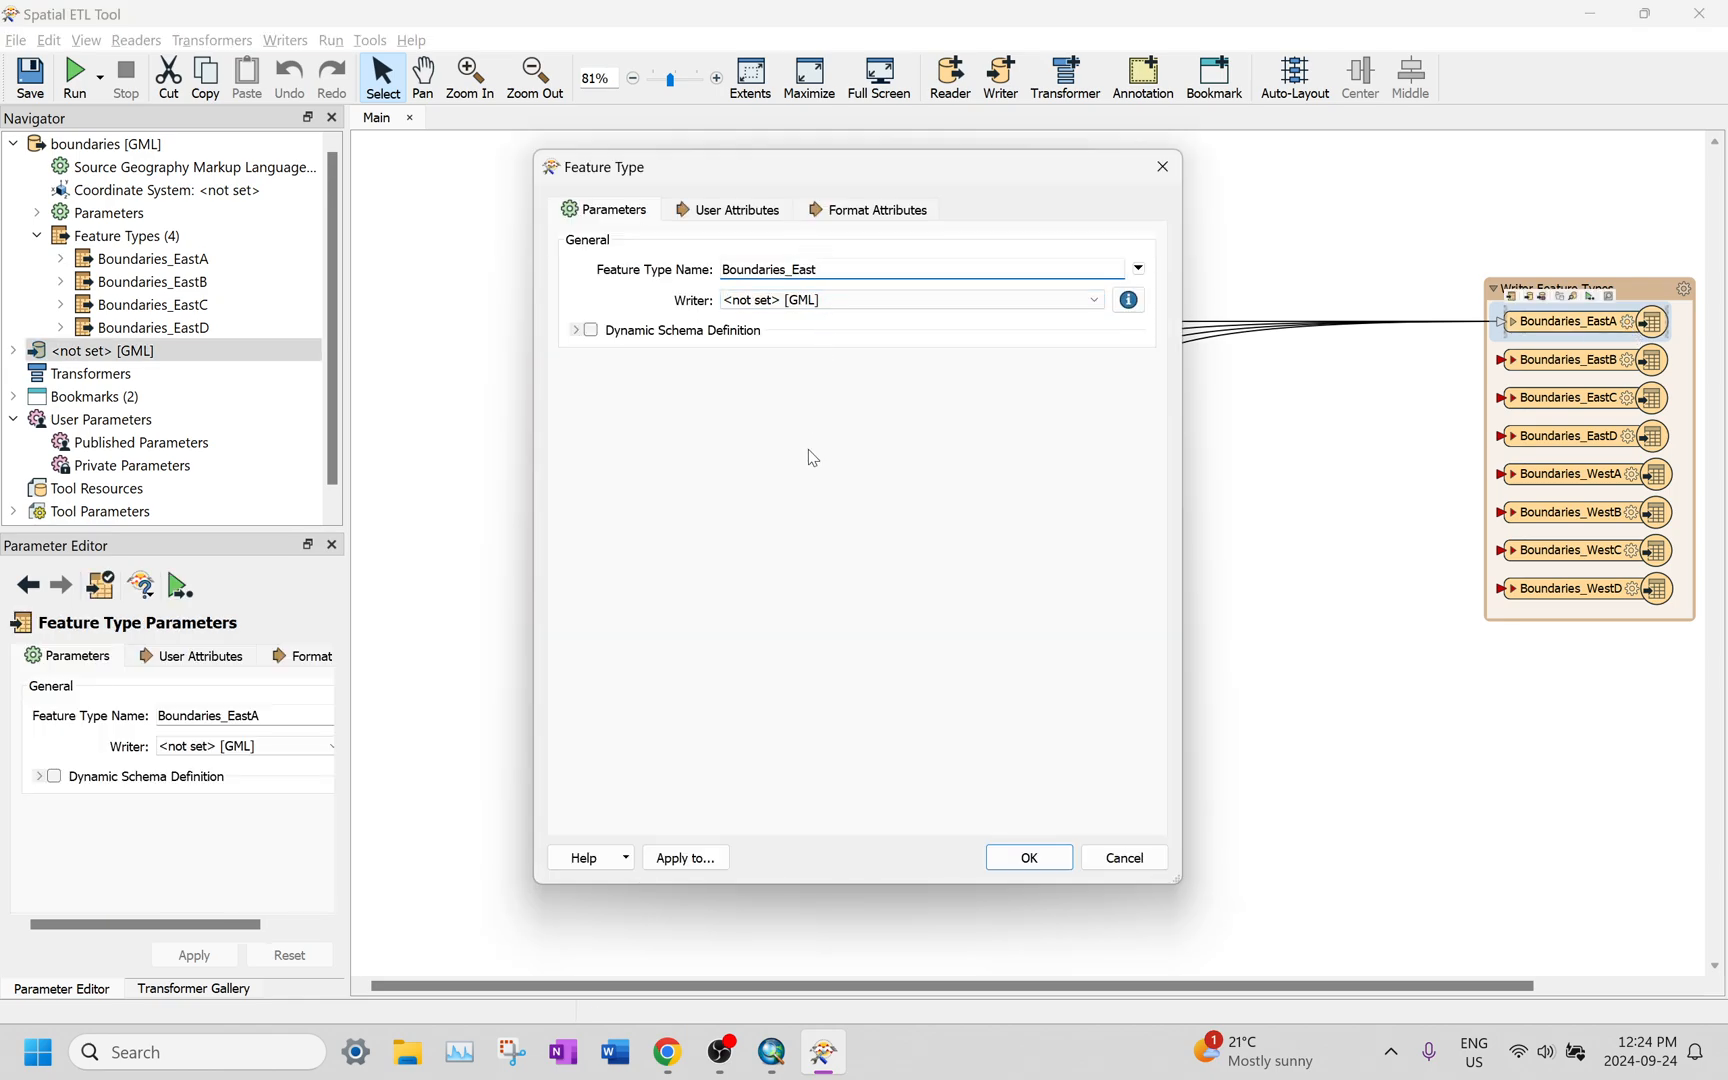
key("alt+Tab")
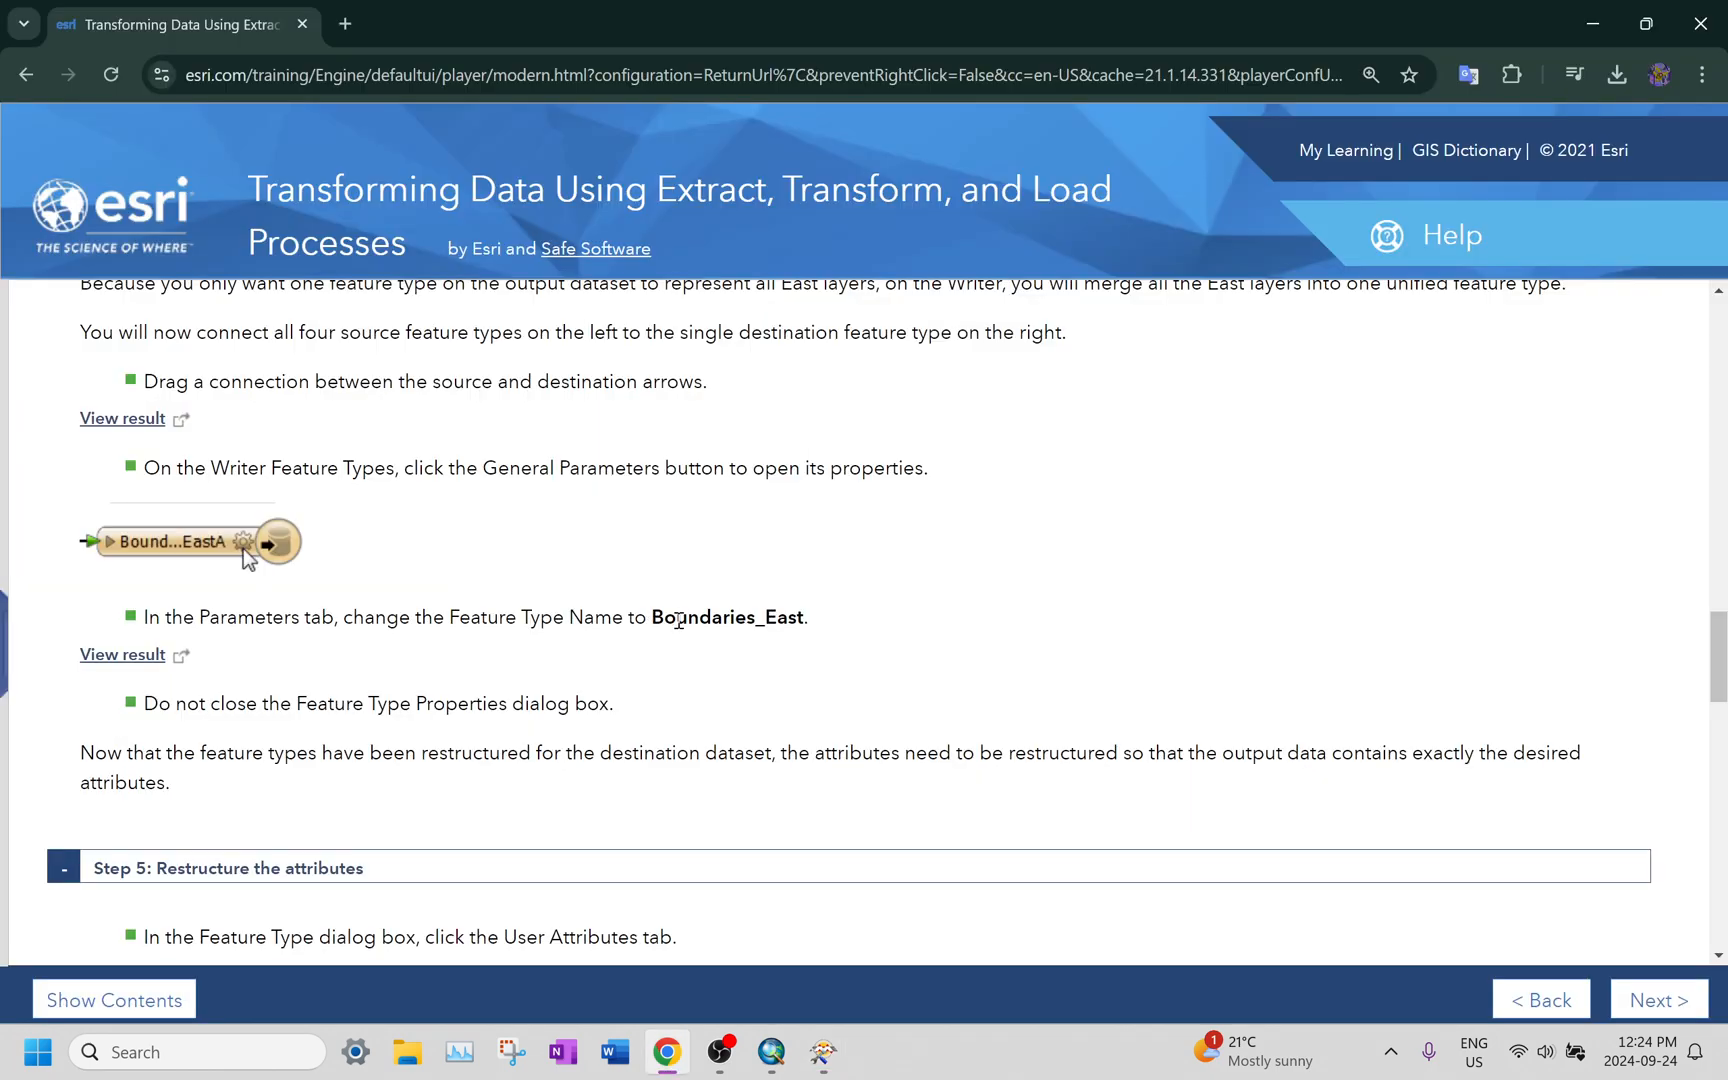
key("alt+Tab")
left_click(728, 209)
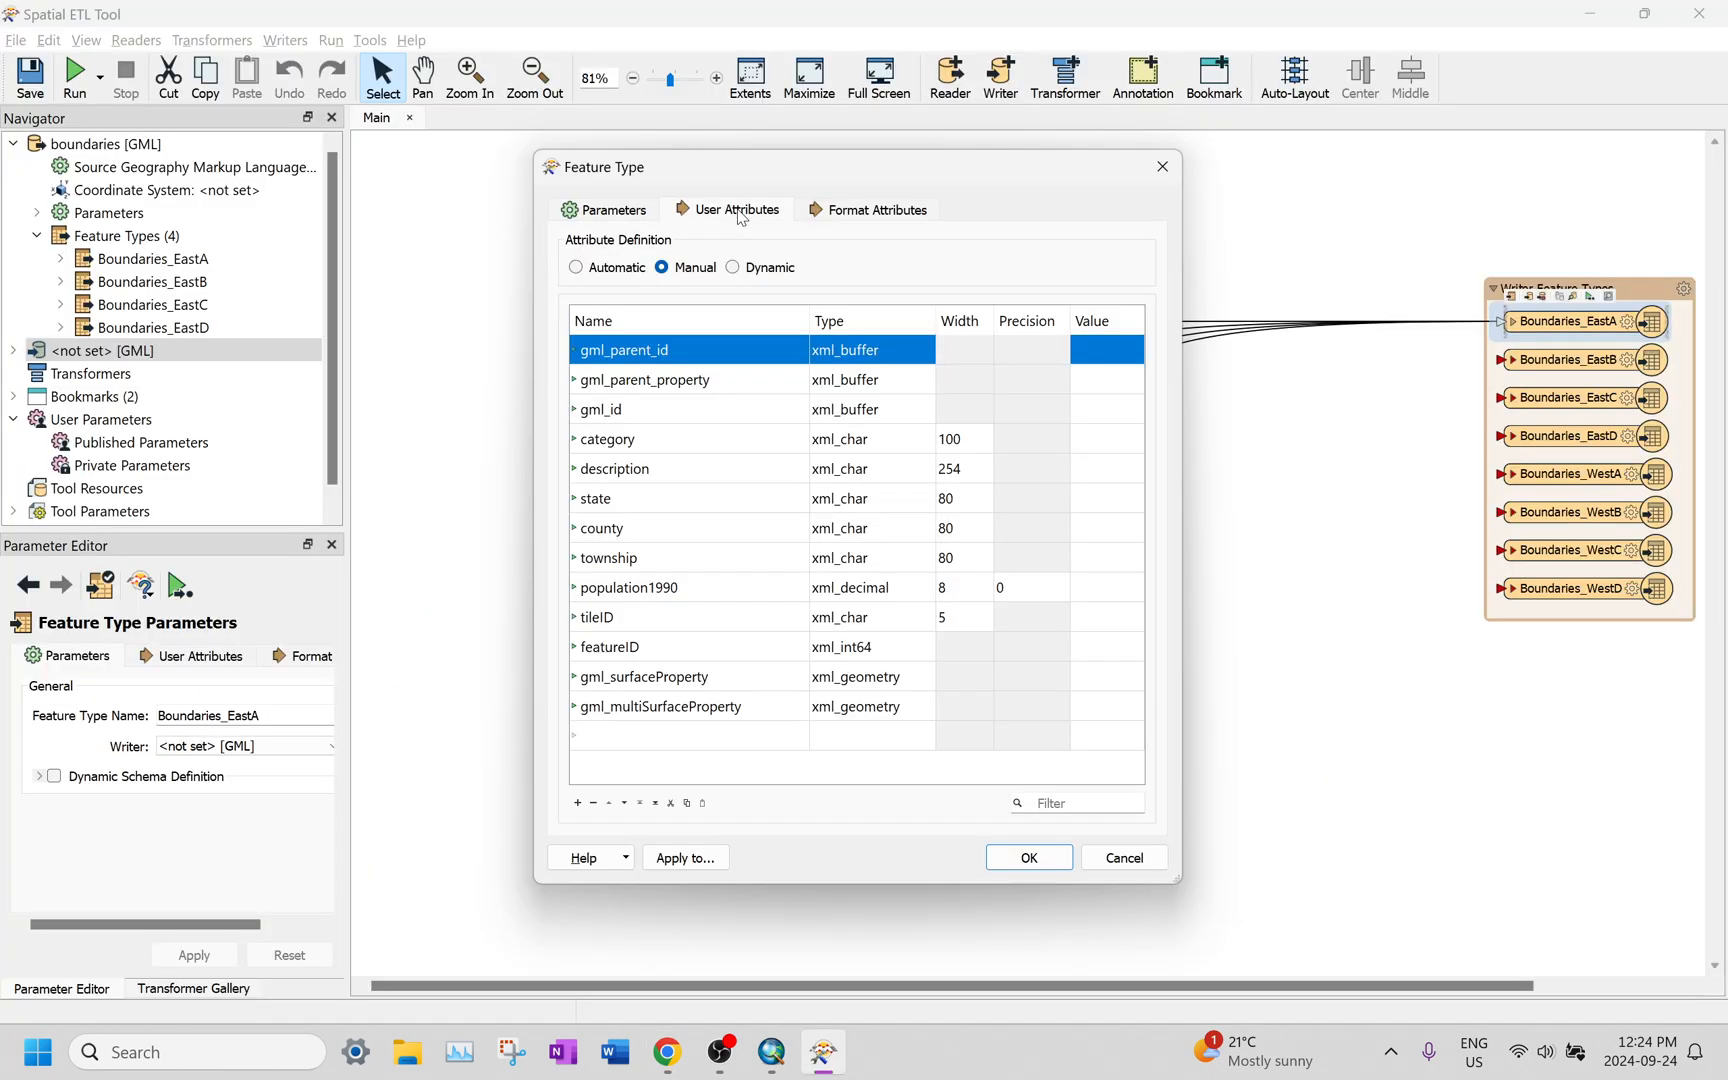
left_click(606, 209)
left_click(760, 268)
left_click_drag(760, 268, 580, 273)
key("ctrl+v")
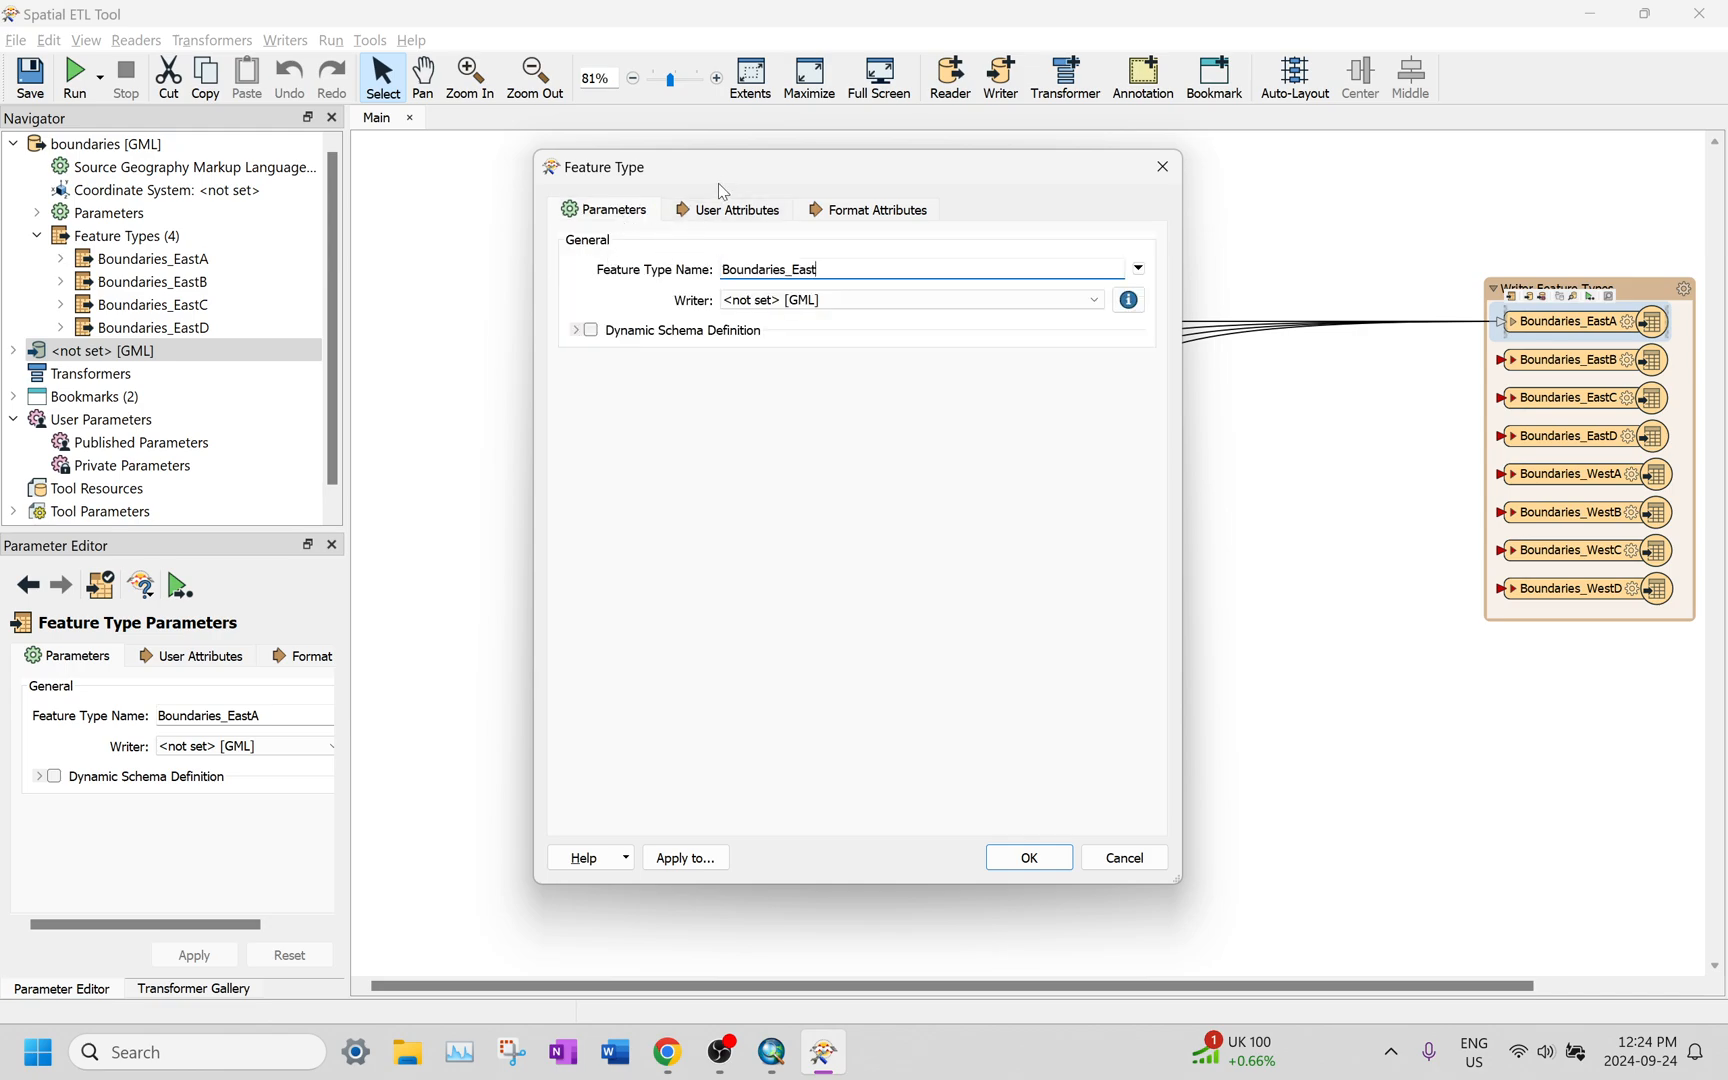
Step: Remove all user attributes of the writer feature type except population1990, including the blank row
left_click(722, 208)
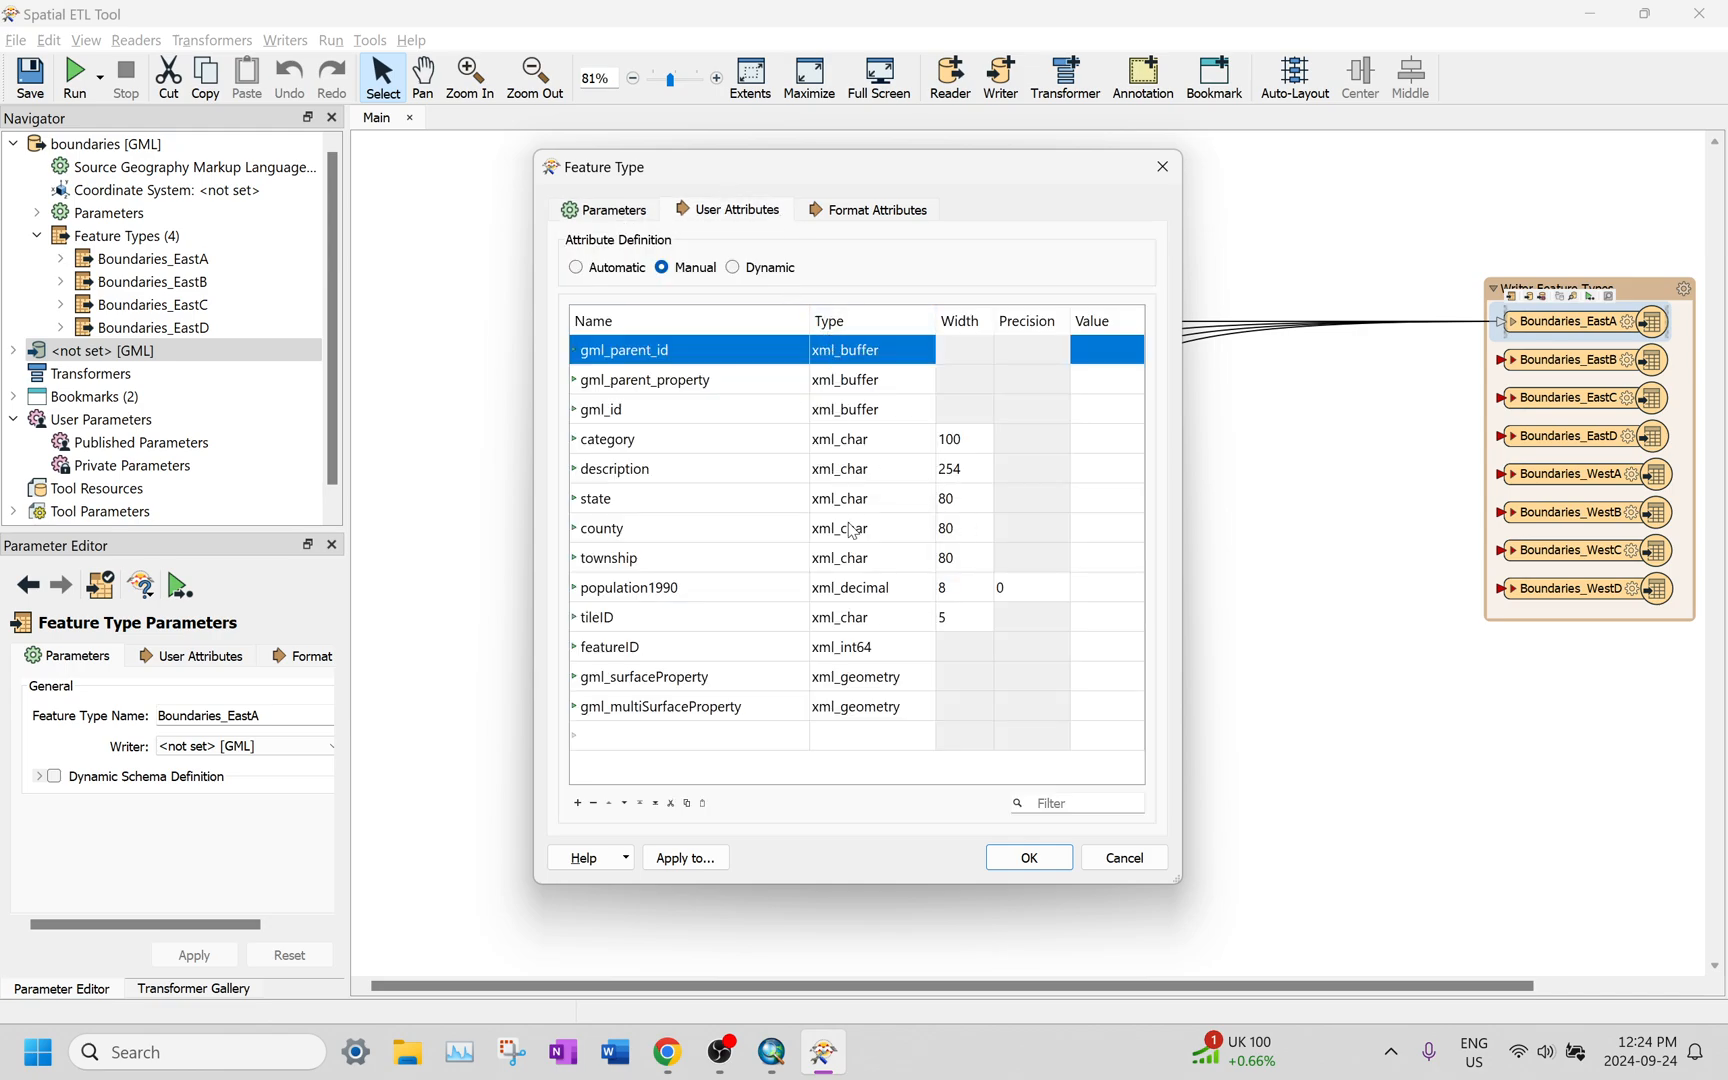
key("alt+Tab")
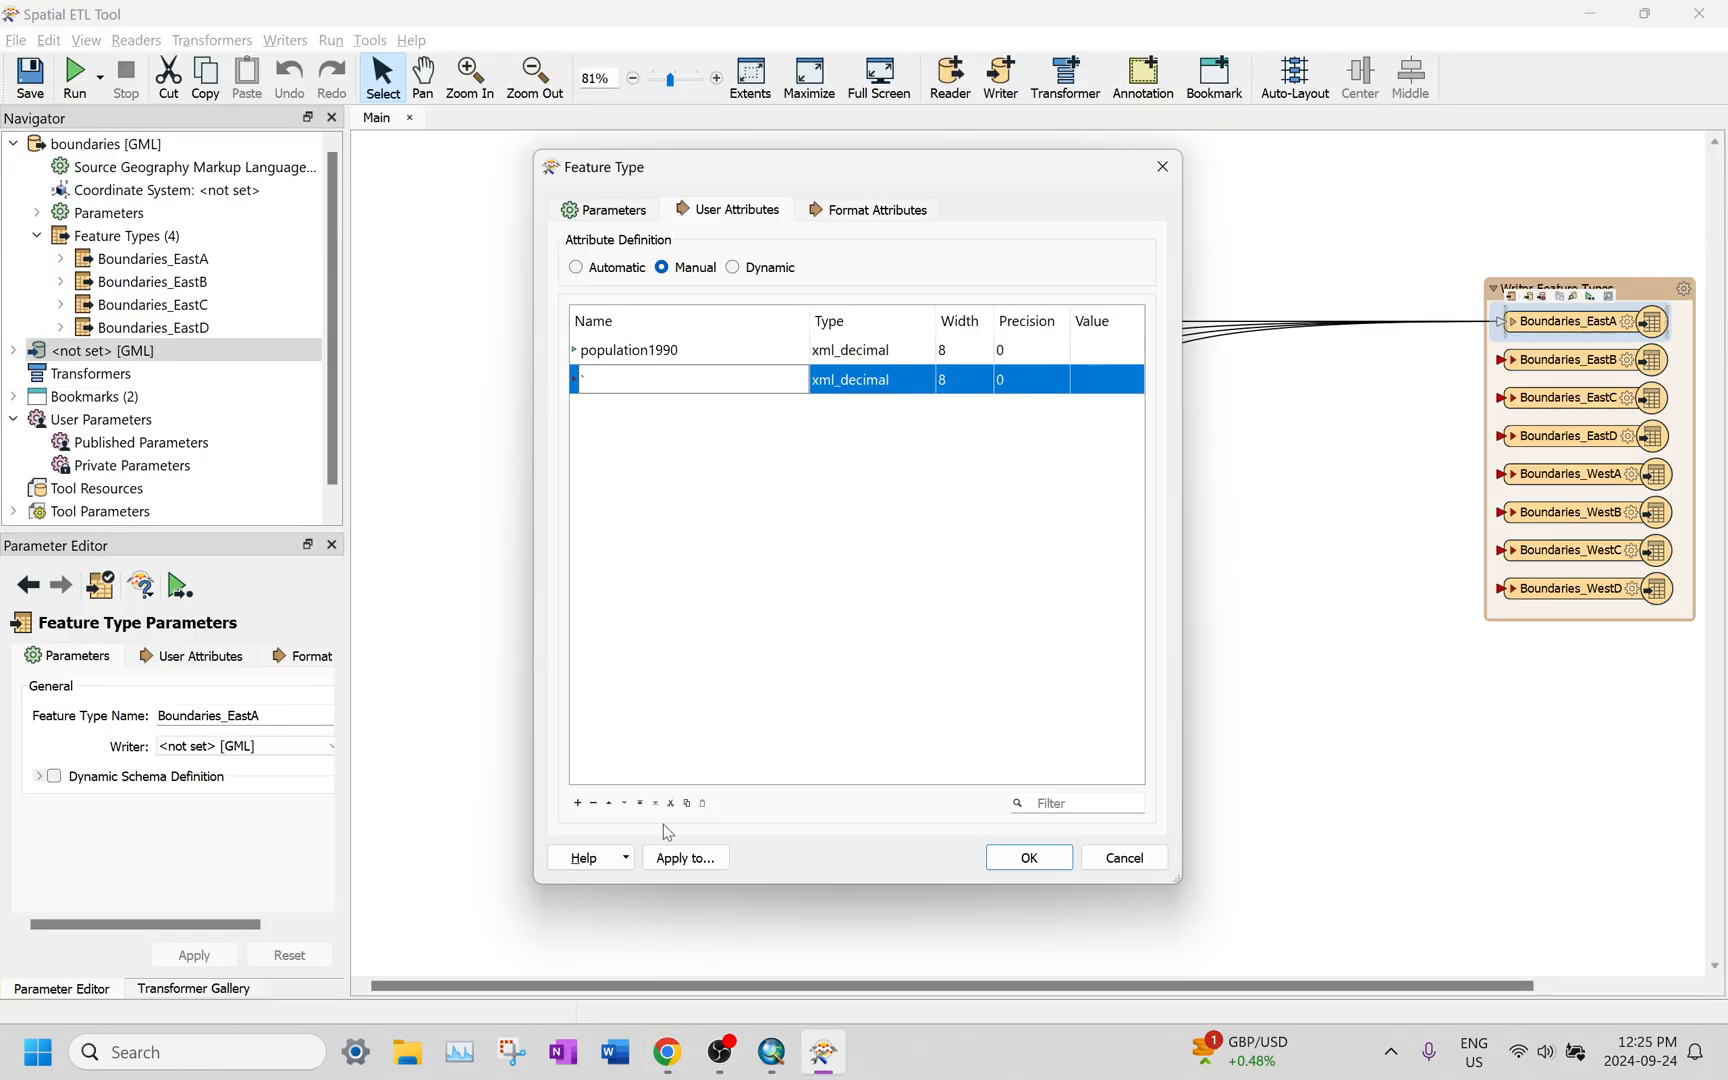
key("Escape")
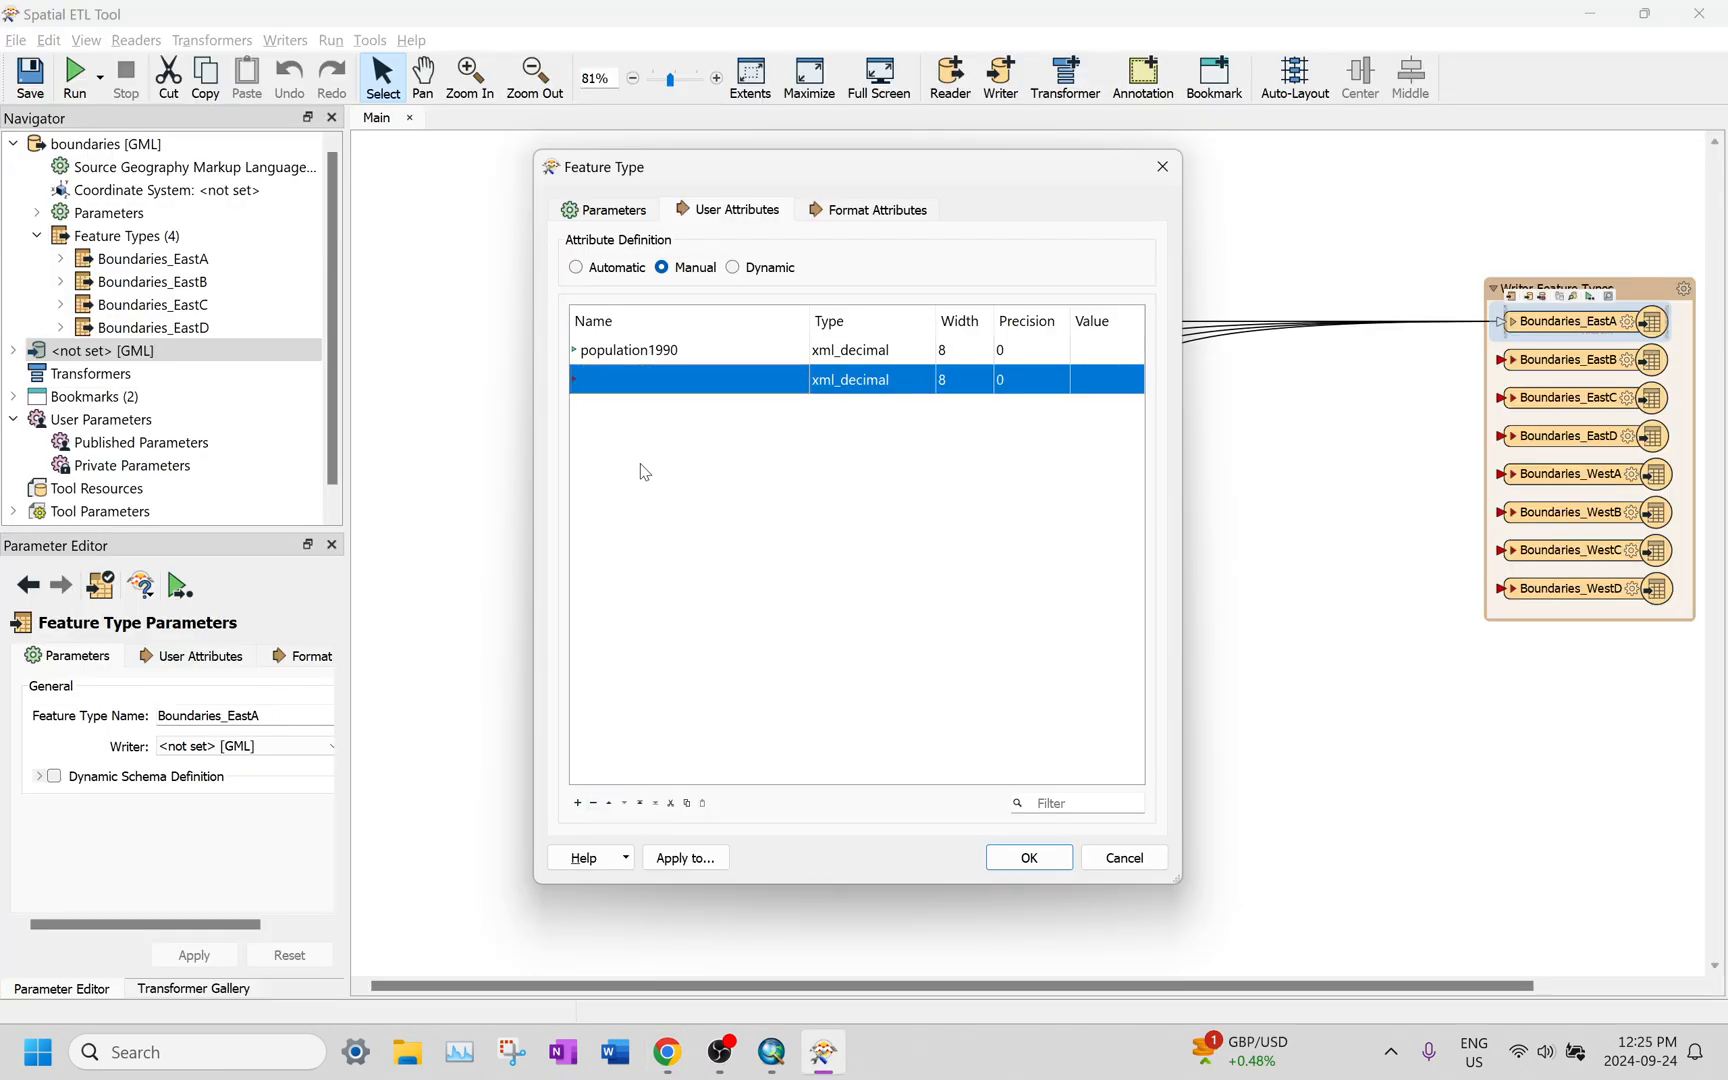
left_click(818, 380)
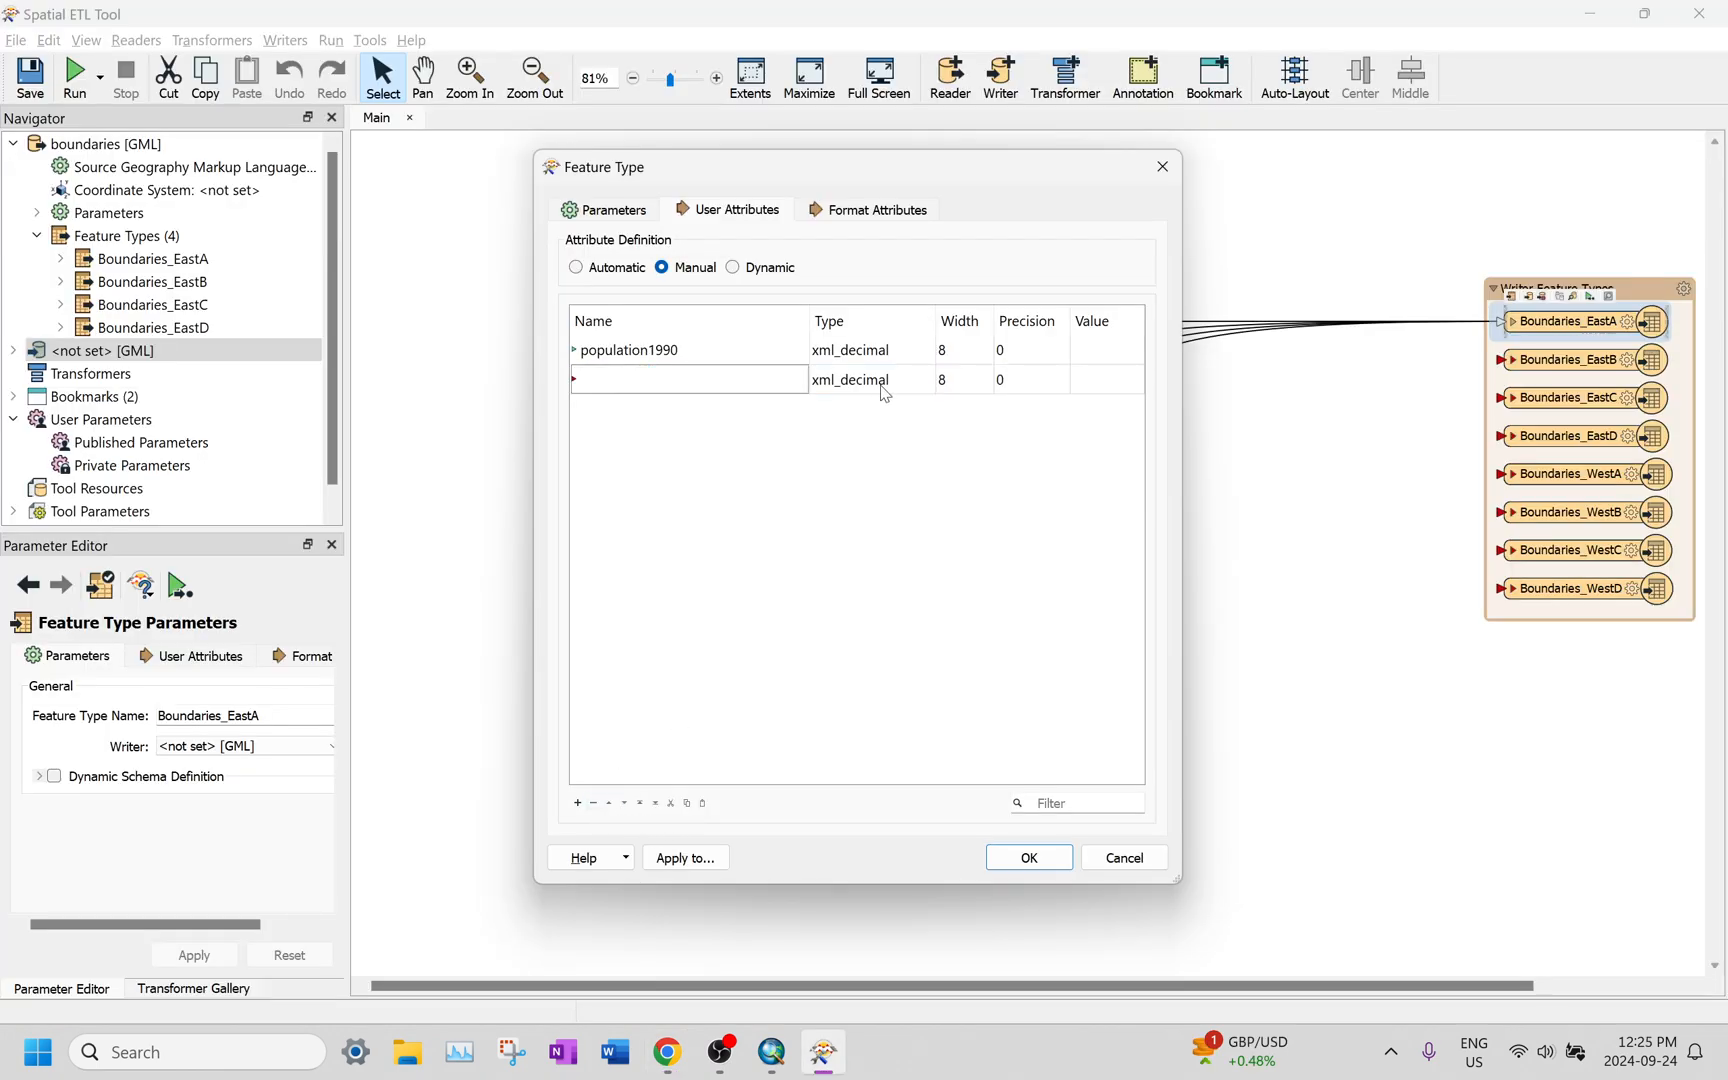
left_click(594, 803)
key("alt+Tab")
key("alt+Tab")
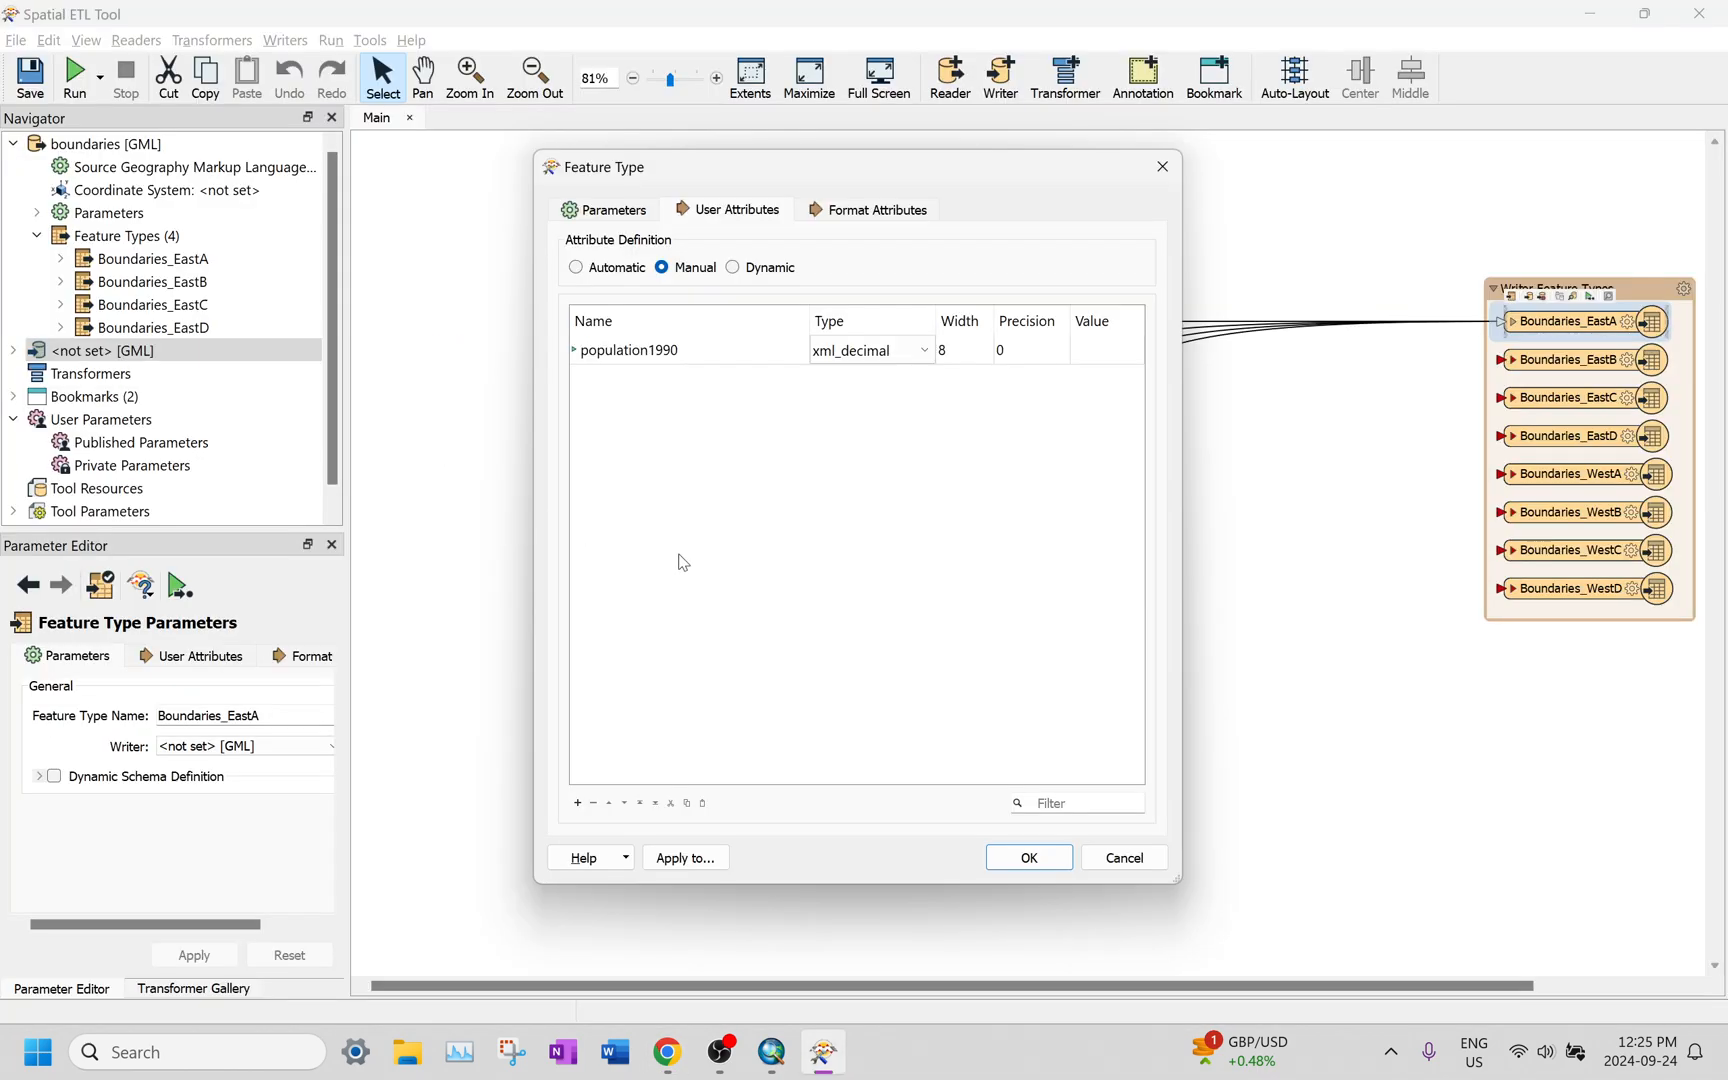
Step: Add a population2020 user attribute of type xml_decimal with width 8 and precision 0, checking it against the course instructions
left_click(577, 803)
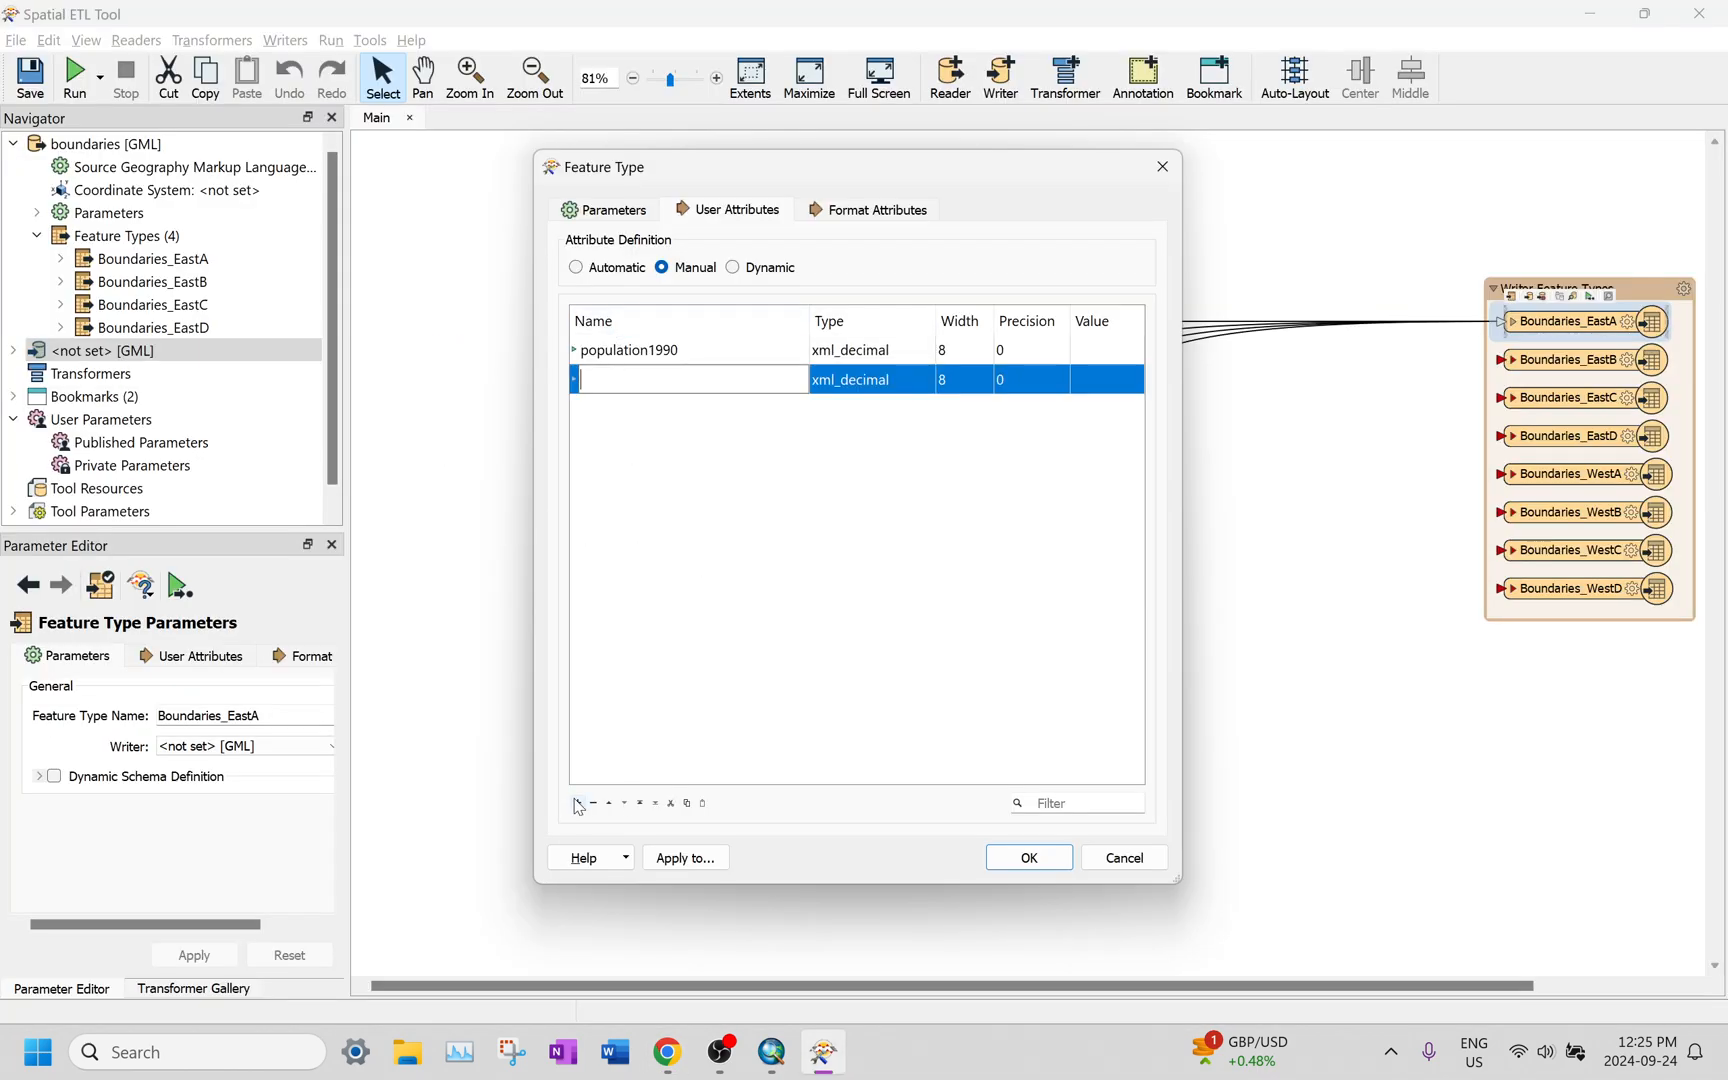
type("population2020")
key("alt+Tab")
left_click(679, 592)
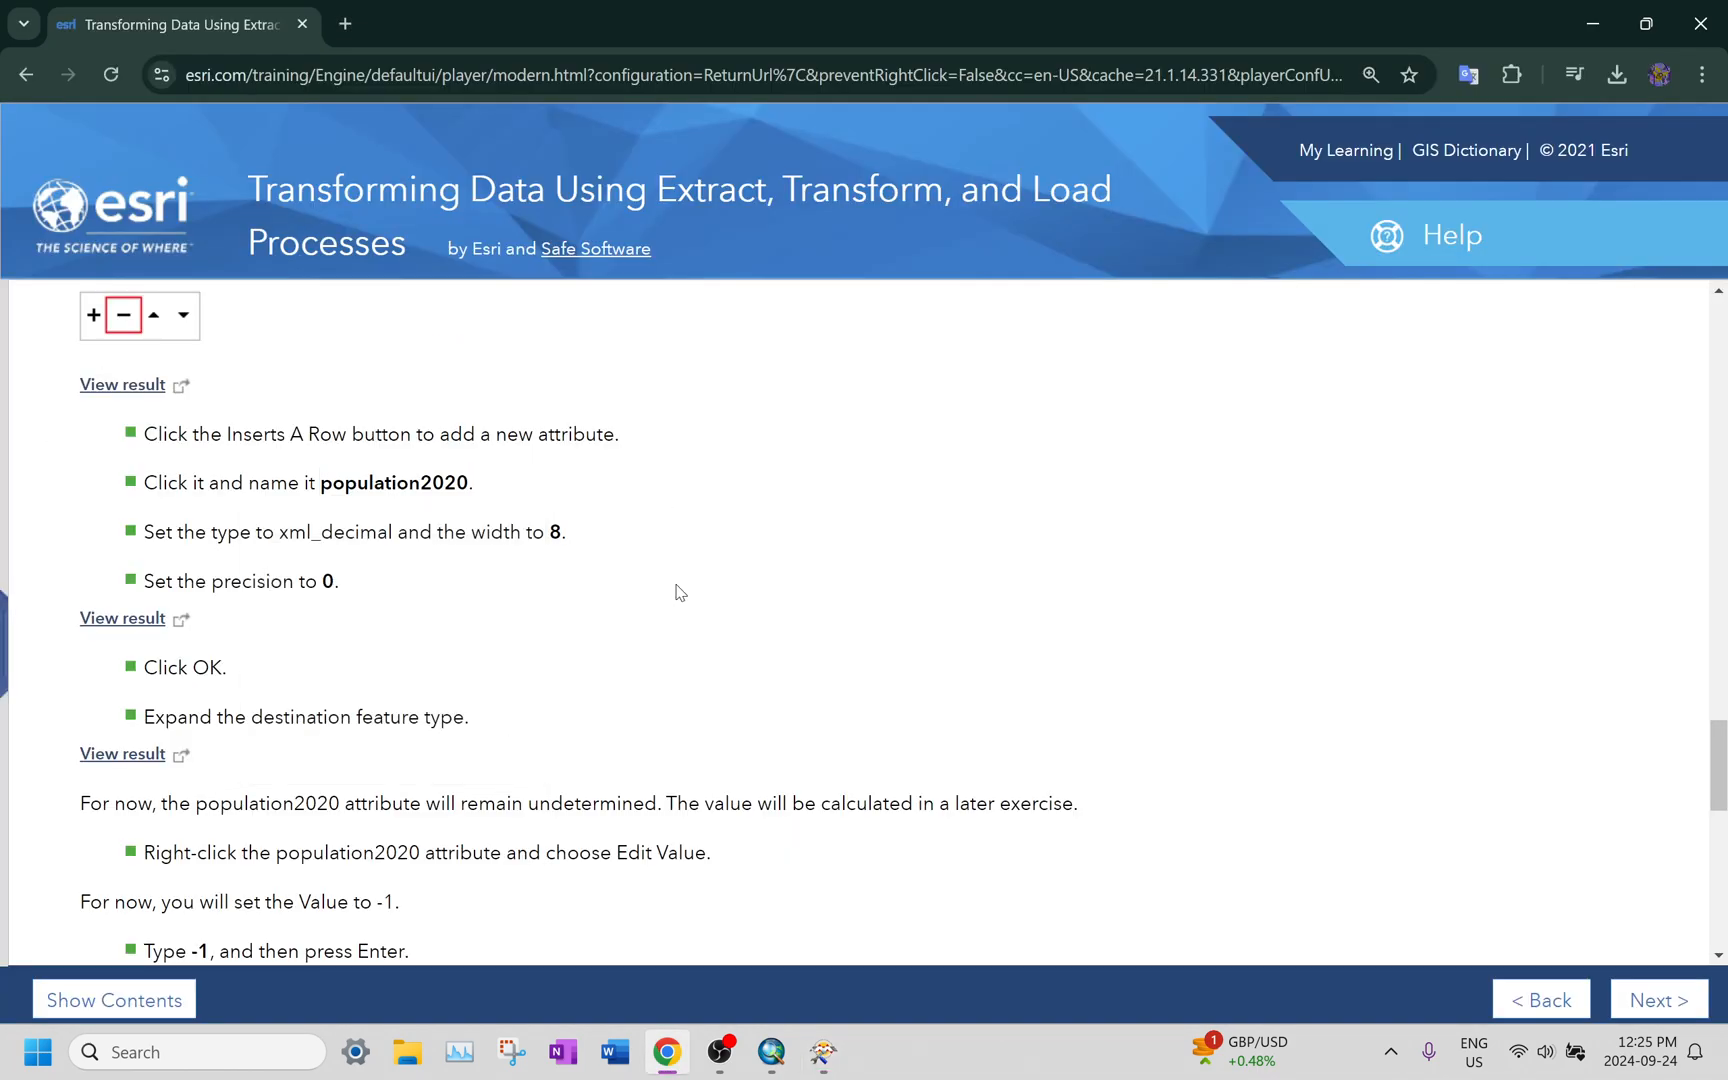
key("alt+Tab")
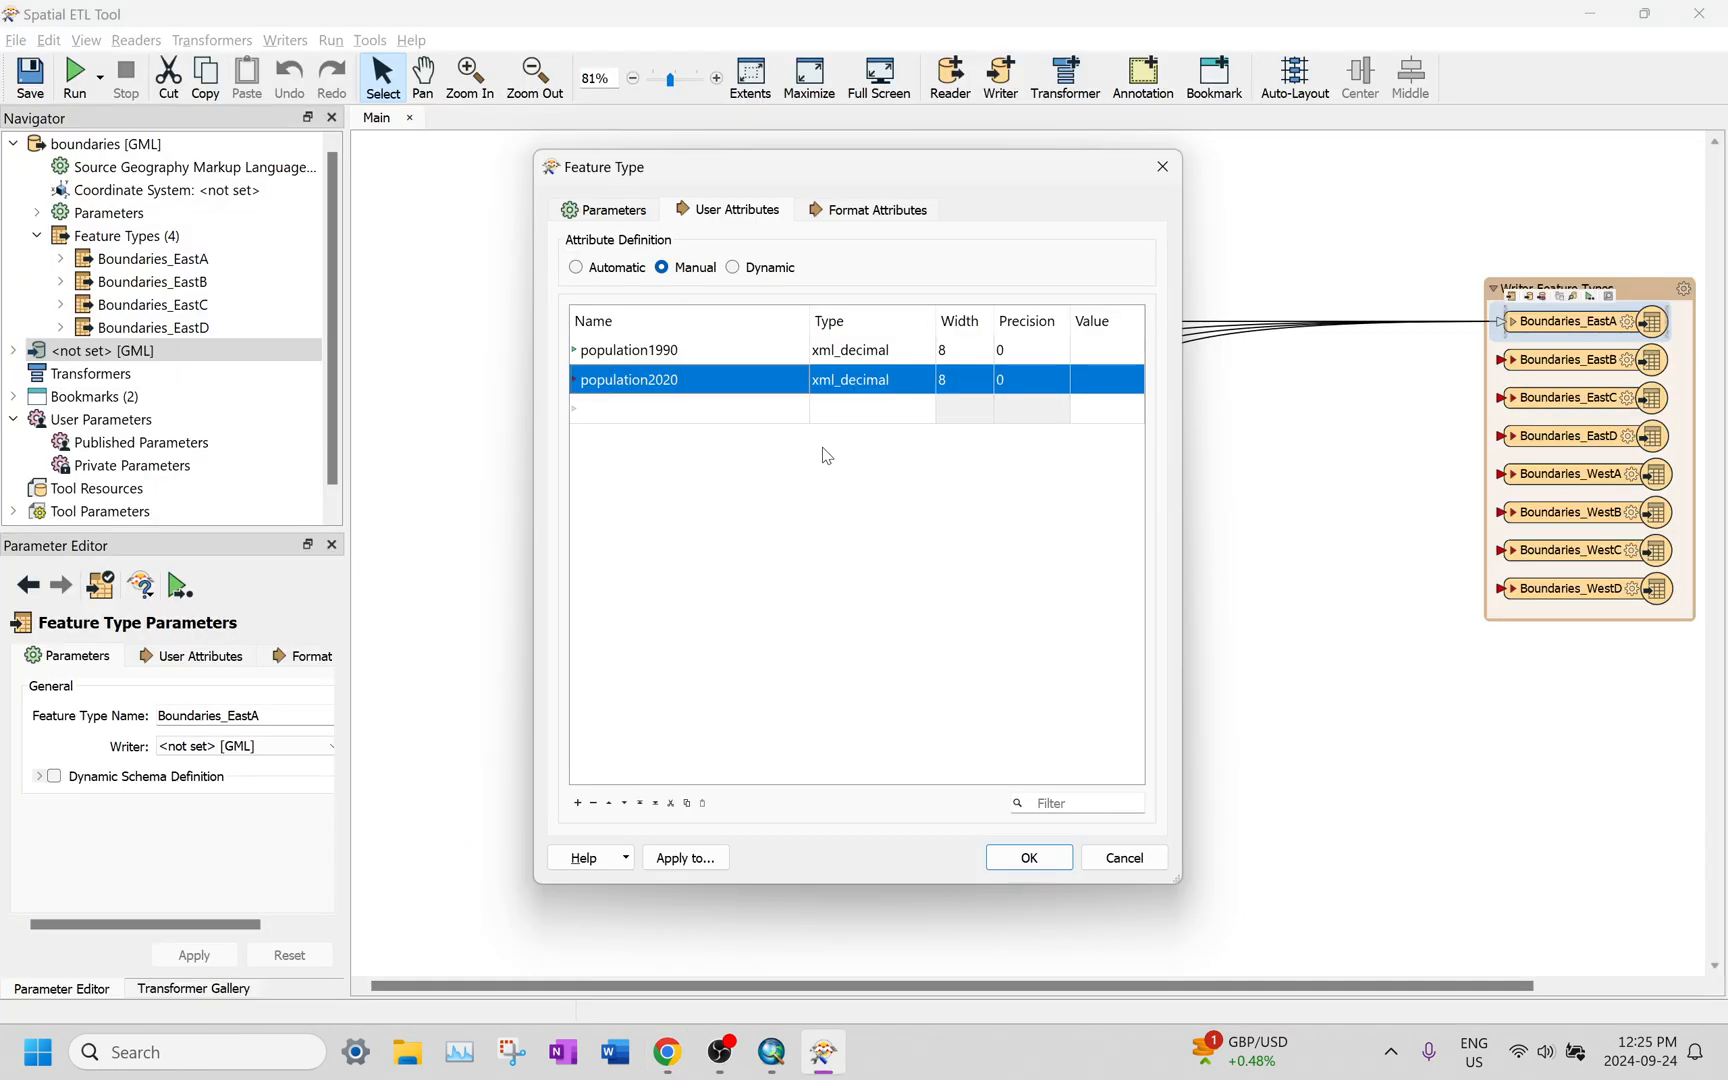
key("alt+Tab")
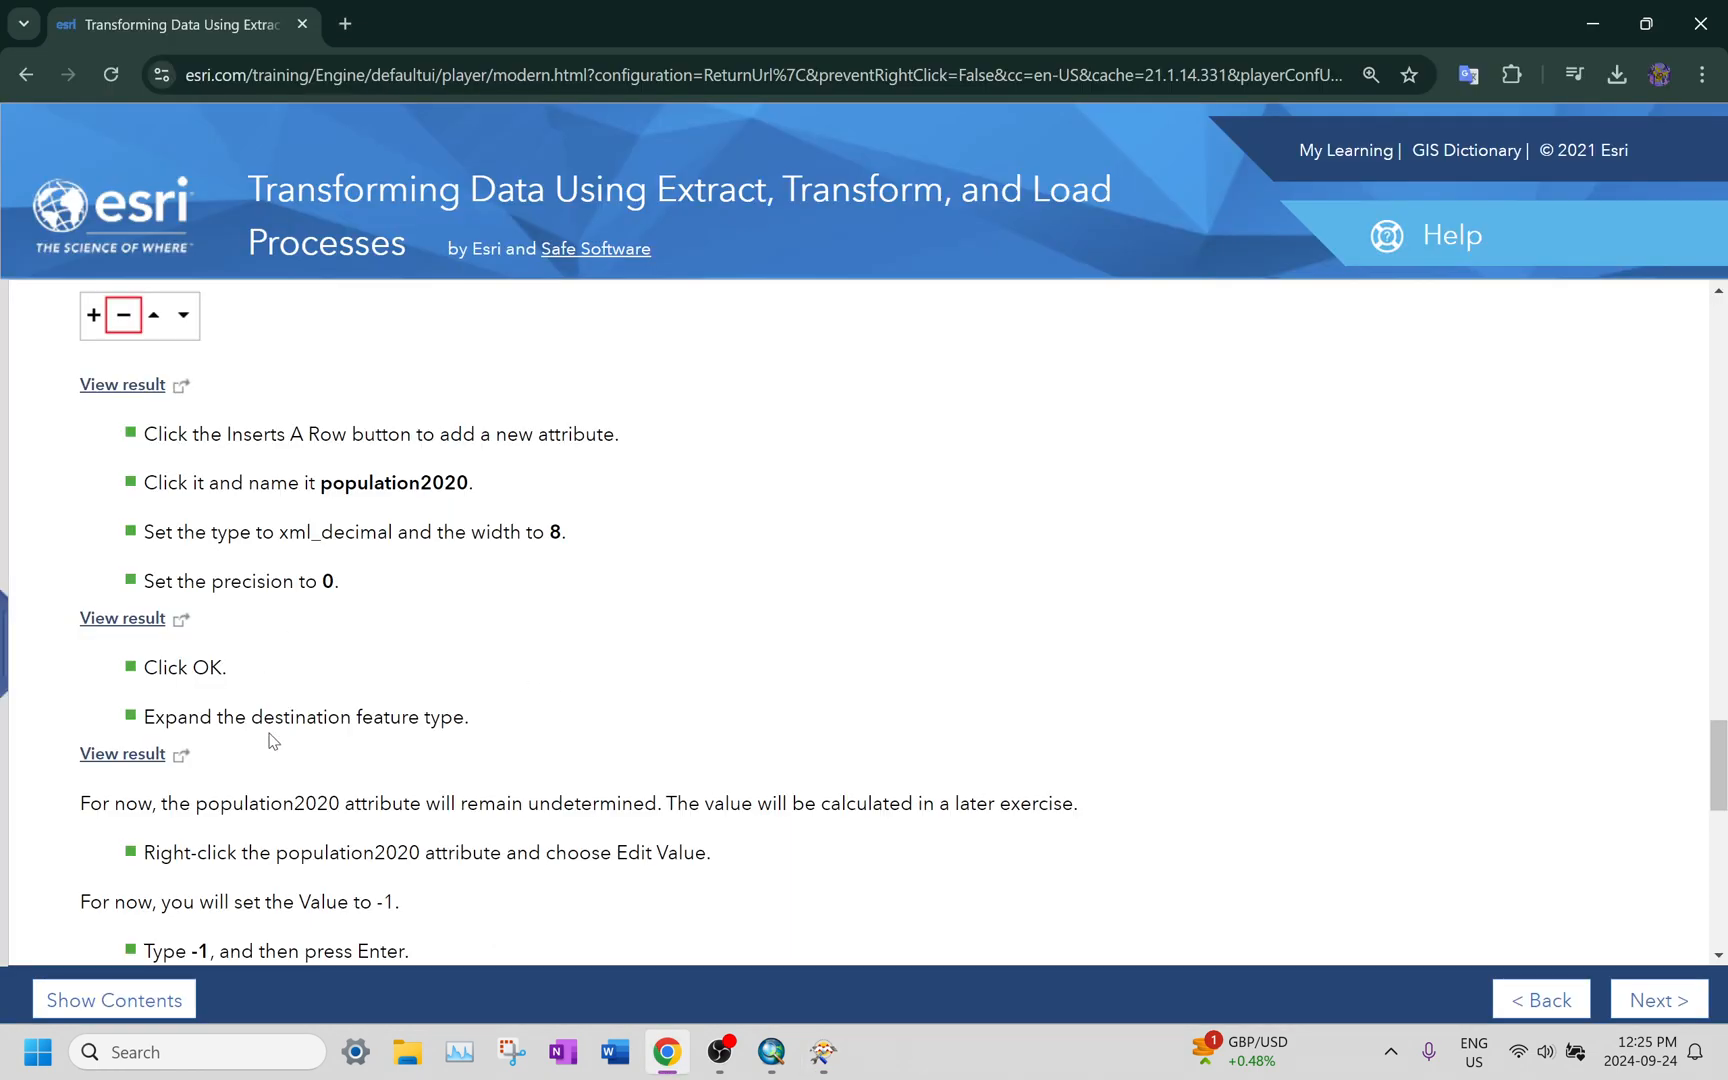
Step: Confirm the feature type changes, expand the writer's Boundaries_East, and set the value of its population2020 attribute to -1
key("alt+Tab")
key("Return")
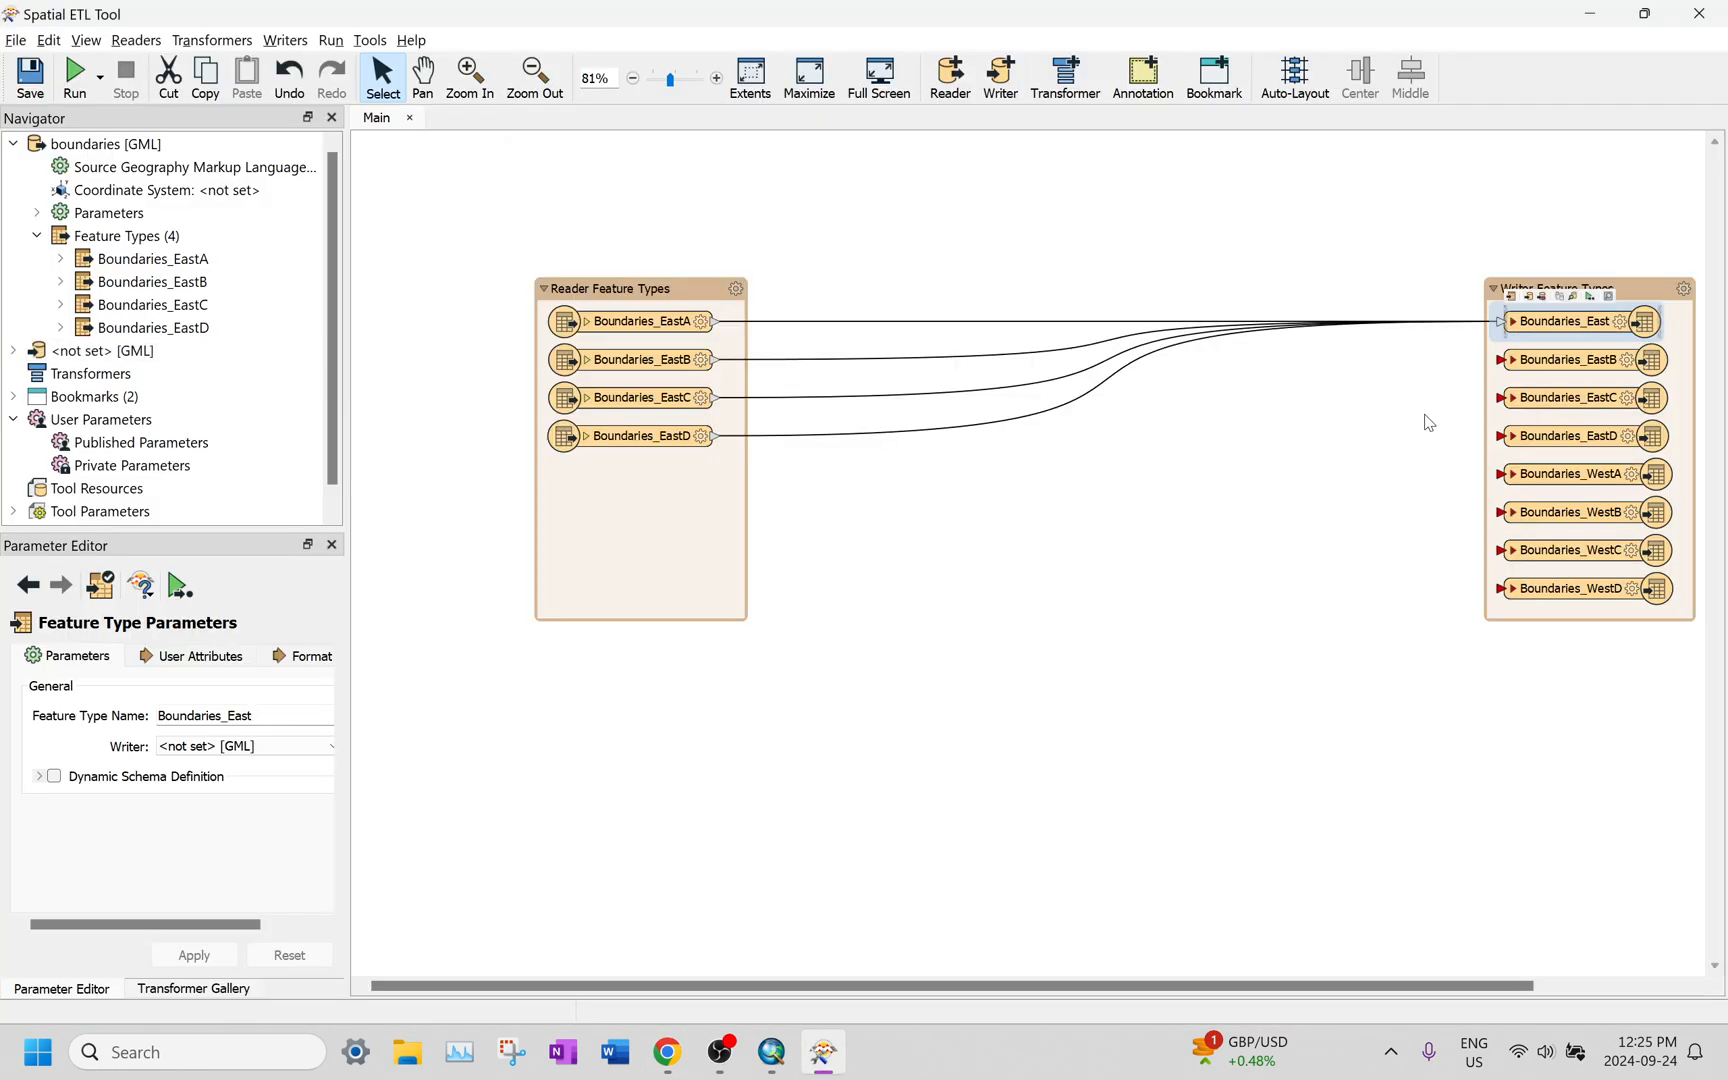
left_click(1512, 325)
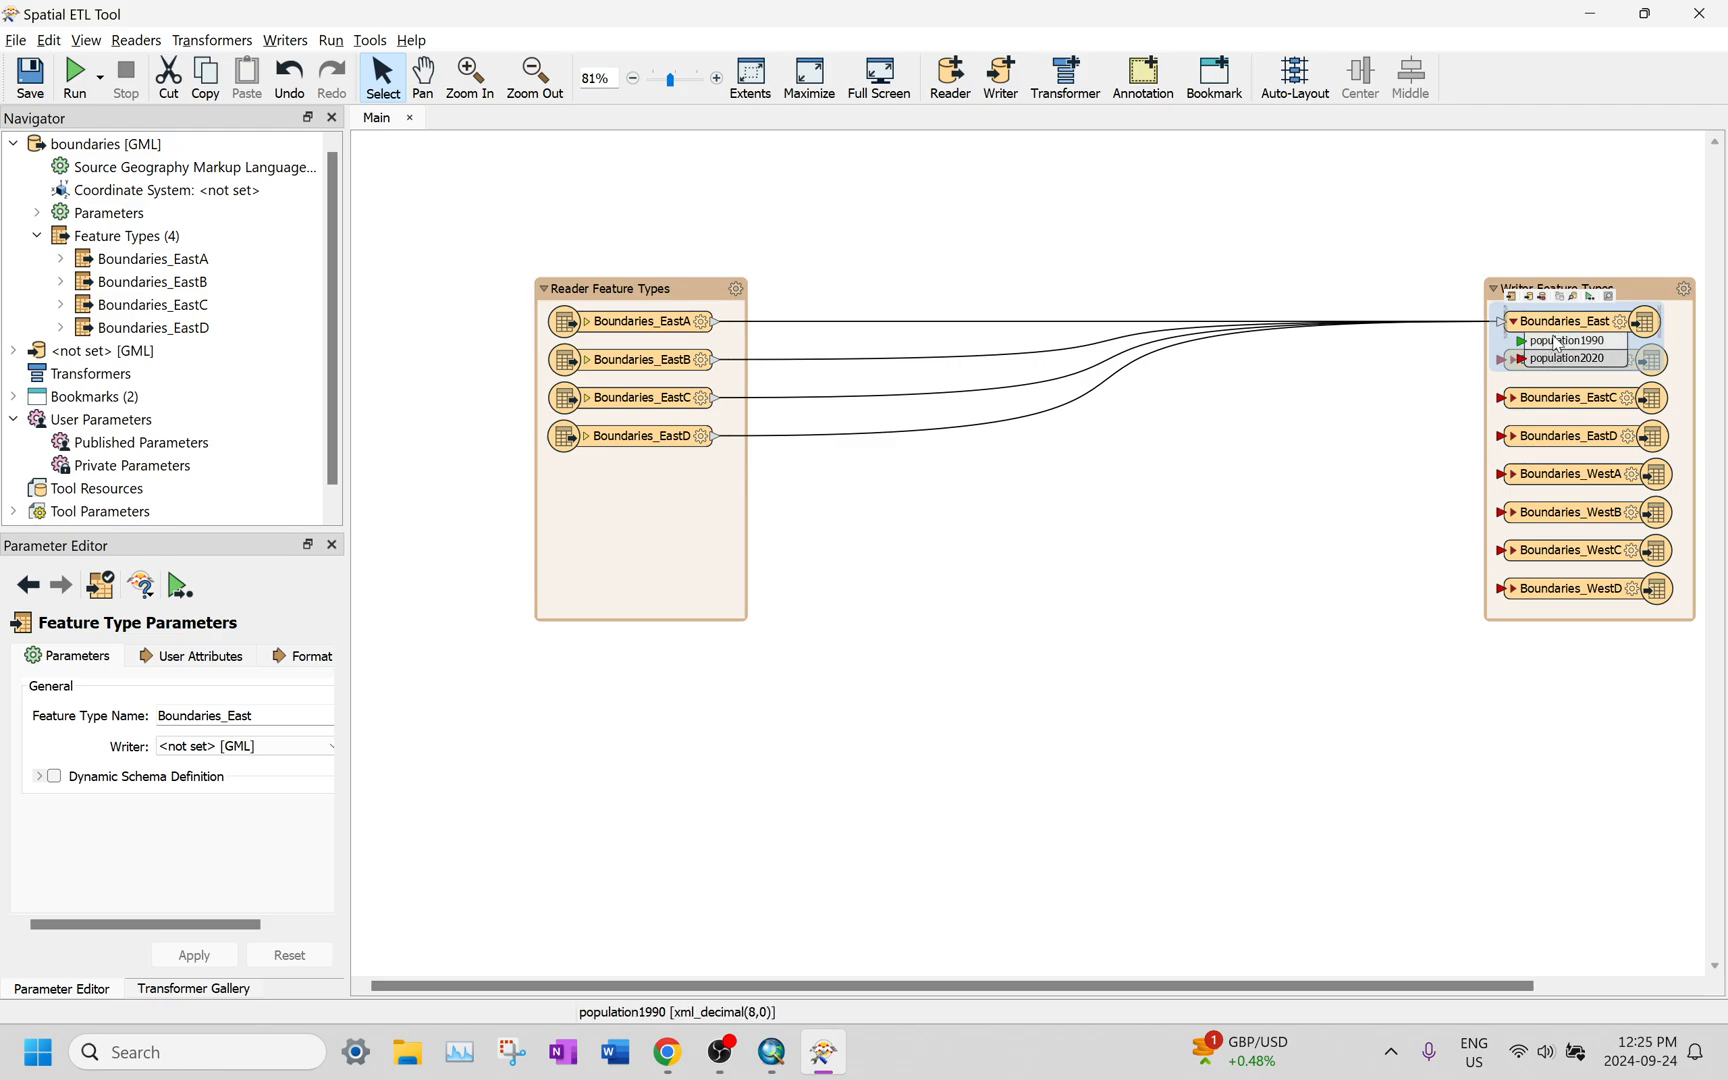
left_click(1115, 563)
right_click(1557, 368)
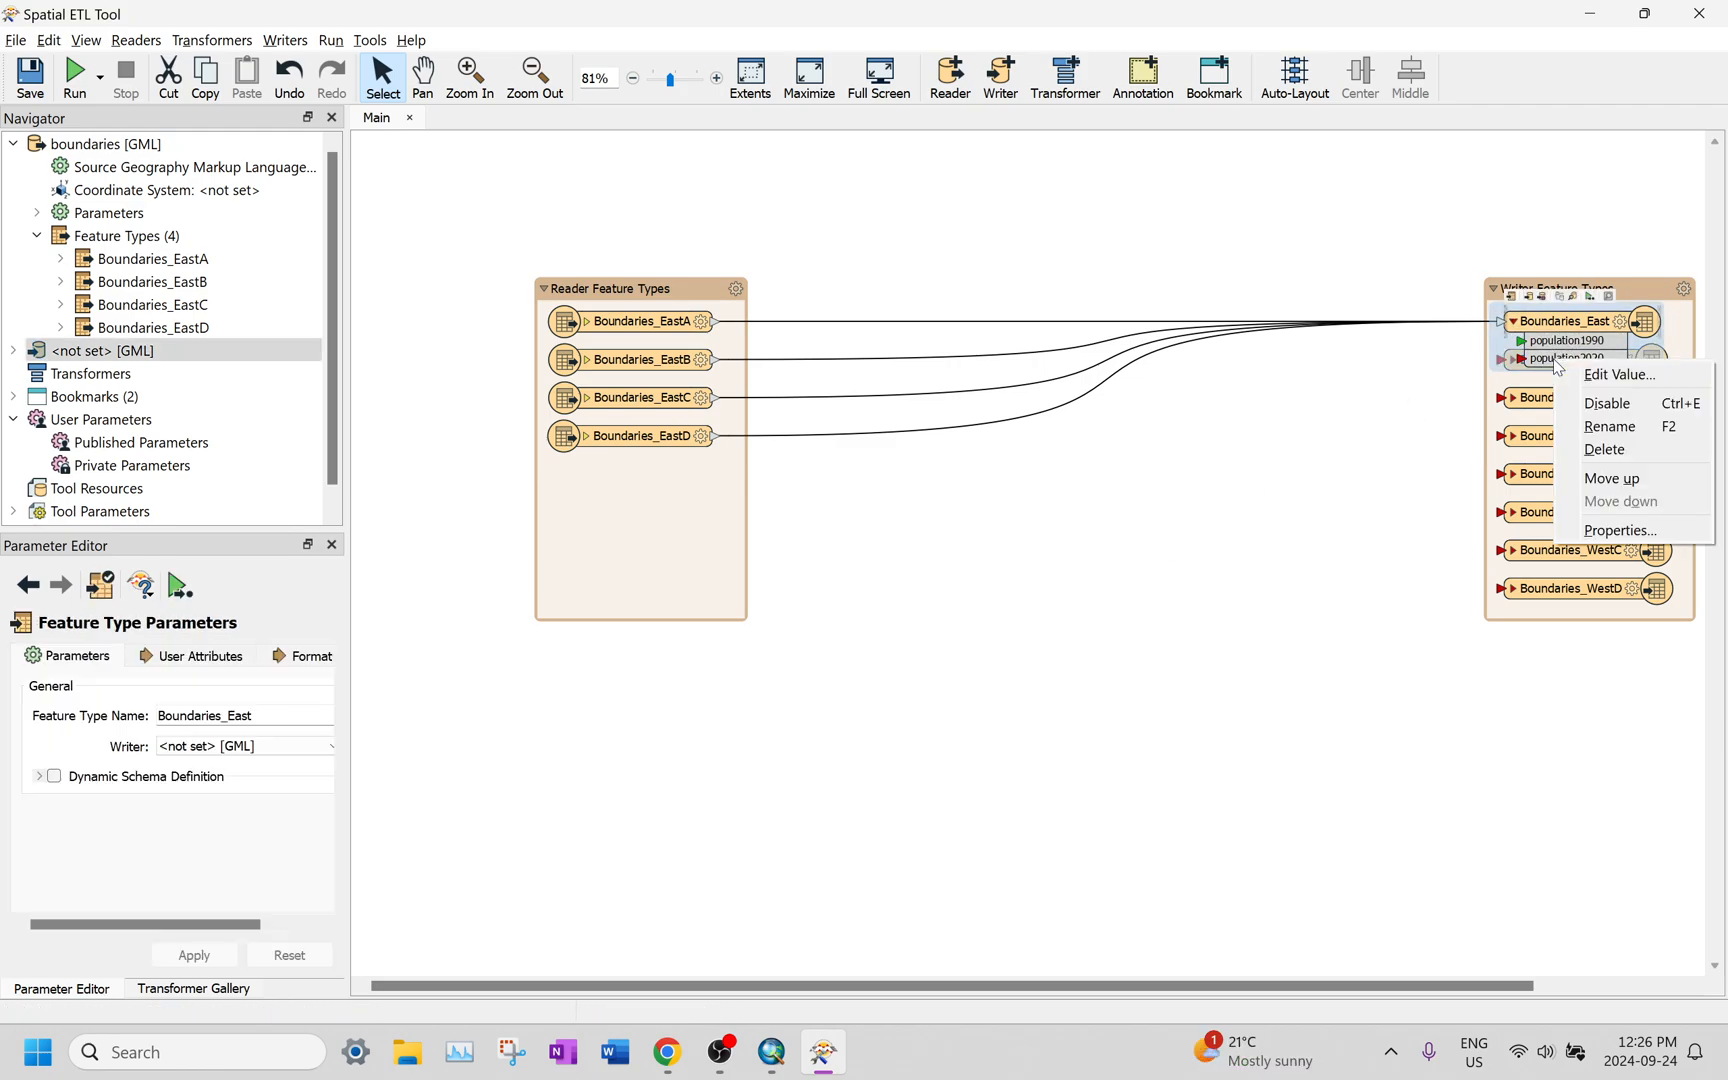
left_click(1565, 372)
left_click(860, 535)
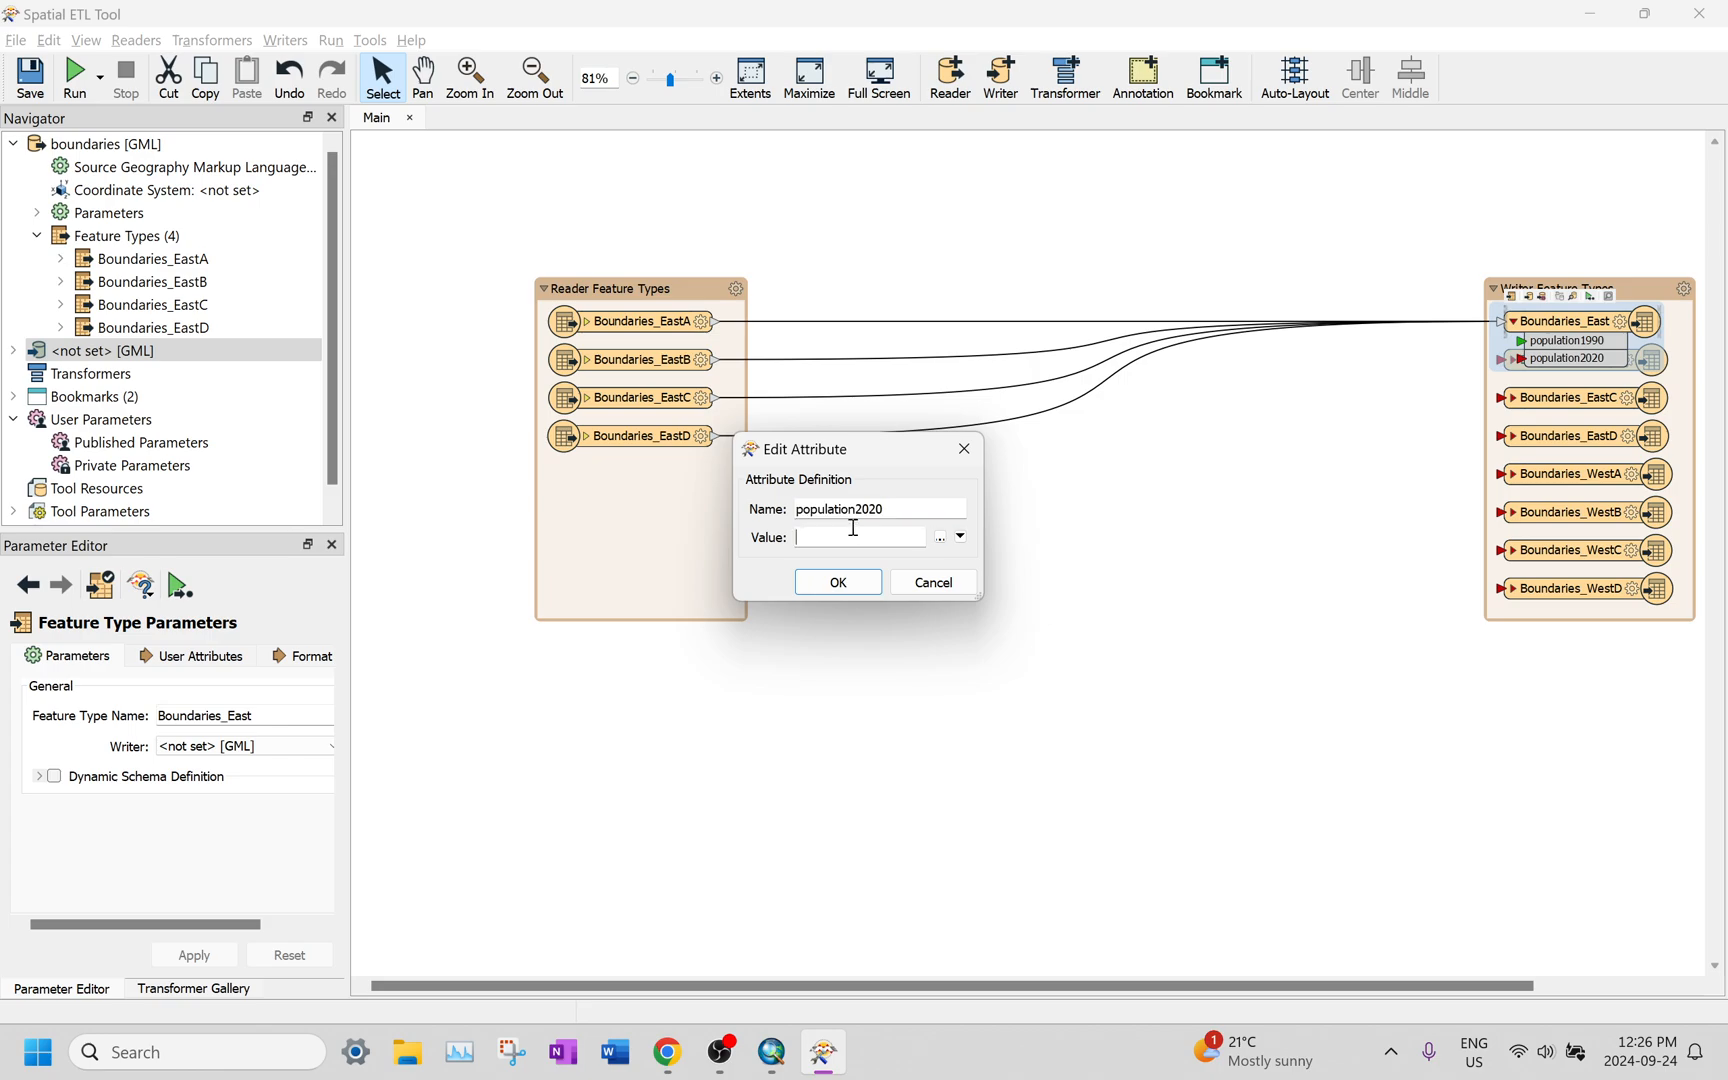
type("-1")
left_click(835, 582)
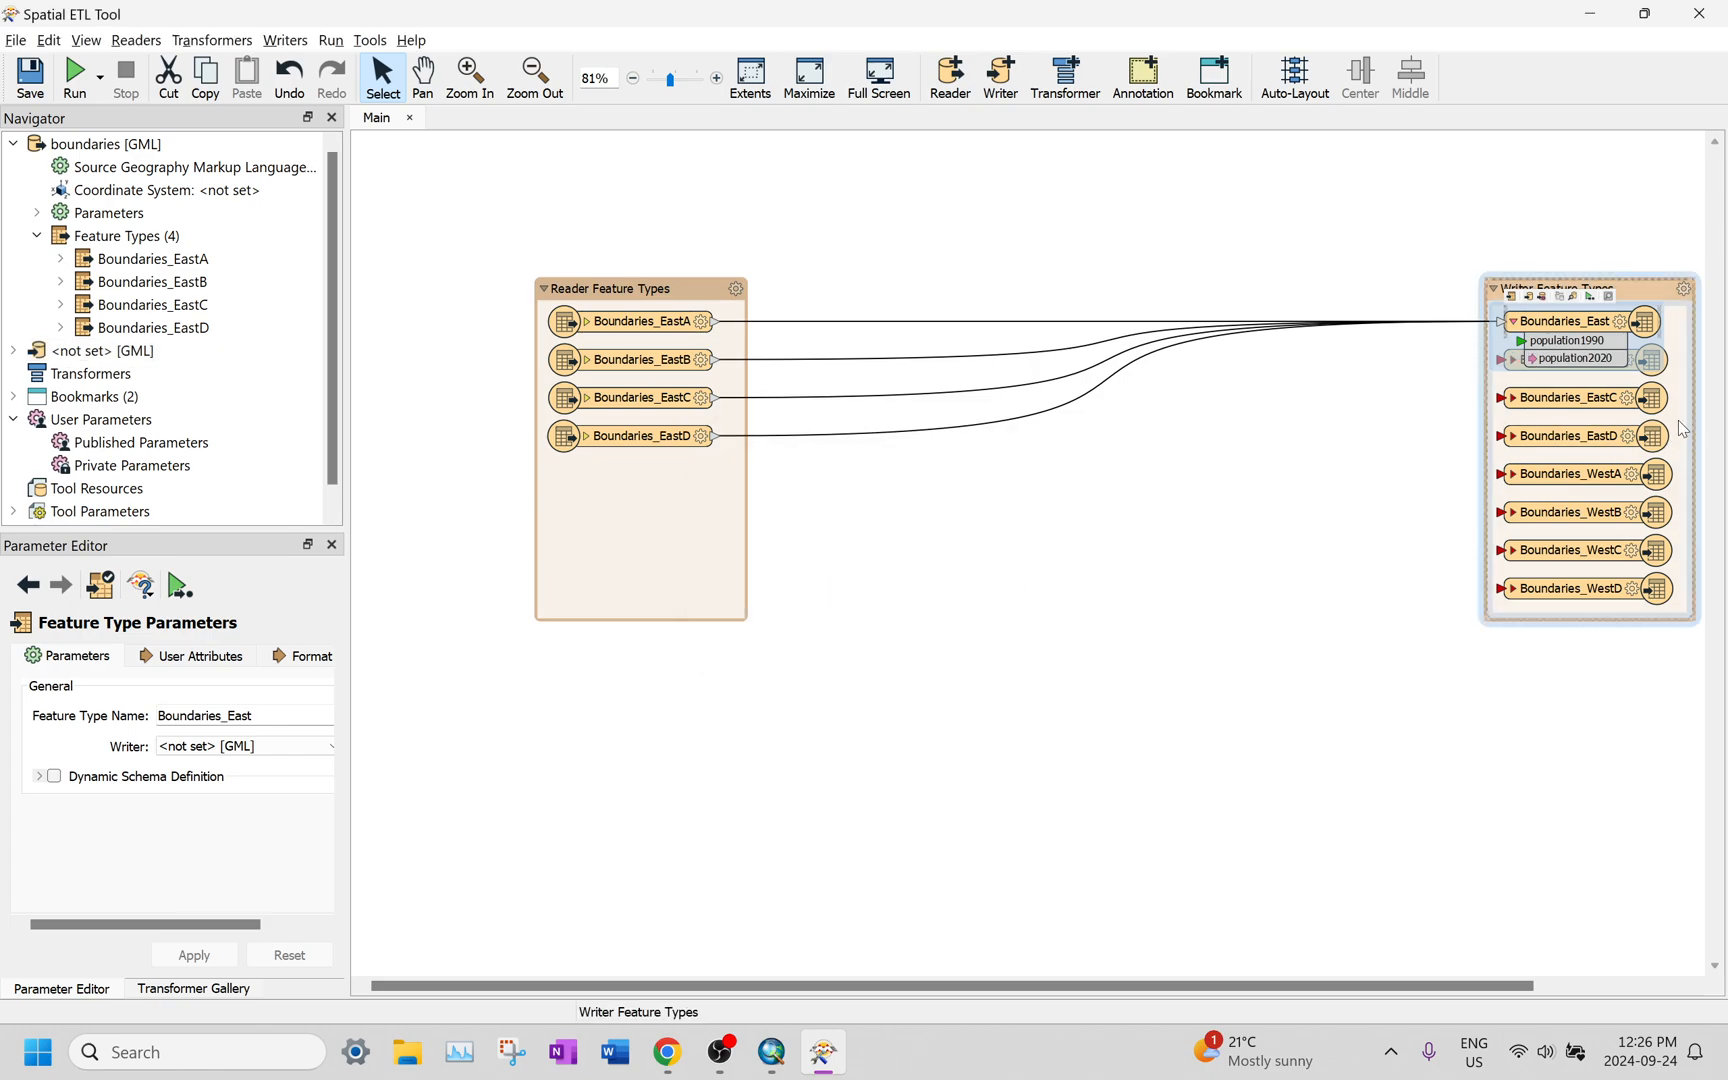
left_click(1296, 444)
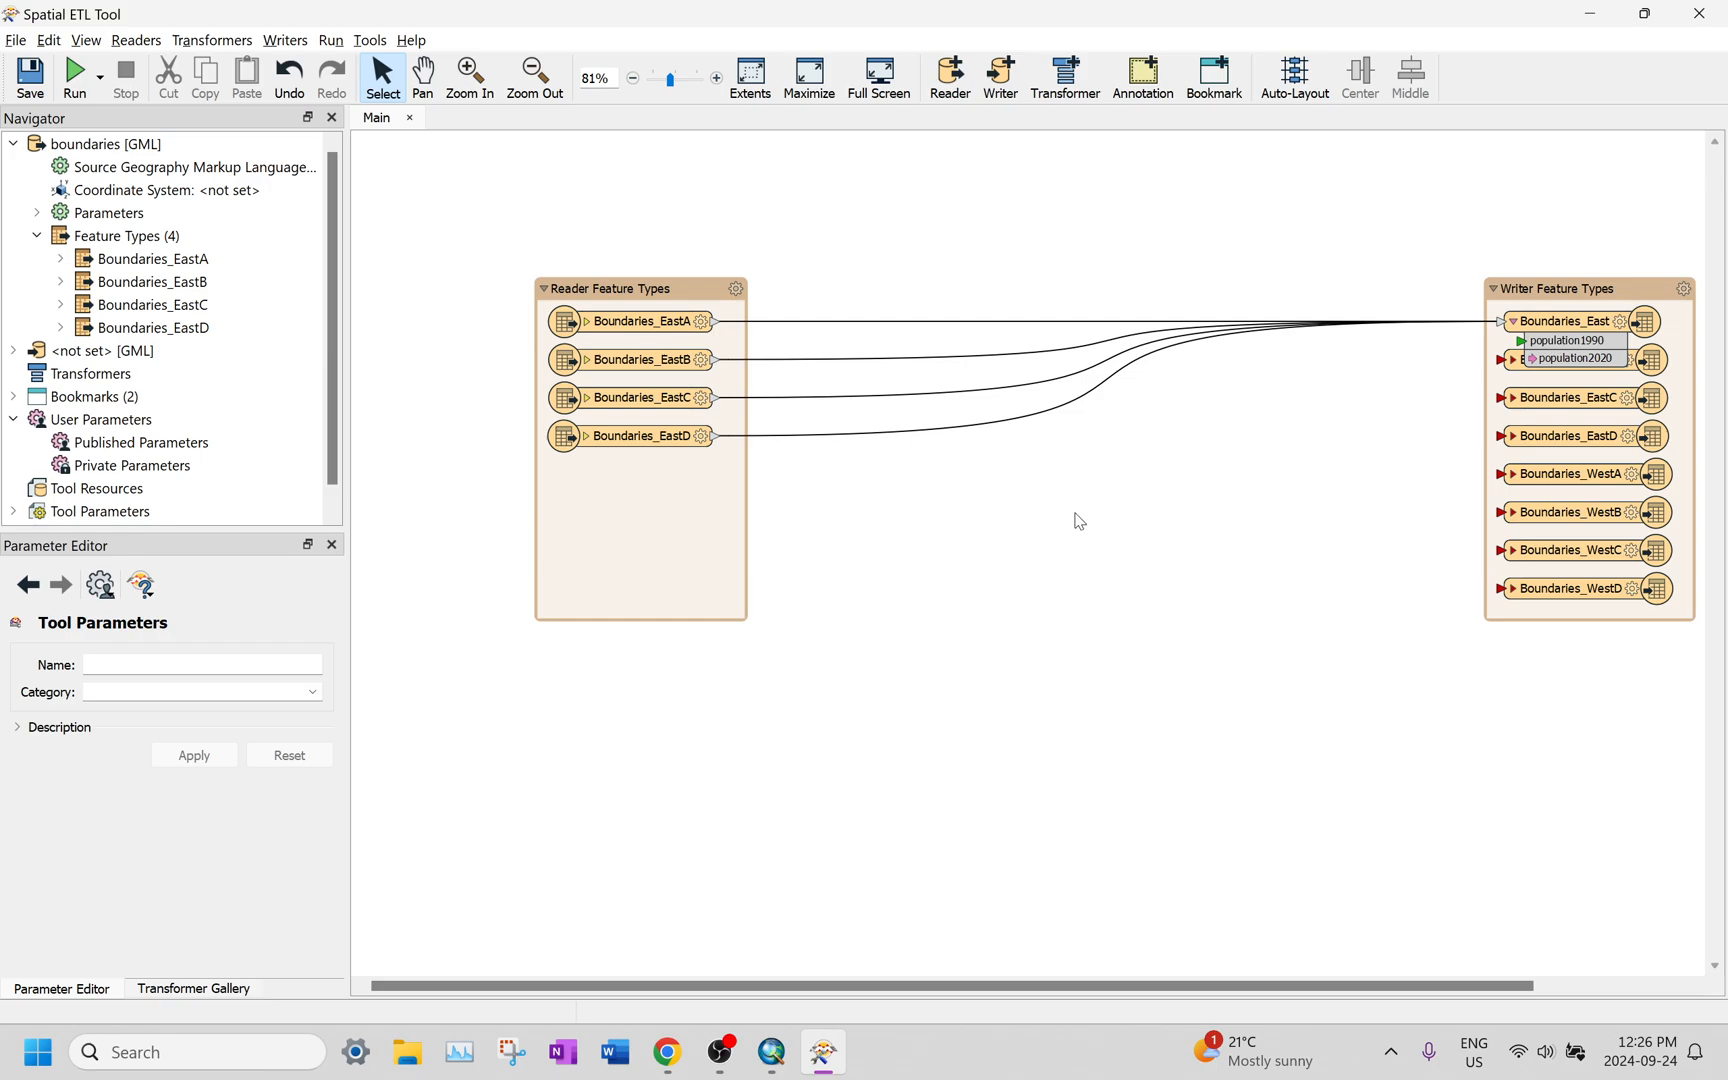
Step: Start a run of the workflow and set the destination GML file to boundaries_revised.gml in the TransformETL Boundaries folder
key("alt+Tab")
scroll(860, 615, "down", 3)
key("alt+Tab")
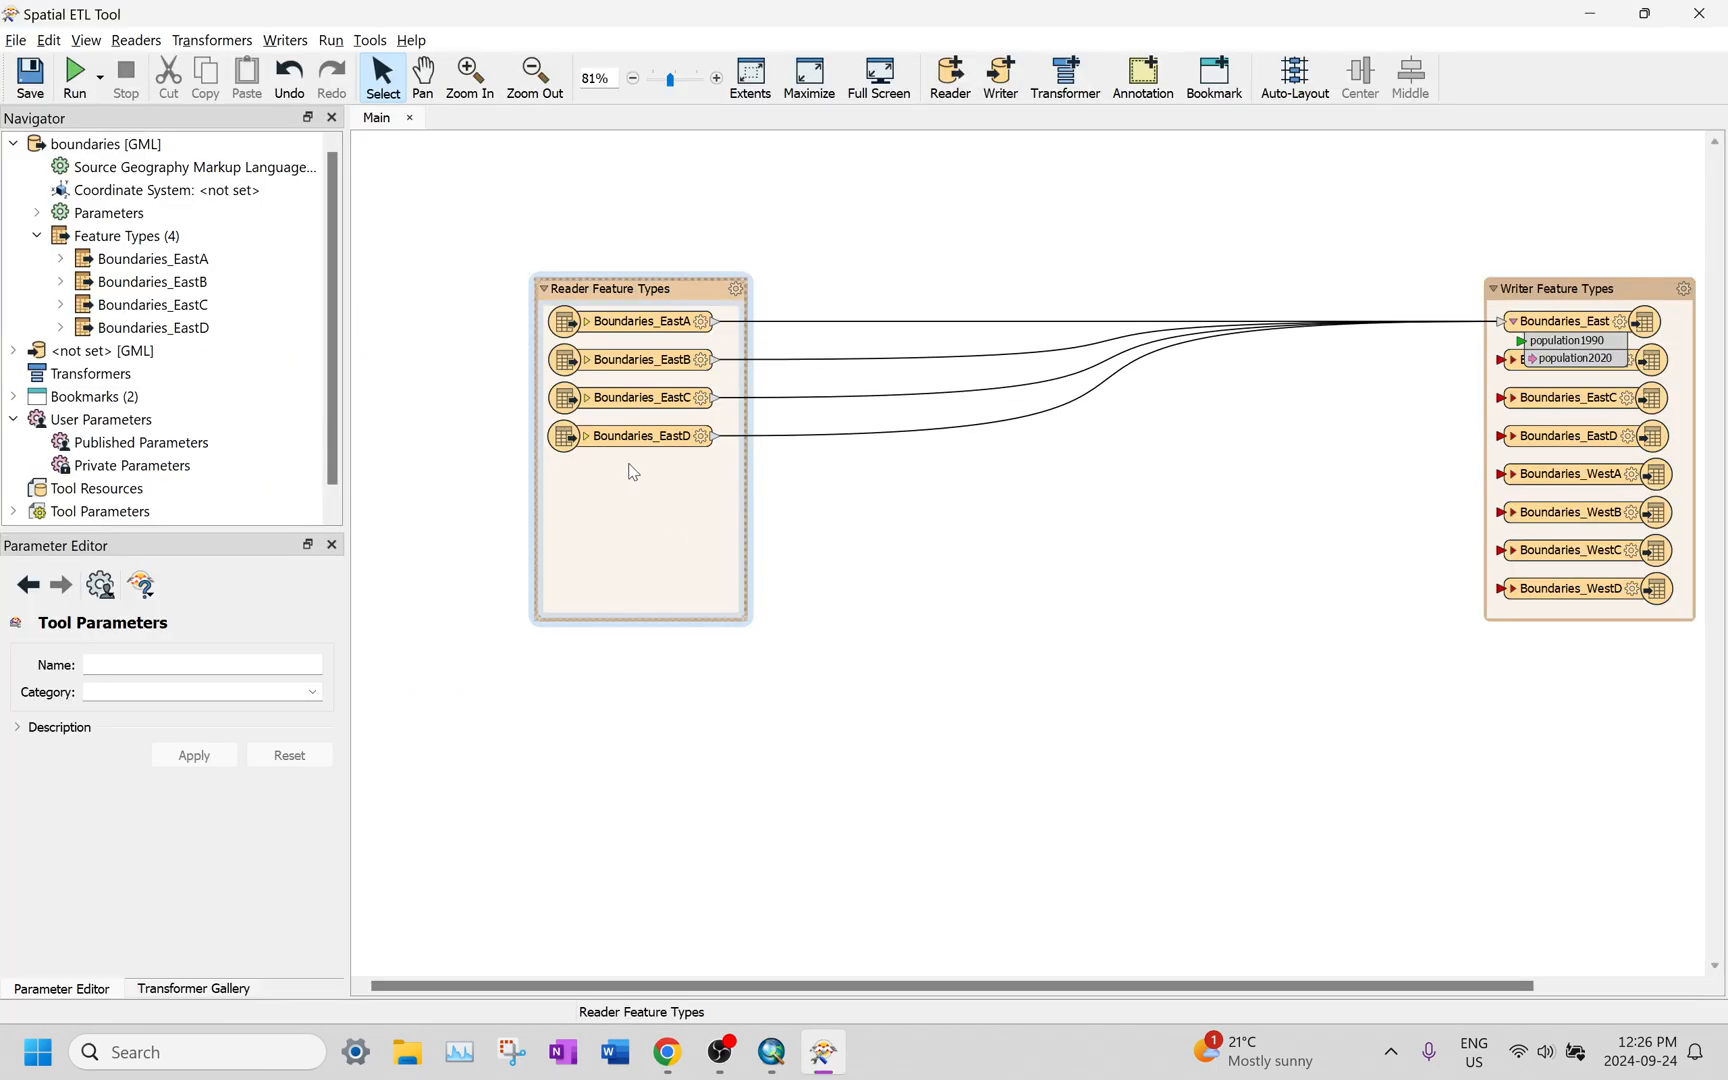
left_click(76, 70)
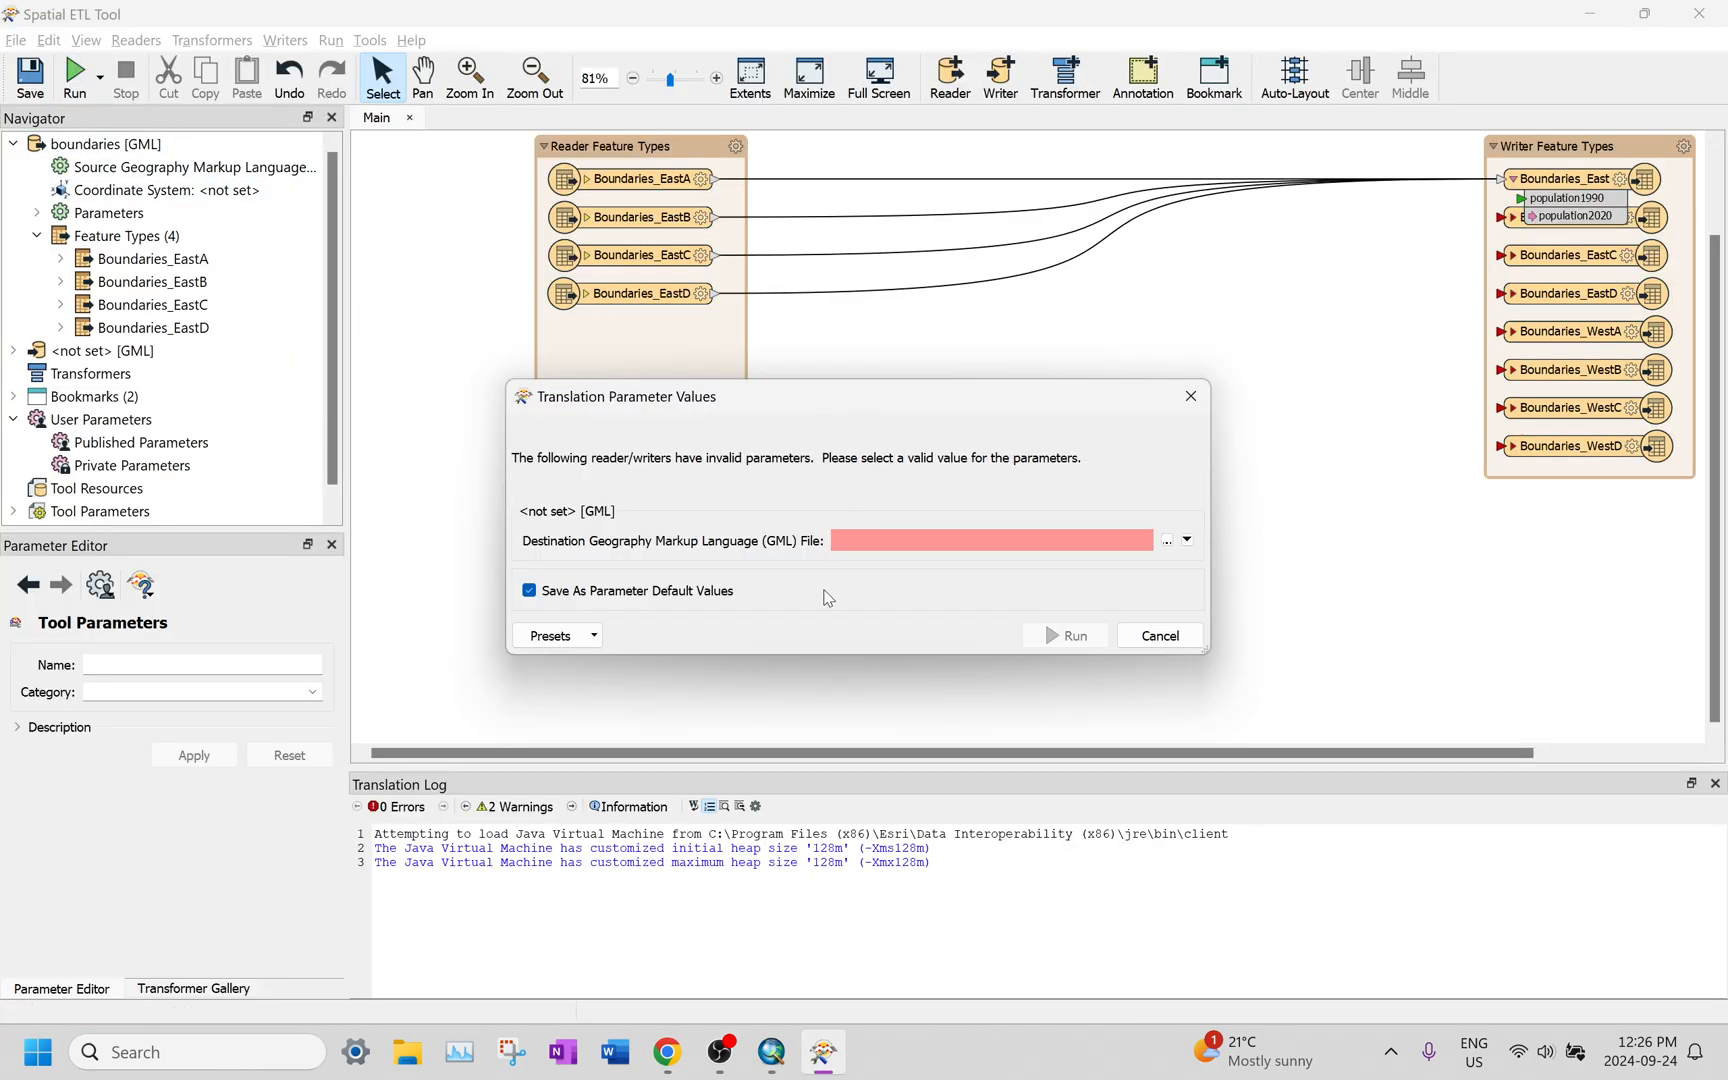
left_click(1166, 540)
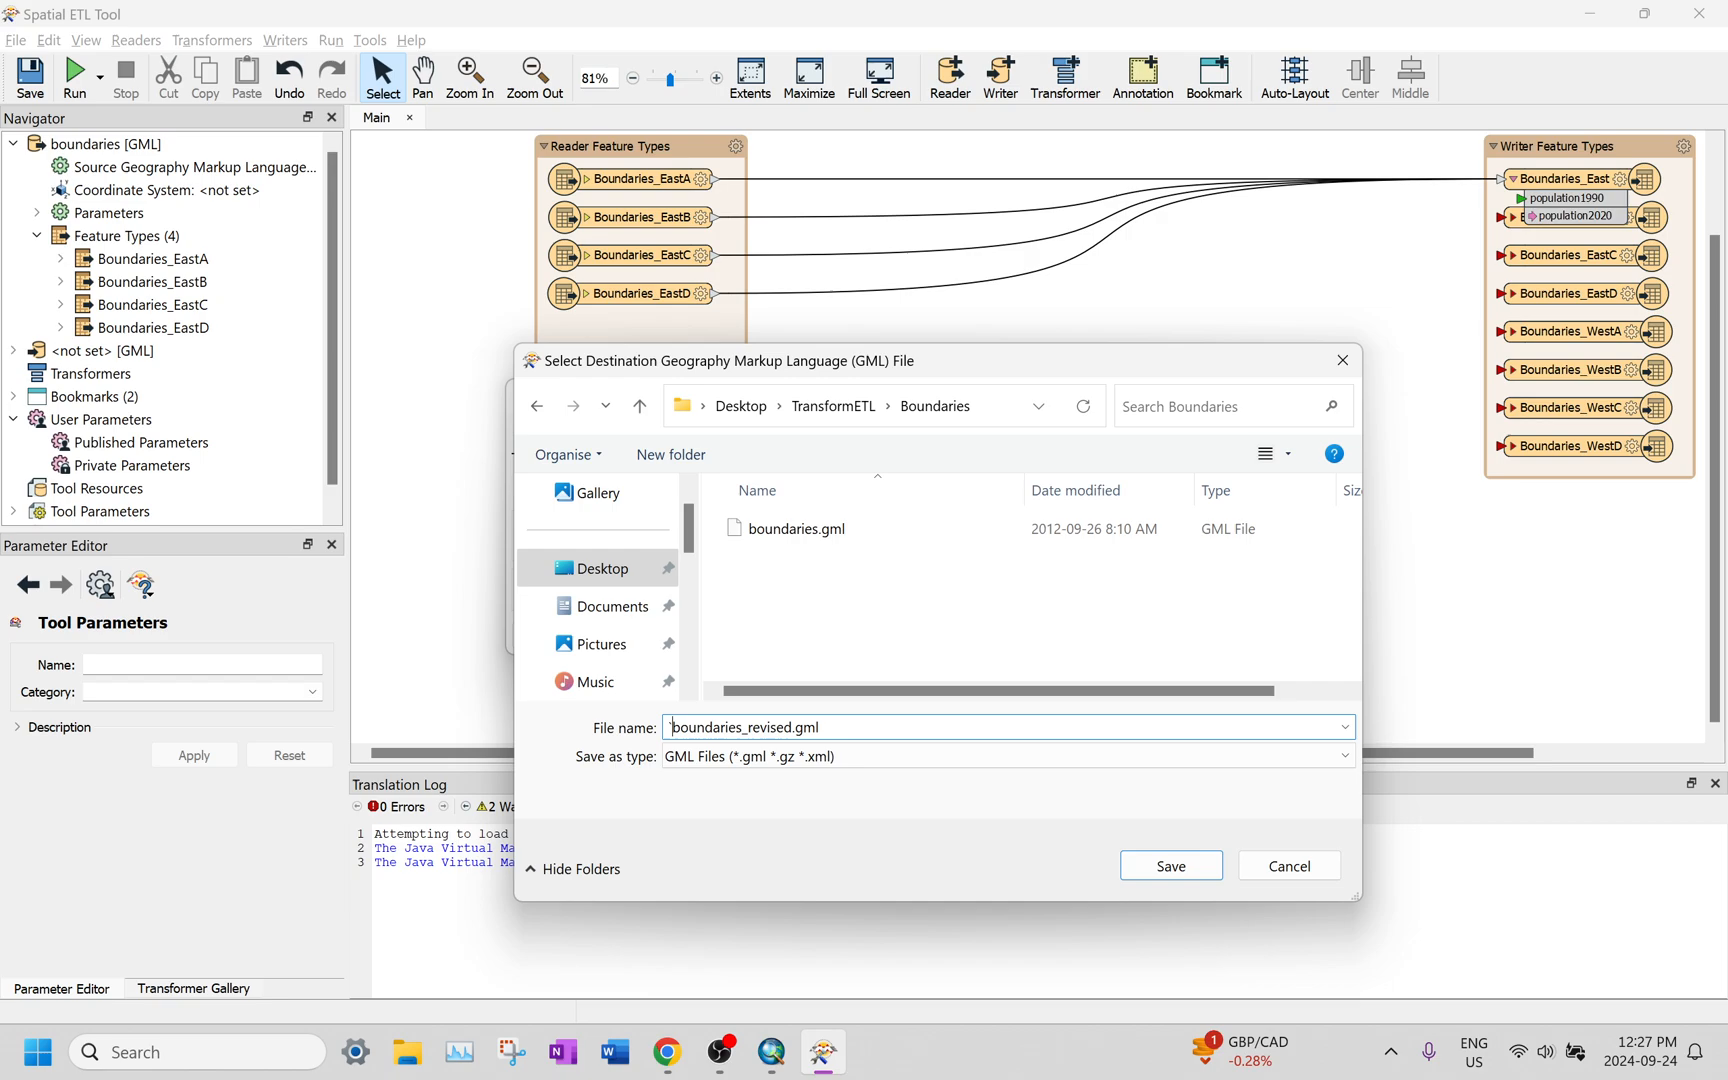
left_click(1167, 867)
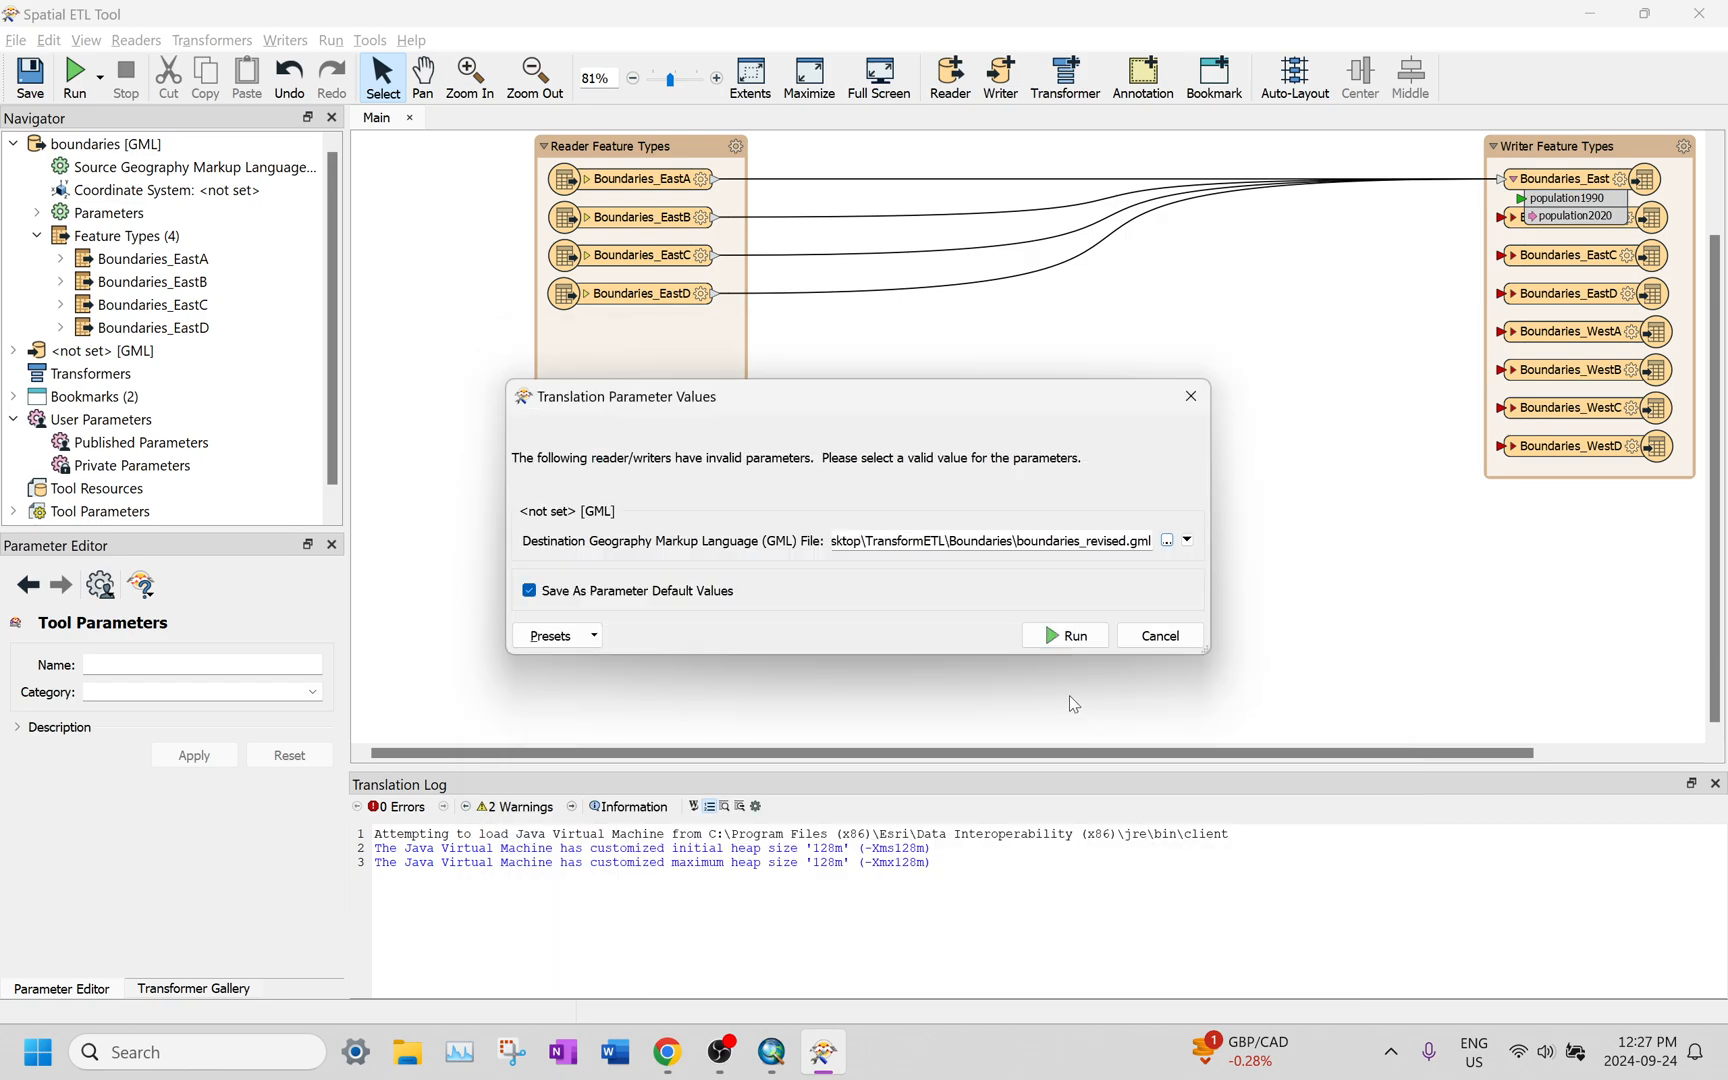
Step: Check the destination file setting against the course's example result and run the translation
key("alt+Tab")
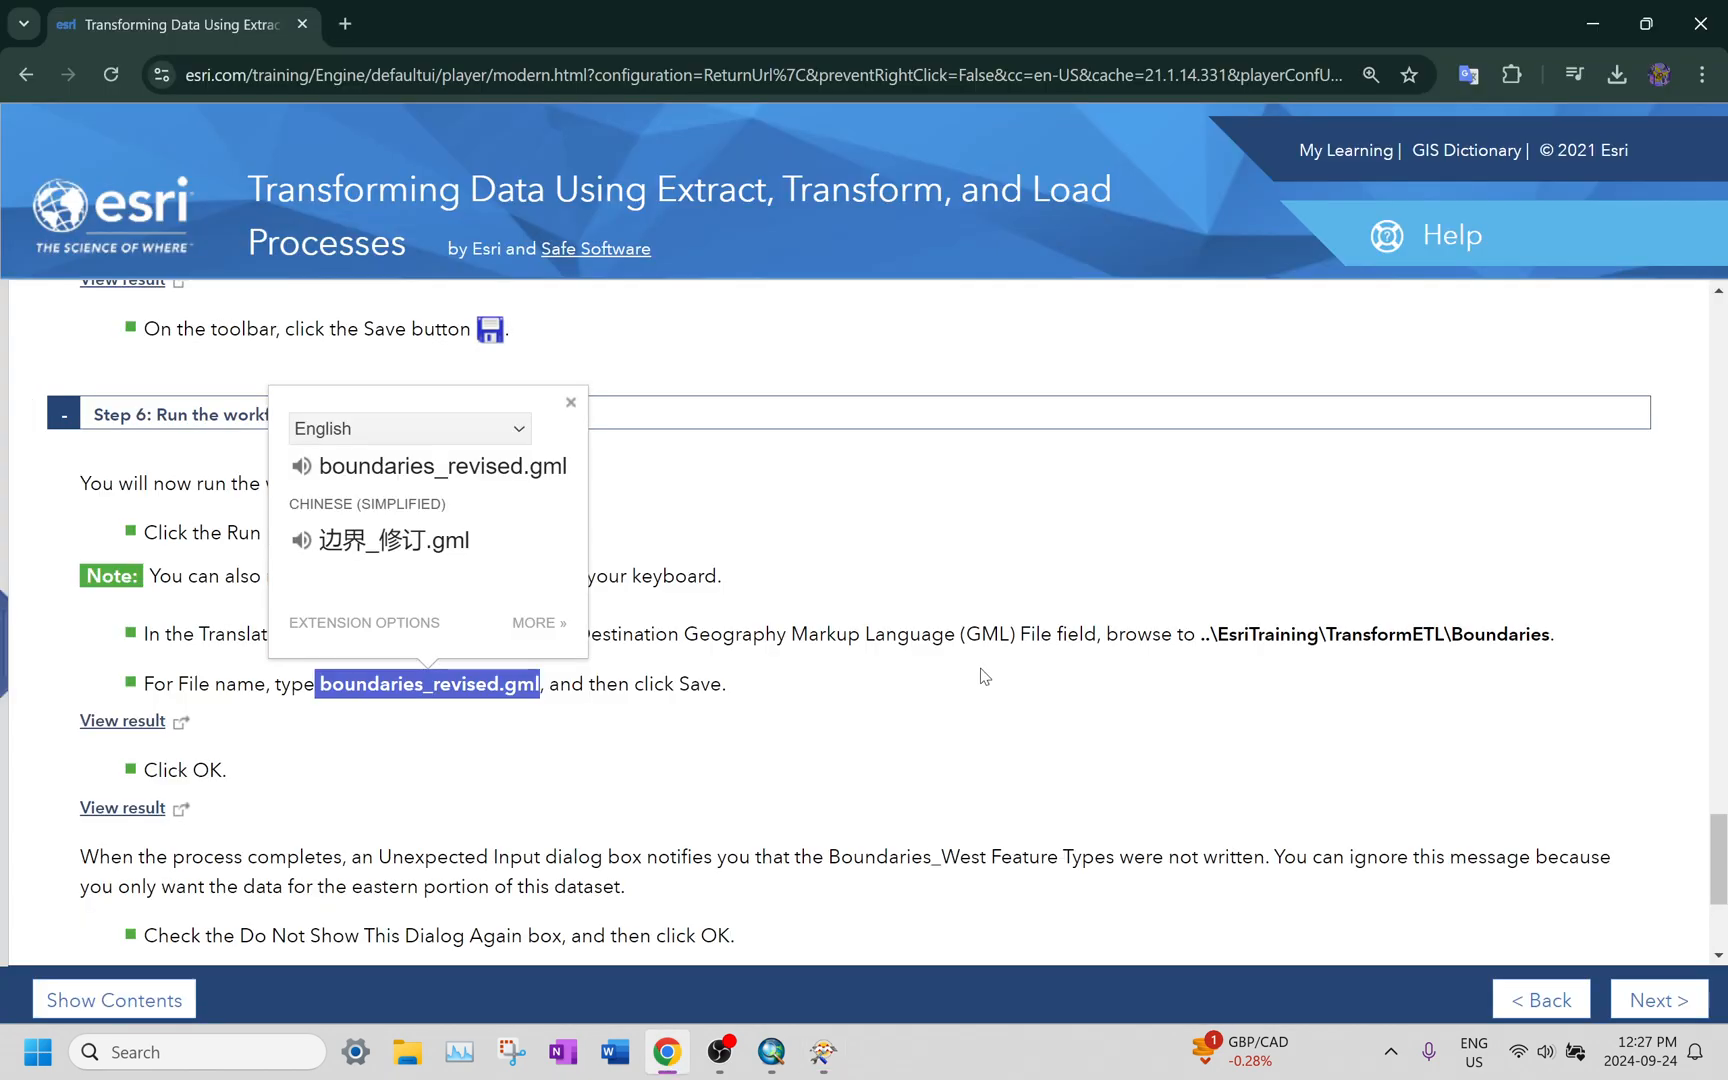
left_click(957, 680)
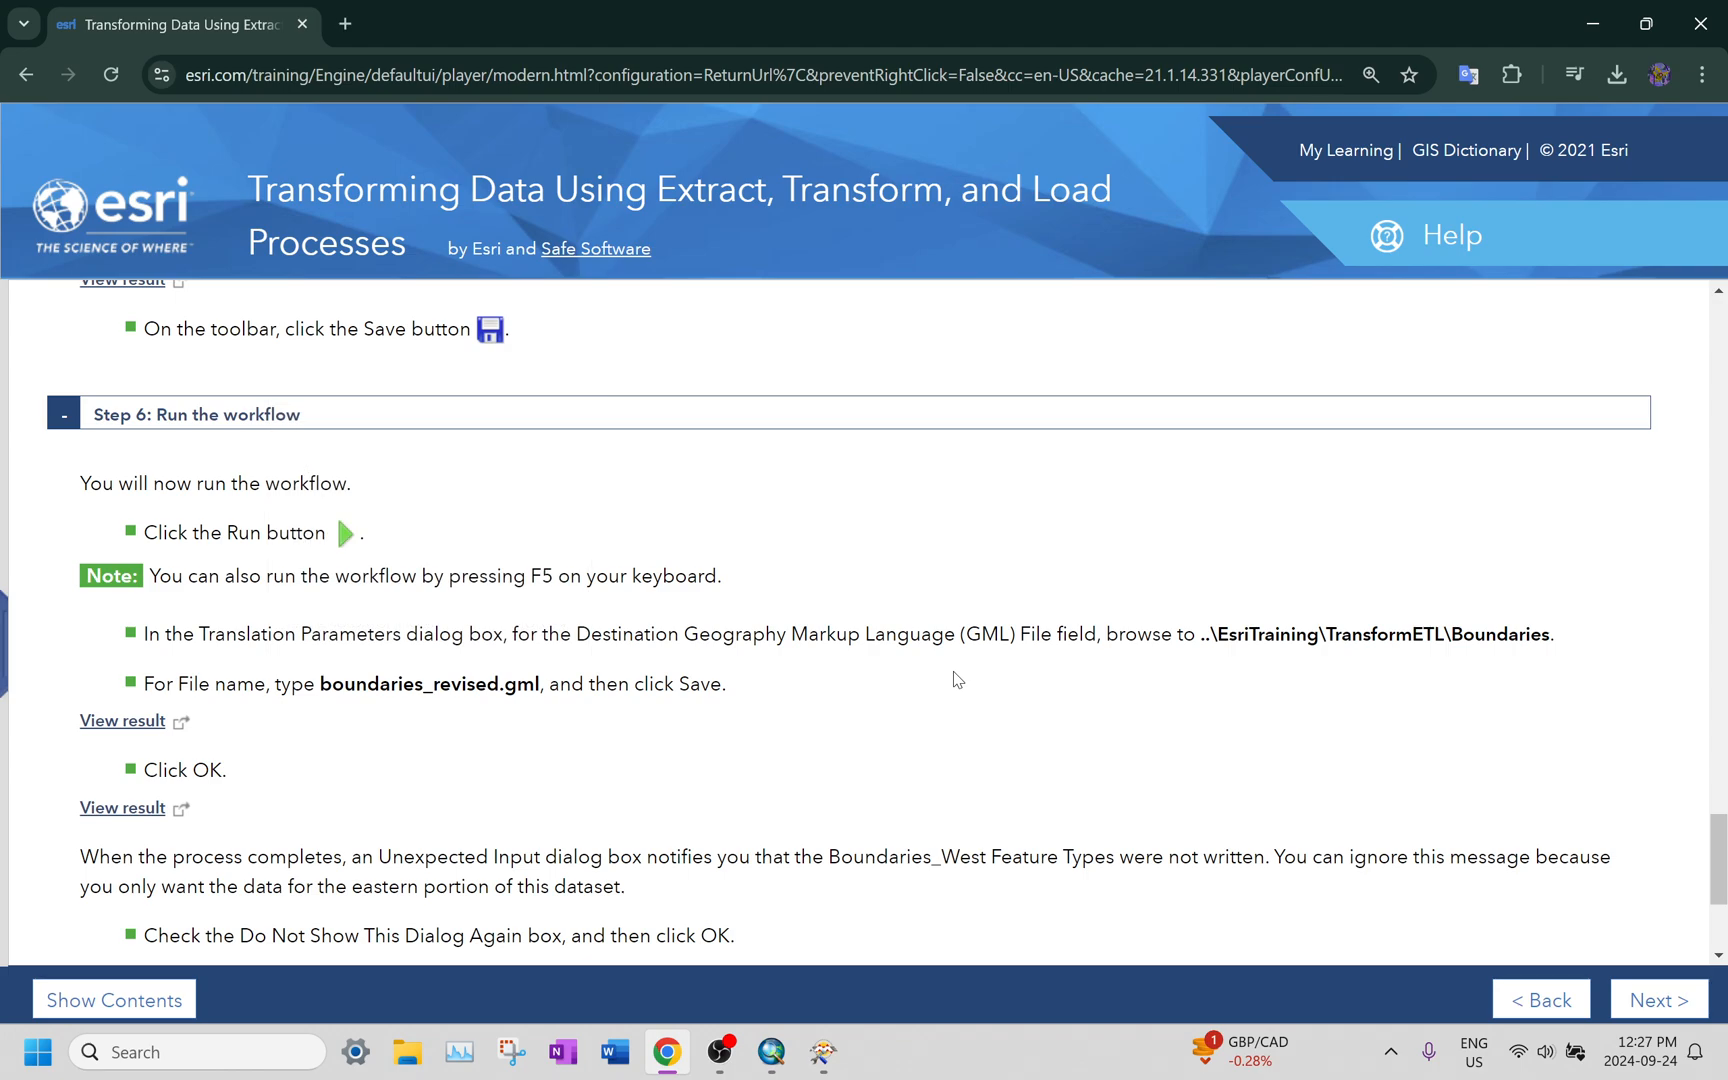
left_click(128, 721)
left_click(793, 17)
key("alt+Tab")
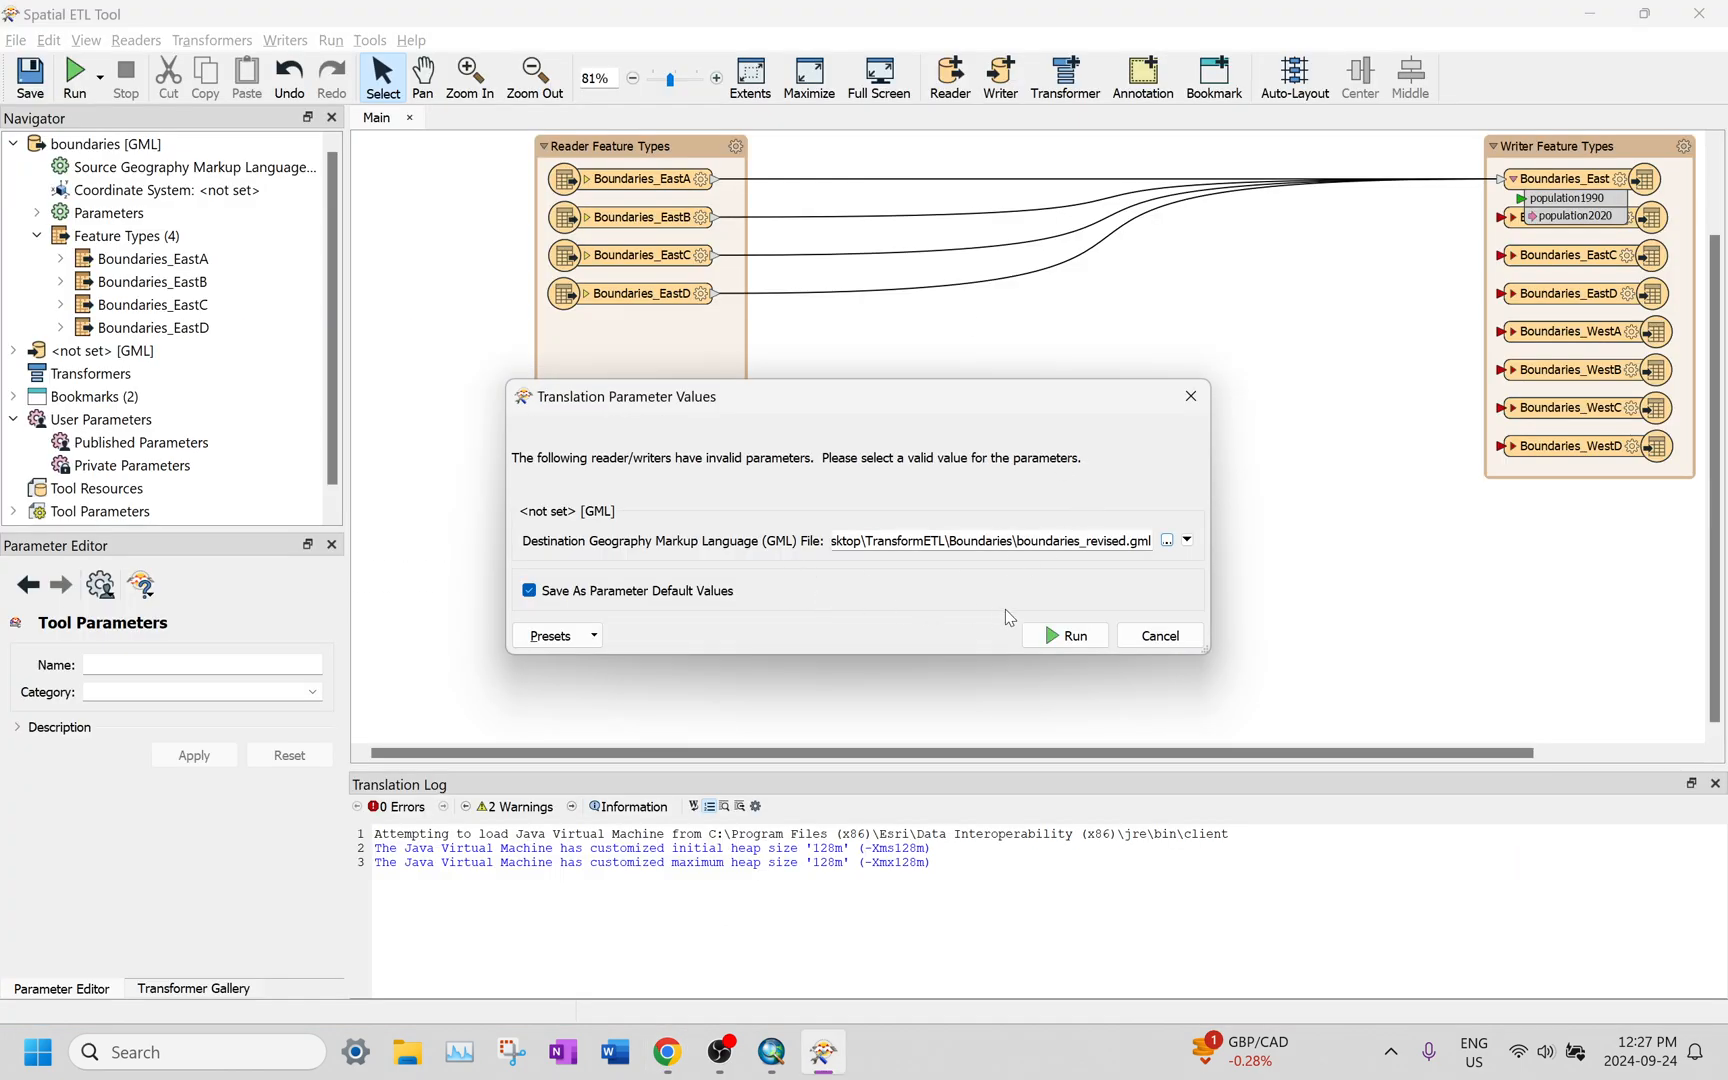
left_click(697, 591)
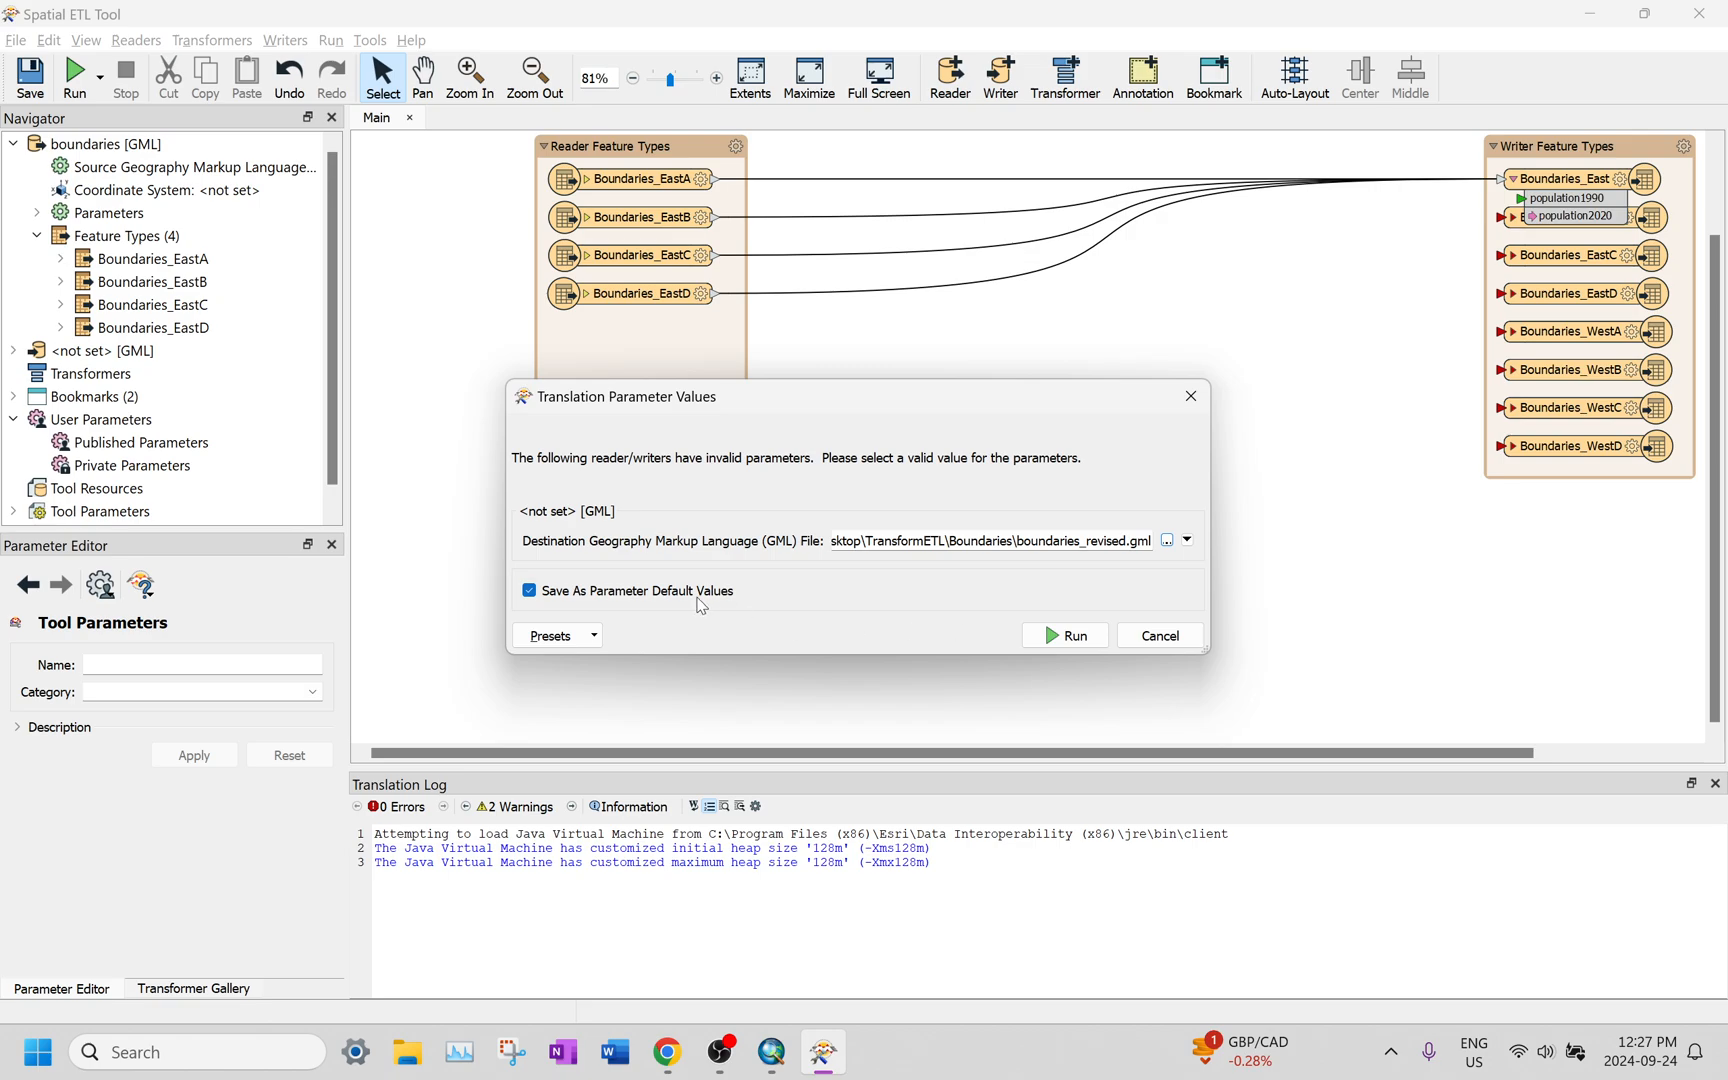
left_click(1085, 634)
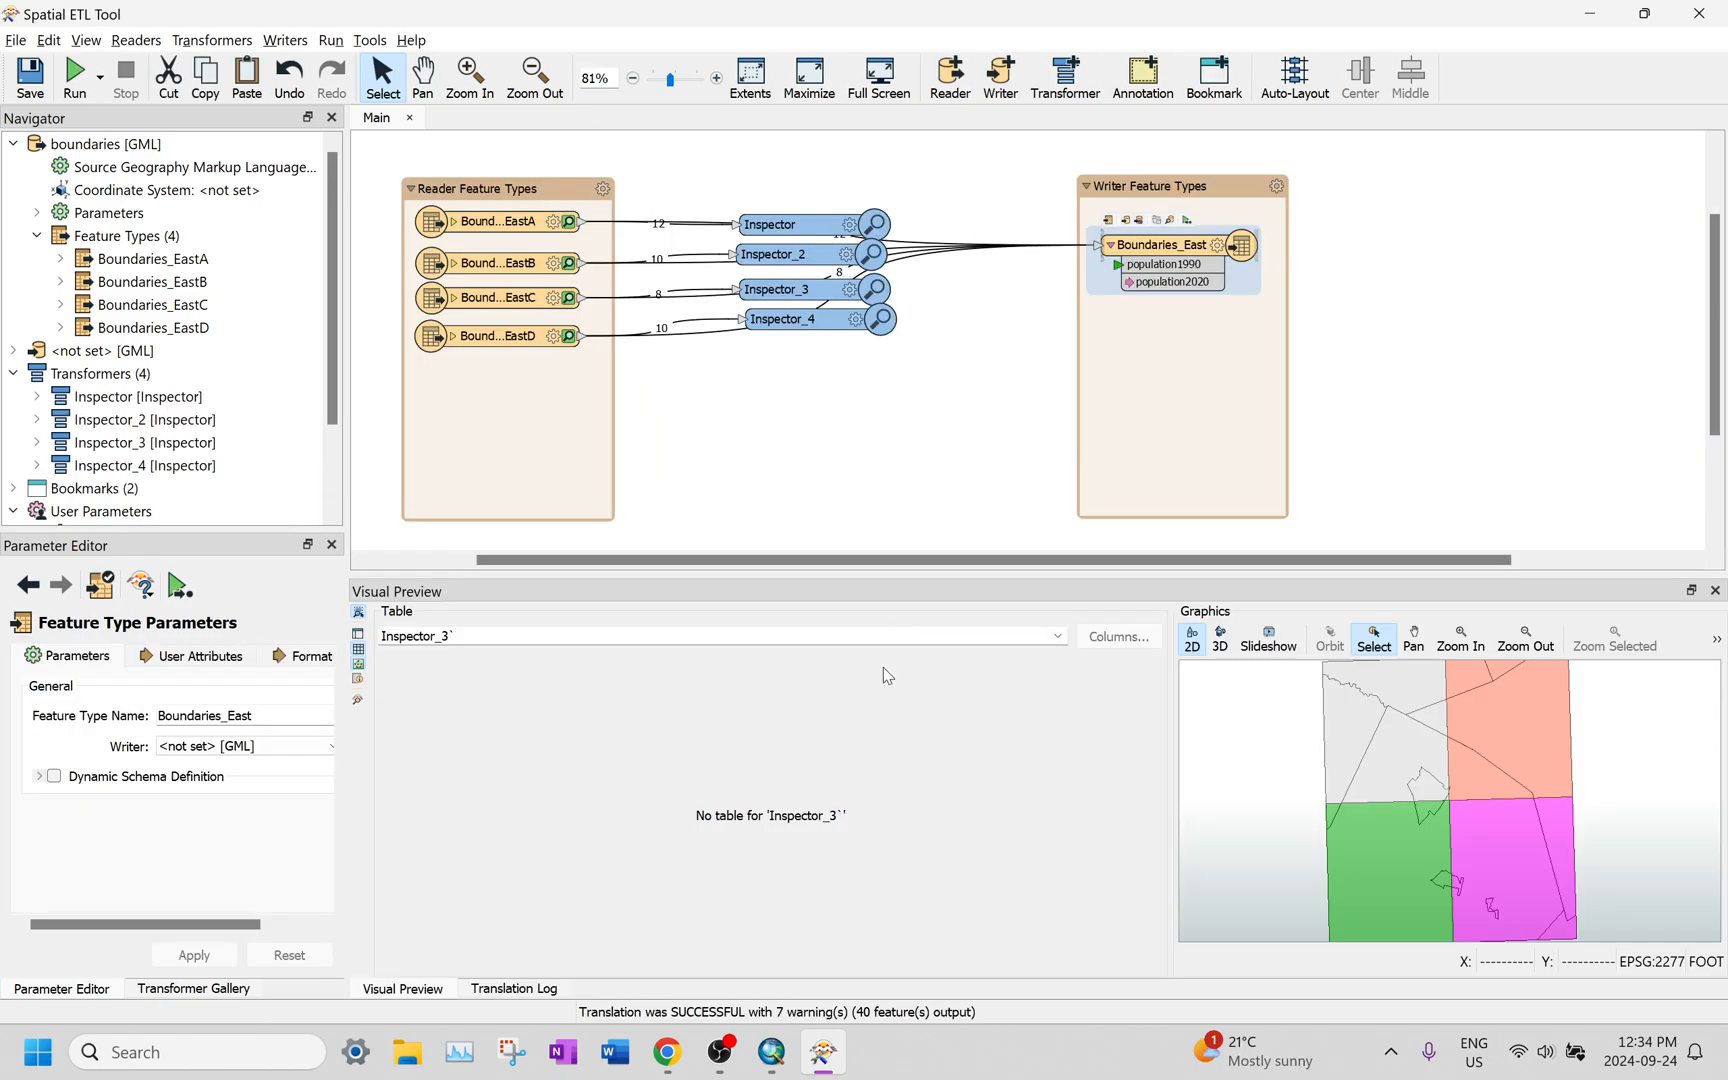
Step: Move the first Inspector above the EastA connection and preview the tables of Inspector_3, Inspector_2 and Inspector_4
key("BackSpace")
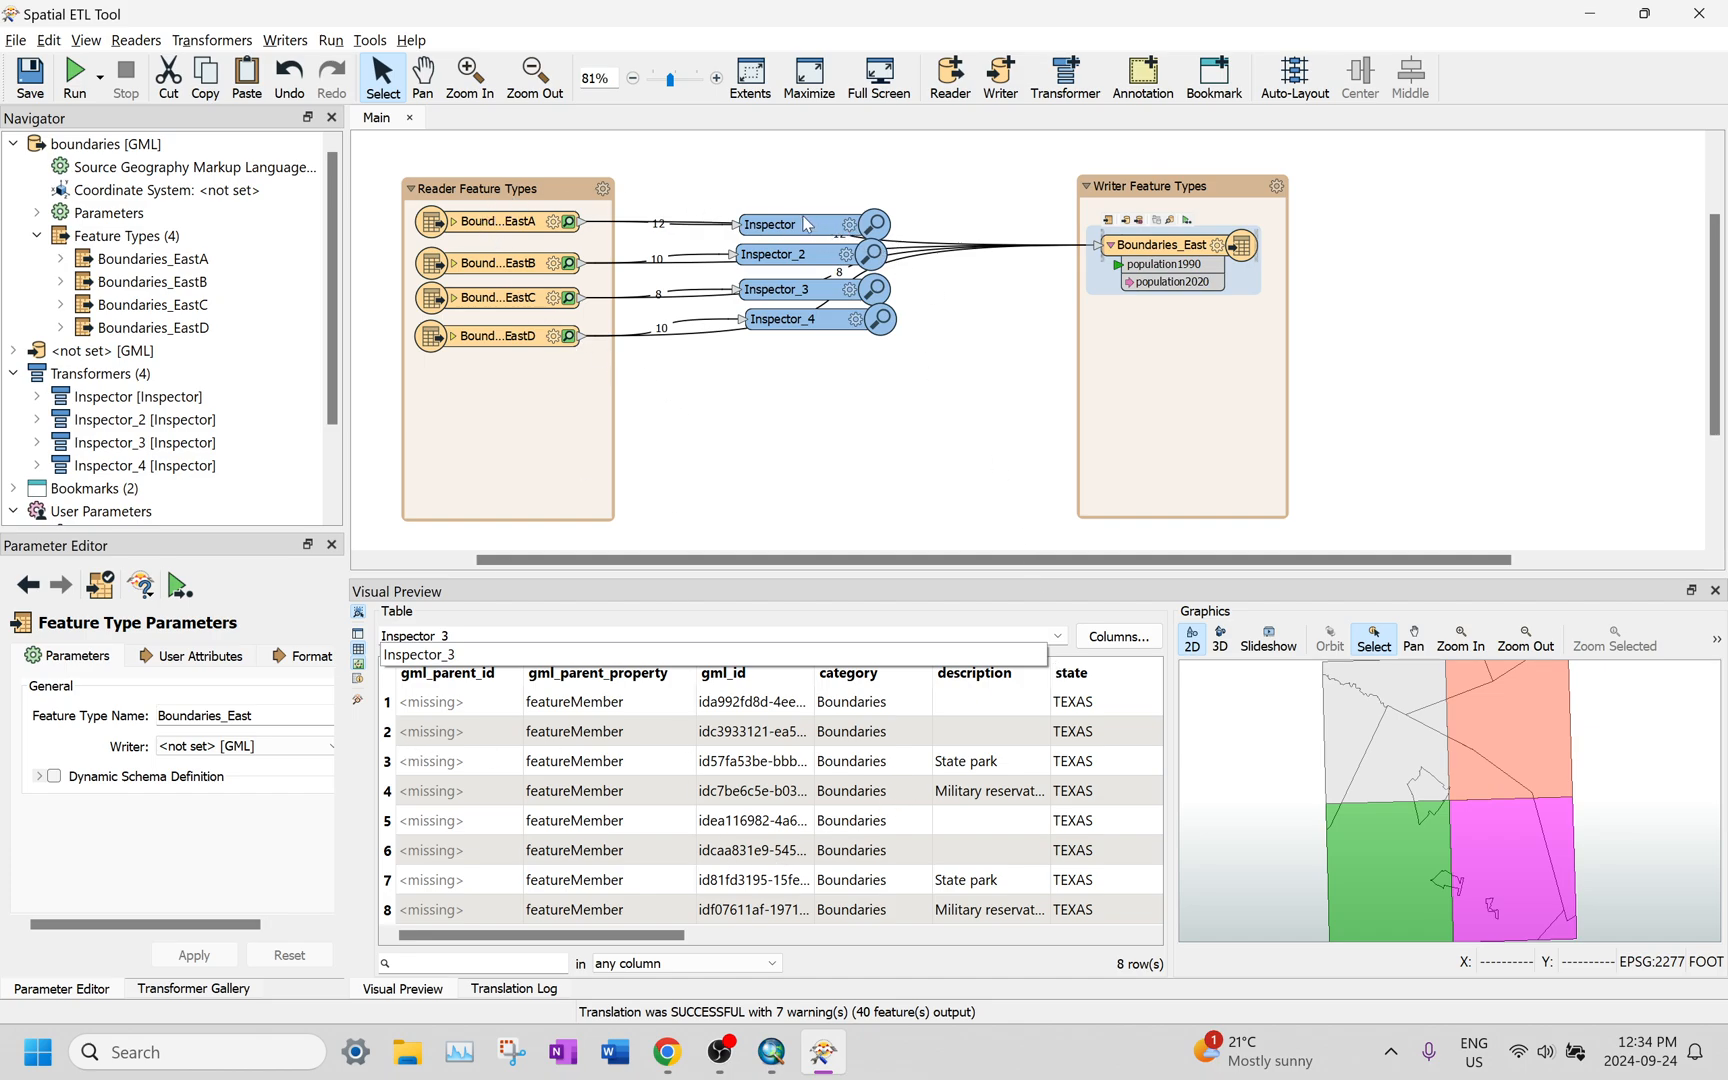
mouse_move(808, 224)
left_mouse_down()
mouse_move(815, 150)
mouse_move(805, 189)
left_mouse_up()
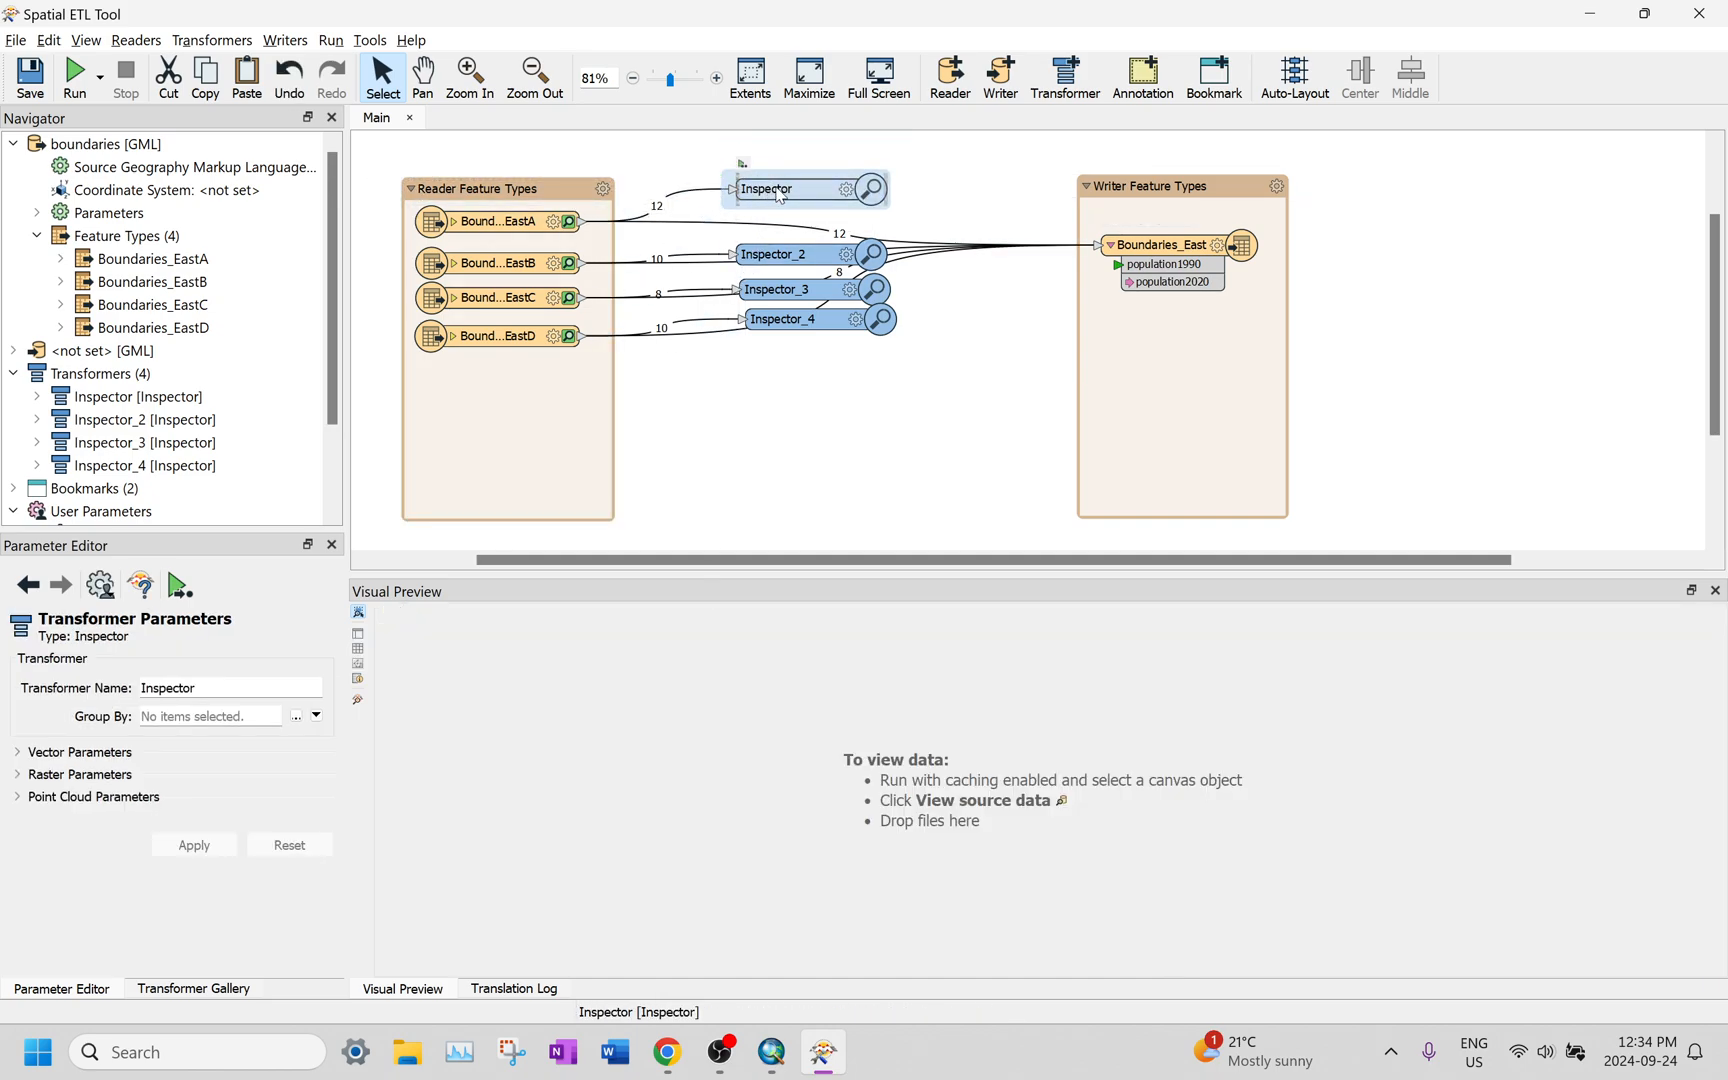
left_click(816, 257)
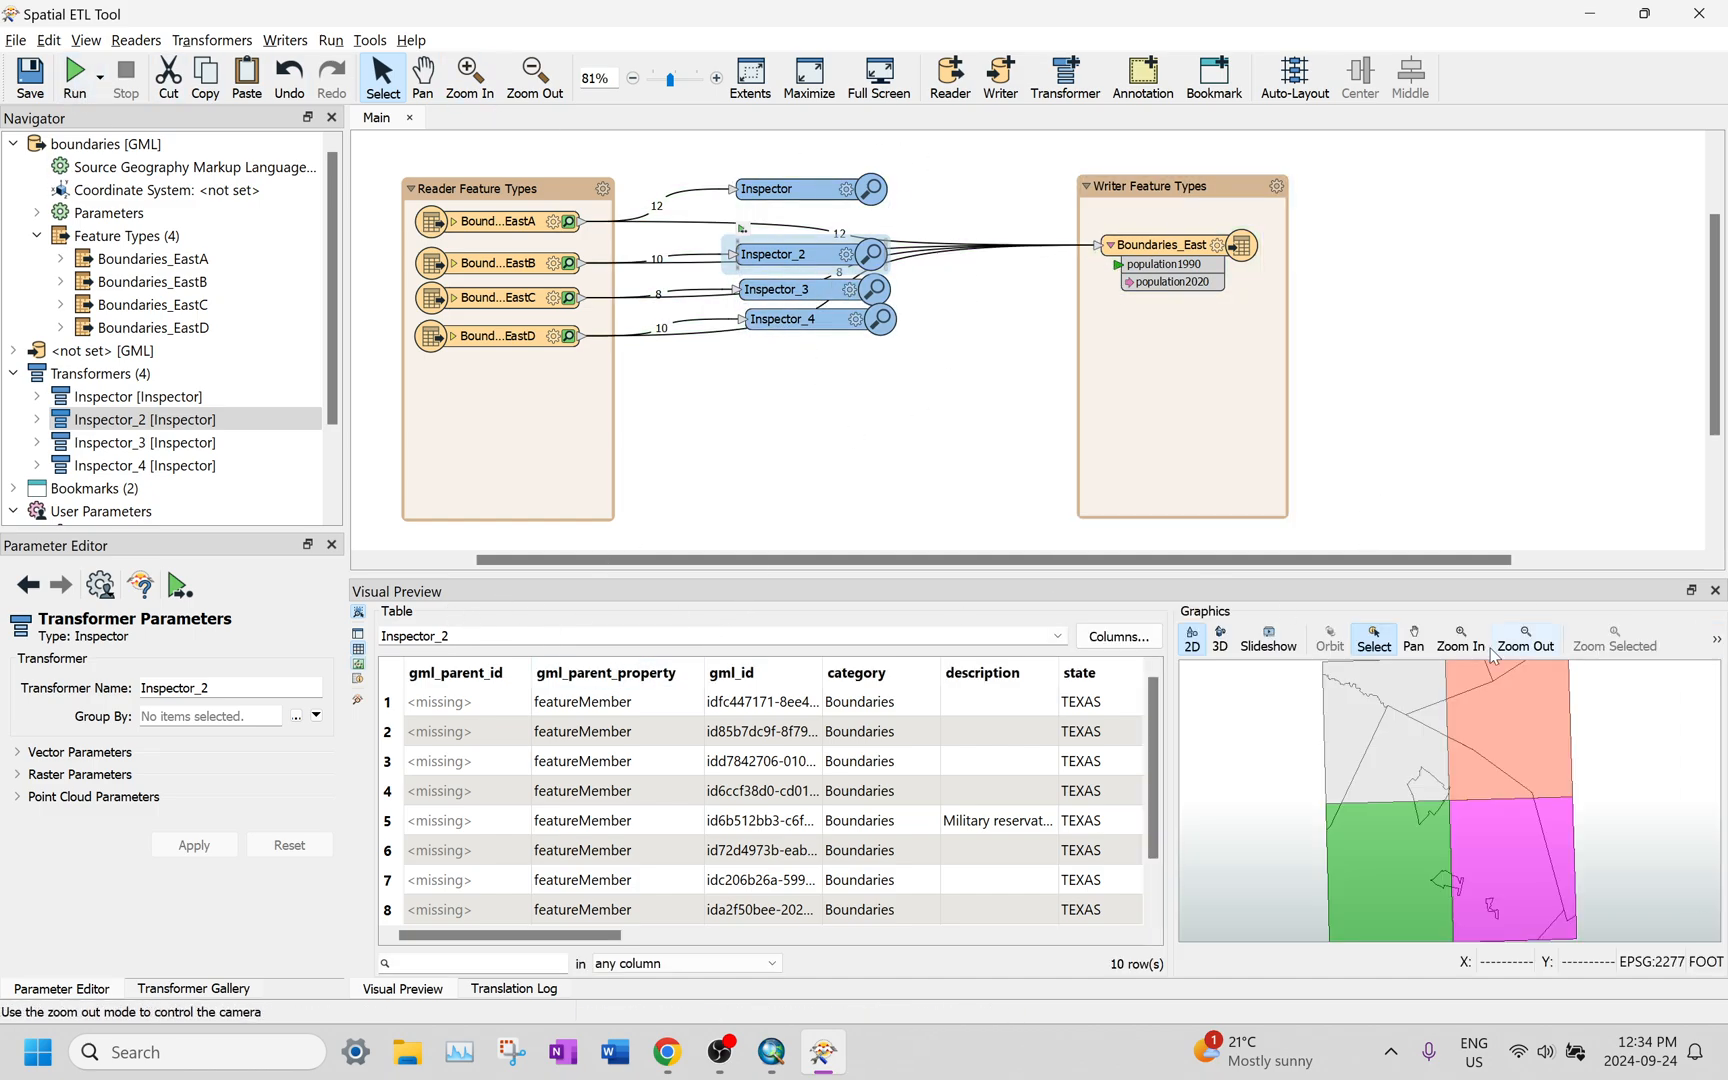
left_click(1057, 636)
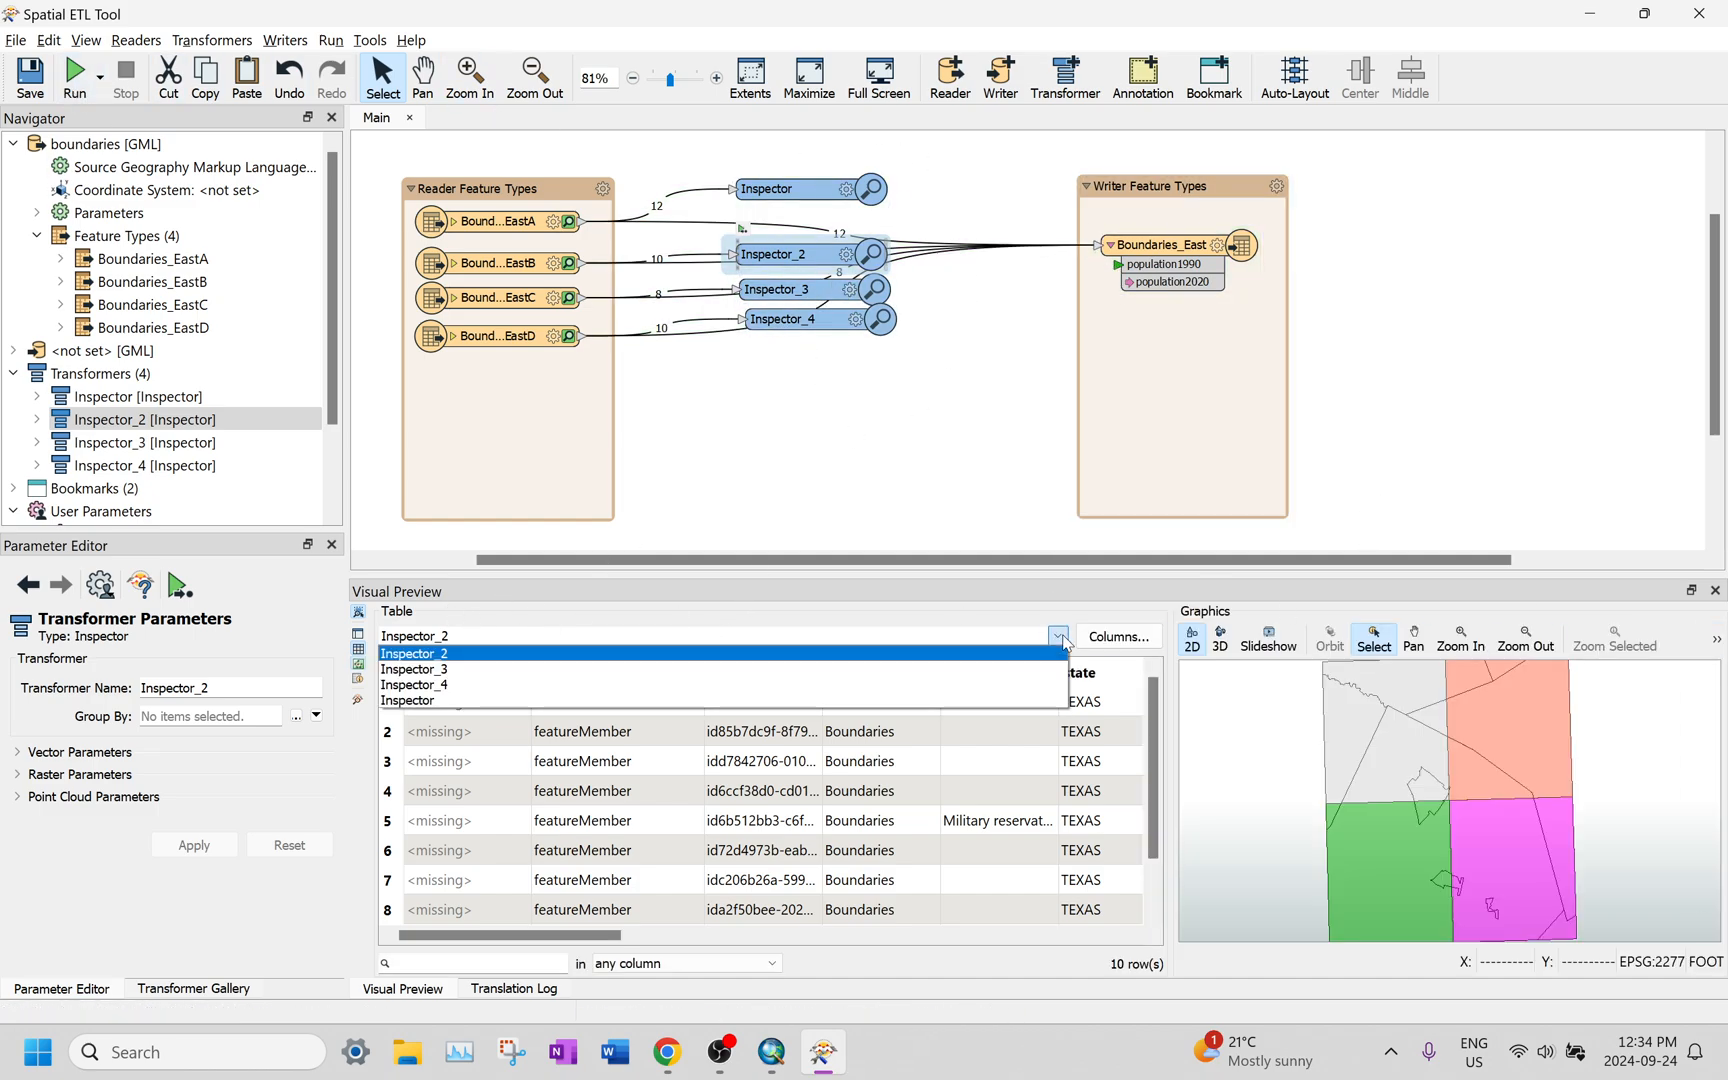
left_click(990, 684)
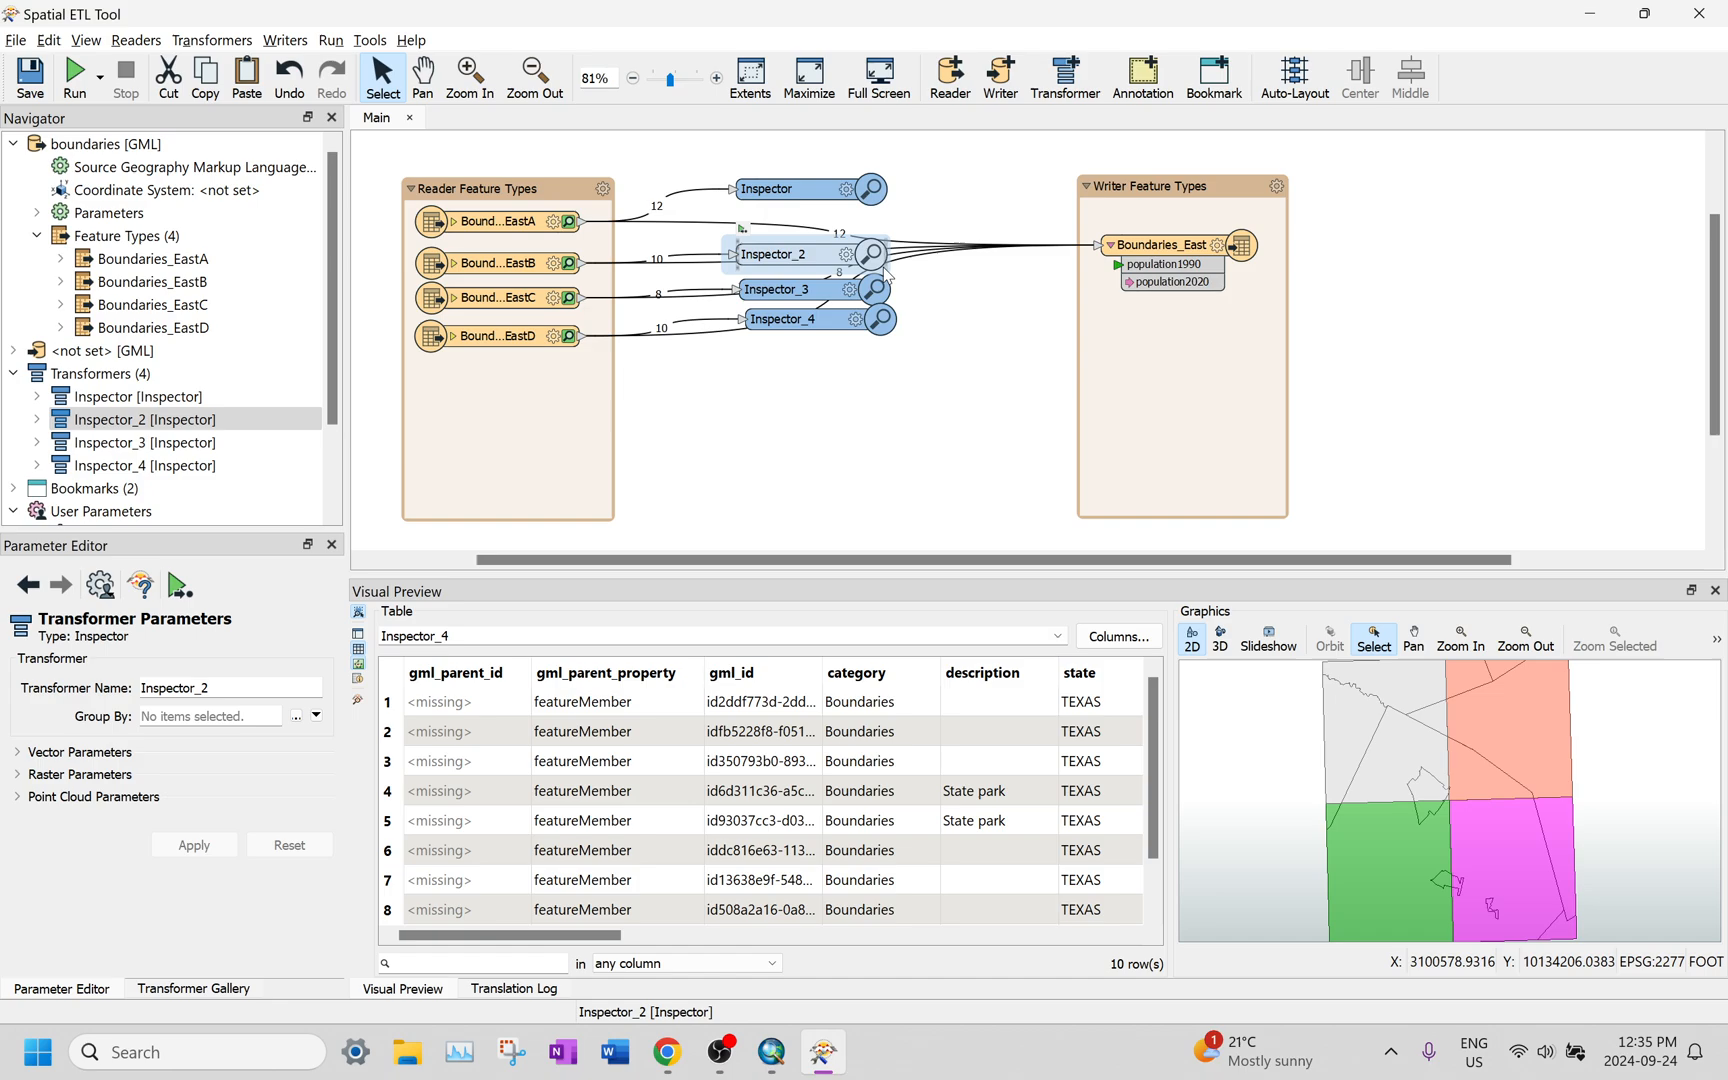
Step: Switch to the course, read the Content transformations topic, and play the Adding Transformers video in full screen at 1.4x speed
key("alt+Tab")
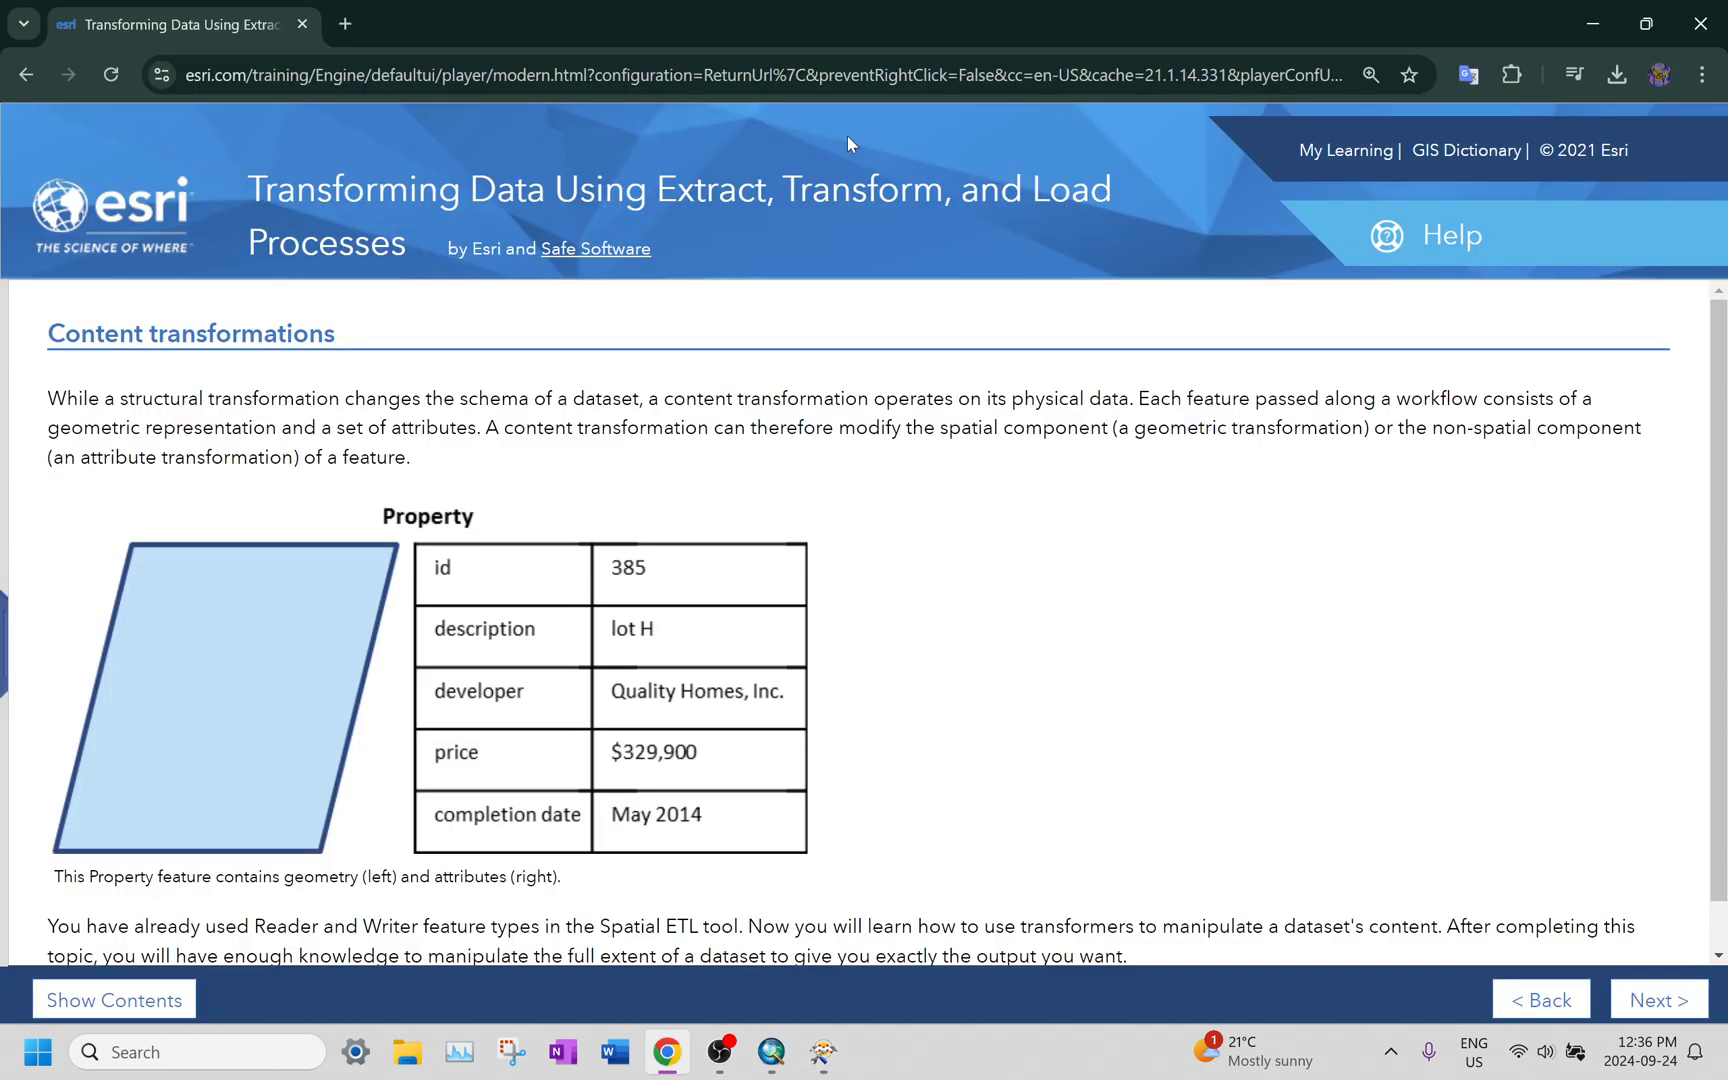
double_click(489, 397)
left_click(714, 433)
scroll(580, 755, "down", 6)
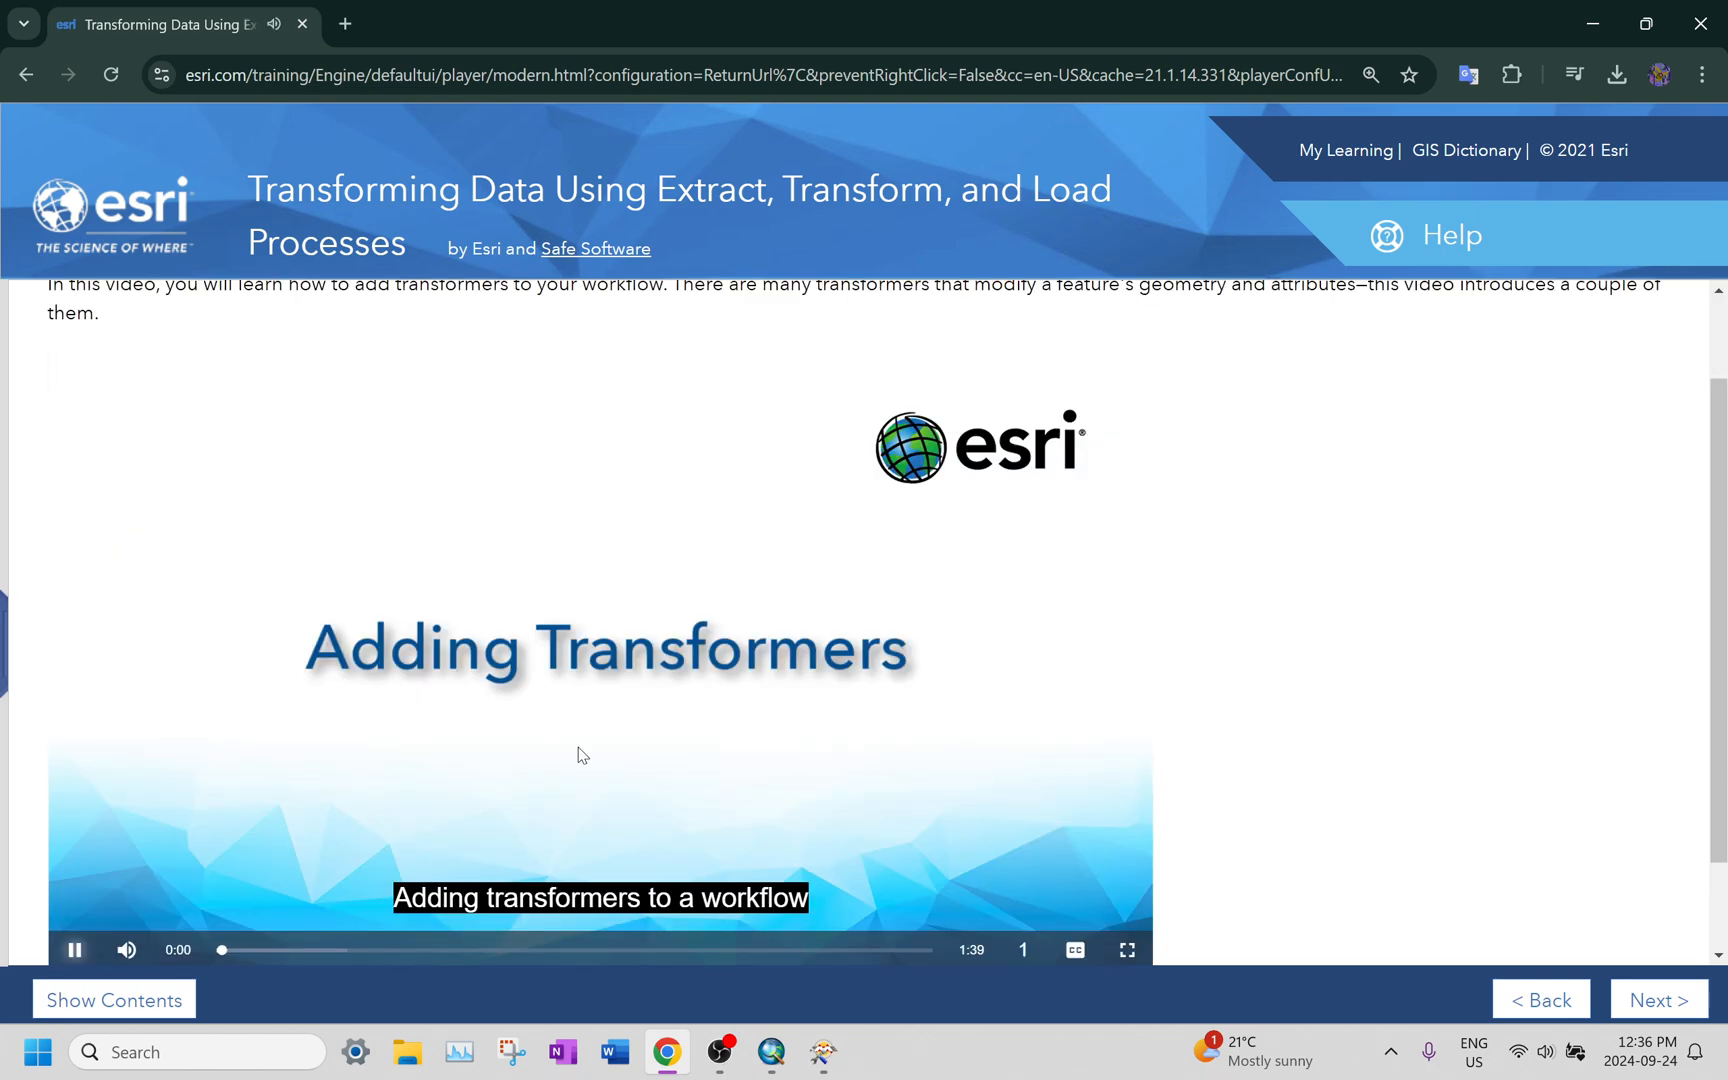
left_click(1128, 950)
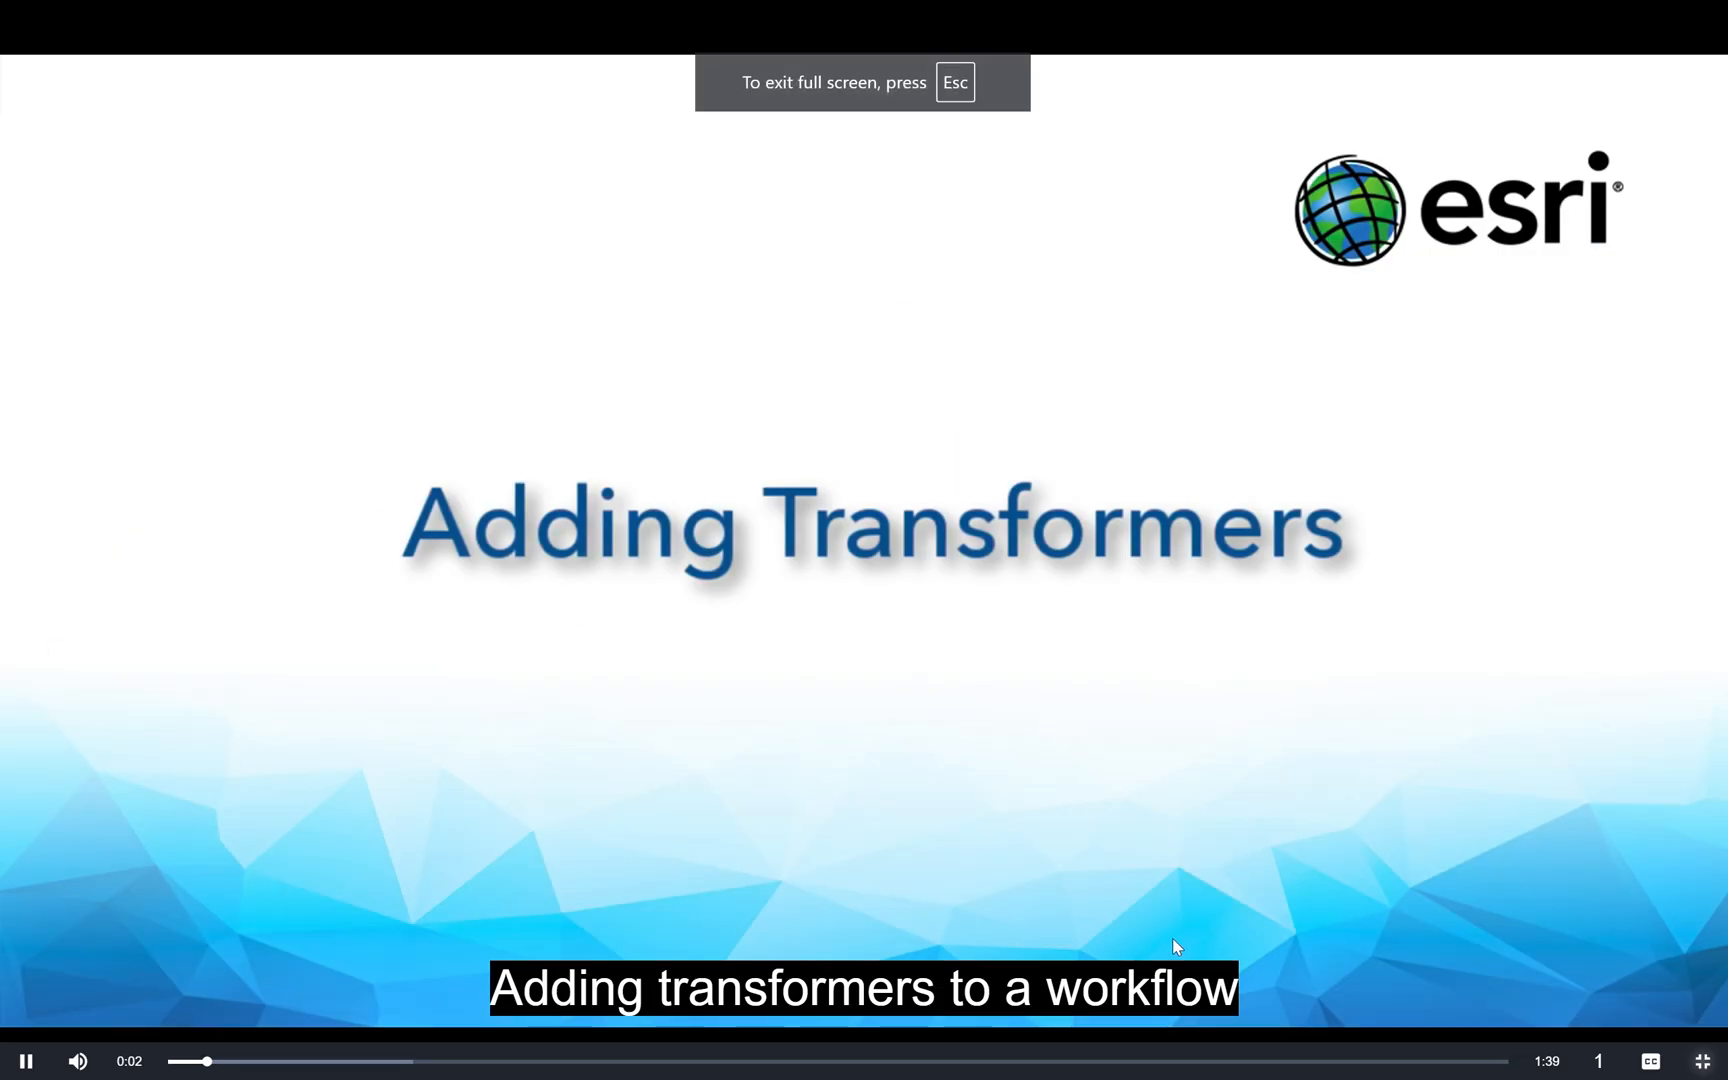
left_click(1598, 1061)
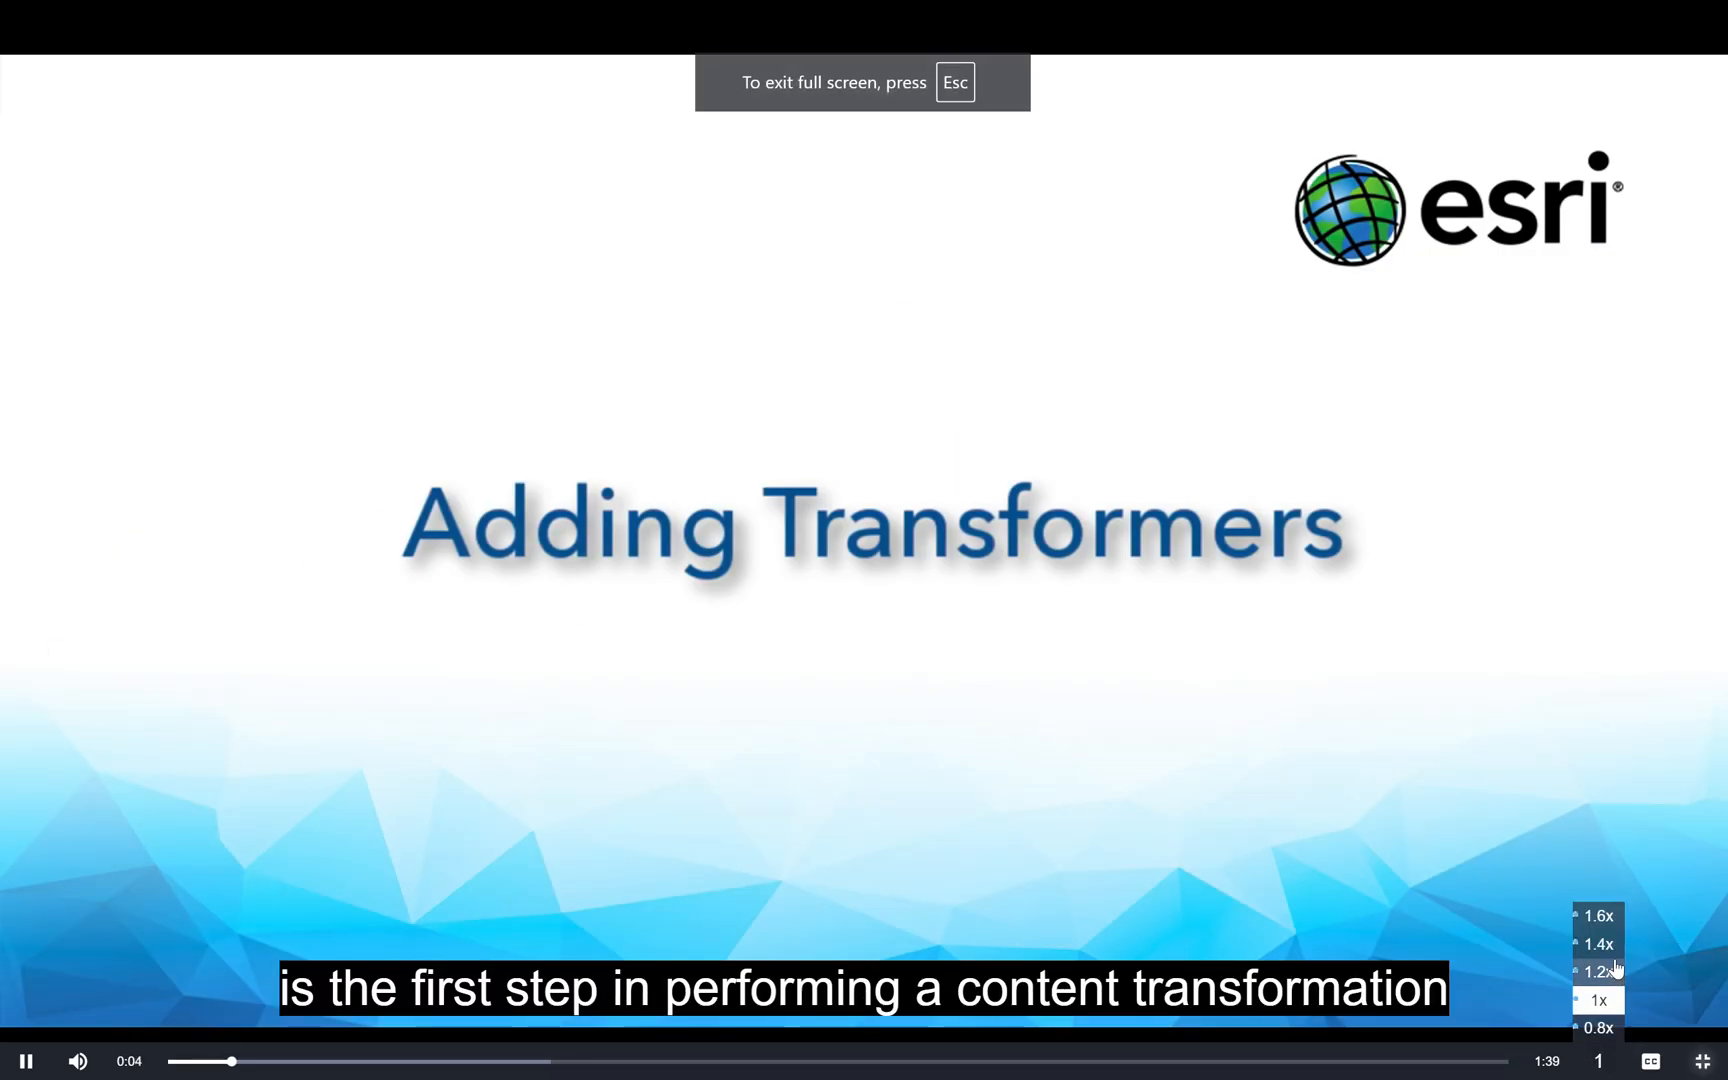
left_click(1598, 944)
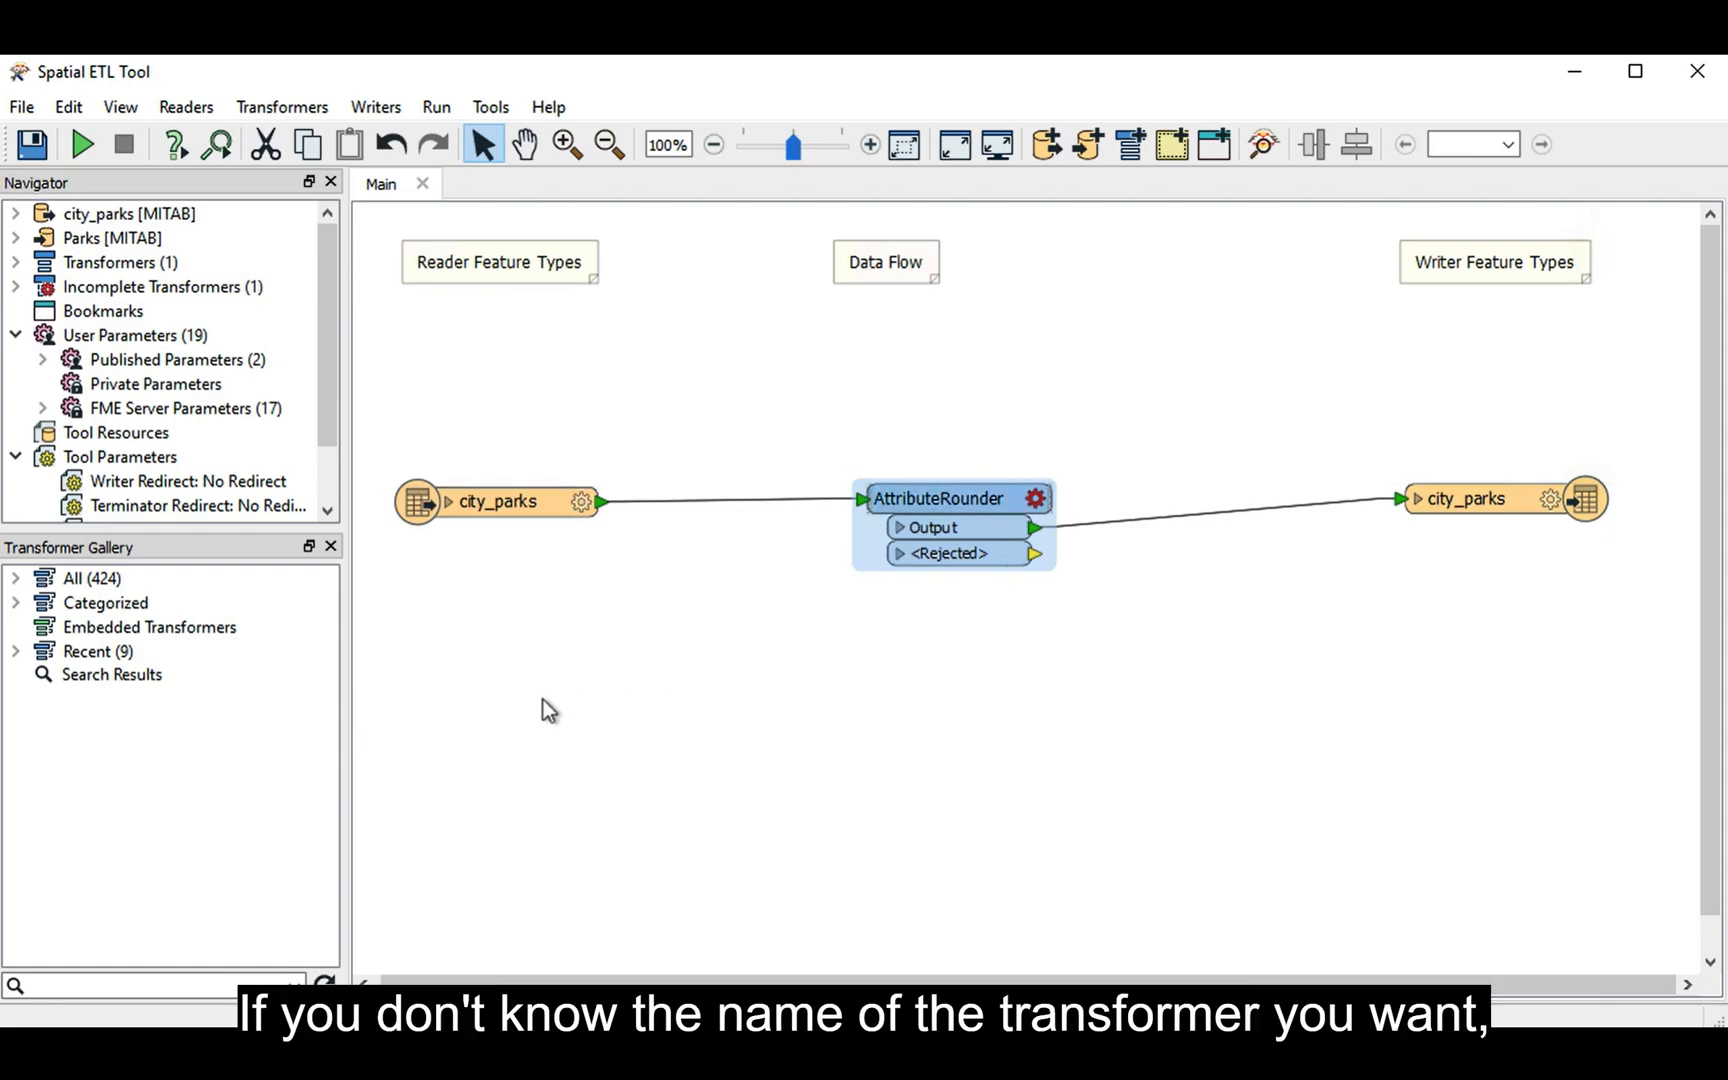
Step: Add a TopologyBuilder from the Geometric Operators category after the AttributeRounder and connect its Node output to the city_parks writer
left_click(16, 603)
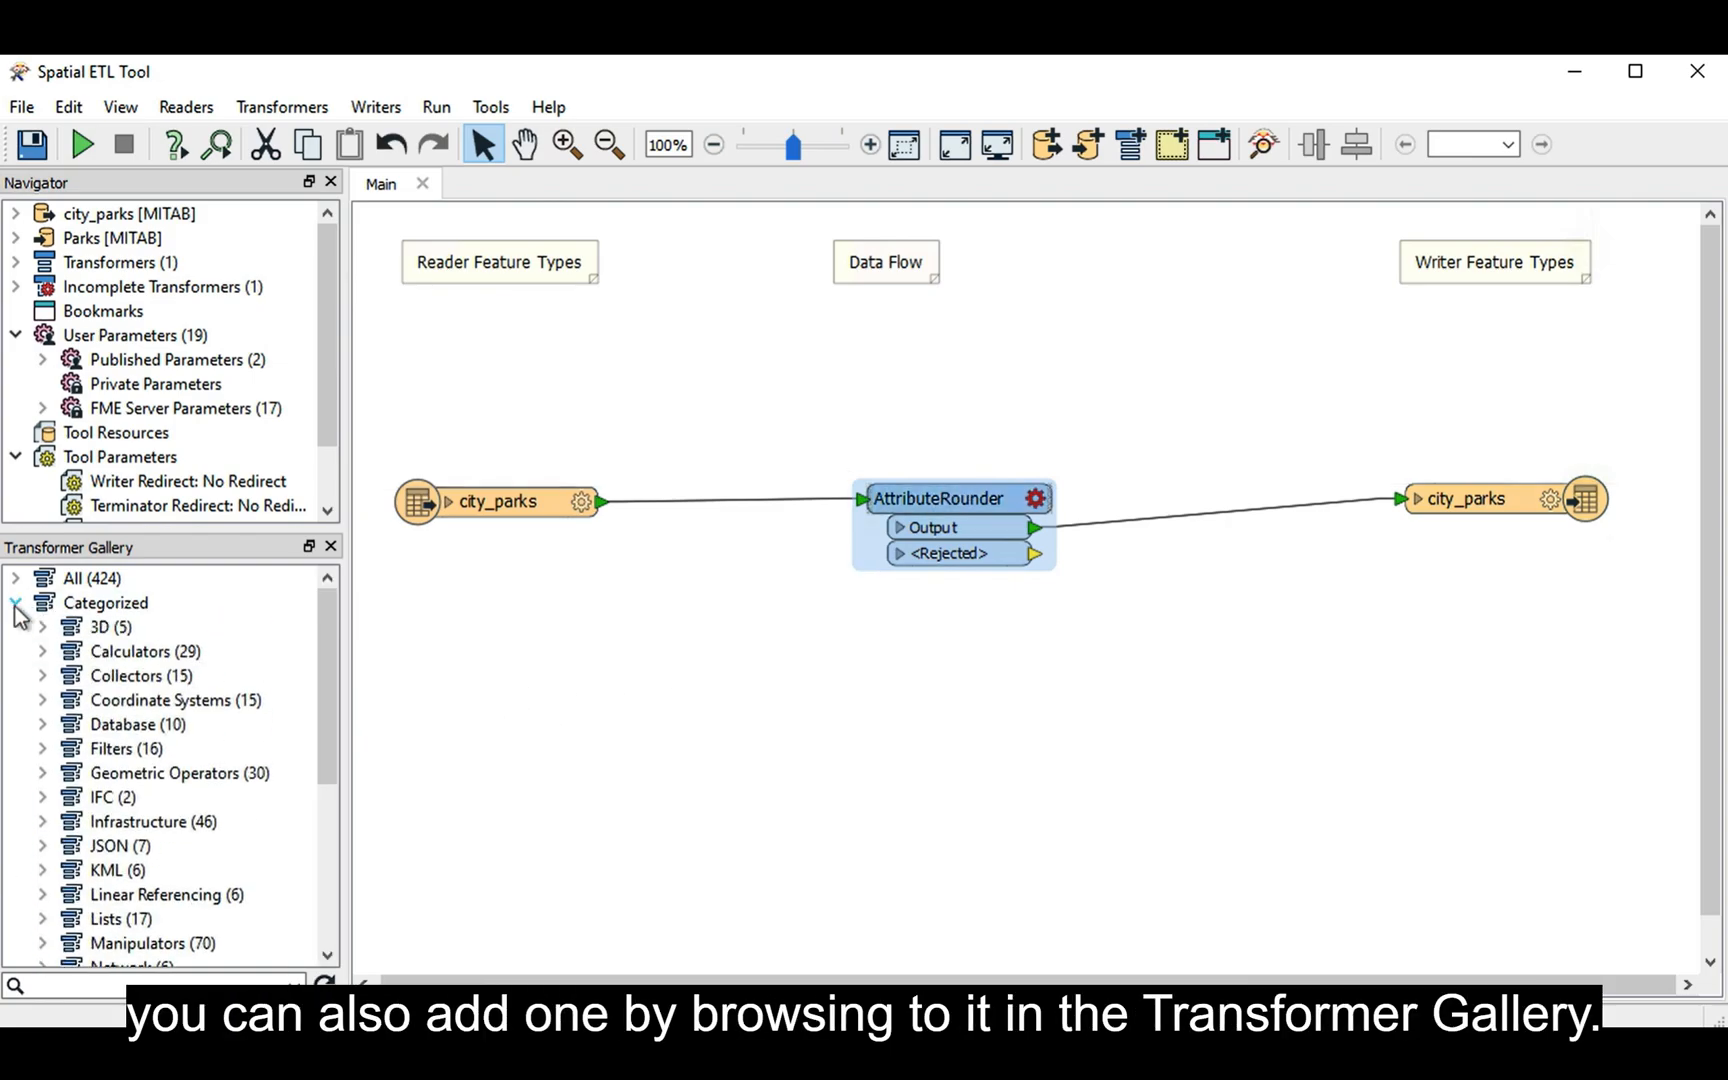
left_click(41, 773)
scroll(38, 783, "down", 9)
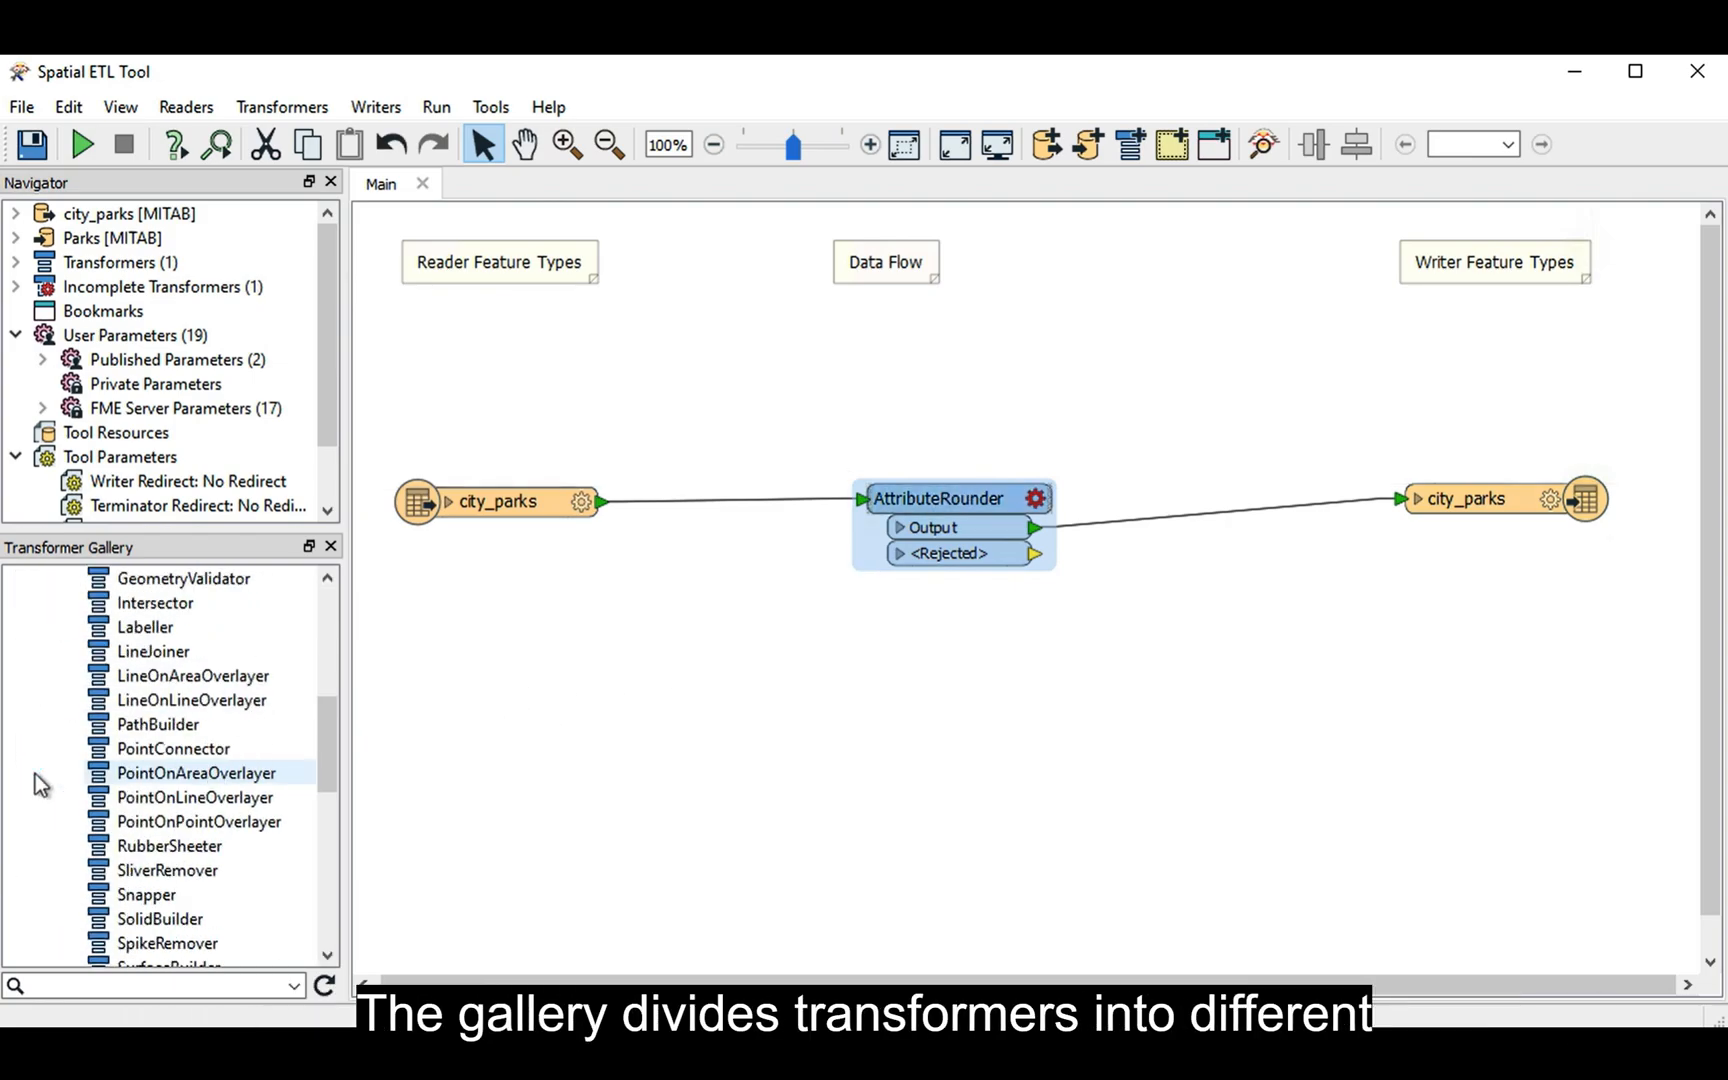
left_click_drag(137, 830, 1168, 573)
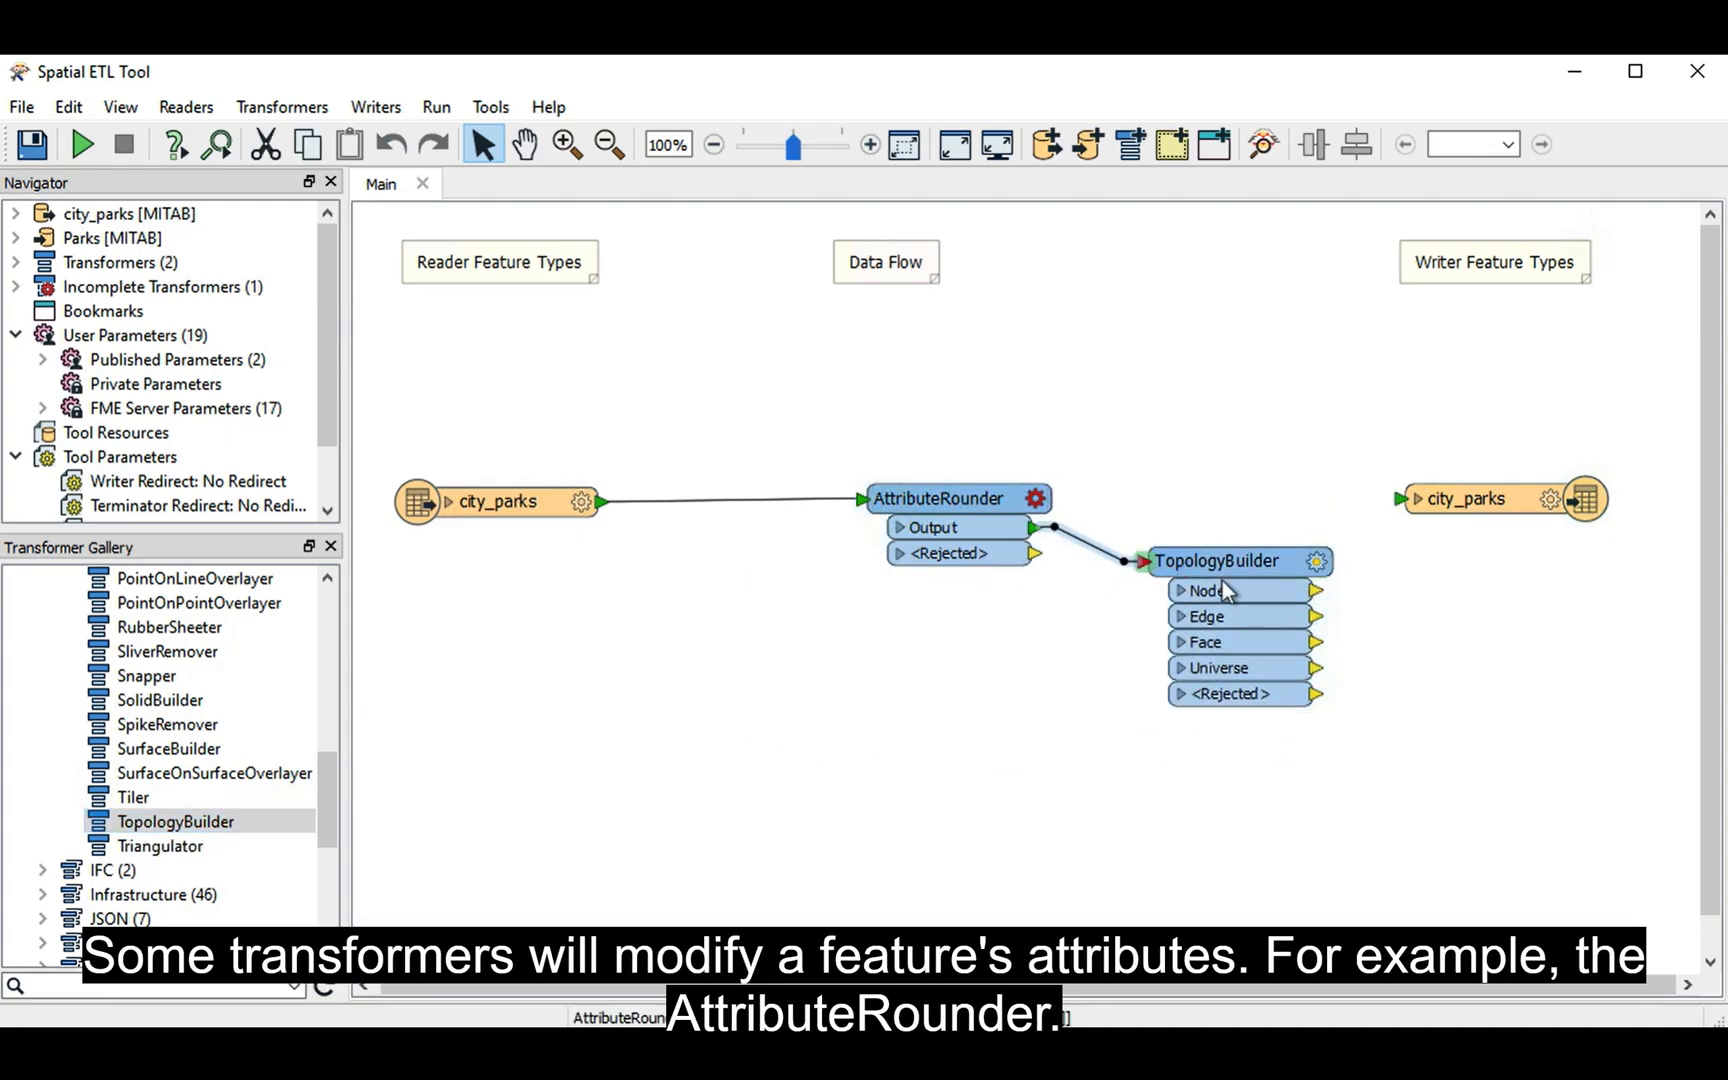
left_click_drag(1316, 591, 1398, 503)
left_click_drag(1250, 554, 1229, 516)
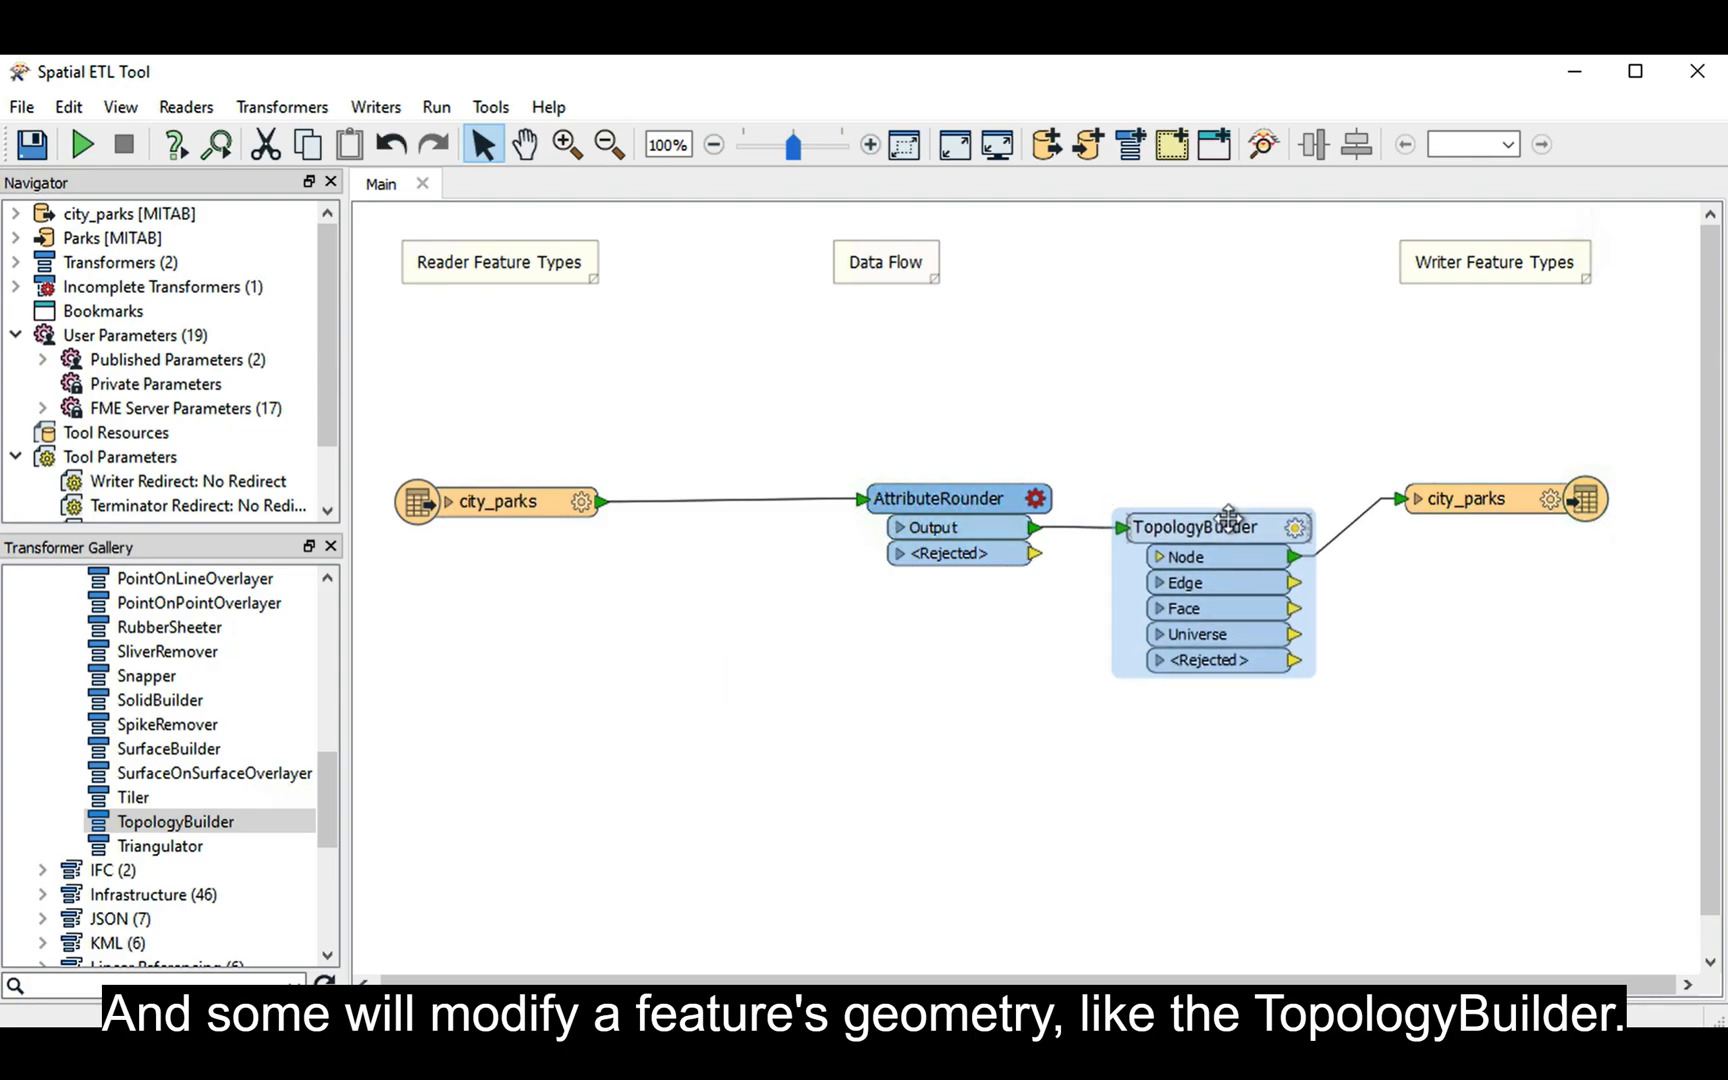
Step: Find and insert a StringConcatenator between the city_parks reader and the AttributeRounder, and line the reader up with it
type("stringcon")
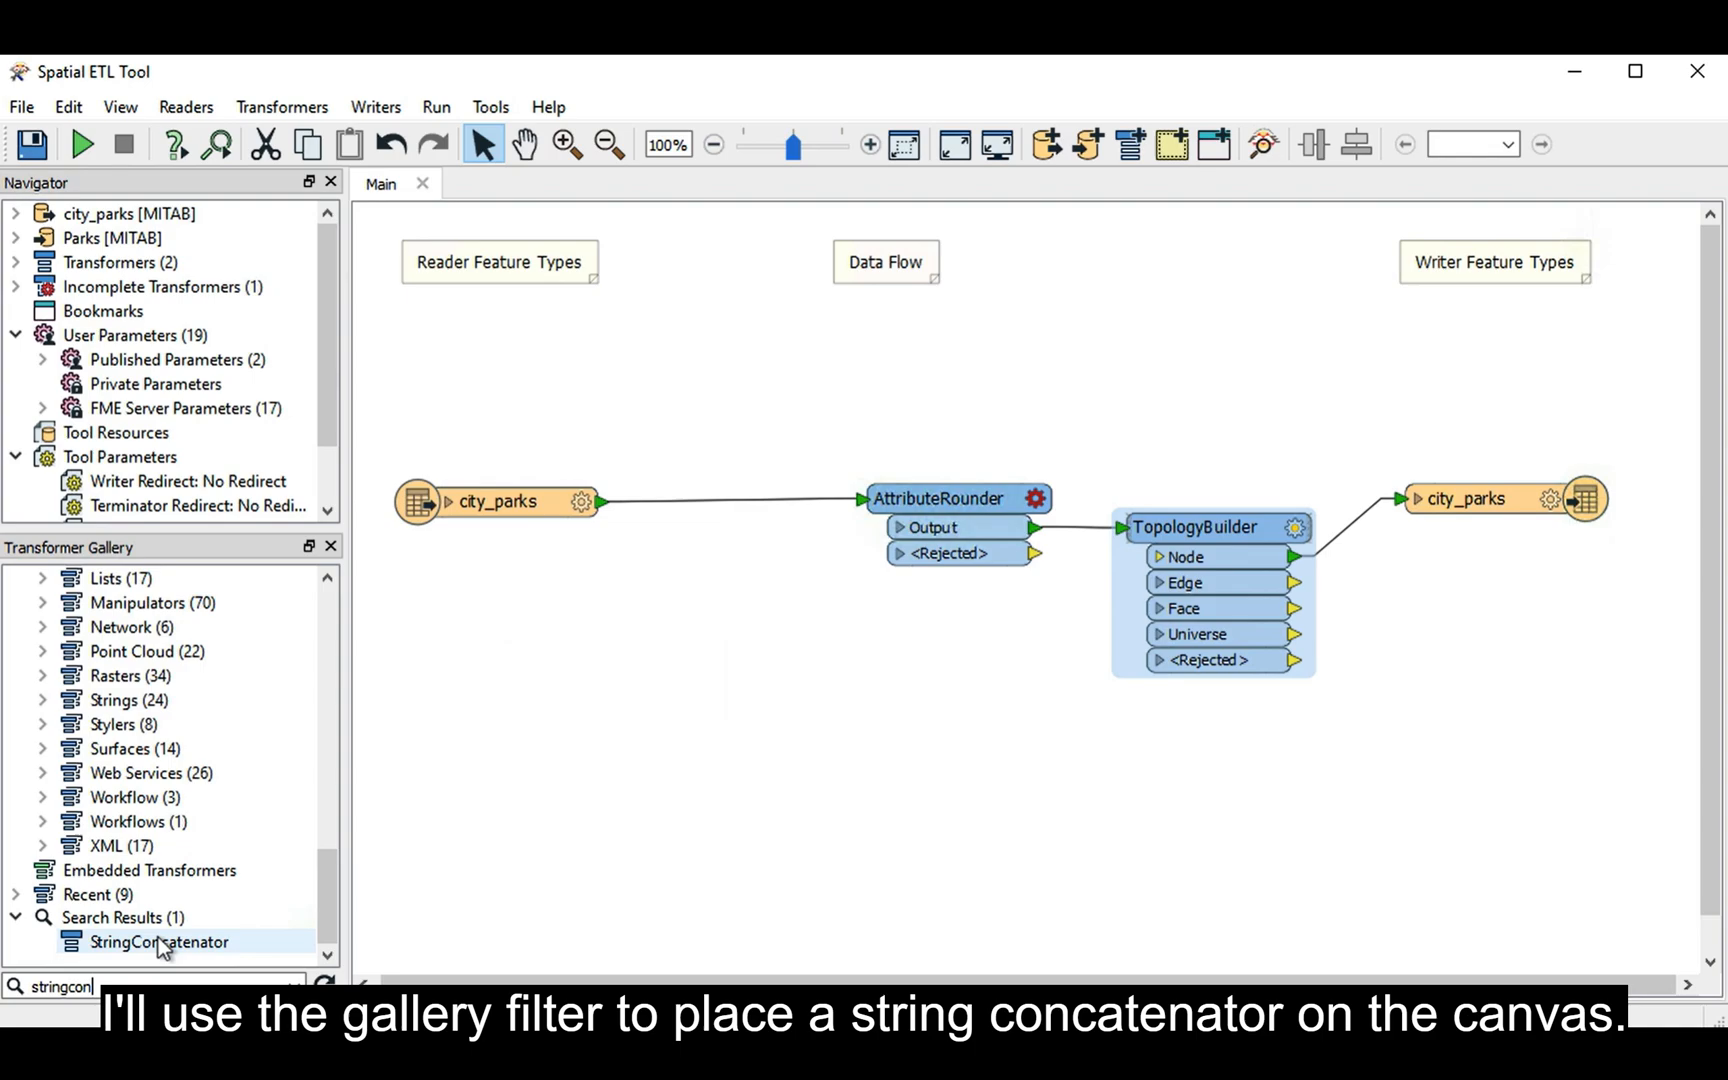
double_click(170, 940)
left_click_drag(675, 567, 753, 534)
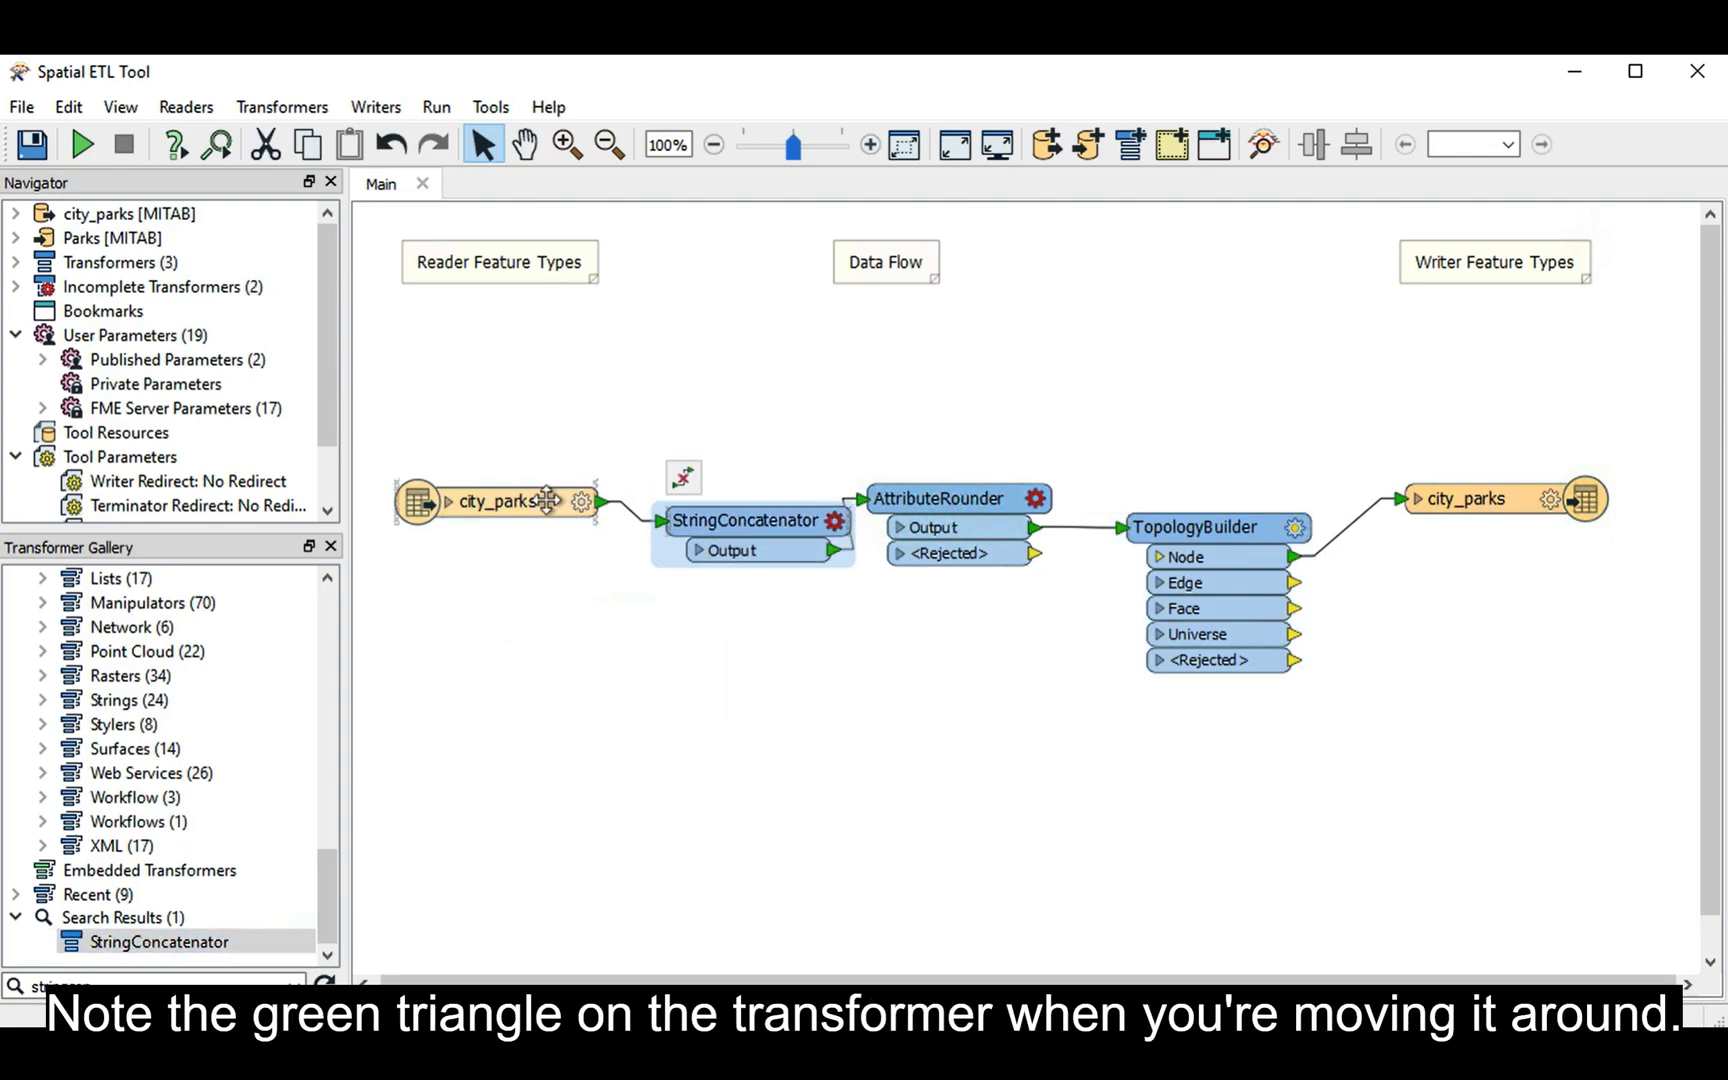
left_click_drag(560, 502, 529, 521)
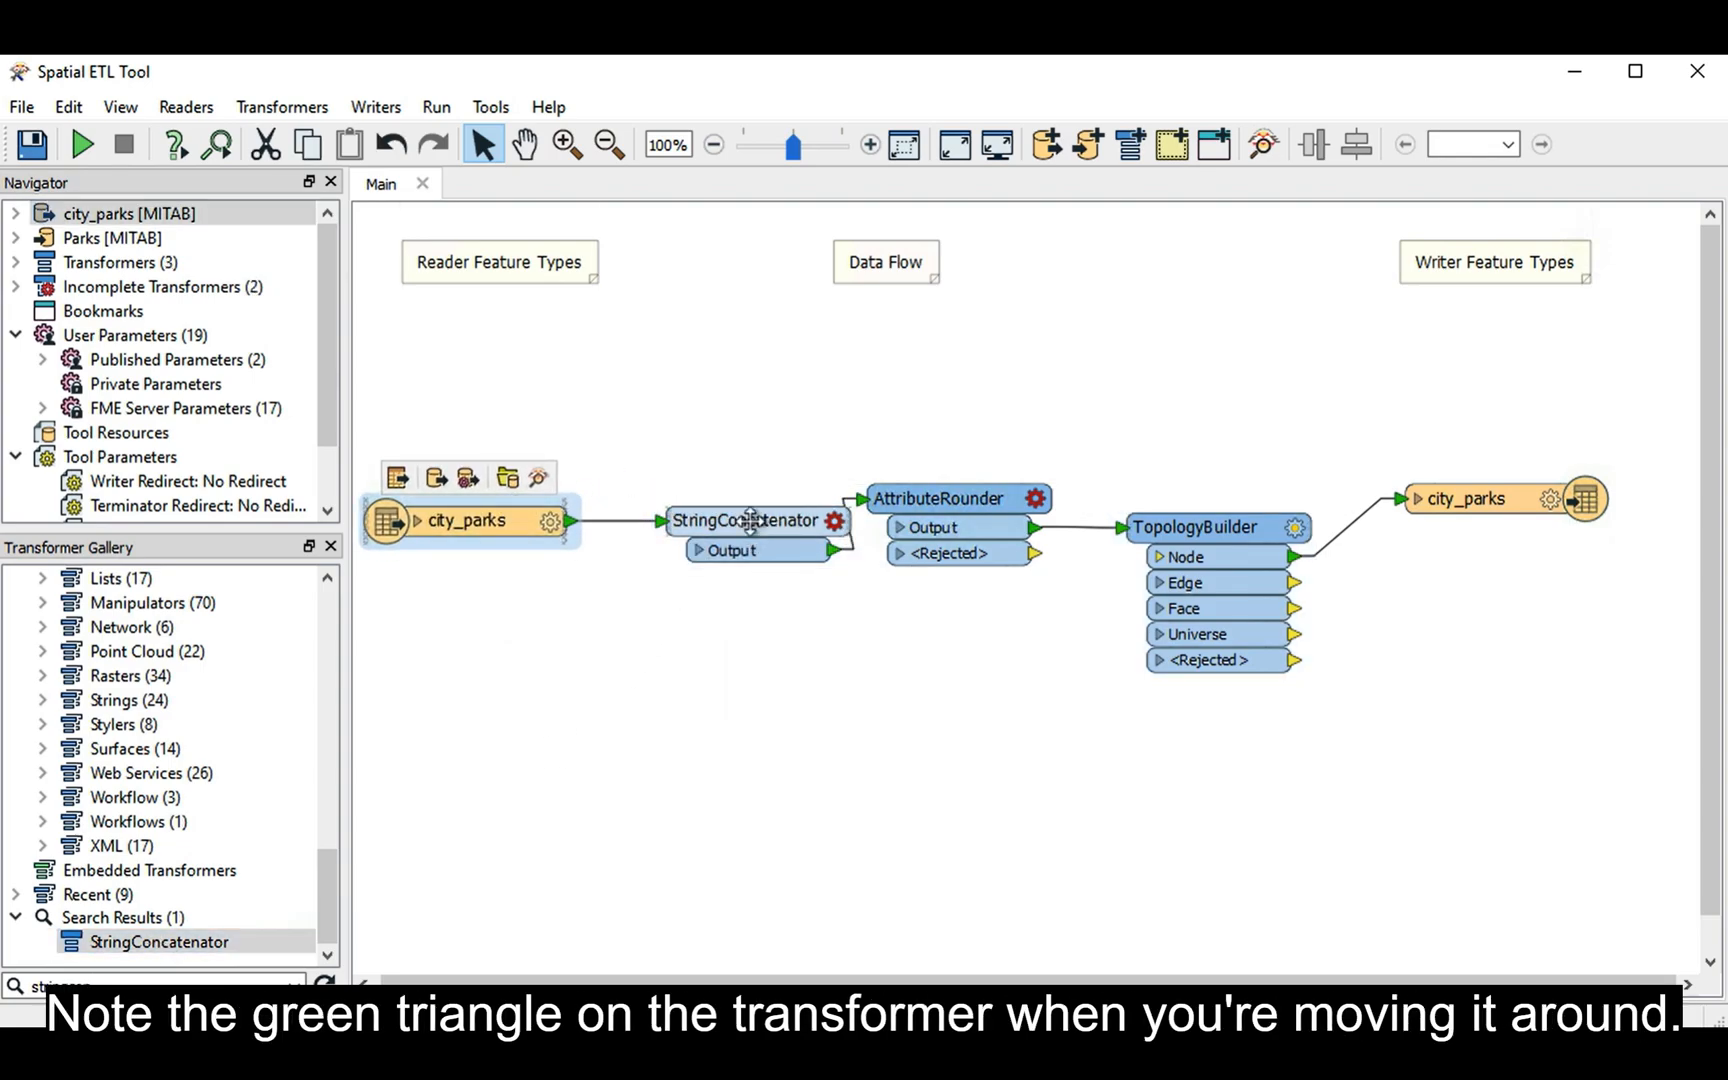
mouse_move(750, 515)
left_mouse_down()
mouse_move(685, 515)
mouse_move(719, 516)
left_mouse_up()
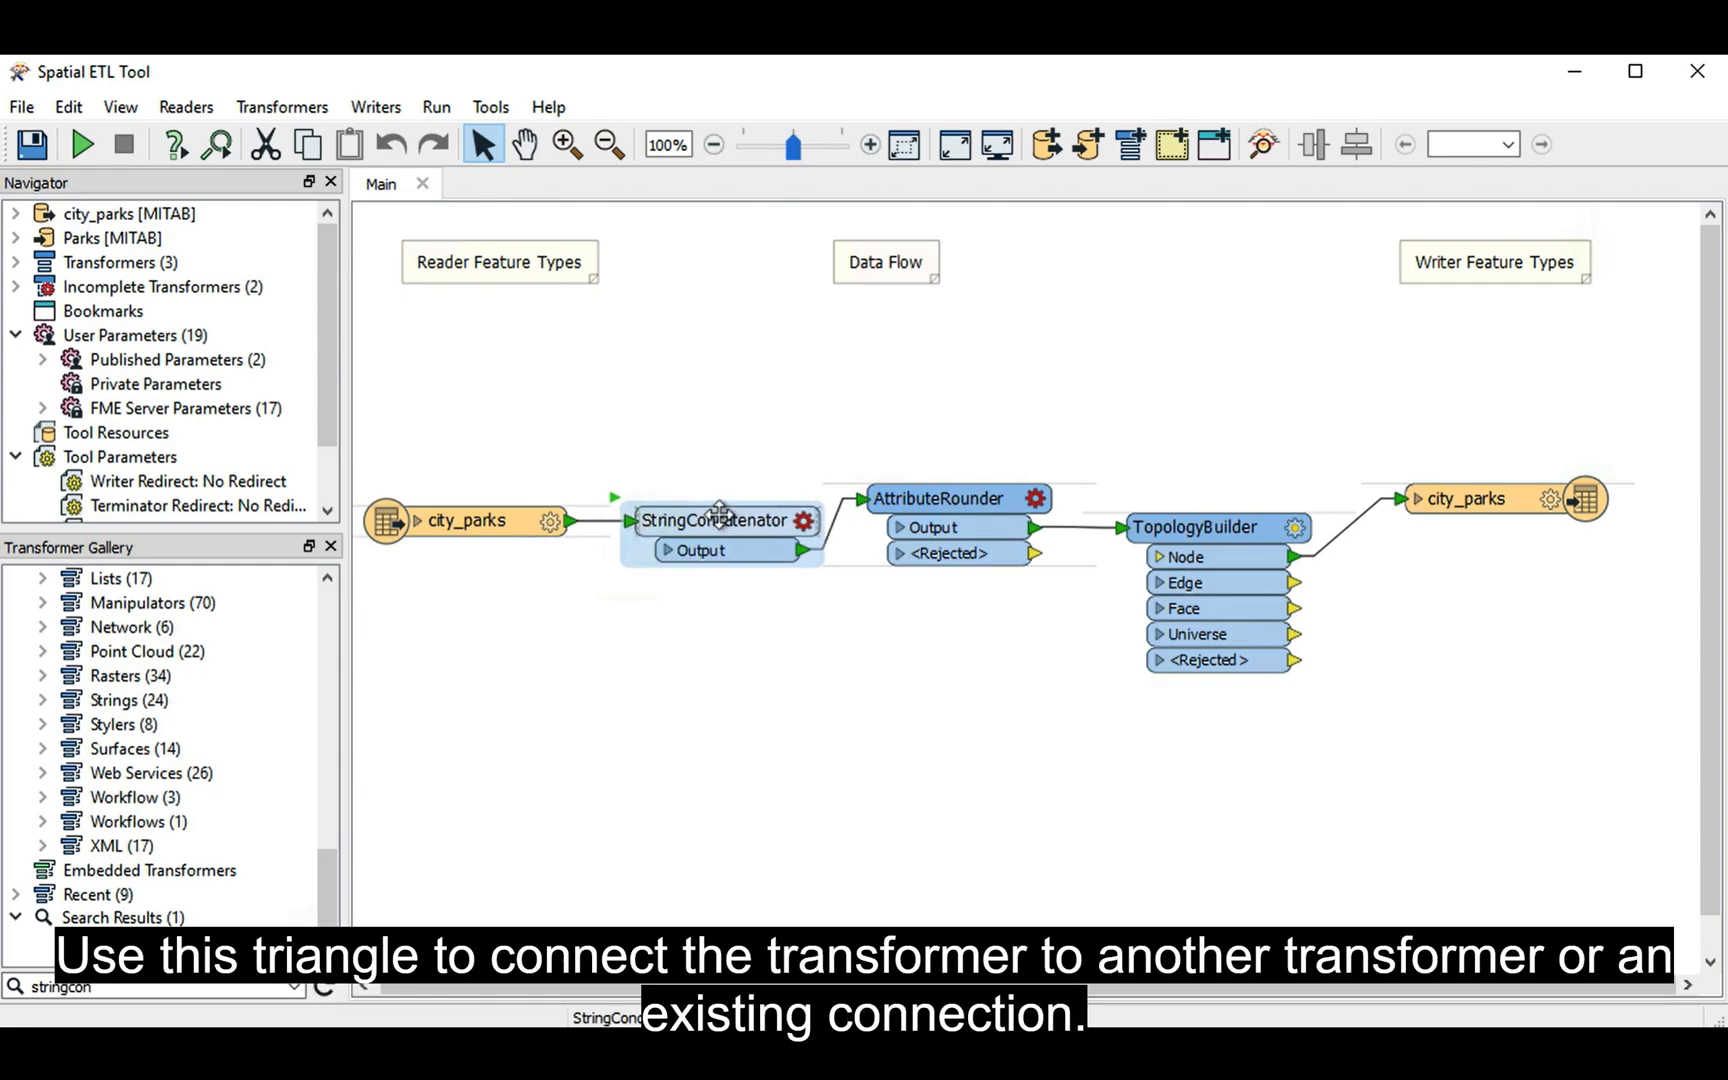
left_click(738, 646)
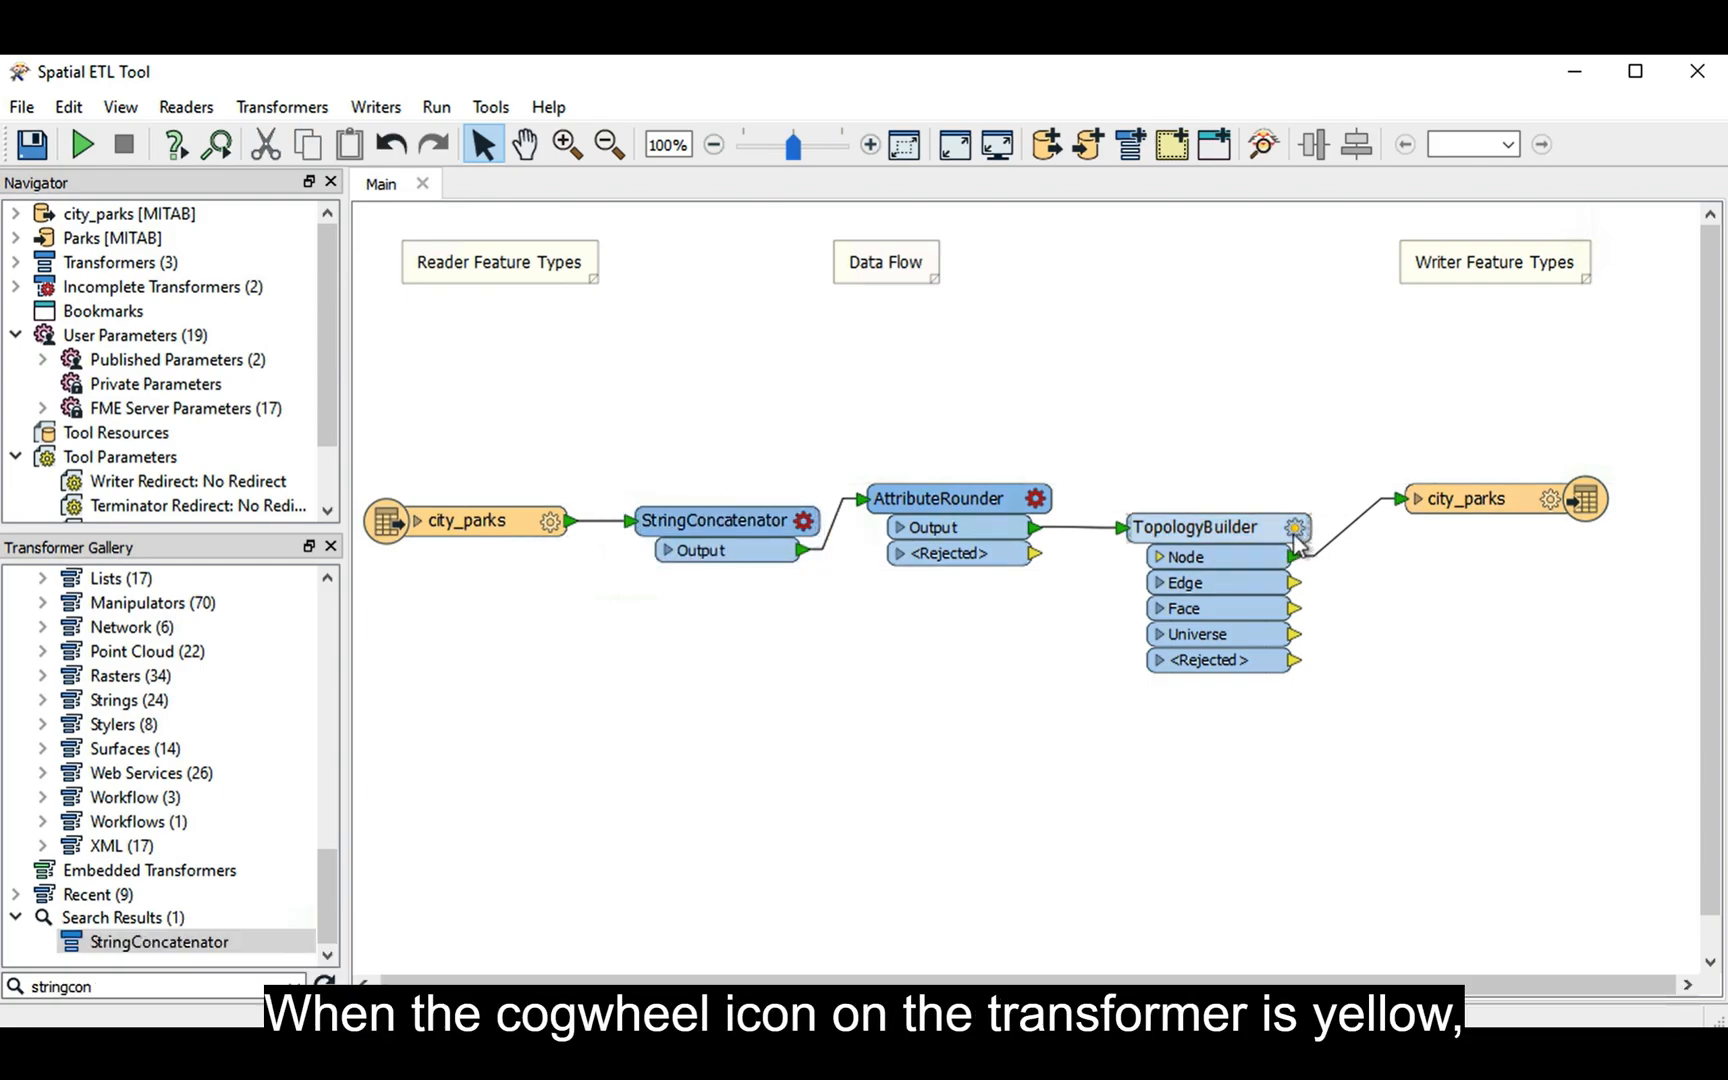
Step: Review the TopologyBuilder parameters and accept the defaults
left_click(1265, 535)
double_click(1265, 535)
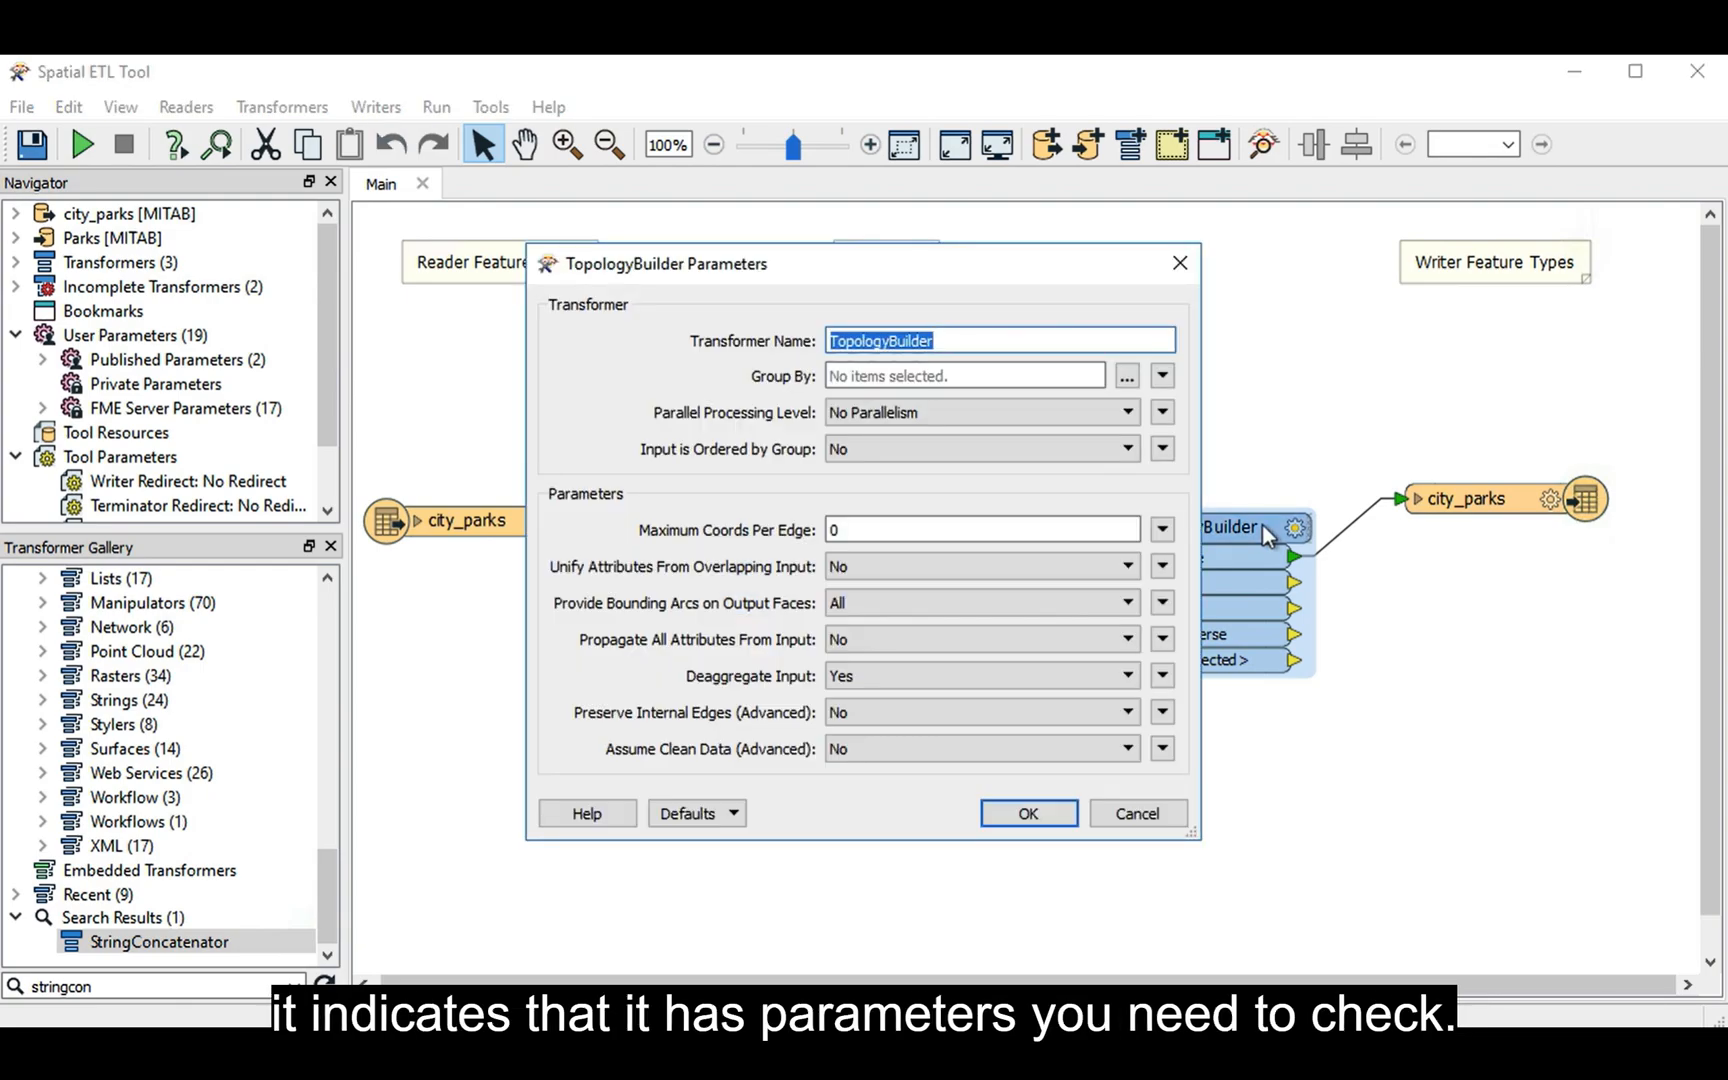
left_click(1069, 815)
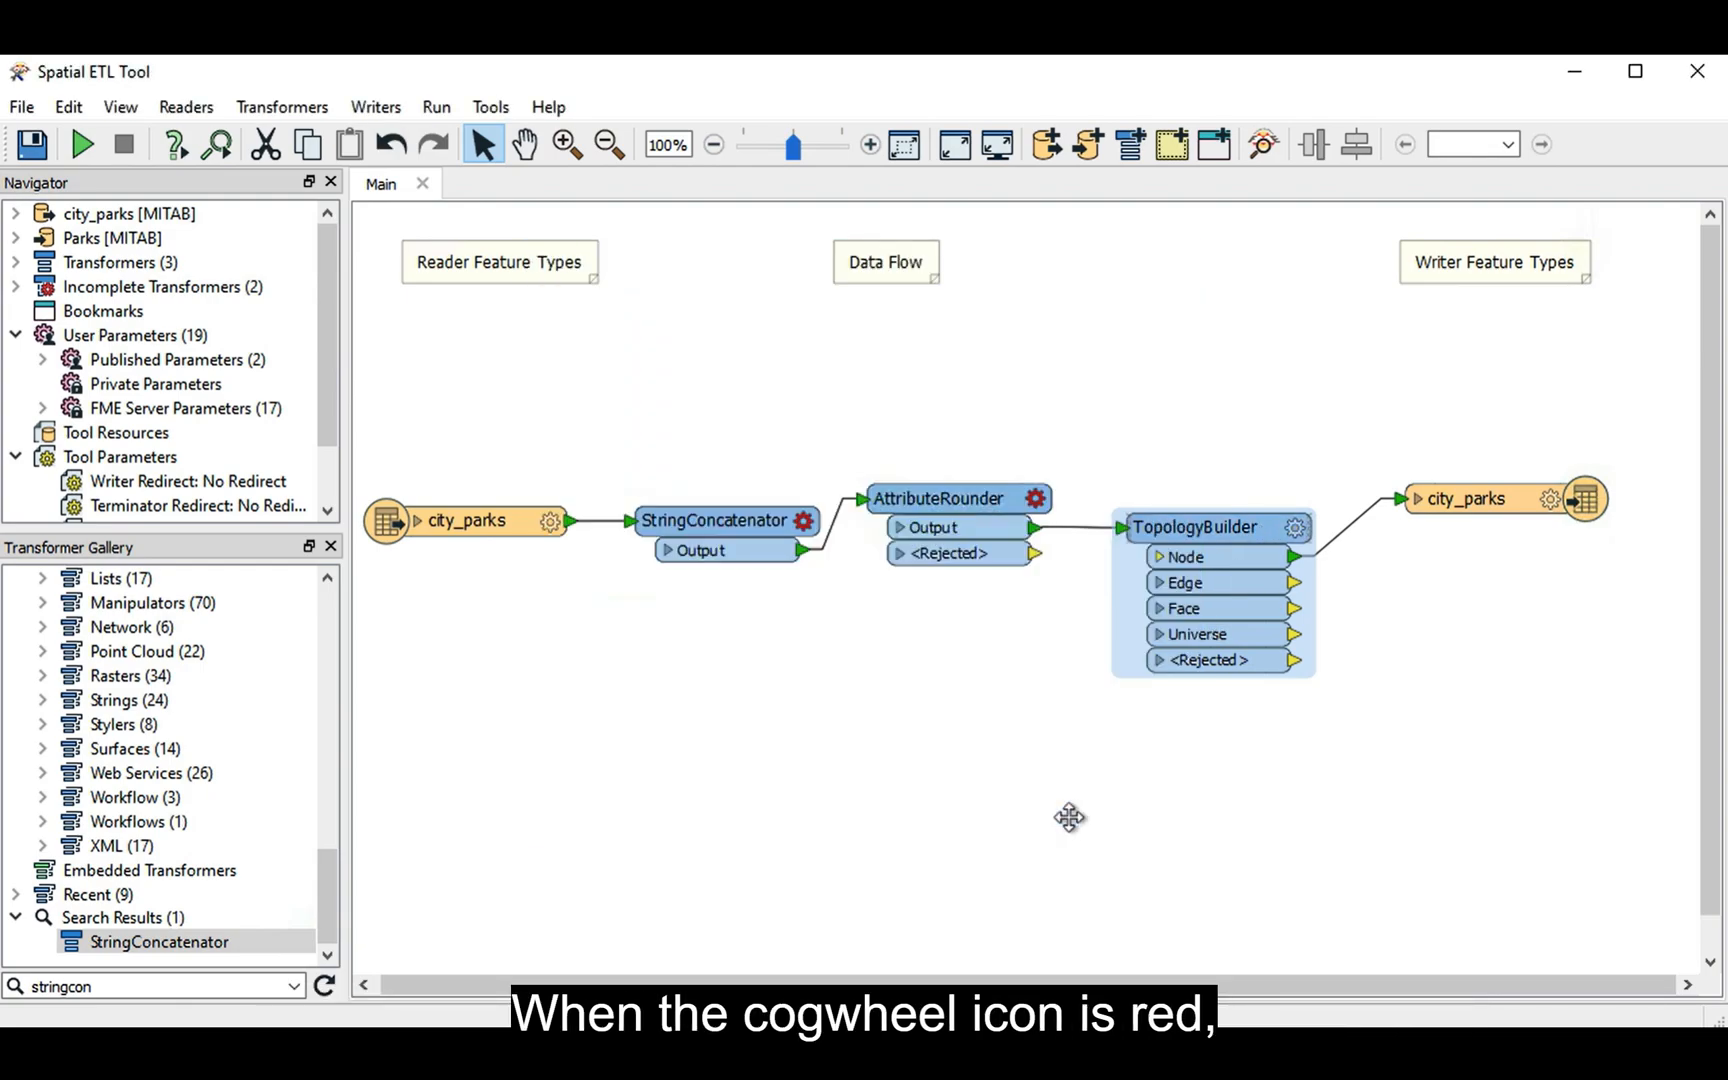
Step: Set the AttributeRounder to round the _result attribute and accept its parameters
double_click(1025, 508)
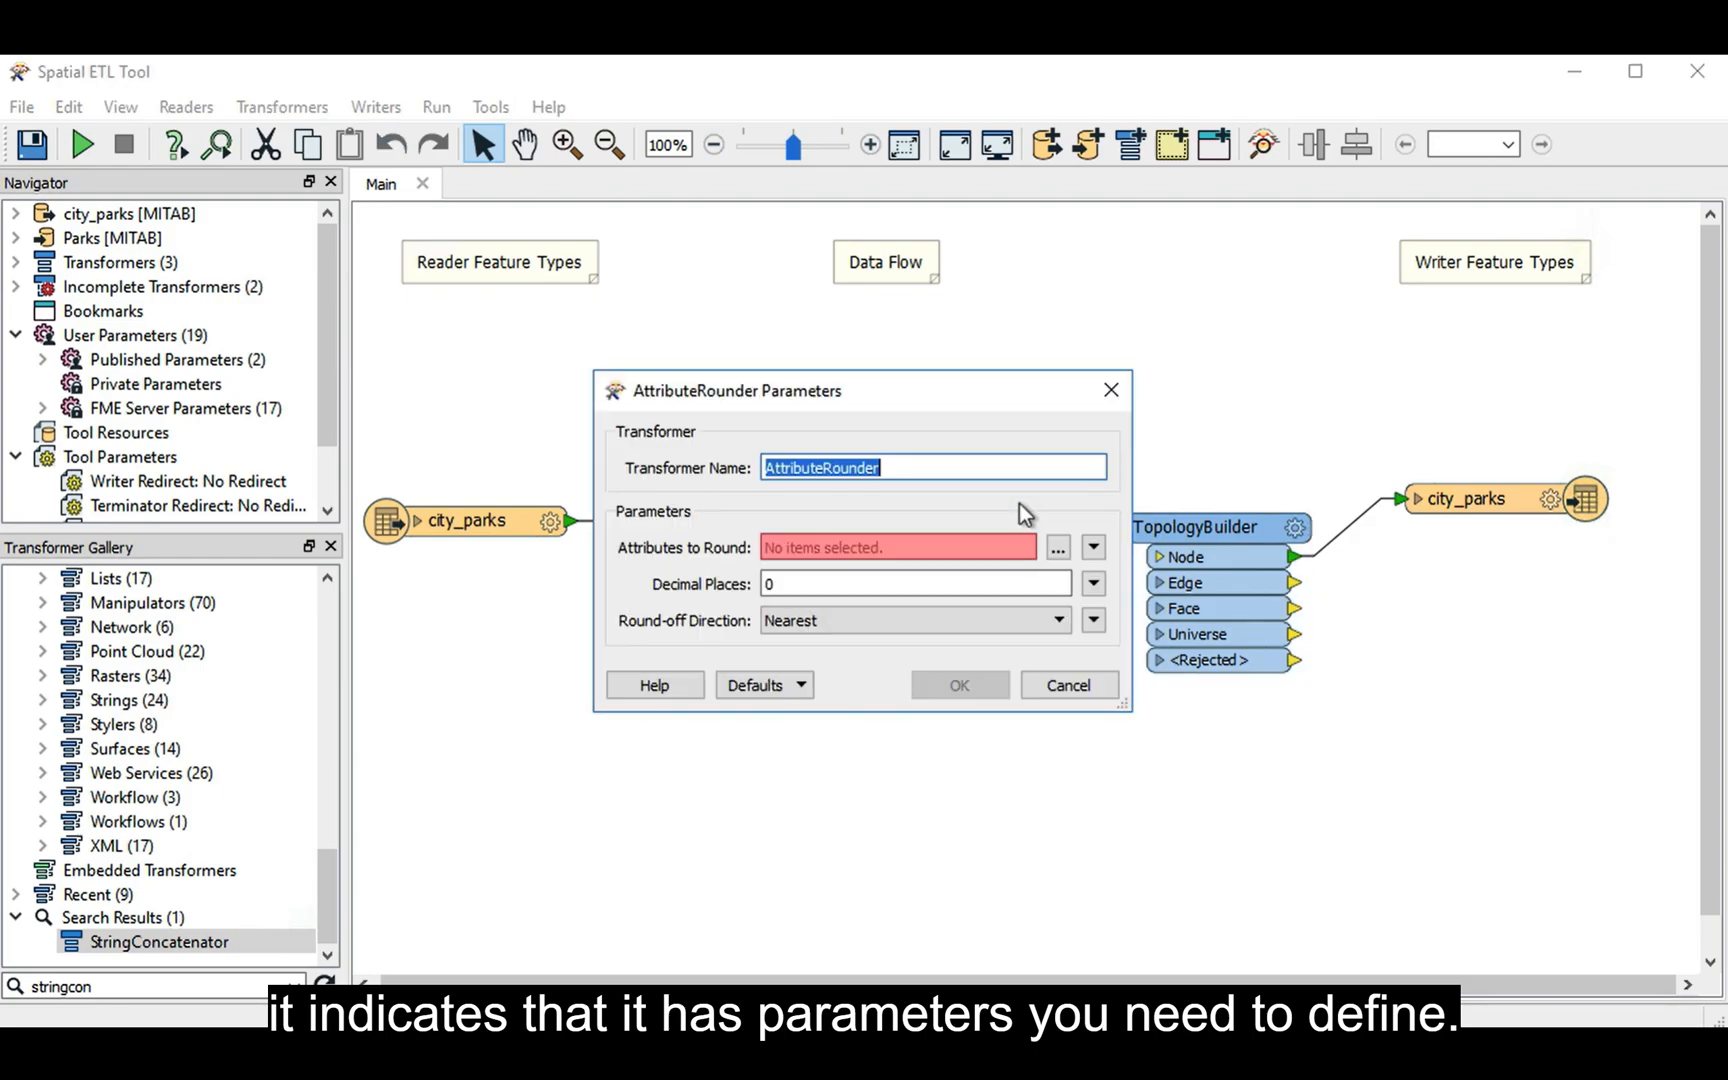
left_click(1094, 548)
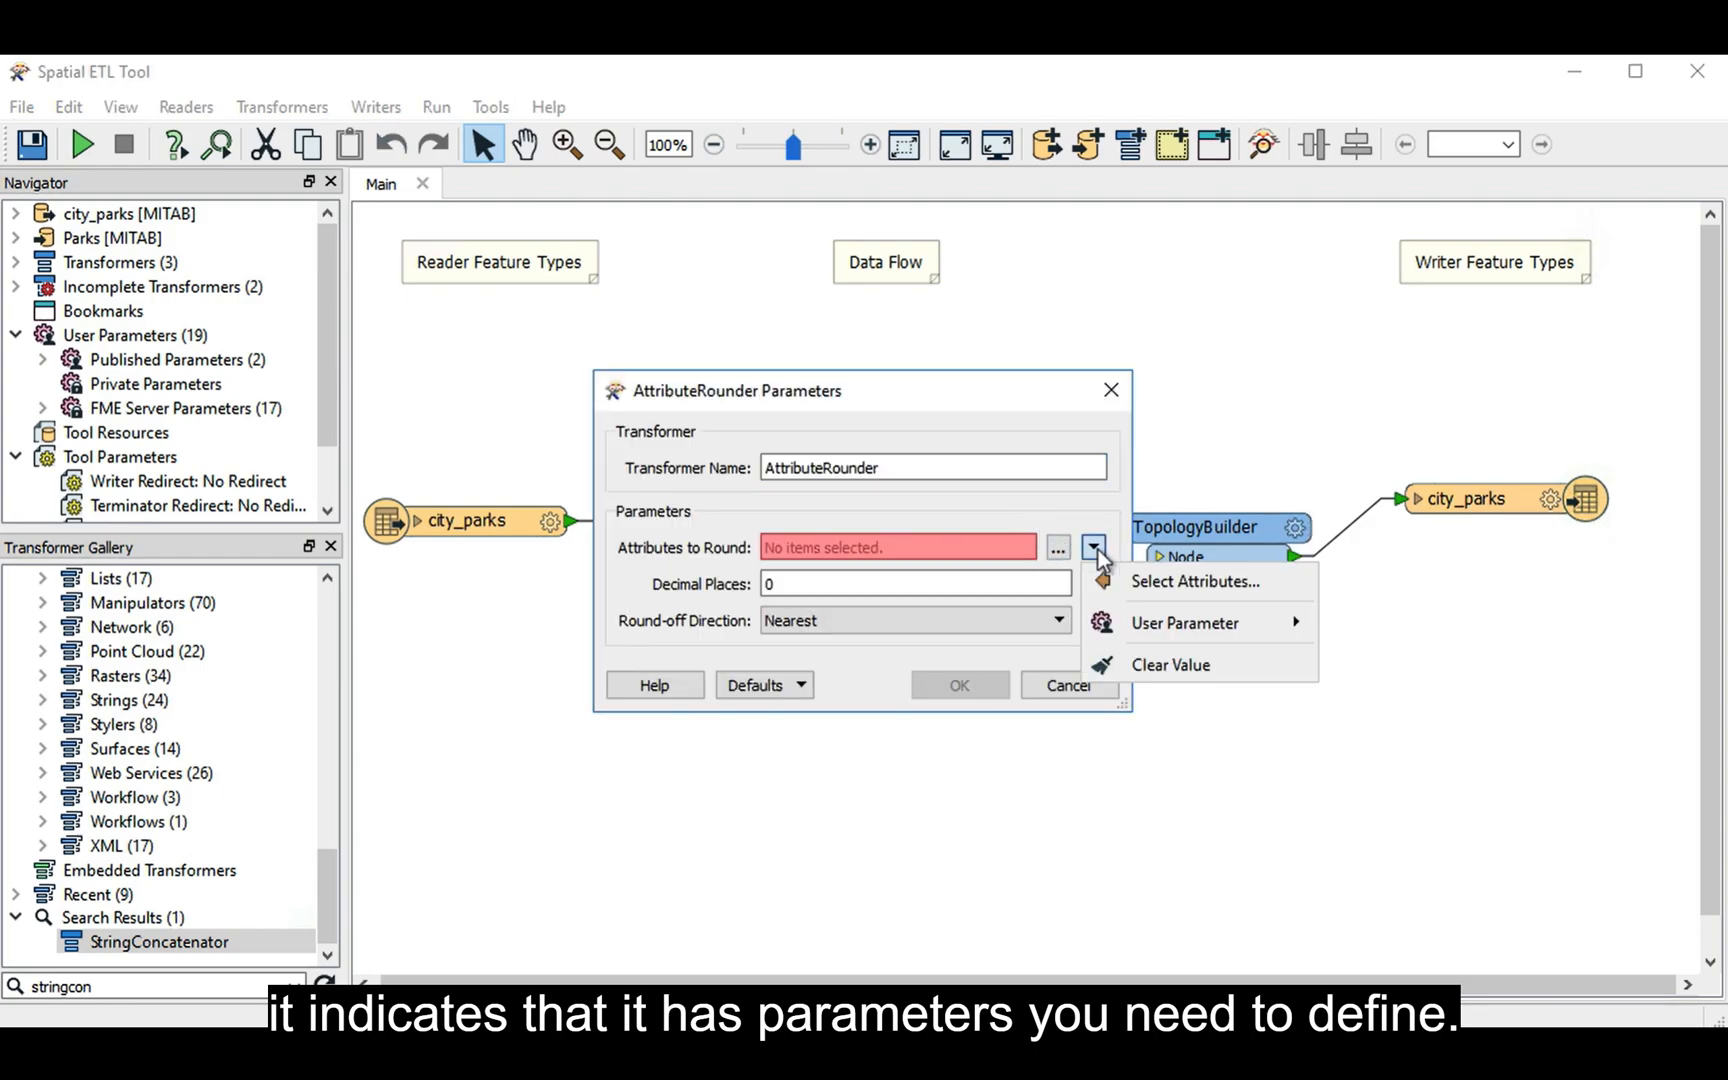
left_click(1118, 582)
left_click(690, 410)
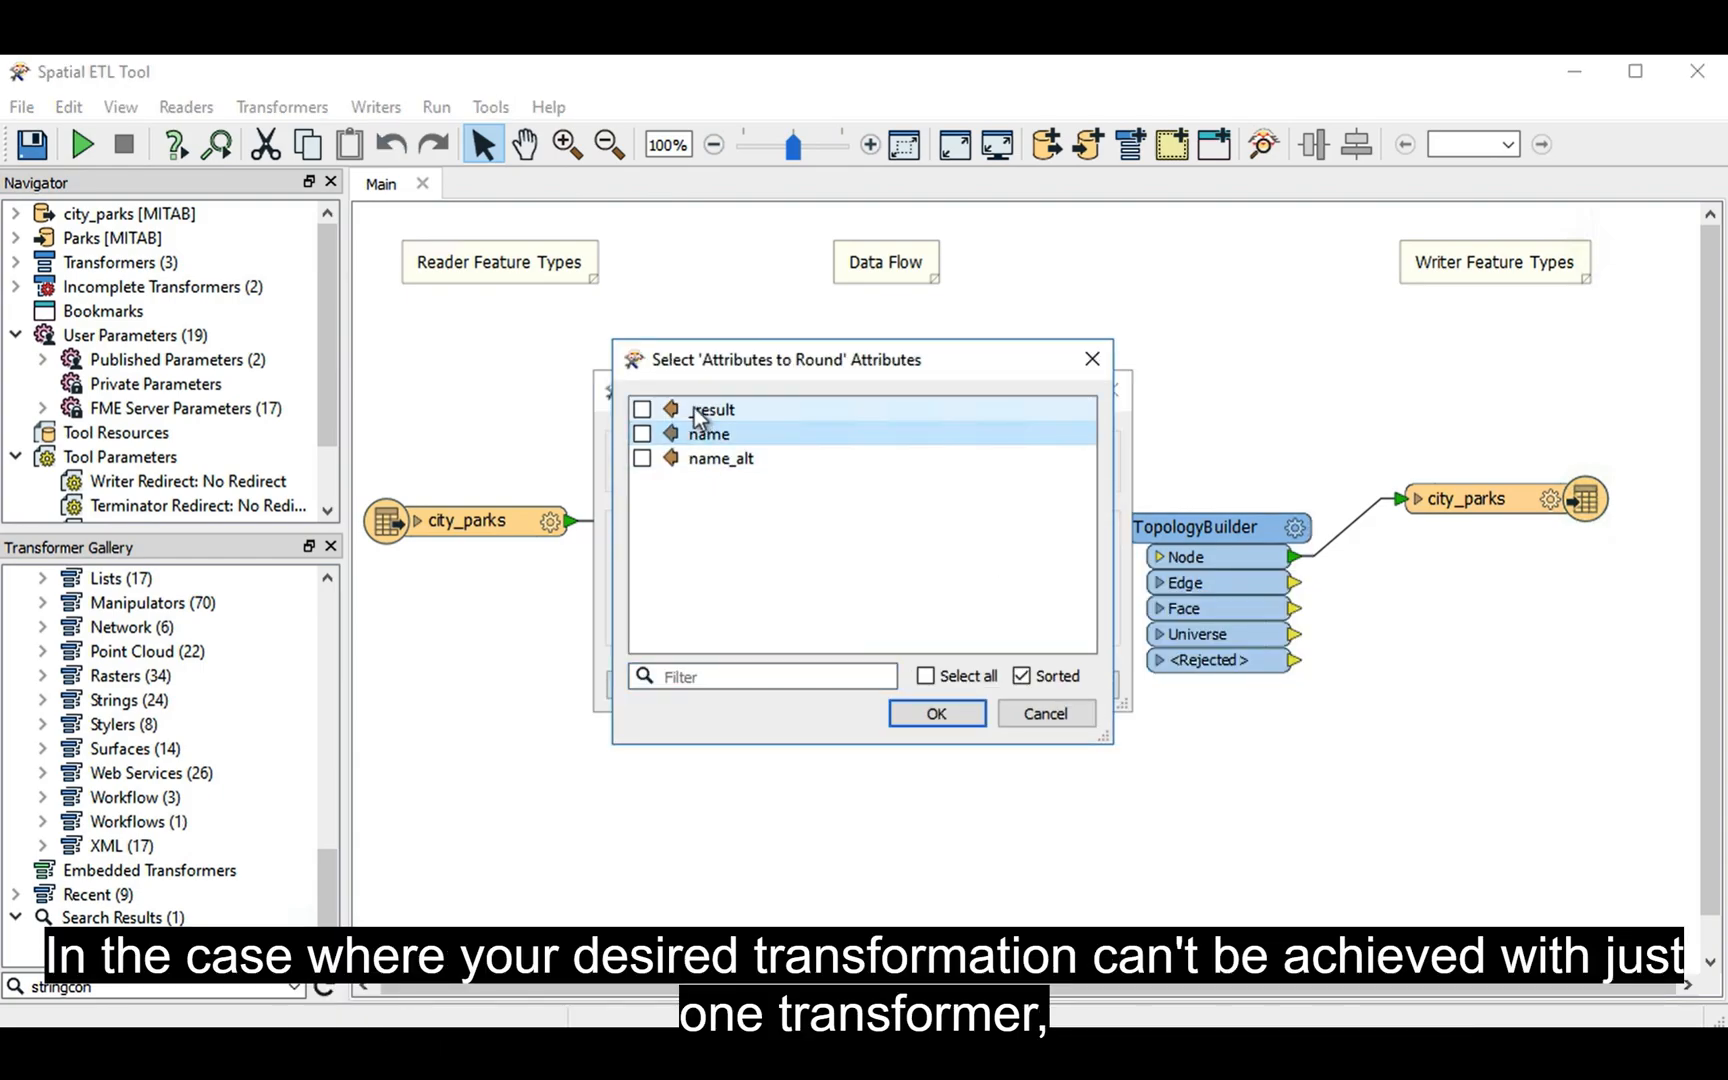
left_click(936, 713)
left_click(958, 686)
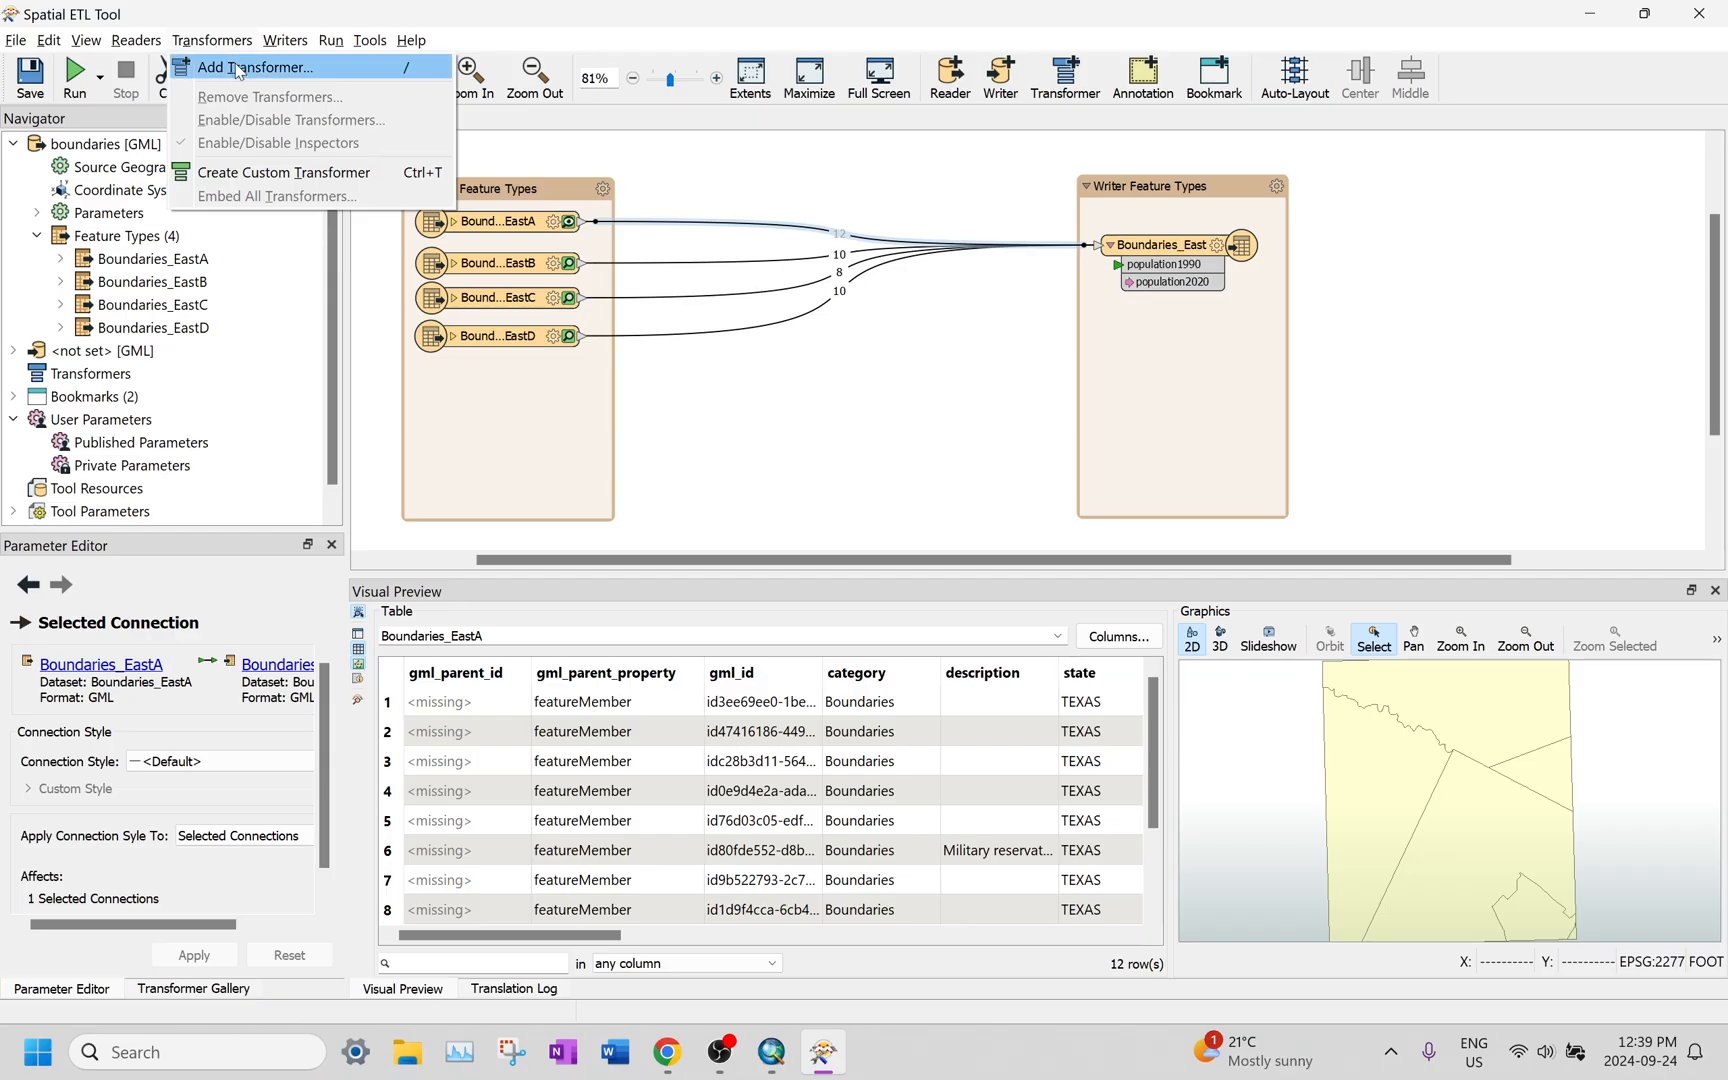
Step: Copy the transformer name from the course, add an ExpressionEvaluator, and place it between the four boundary readers and the Boundaries_East writer
left_click(238, 64)
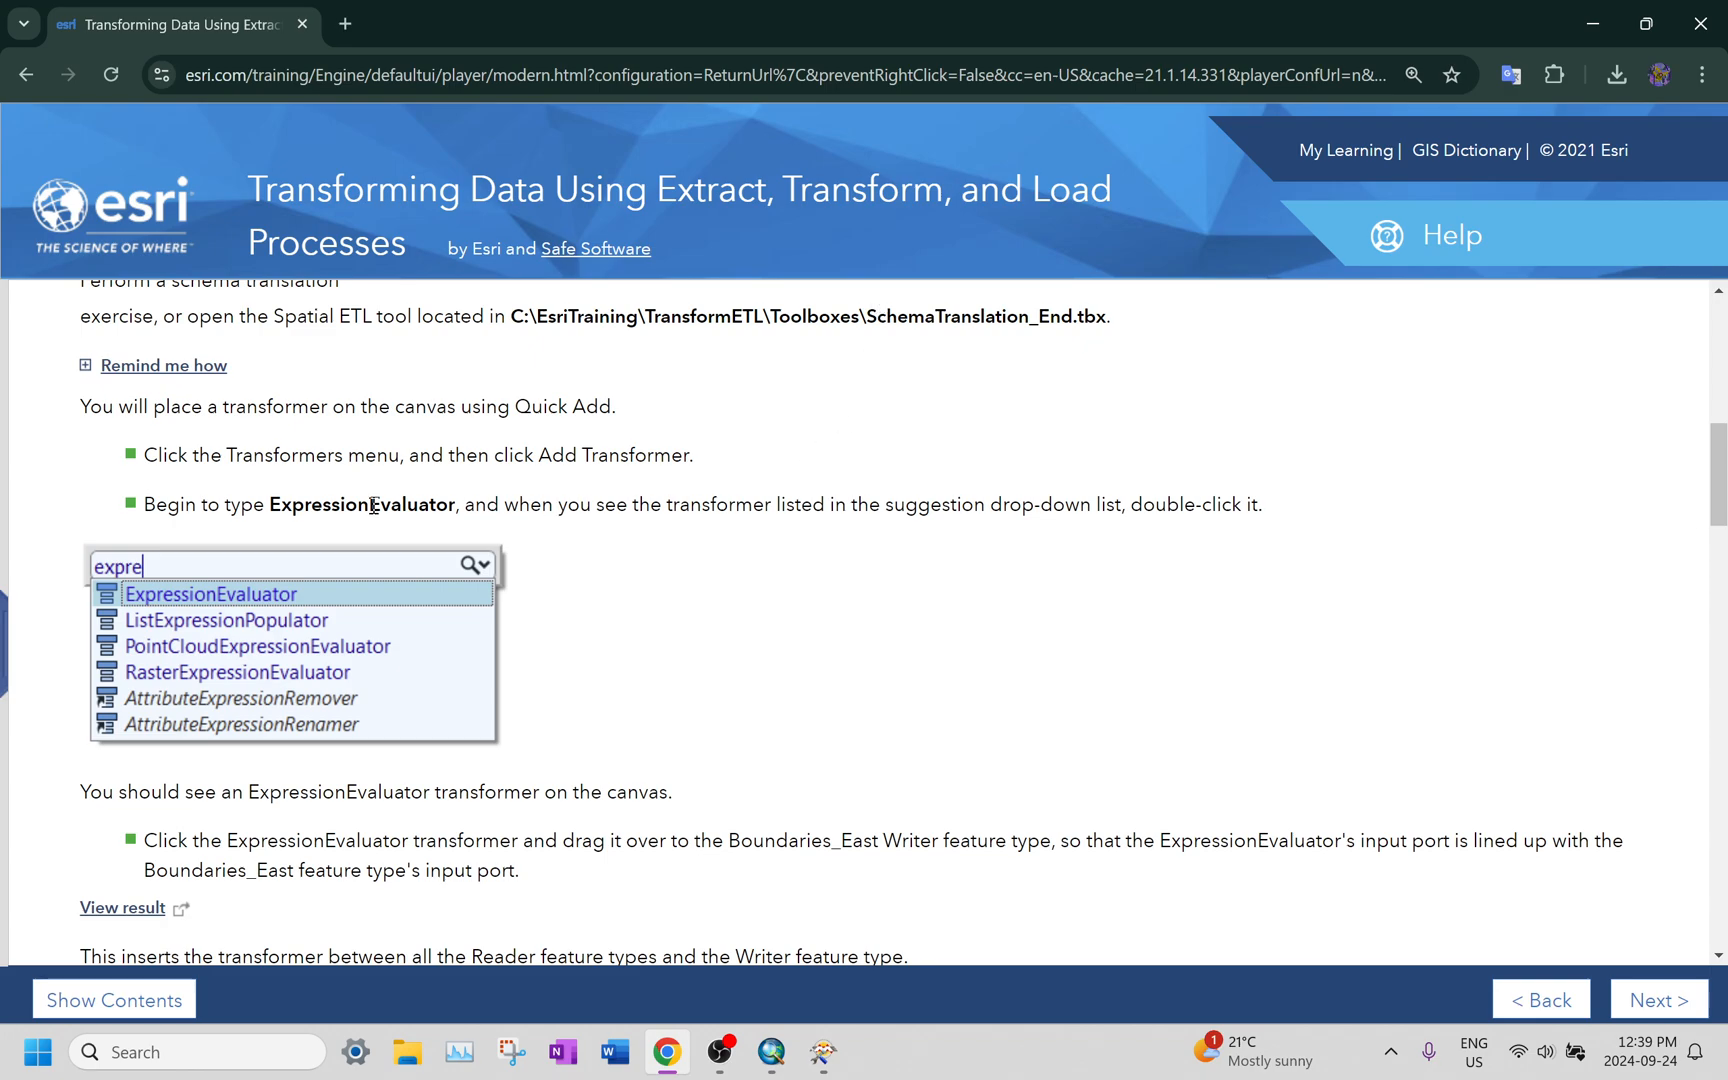
double_click(372, 506)
key("ctrl+c")
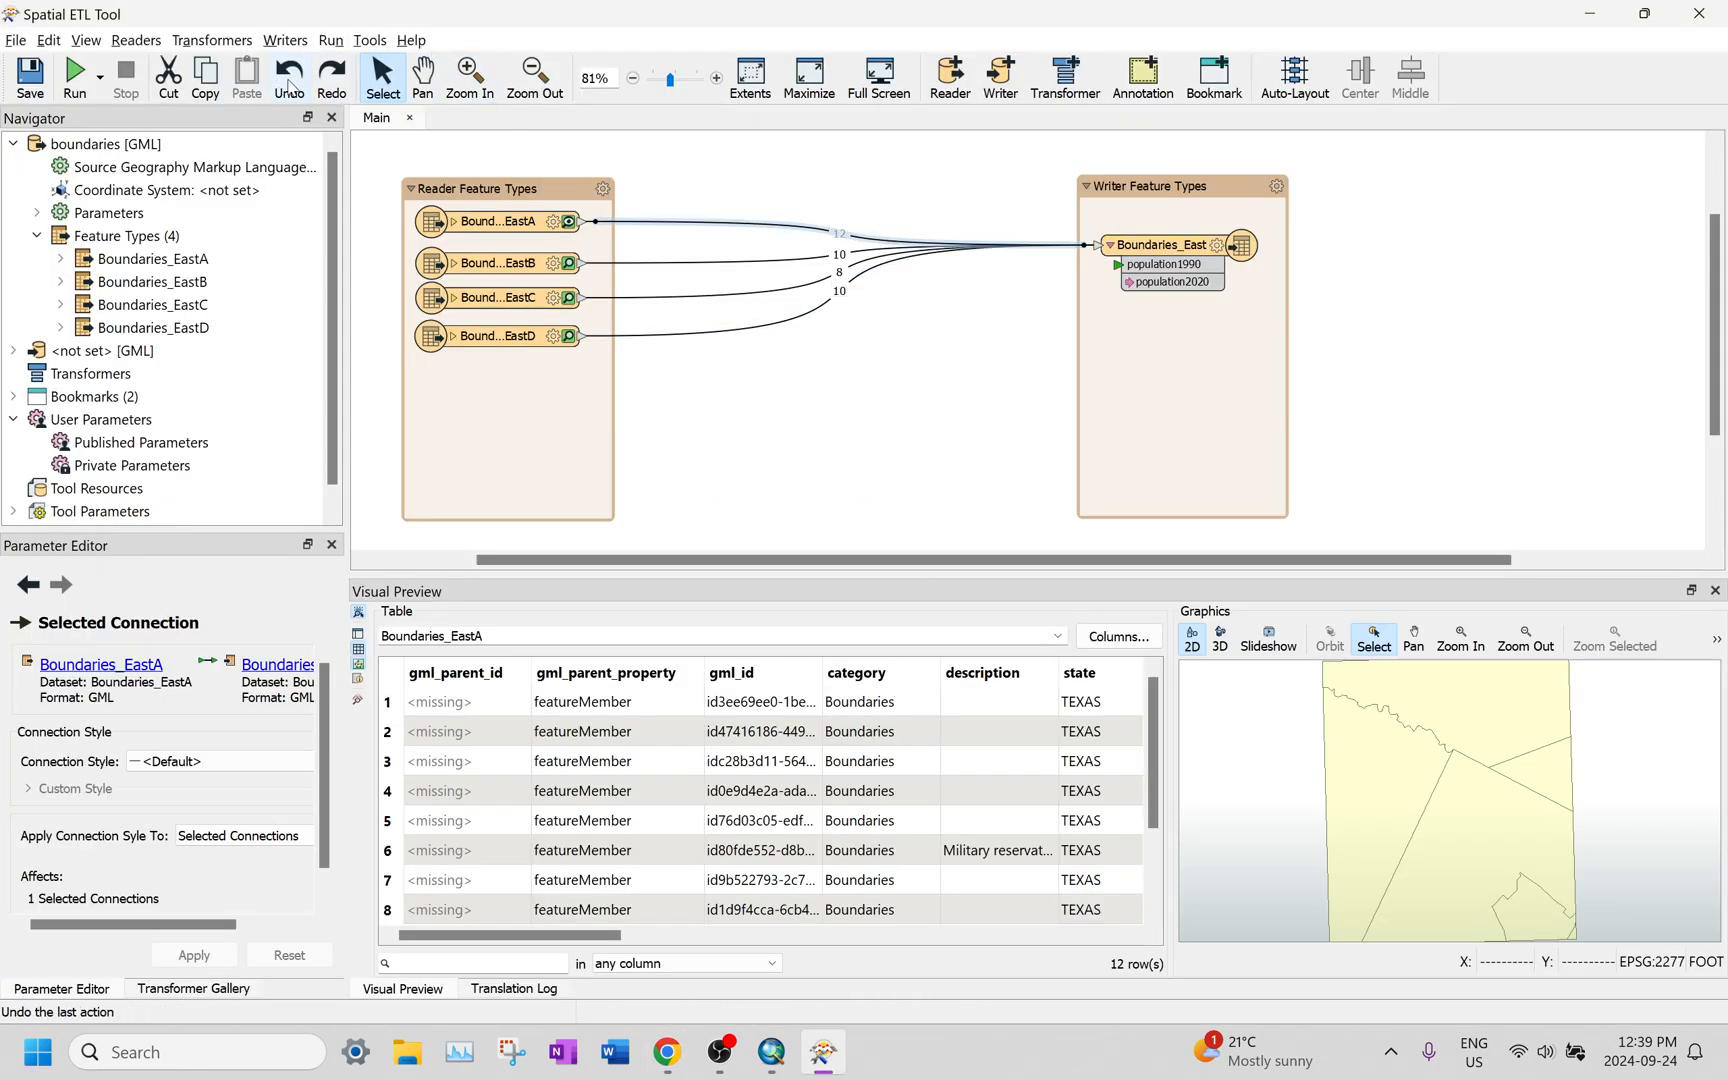
left_click(211, 40)
left_click(239, 59)
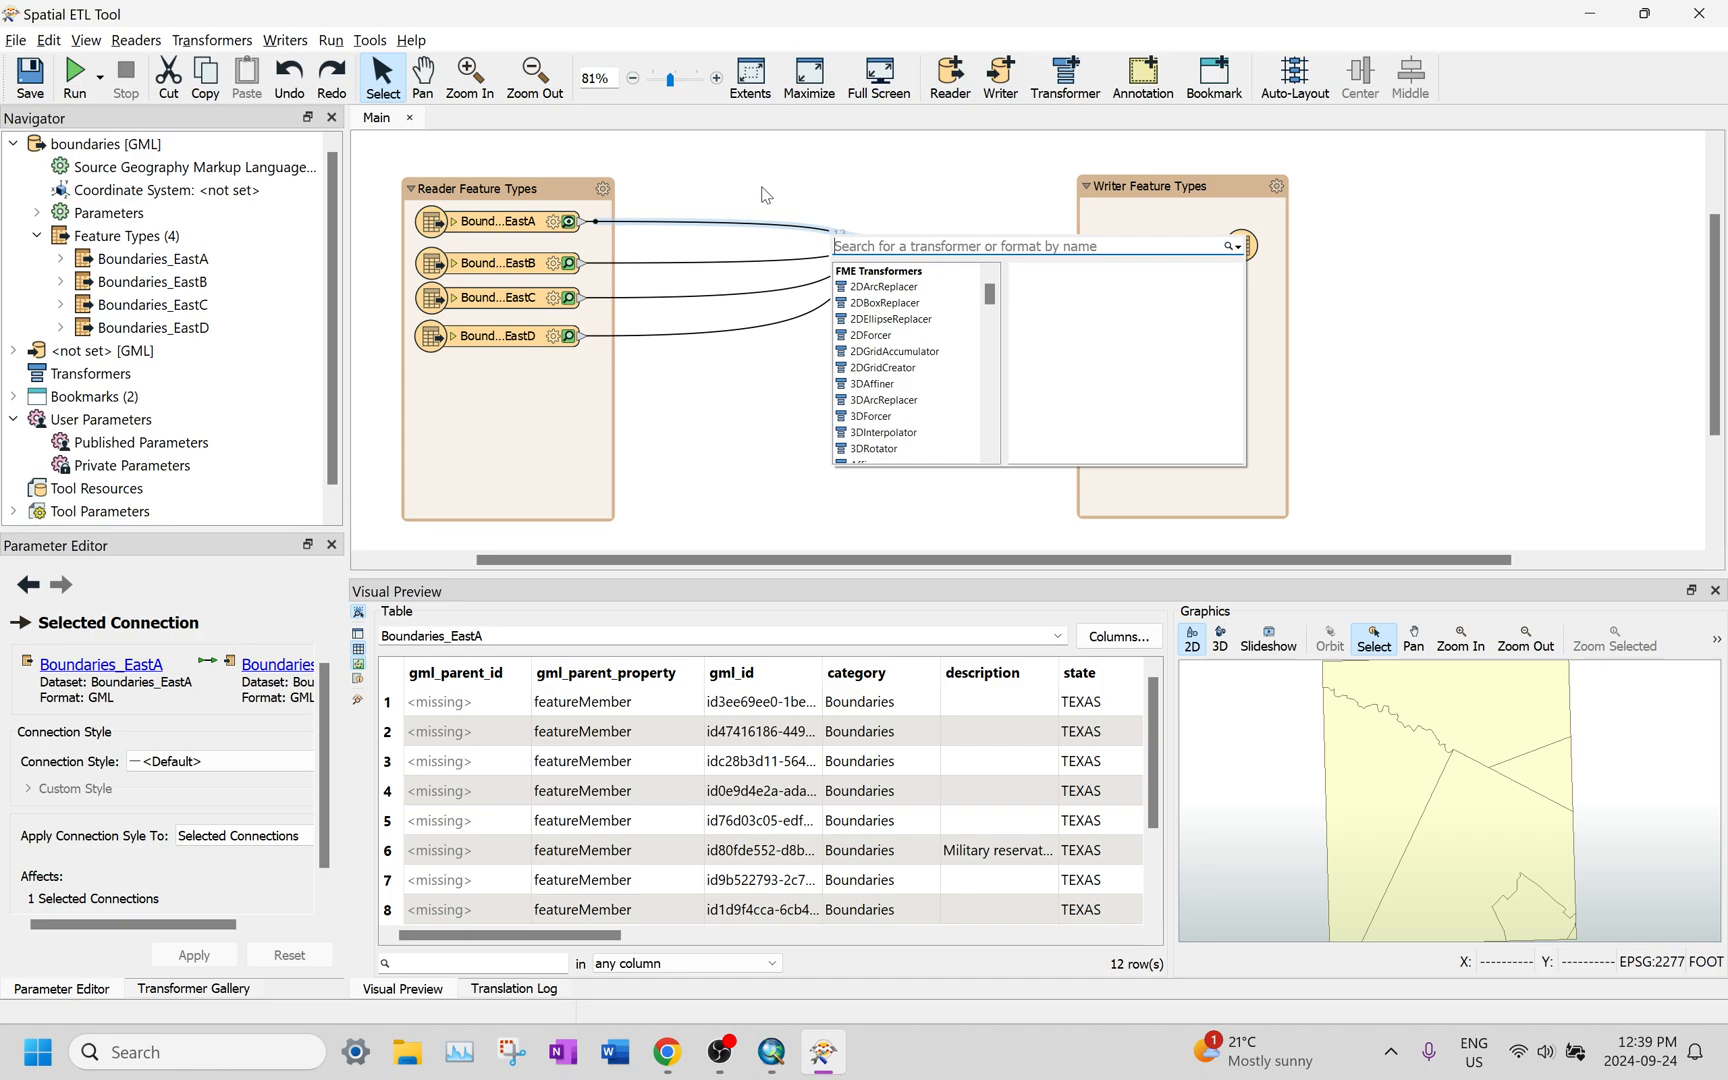
key("ctrl+v")
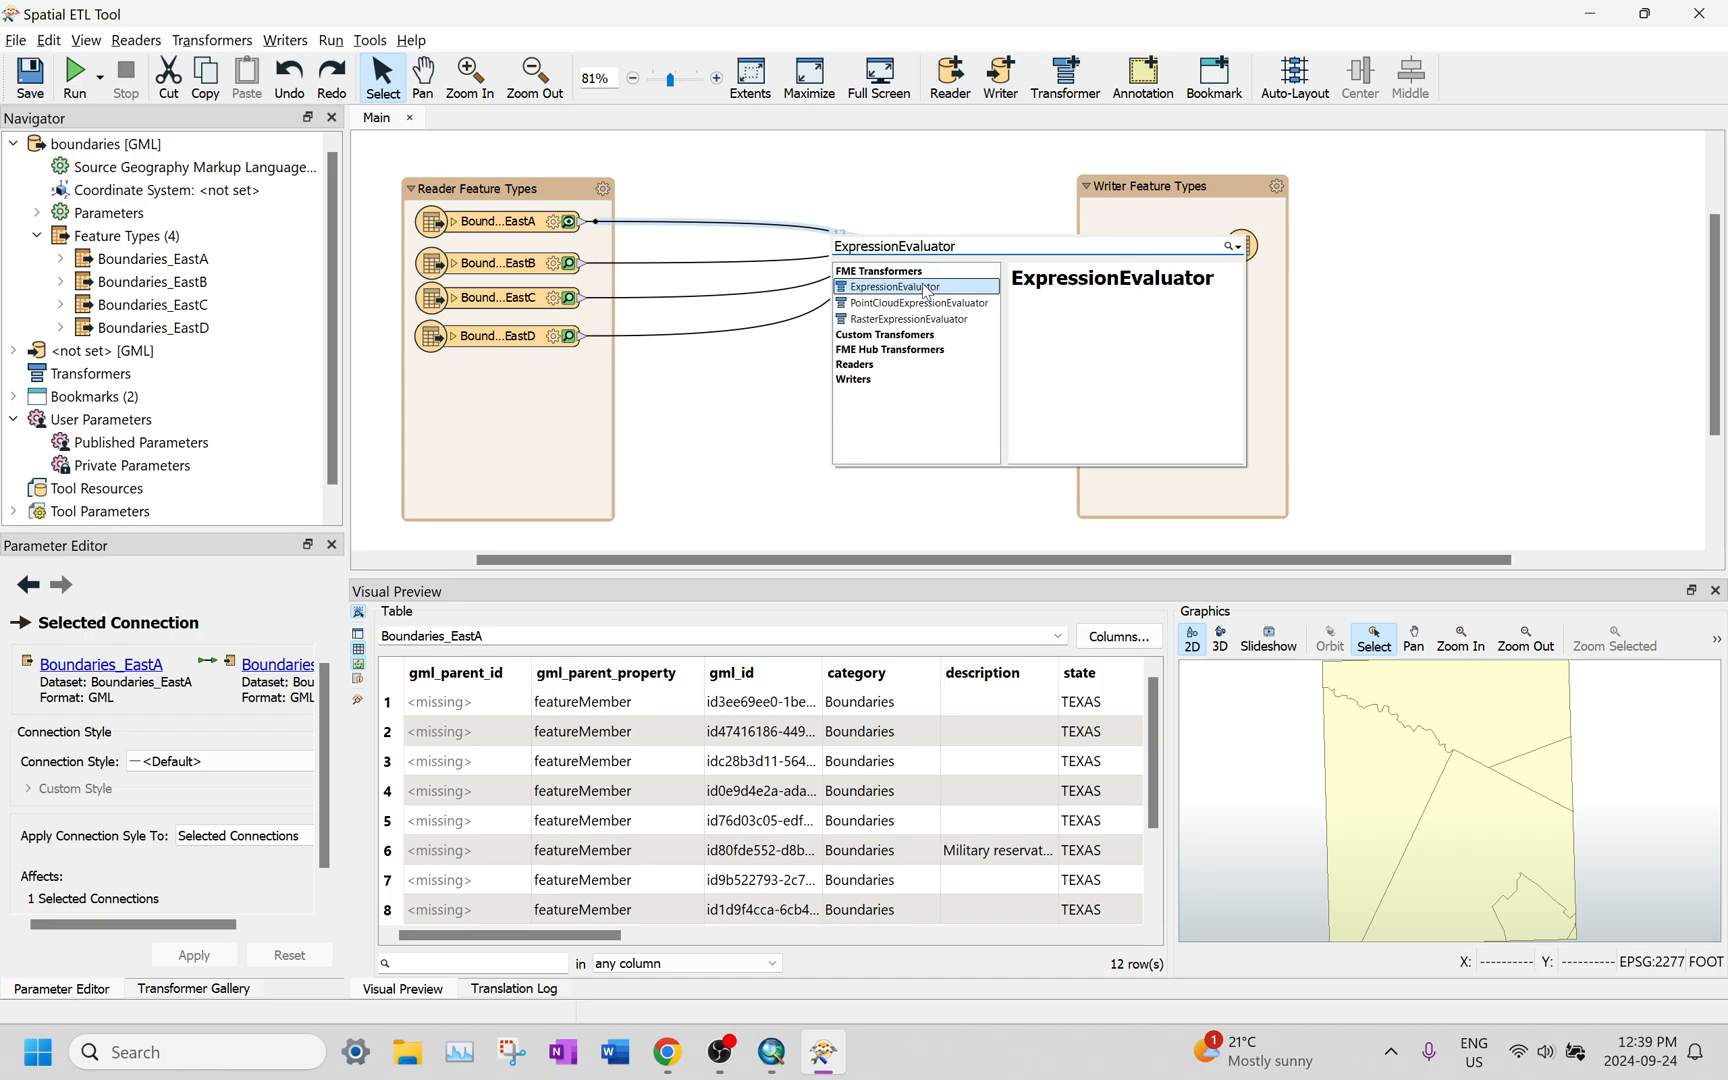
double_click(923, 287)
left_click_drag(872, 232, 868, 169)
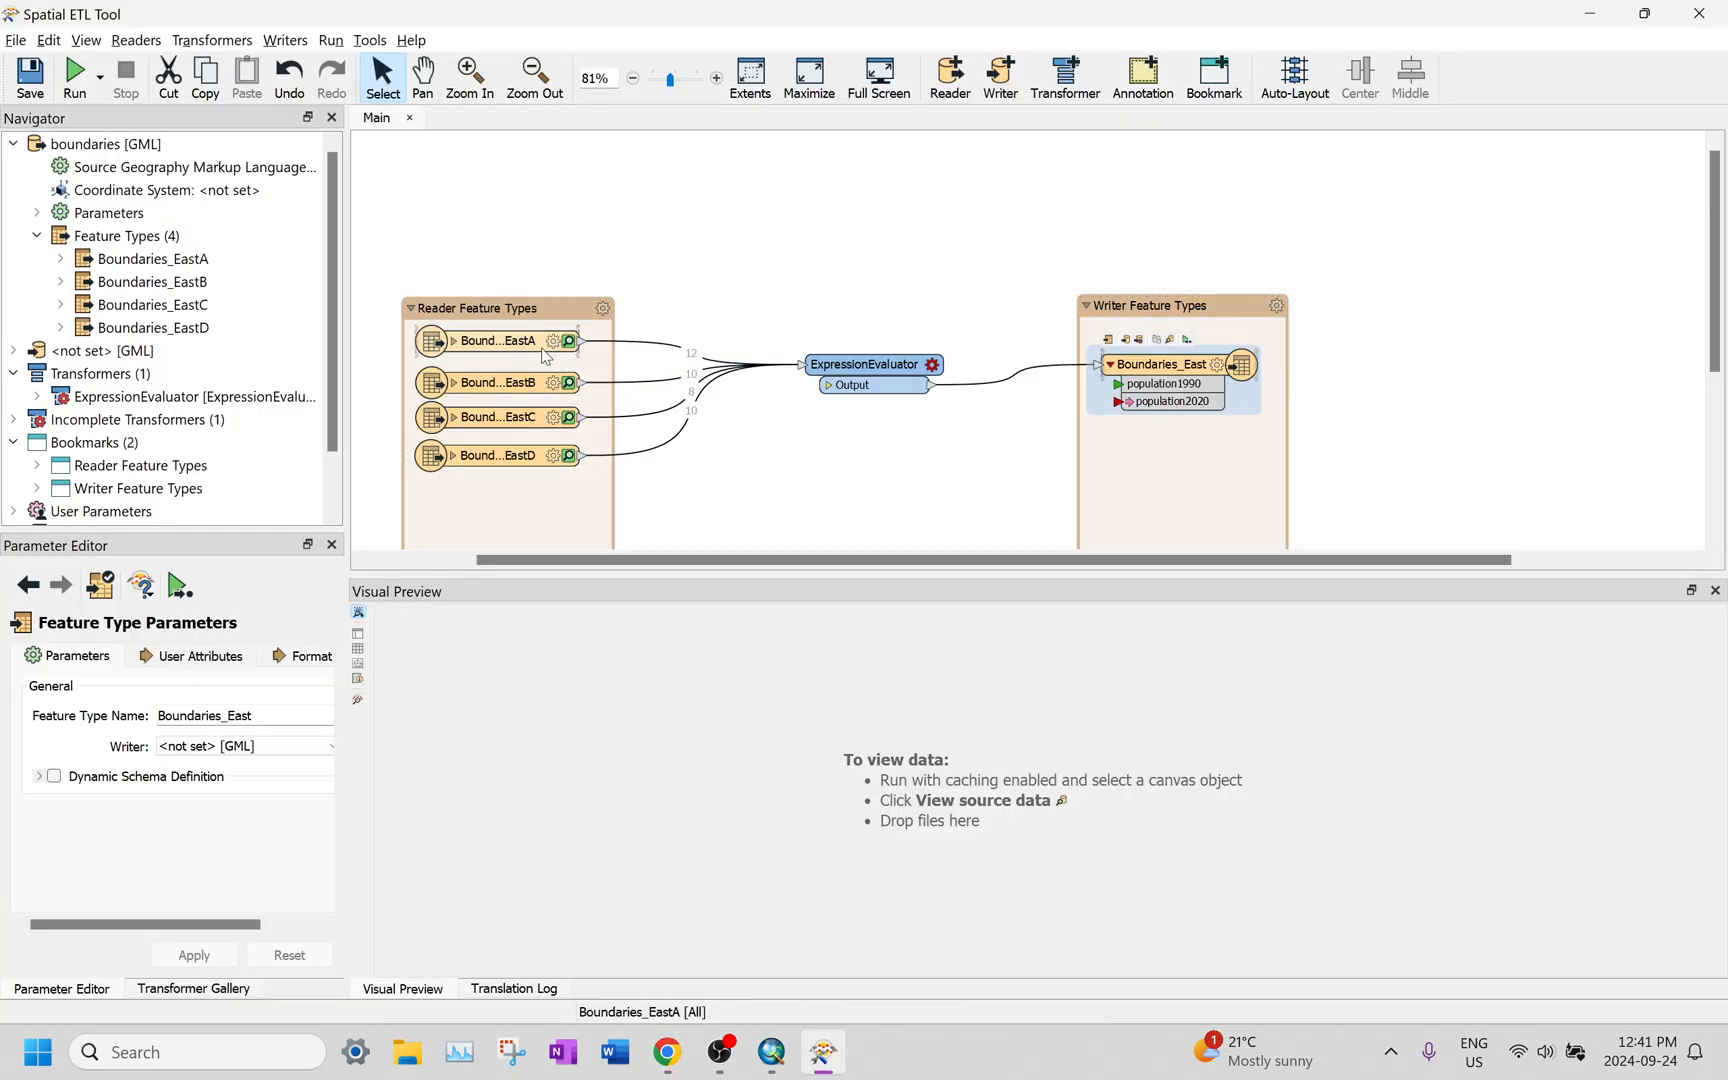
Step: Examine the attributes of the Boundaries_EastA reader and read the course's projected population growth and ExpressionEvaluator placement instructions
left_click(455, 344)
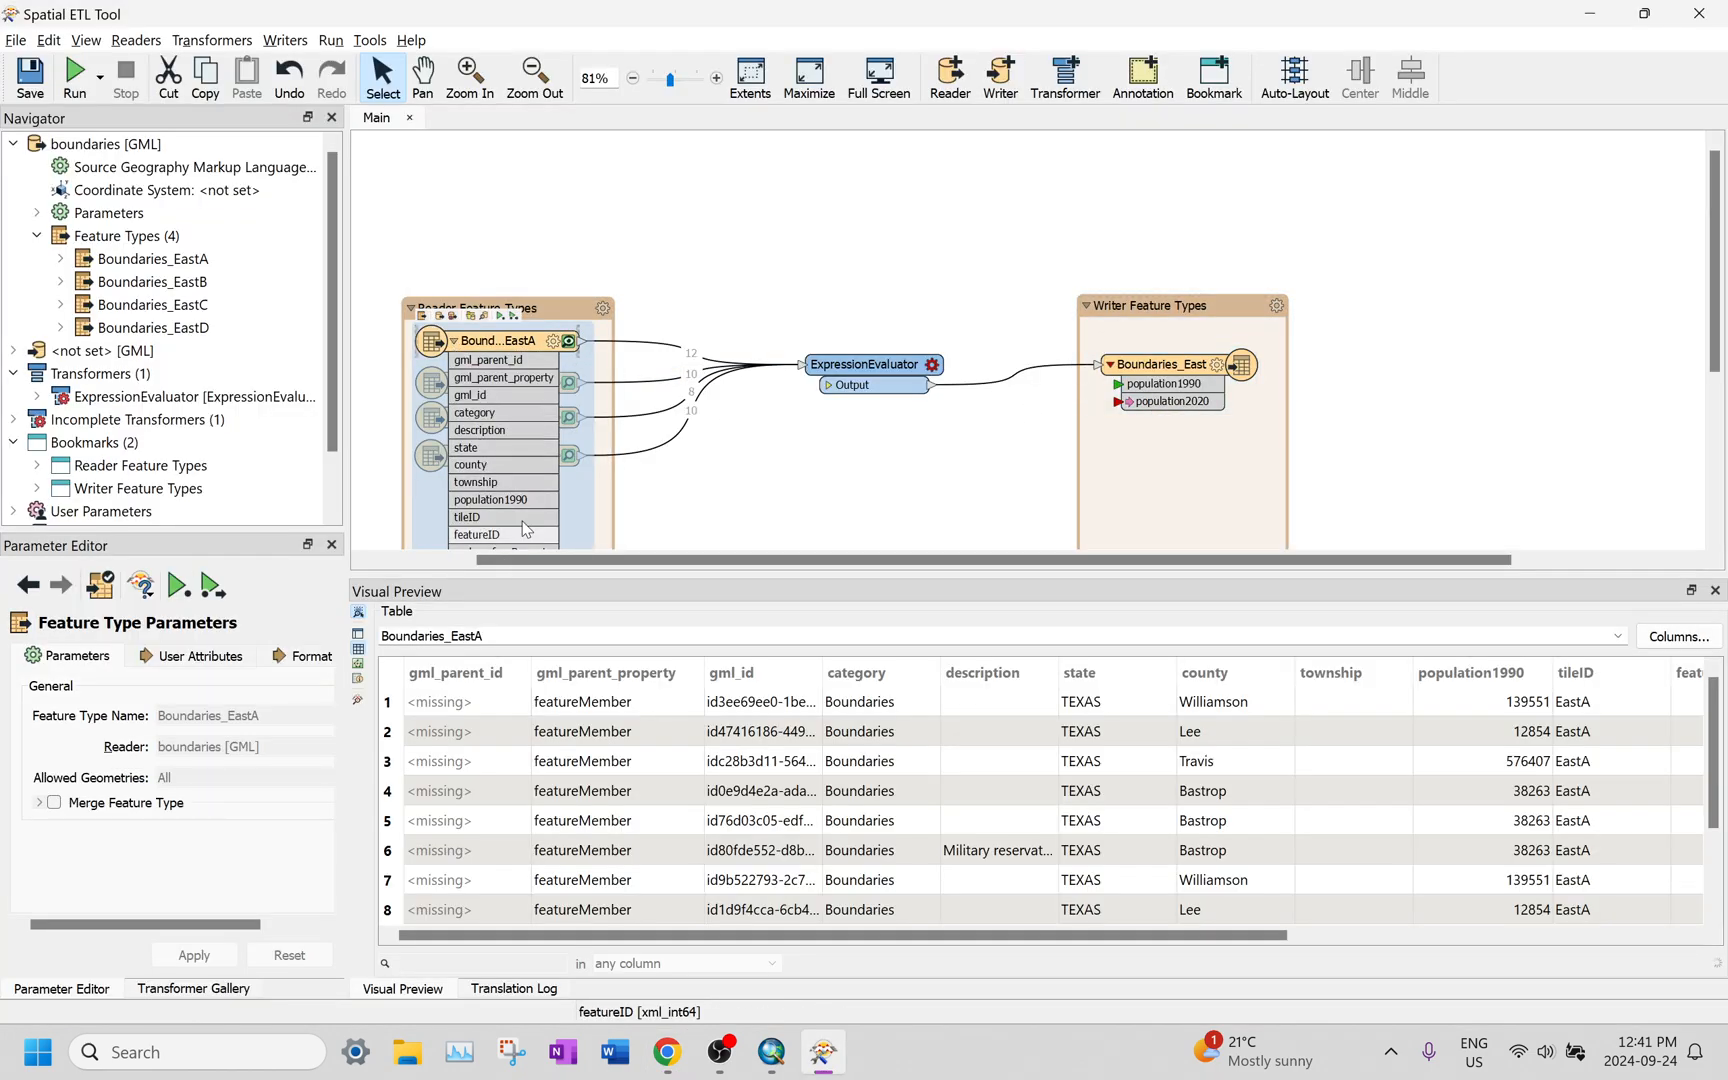
left_click(454, 342)
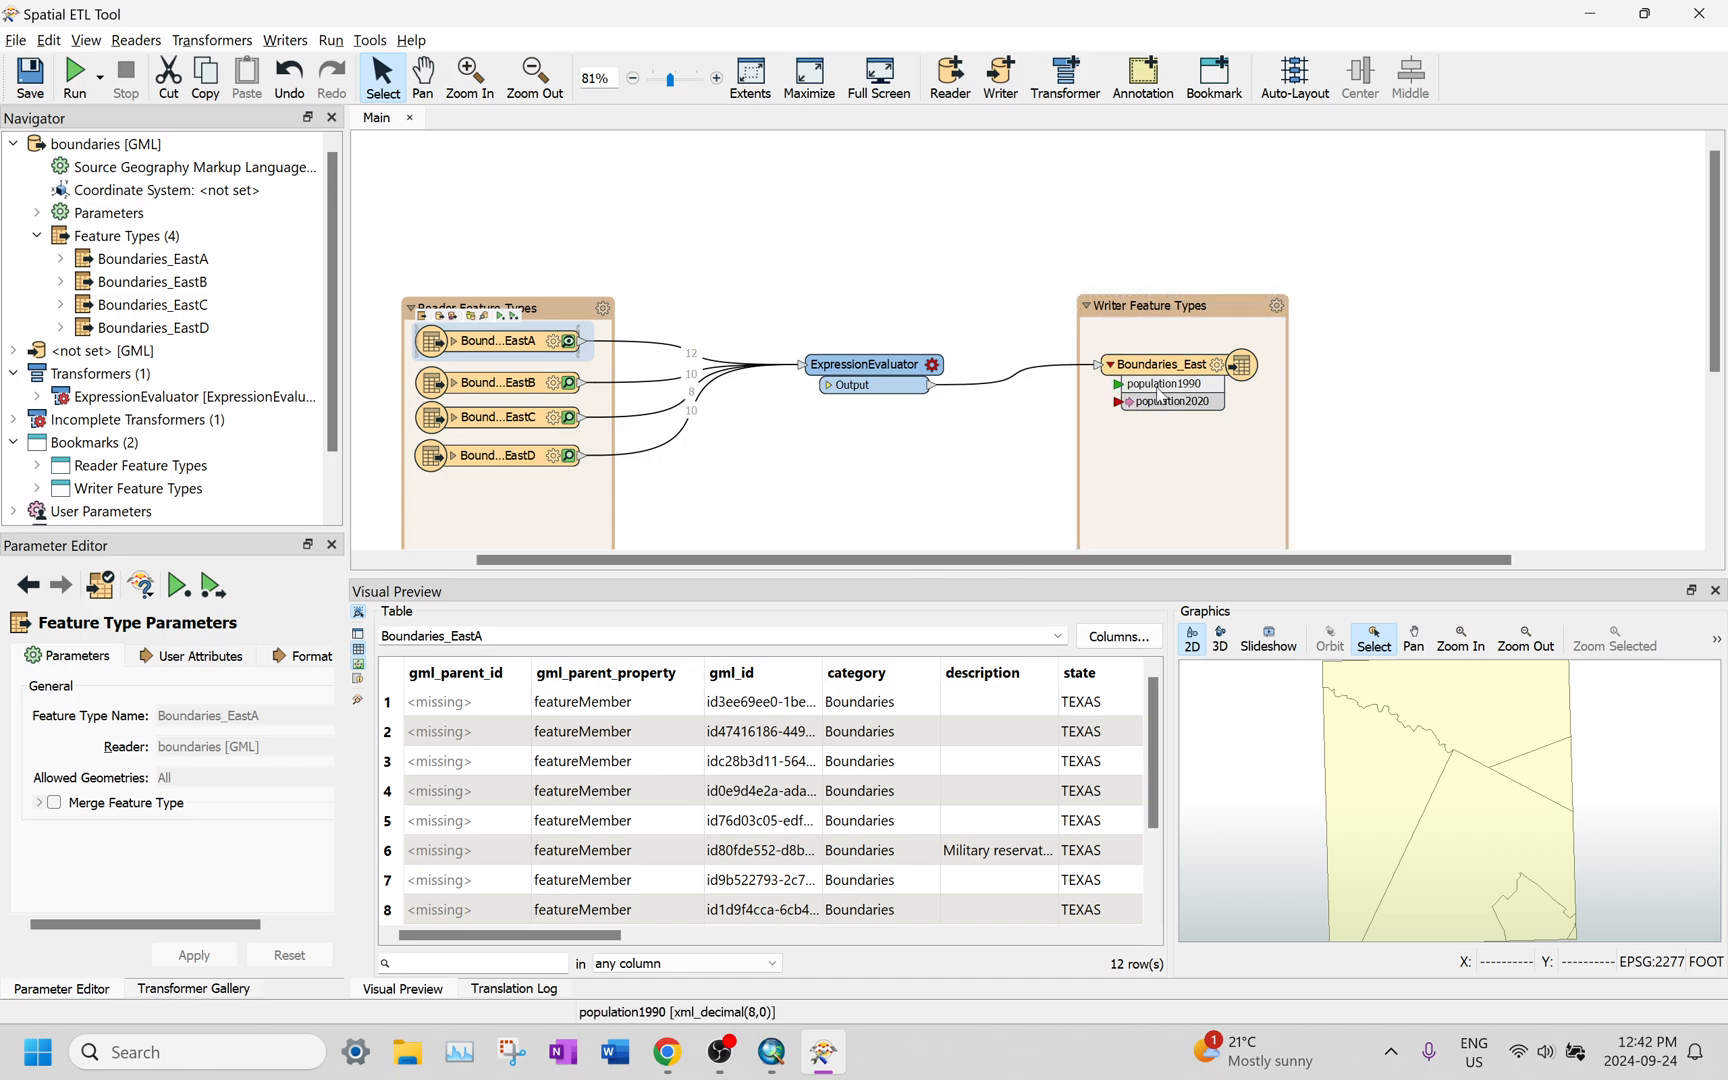
key("alt+Tab")
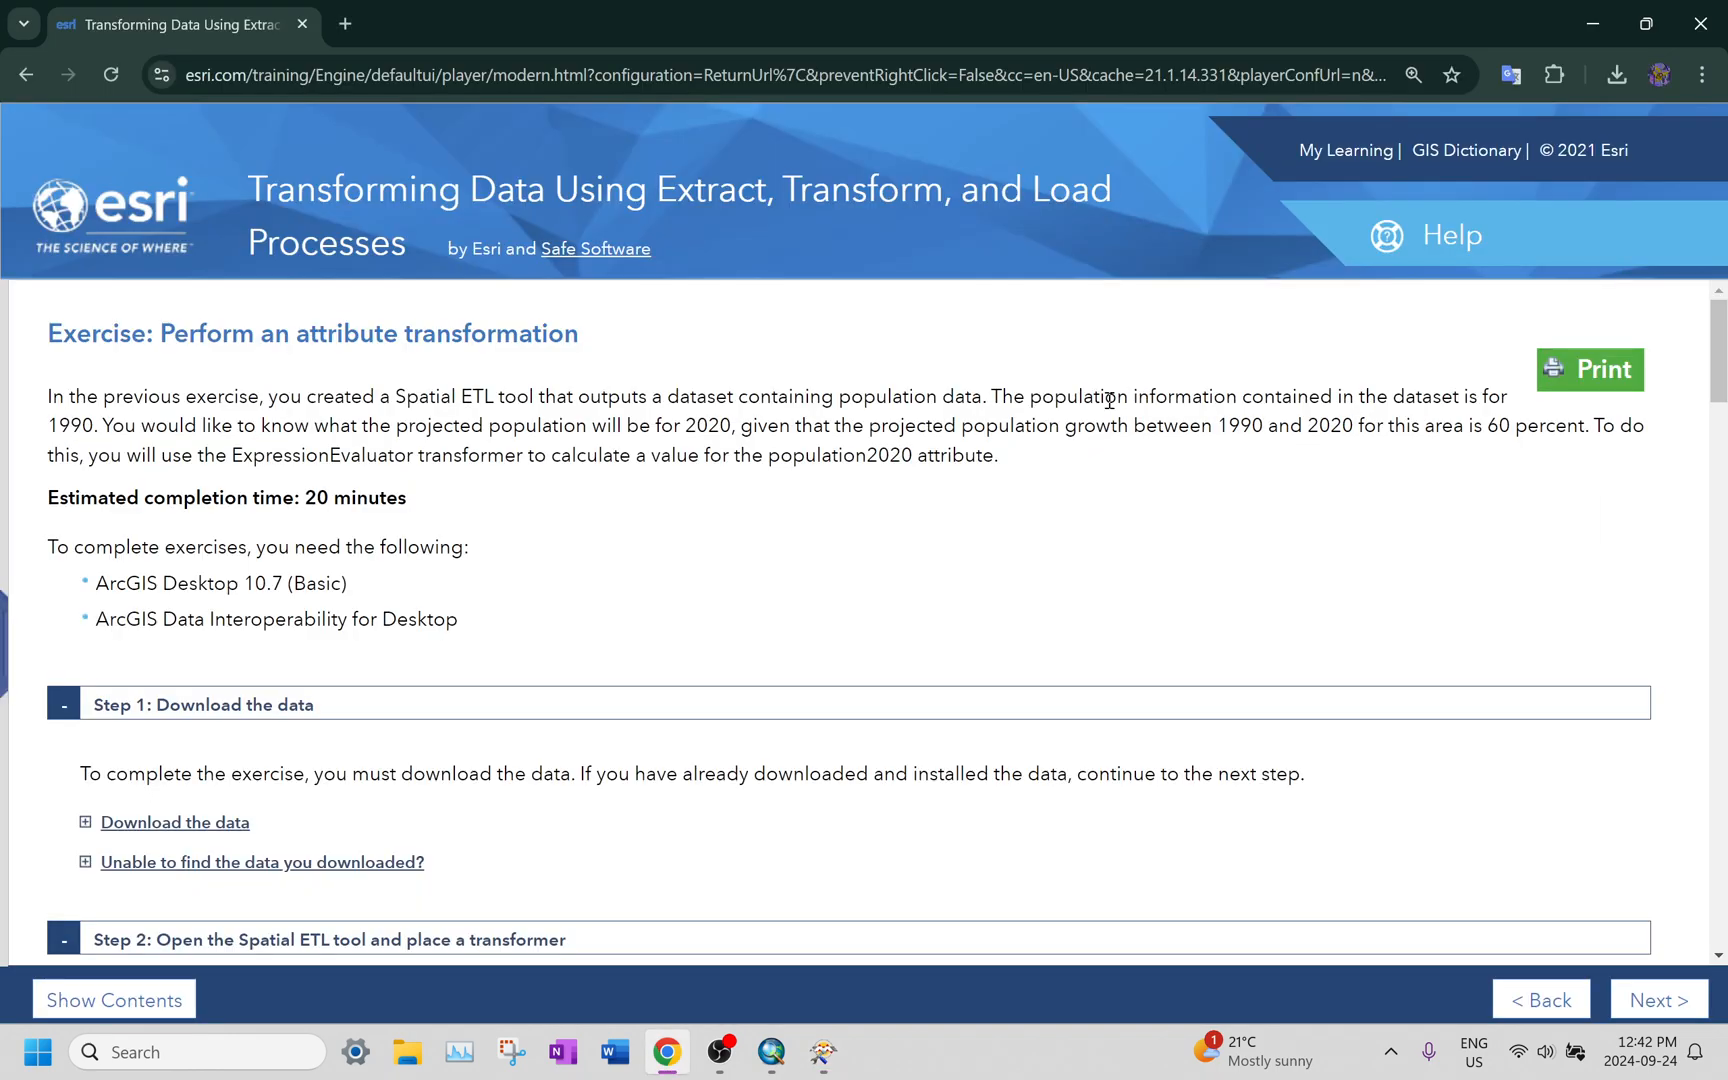
key("alt+Tab")
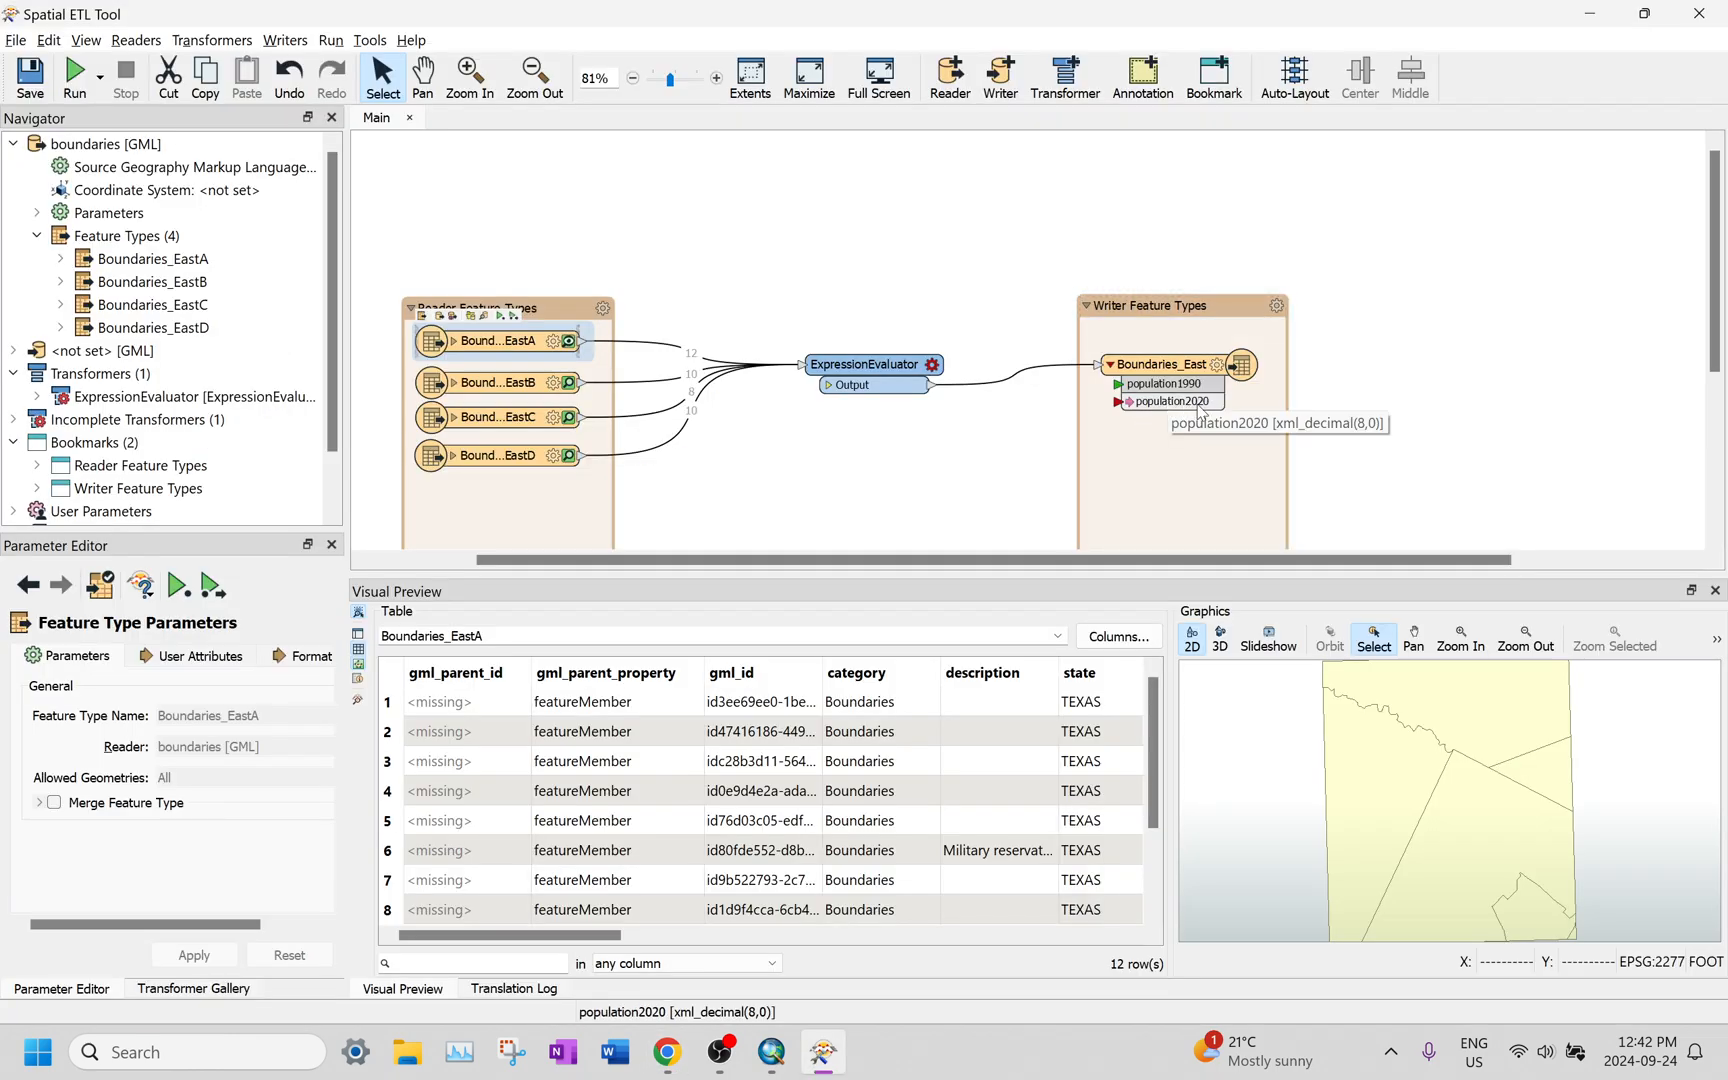
key("alt+Tab")
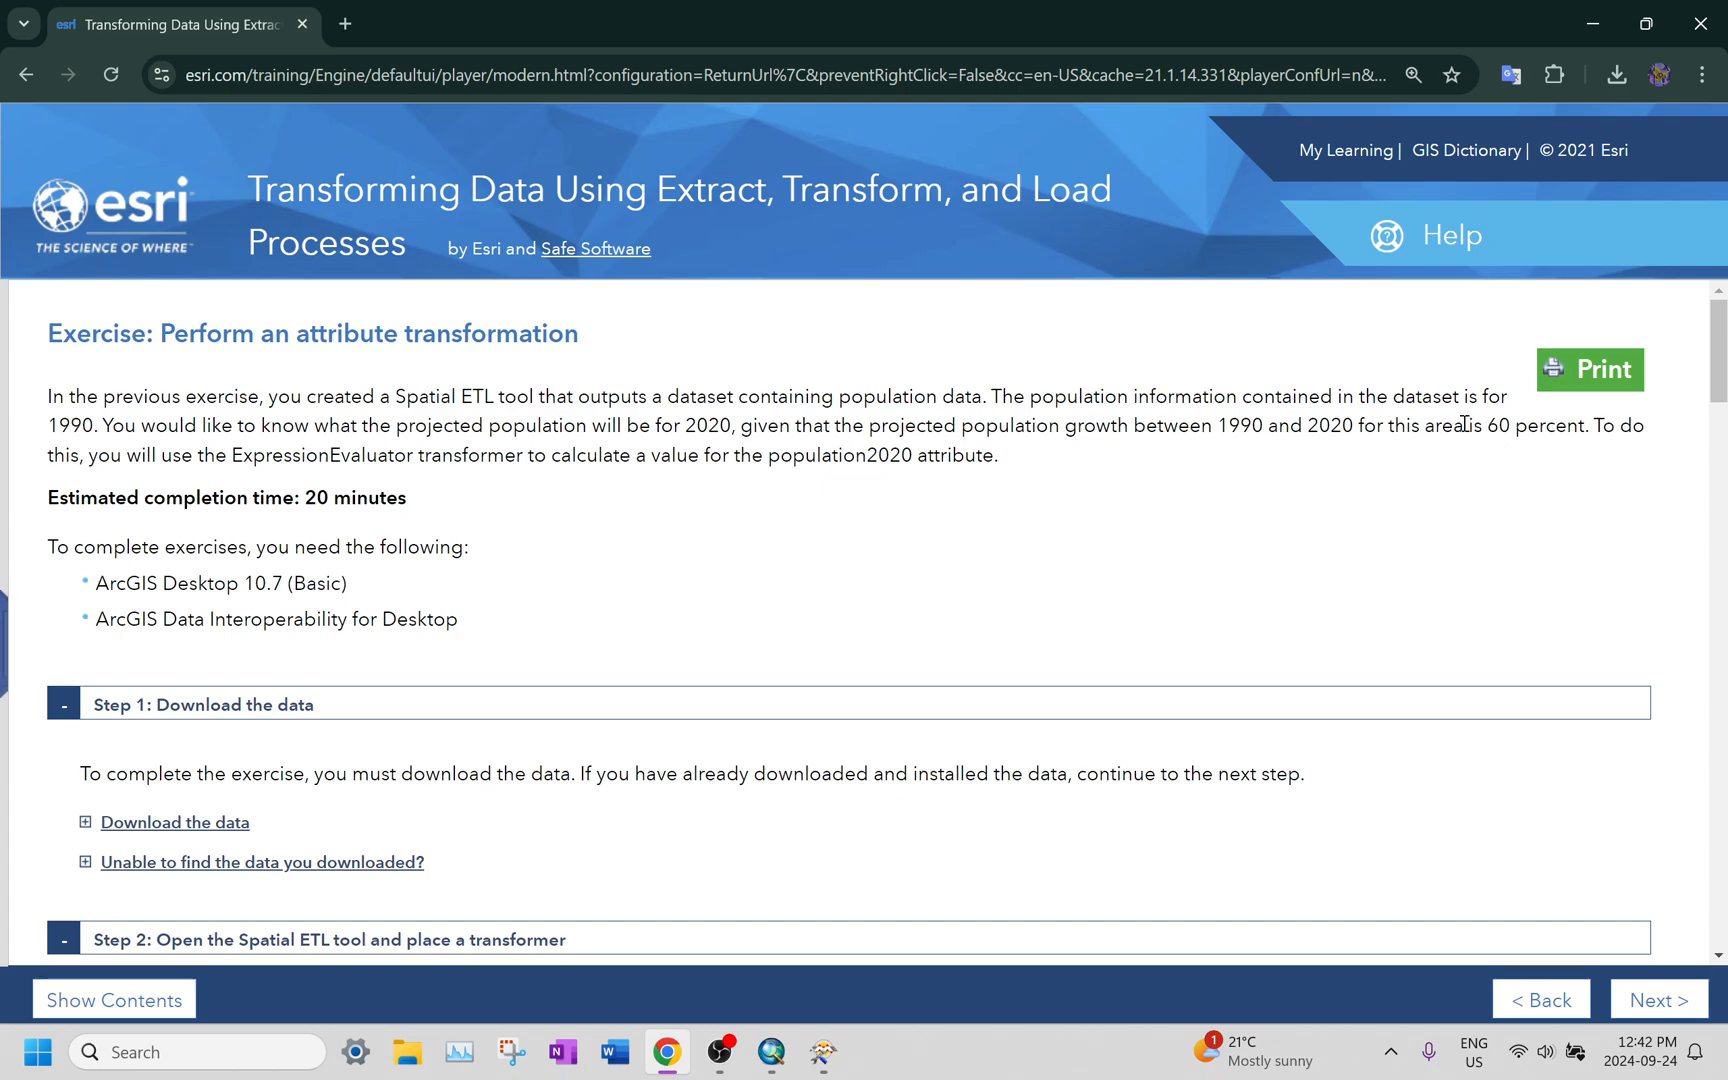
left_click_drag(1466, 425, 1581, 433)
right_click(1545, 436)
left_click(1115, 459)
scroll(942, 462, "down", 10)
scroll(860, 562, "up", 3)
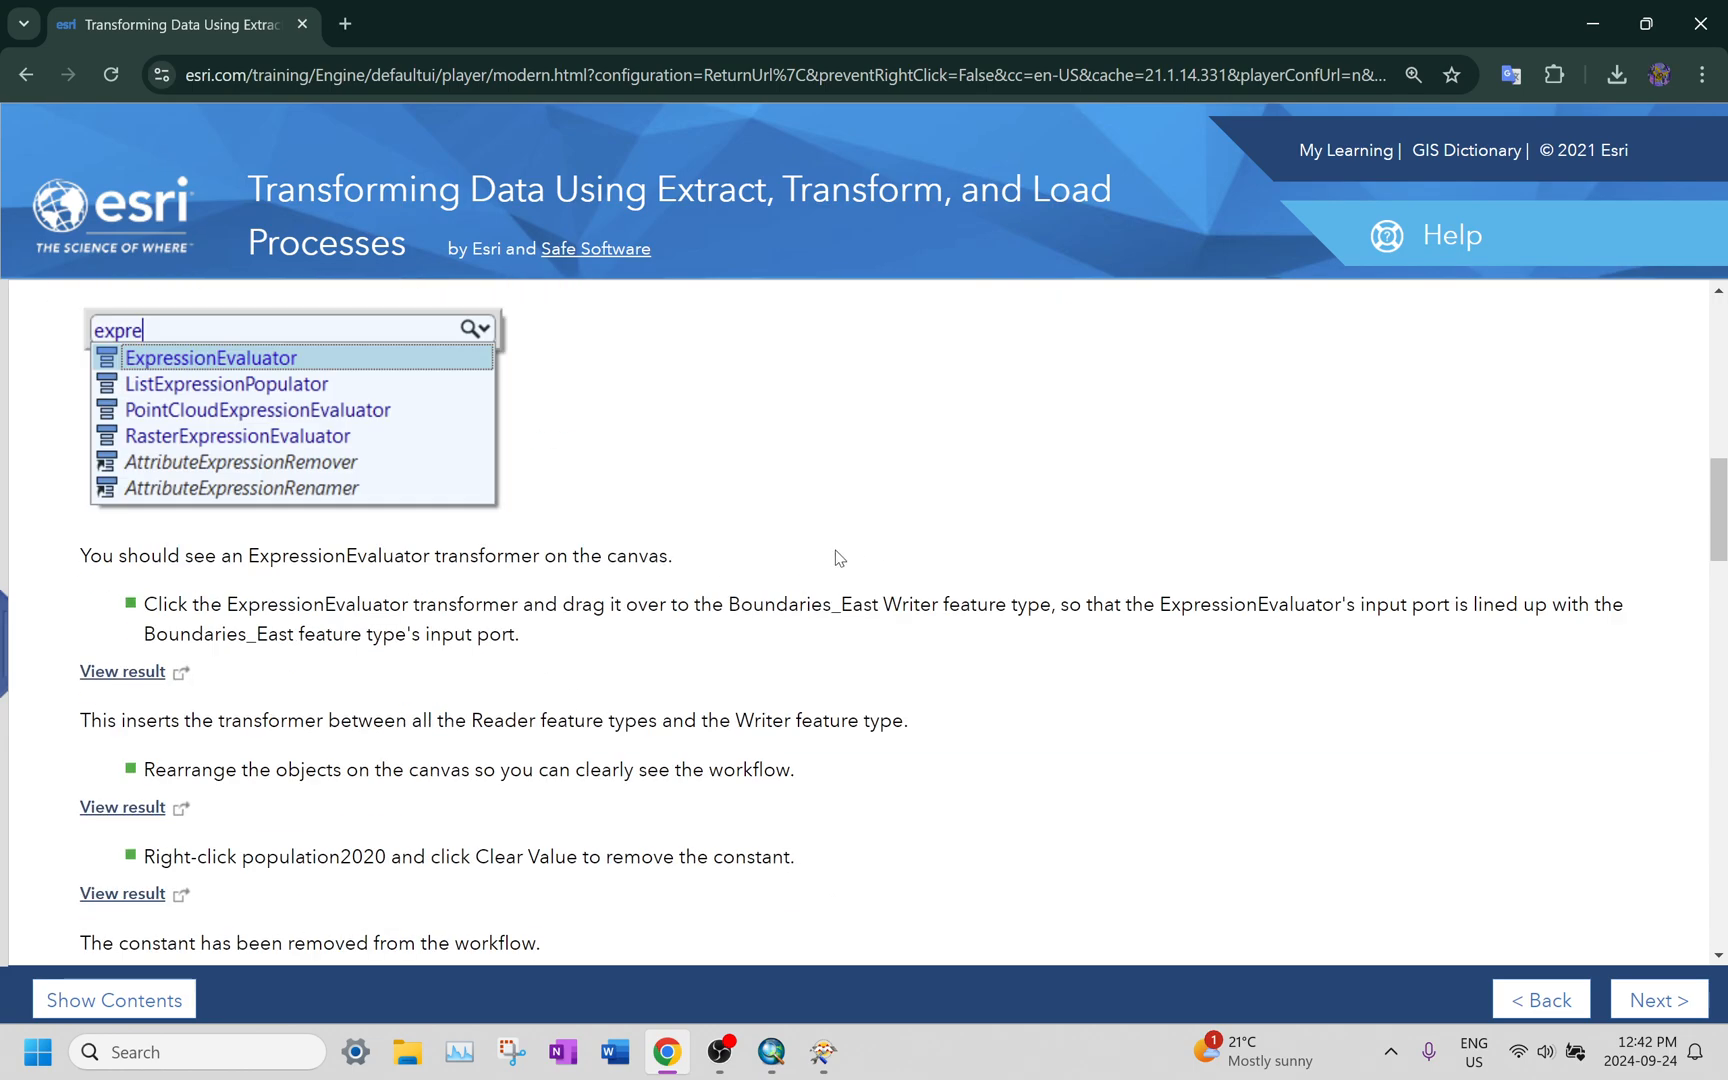
key("alt+Tab")
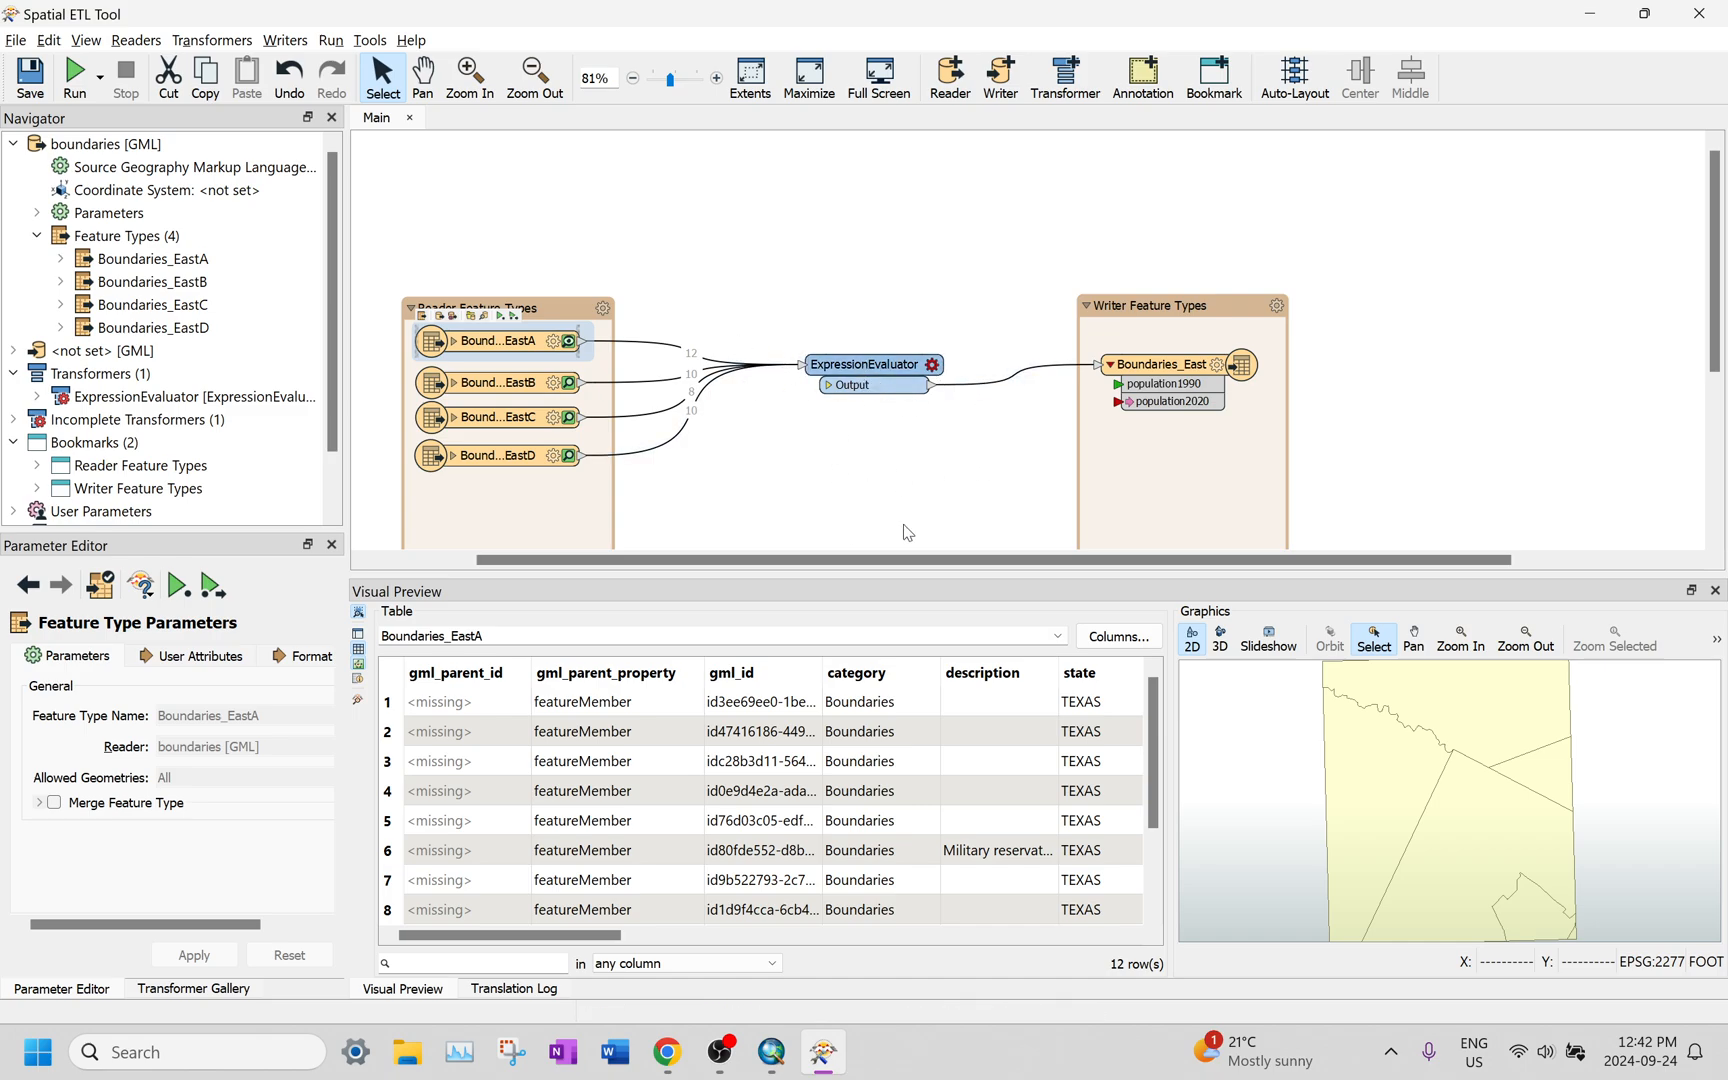
key("alt+Tab")
Step: Name the ExpressionEvaluator's new attribute population2020, check the course instructions, and accept the transformer parameters
left_click(855, 17)
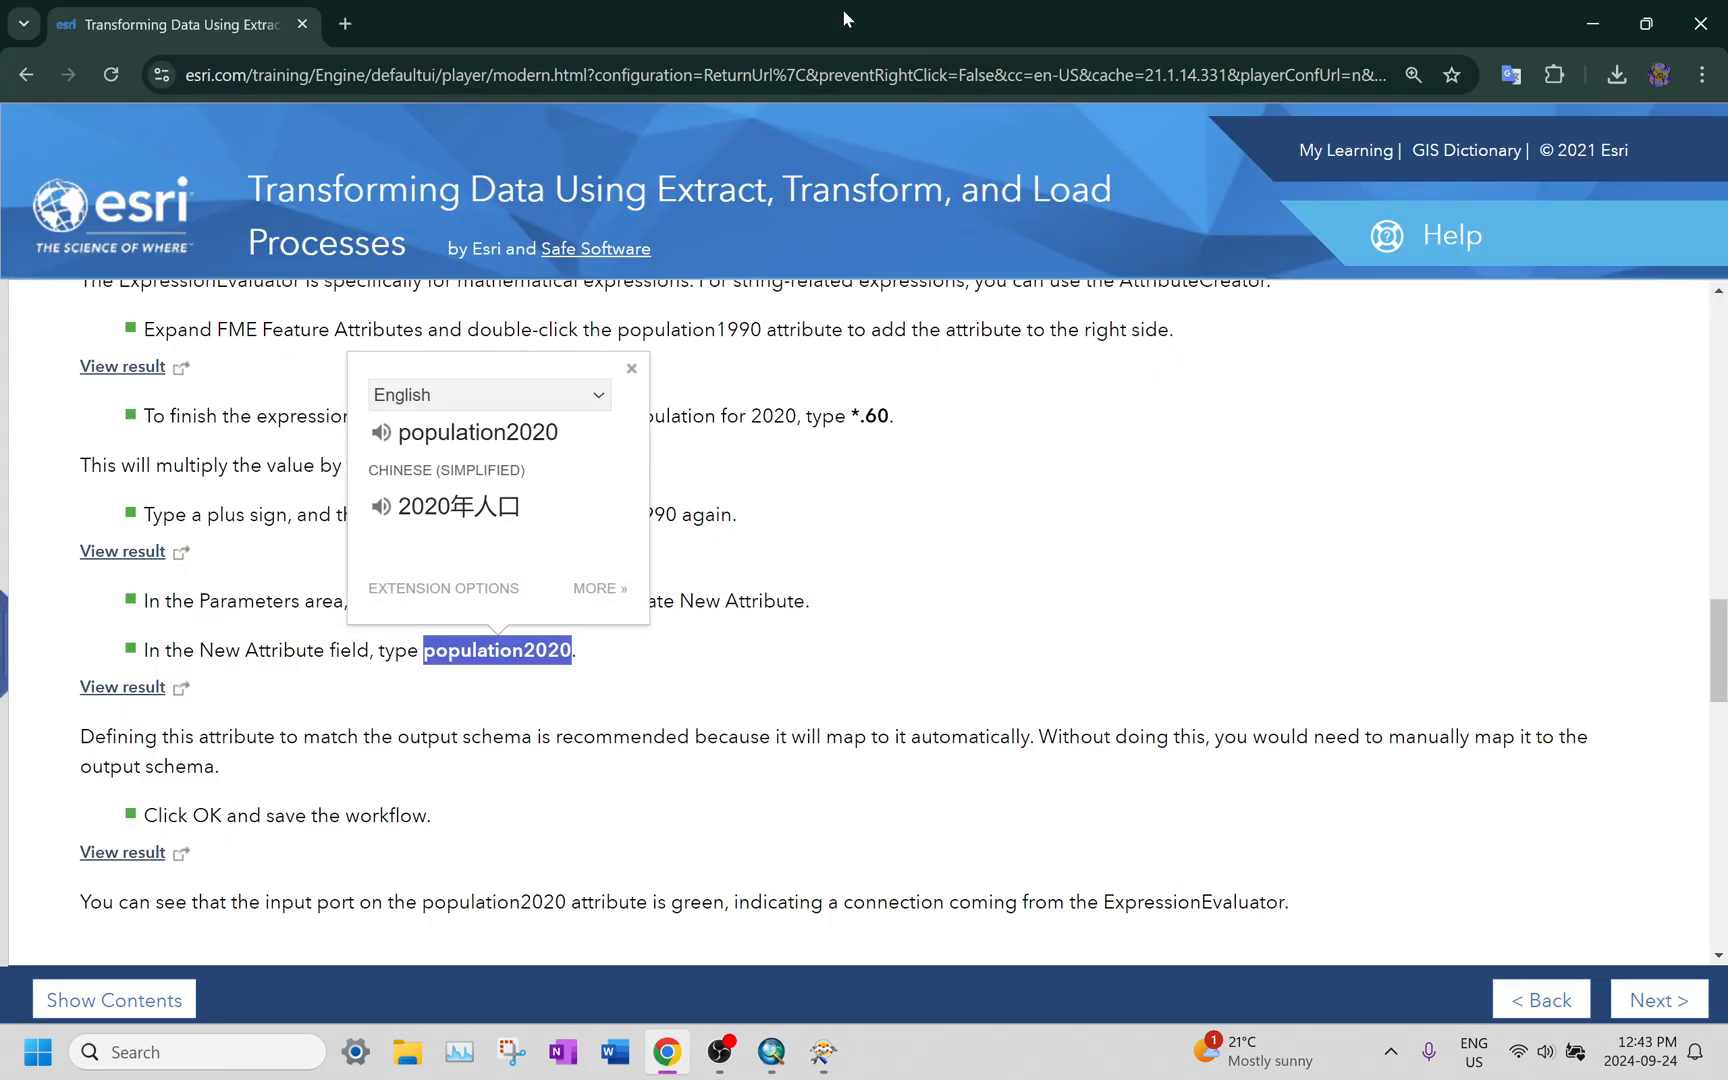
key("alt+Tab")
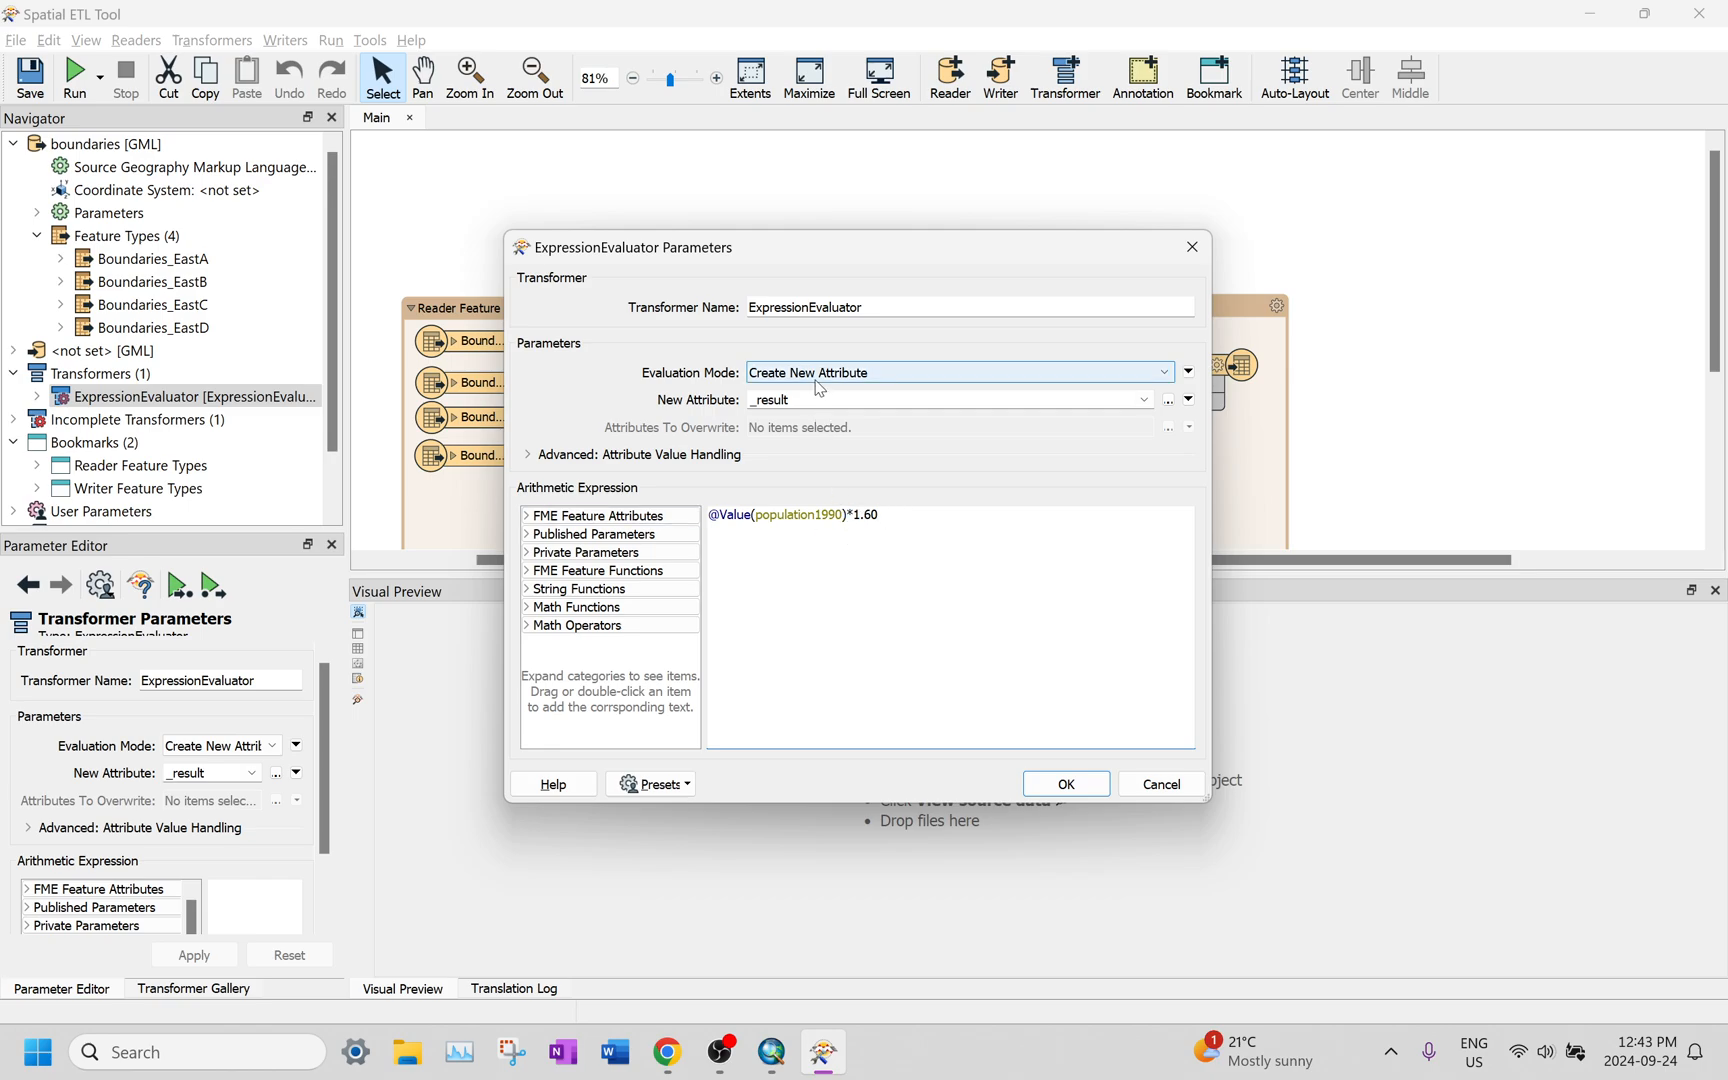
left_click(752, 399)
type("population2020")
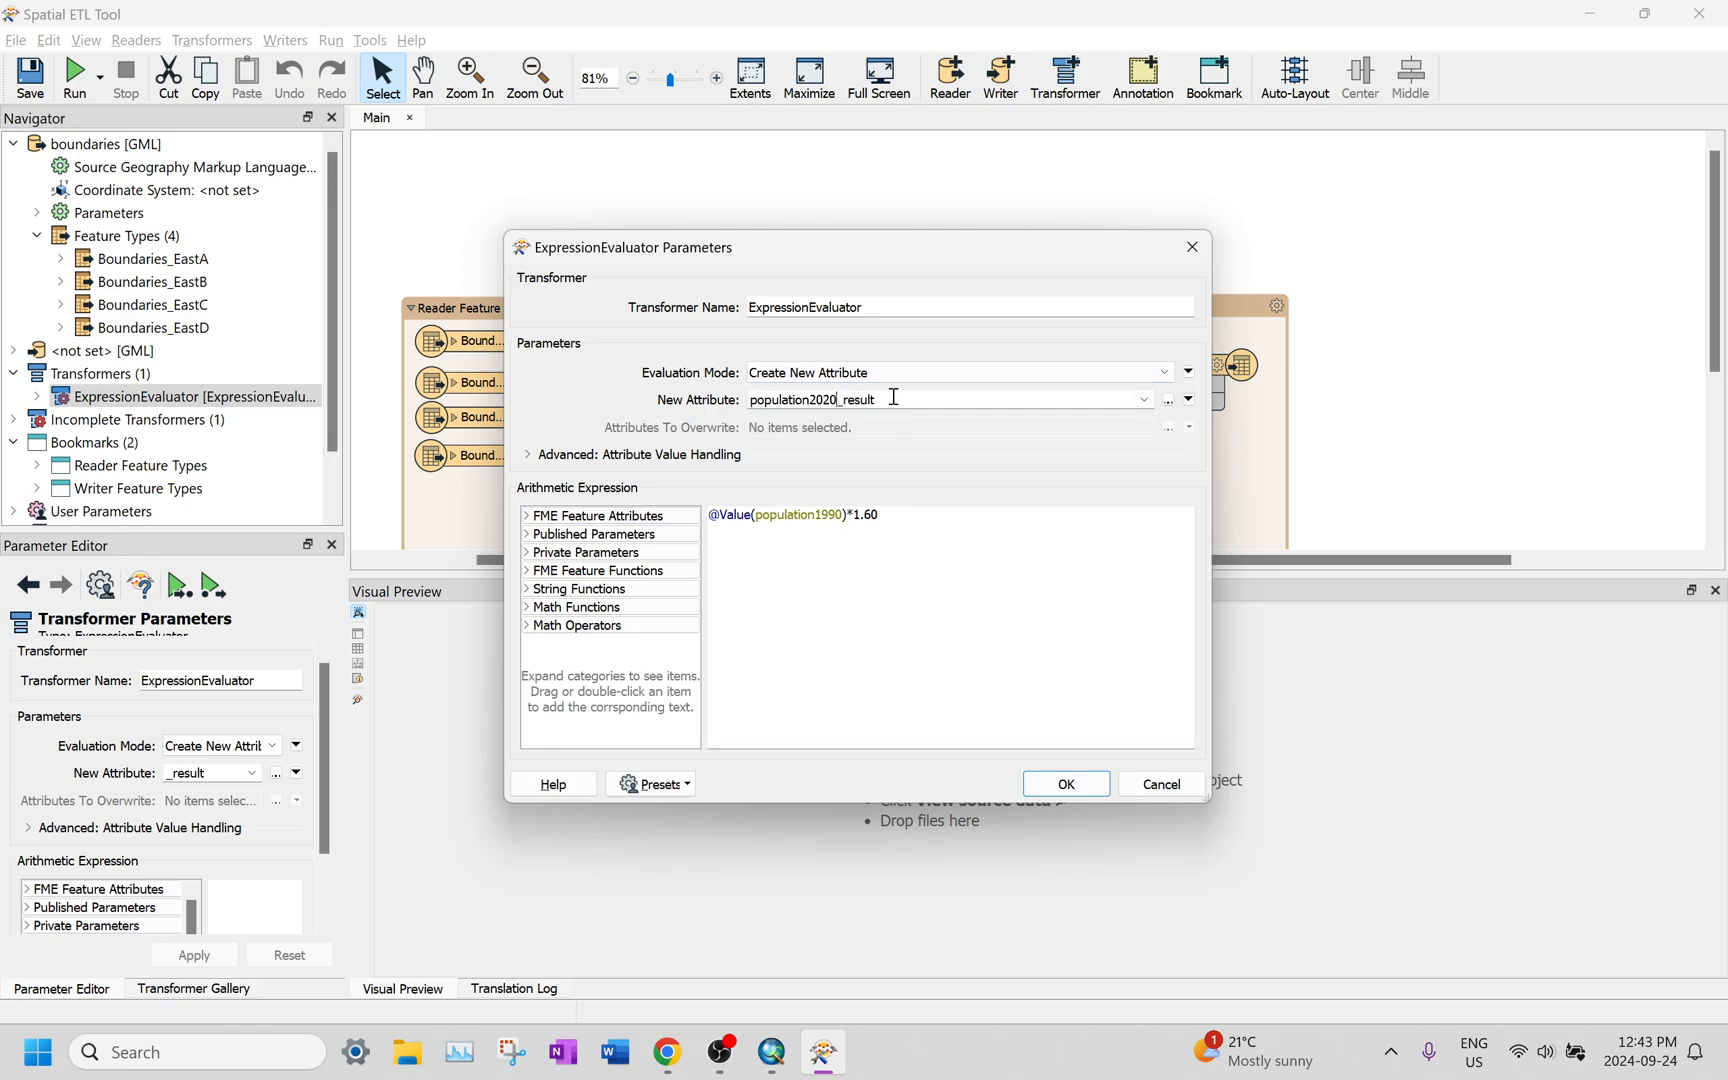
left_click_drag(893, 398, 512, 396)
type("population2020")
left_click(781, 582)
key("alt+Tab")
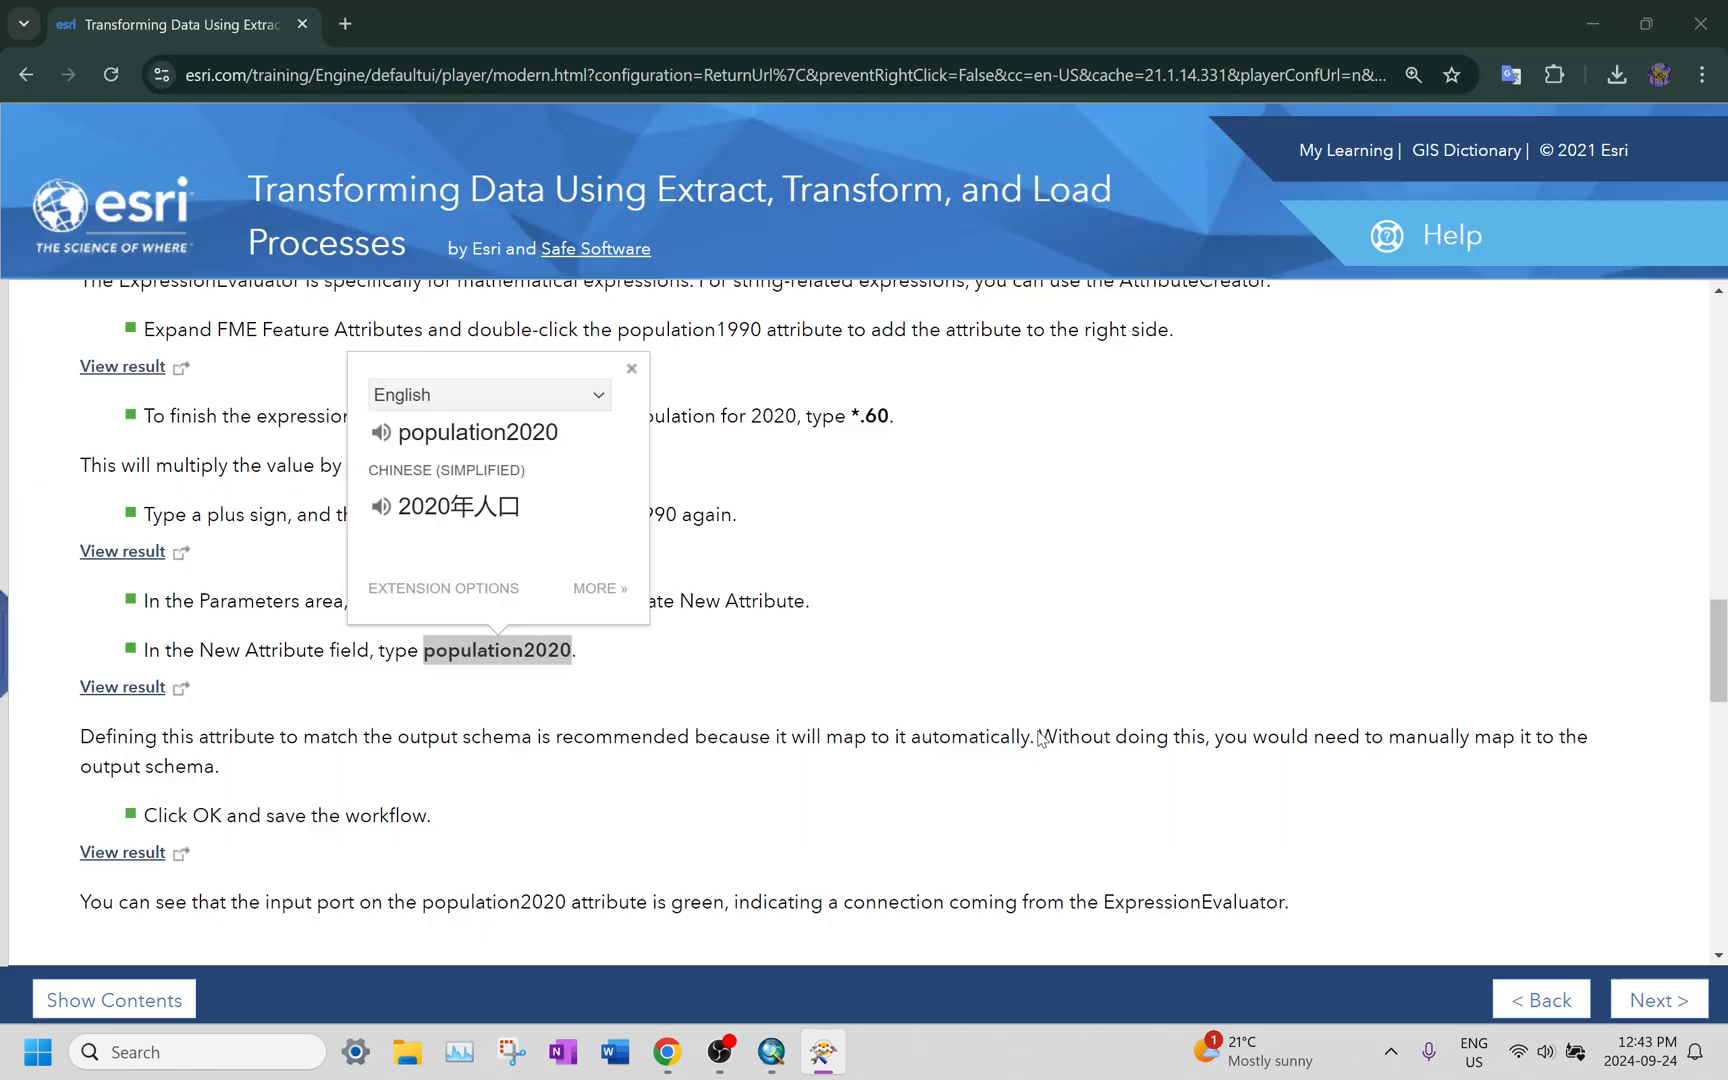
left_click(872, 692)
scroll(870, 700, "down", 4)
key("alt+Tab")
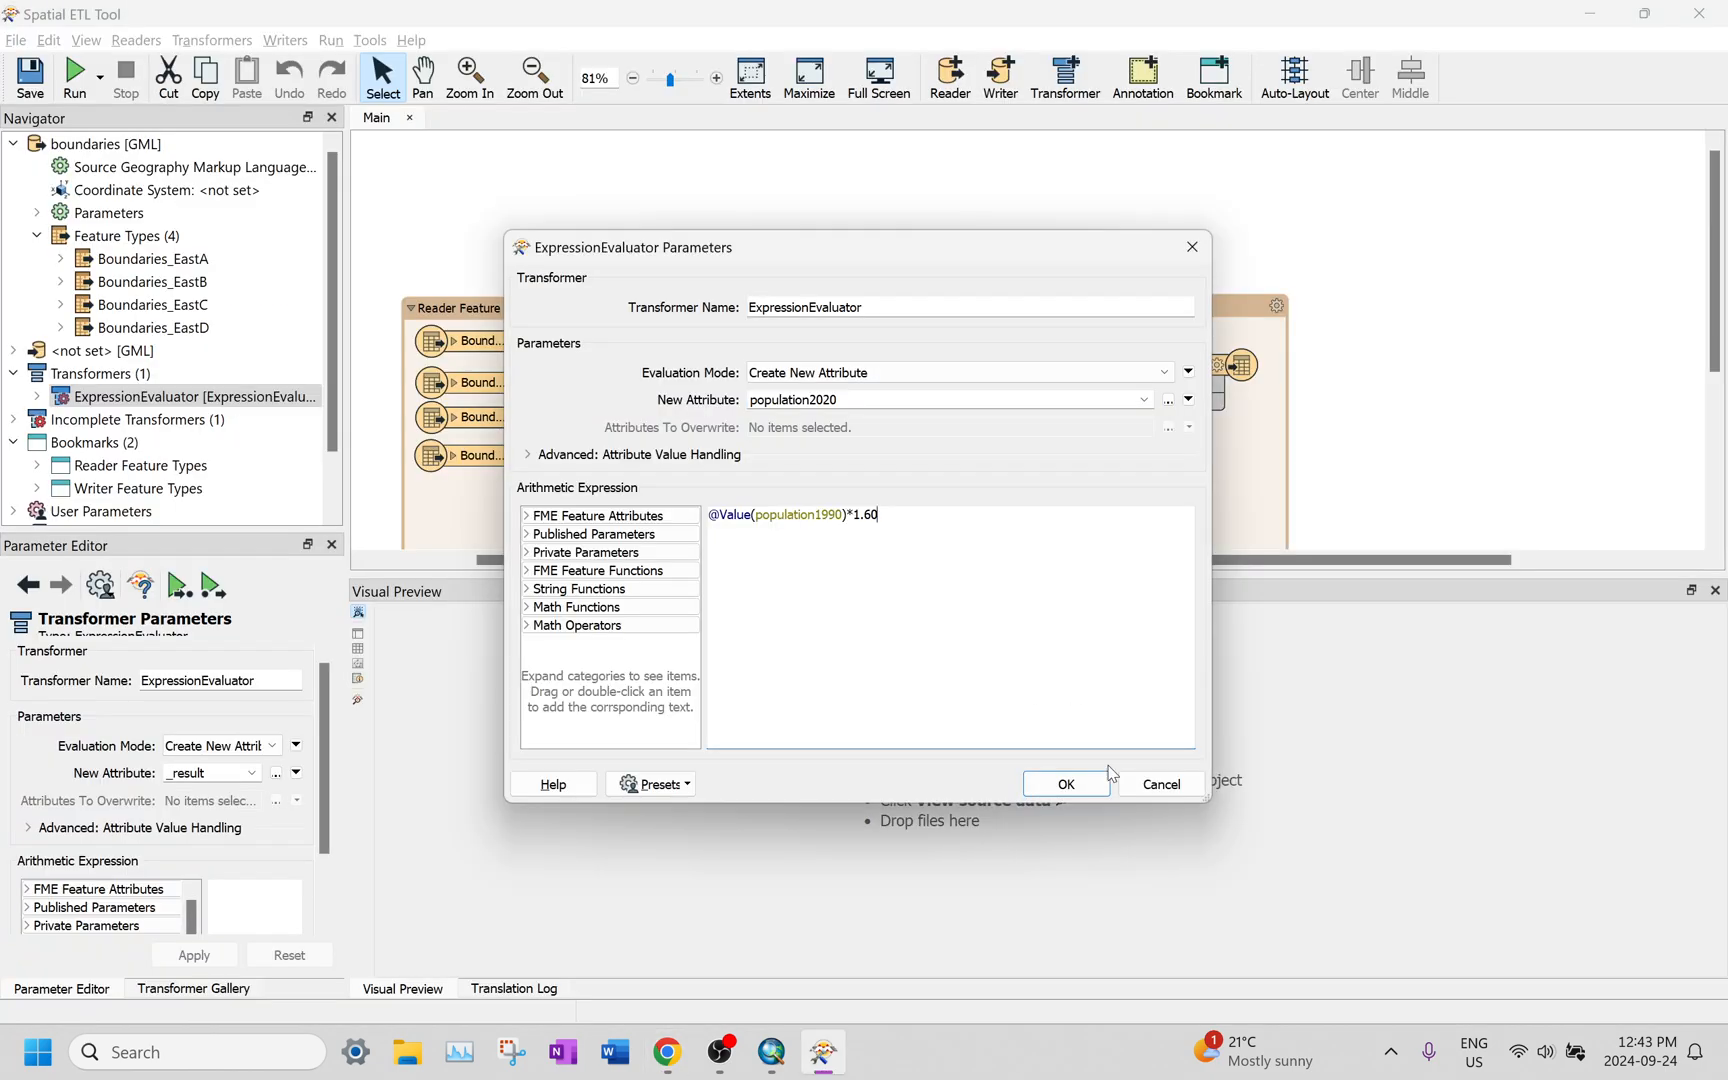
left_click(1066, 783)
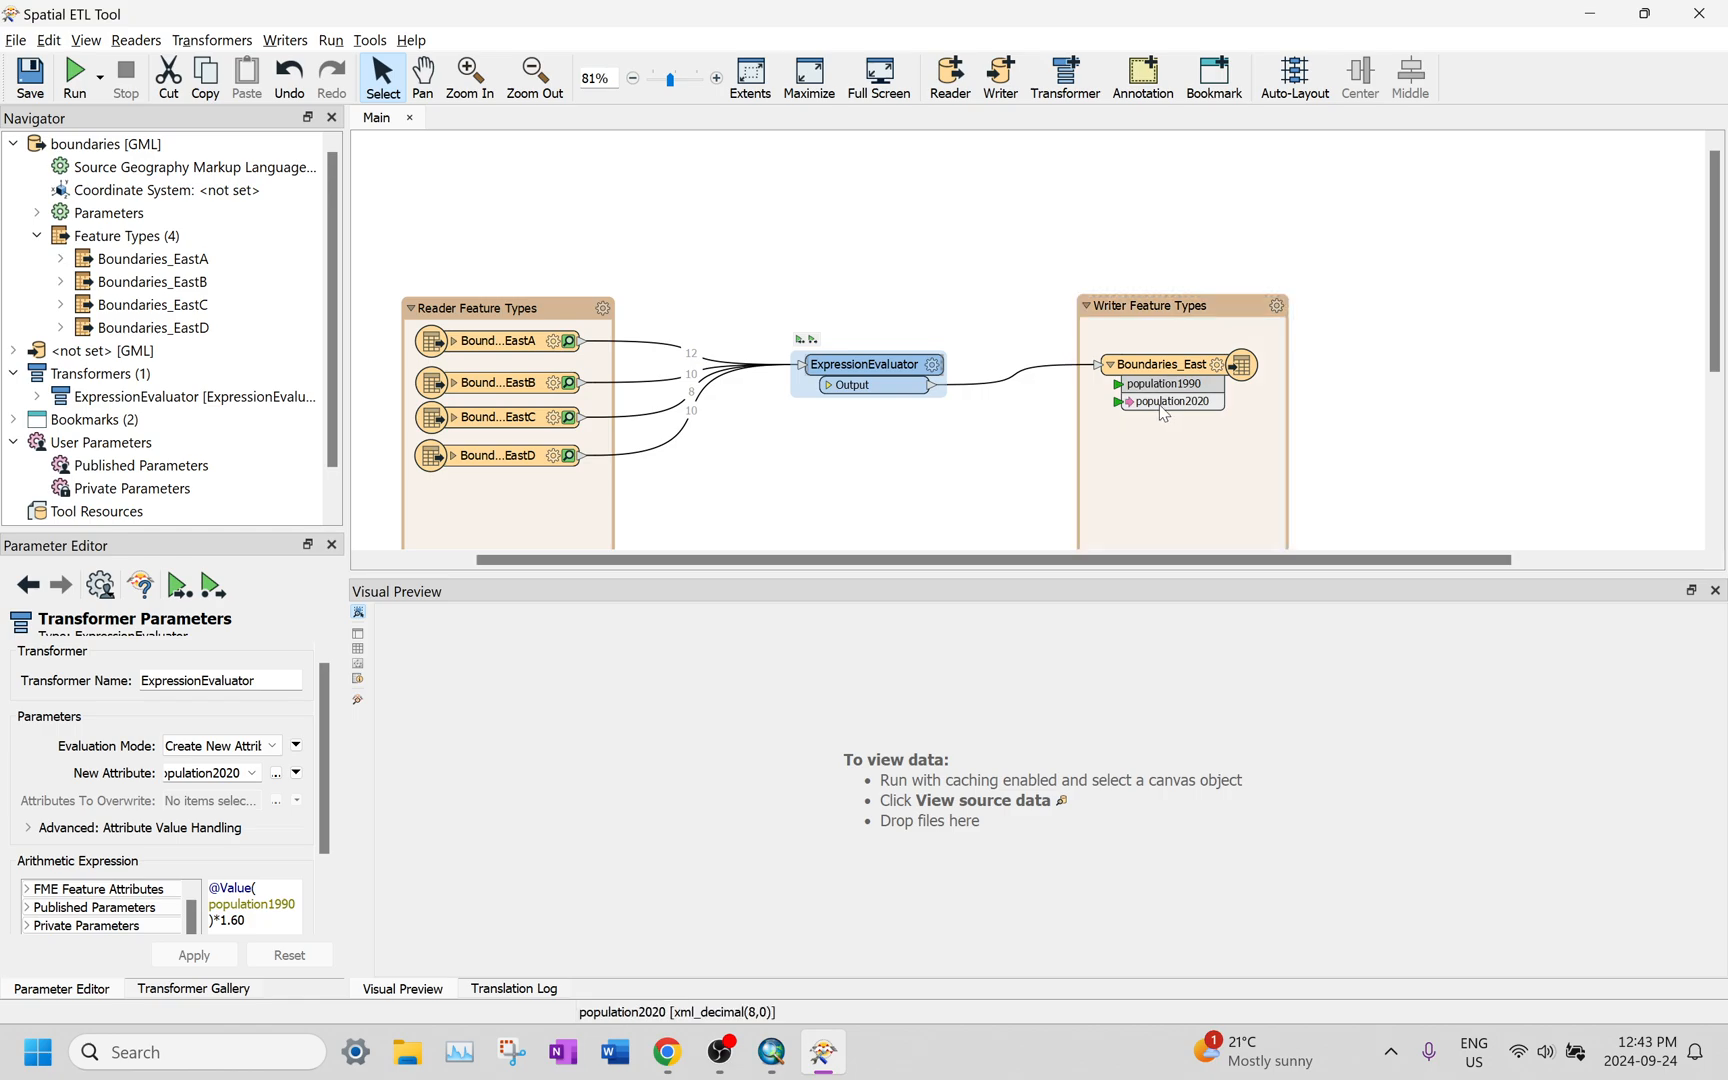
Step: Run the tool to boundaries_revised.gml with the destination saved as the parameter default, and close the course's output example
left_click(83, 86)
left_click(601, 596)
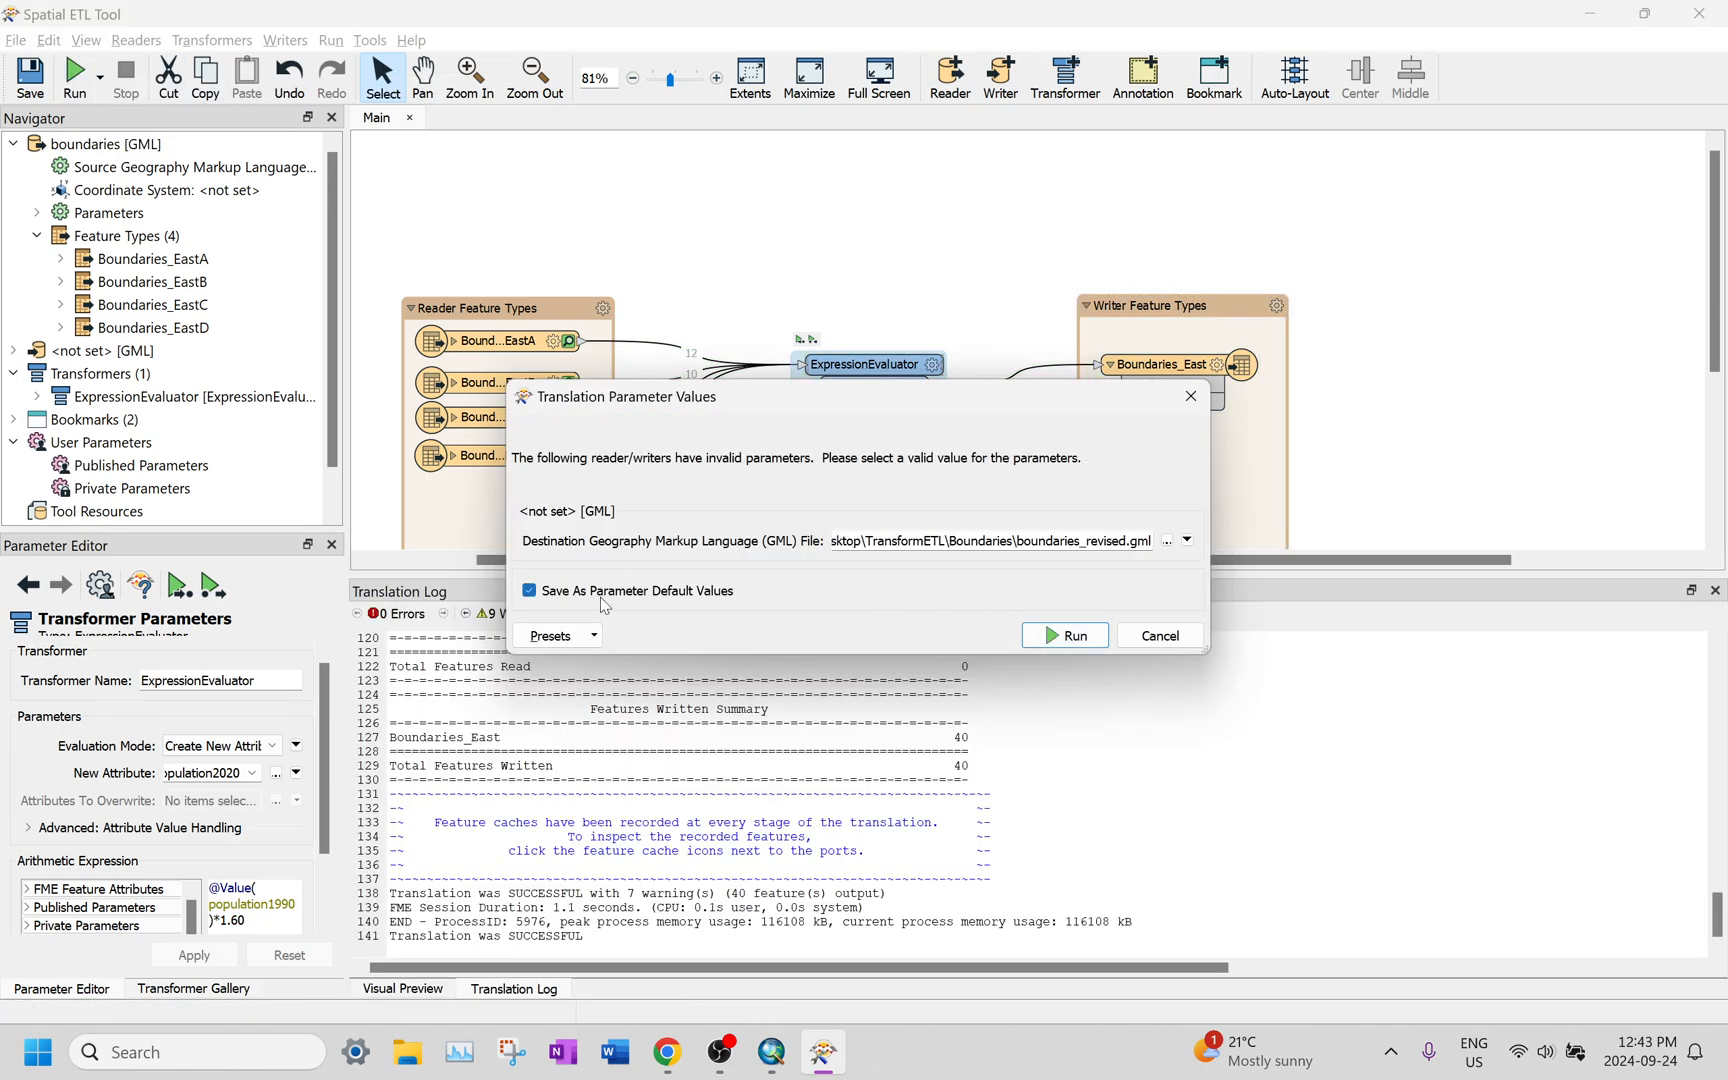
left_click(1066, 636)
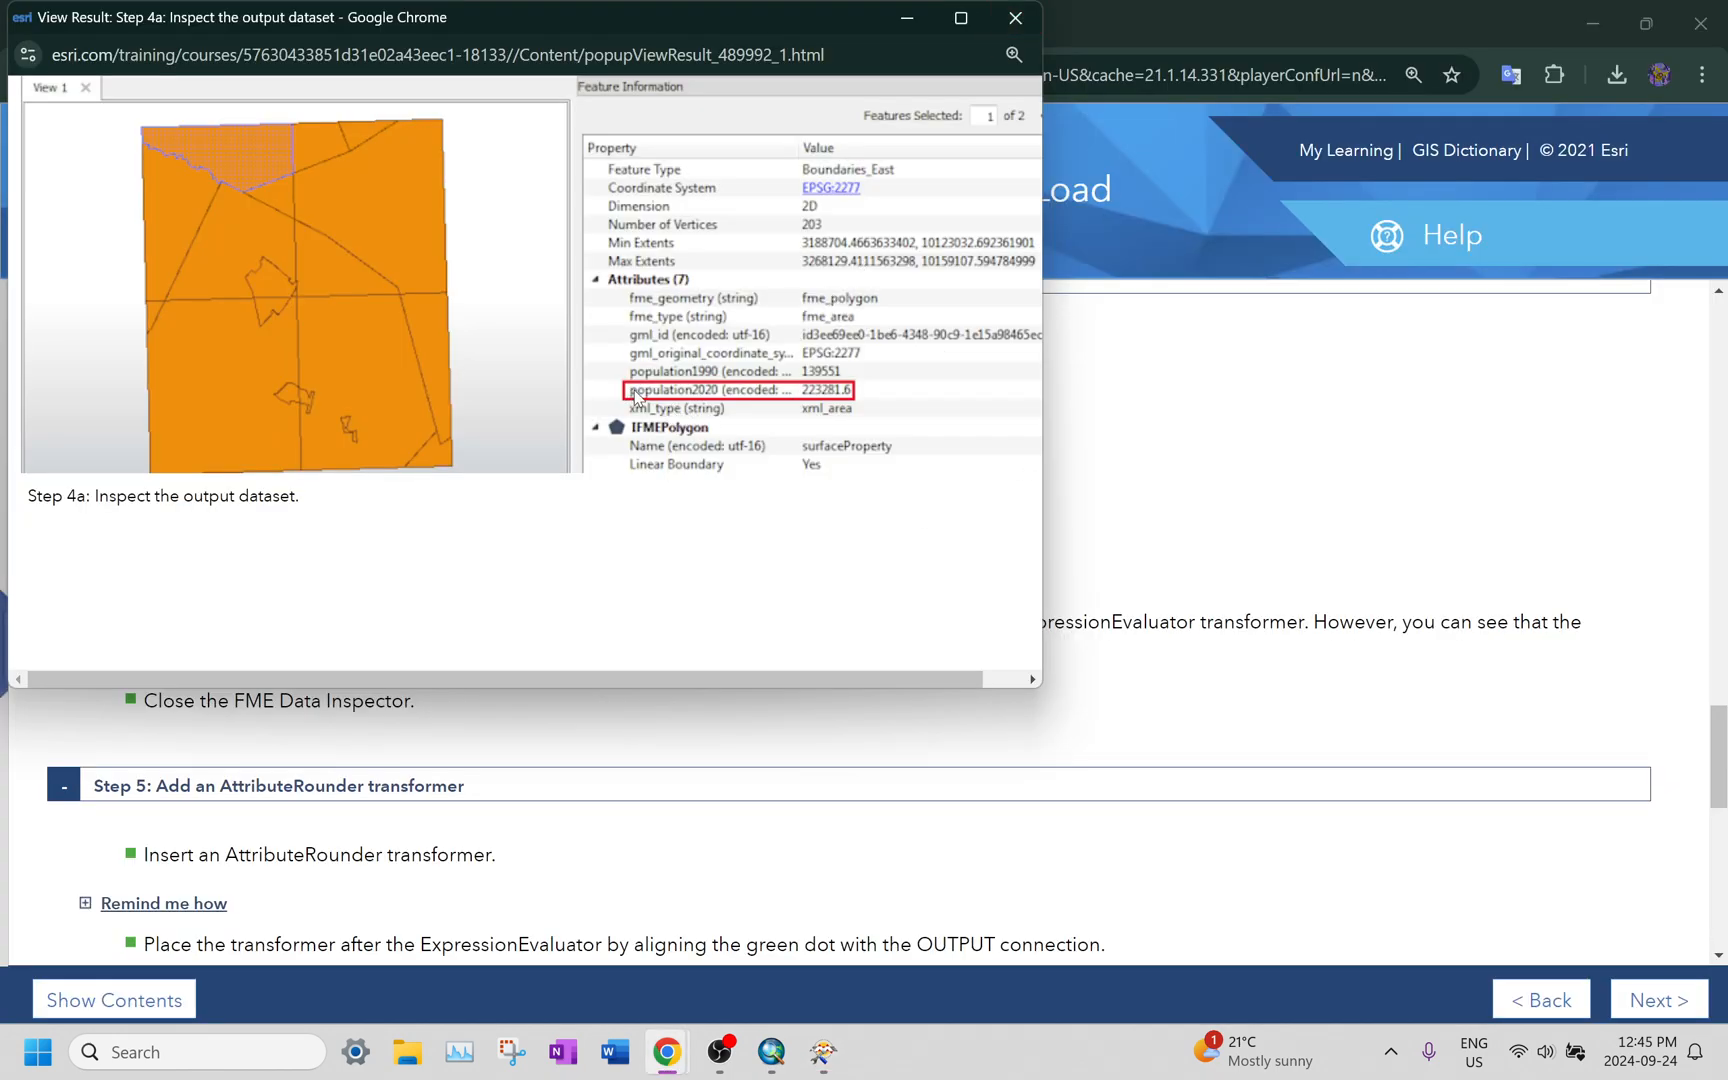
left_click(1016, 19)
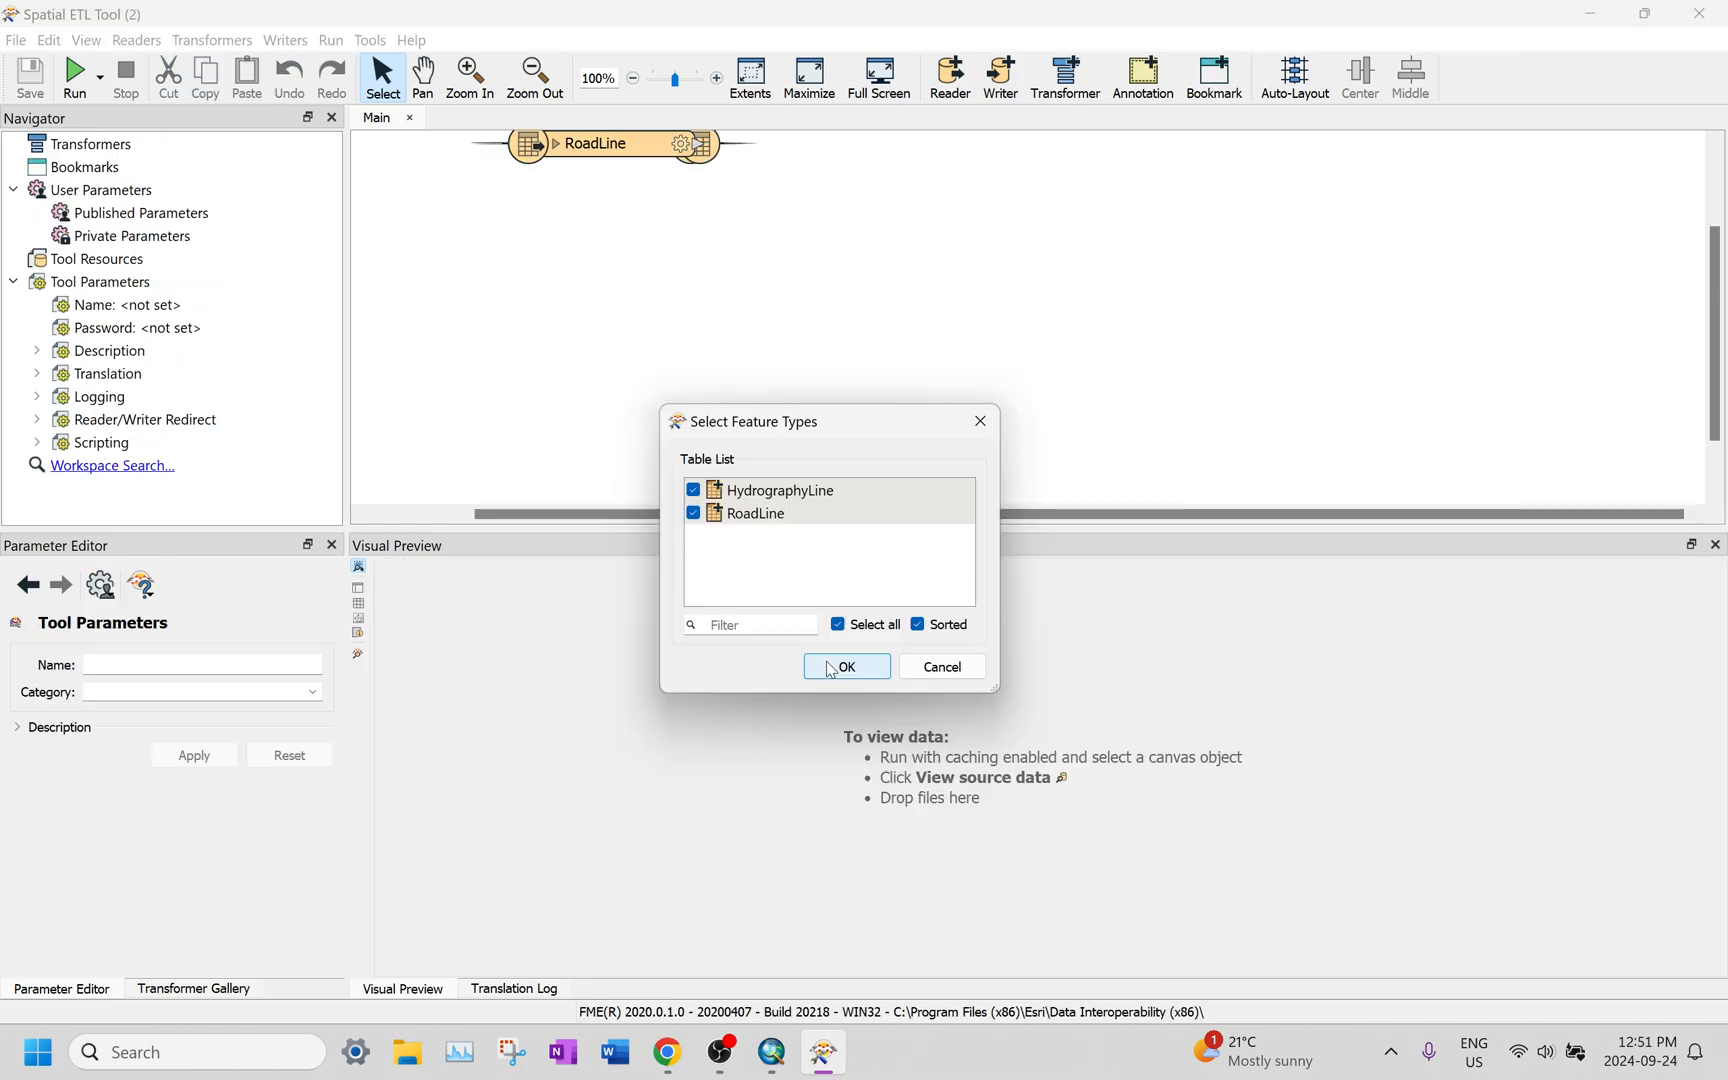
Step: Switch to the course and read the geometric transformation exercise's introduction and its instructions for creating the new Spatial ETL tool
left_click(667, 1052)
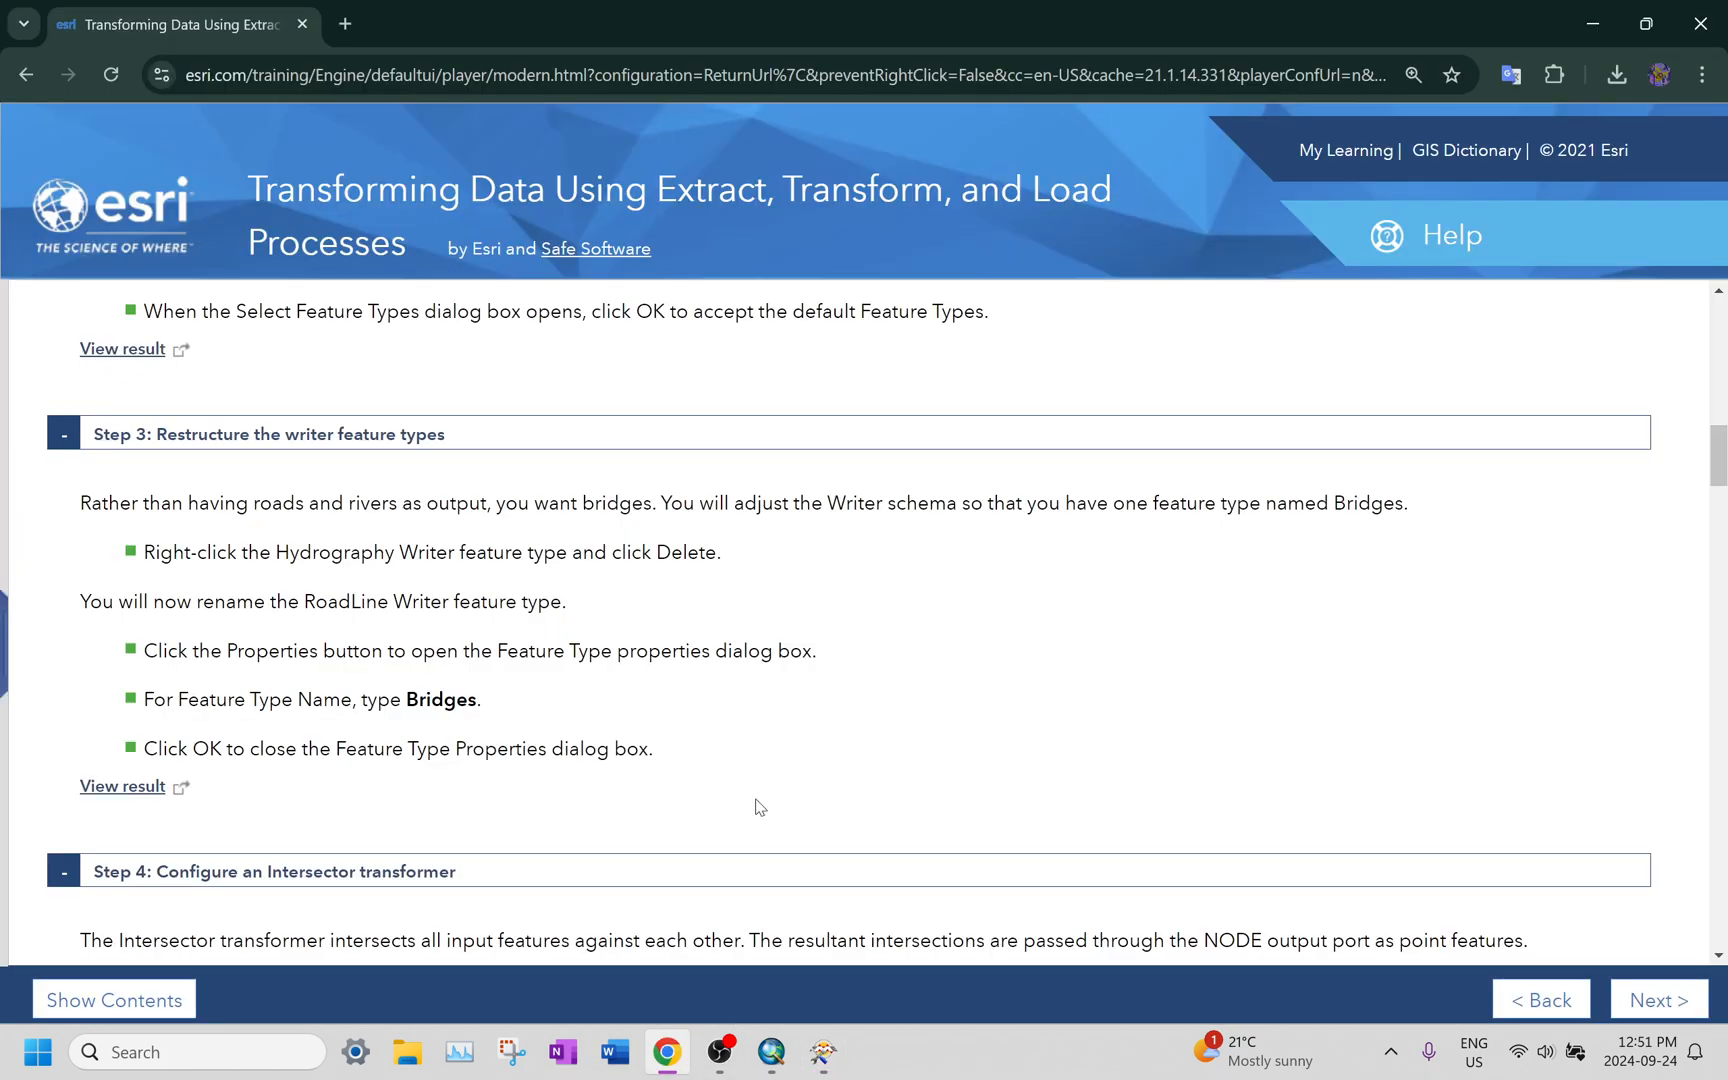
scroll(773, 654, "up", 10)
scroll(773, 654, "up", 6)
scroll(781, 651, "down", 7)
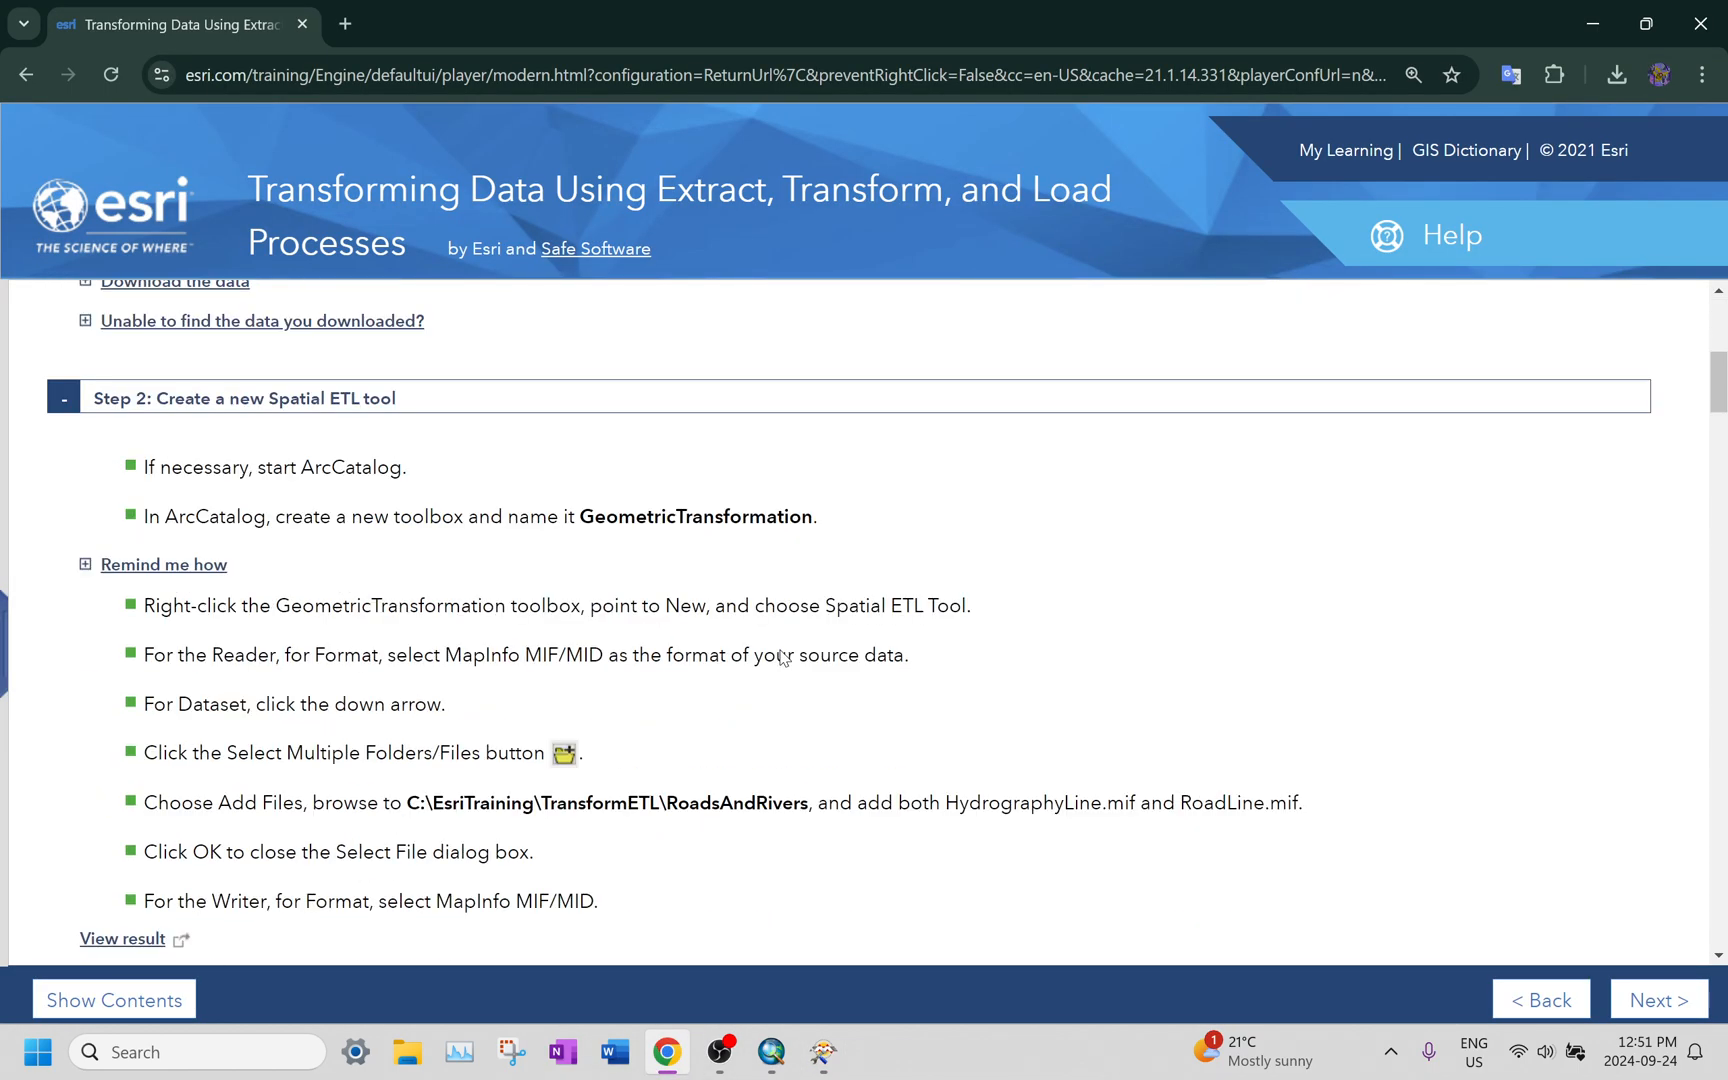
scroll(781, 651, "up", 2)
scroll(895, 598, "up", 5)
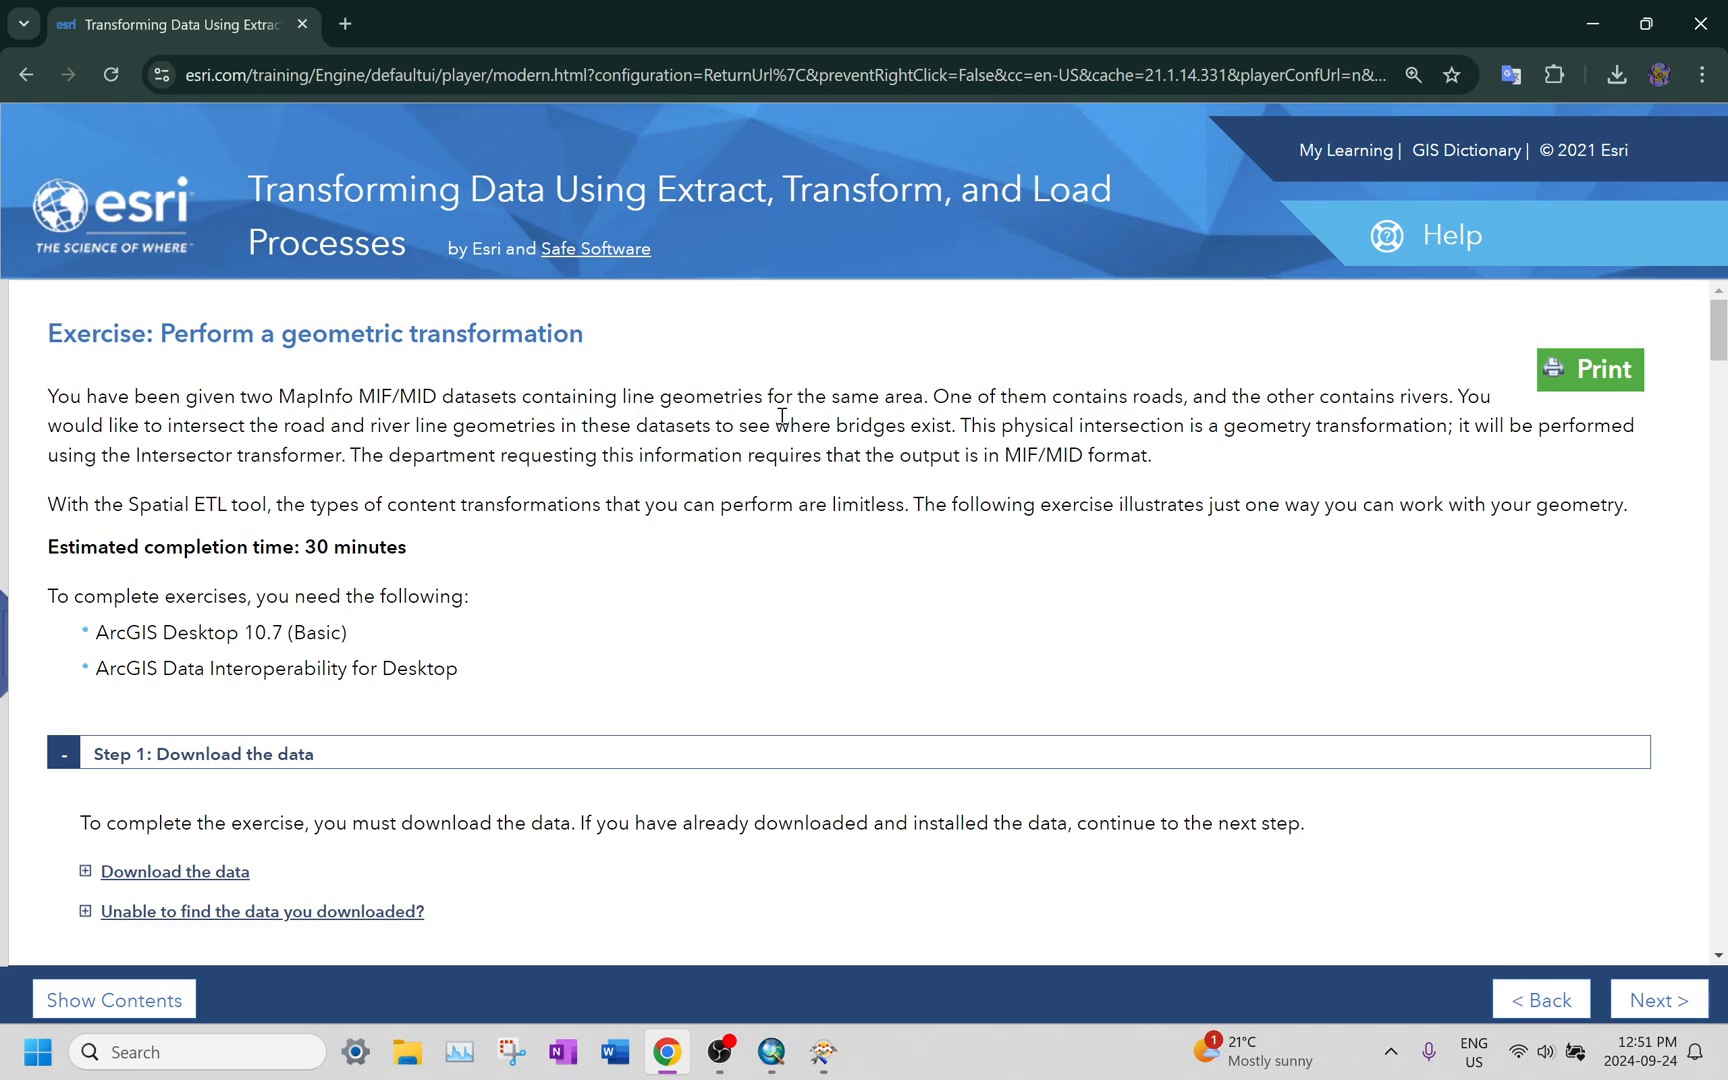
left_click_drag(777, 424, 933, 428)
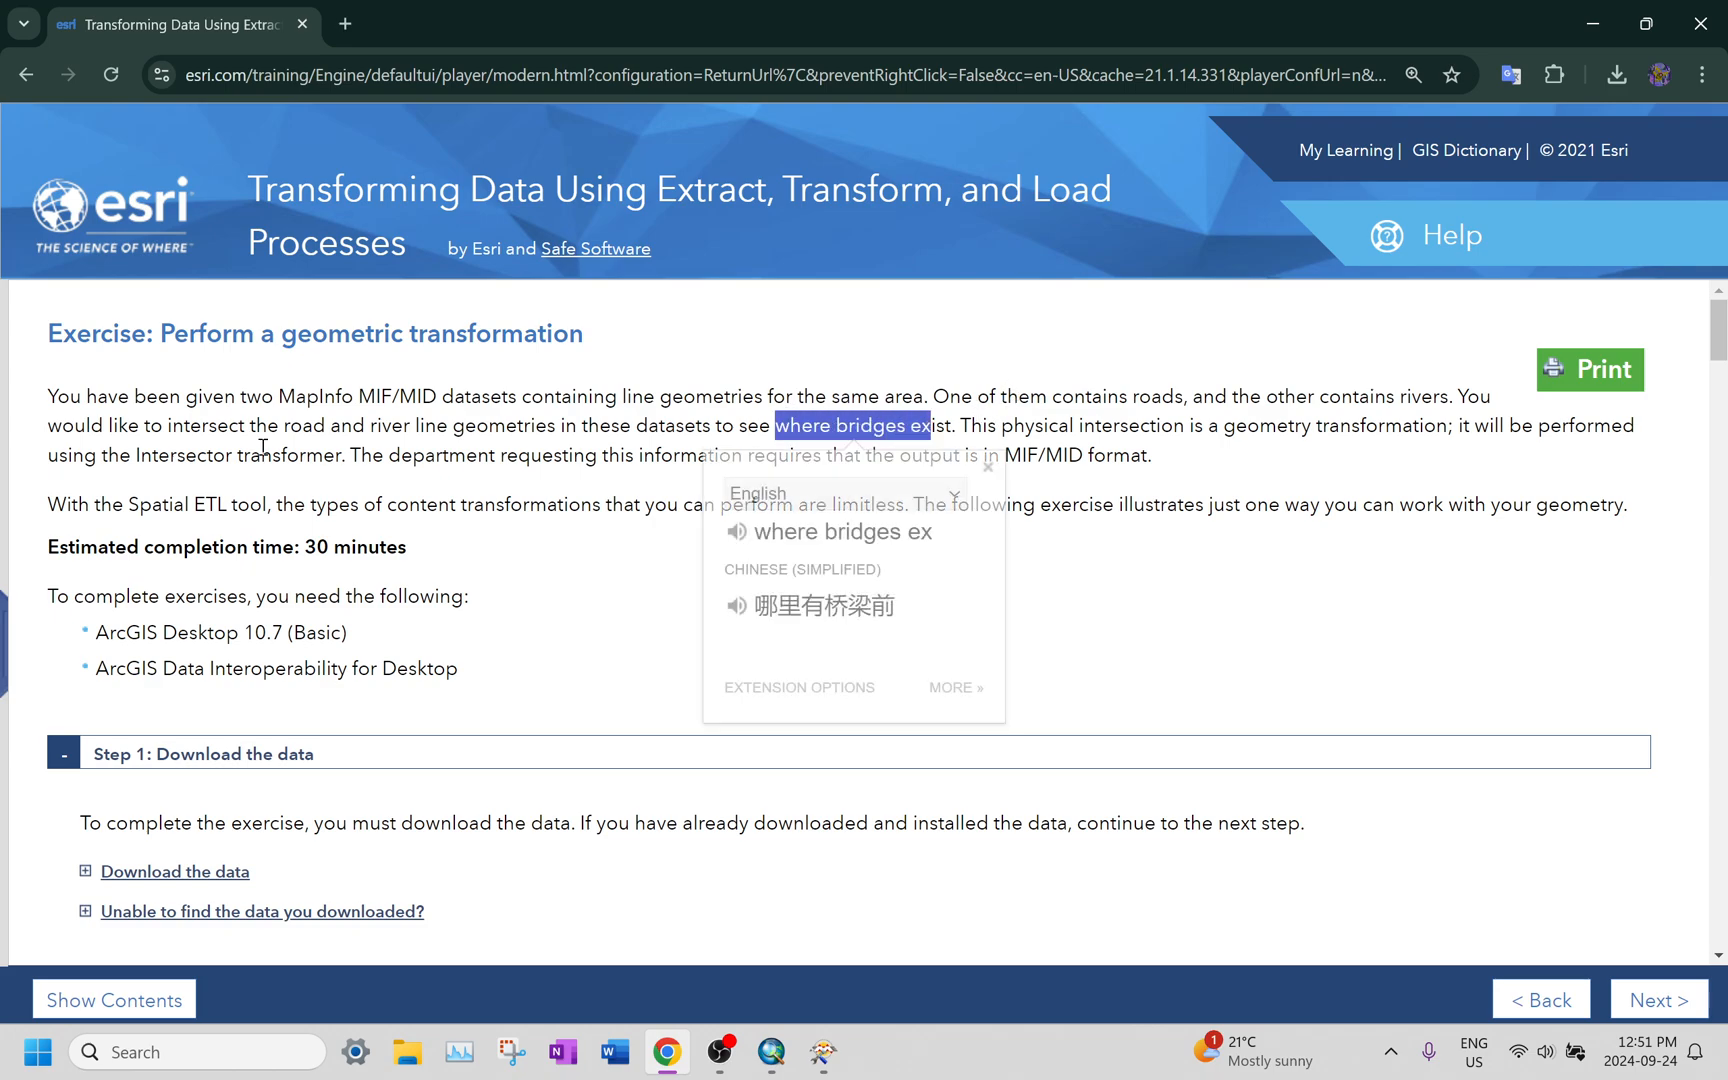
left_click(435, 429)
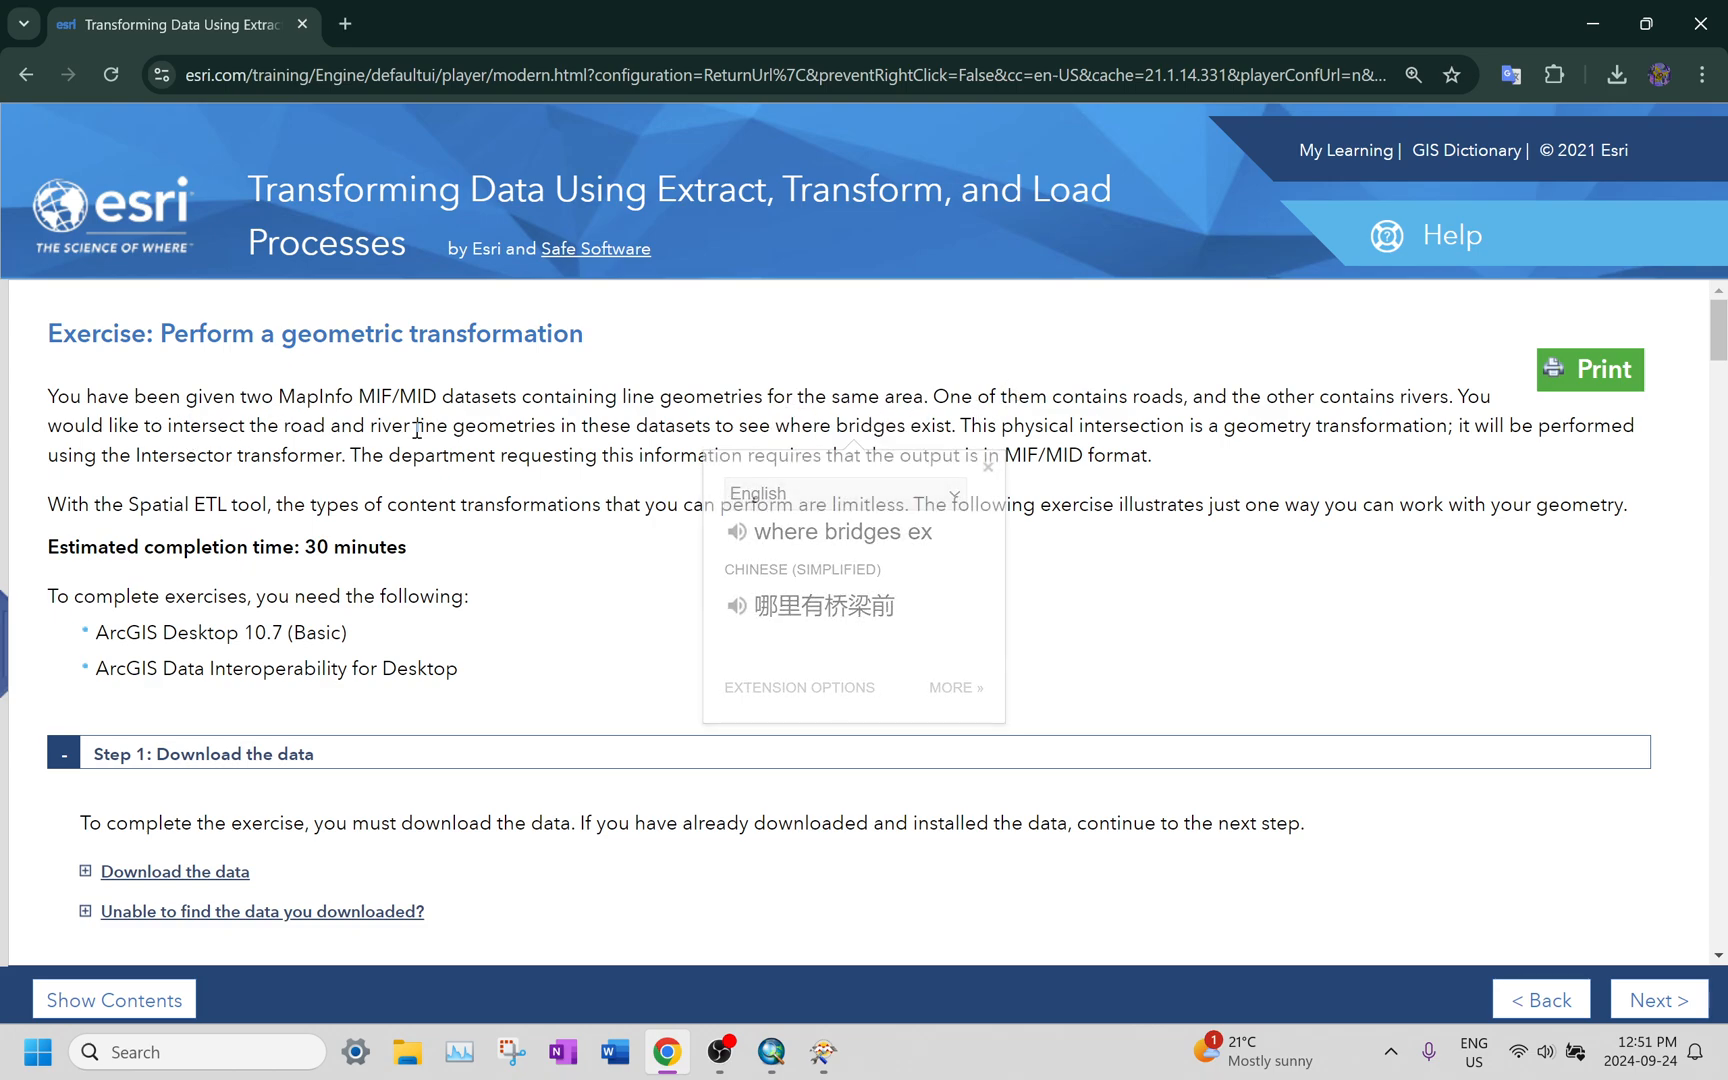
left_click_drag(448, 430, 541, 432)
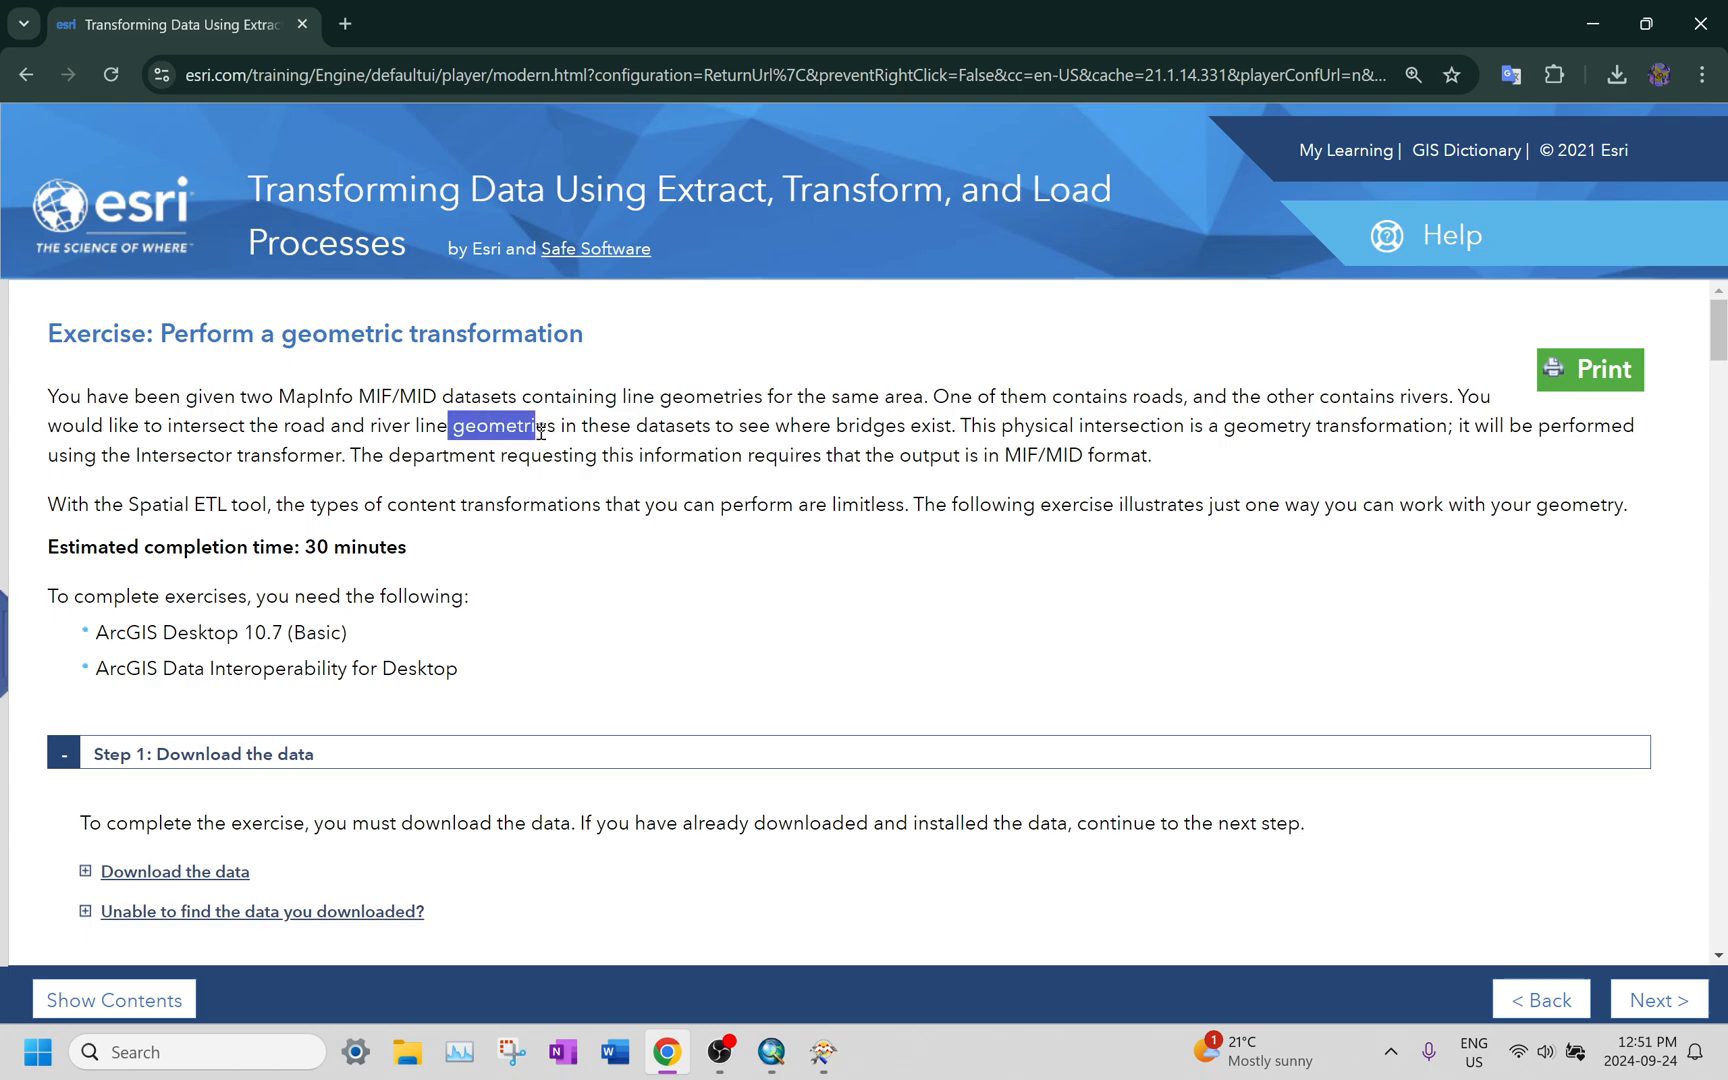
Step: Return to the new Spatial ETL tool and accept both the HydrographyLine and RoadLine feature types
key("alt+Tab")
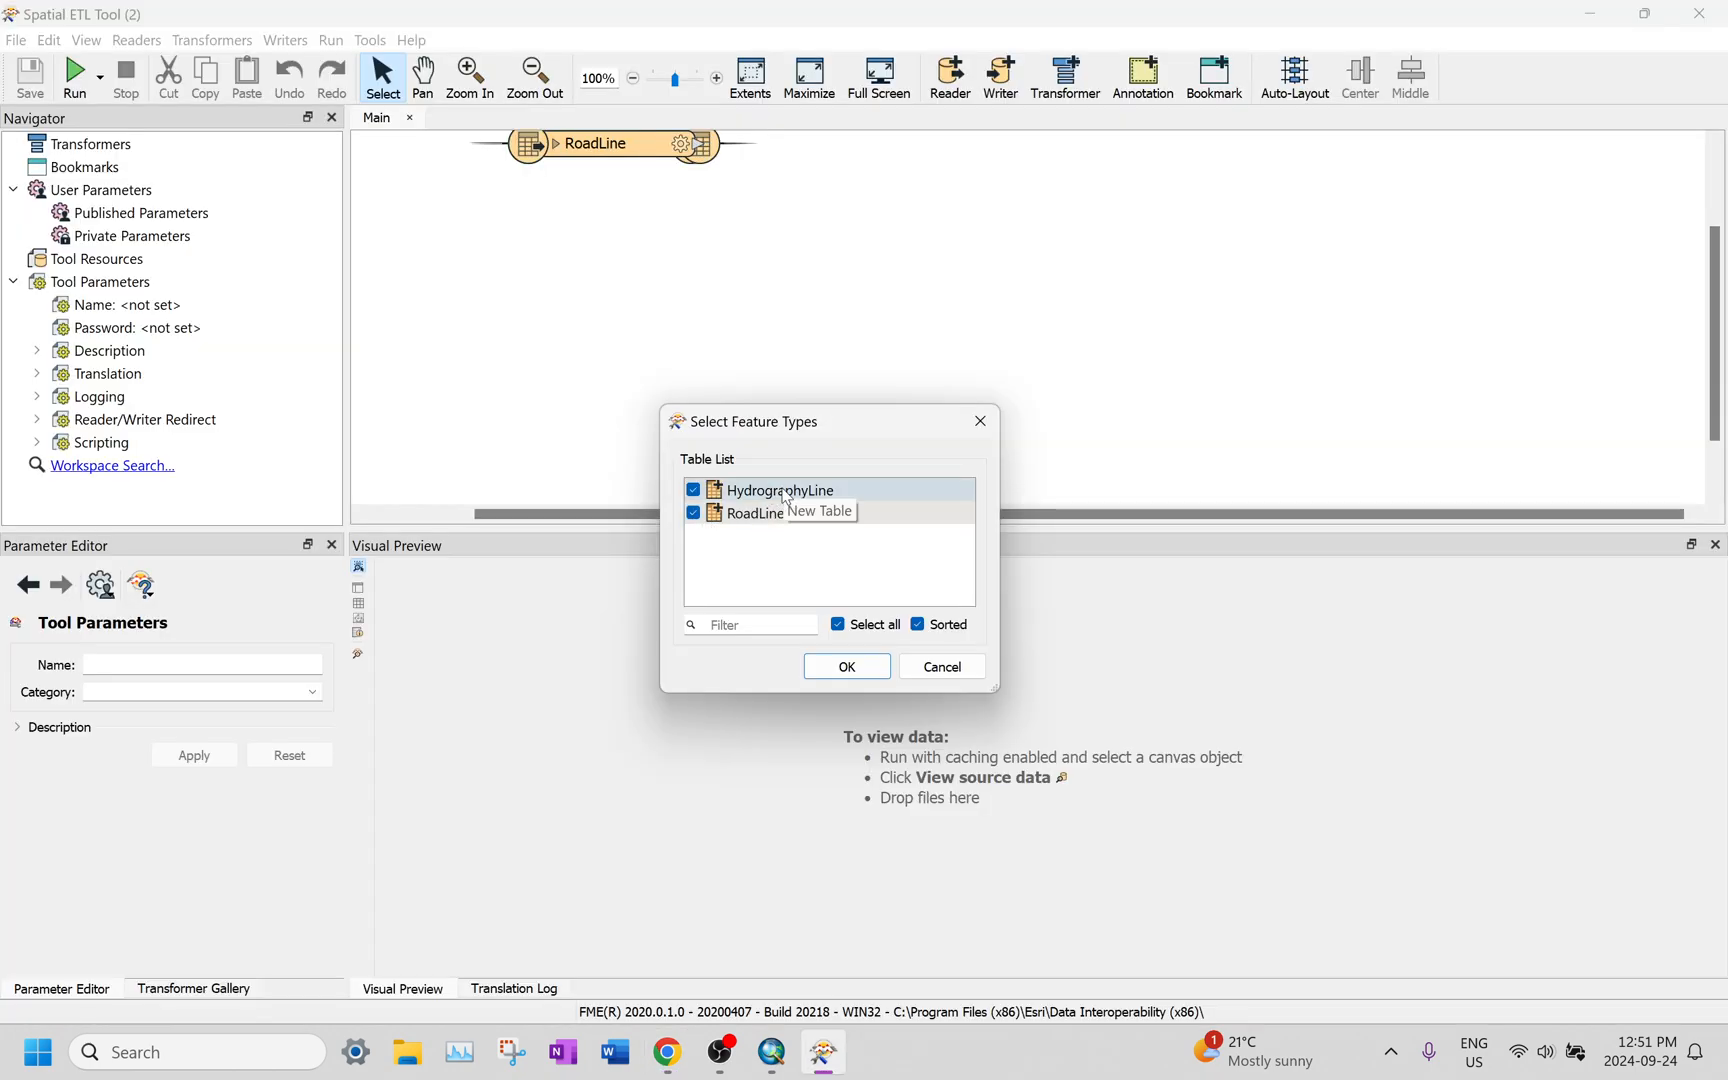
left_click(843, 667)
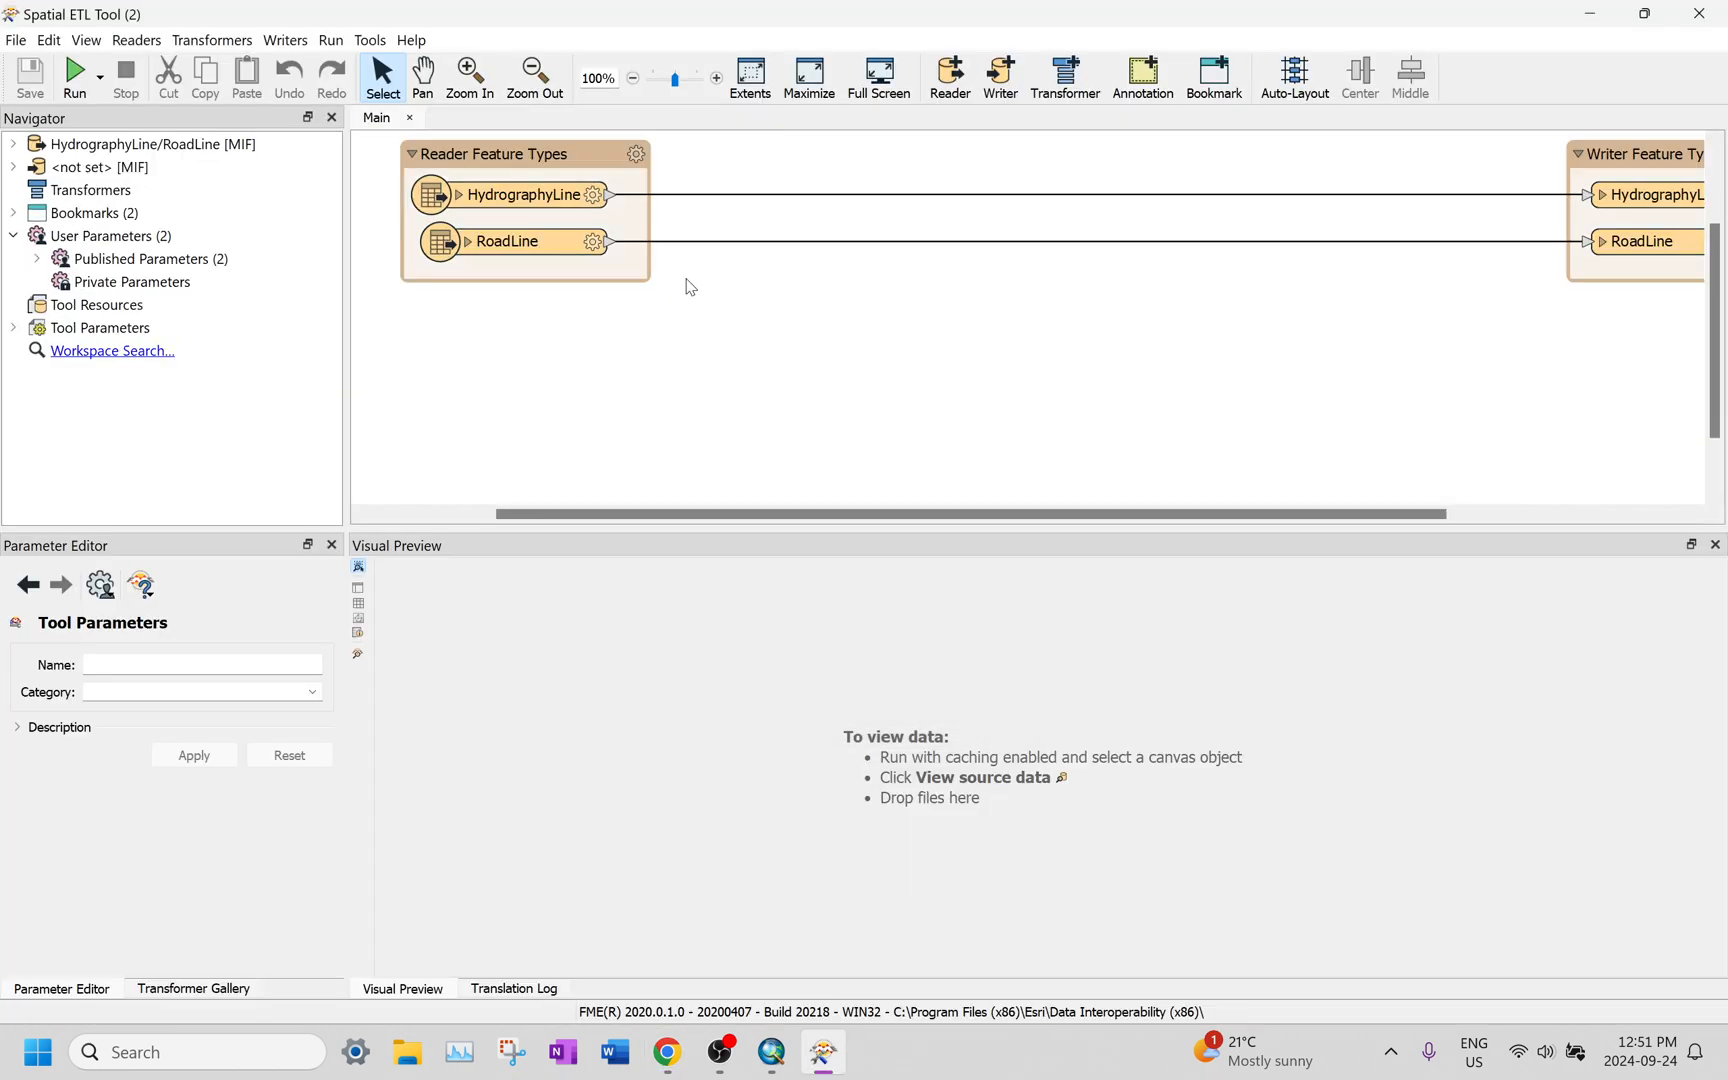
Step: Enlarge the workspace canvas, switch to the course to check the output format required for the exercise, and return to the Spatial ETL tool
scroll(790, 347, "down", 2)
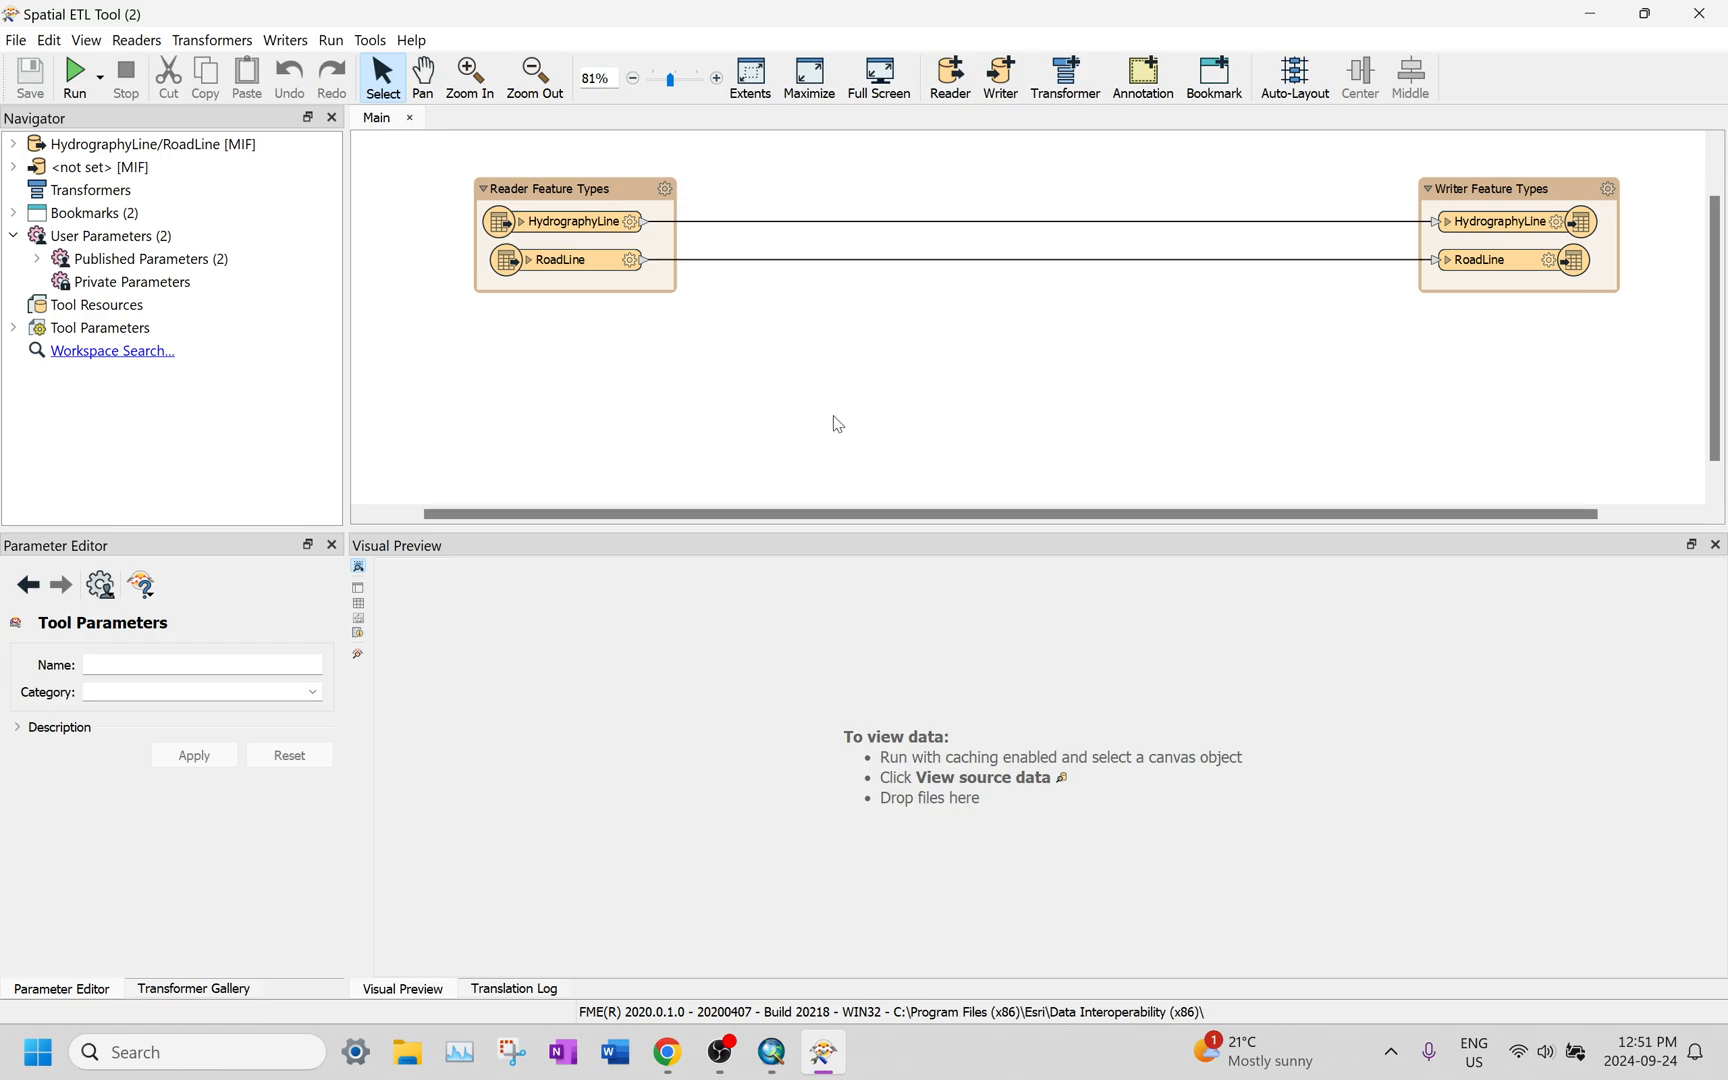
left_click_drag(703, 532, 693, 697)
key("alt+Tab")
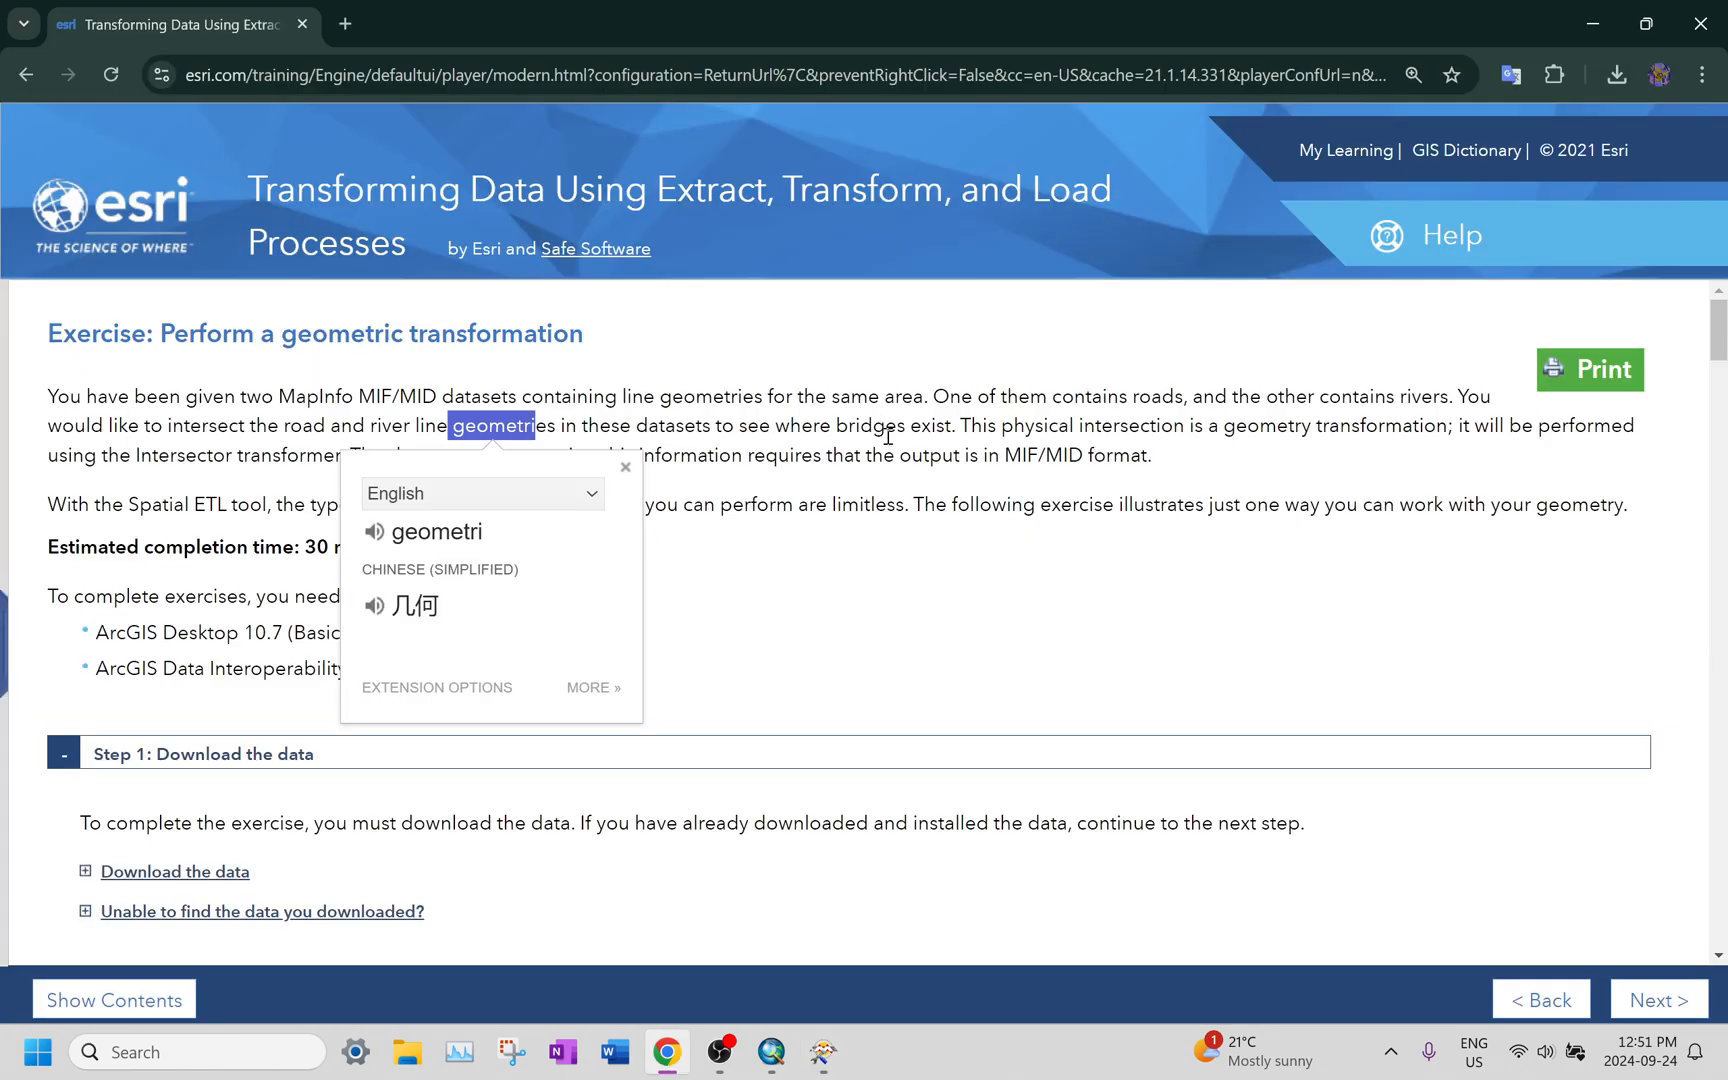
left_click(895, 502)
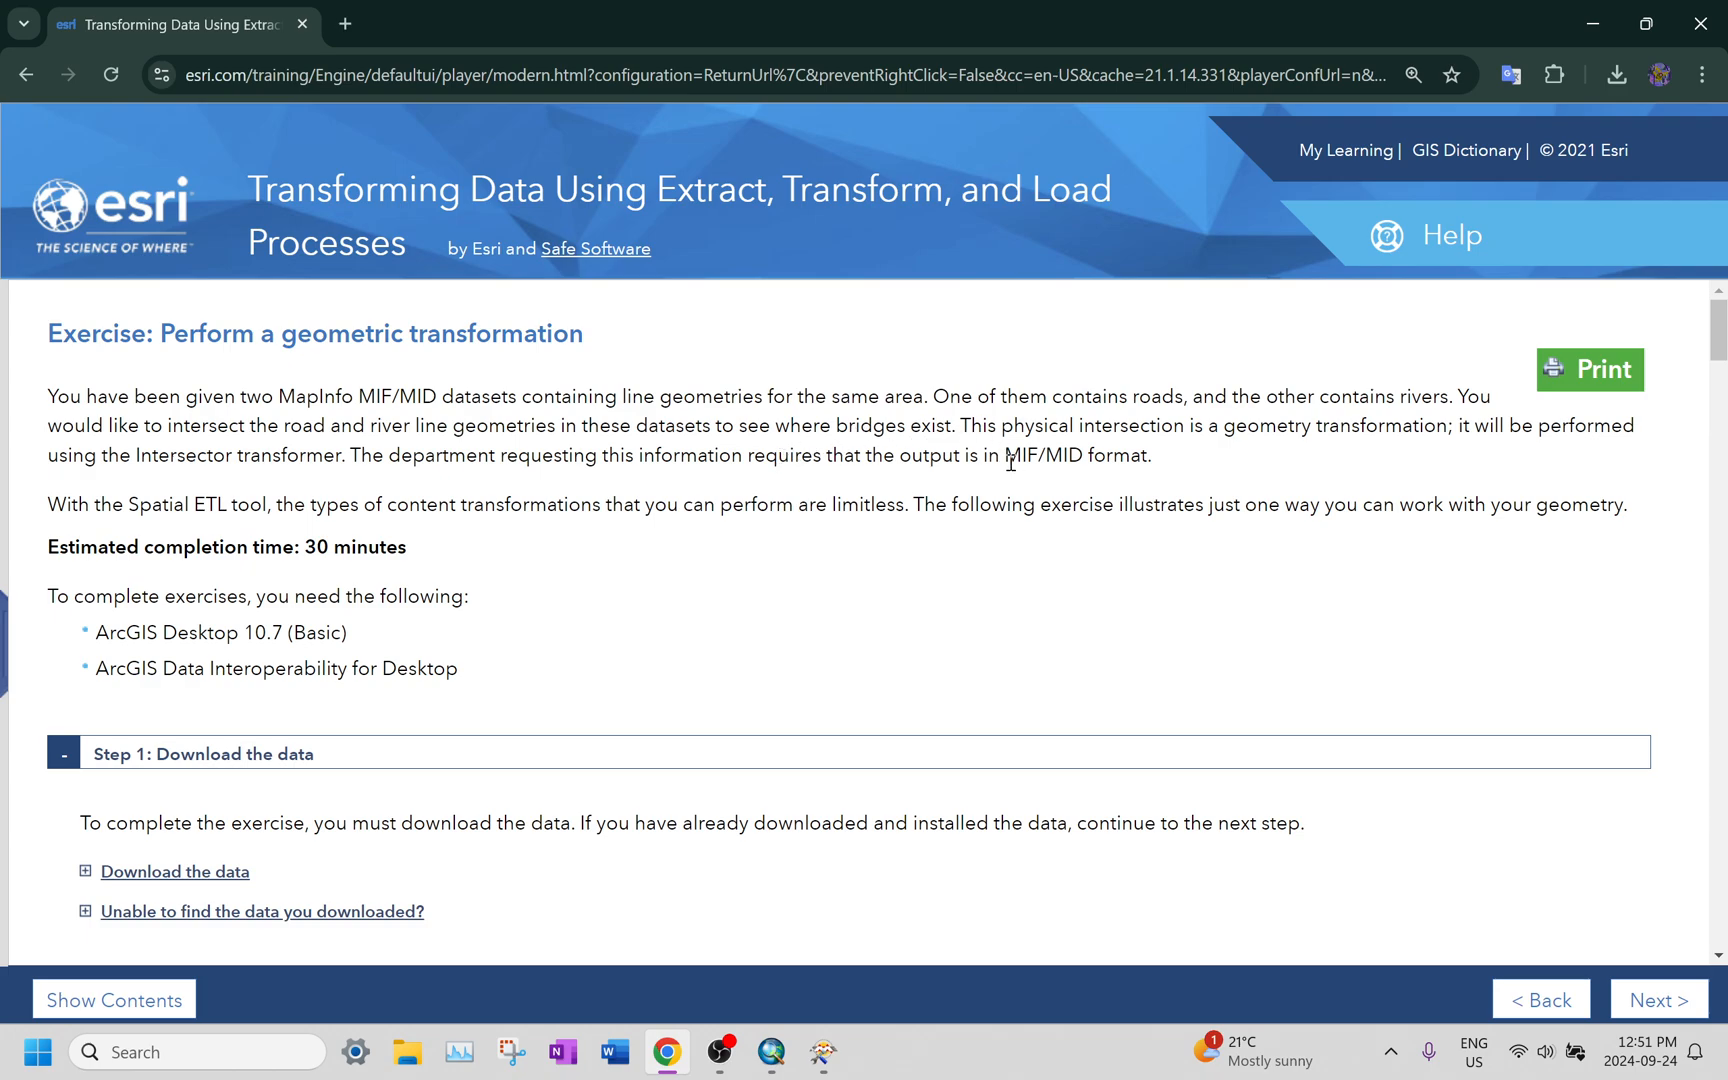
left_click_drag(1006, 456, 1204, 462)
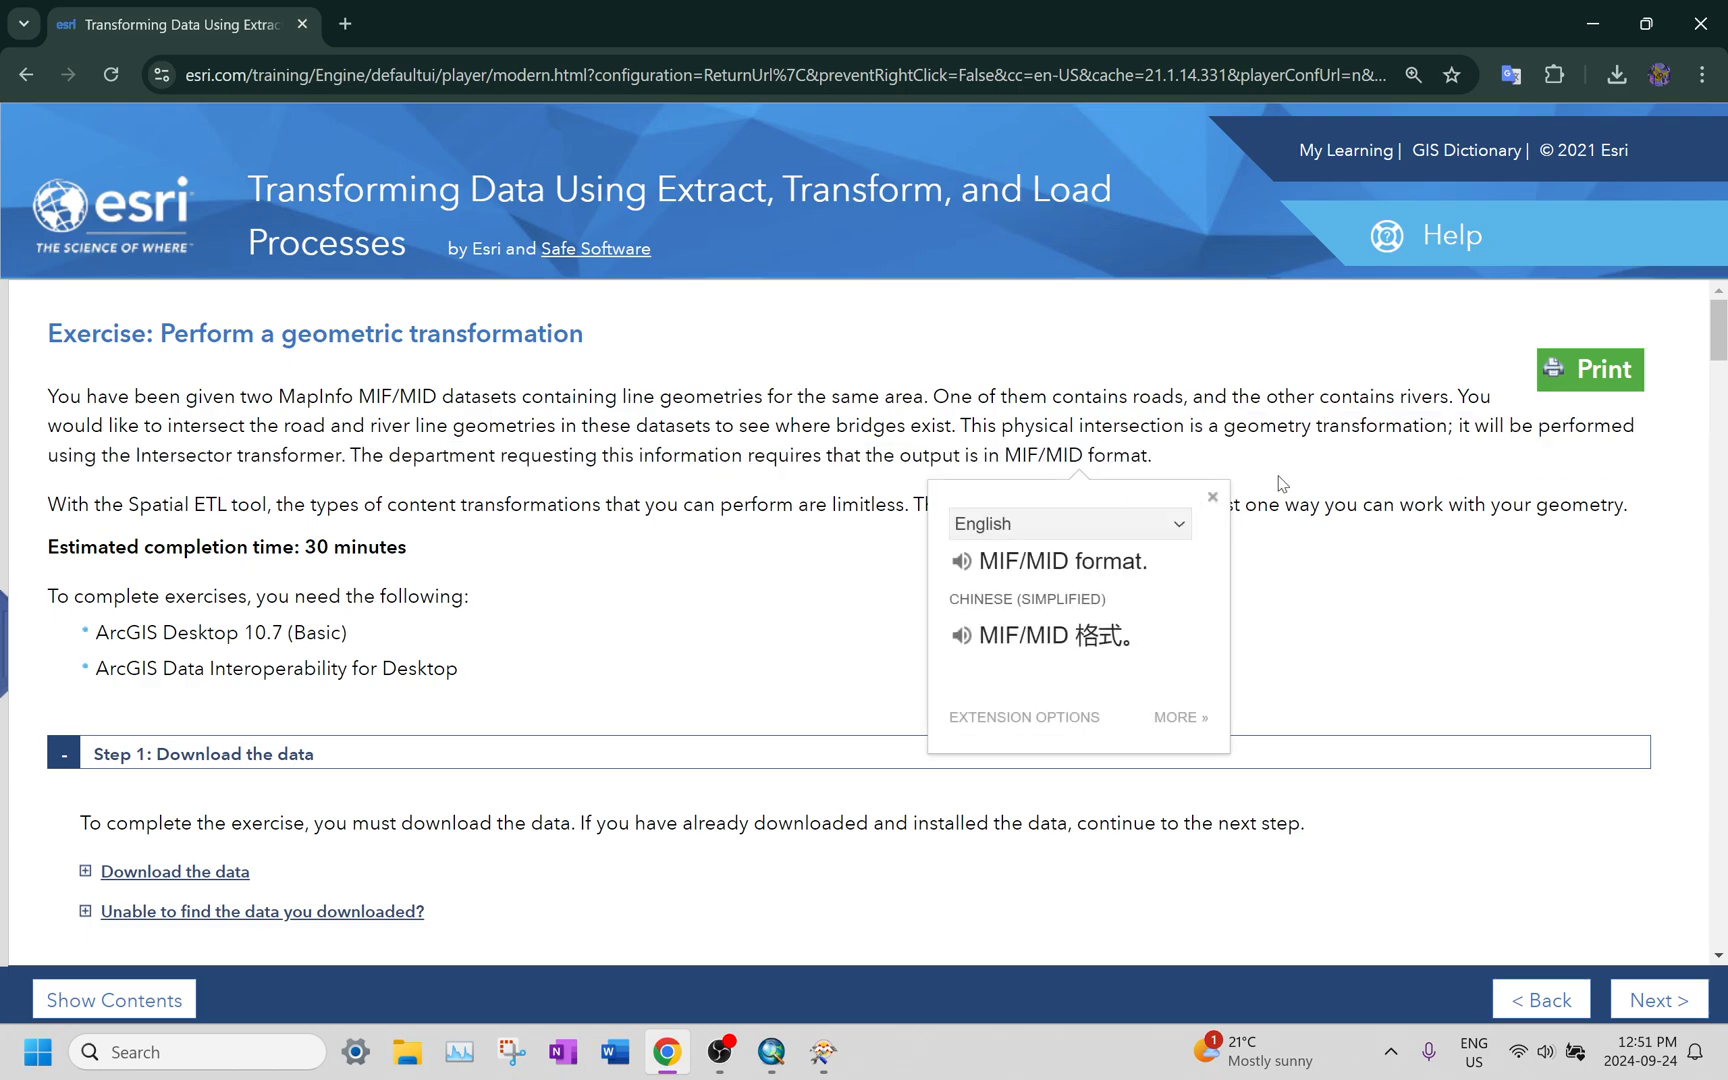
left_click(538, 473)
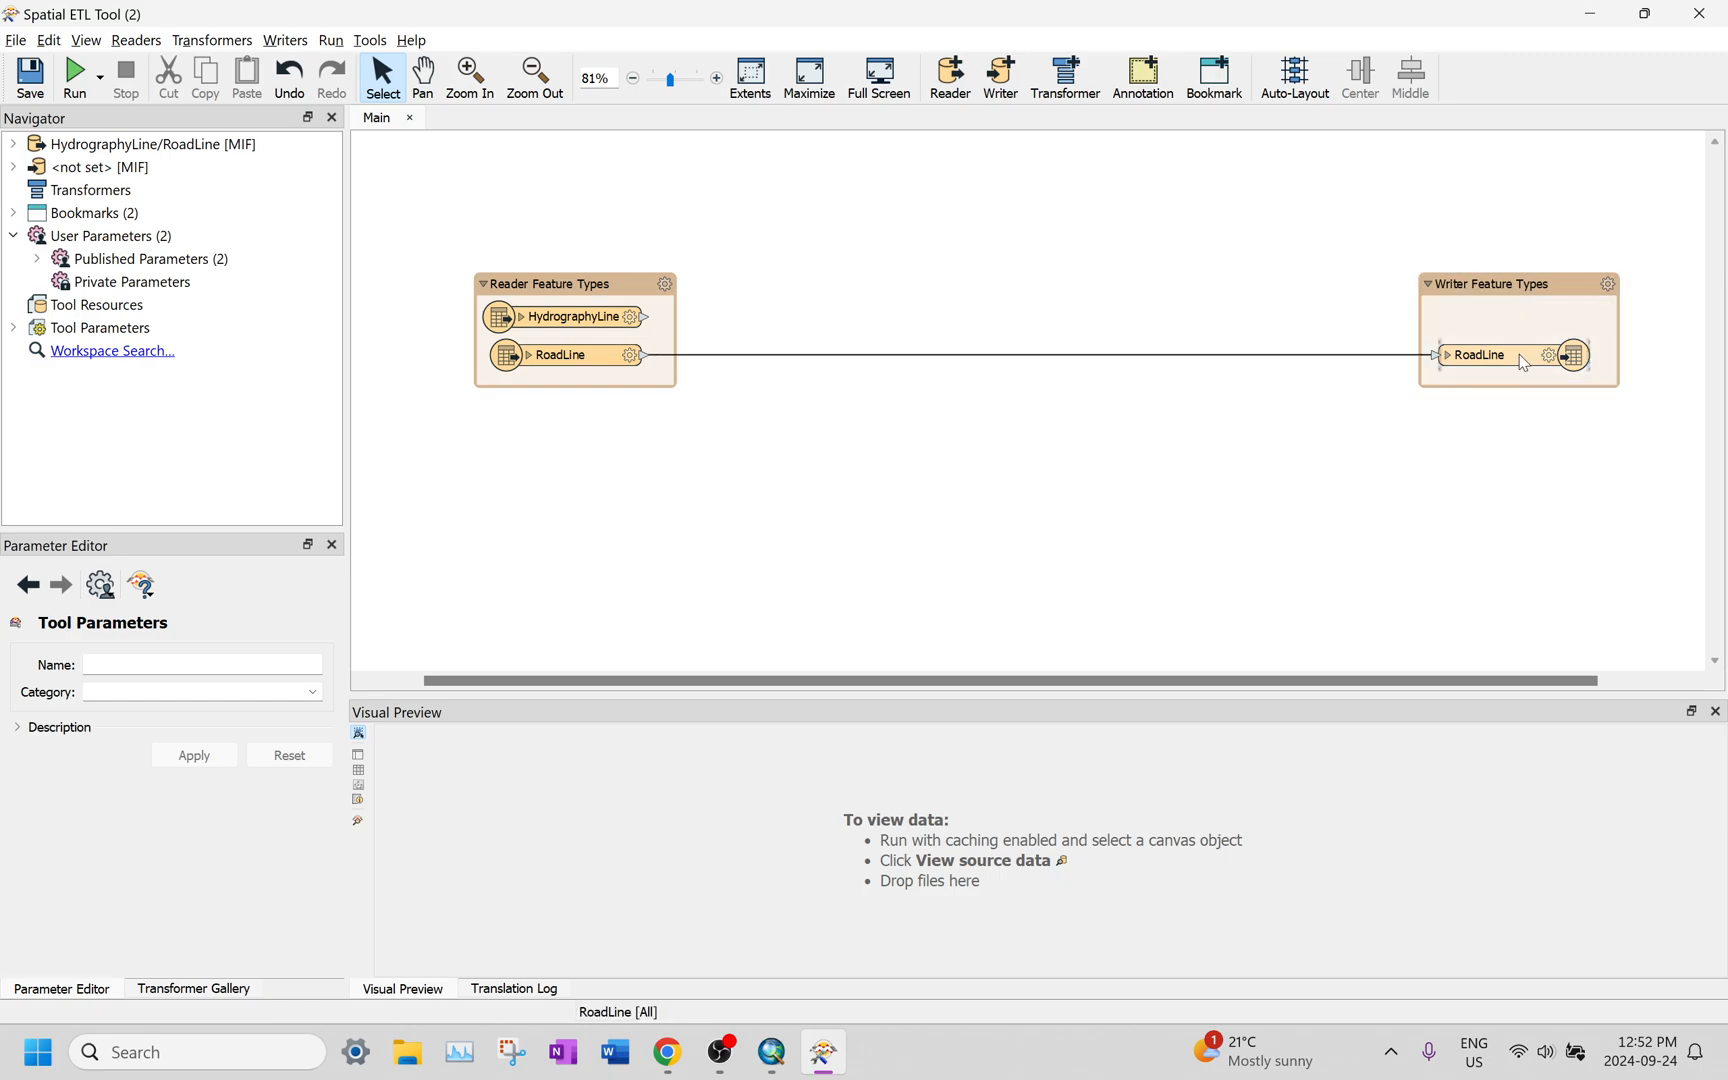
Step: Move the Writer Feature Types group closer to the readers and rename the RoadLine writer feature type to Bridges
left_click_drag(1470, 284, 975, 288)
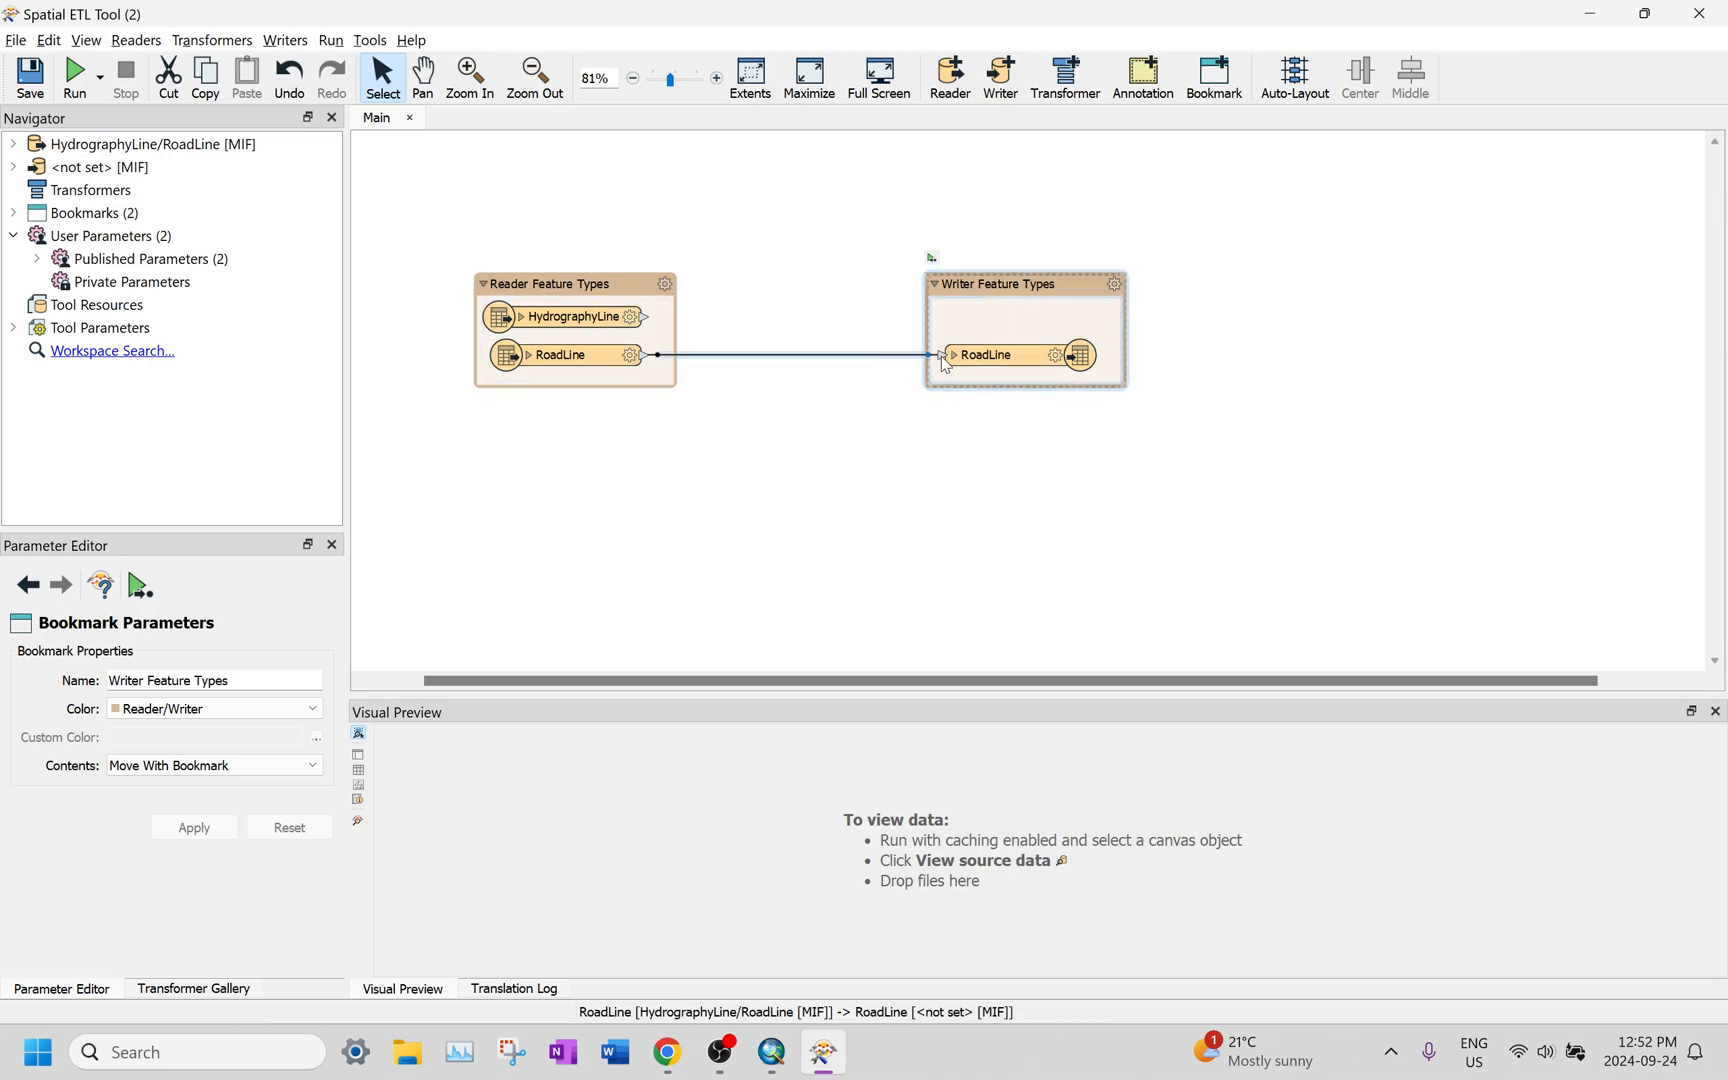
right_click(1002, 357)
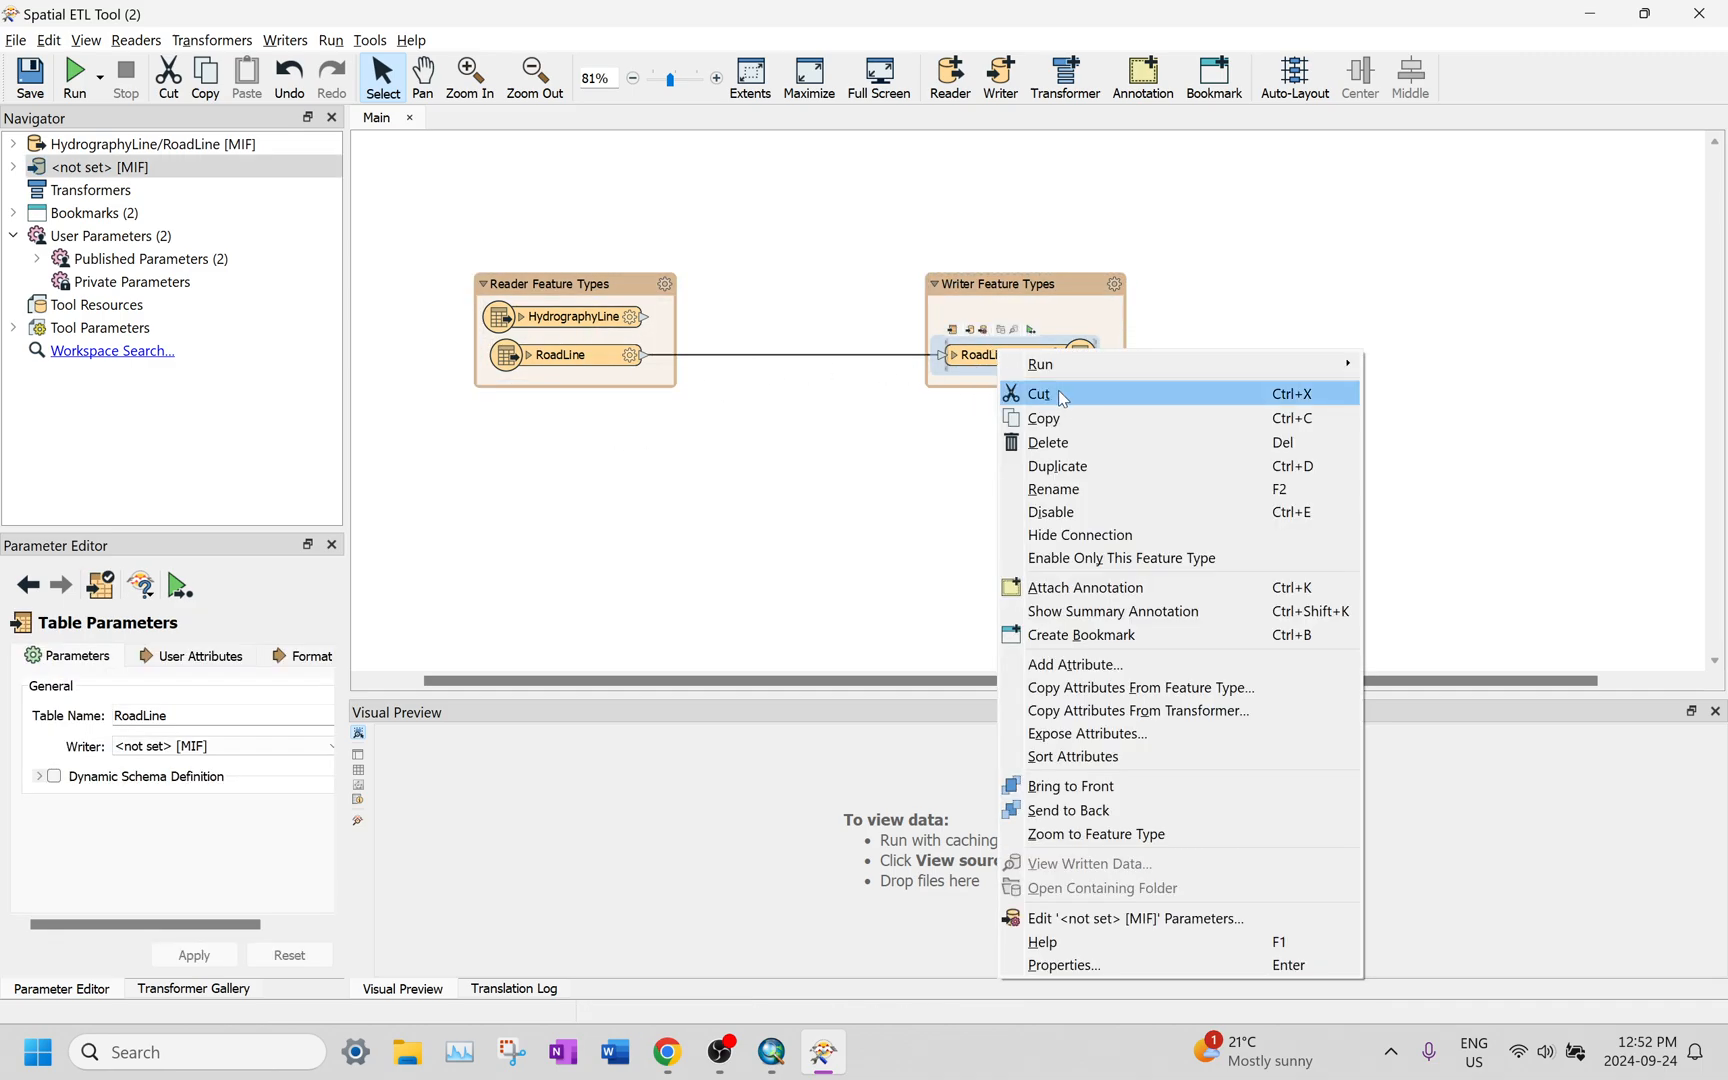
left_click(1097, 485)
type("Bridges")
left_click(1091, 476)
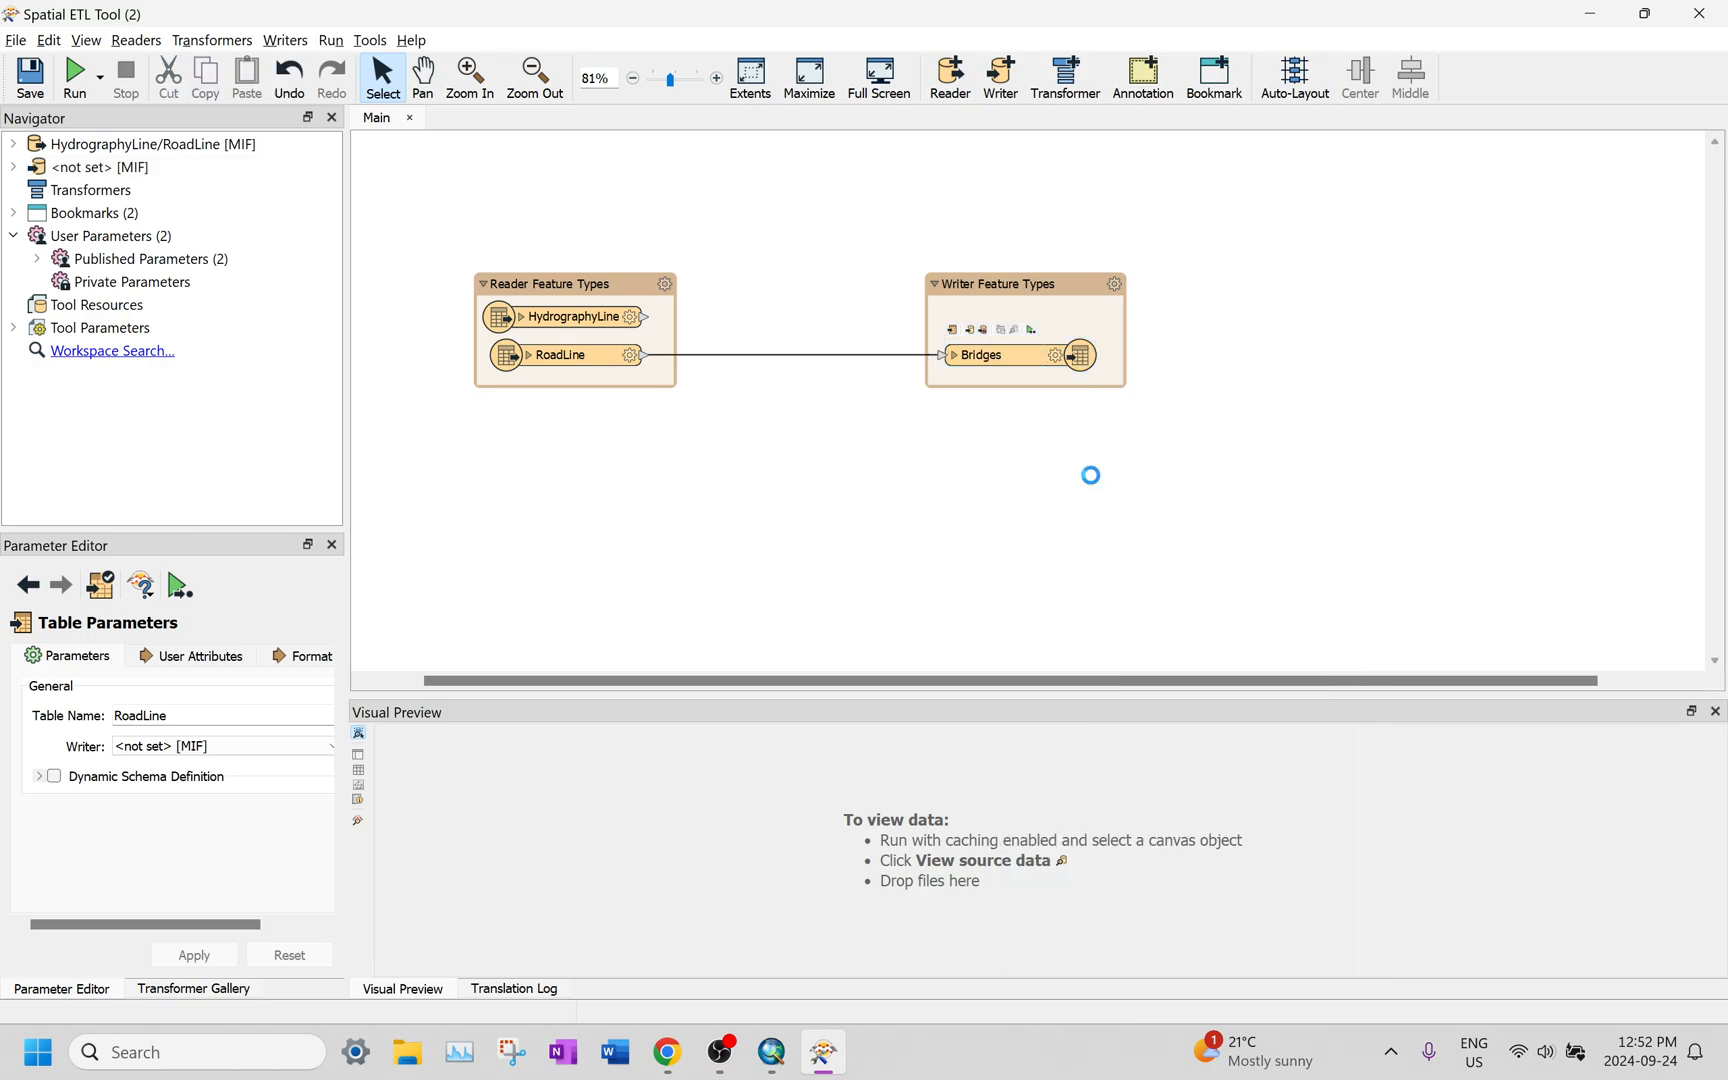
Step: Check the course's instructions for the writer feature types and Intersector, and add an Intersector transformer to the canvas
key("alt+Tab")
left_click(802, 605)
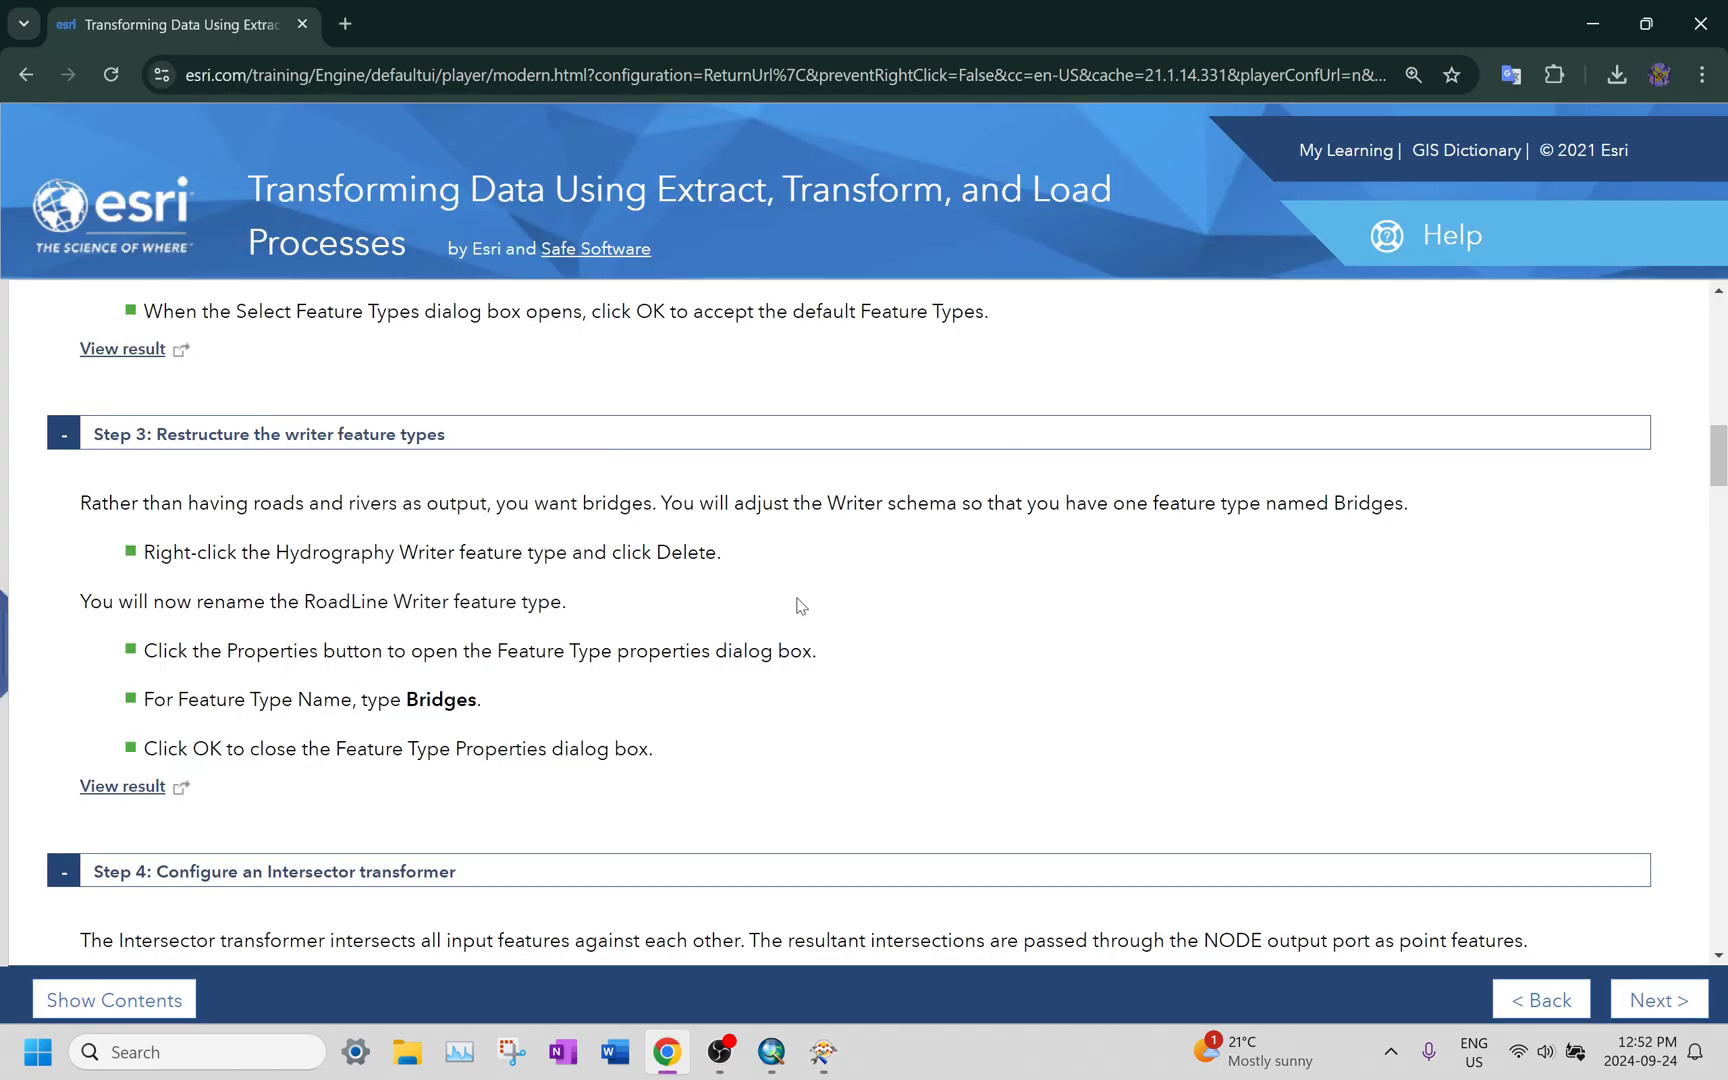
key("alt+Tab")
left_click(212, 42)
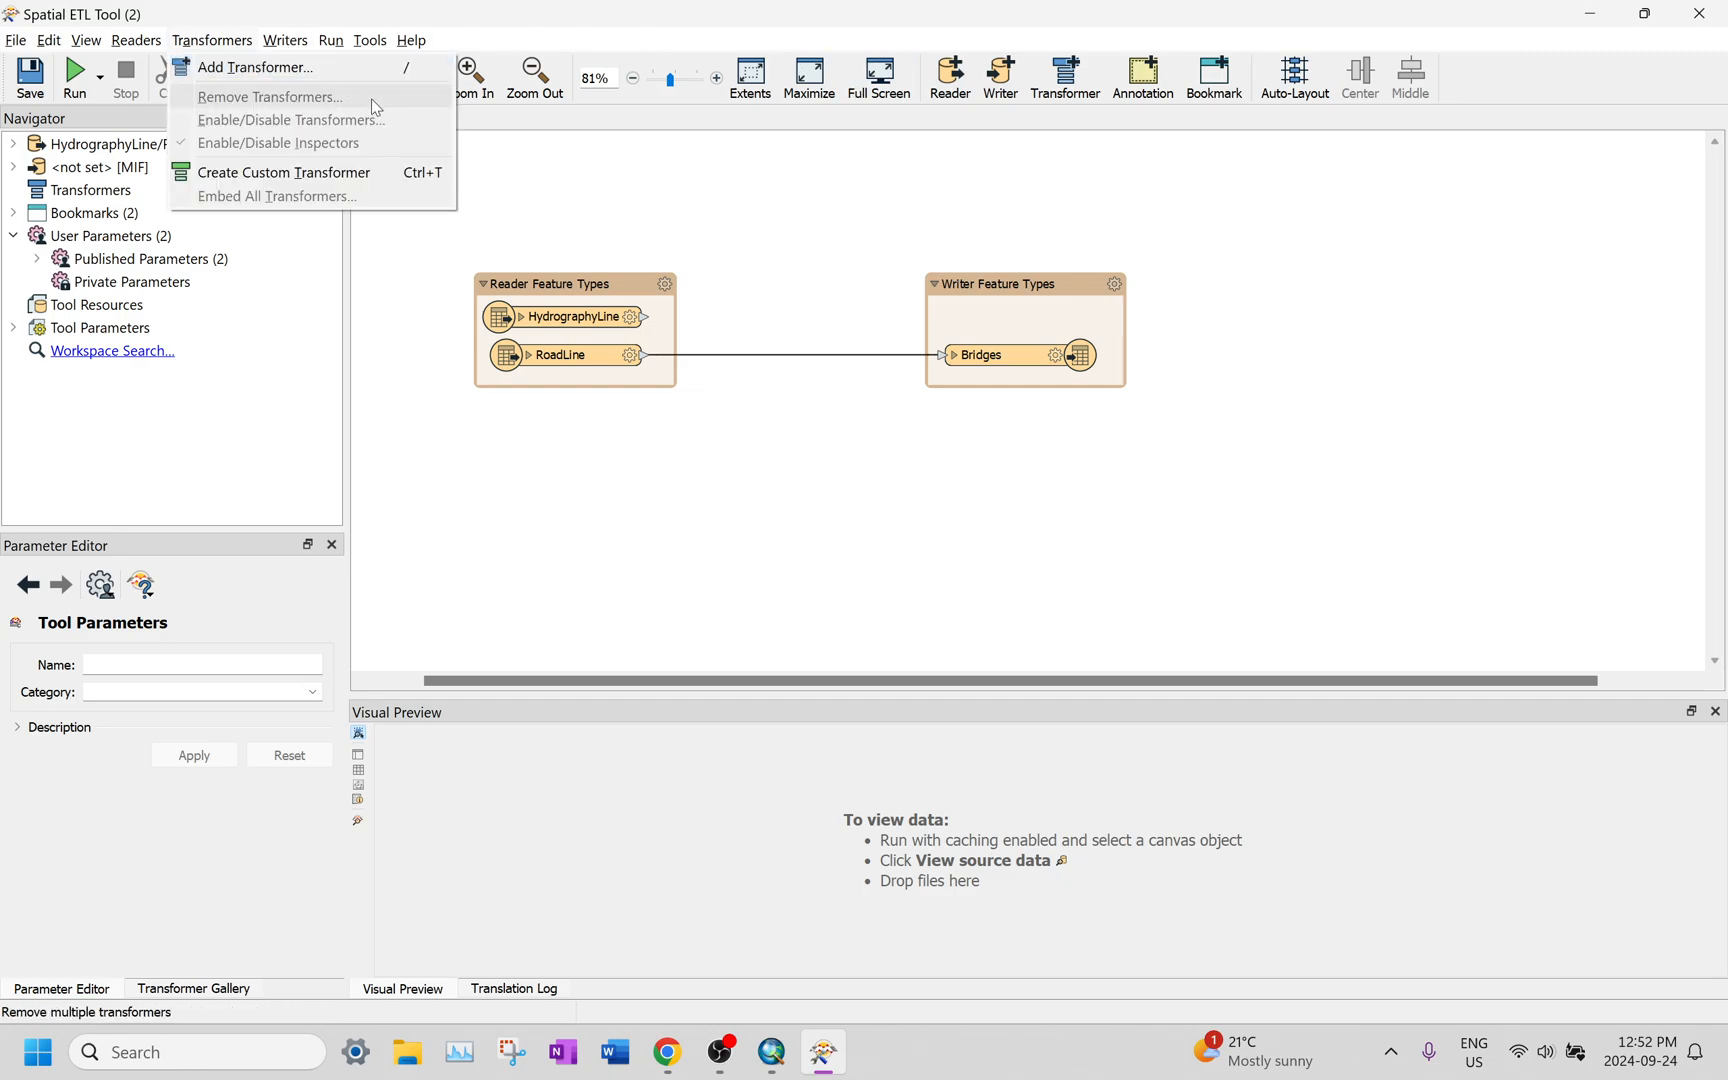
left_click(312, 68)
type("Intersector")
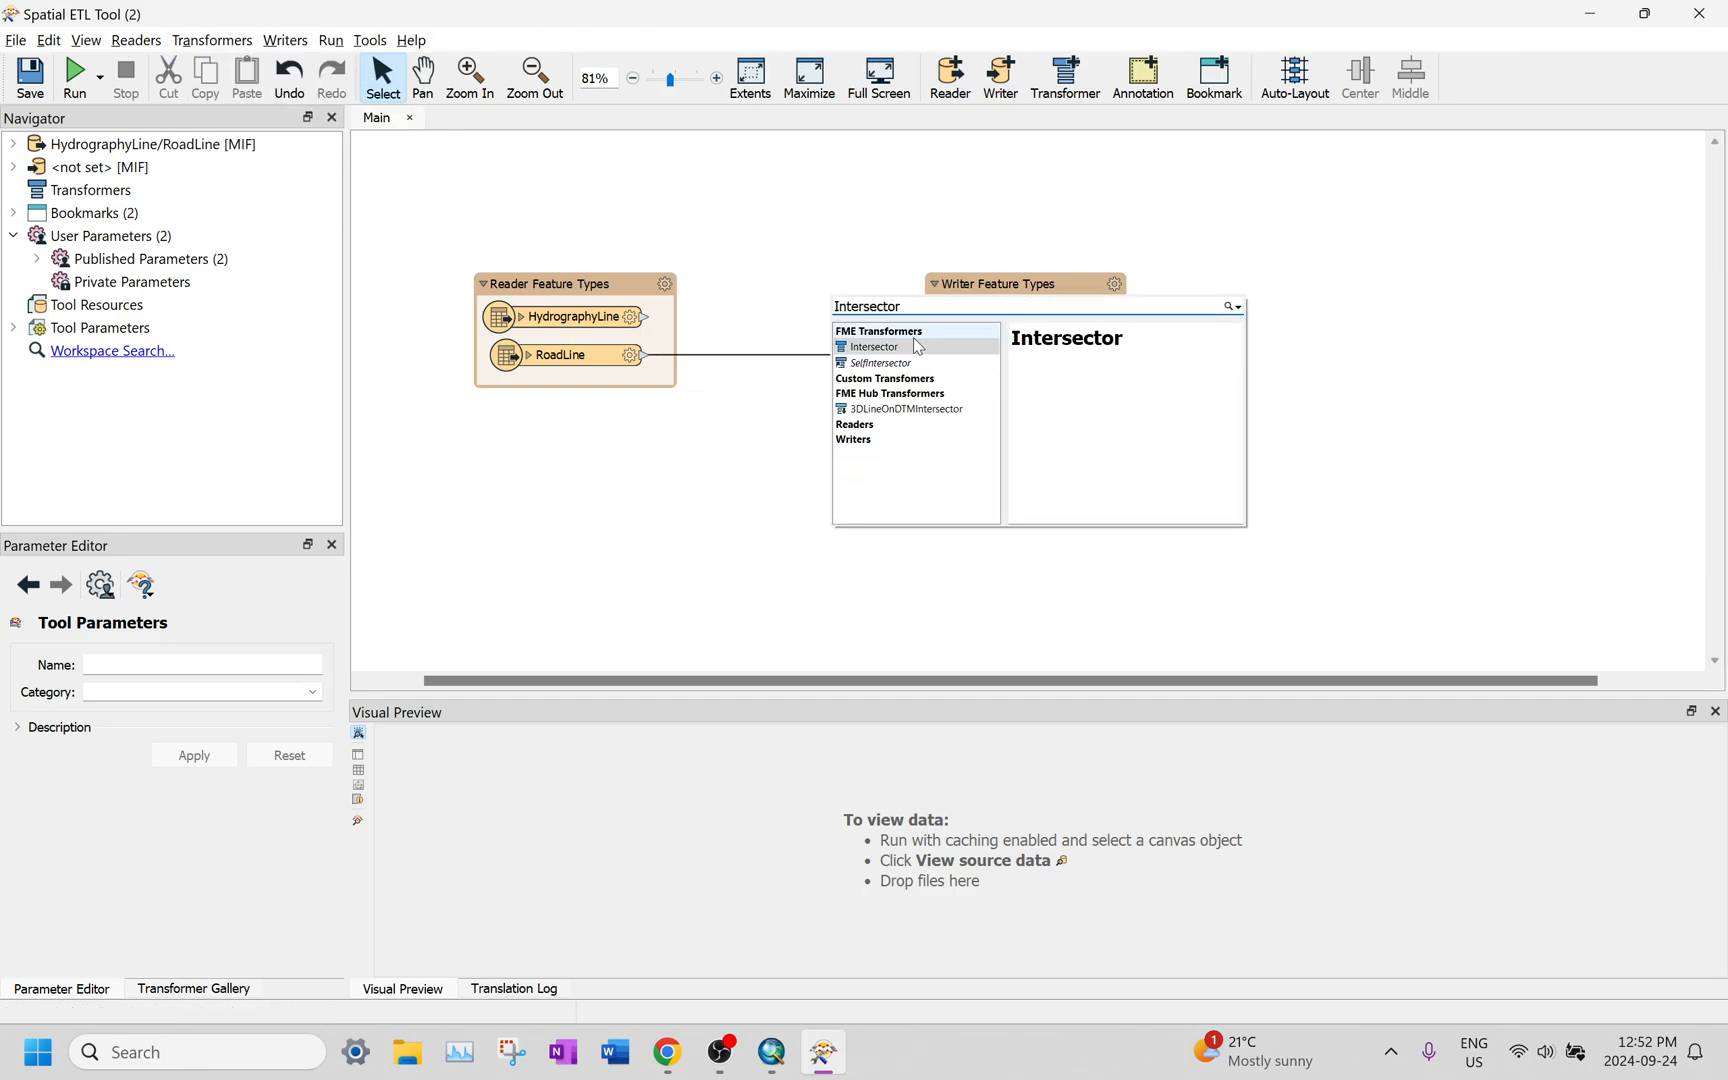
left_click(938, 350)
double_click(938, 350)
left_click_drag(938, 350, 765, 207)
key("alt+Tab")
key("alt+Tab")
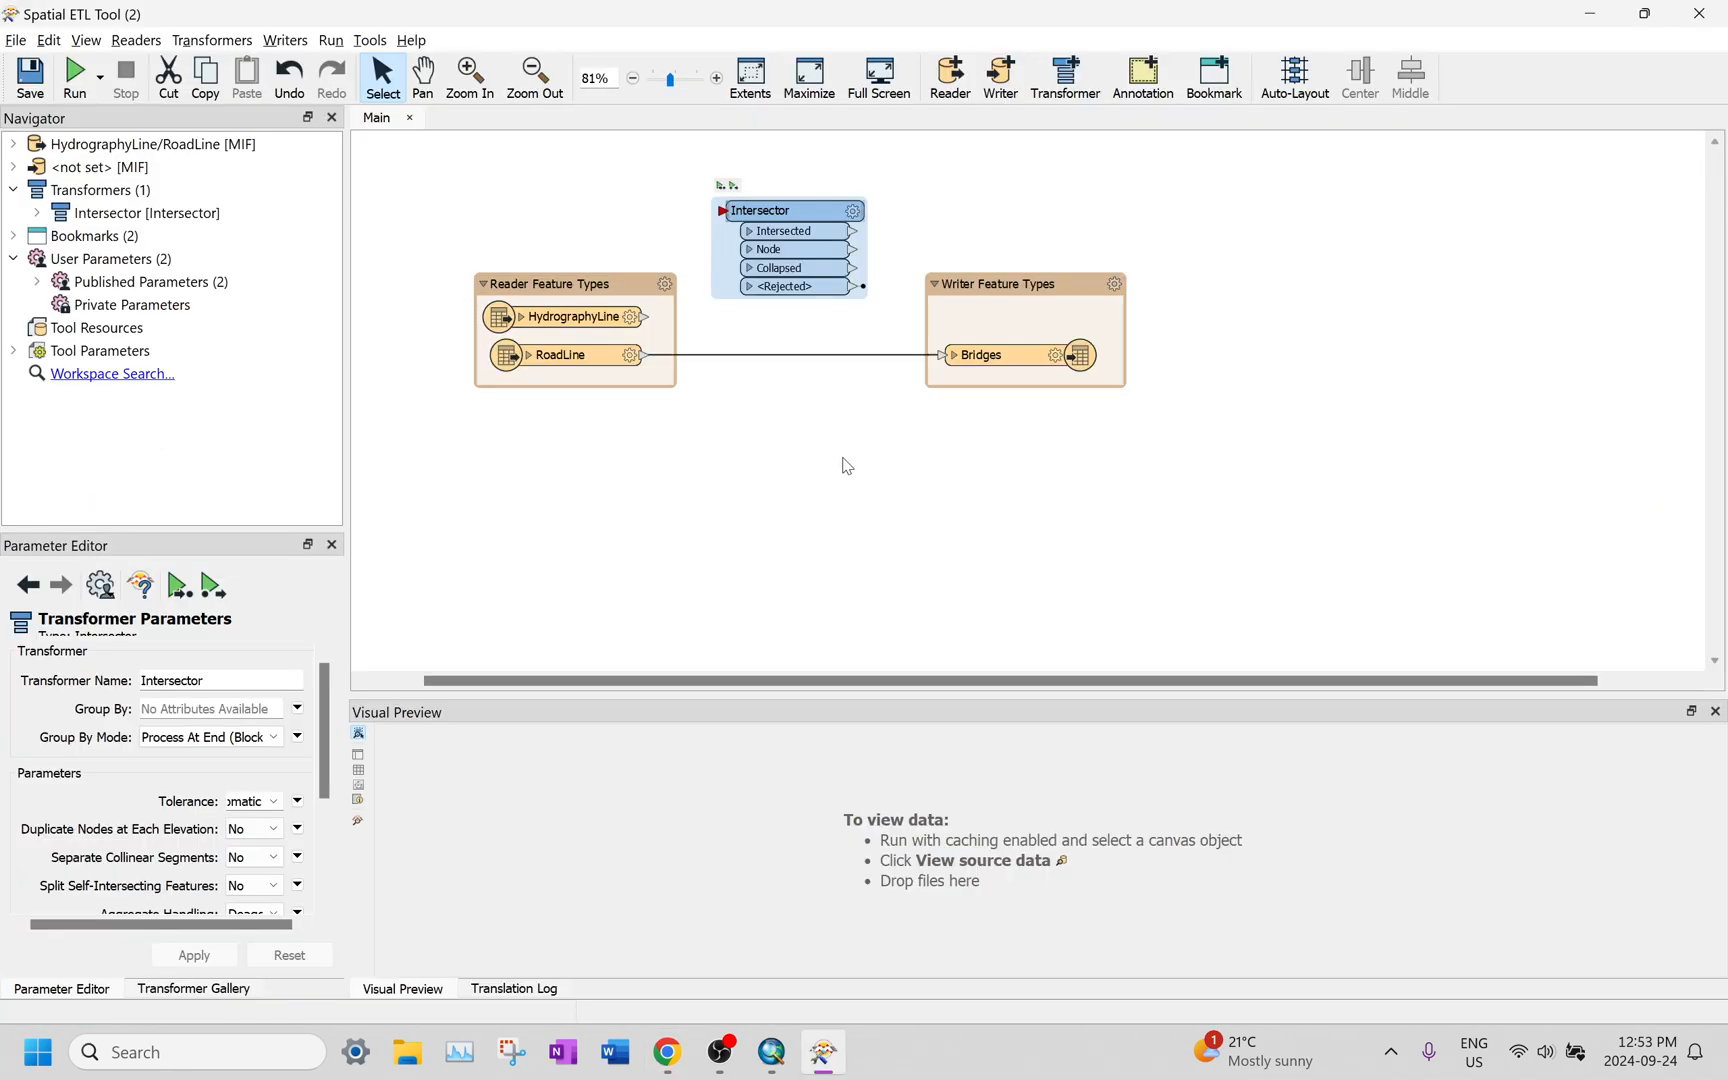
Step: Position the Intersector between the reader and writer groups, connect RoadLine and HydrographyLine to its input, and link its Node output to Bridges
left_click(1050, 285)
left_click_drag(1050, 285, 1234, 285)
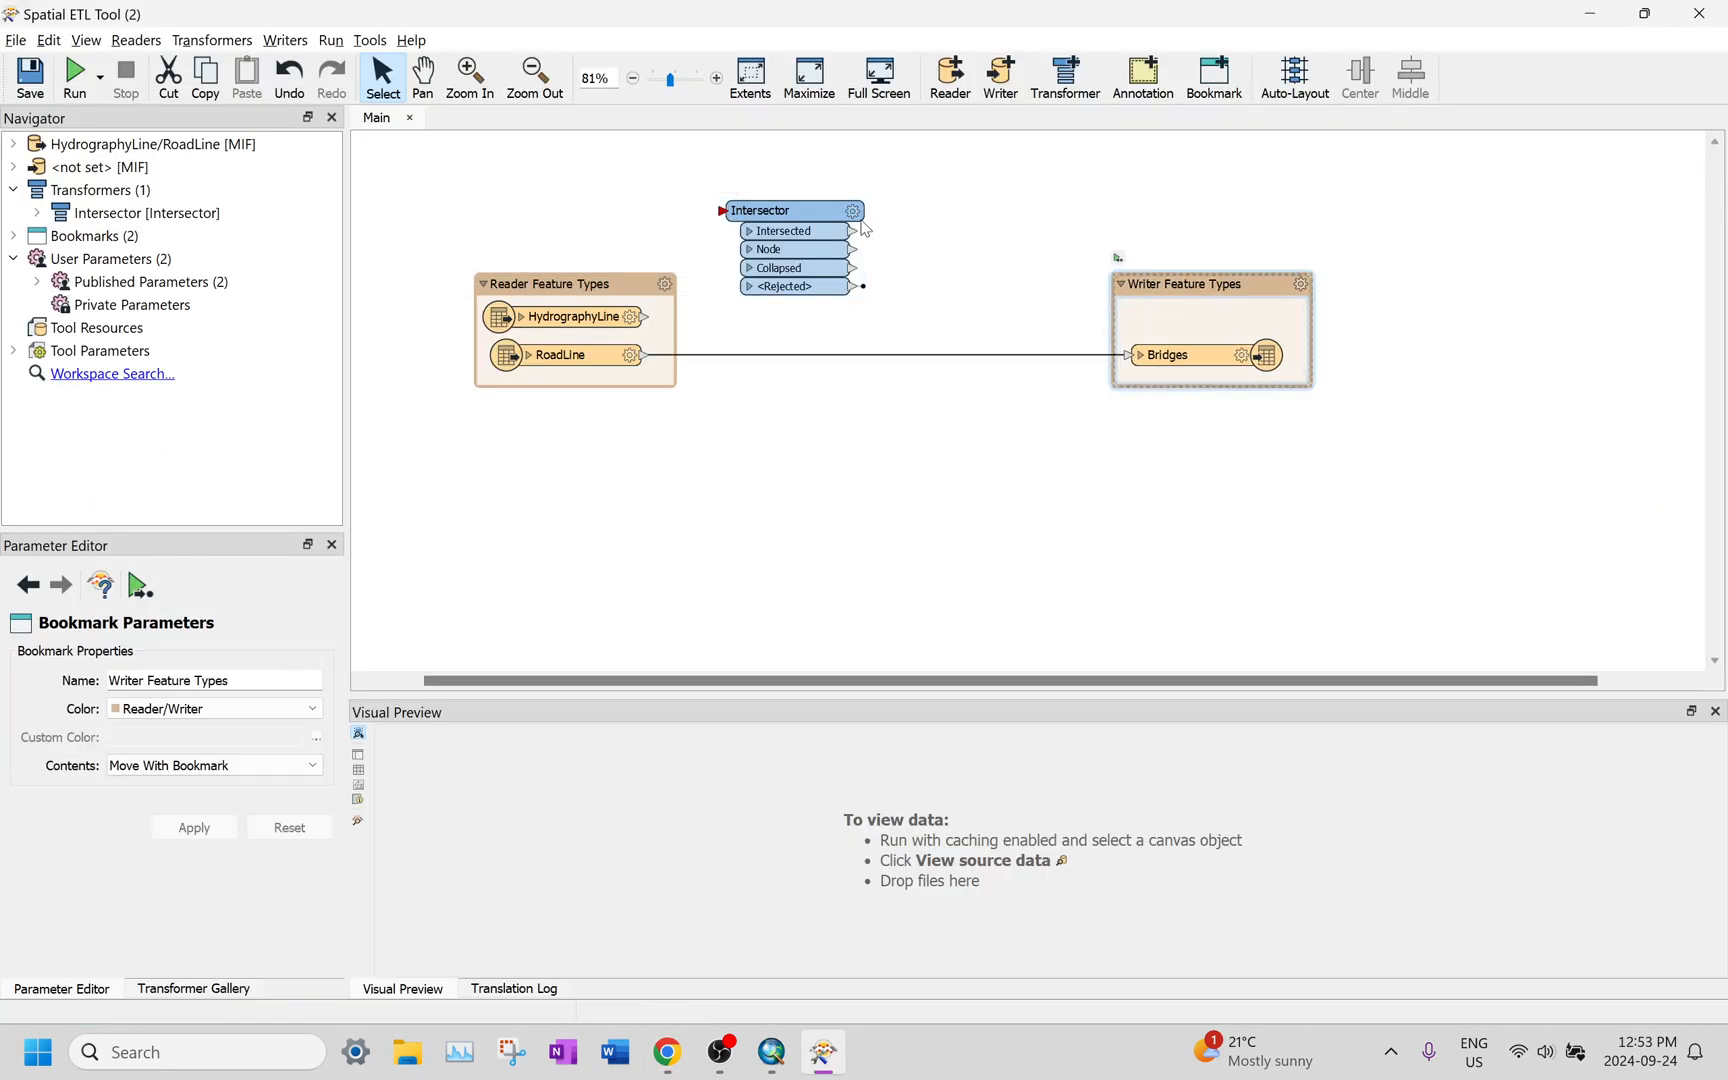
left_click_drag(796, 209, 823, 397)
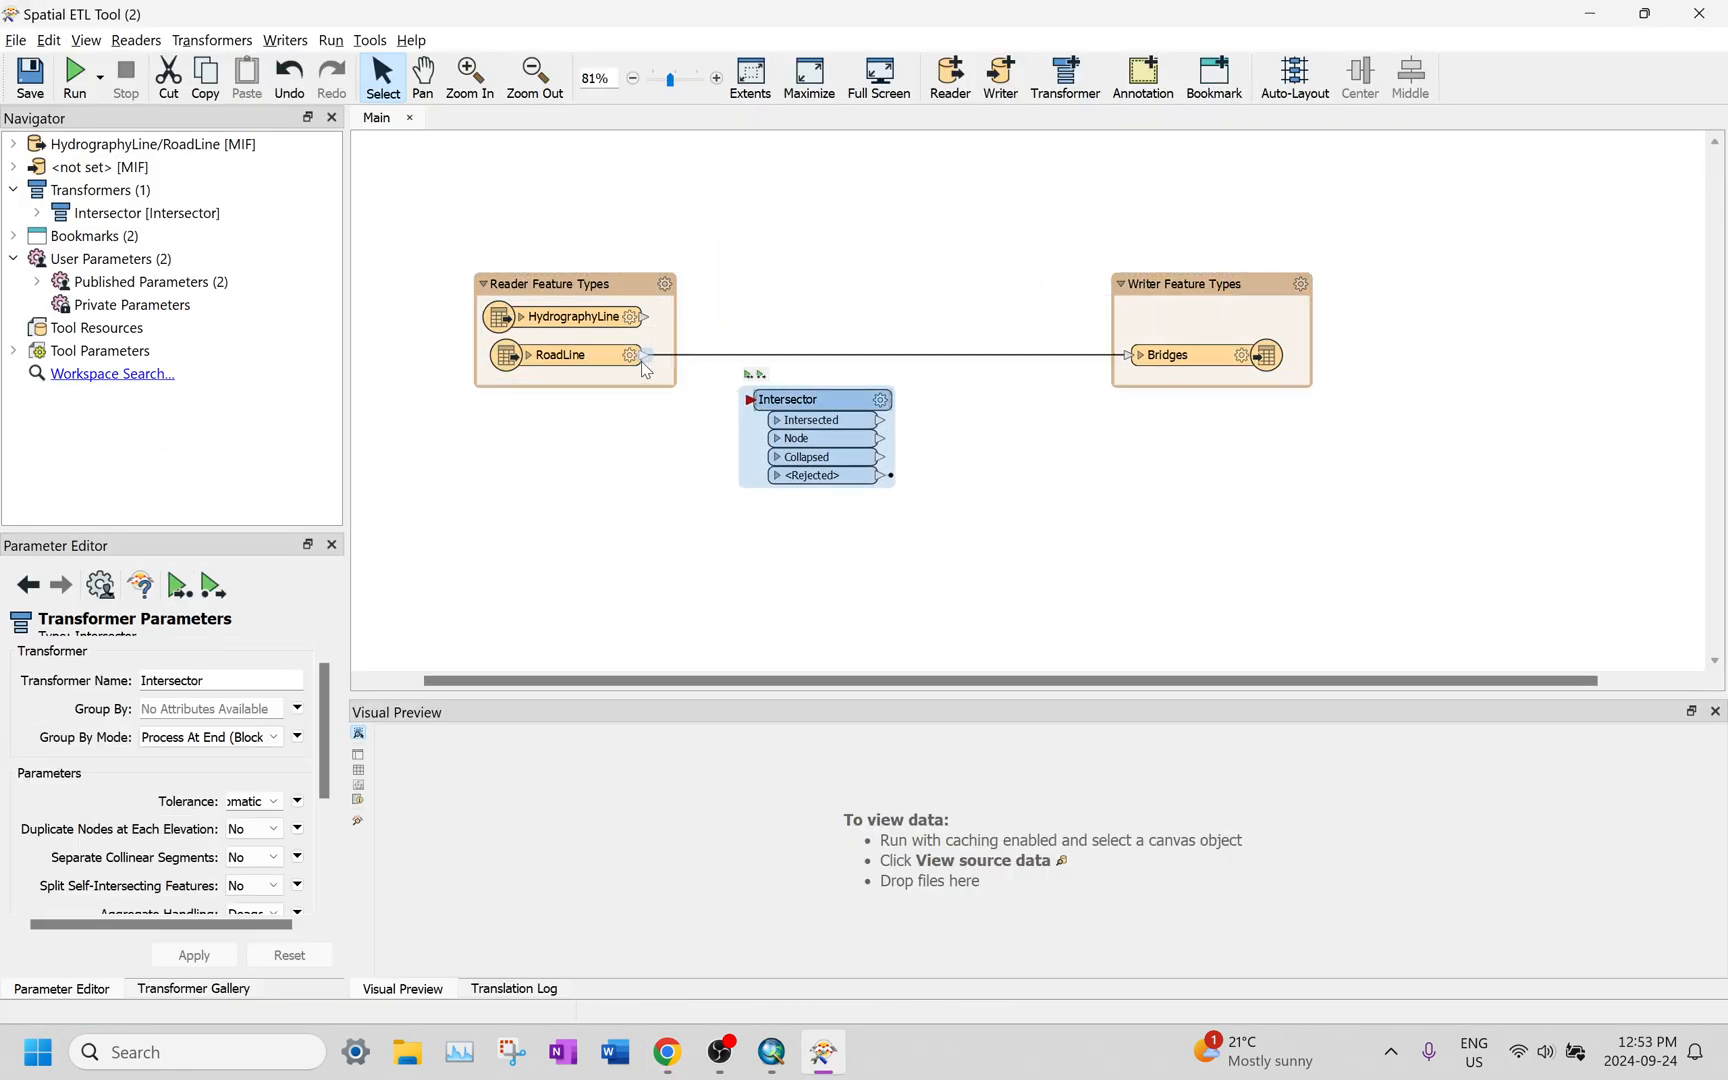
left_click_drag(645, 357, 749, 399)
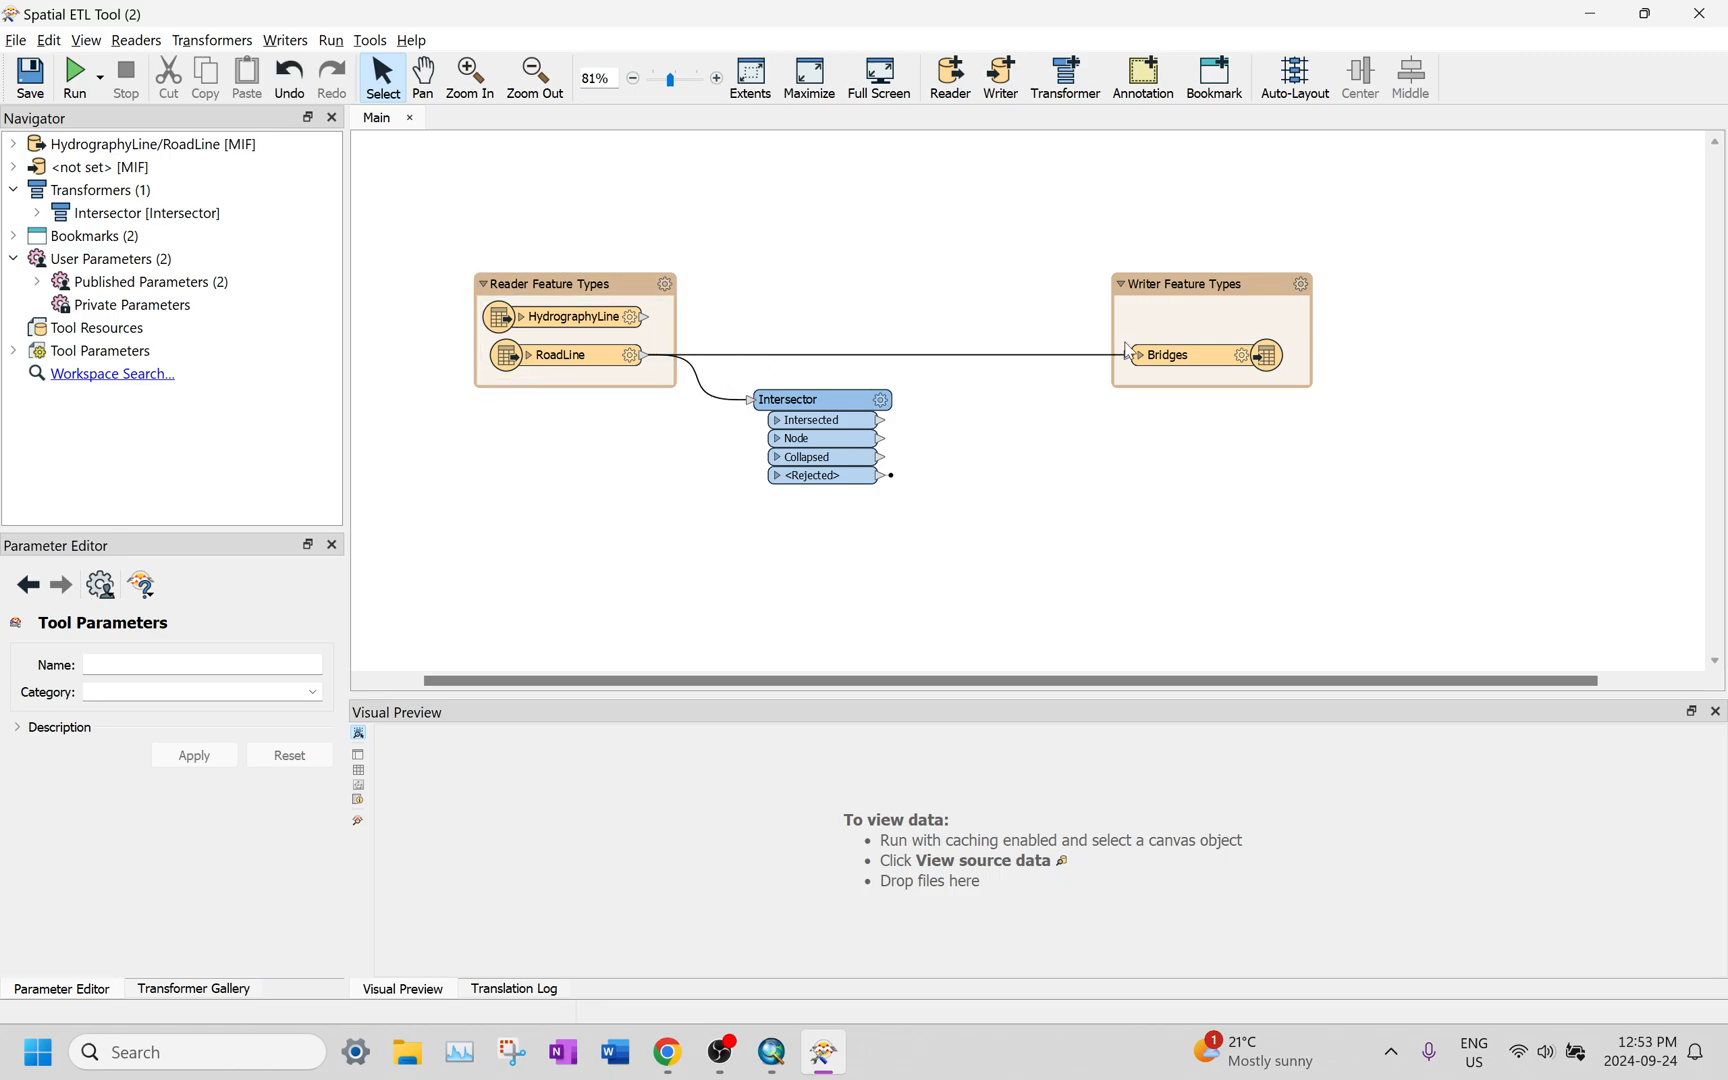
left_click_drag(1130, 356, 752, 399)
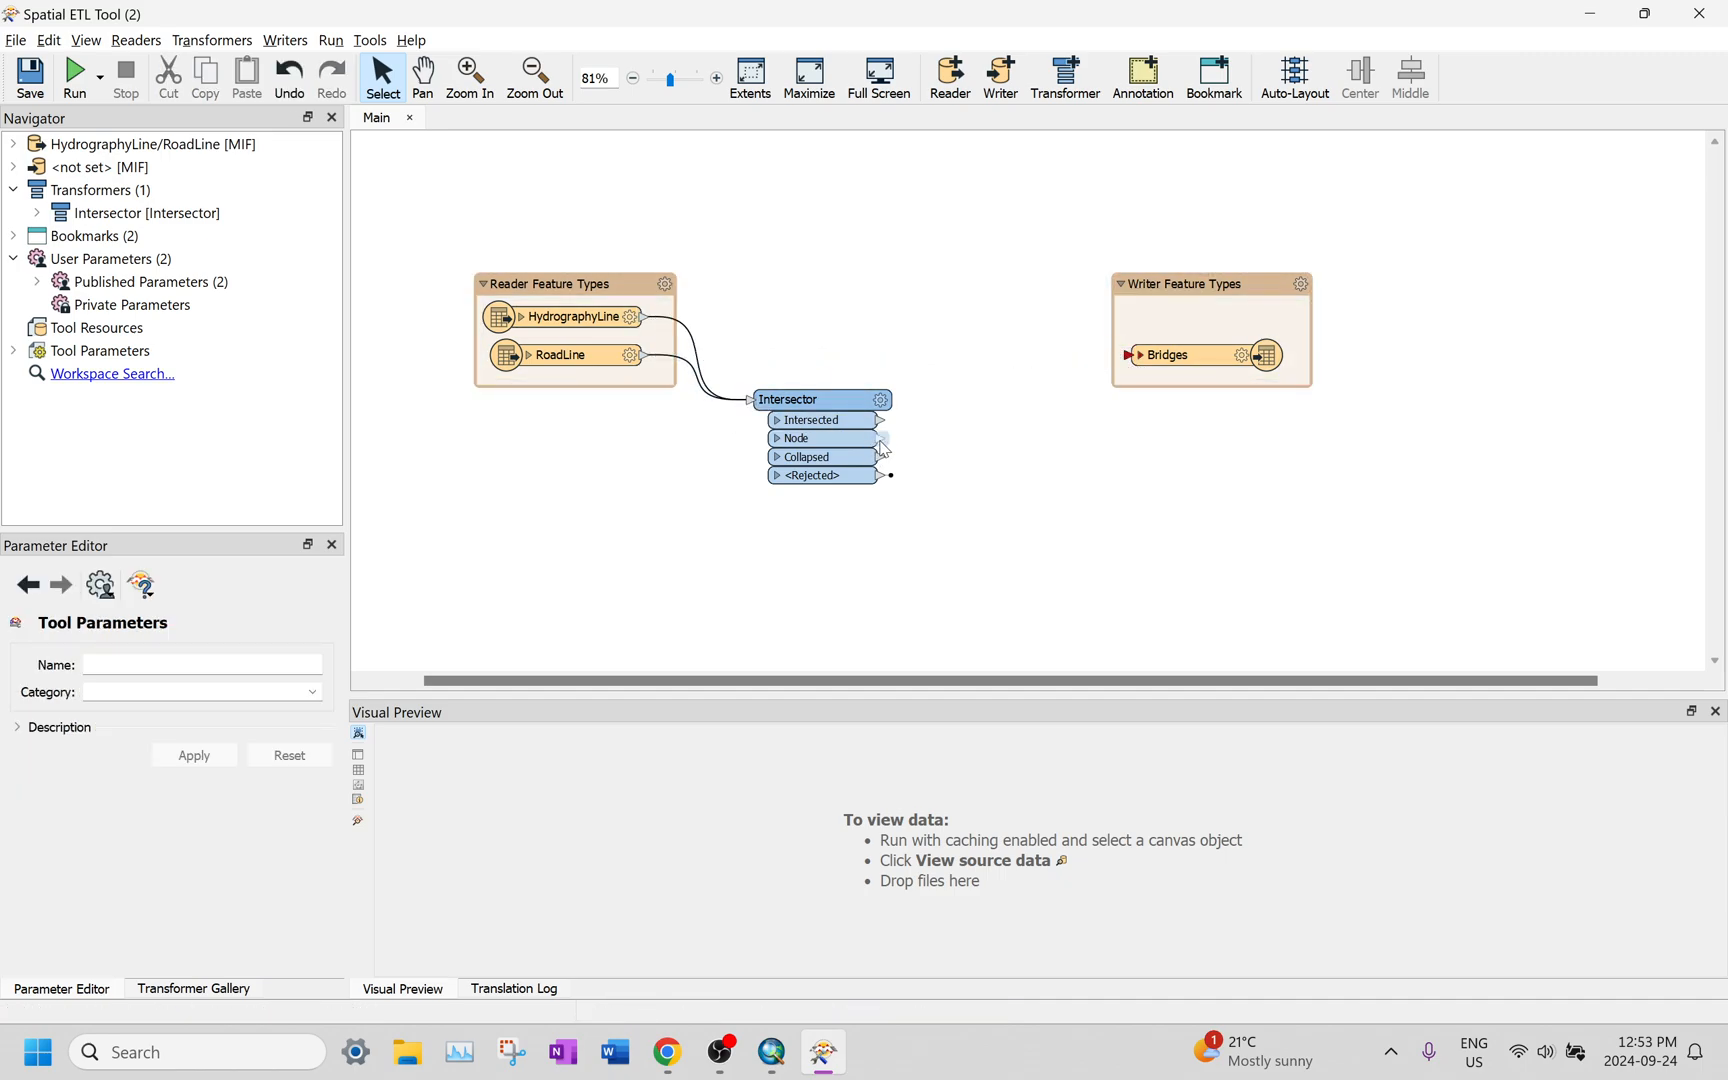
left_click_drag(880, 438, 1127, 369)
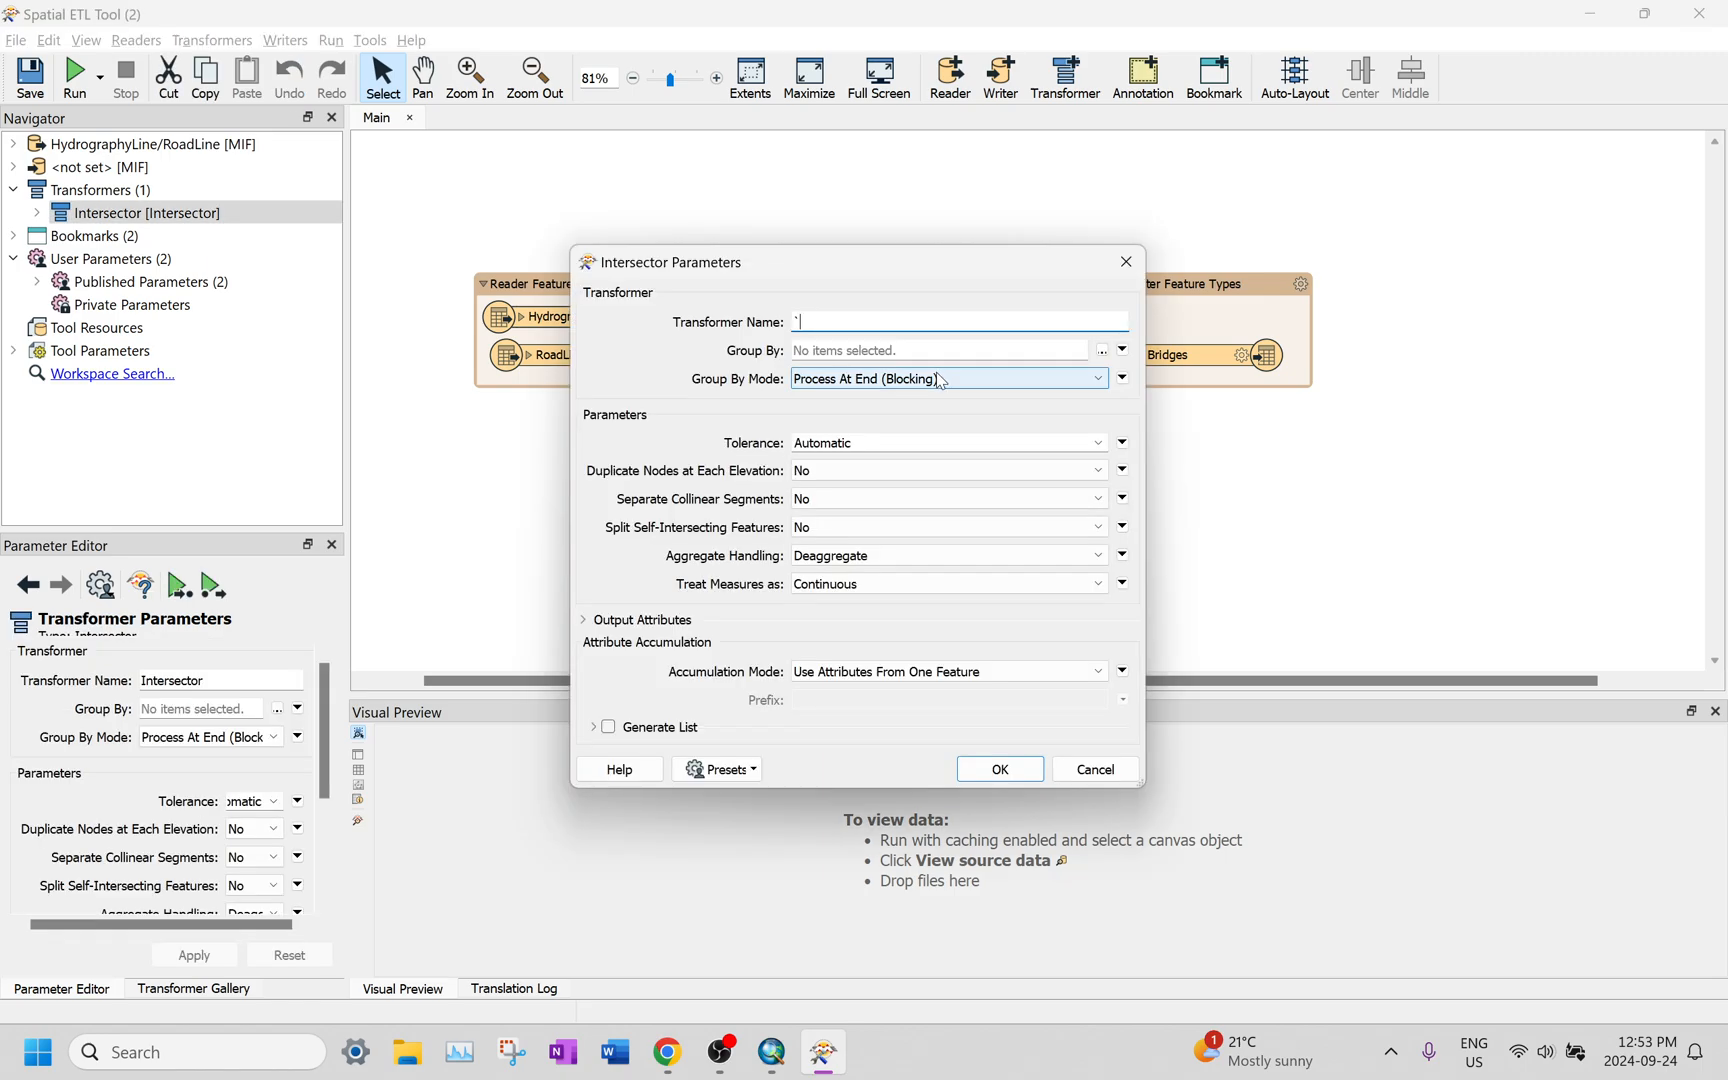
Step: Keep Intersector as the transformer name, set its attribute accumulation mode to Merge Attributes, and accept the parameters
key("BackSpace")
type("Intersector")
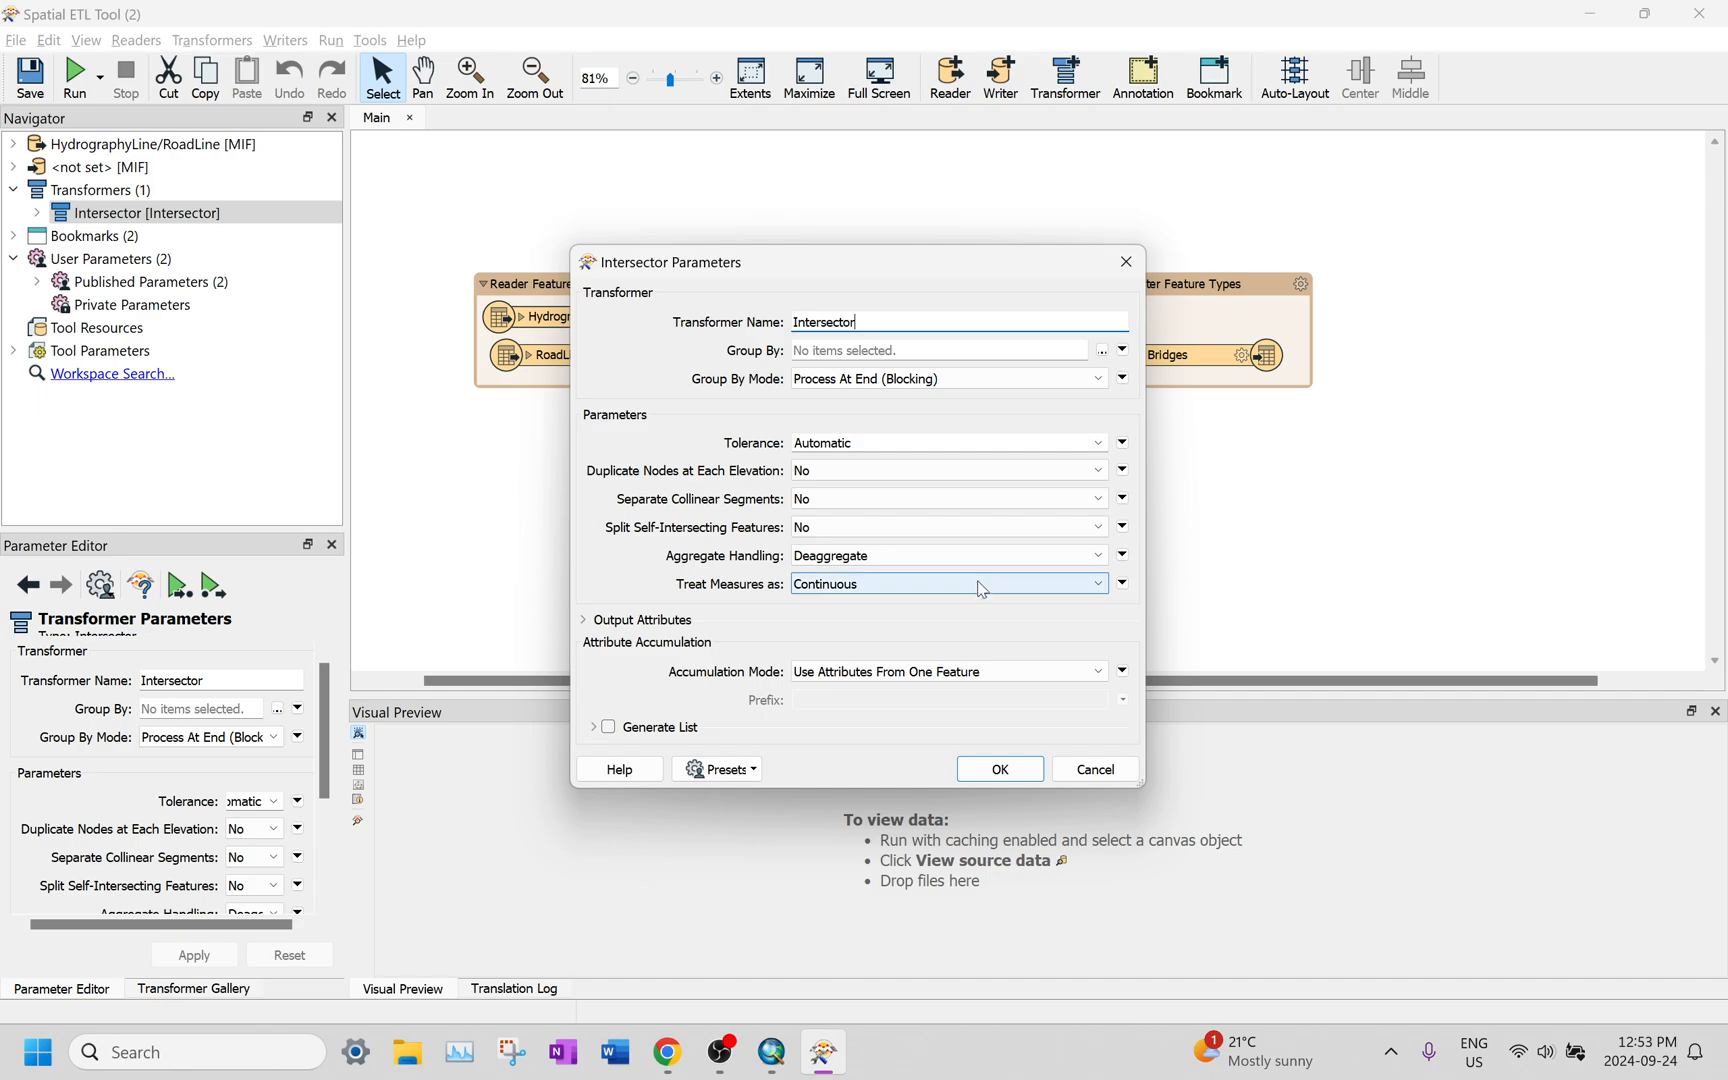
left_click(971, 681)
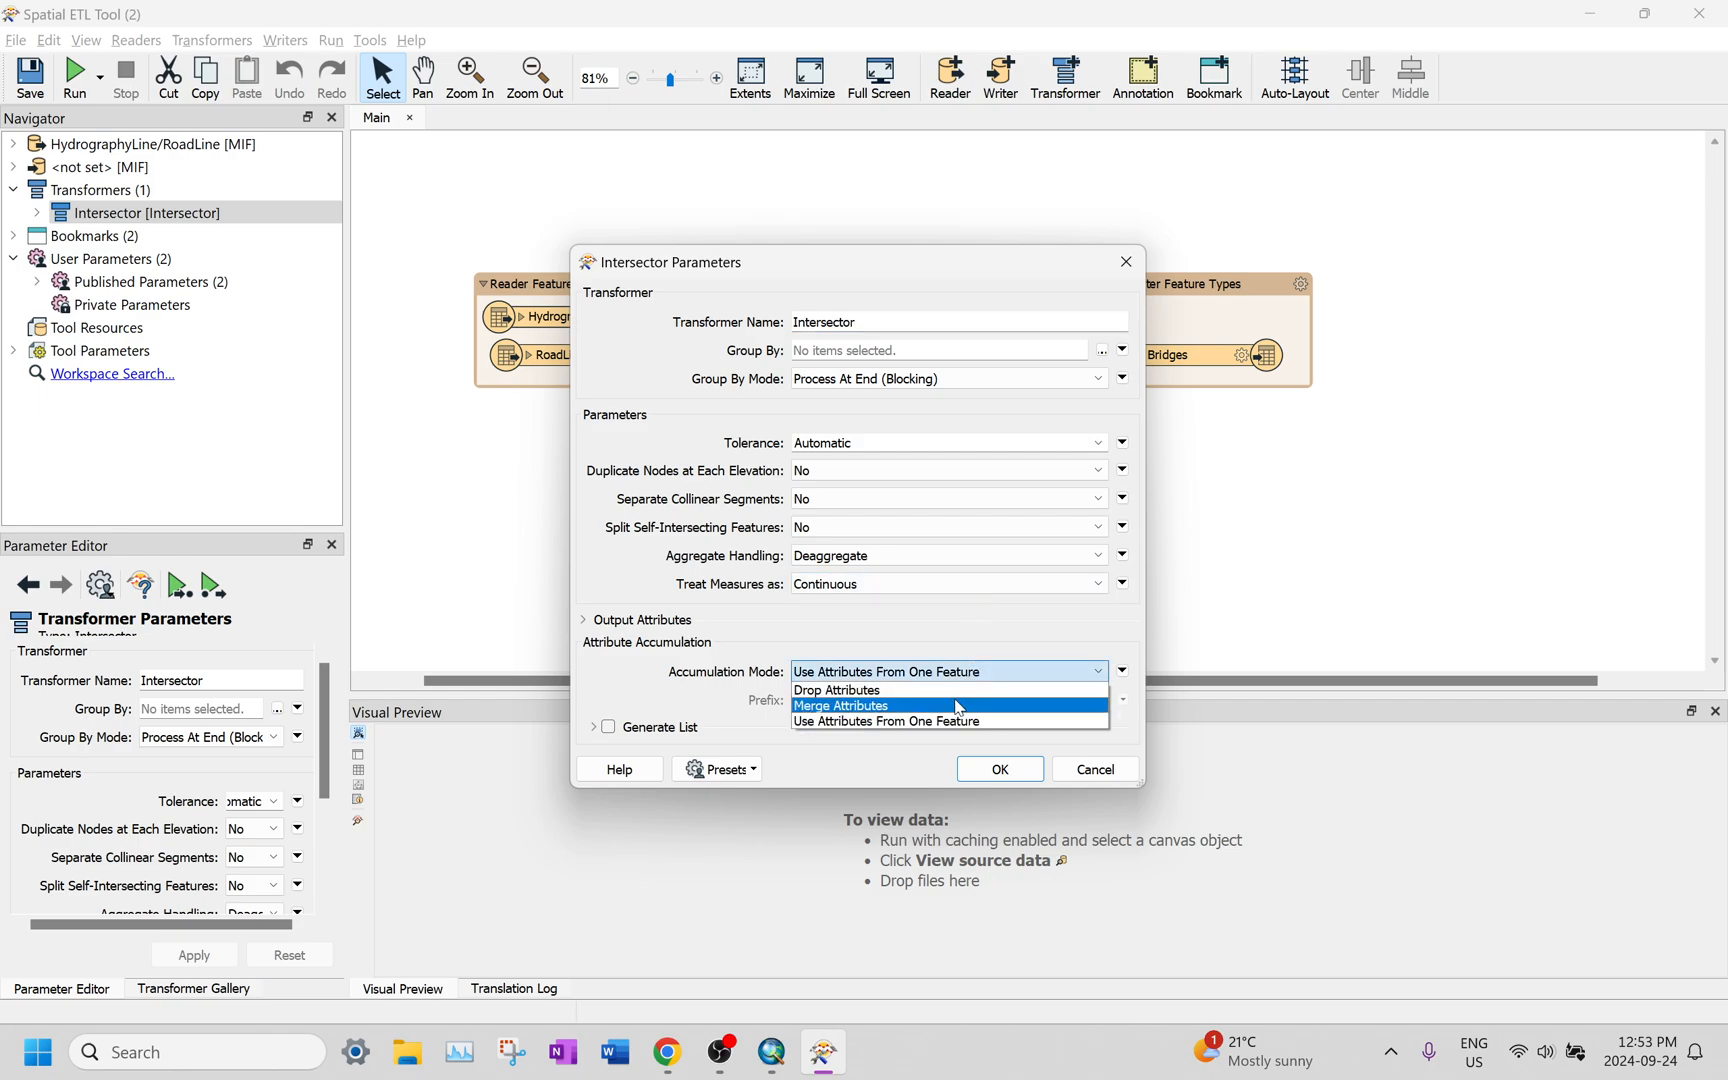
left_click(955, 702)
left_click(971, 779)
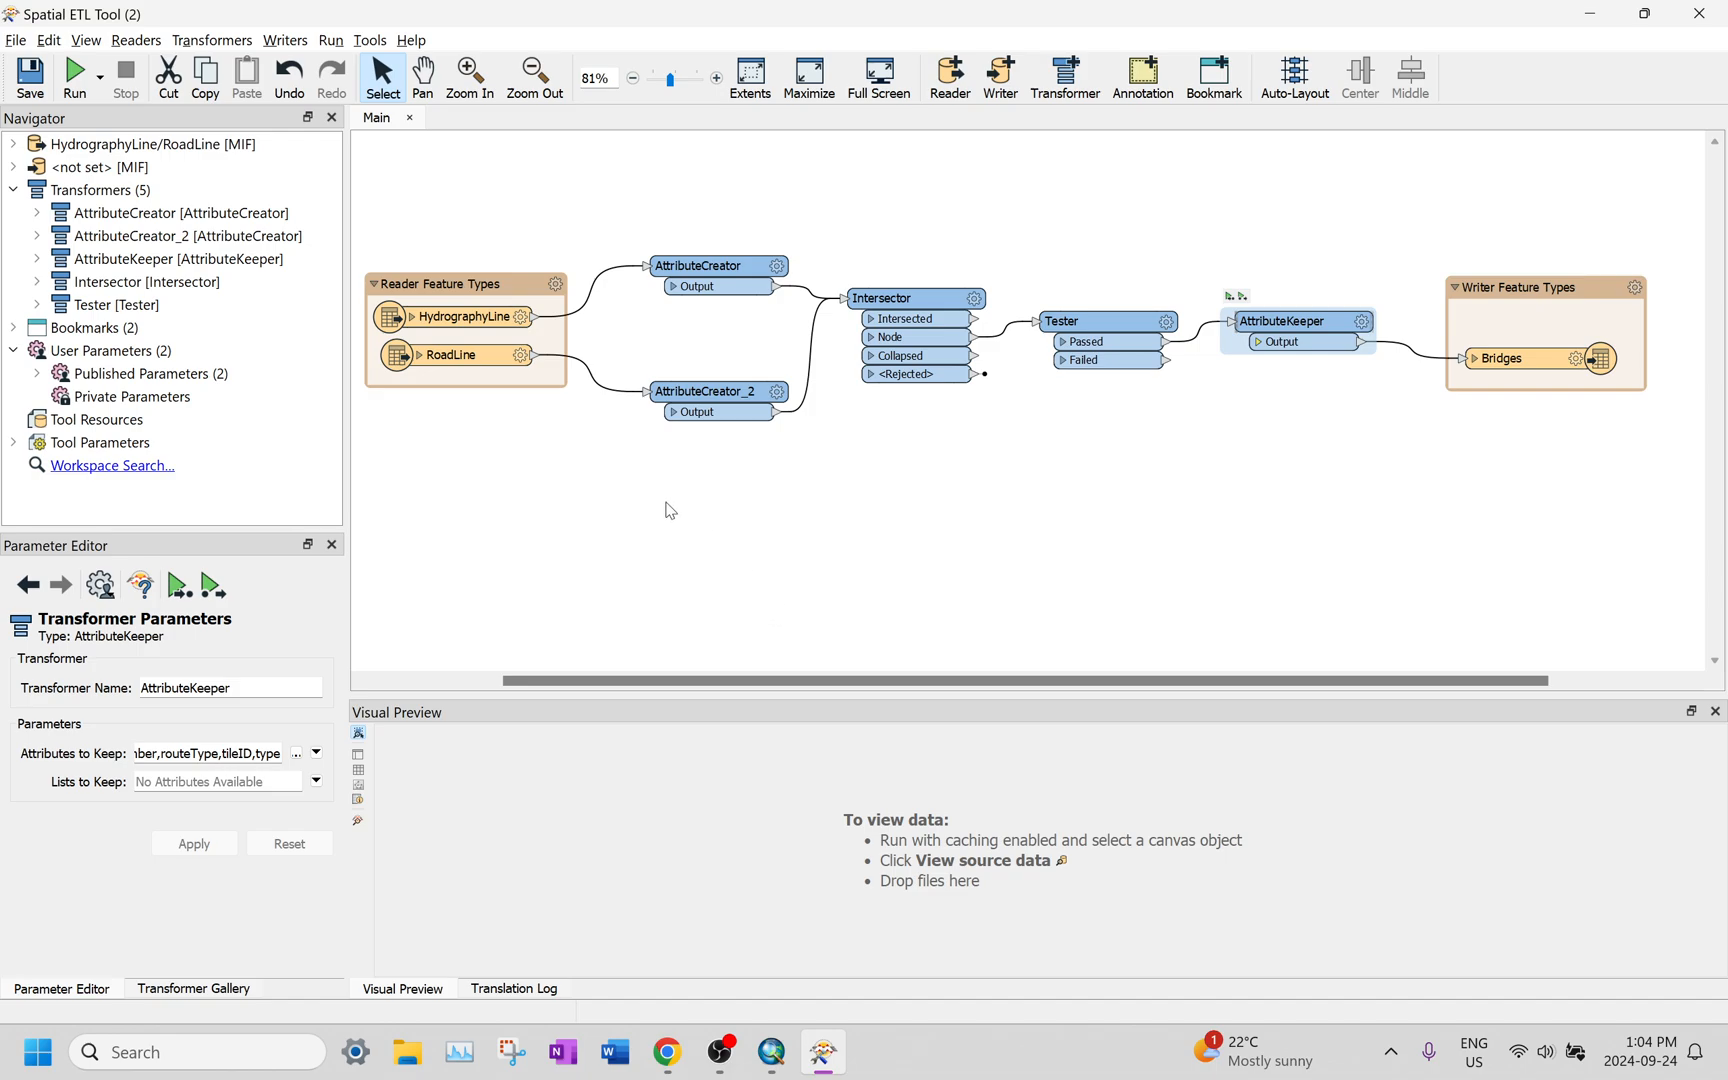
Step: Review the attribute settings and help page of the AttributeCreator fed by HydrographyLine, and close its parameters
right_click(689, 268)
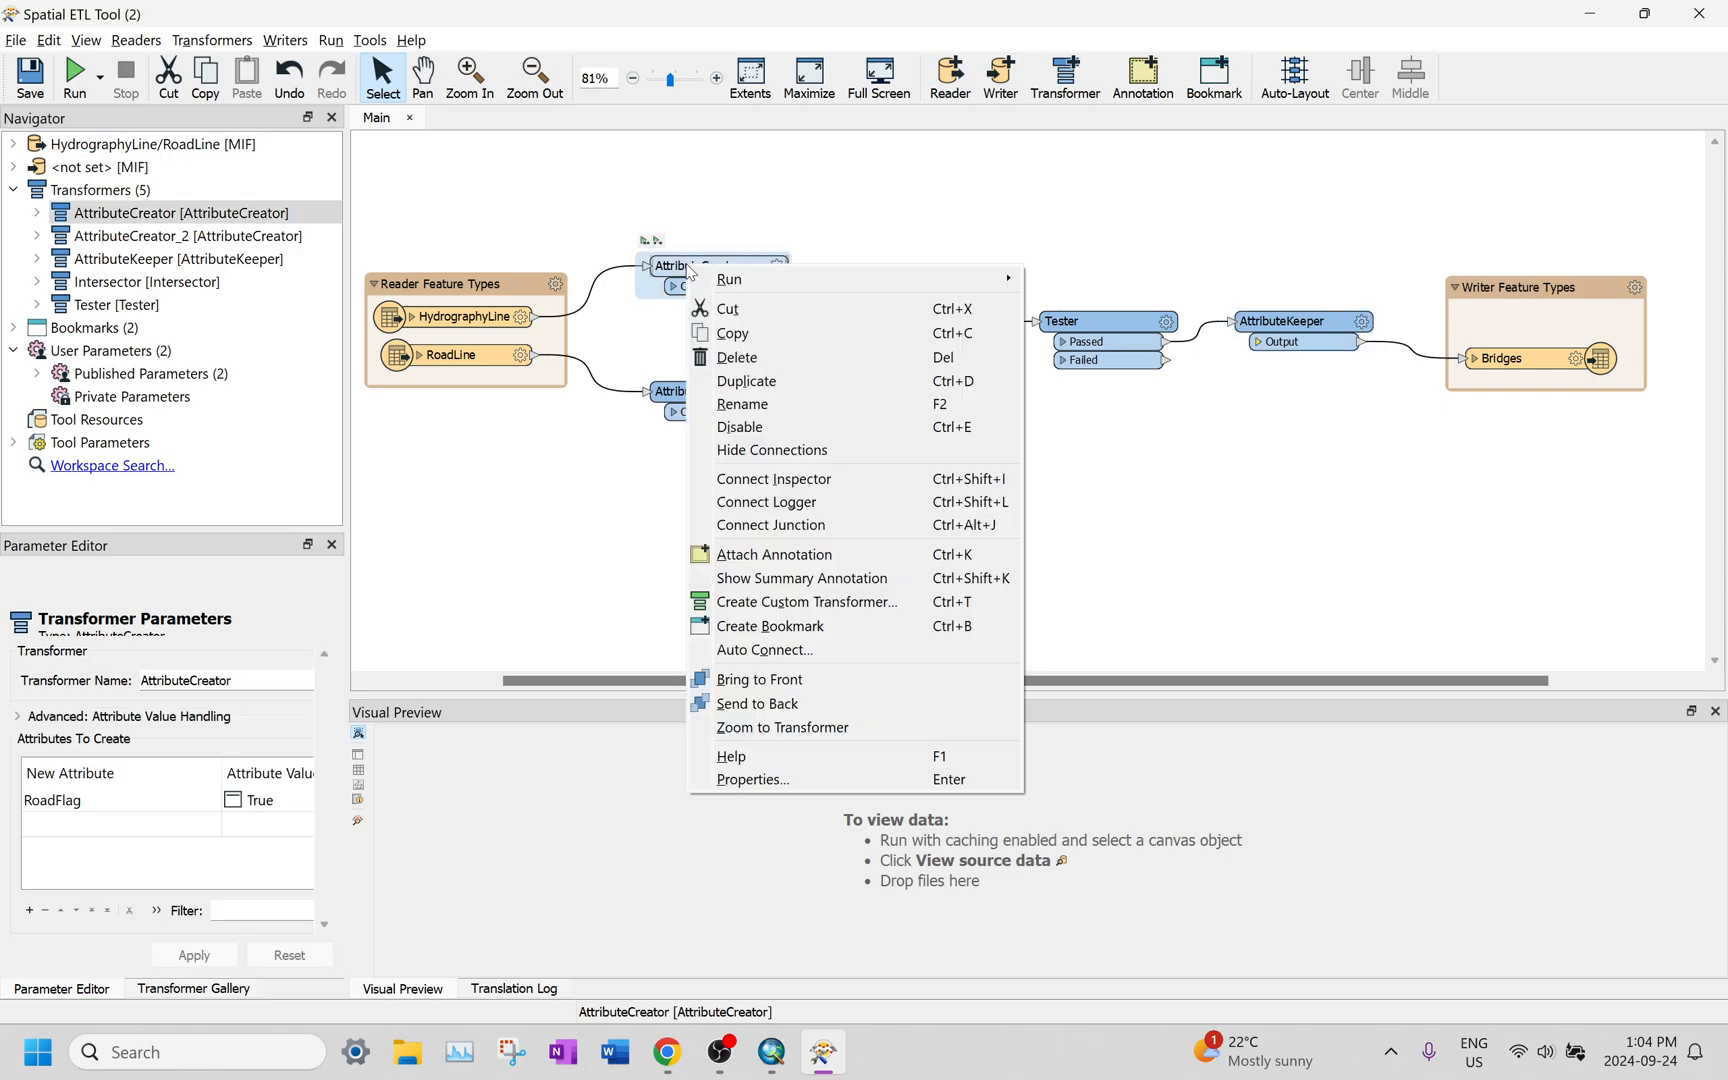
key("Escape")
double_click(736, 266)
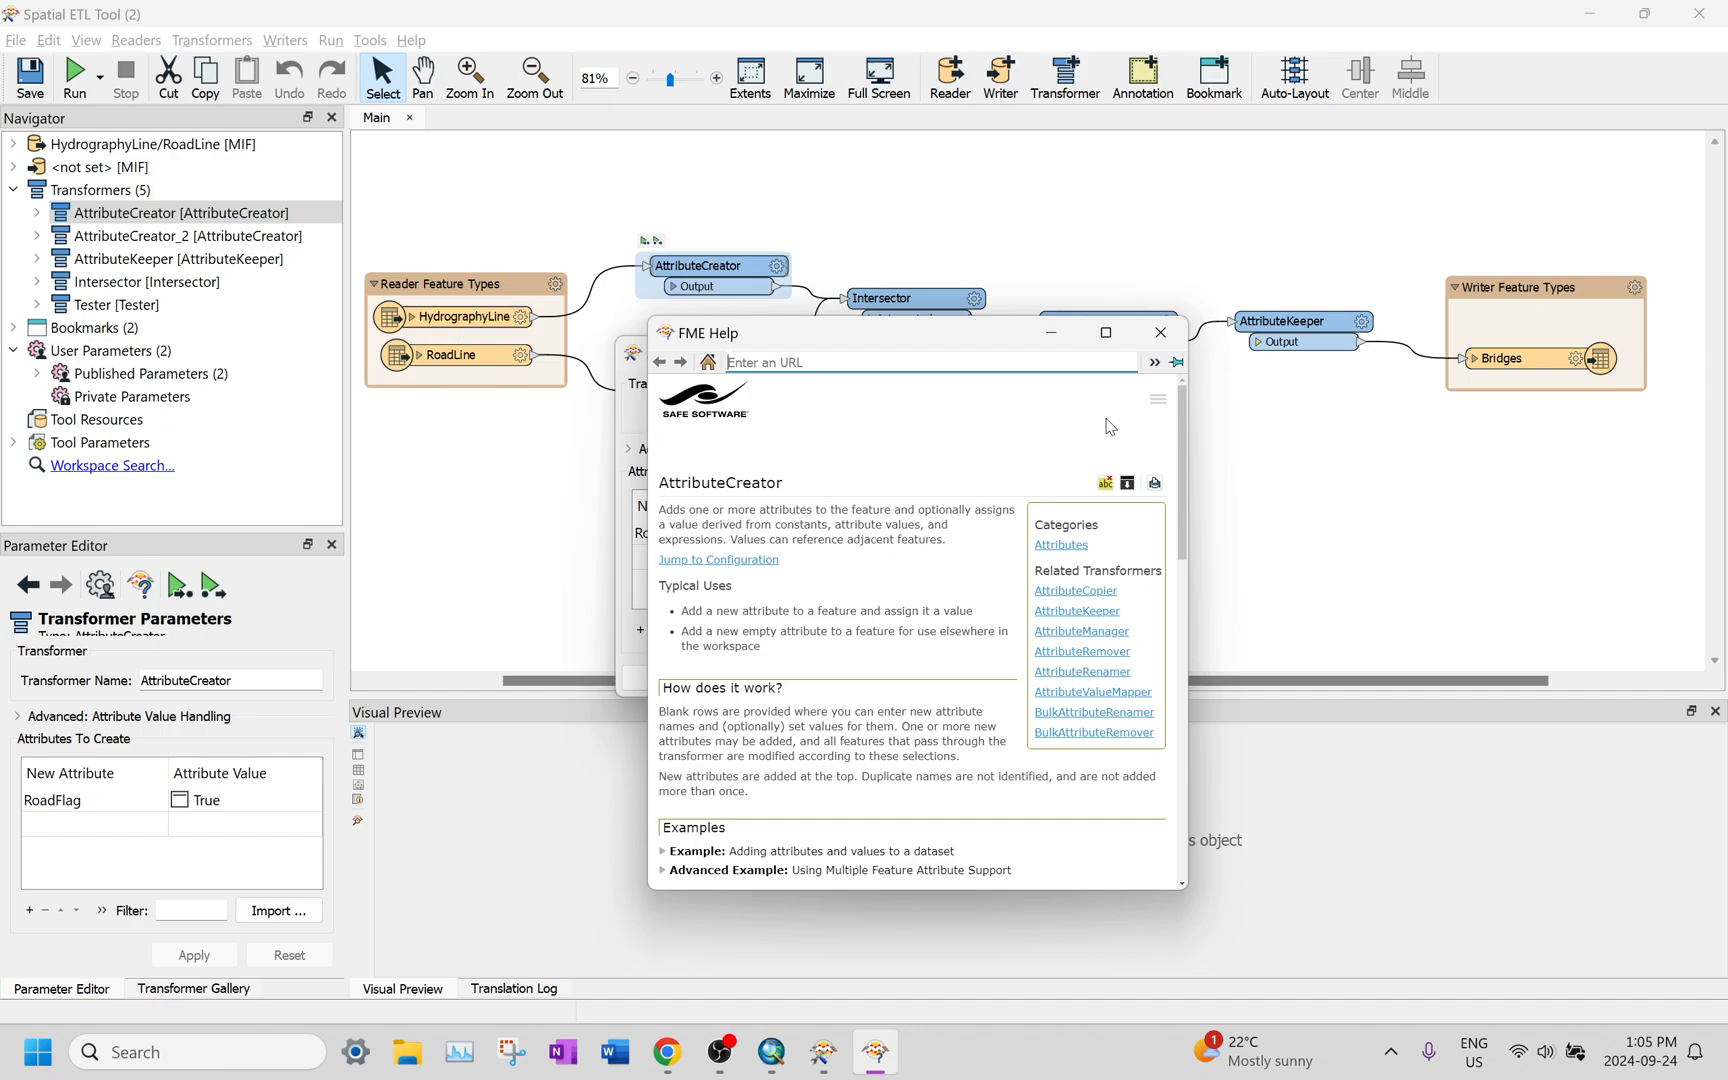
left_click(1160, 332)
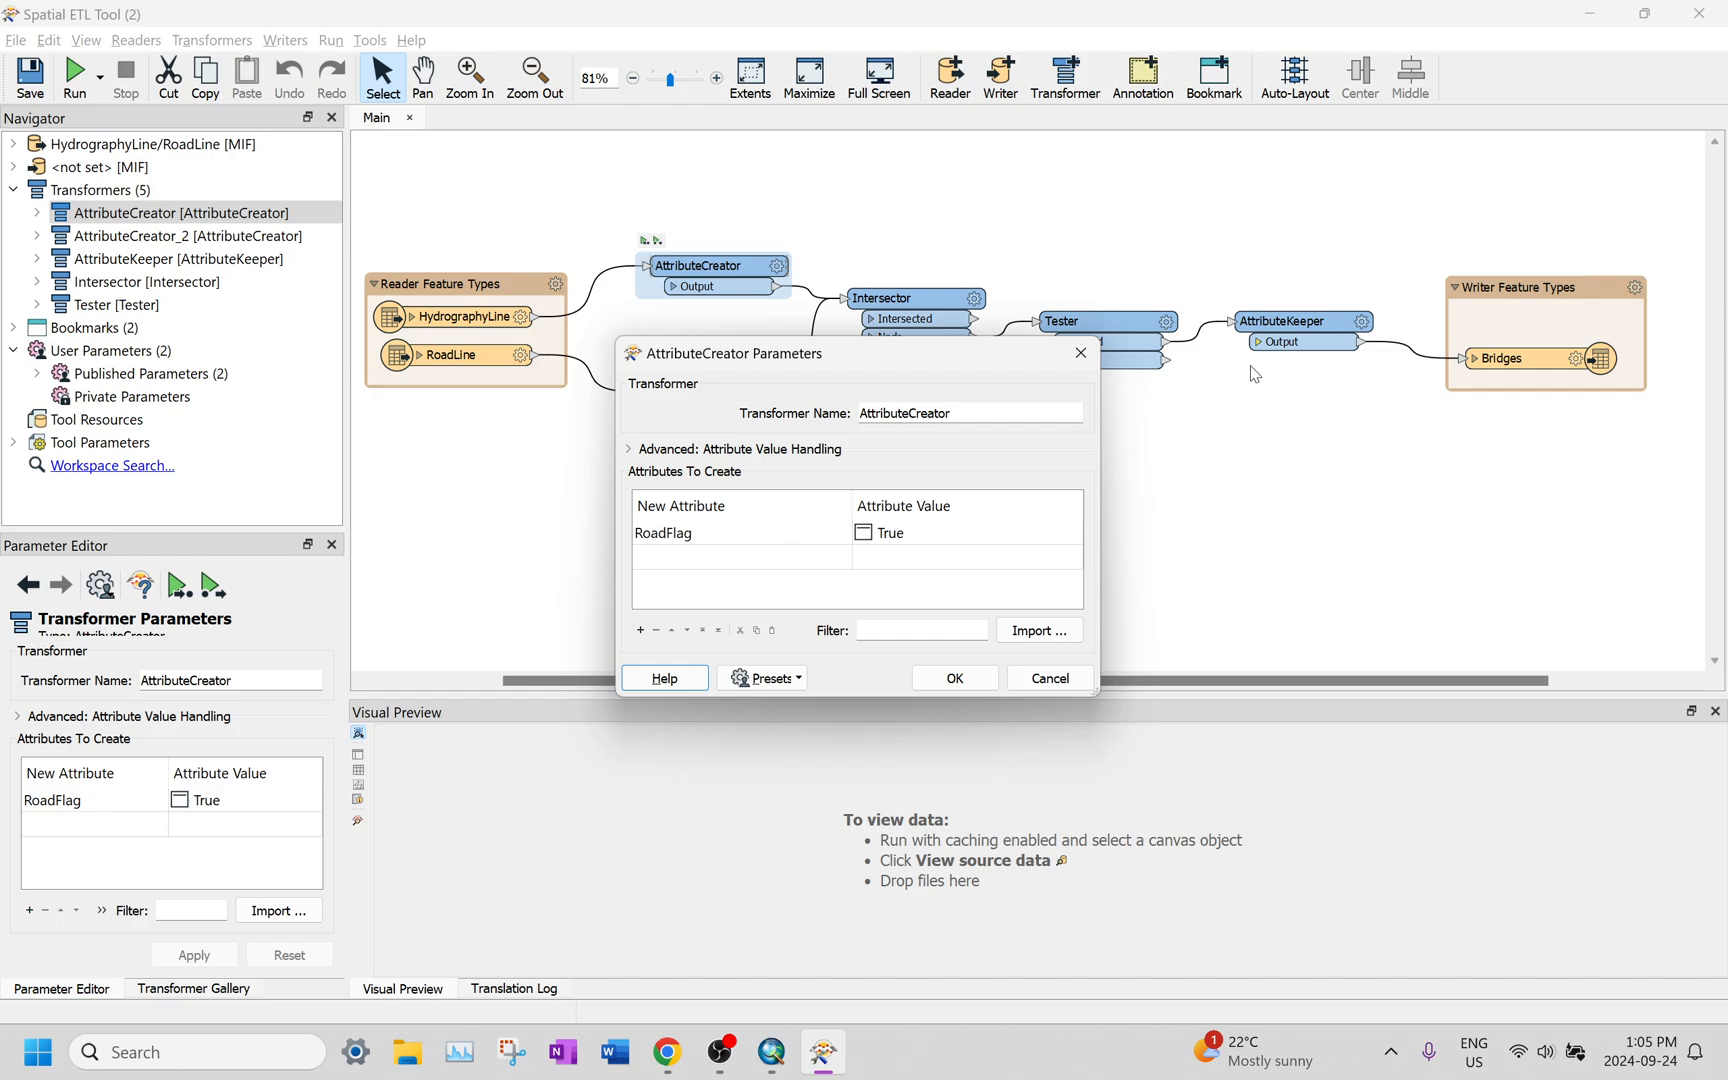
left_click(1078, 373)
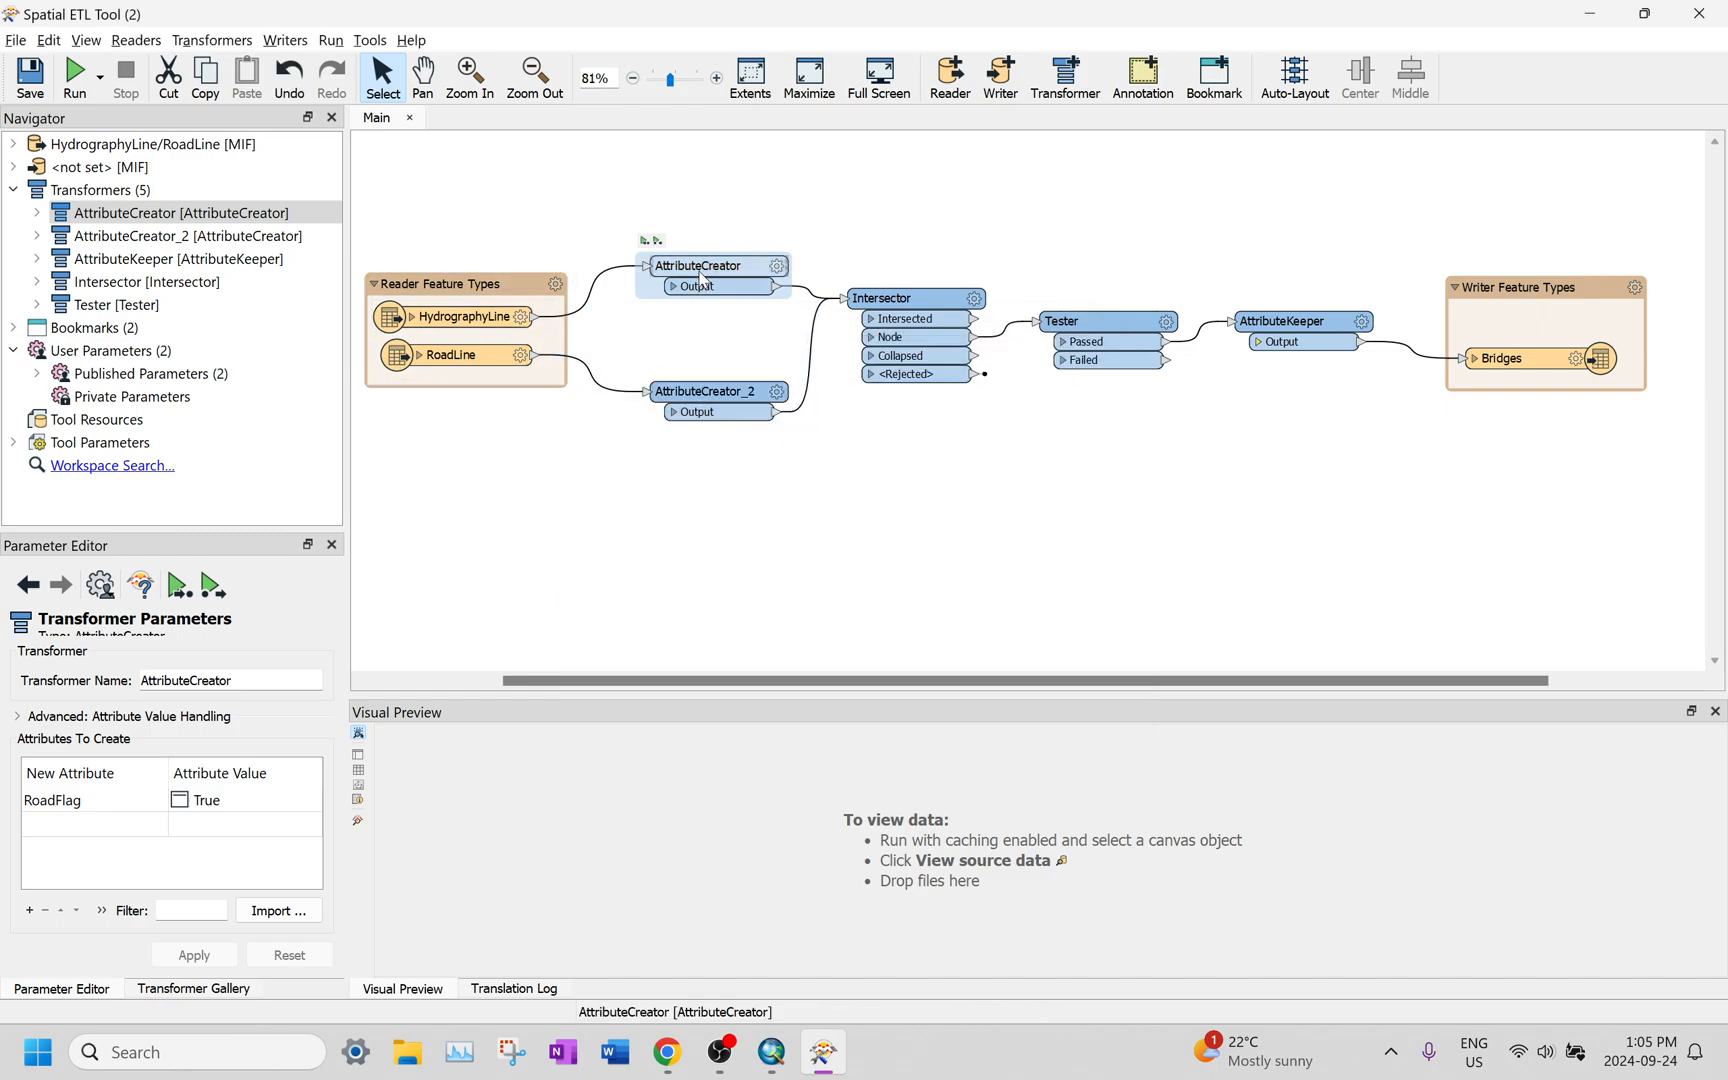
mouse_move(703, 283)
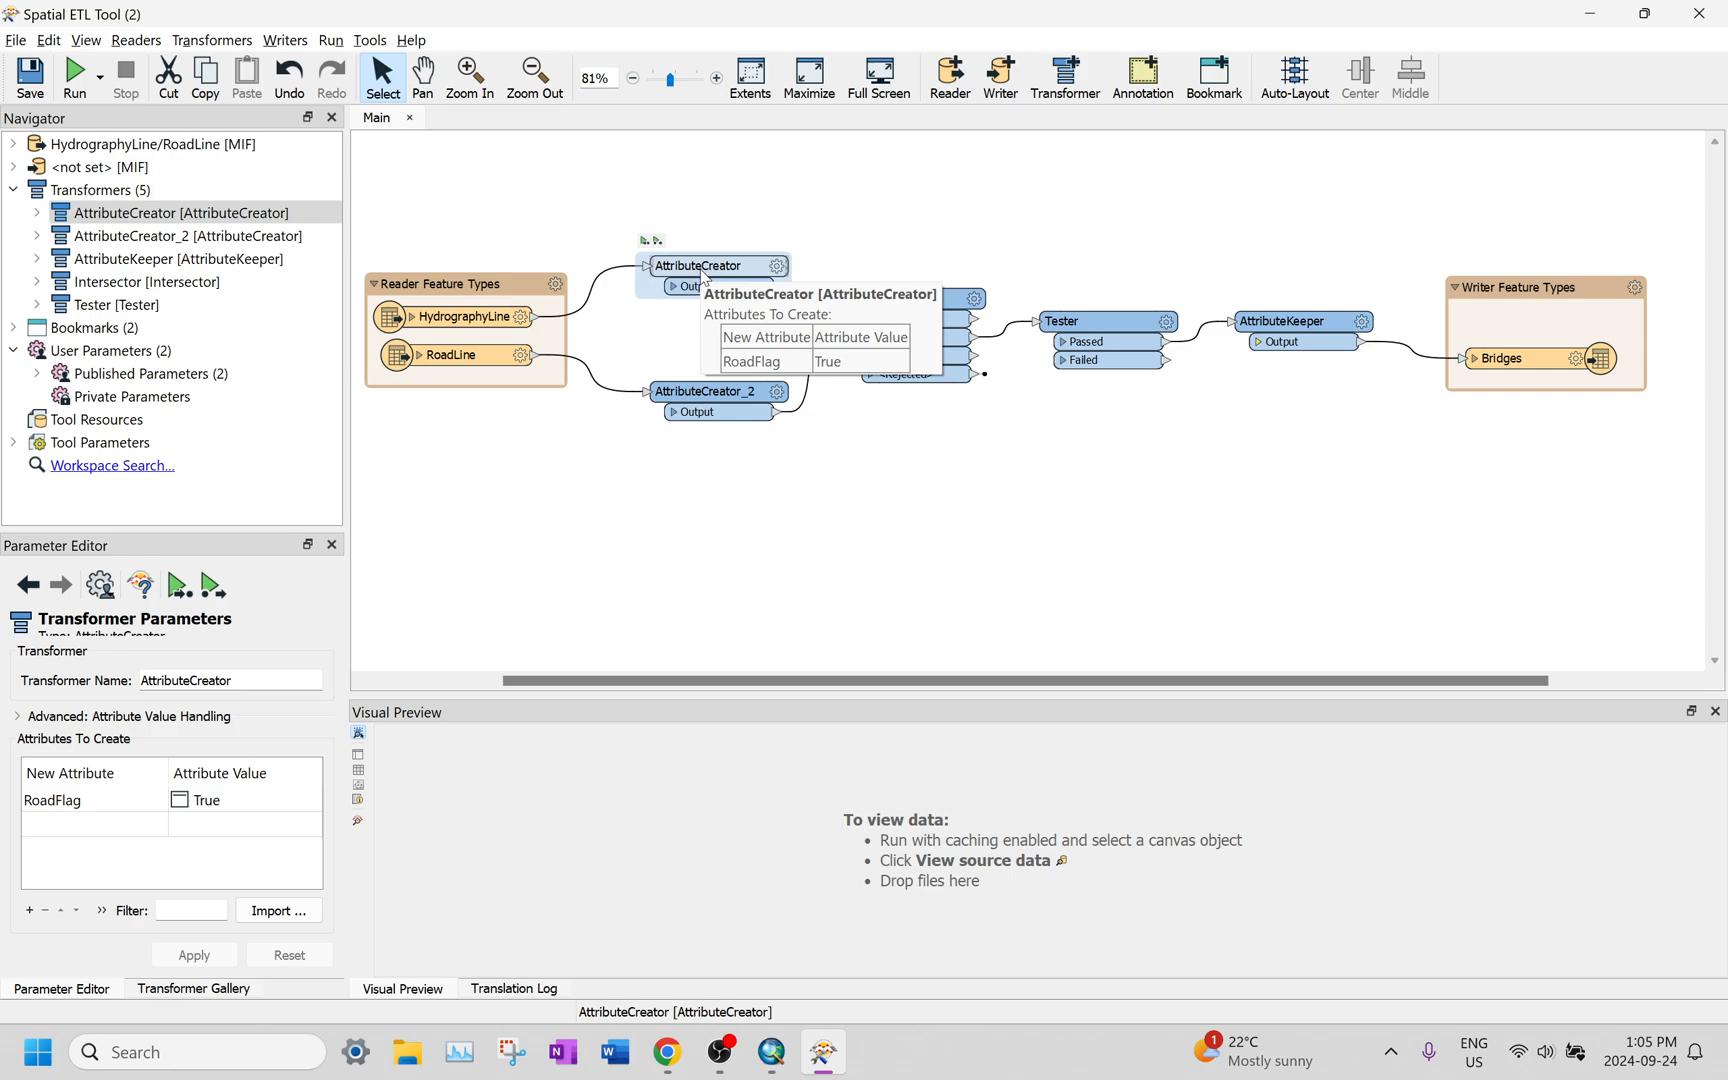
mouse_move(492, 350)
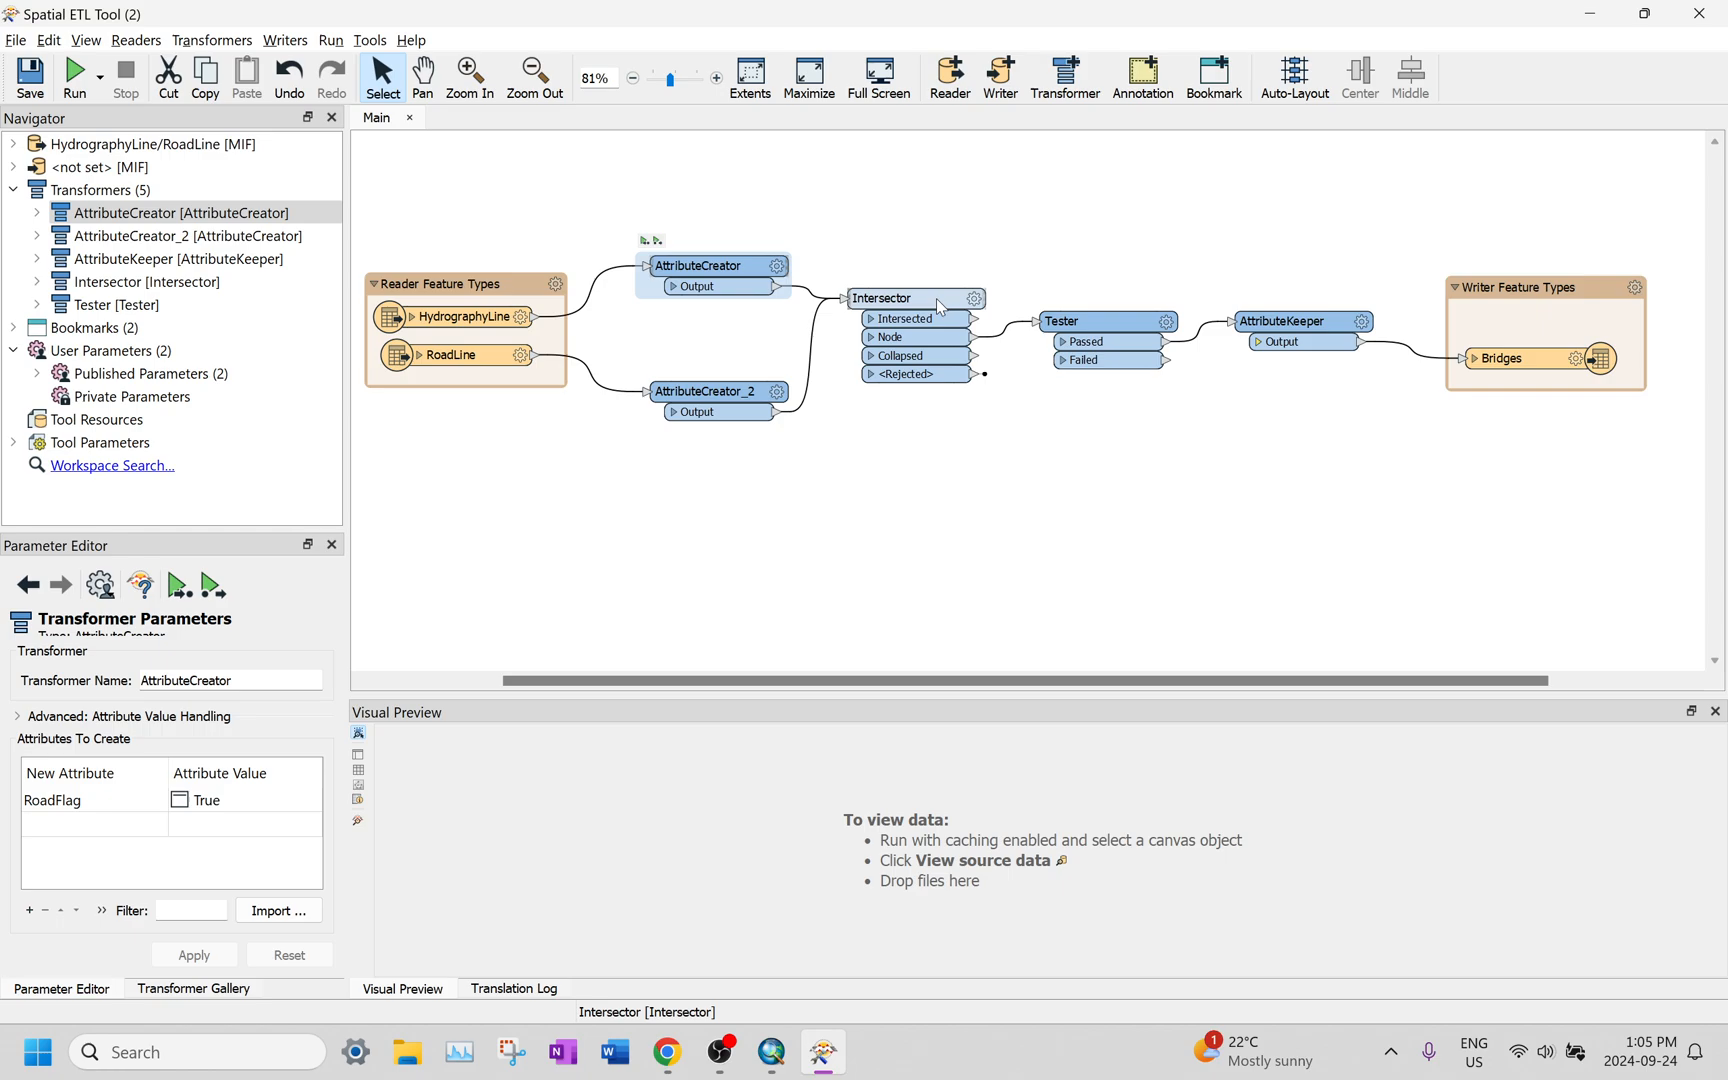
Step: Review the Intersector's parameters, read its help page on how features are intersected, and close both
left_click(955, 305)
left_click(975, 298)
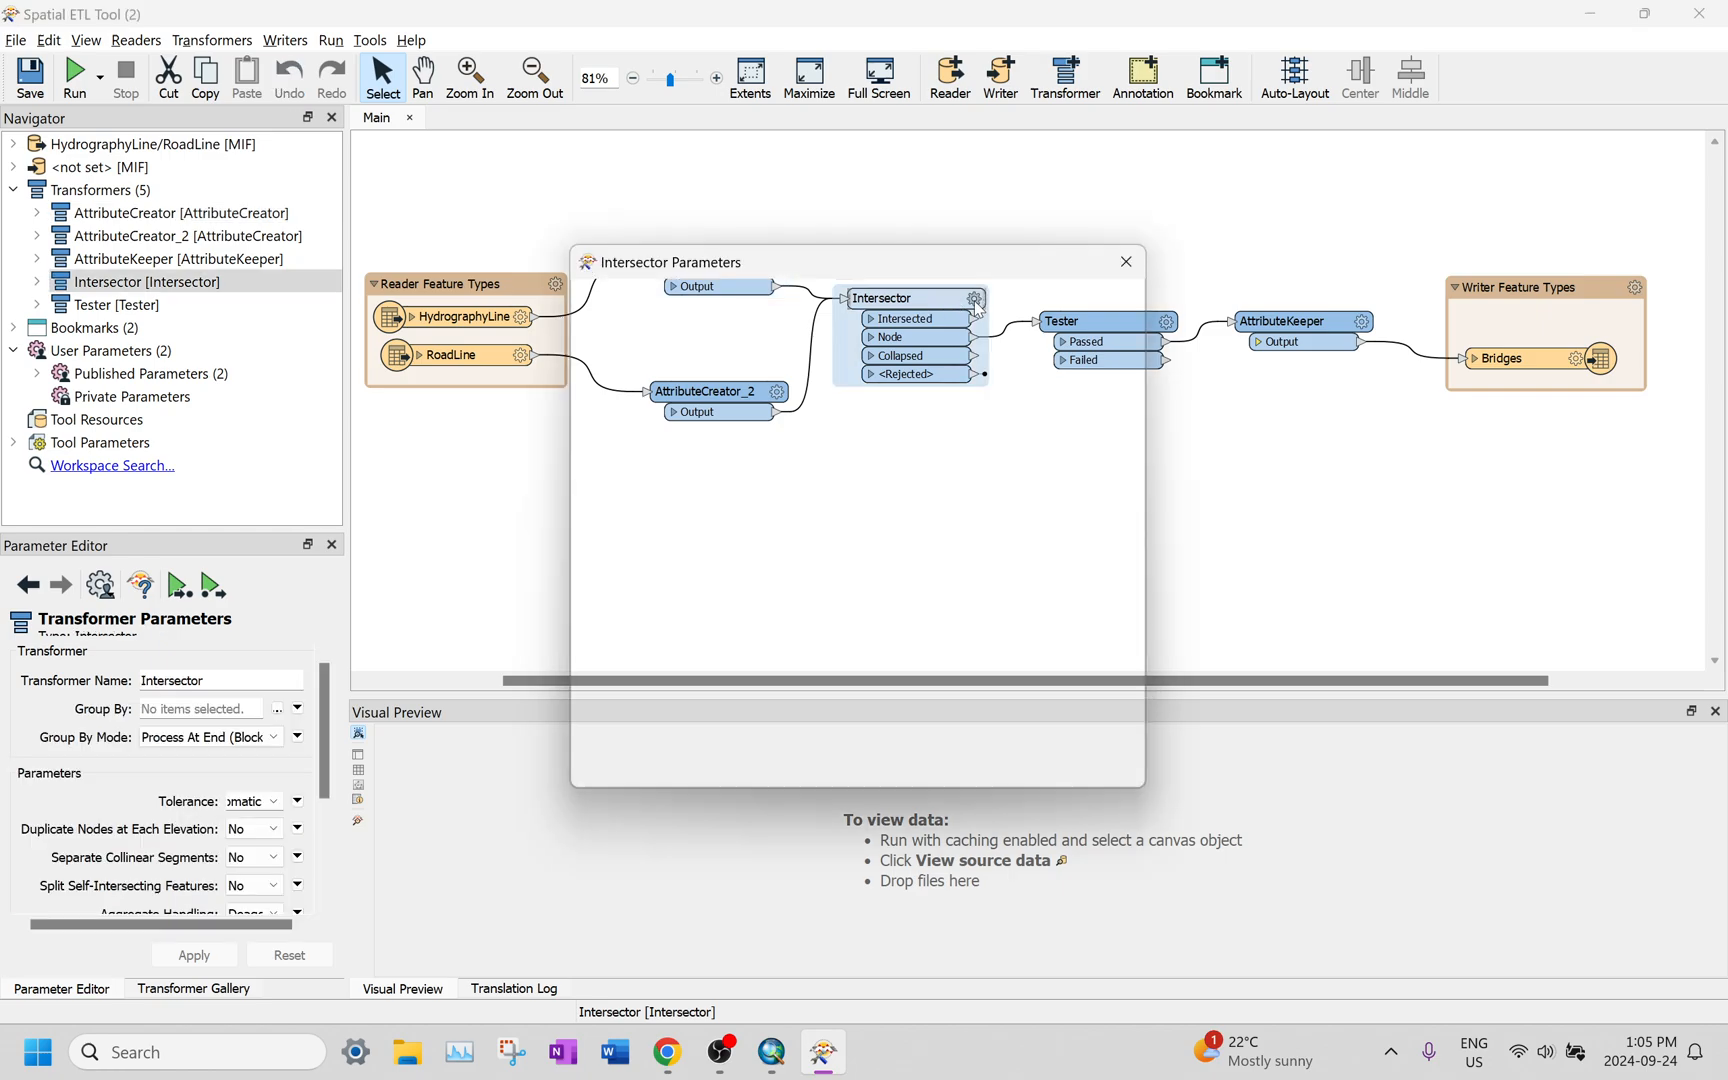
left_click(618, 772)
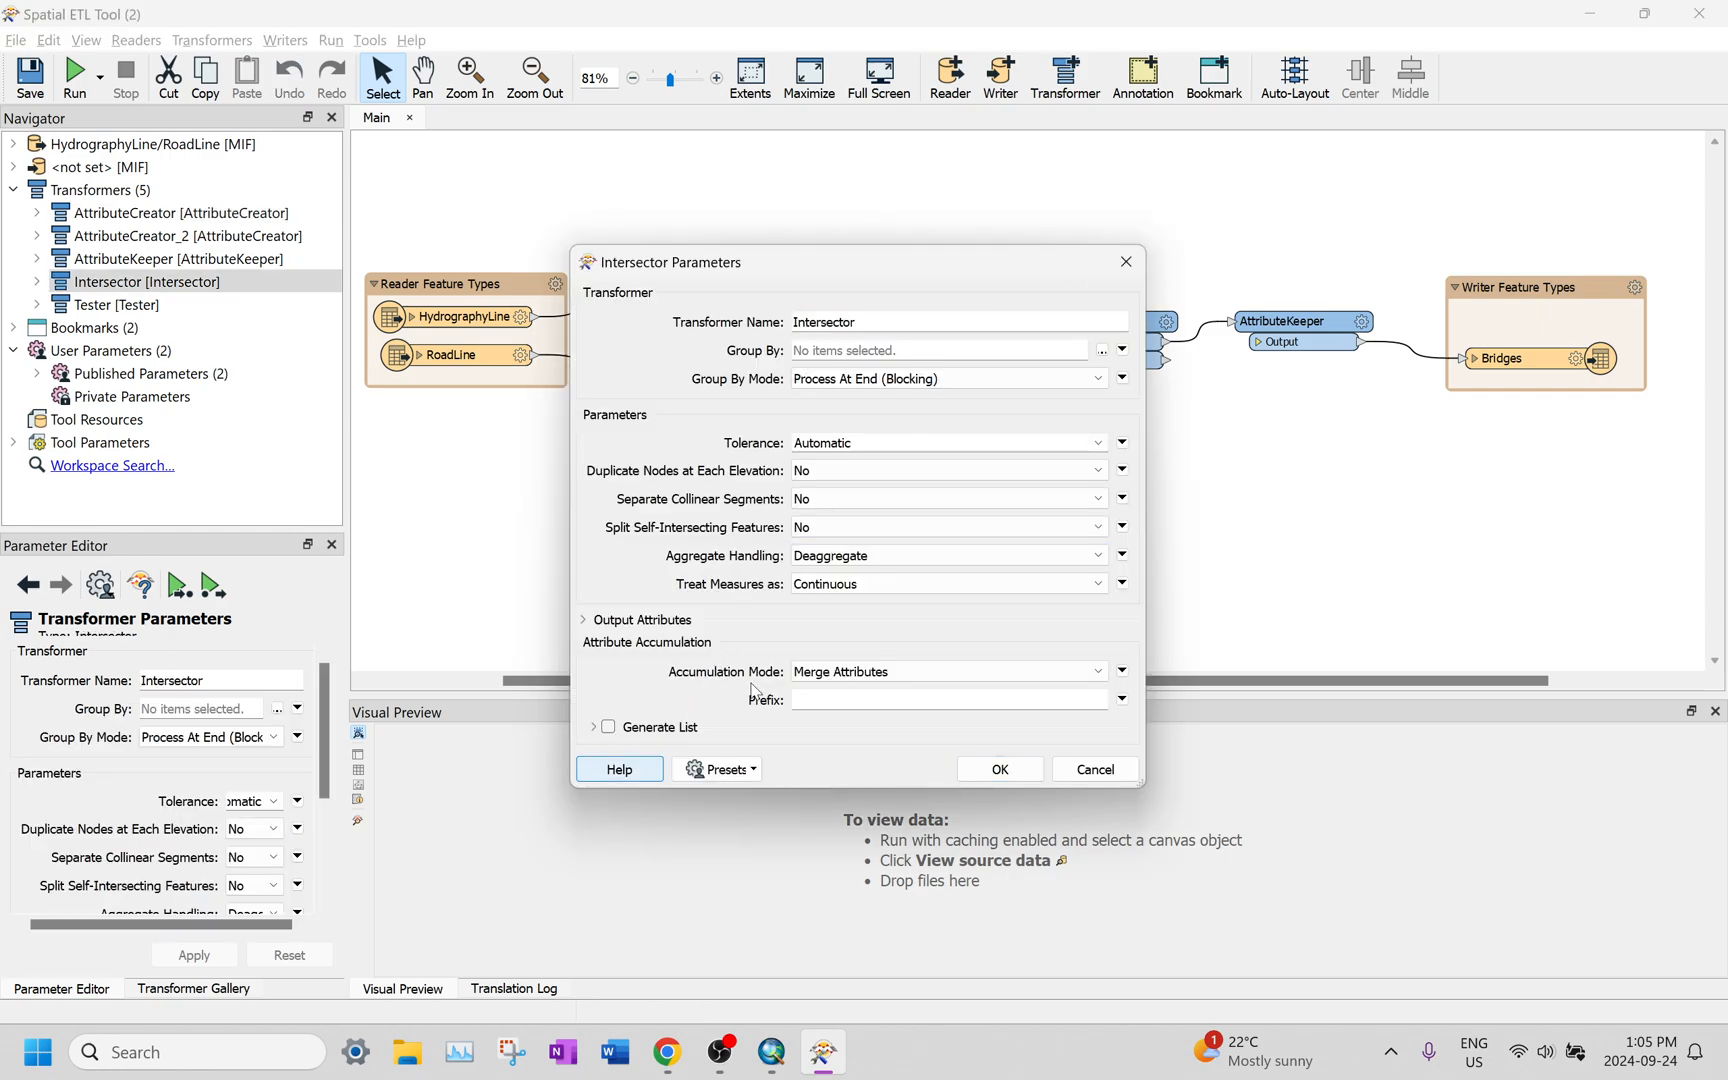
scroll(790, 730, "down", 5)
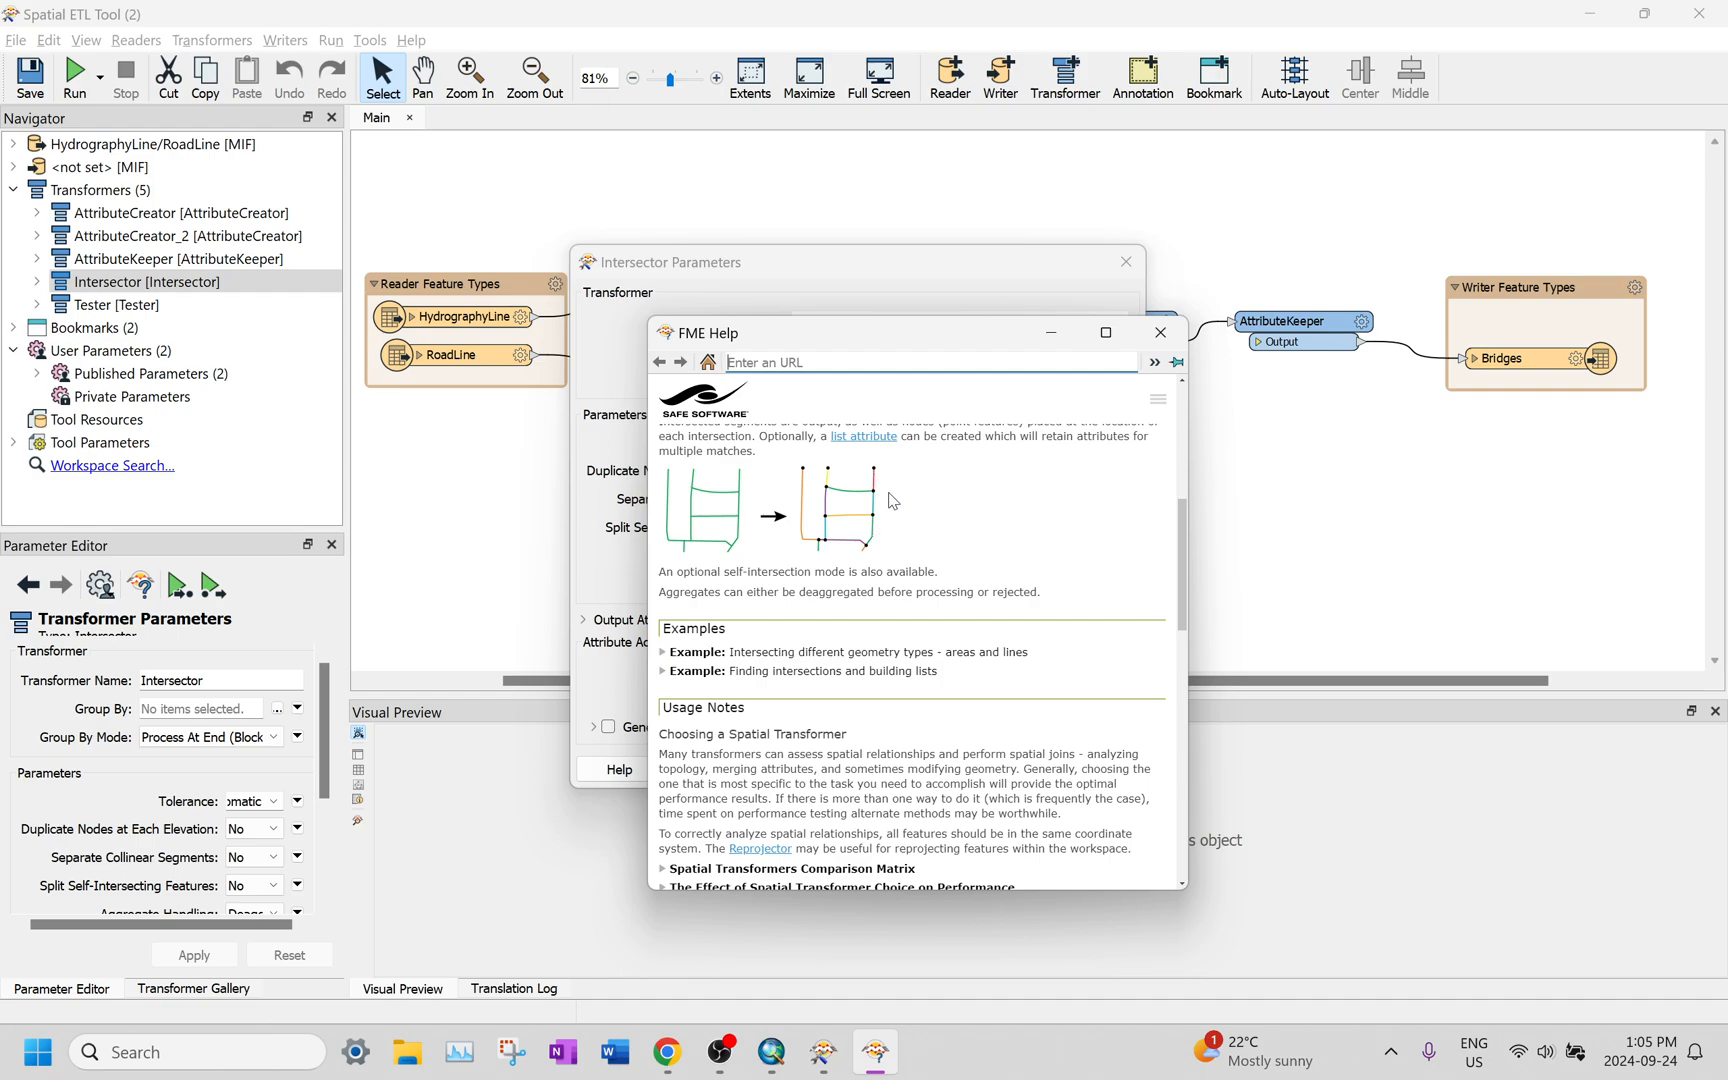
left_click(1160, 332)
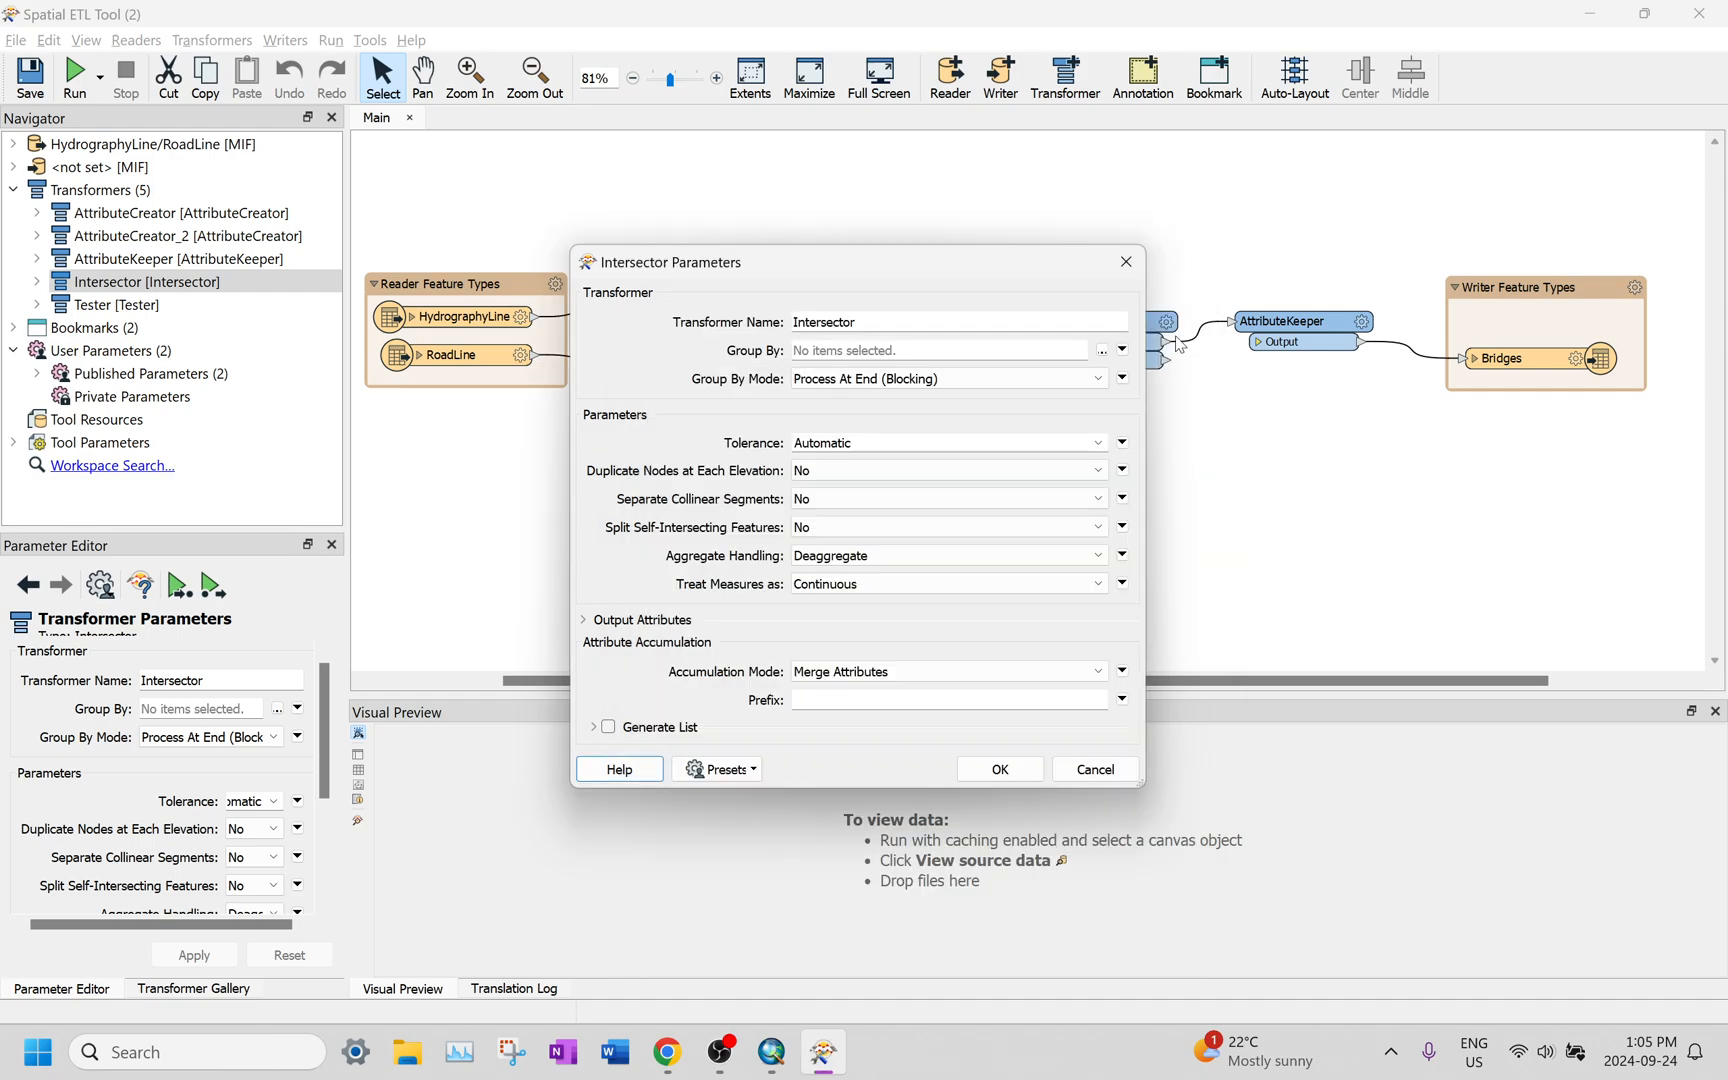
left_click(1126, 263)
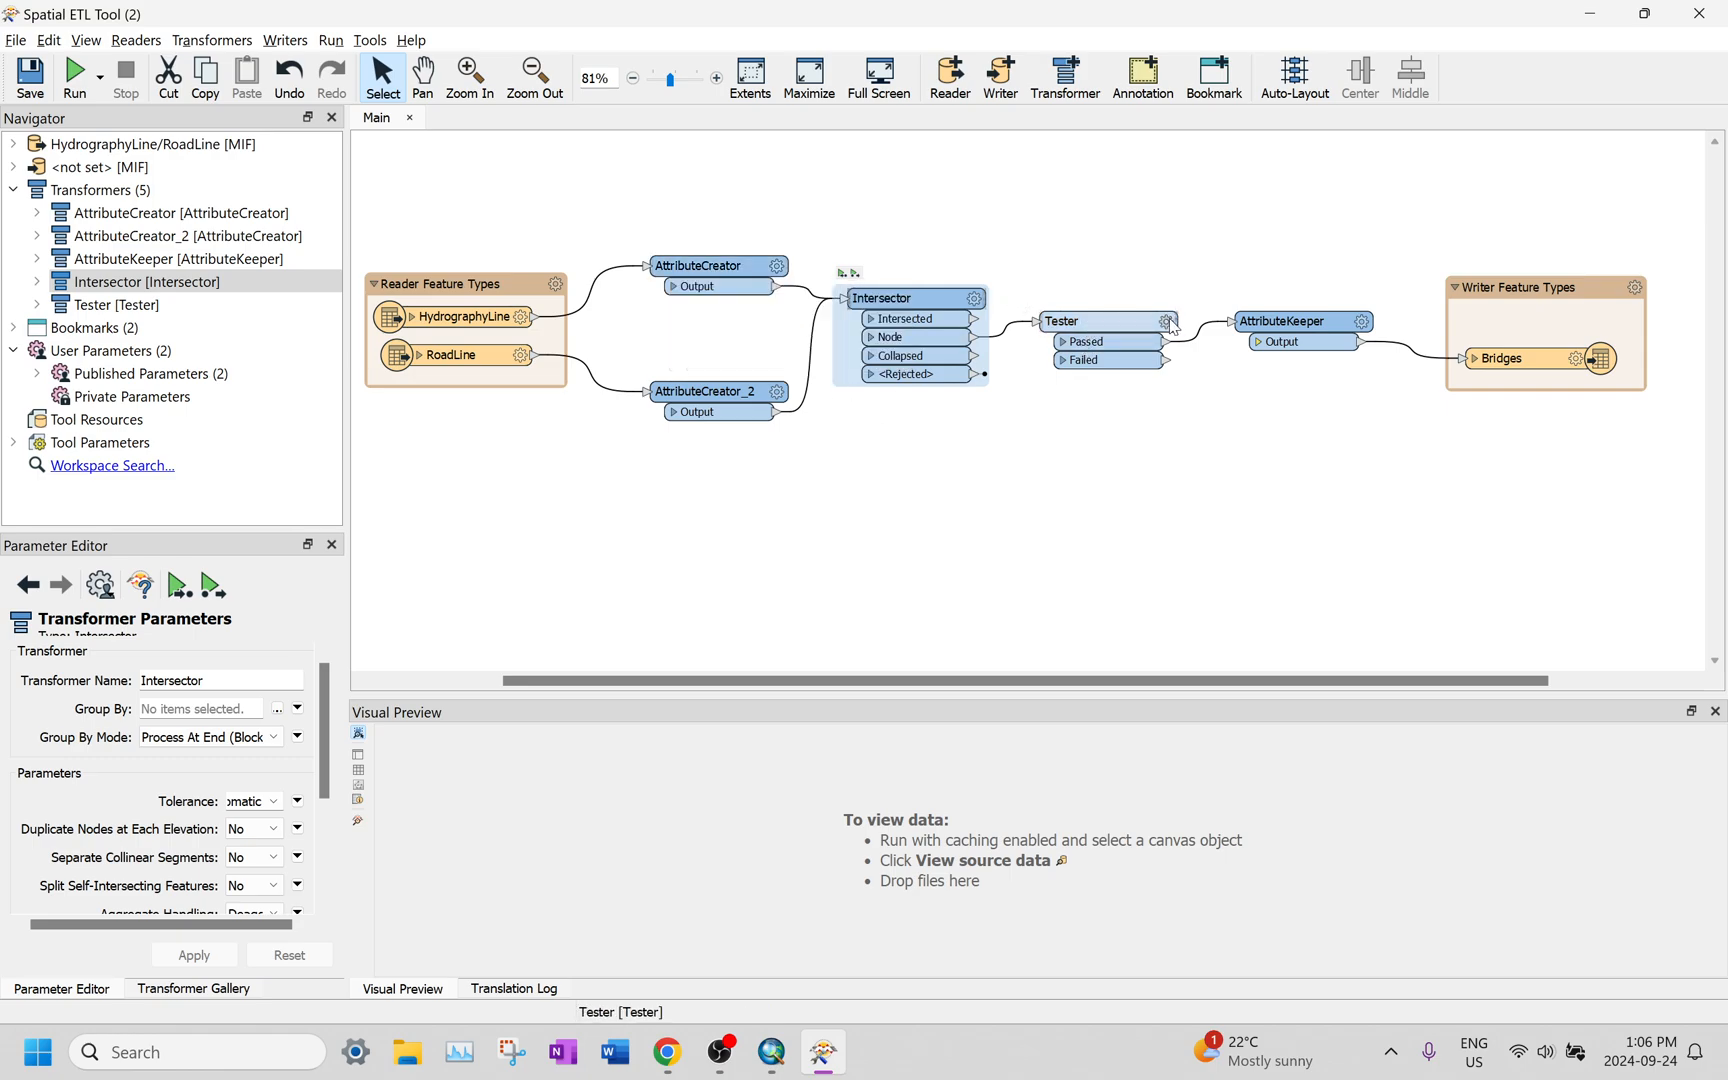
Step: Review the Tester's test clauses for the road and hydrography flags, and close its parameters
mouse_move(1167, 329)
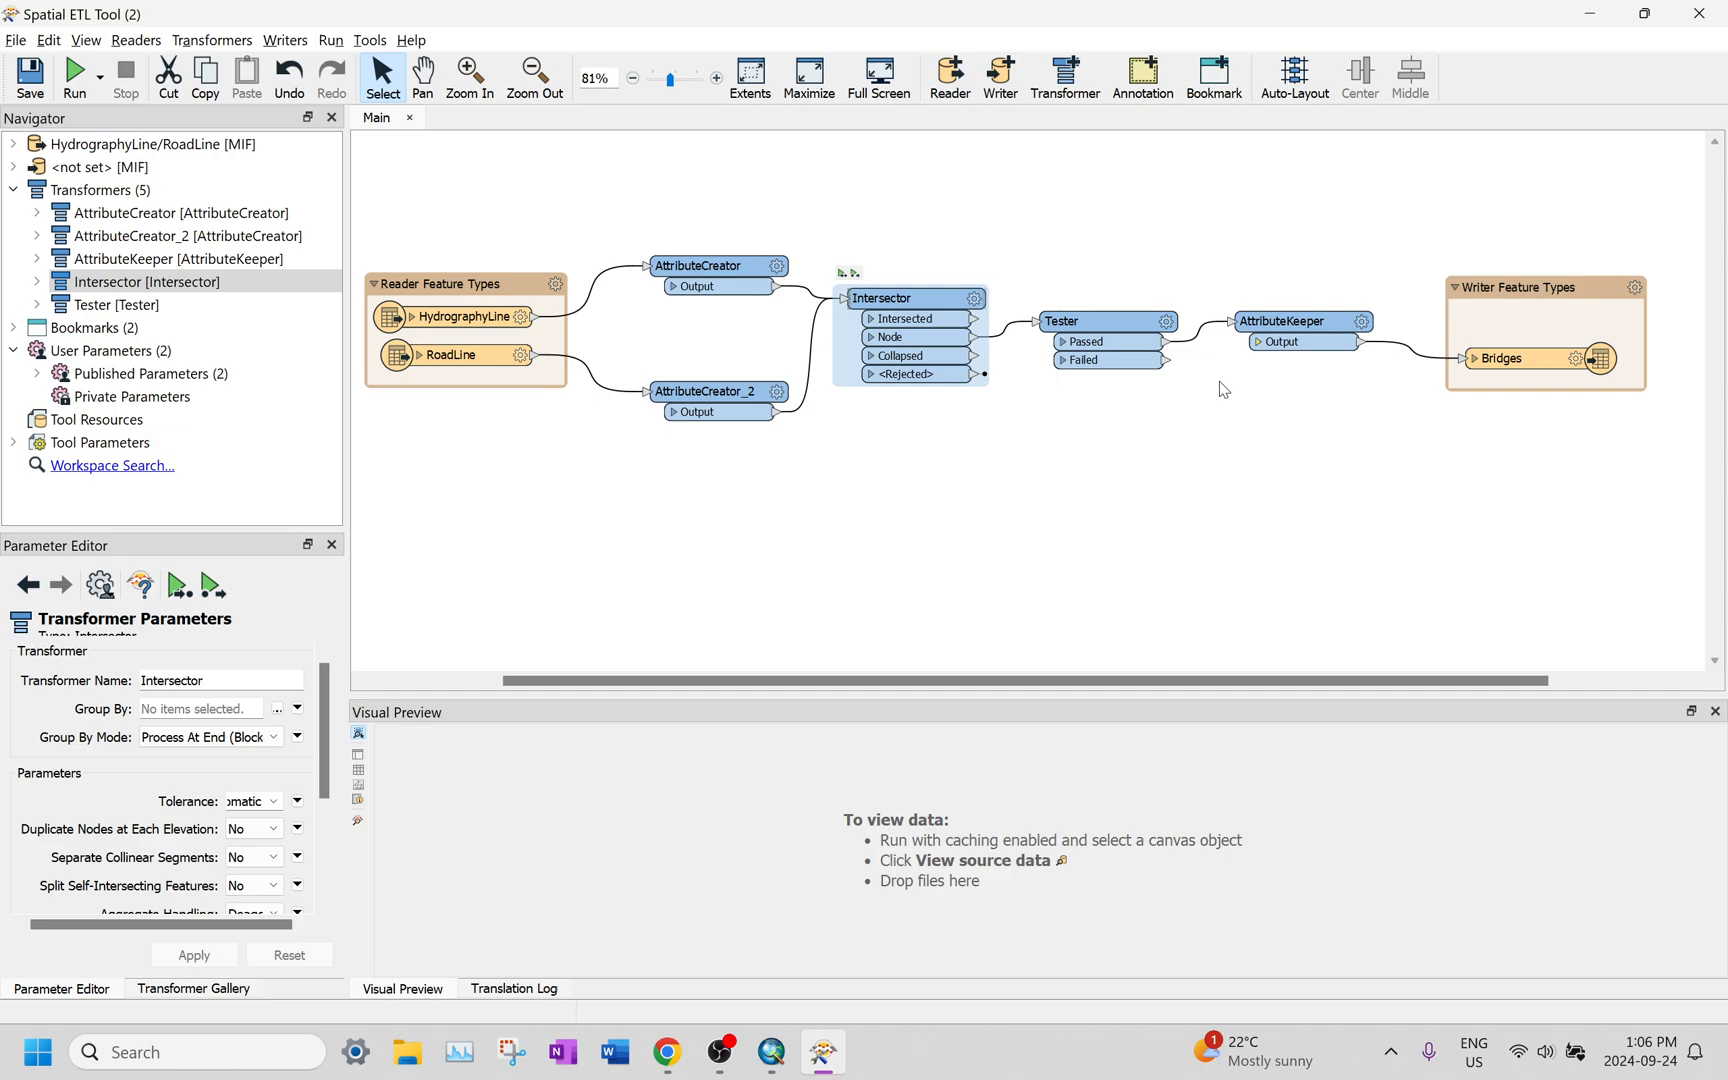
double_click(1131, 326)
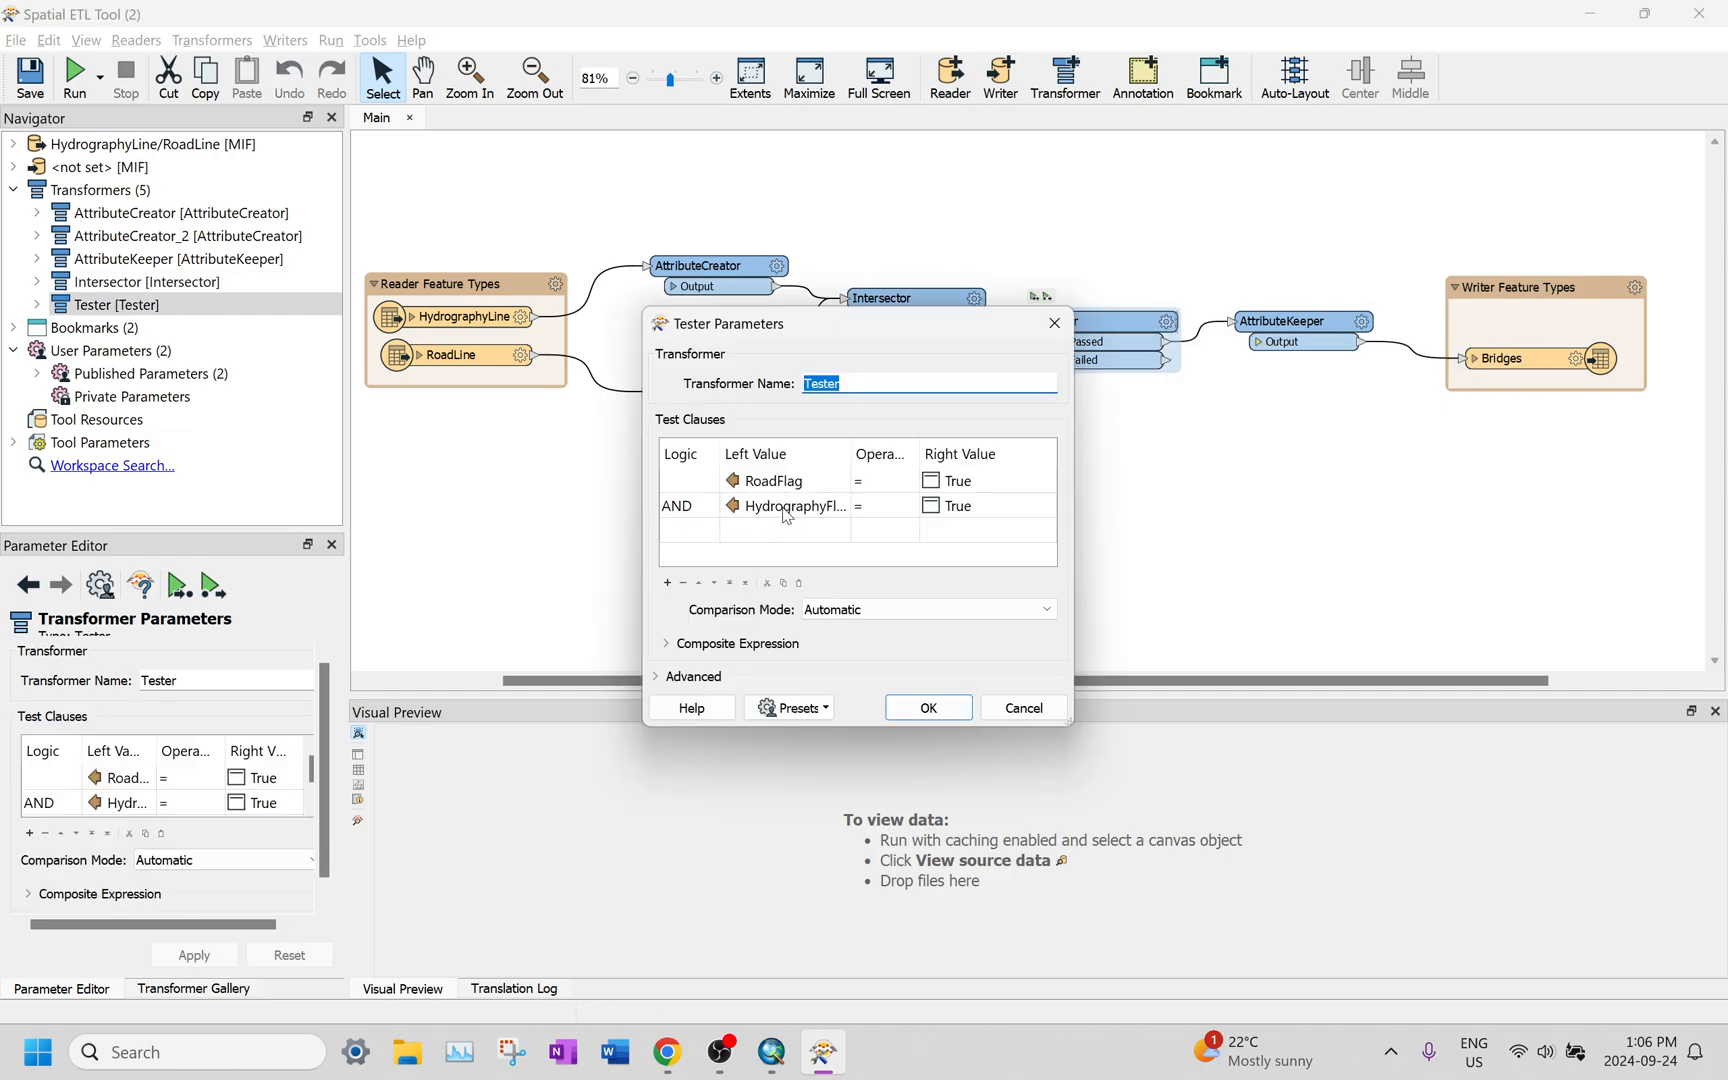
left_click(972, 708)
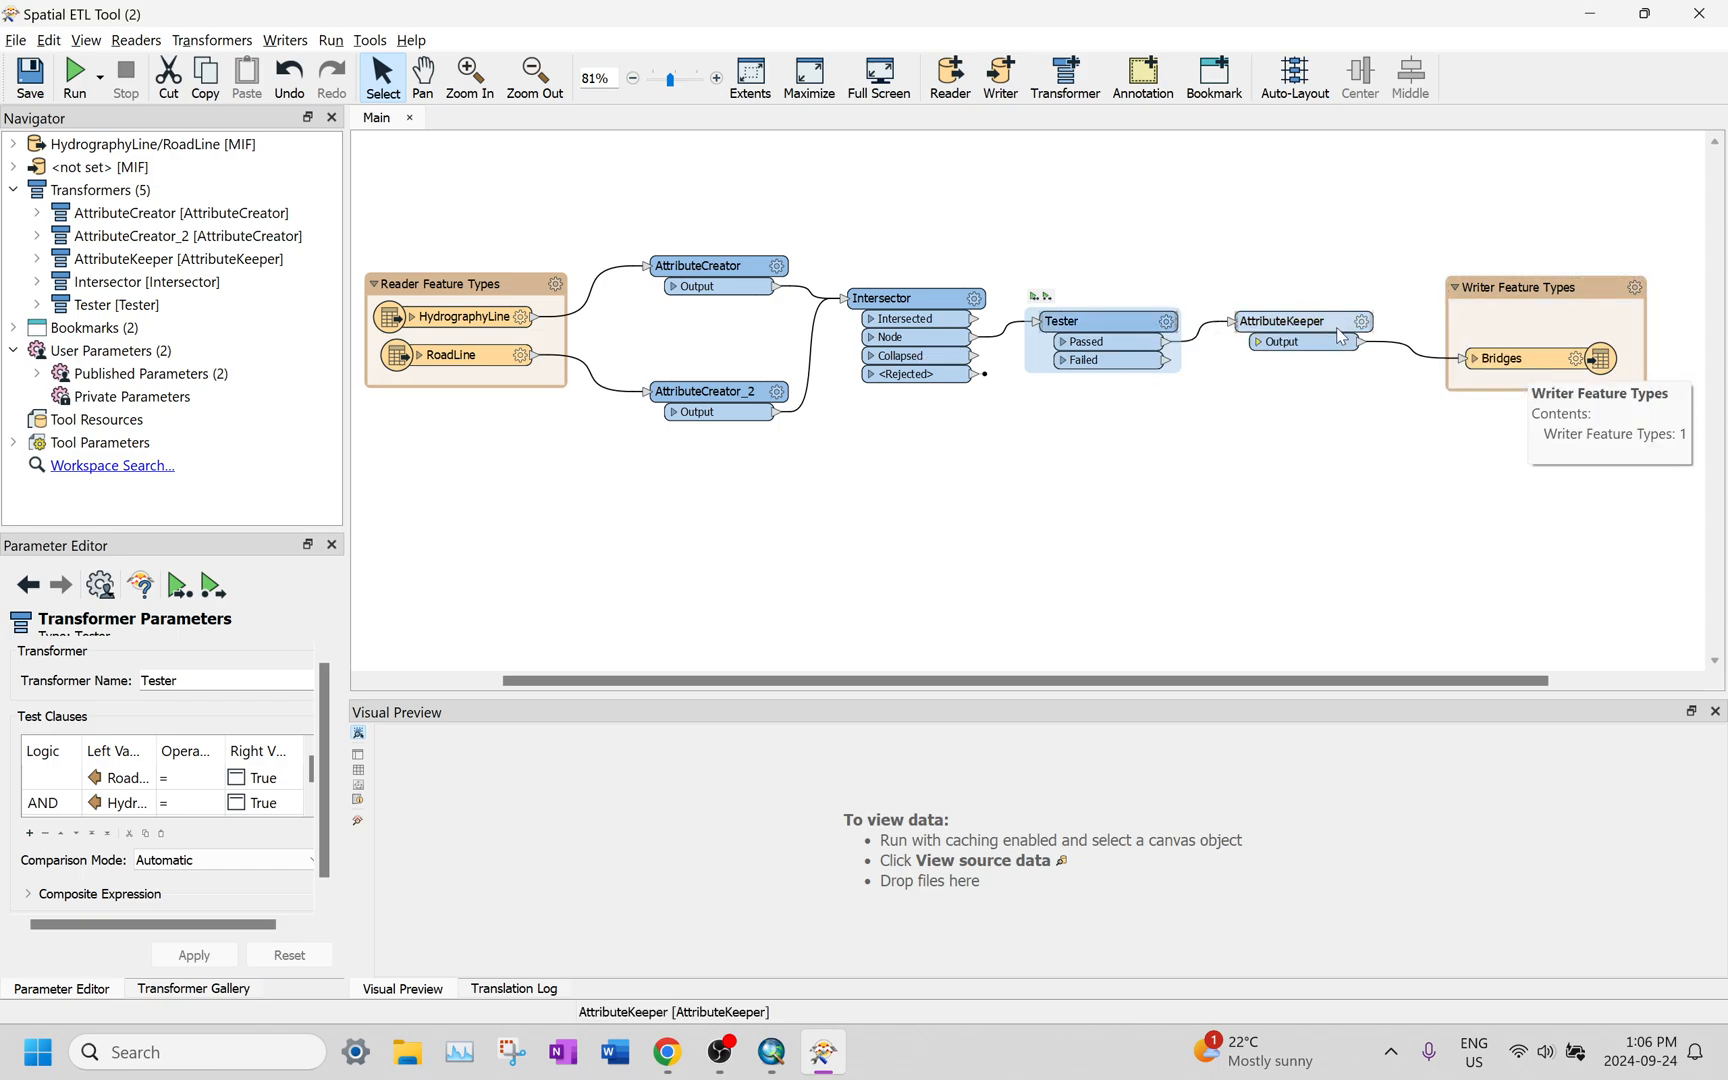
Step: Review the list of attributes that the AttributeKeeper keeps, and close its parameters
left_click(1363, 323)
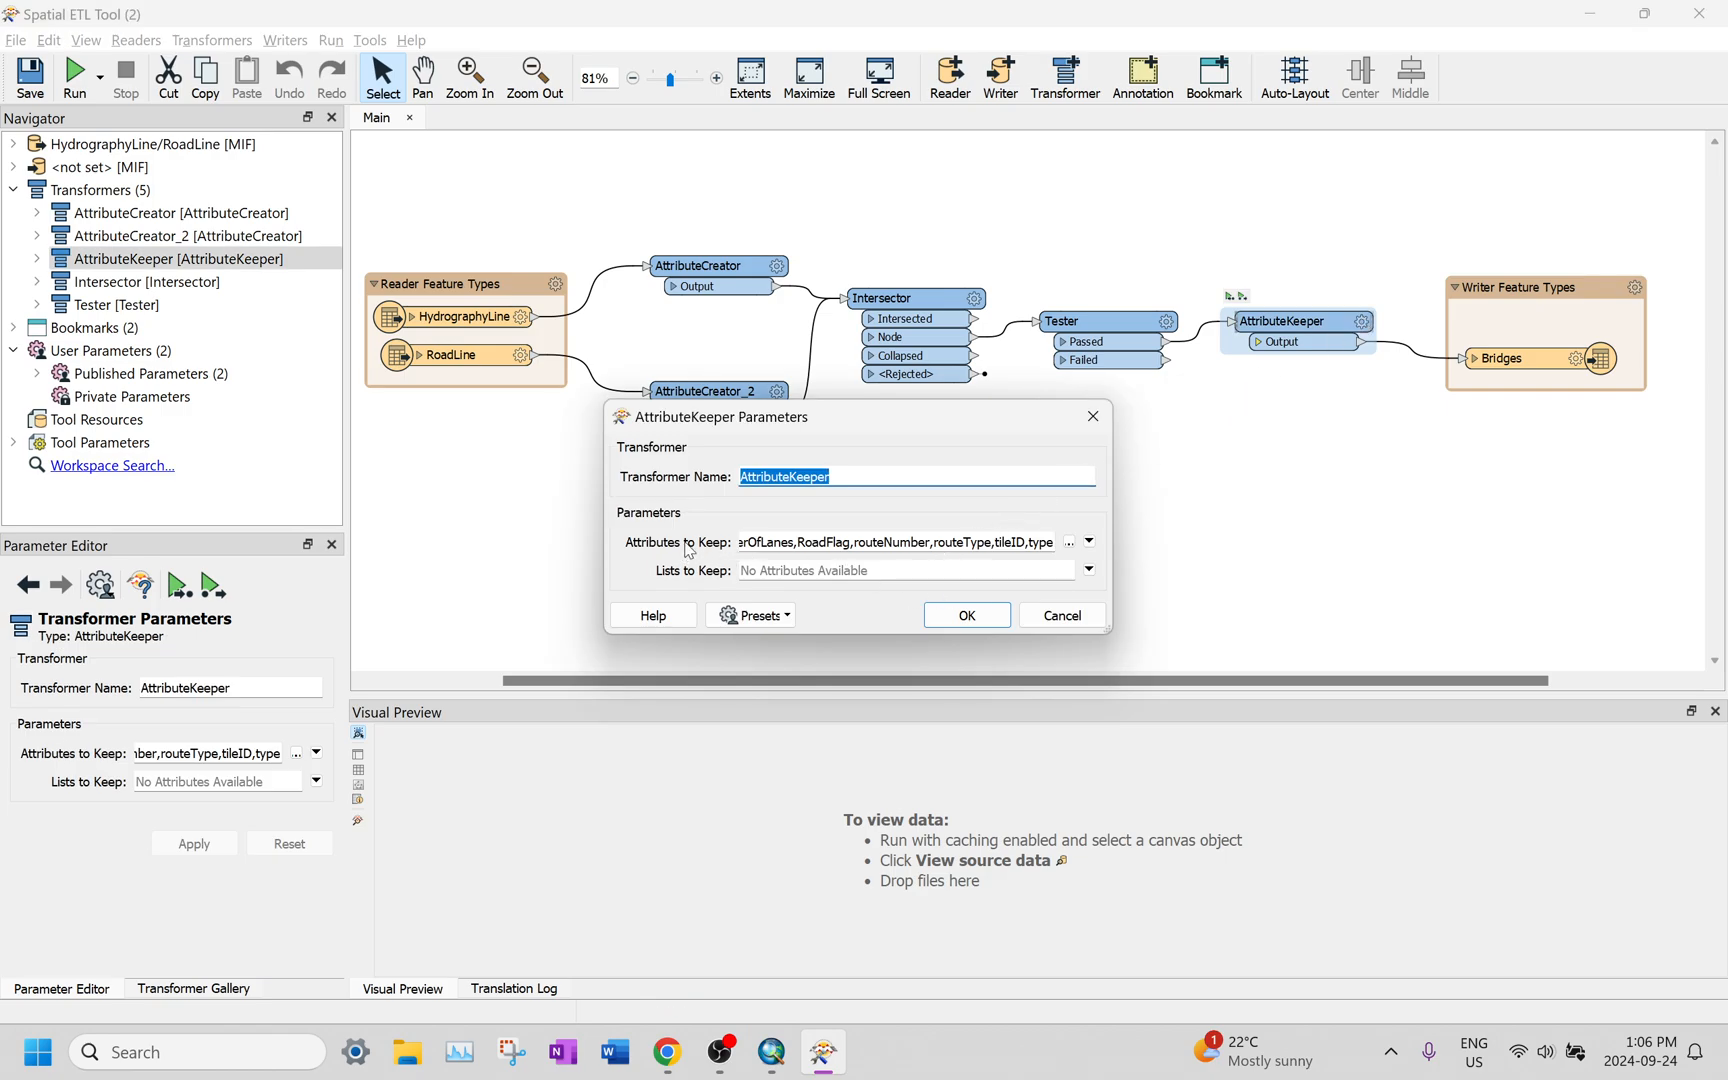
left_click(1069, 542)
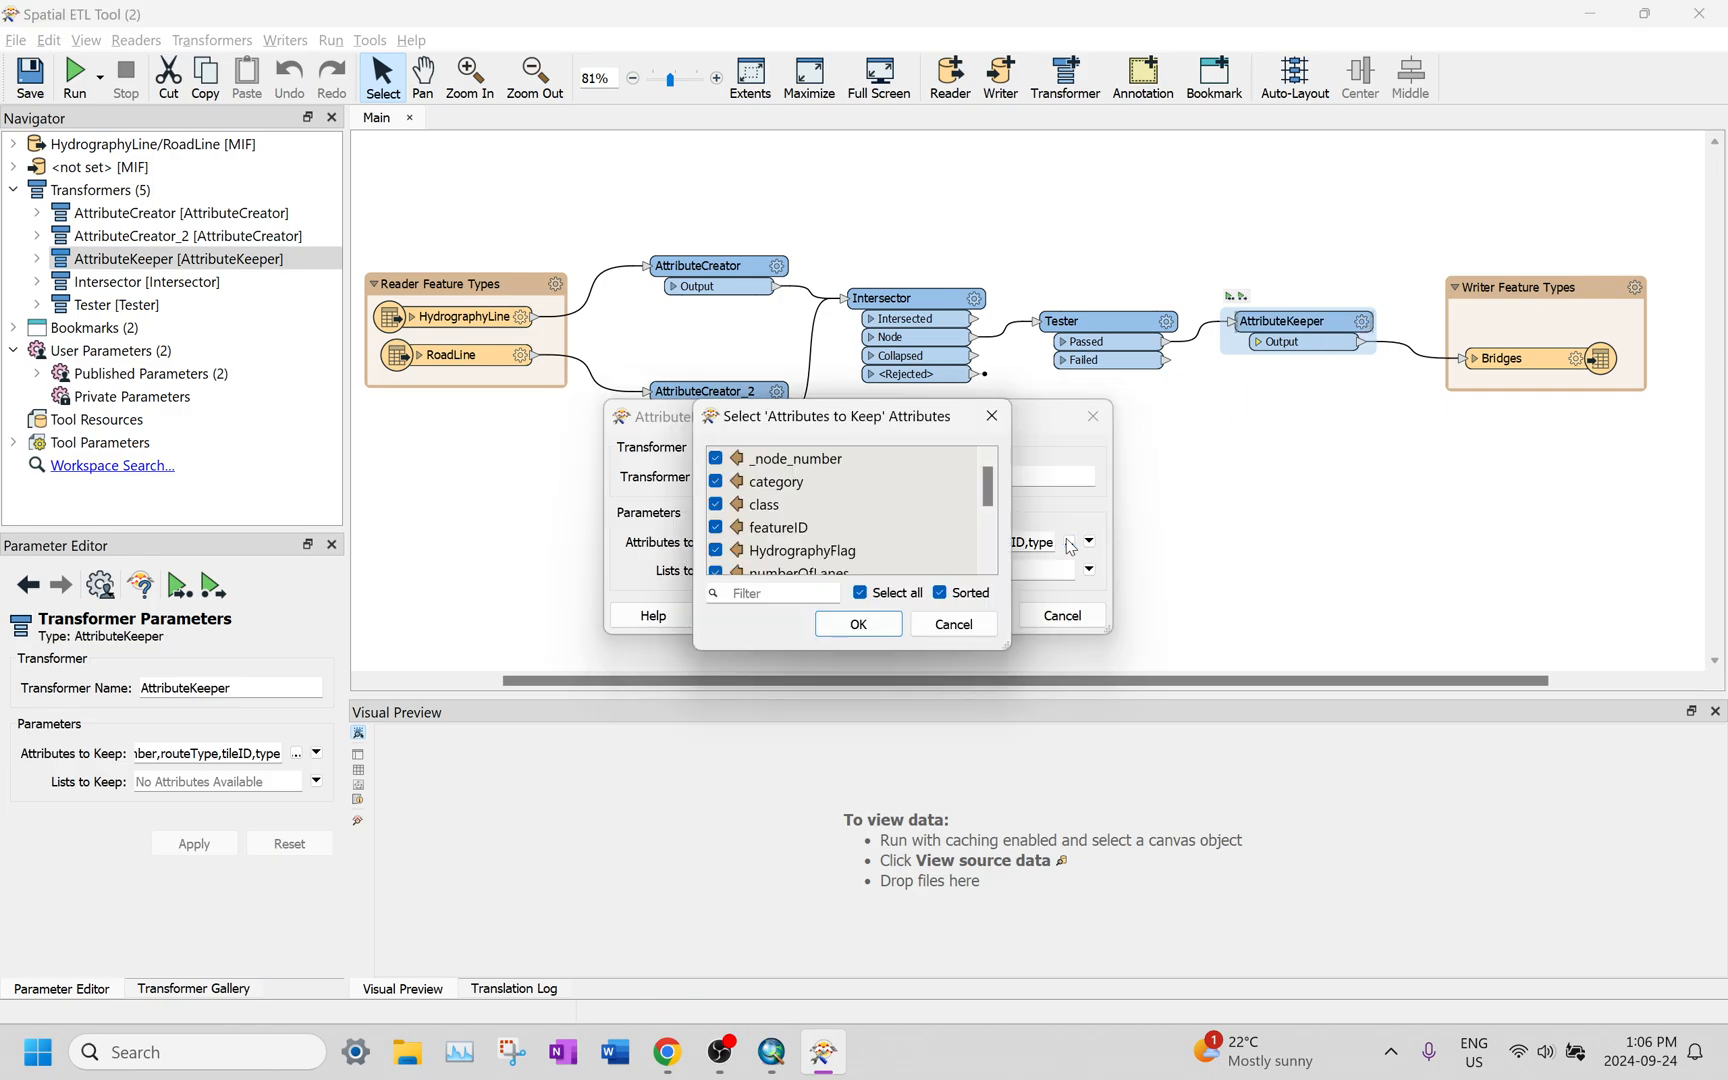
scroll(845, 515, "down", 3)
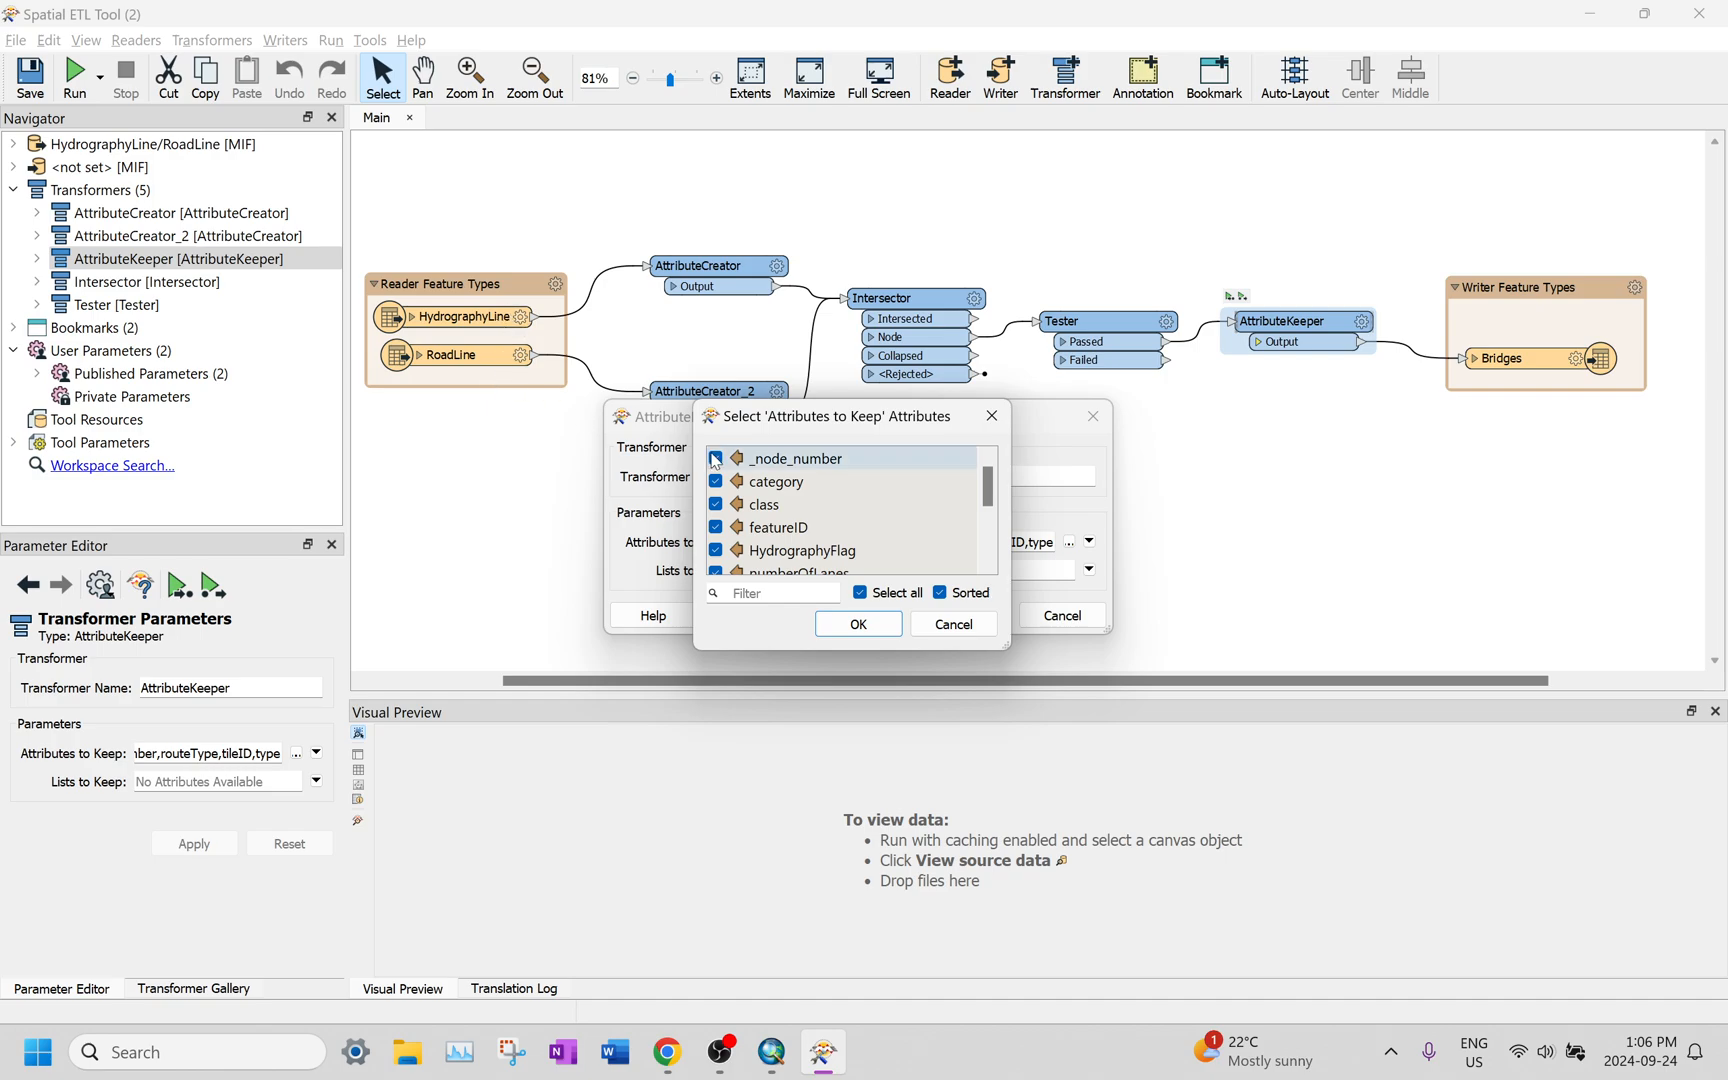
left_click(858, 623)
left_click(941, 624)
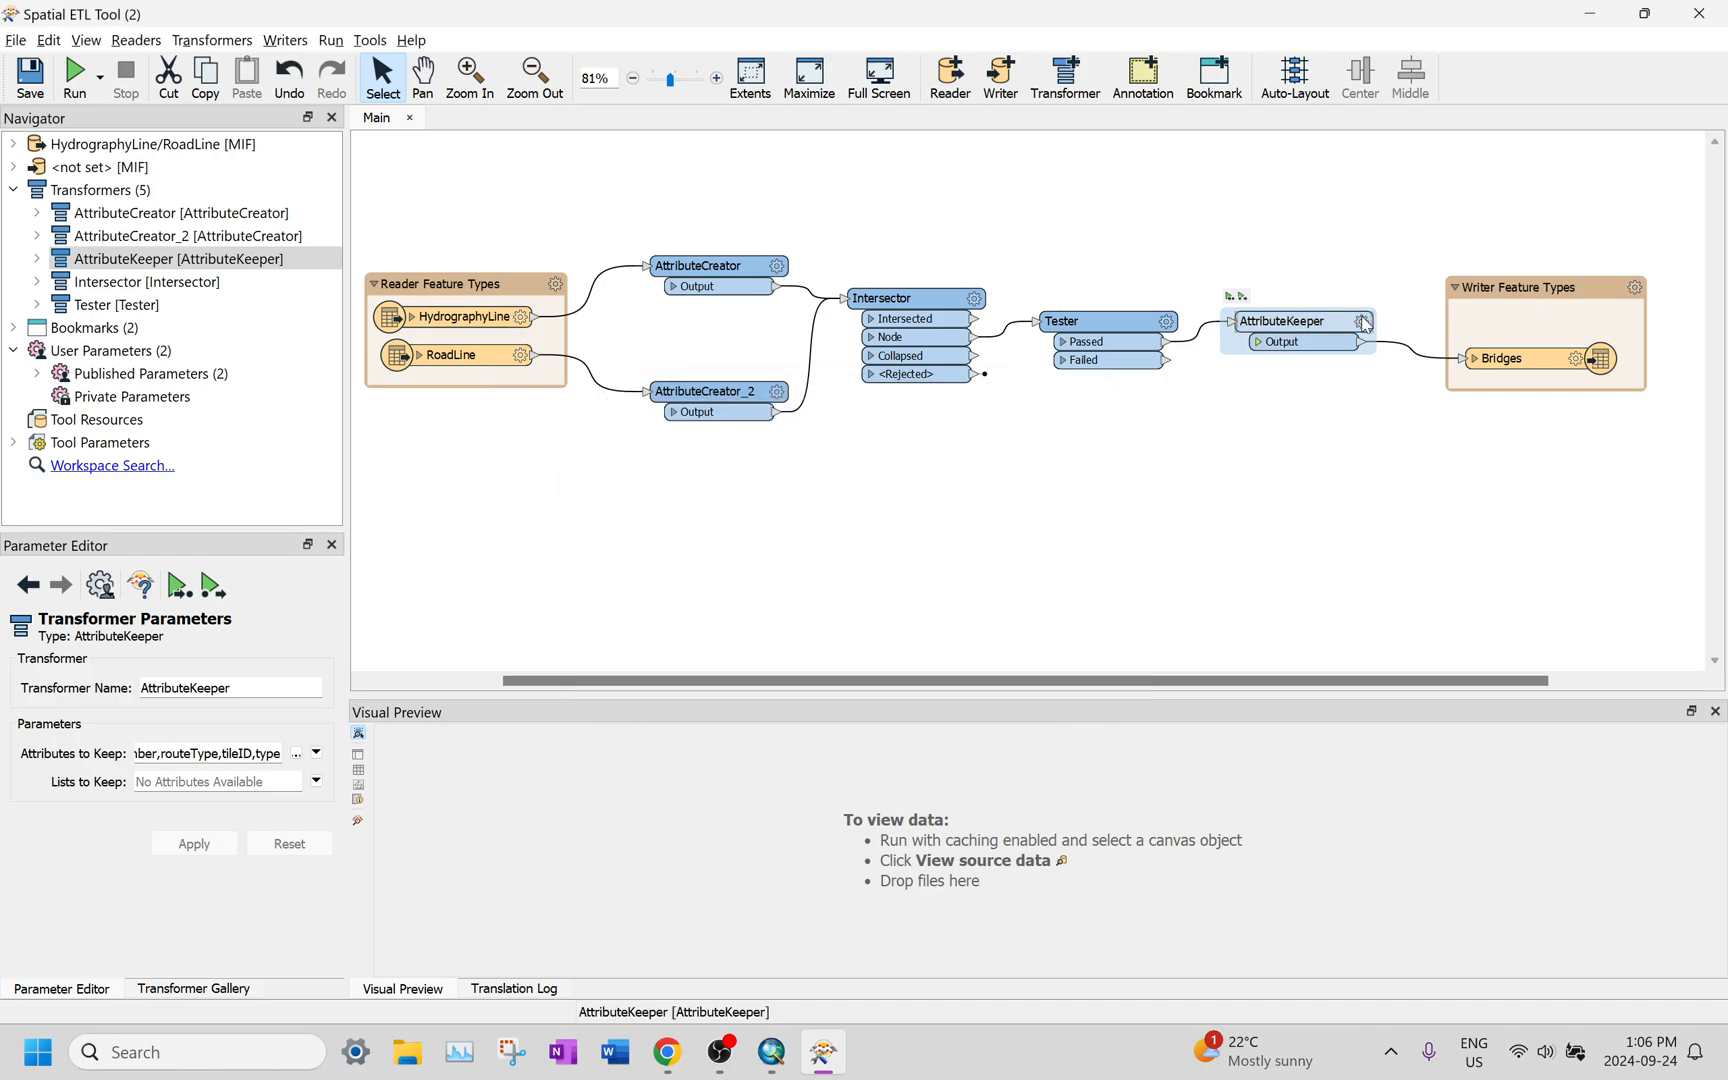
mouse_move(1365, 324)
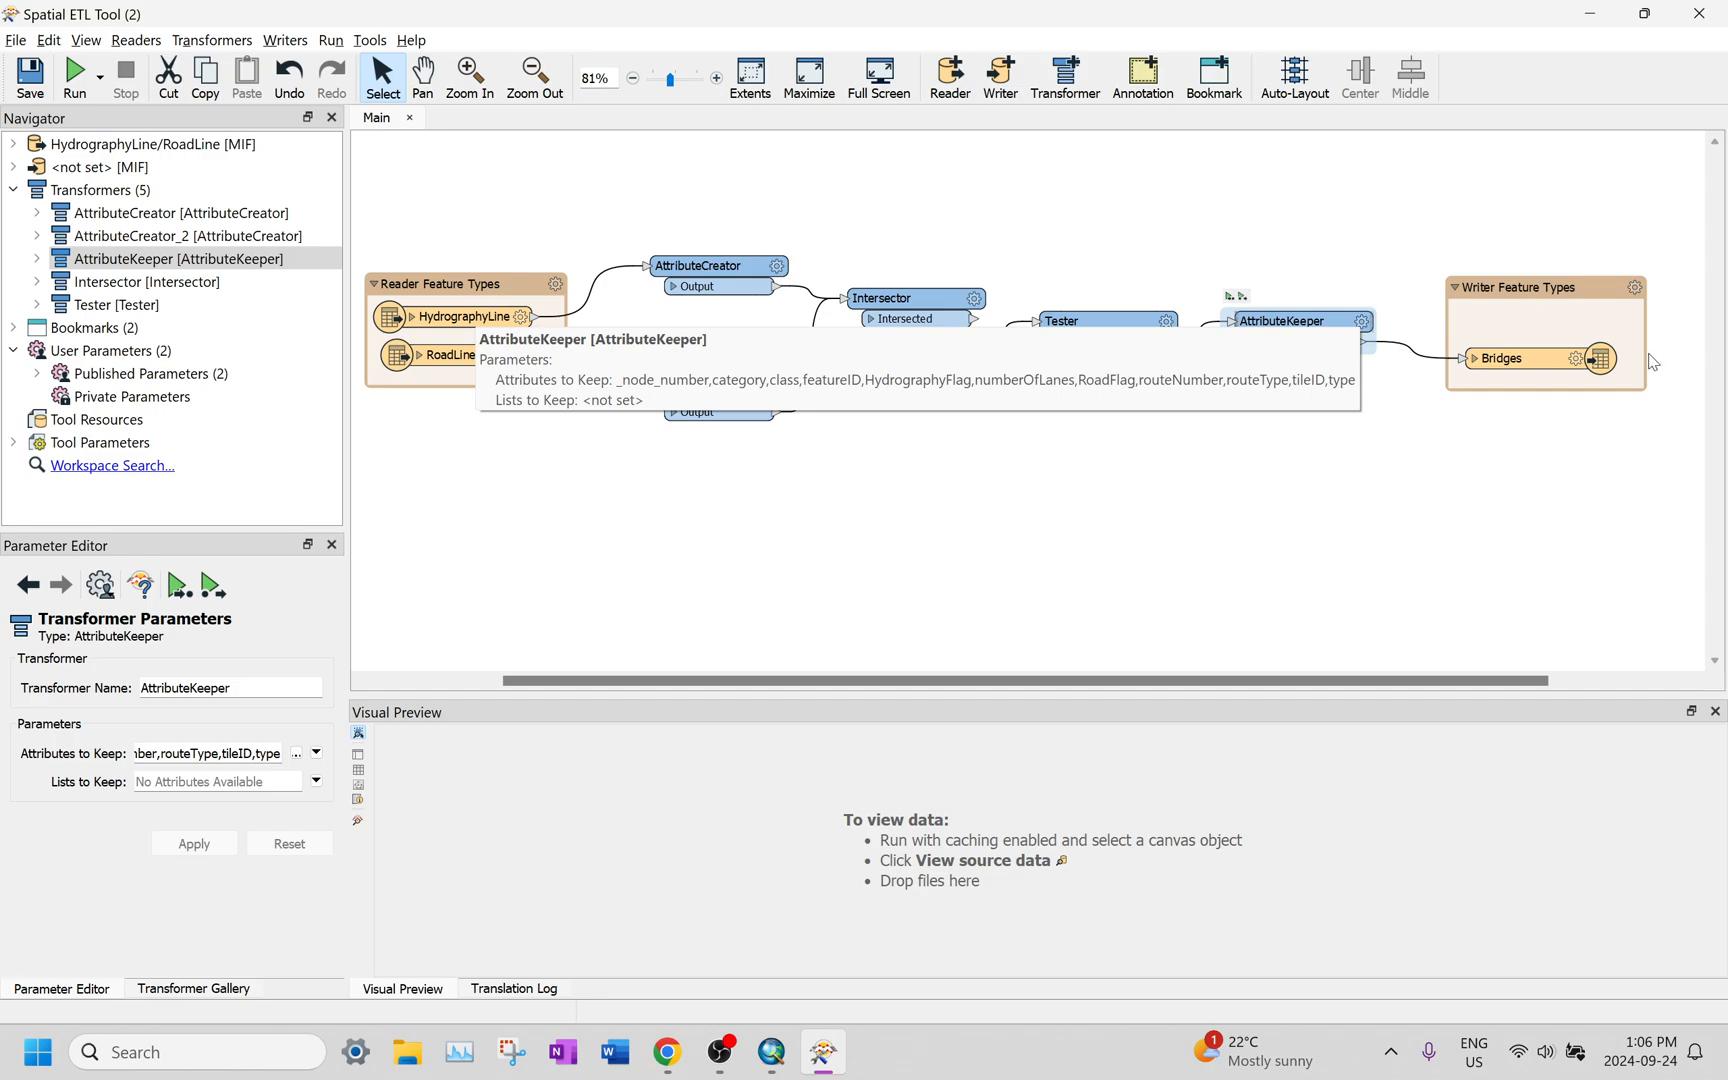
Step: Run the workspace on the source MapInfo files with the RoadsAndRivers folder as the destination, saving the values as user parameter defaults
left_click(1420, 553)
left_click(76, 74)
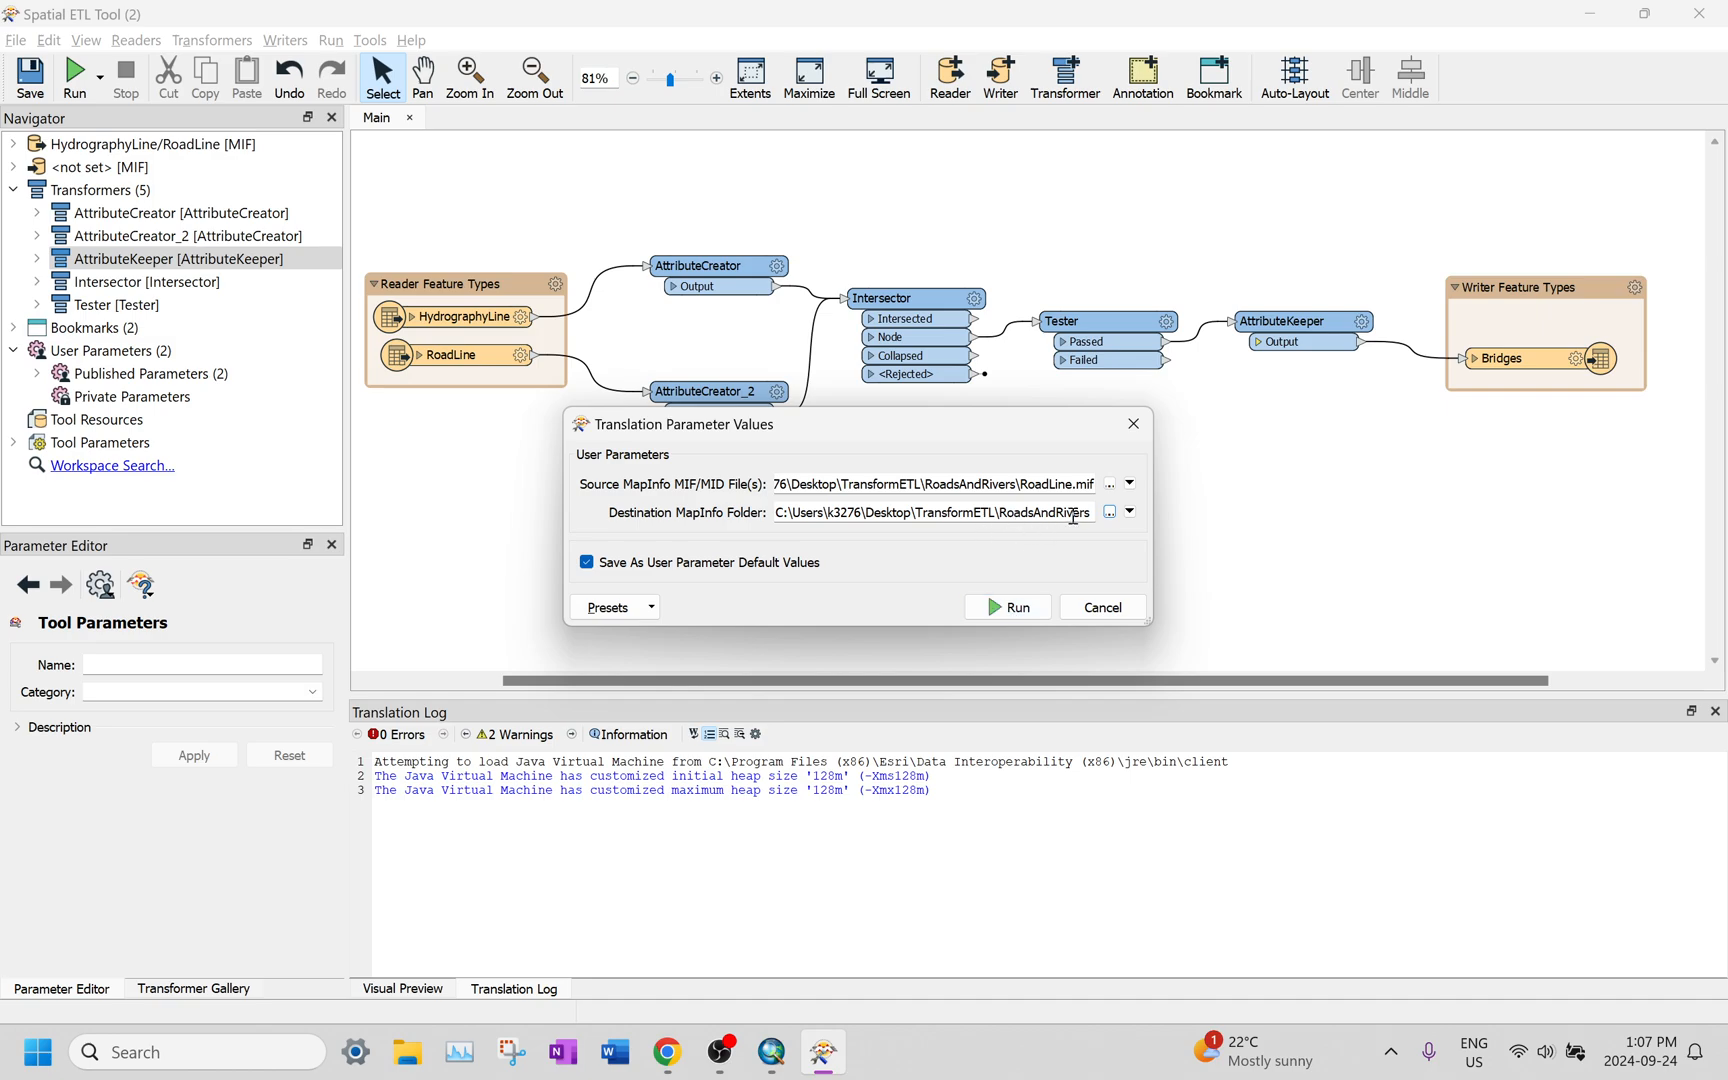
left_click(1028, 610)
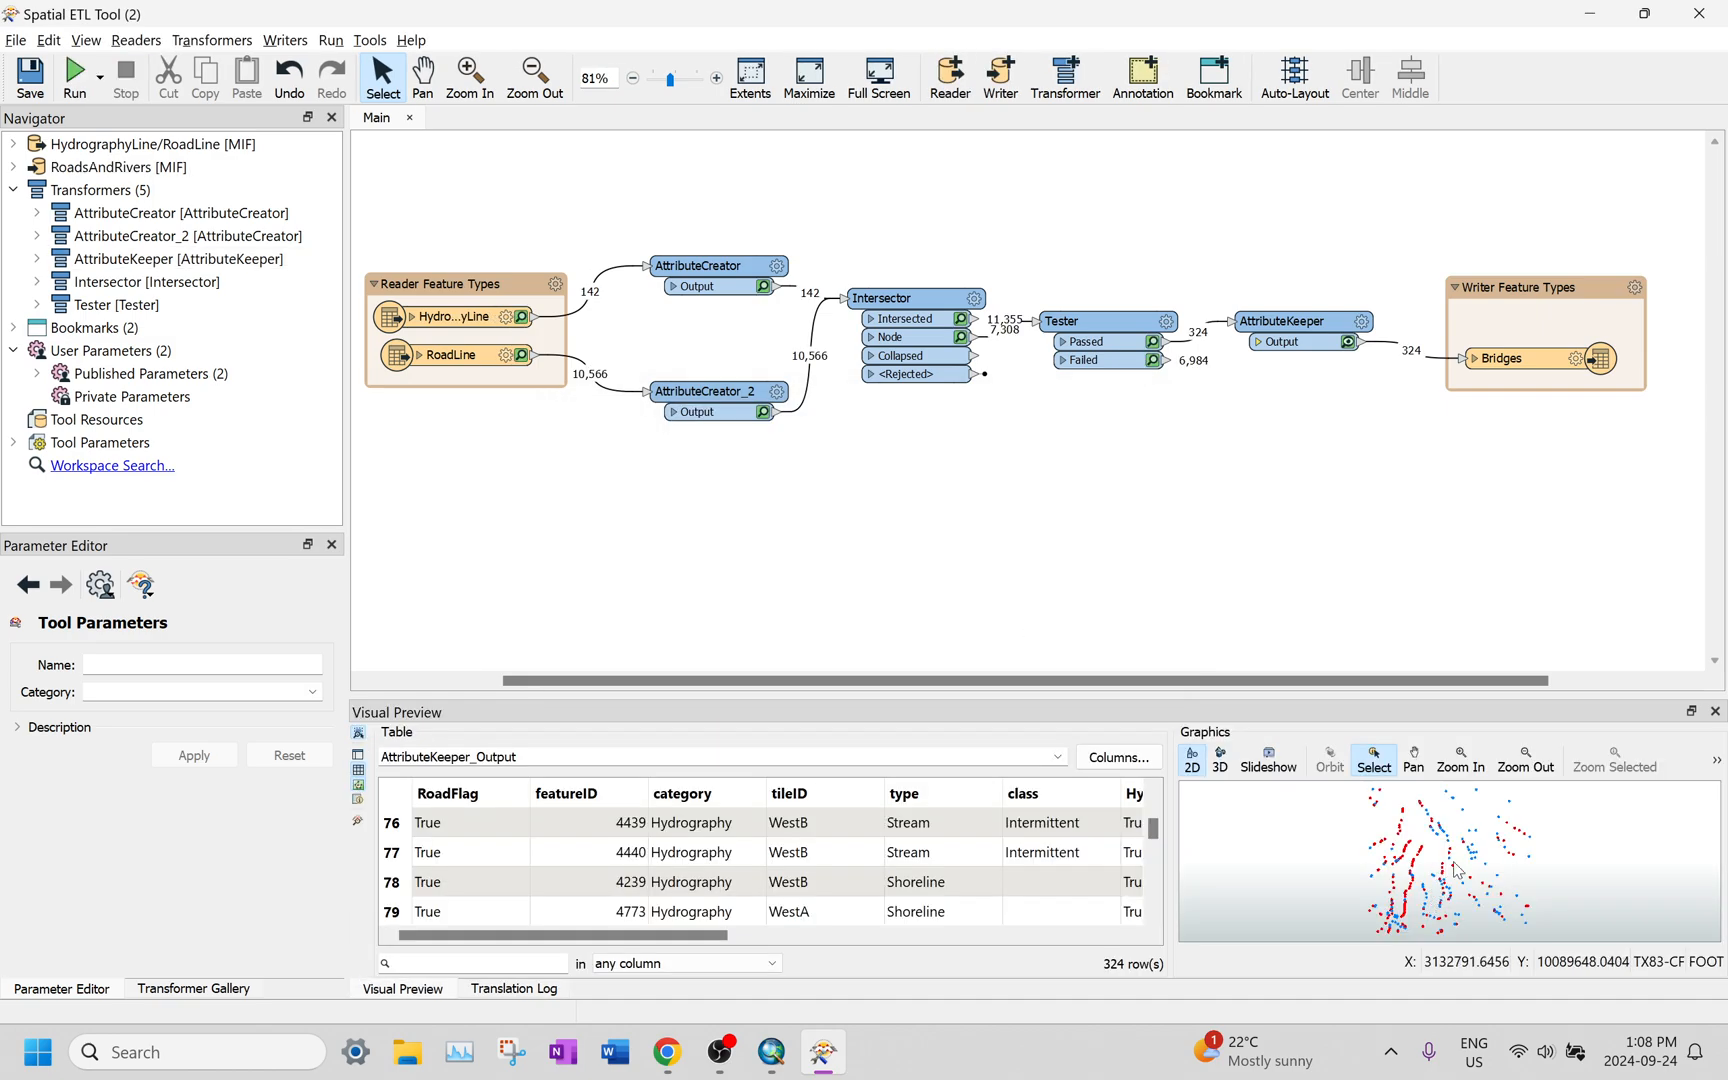
Step: Select a cluster of bridge points in the AttributeKeeper output preview and examine it up close
left_click(1400, 858)
scroll(1473, 873, "up", 5)
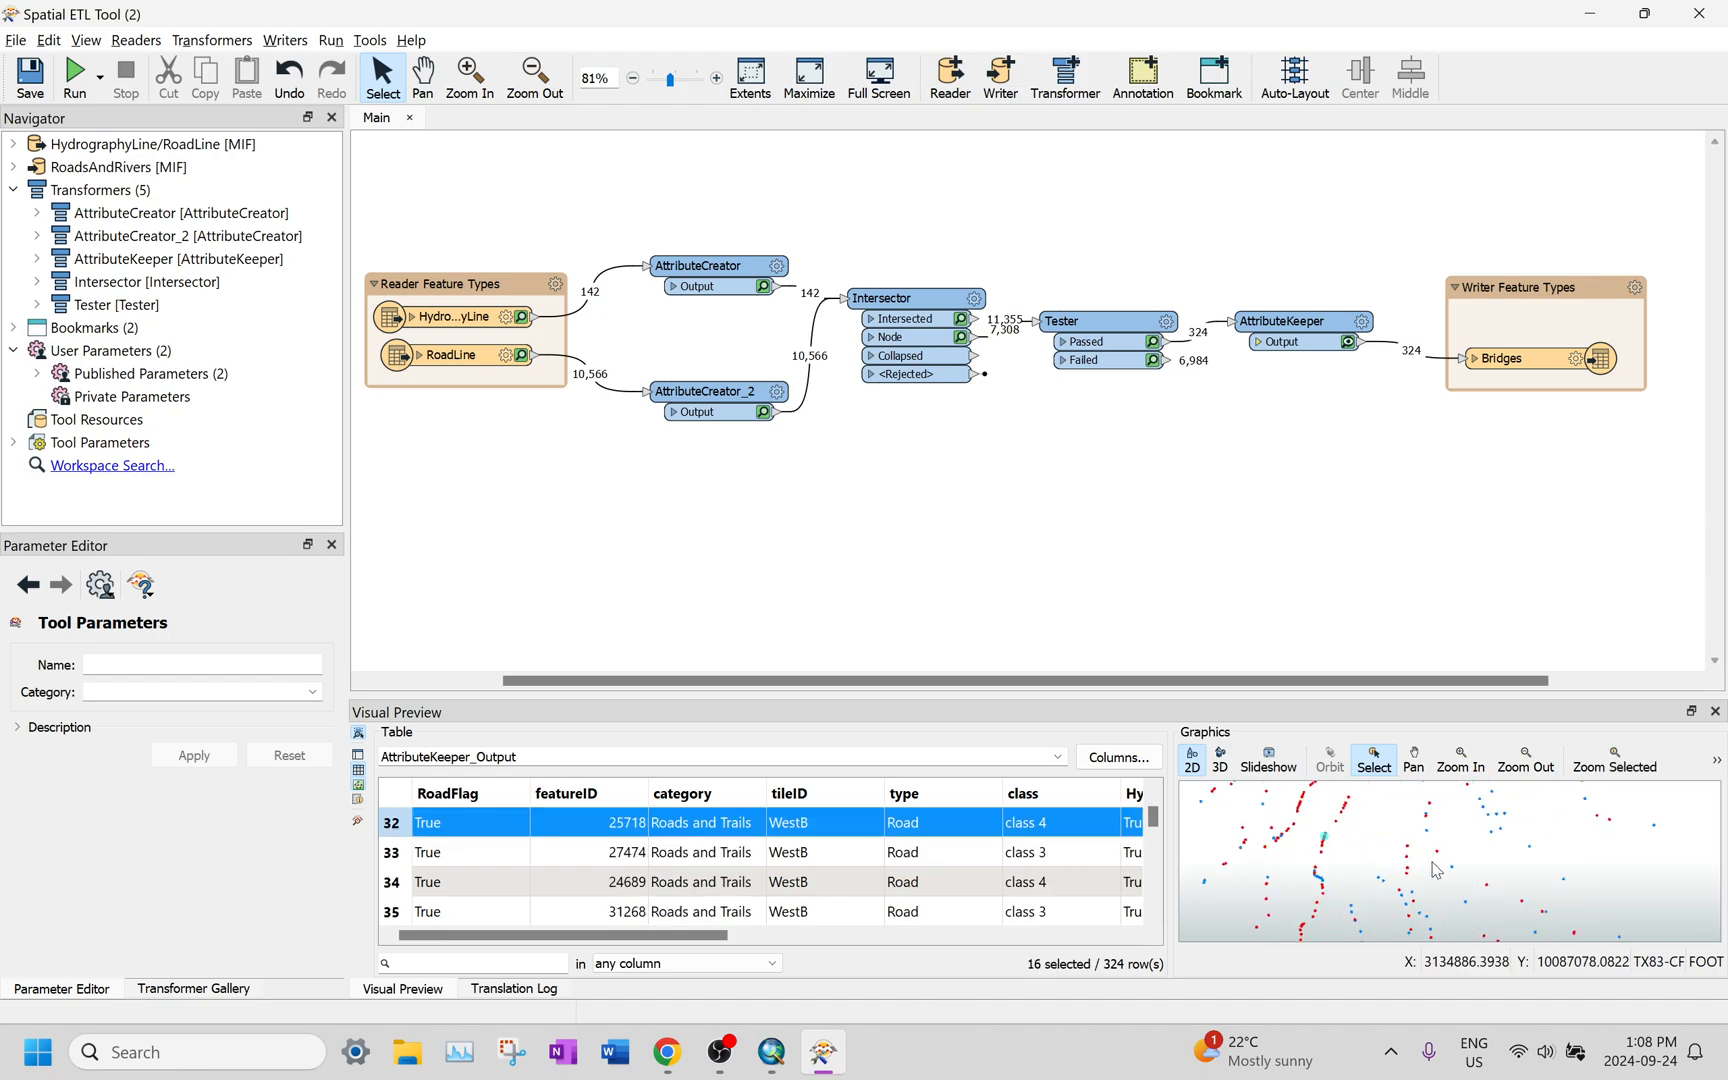
scroll(1311, 869, "down", 2)
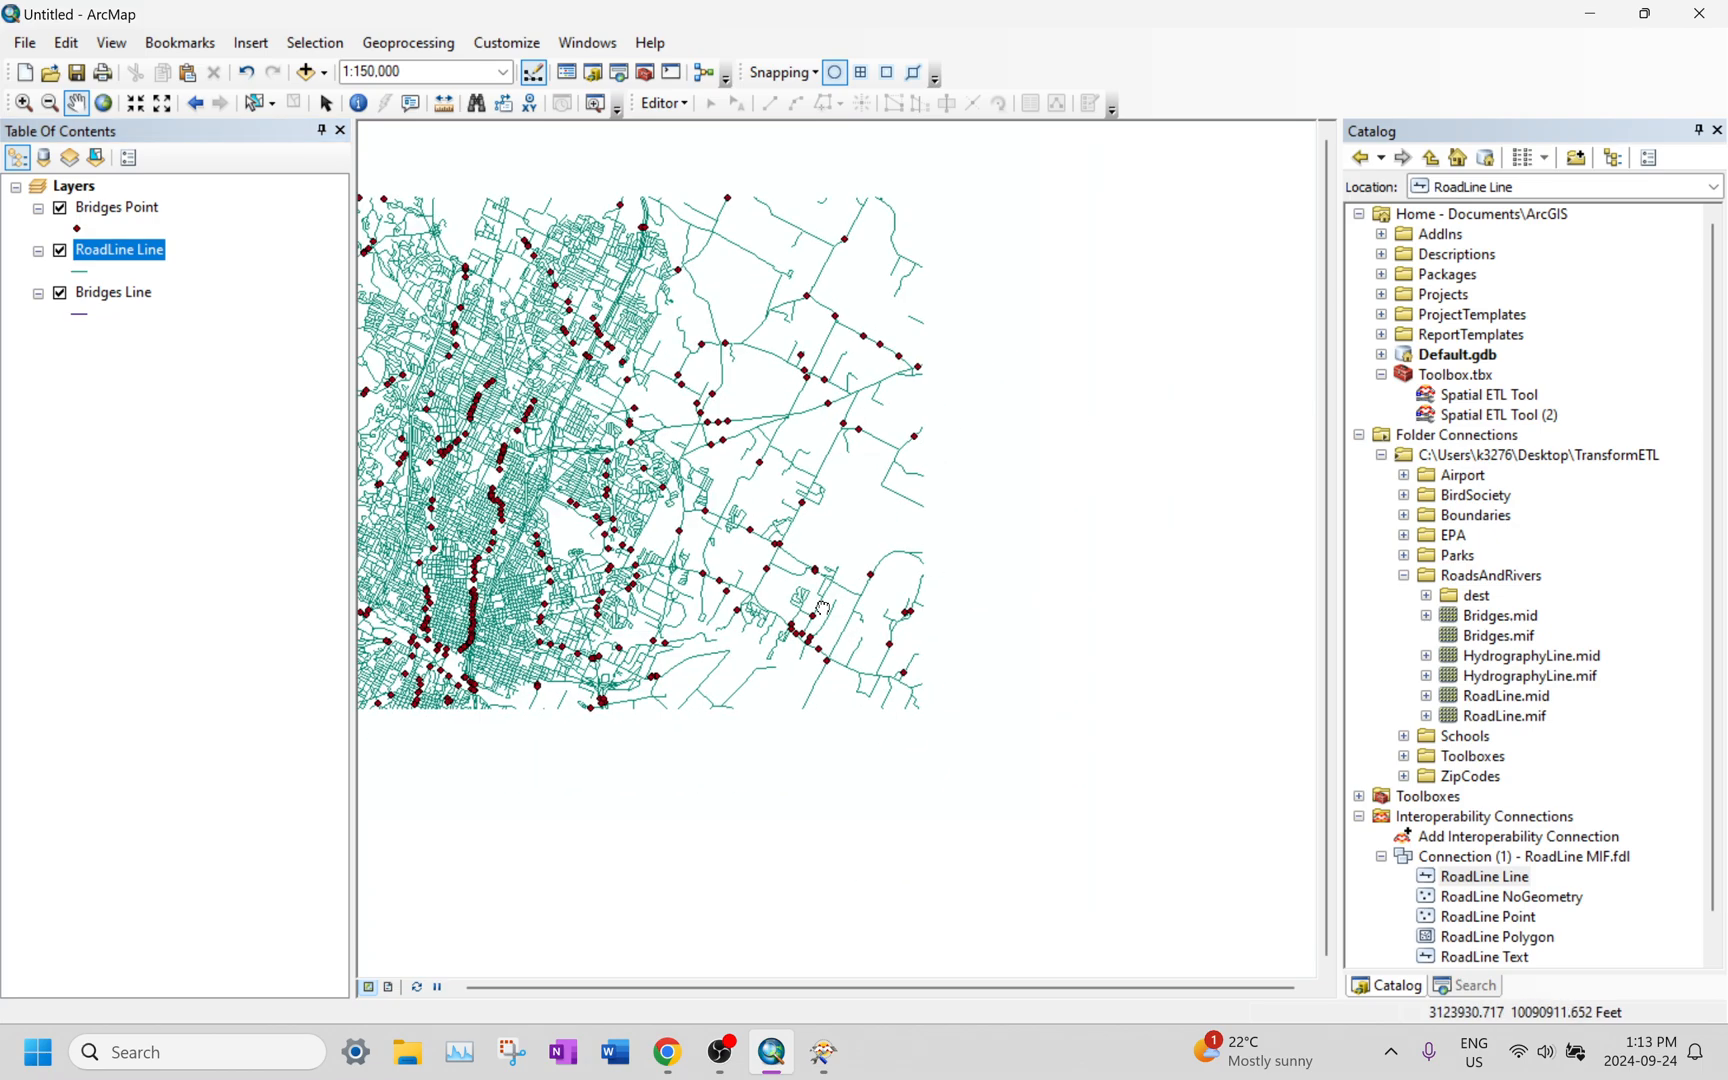
Step: Switch to ArcMap, centre the road and bridge layers in the map, and collapse the RoadLine MIF connection
left_click_drag(822, 607, 975, 637)
scroll(1386, 785, "down", 1)
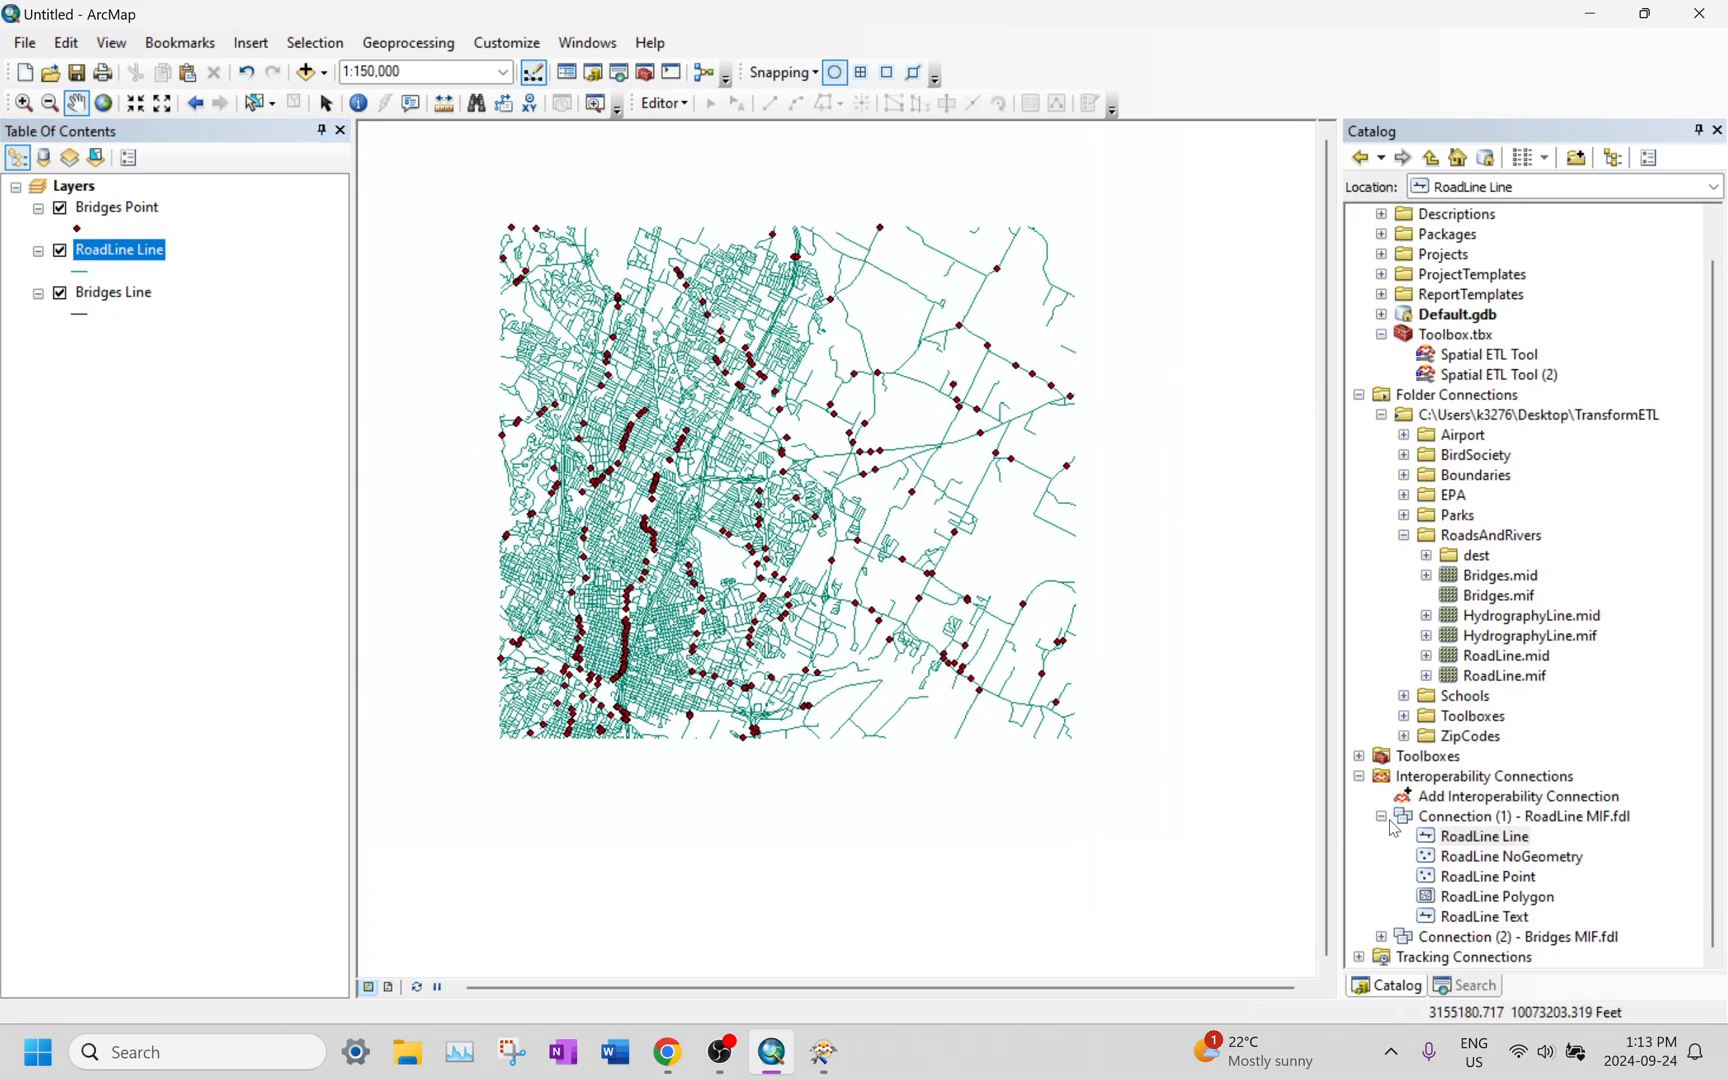
left_click(1386, 817)
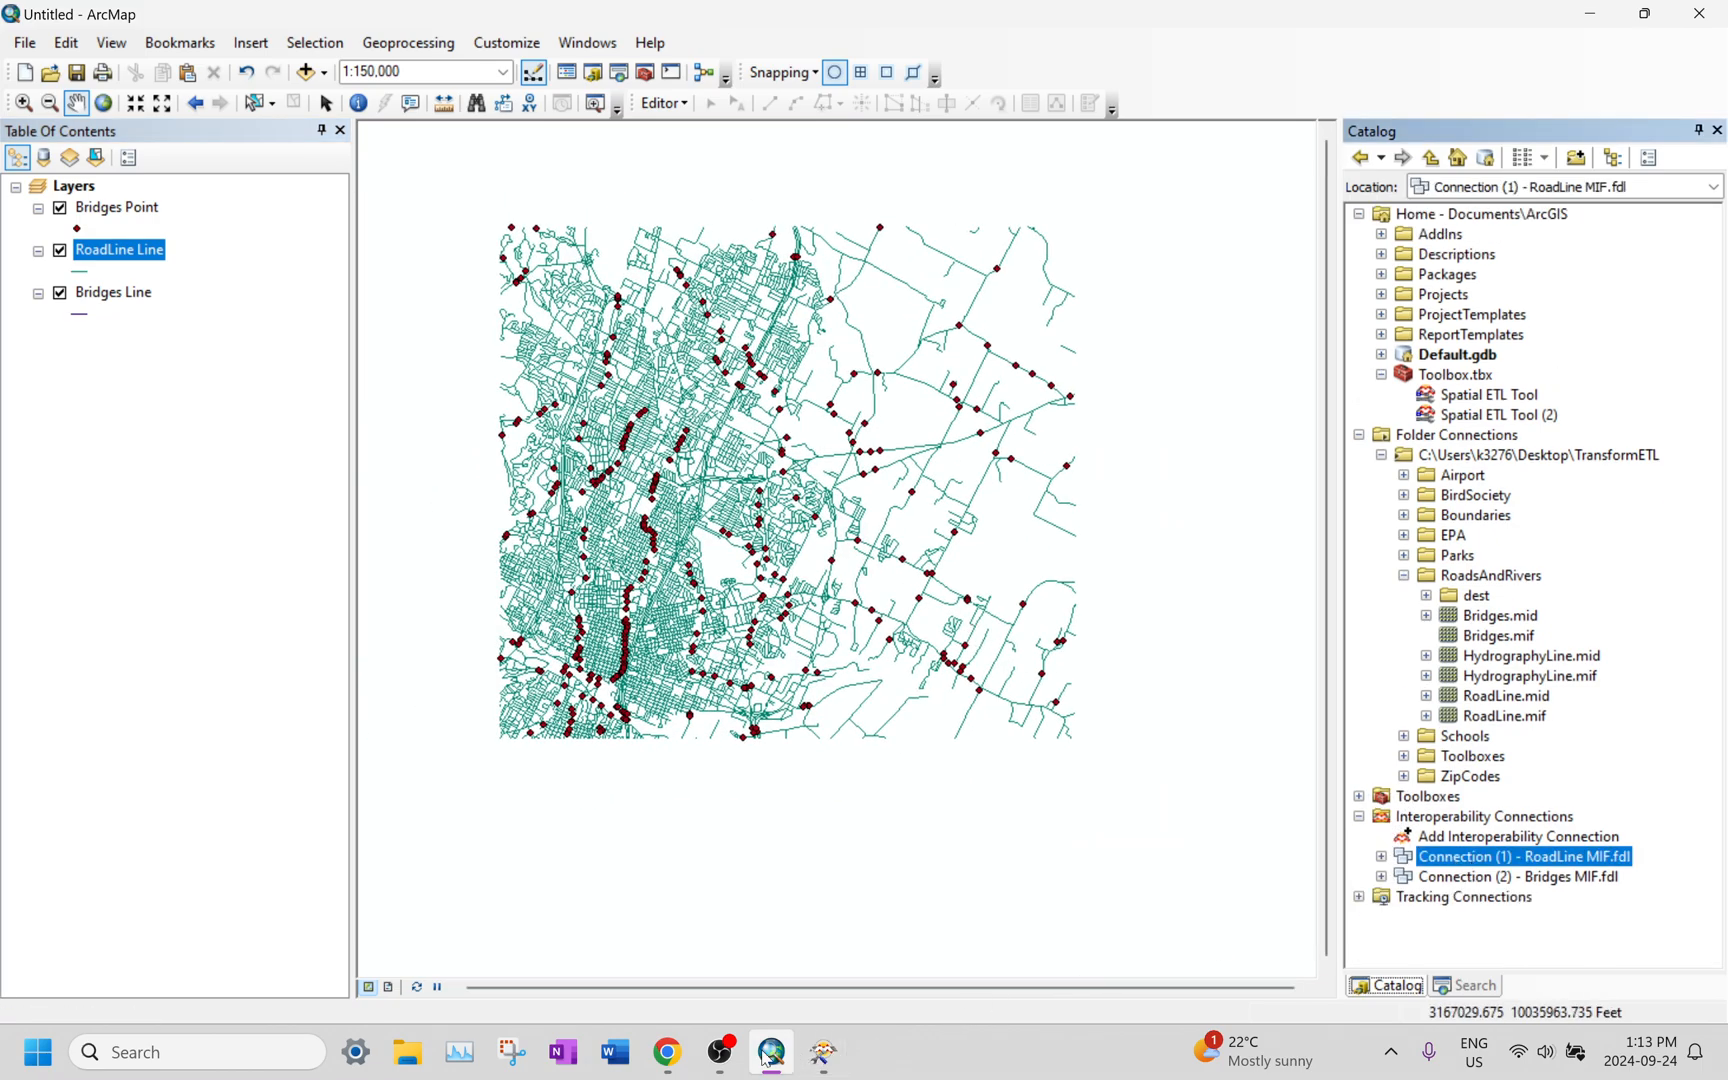
Step: Revisit the Spatial ETL workspace and the course's exercise page in the browser, and return to ArcMap
left_click(826, 1051)
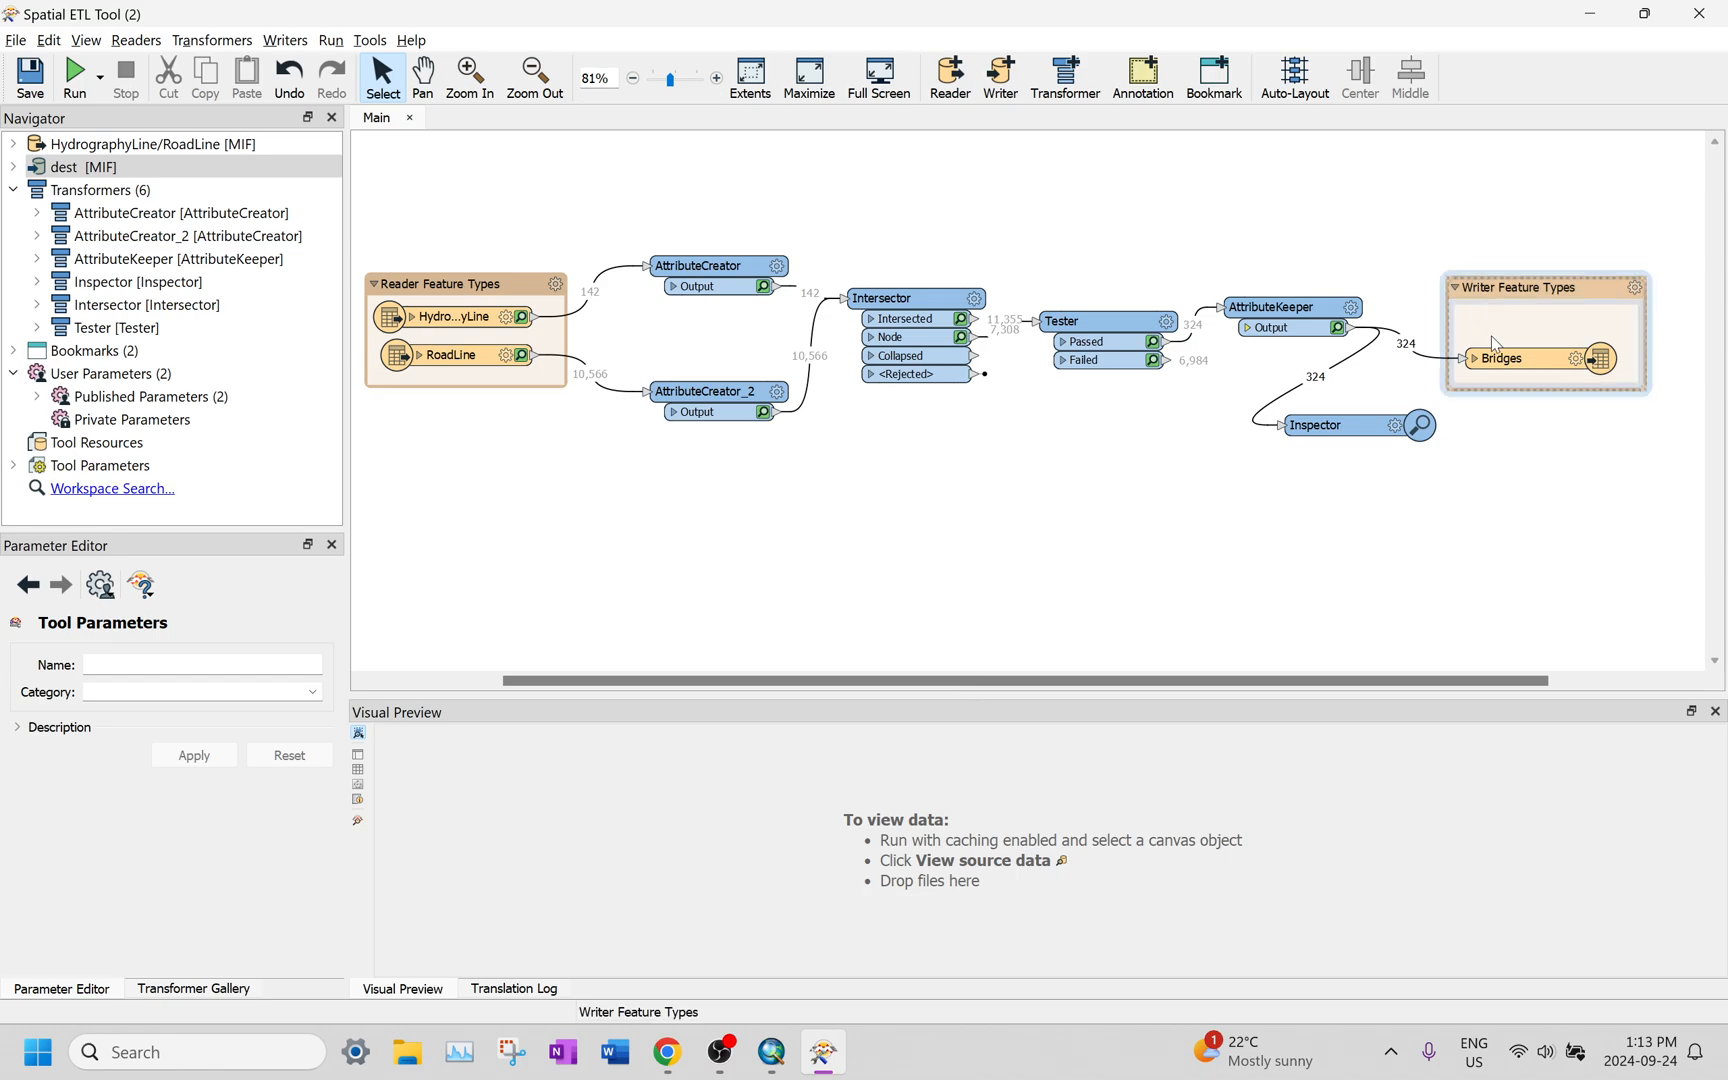
left_click(668, 1051)
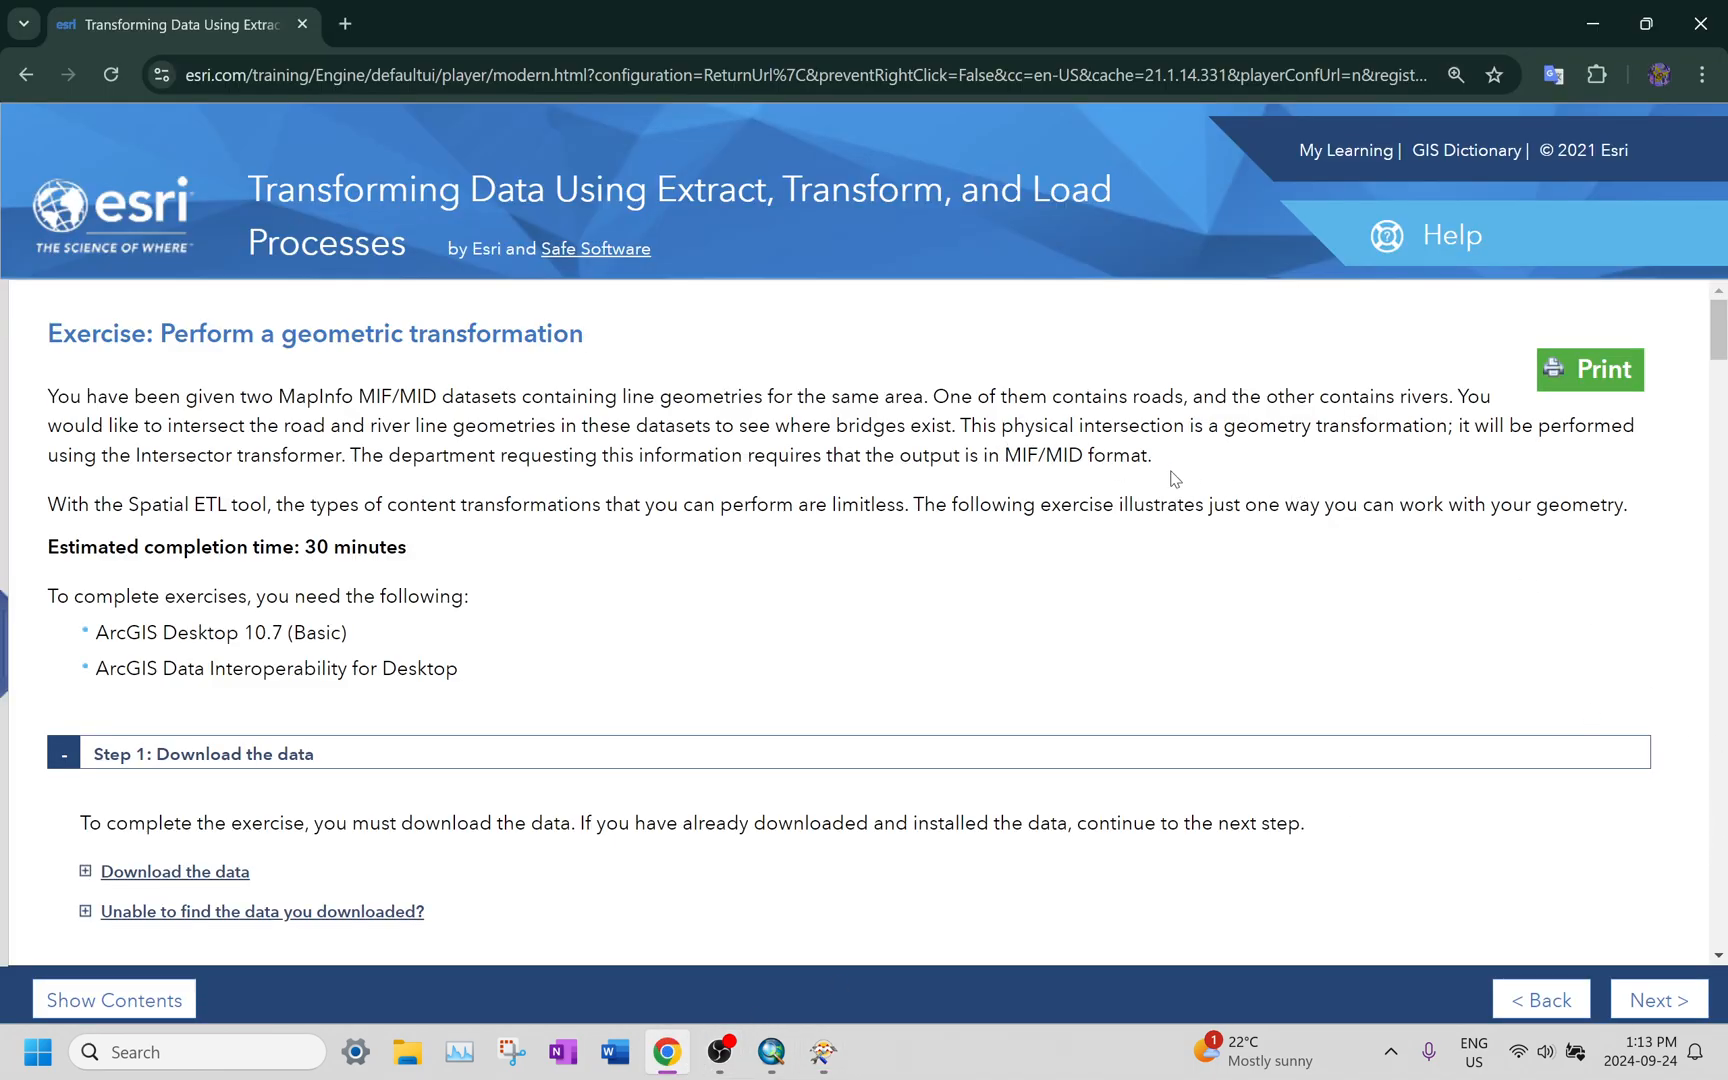
key("alt+Tab")
key("alt+Tab")
key("Tab")
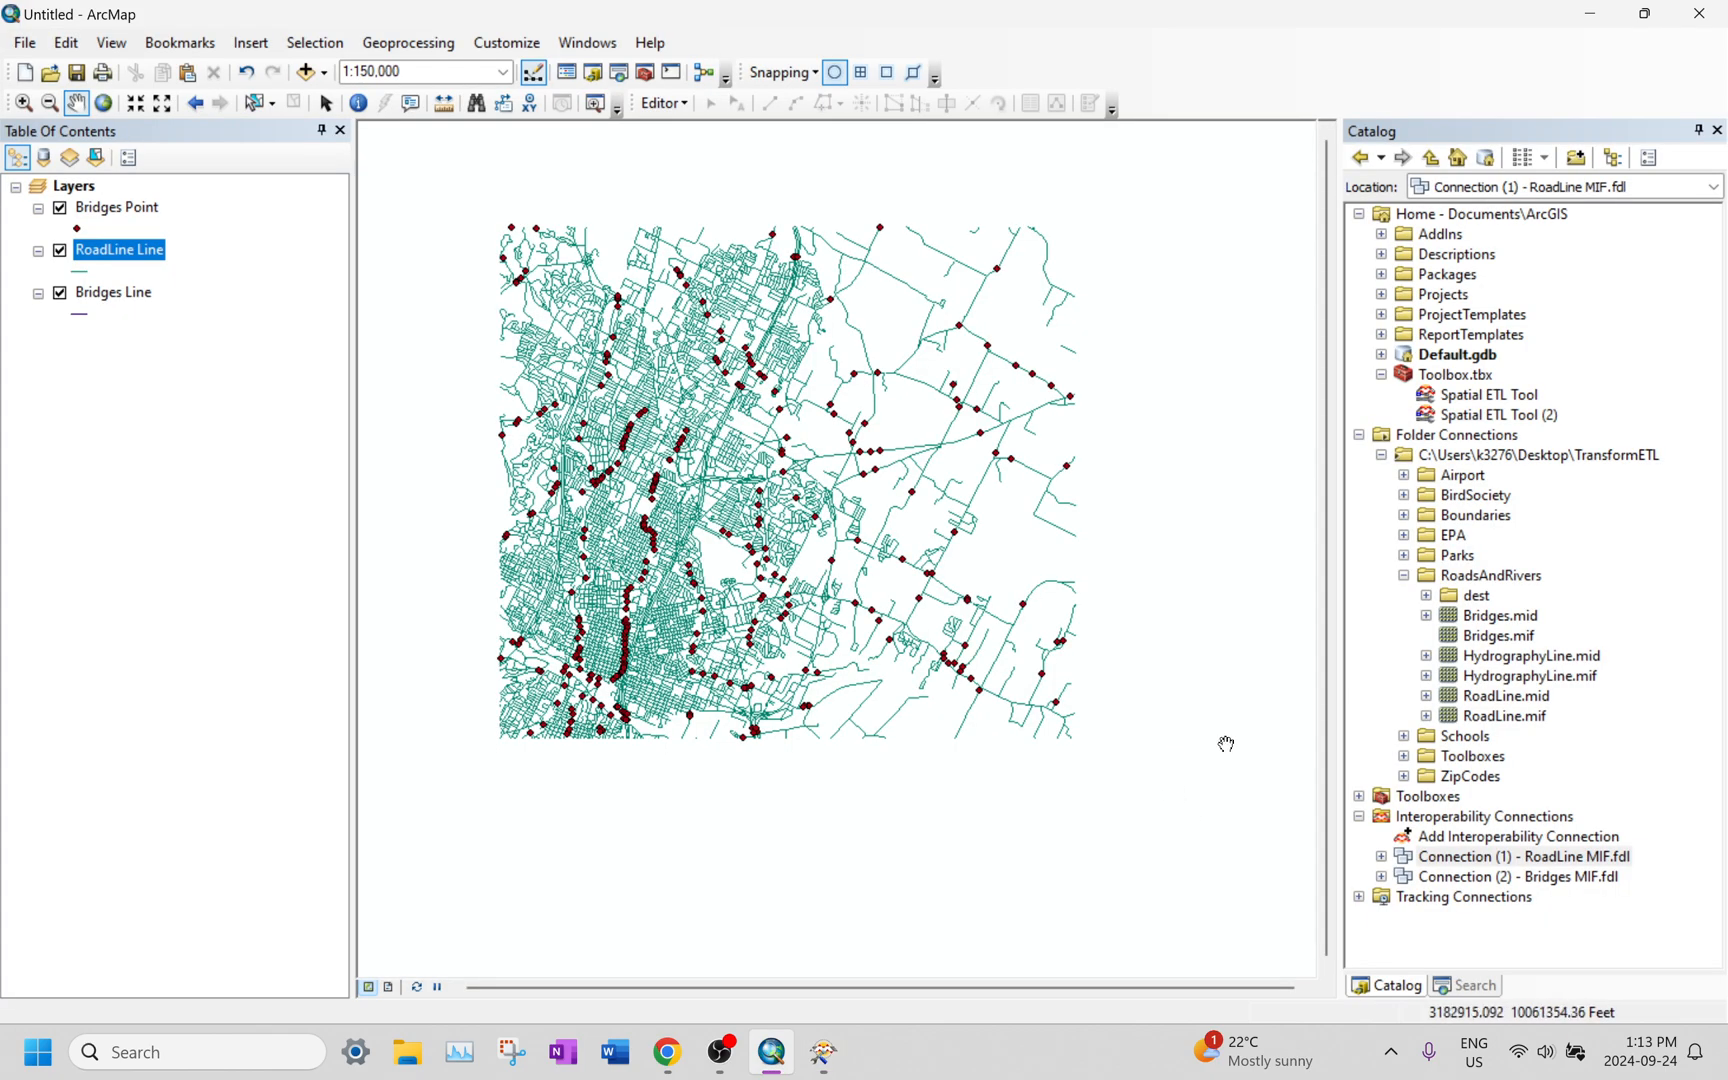
Step: Add an interoperability connection in MapInfo MIF/MID format to HydrographyLine.mif in the RoadsAndRivers folder
left_click(1440, 840)
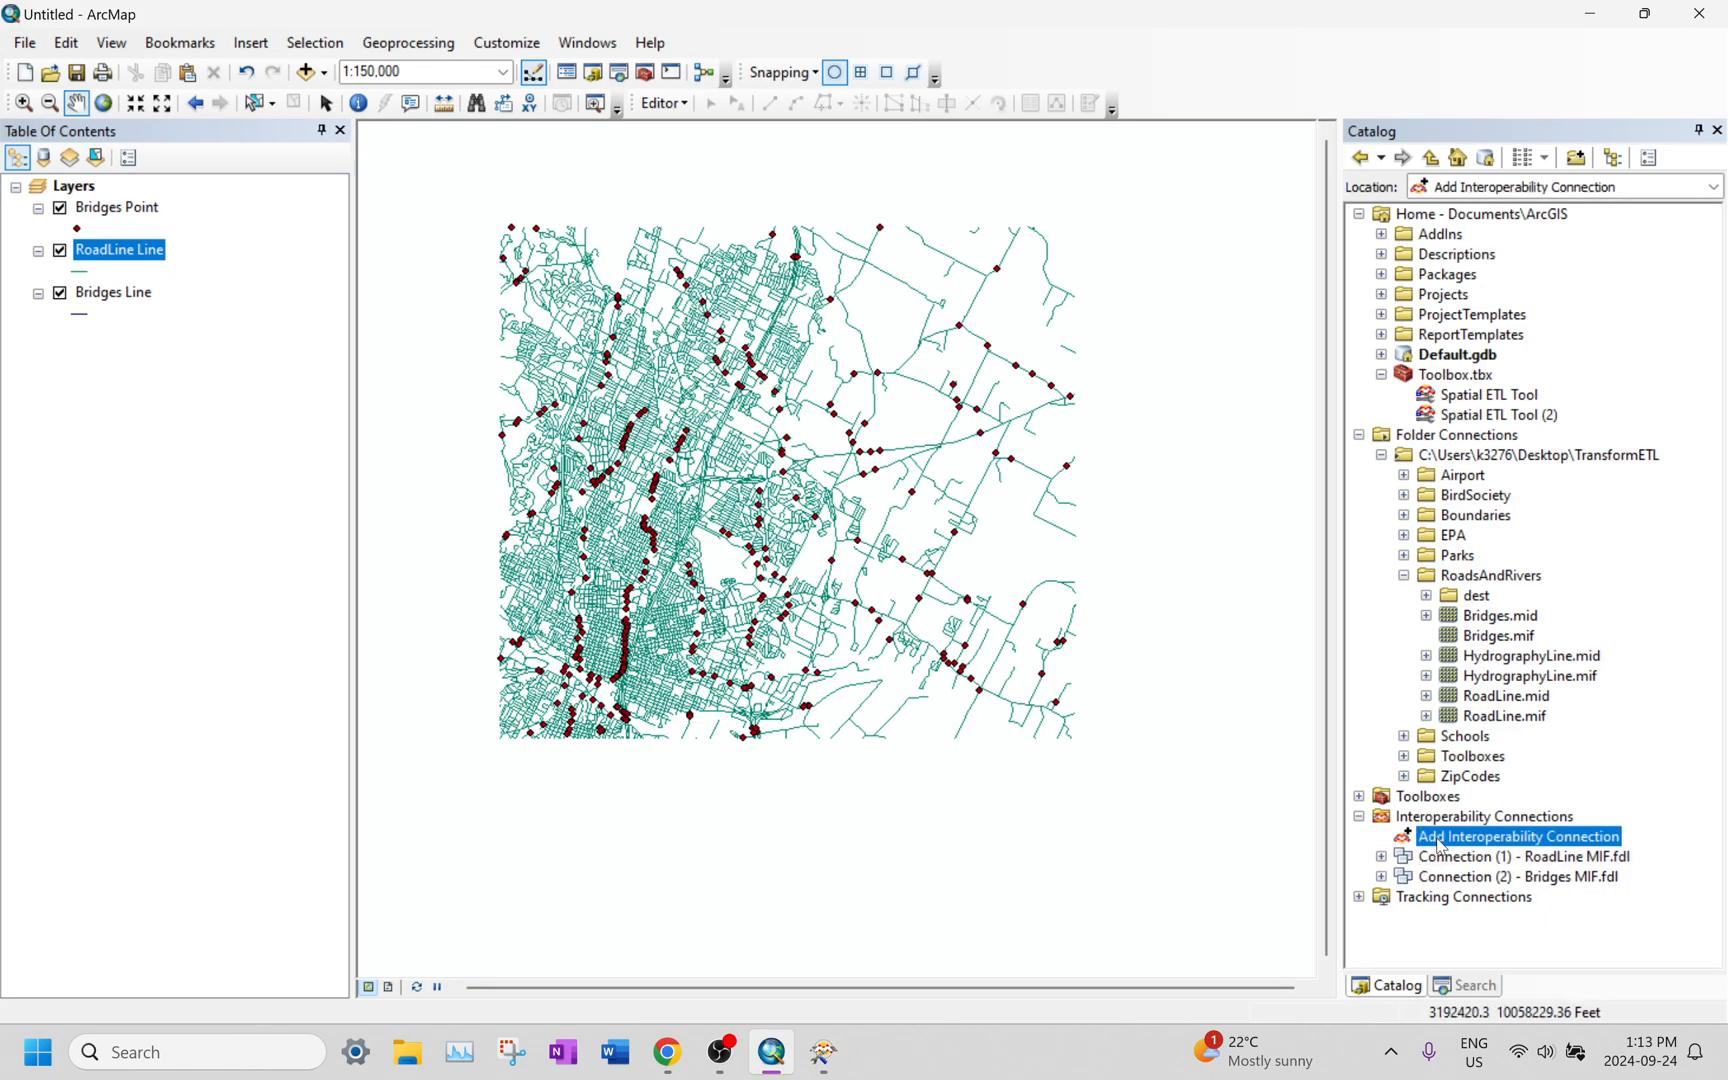
double_click(1512, 840)
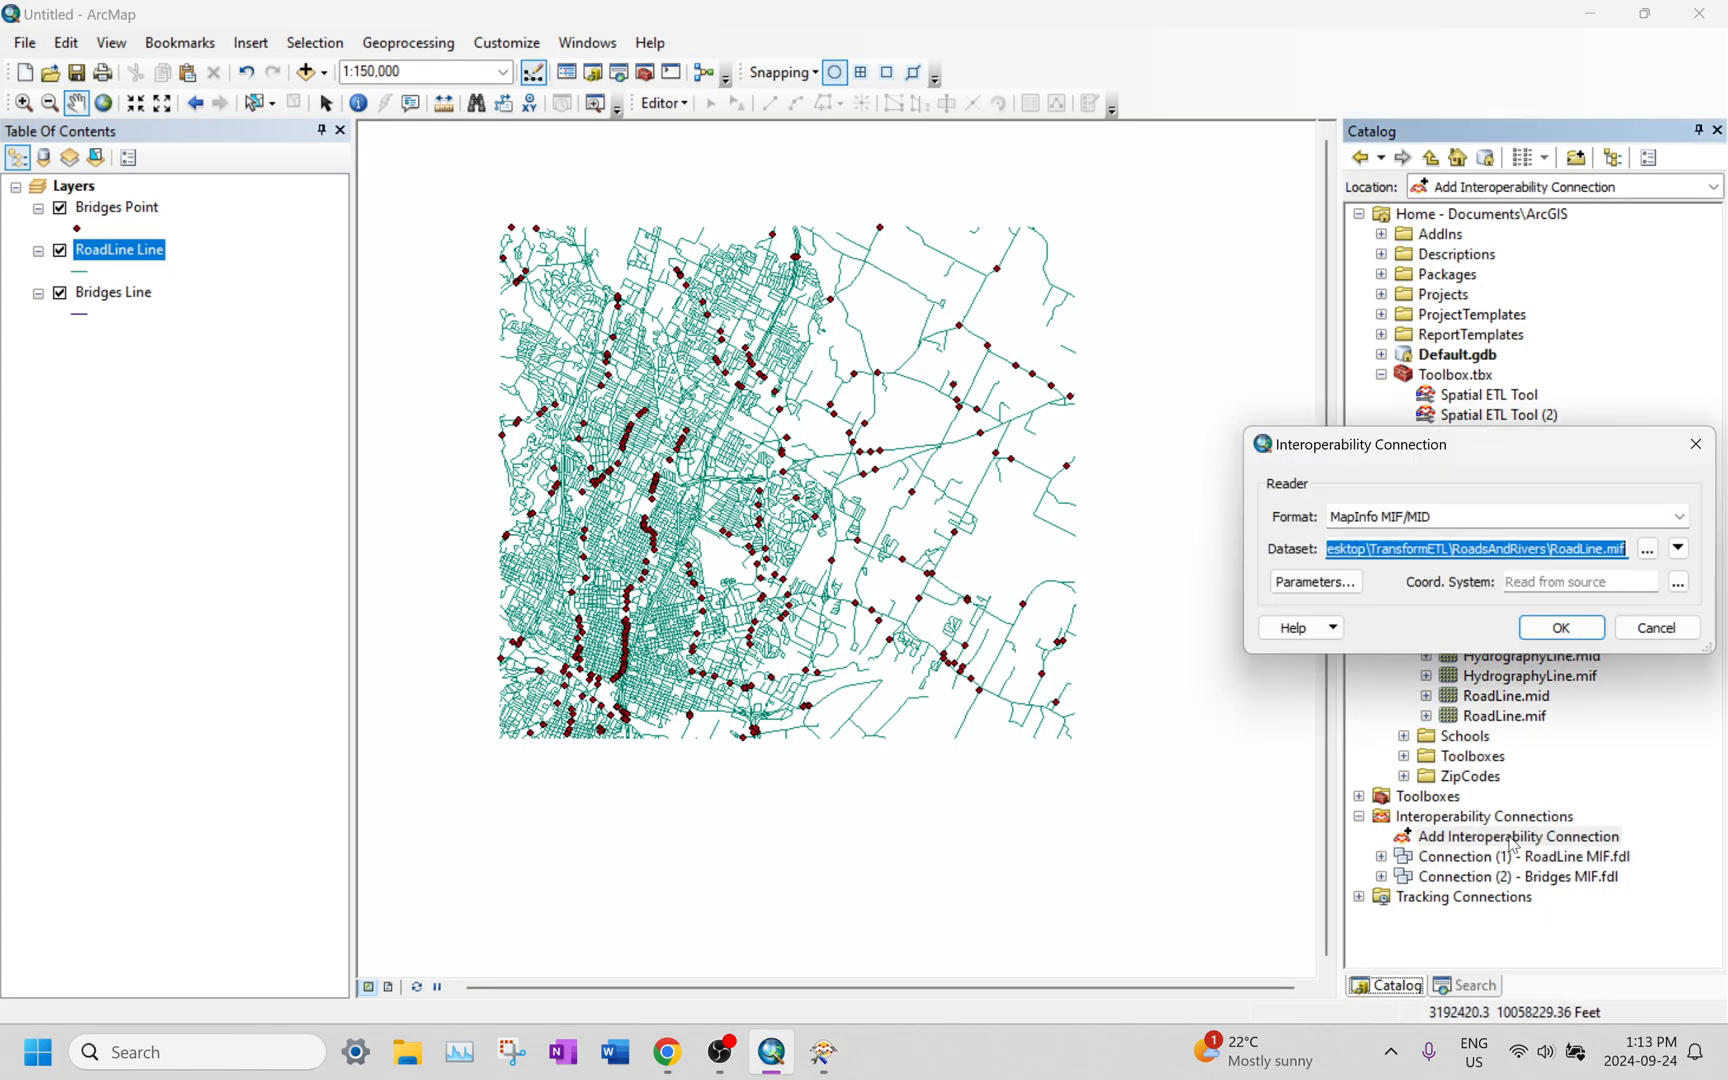
left_click(1639, 546)
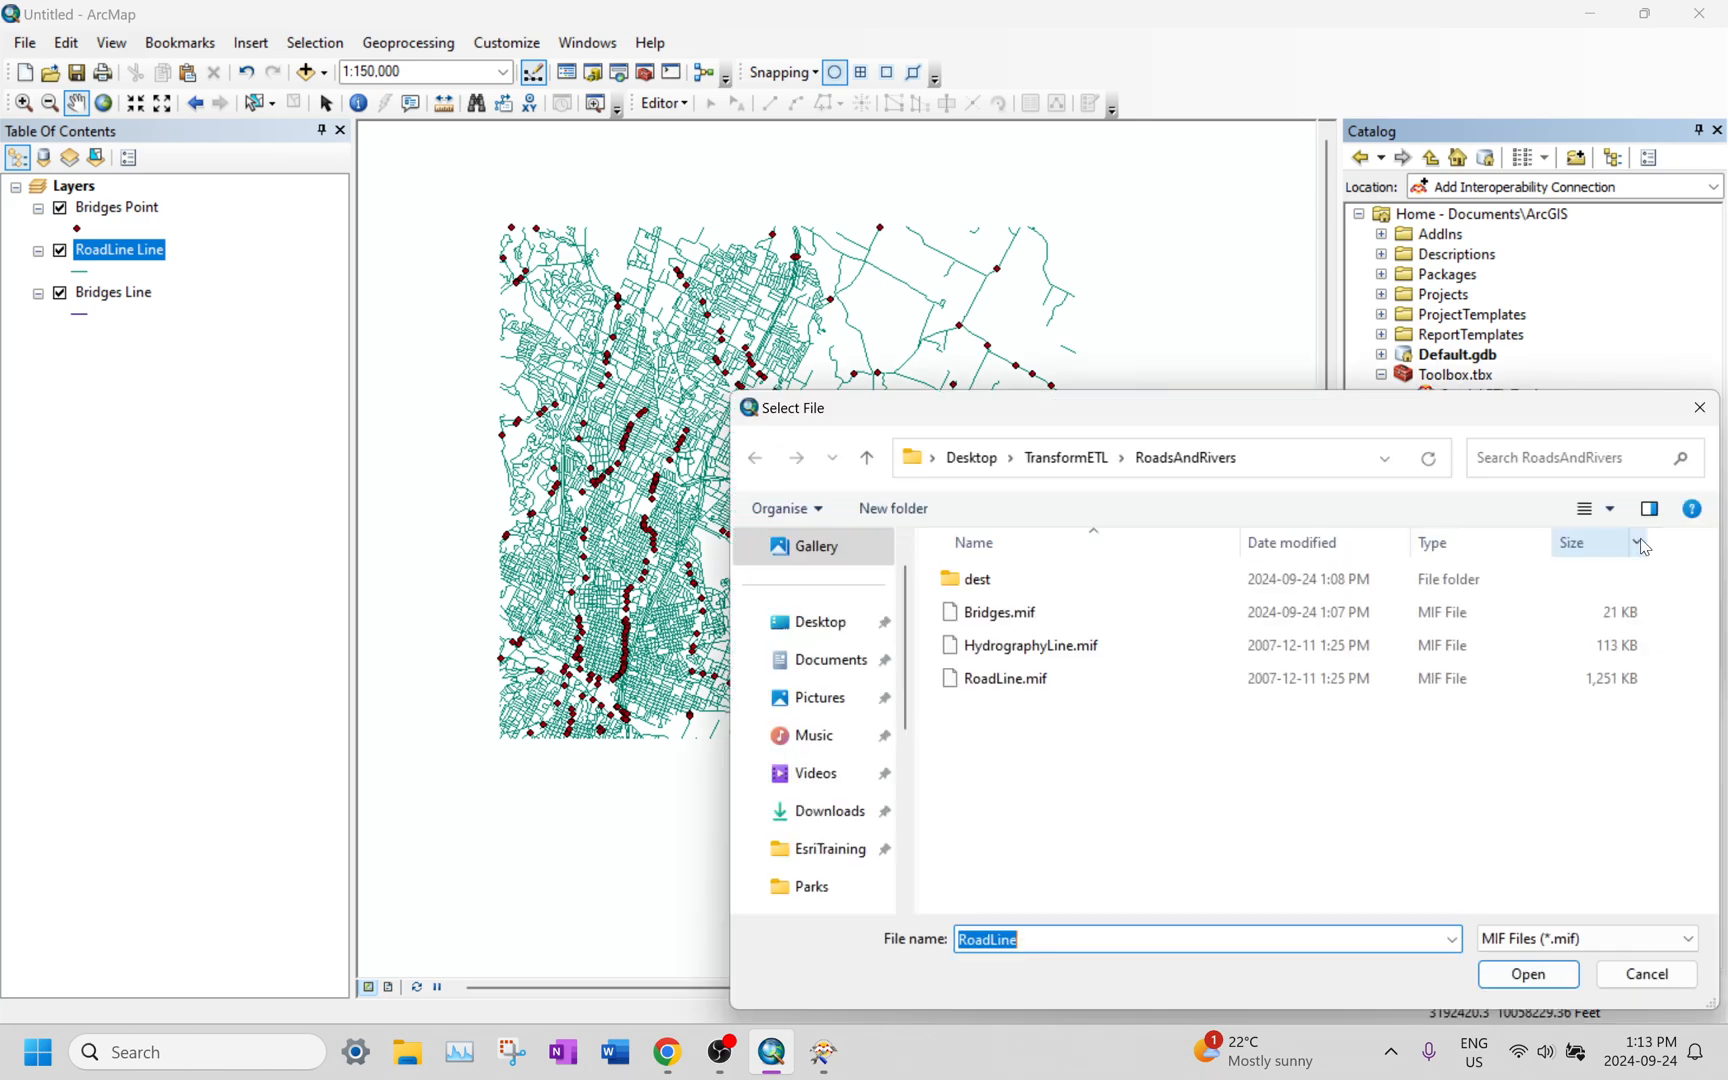
double_click(1137, 594)
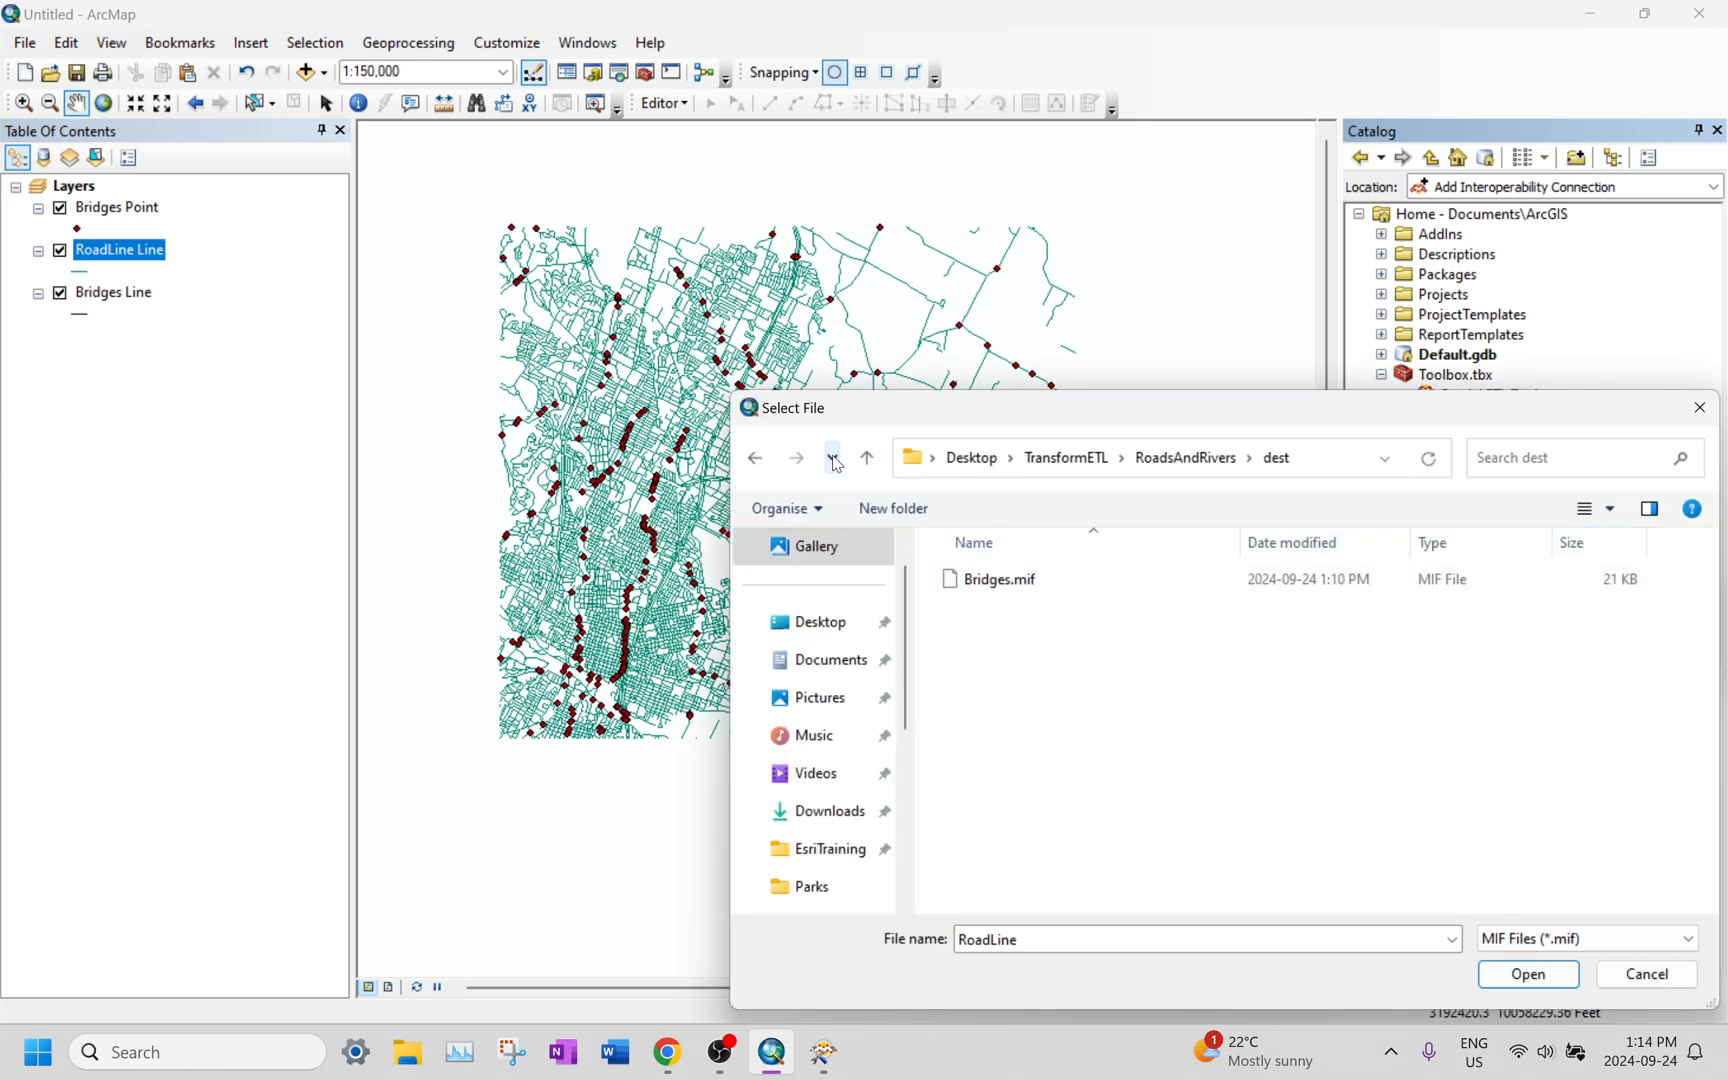
left_click(869, 461)
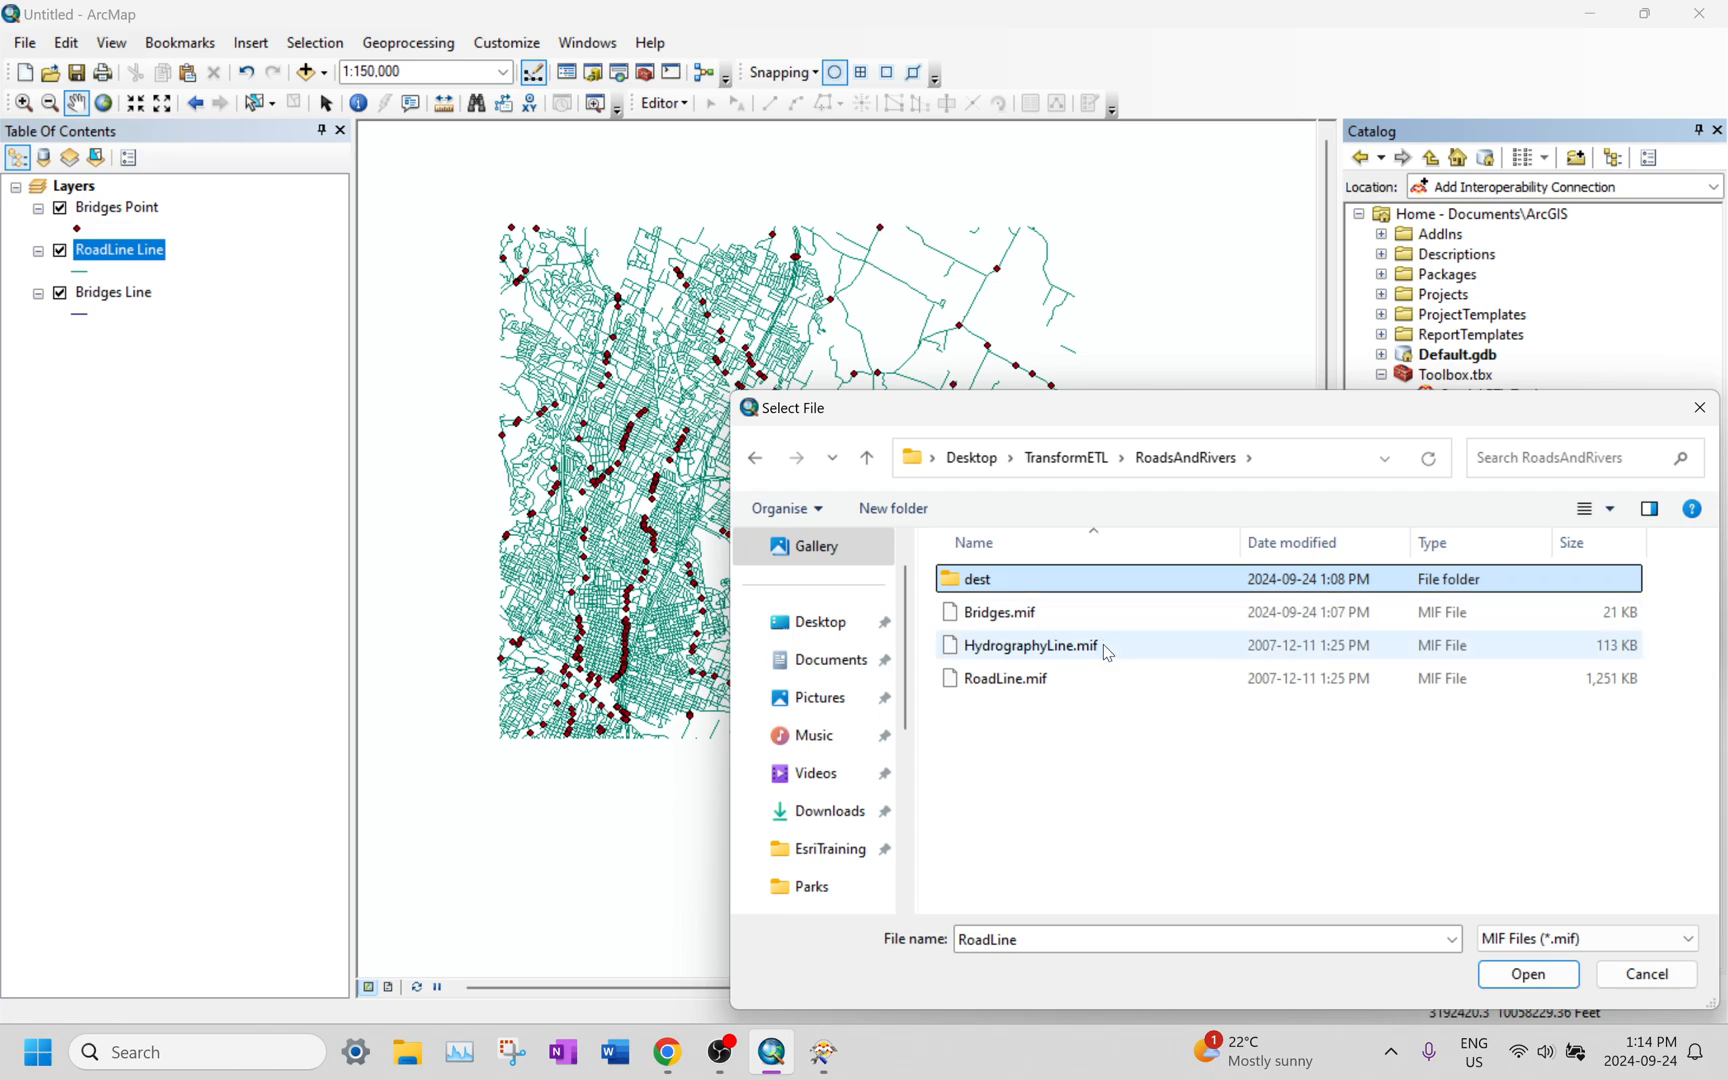
left_click(1044, 624)
left_click_drag(1290, 433, 713, 313)
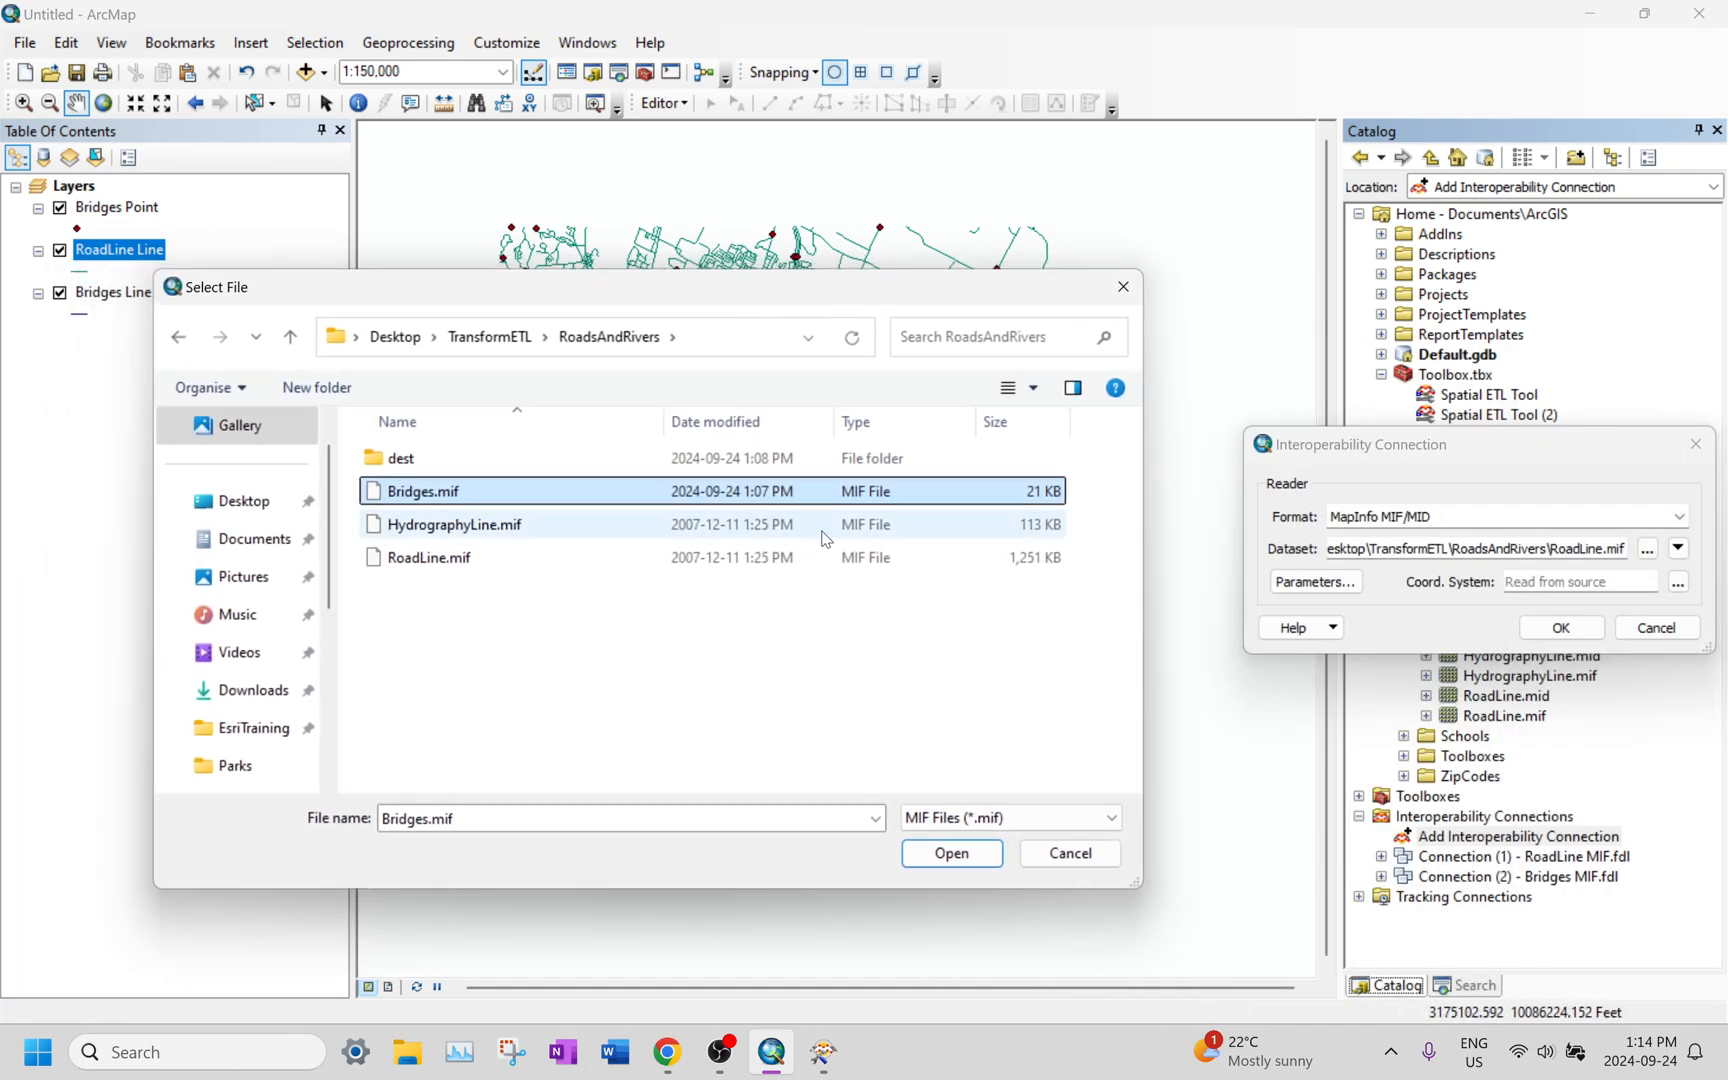
left_click(768, 561)
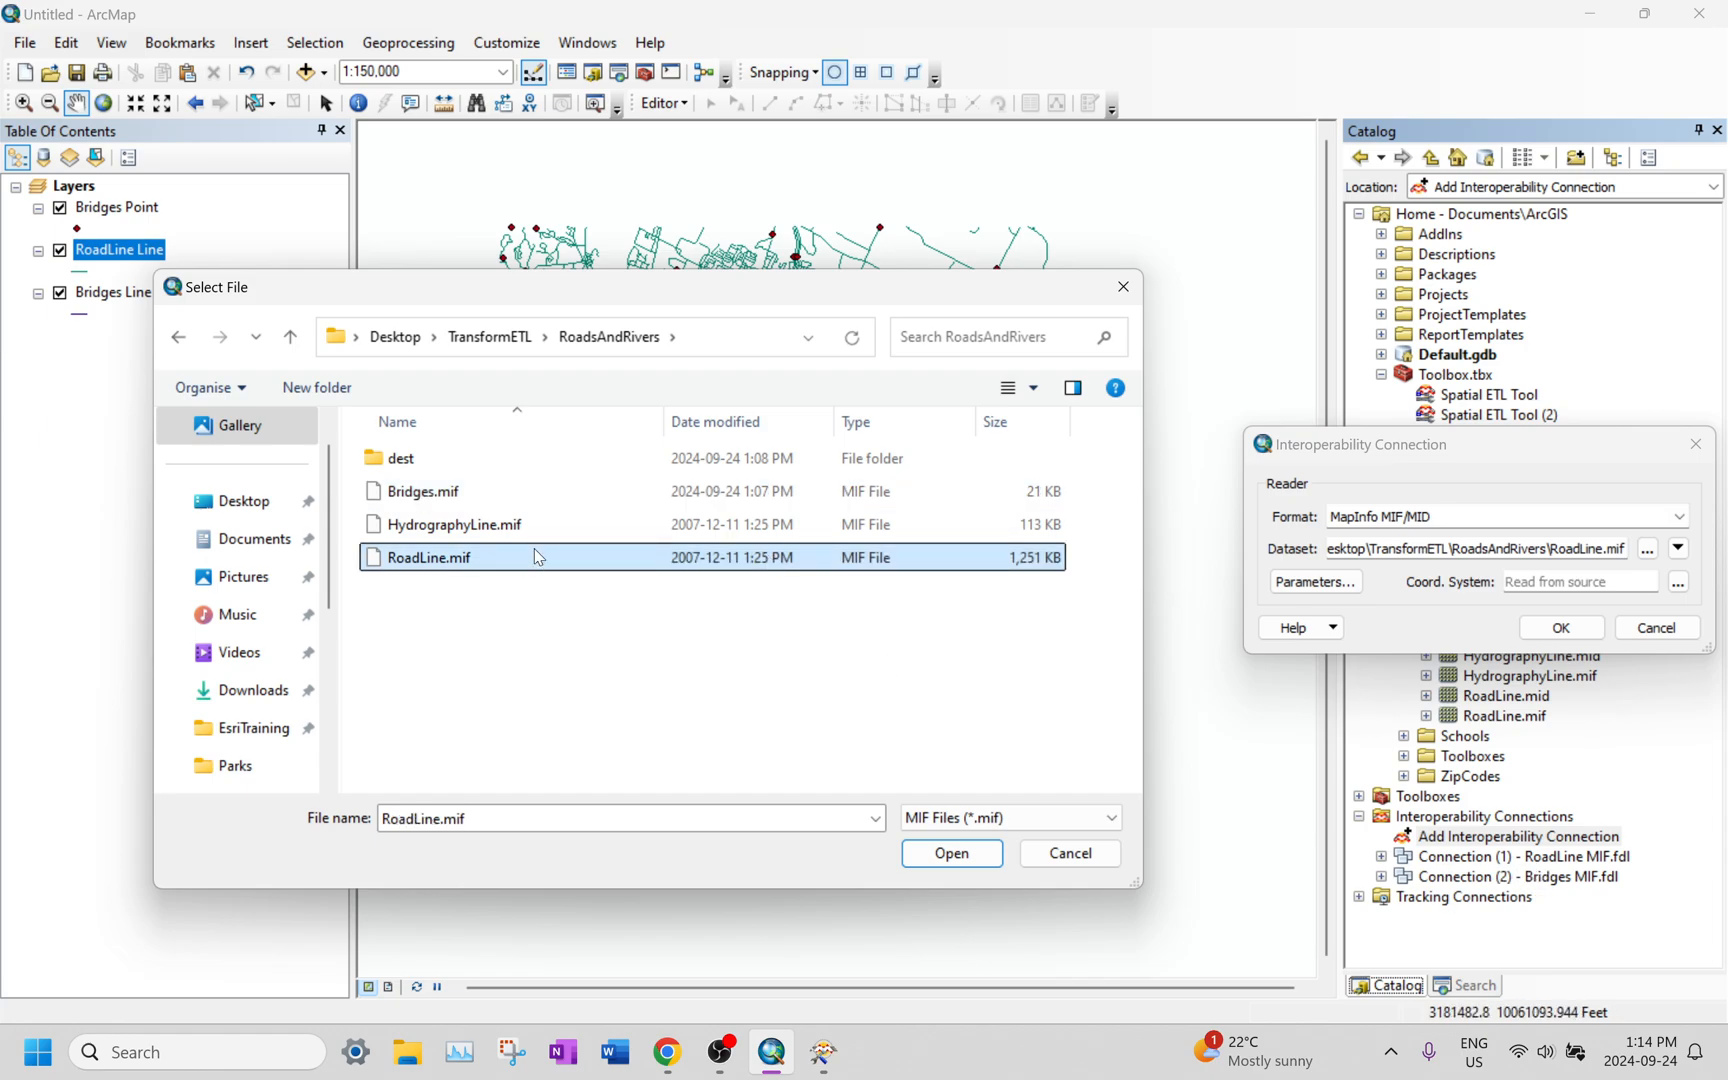
left_click(560, 530)
left_click(952, 853)
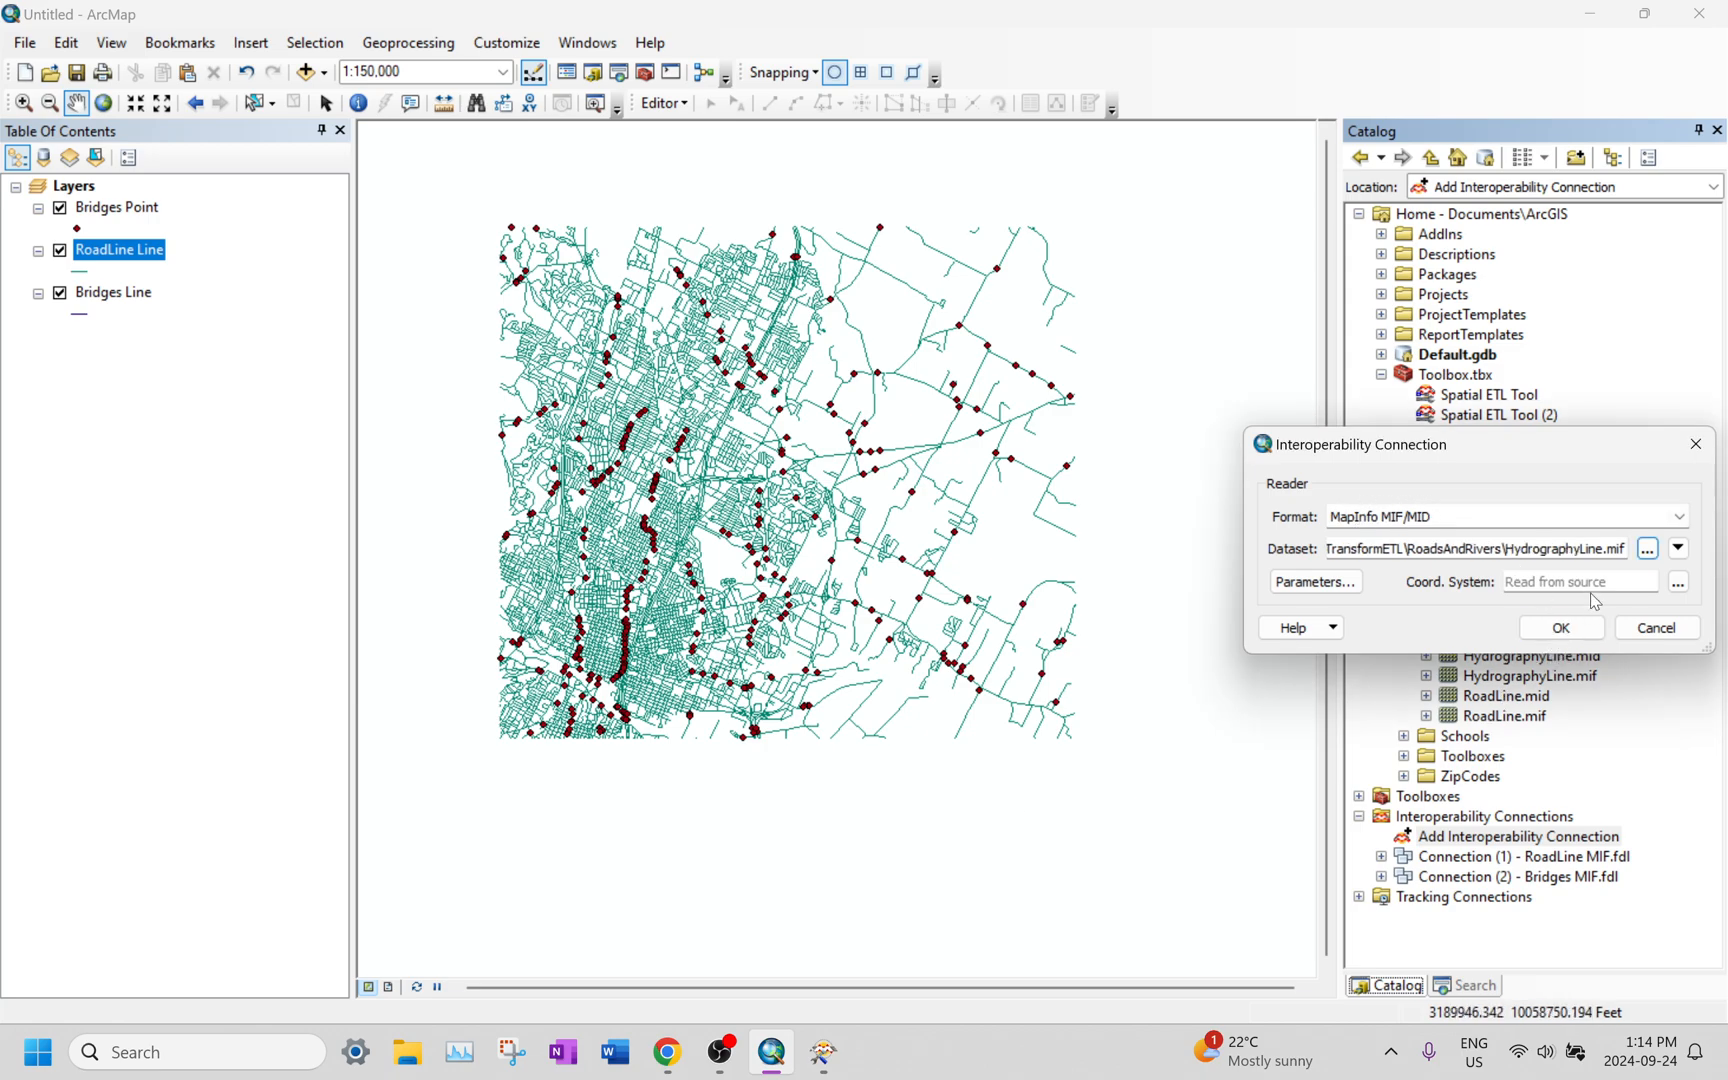
left_click(1561, 627)
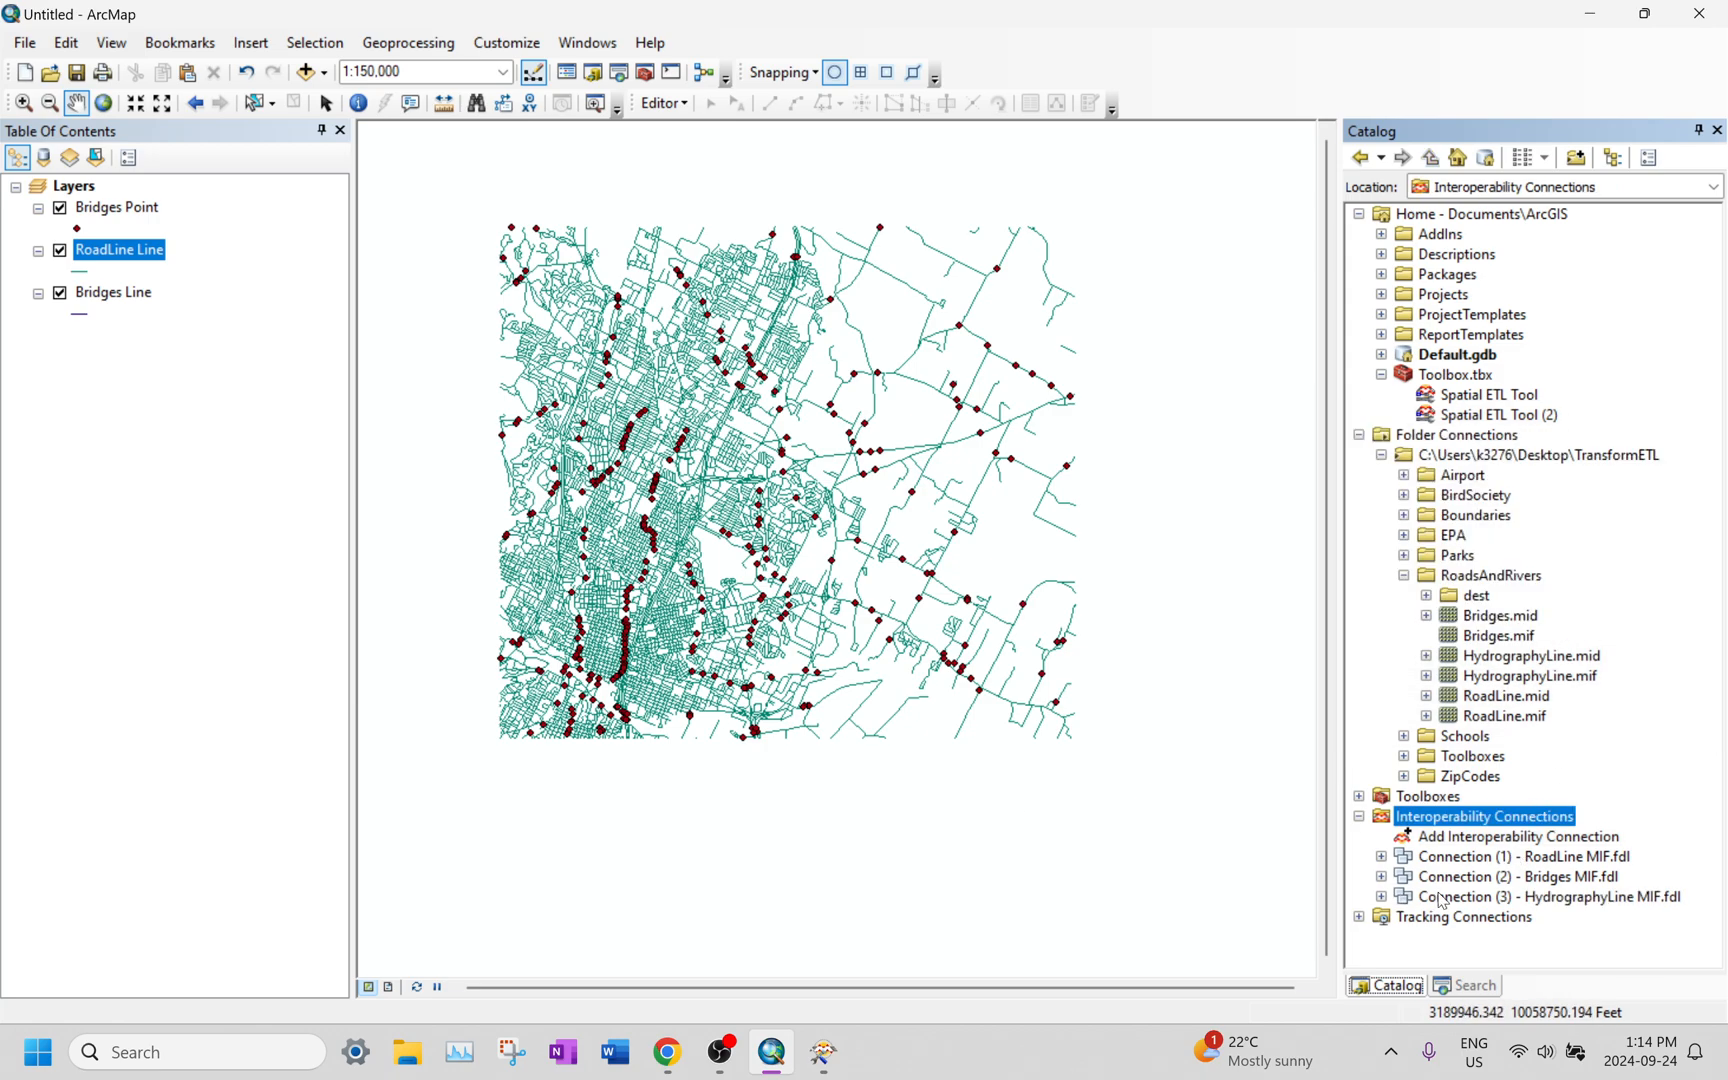
Step: Expand and refresh the HydrographyLine MIF connection, and add its HydrographyLine Line data to the map between Bridges Point and RoadLine Line
right_click(1441, 899)
left_click(1397, 898)
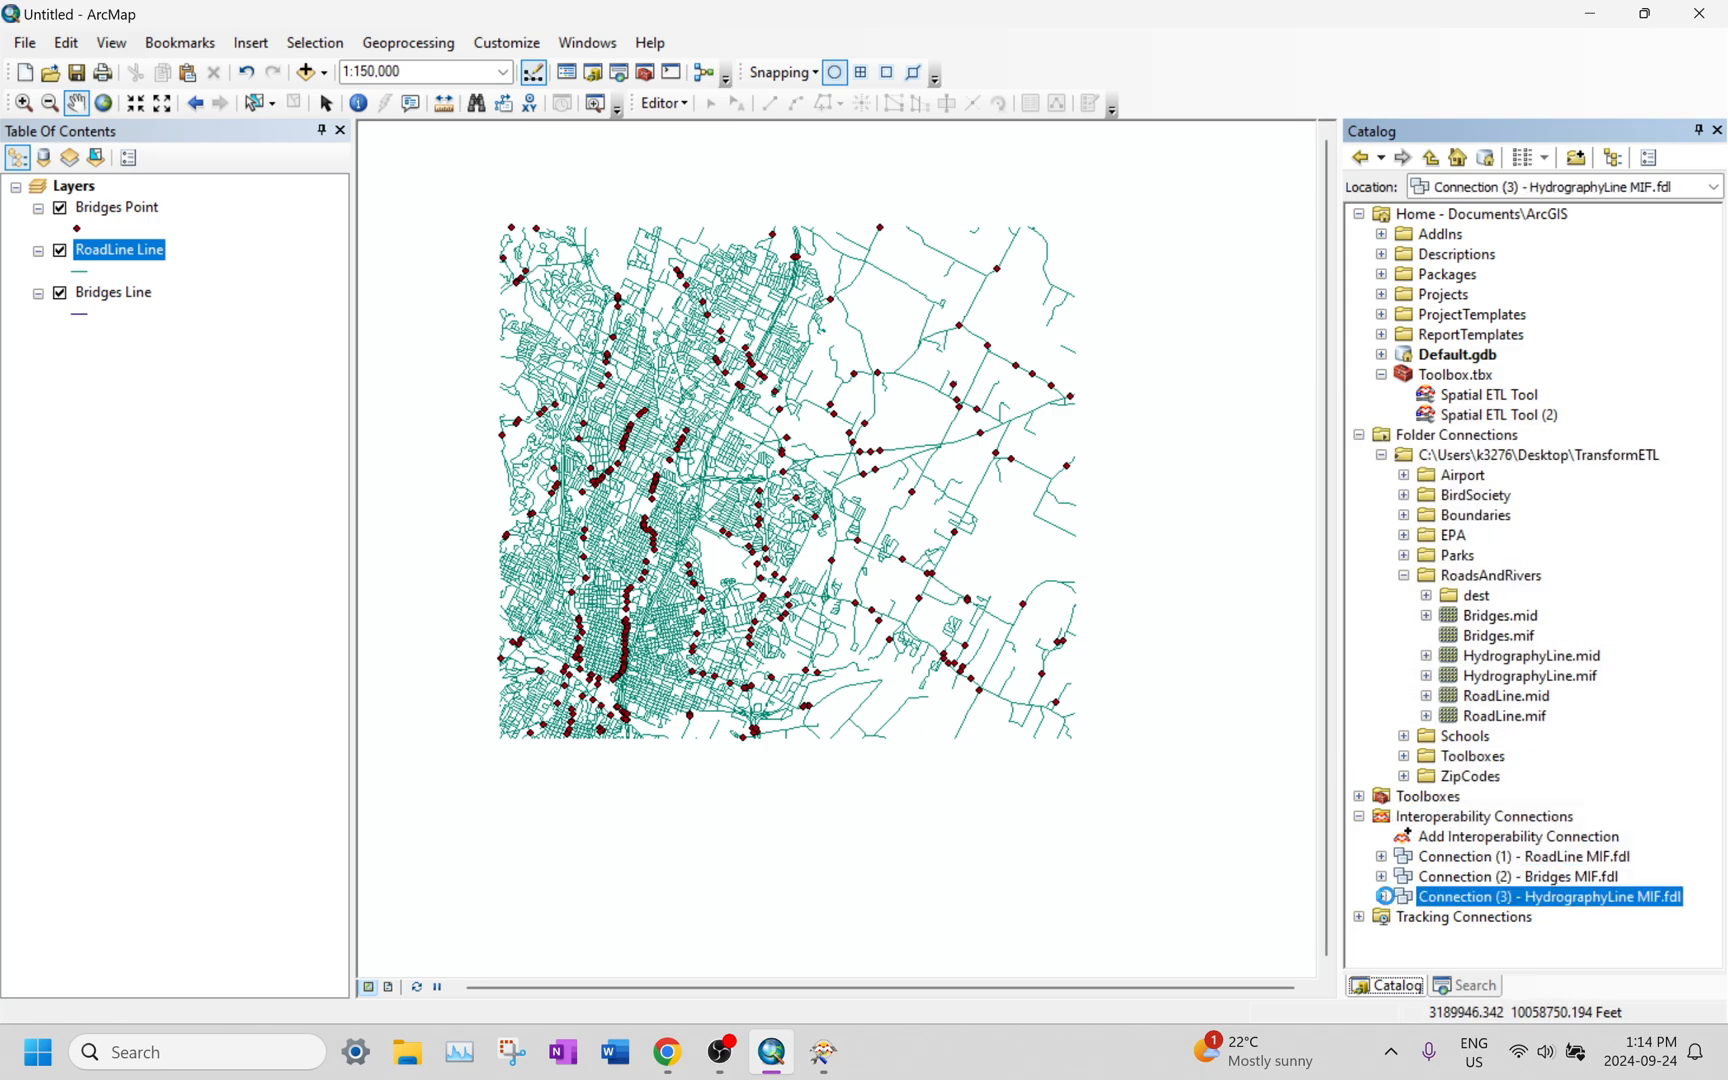
left_click(1383, 897)
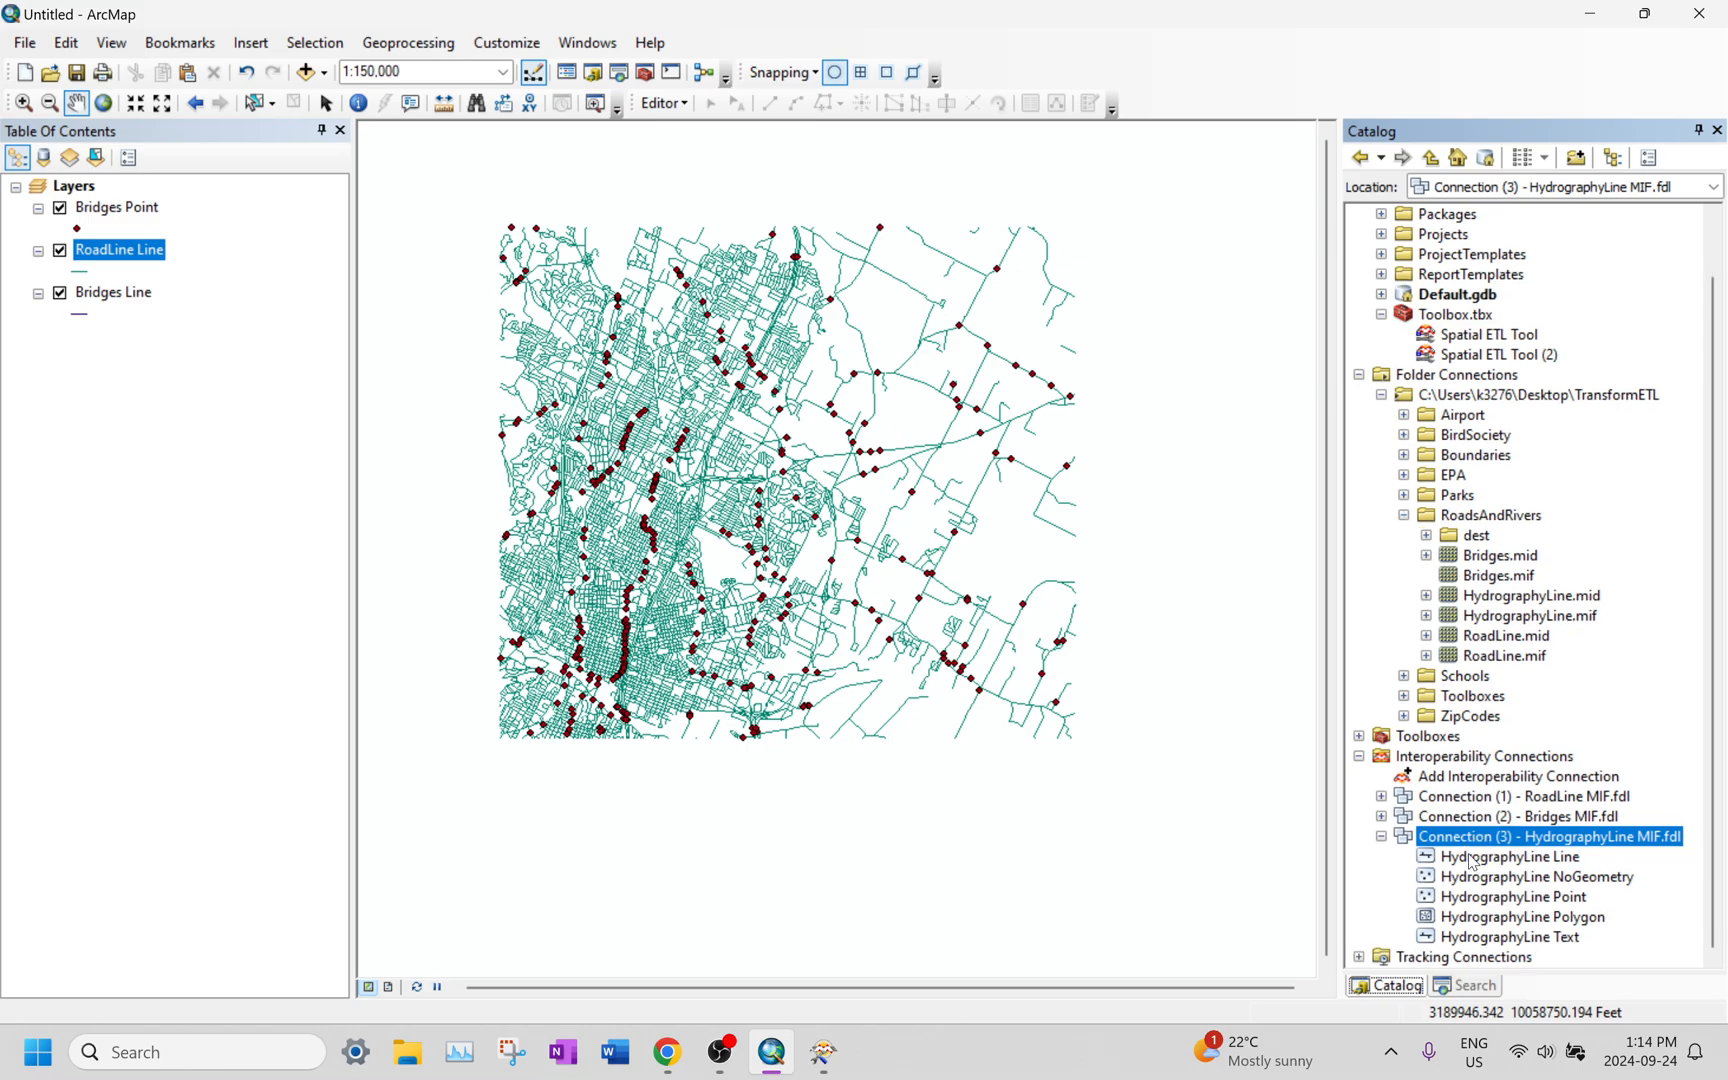
right_click(1473, 838)
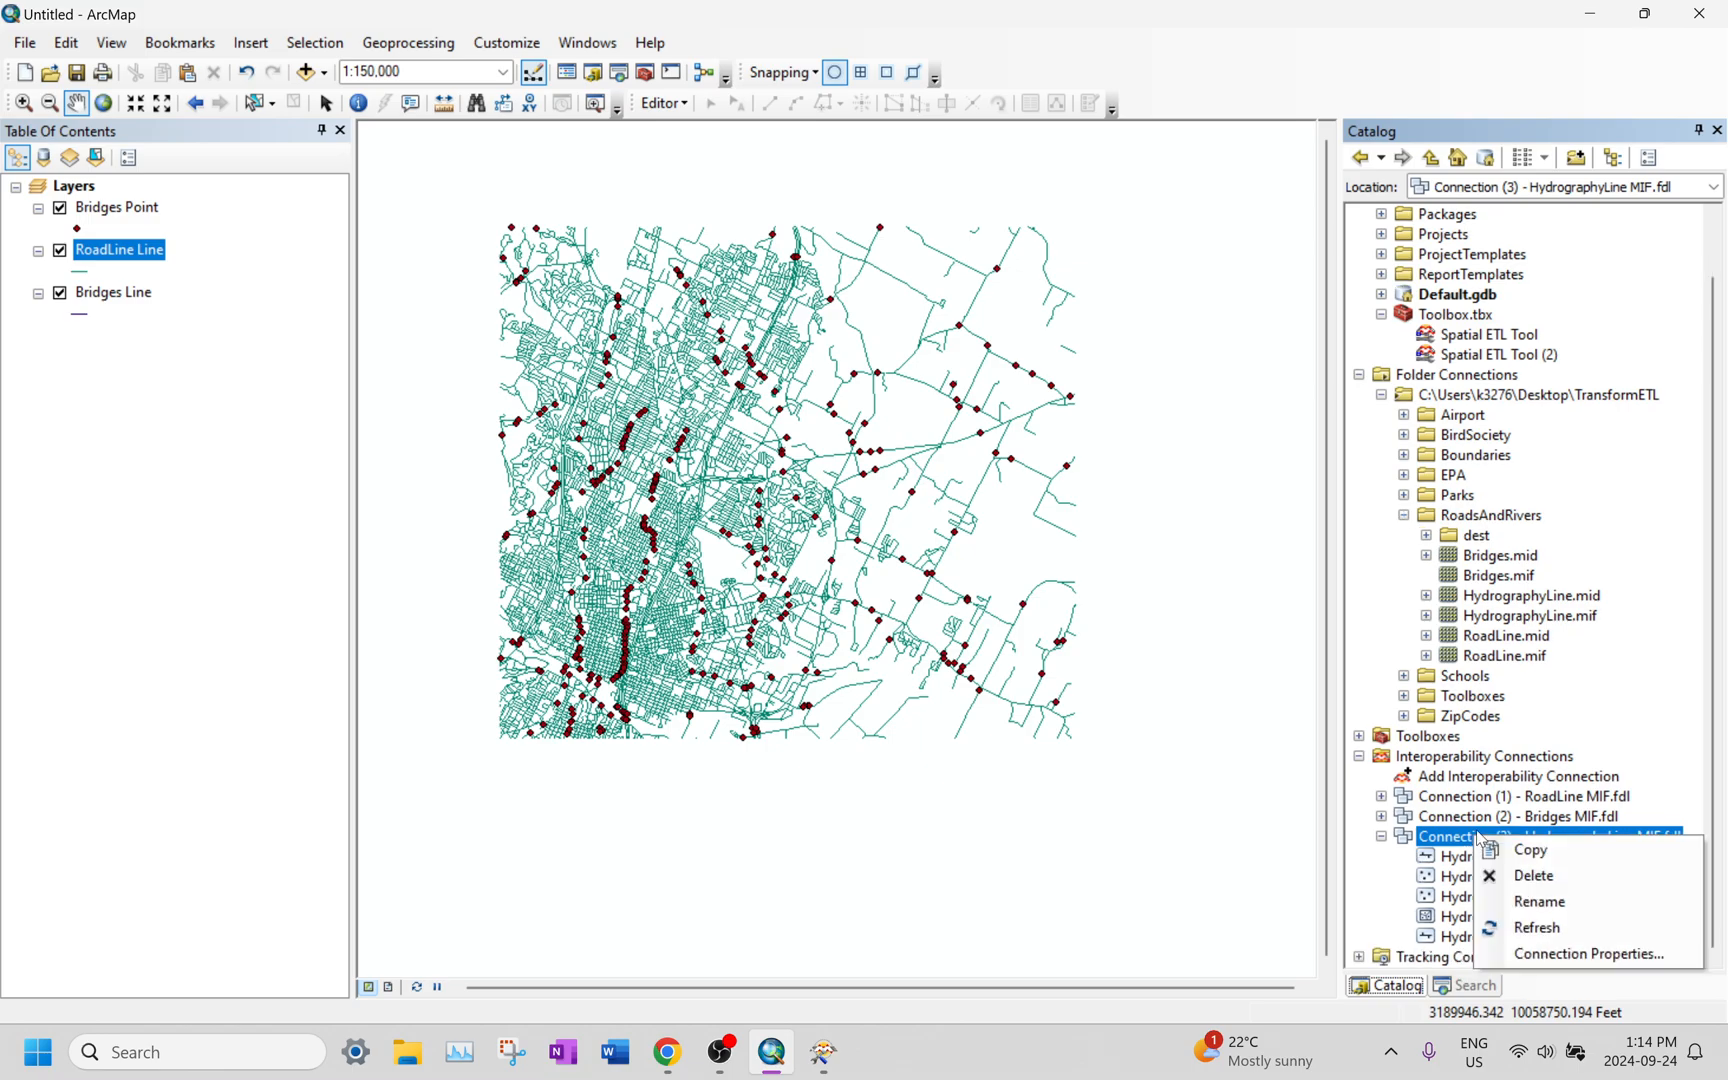
left_click(1537, 930)
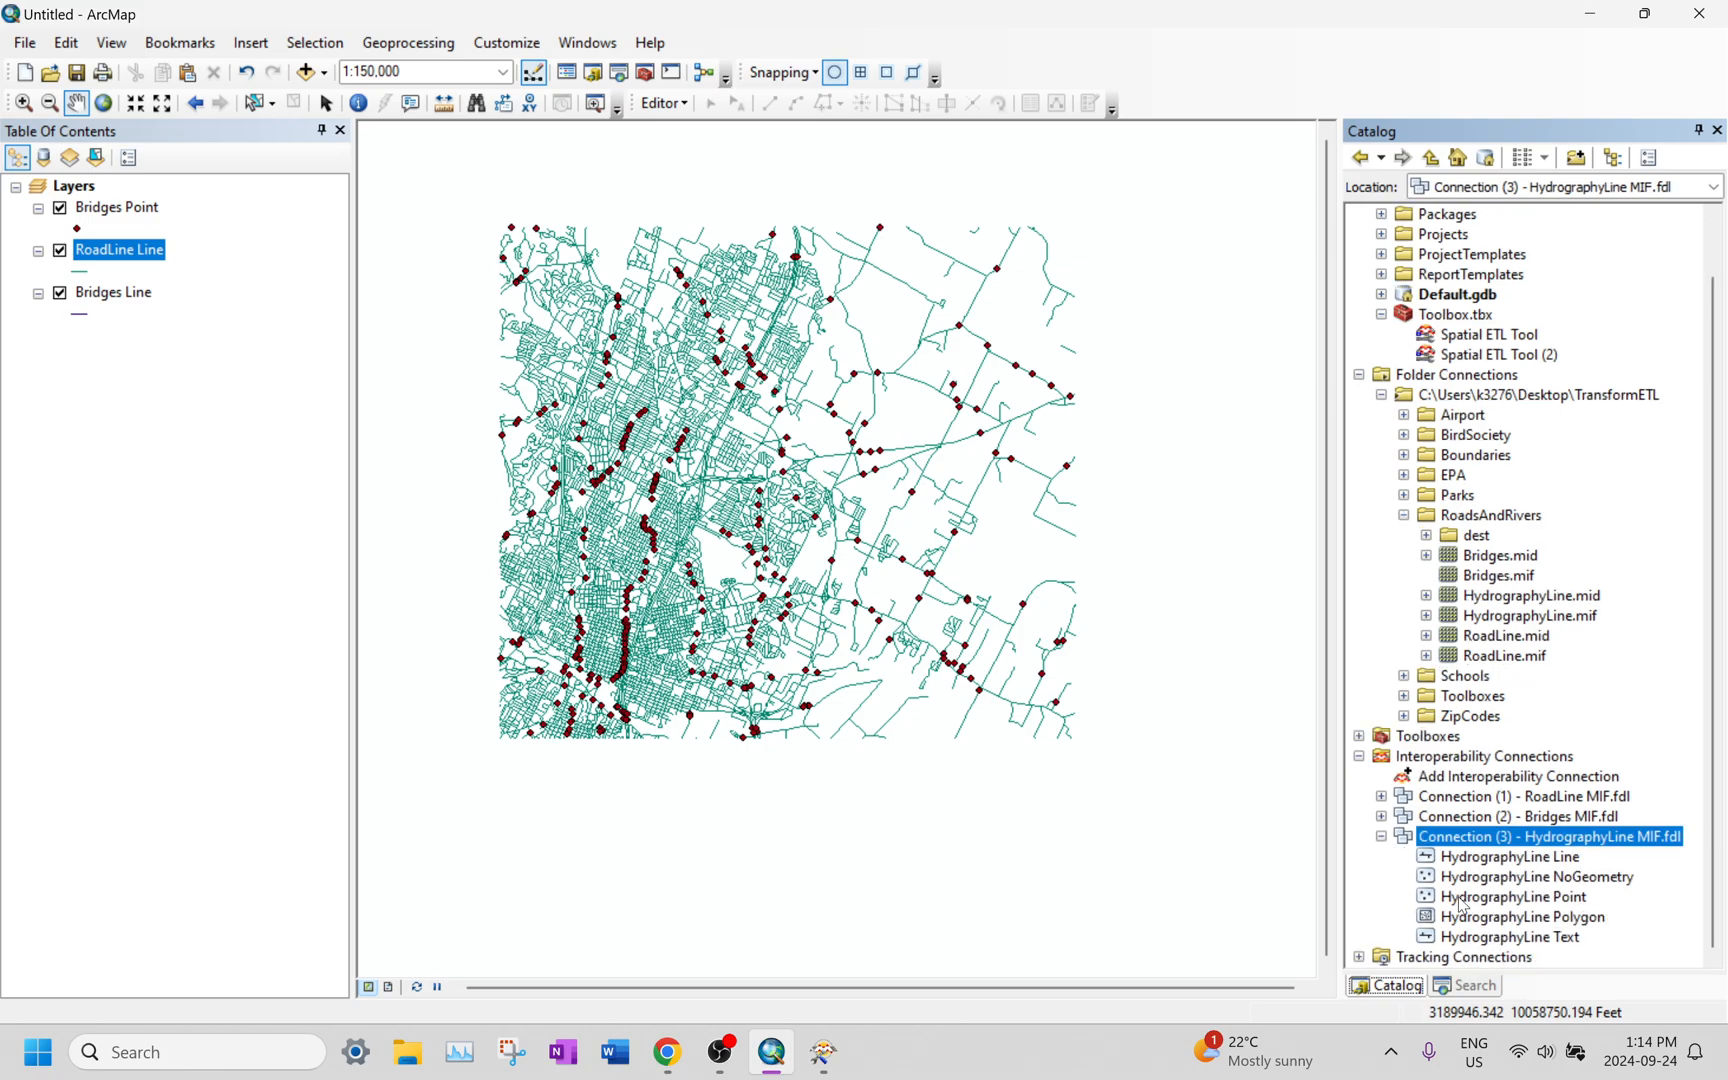
right_click(1446, 847)
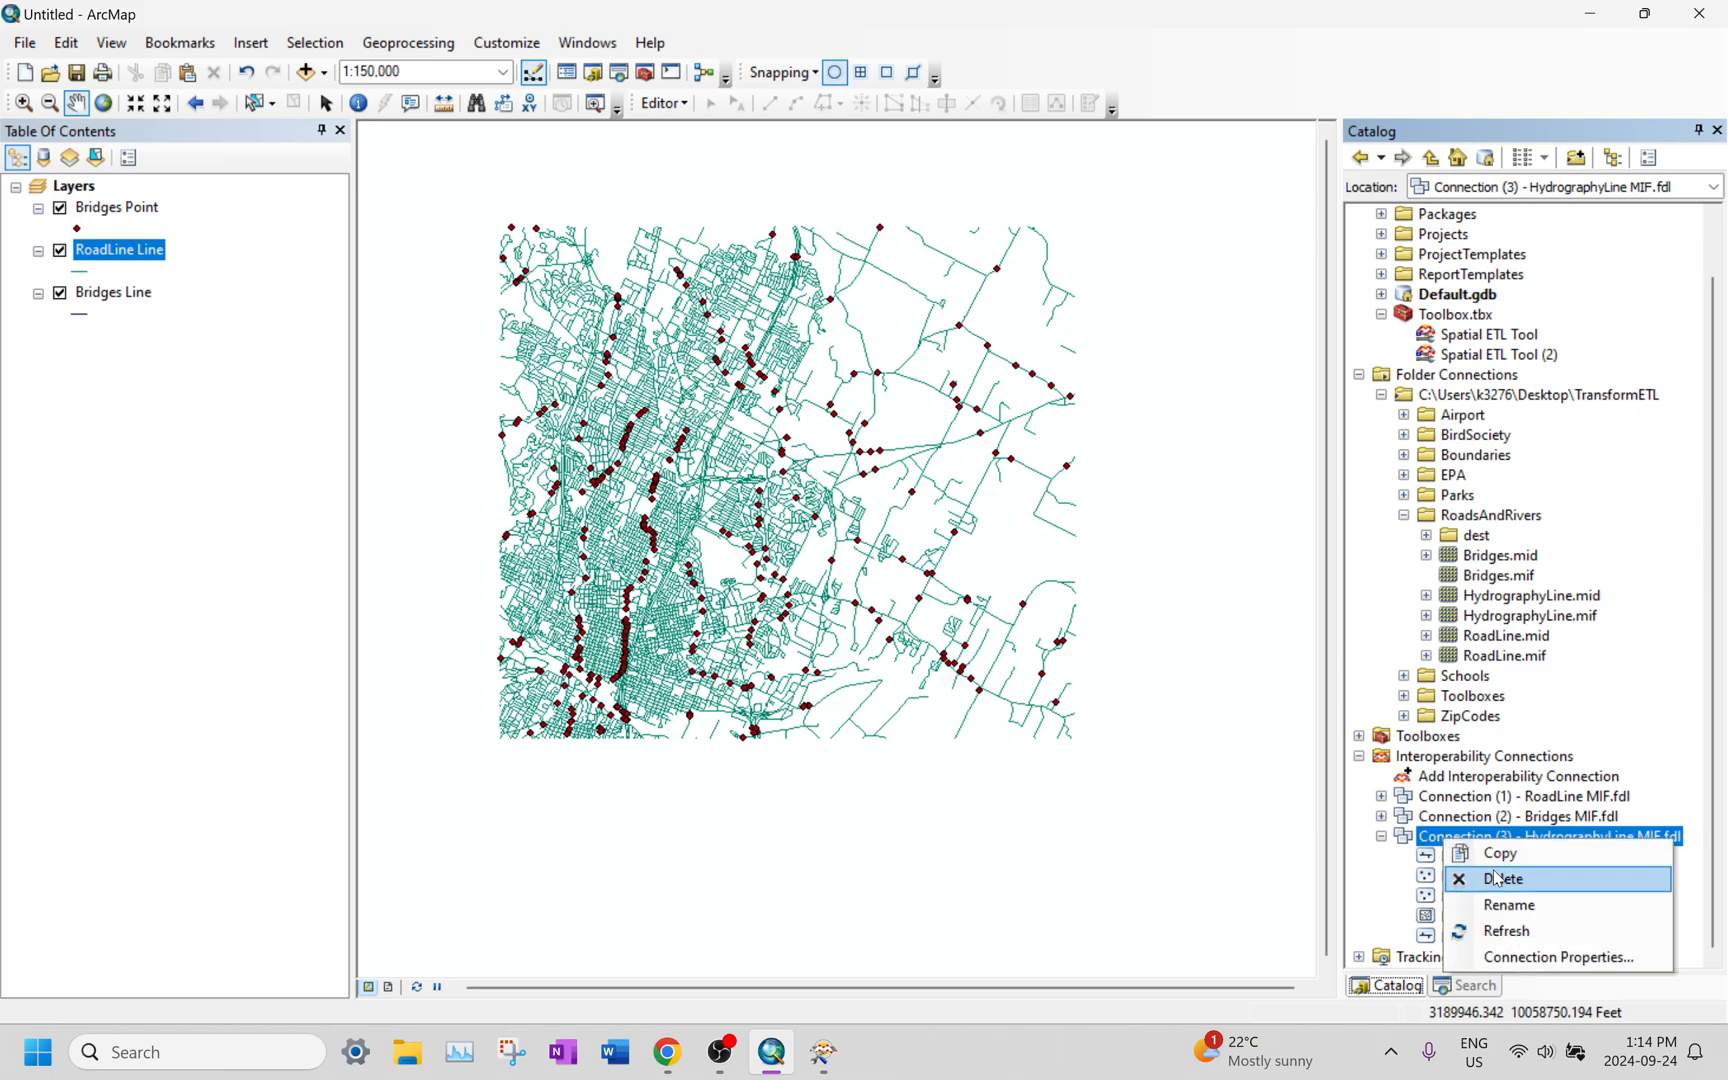
left_click(1490, 930)
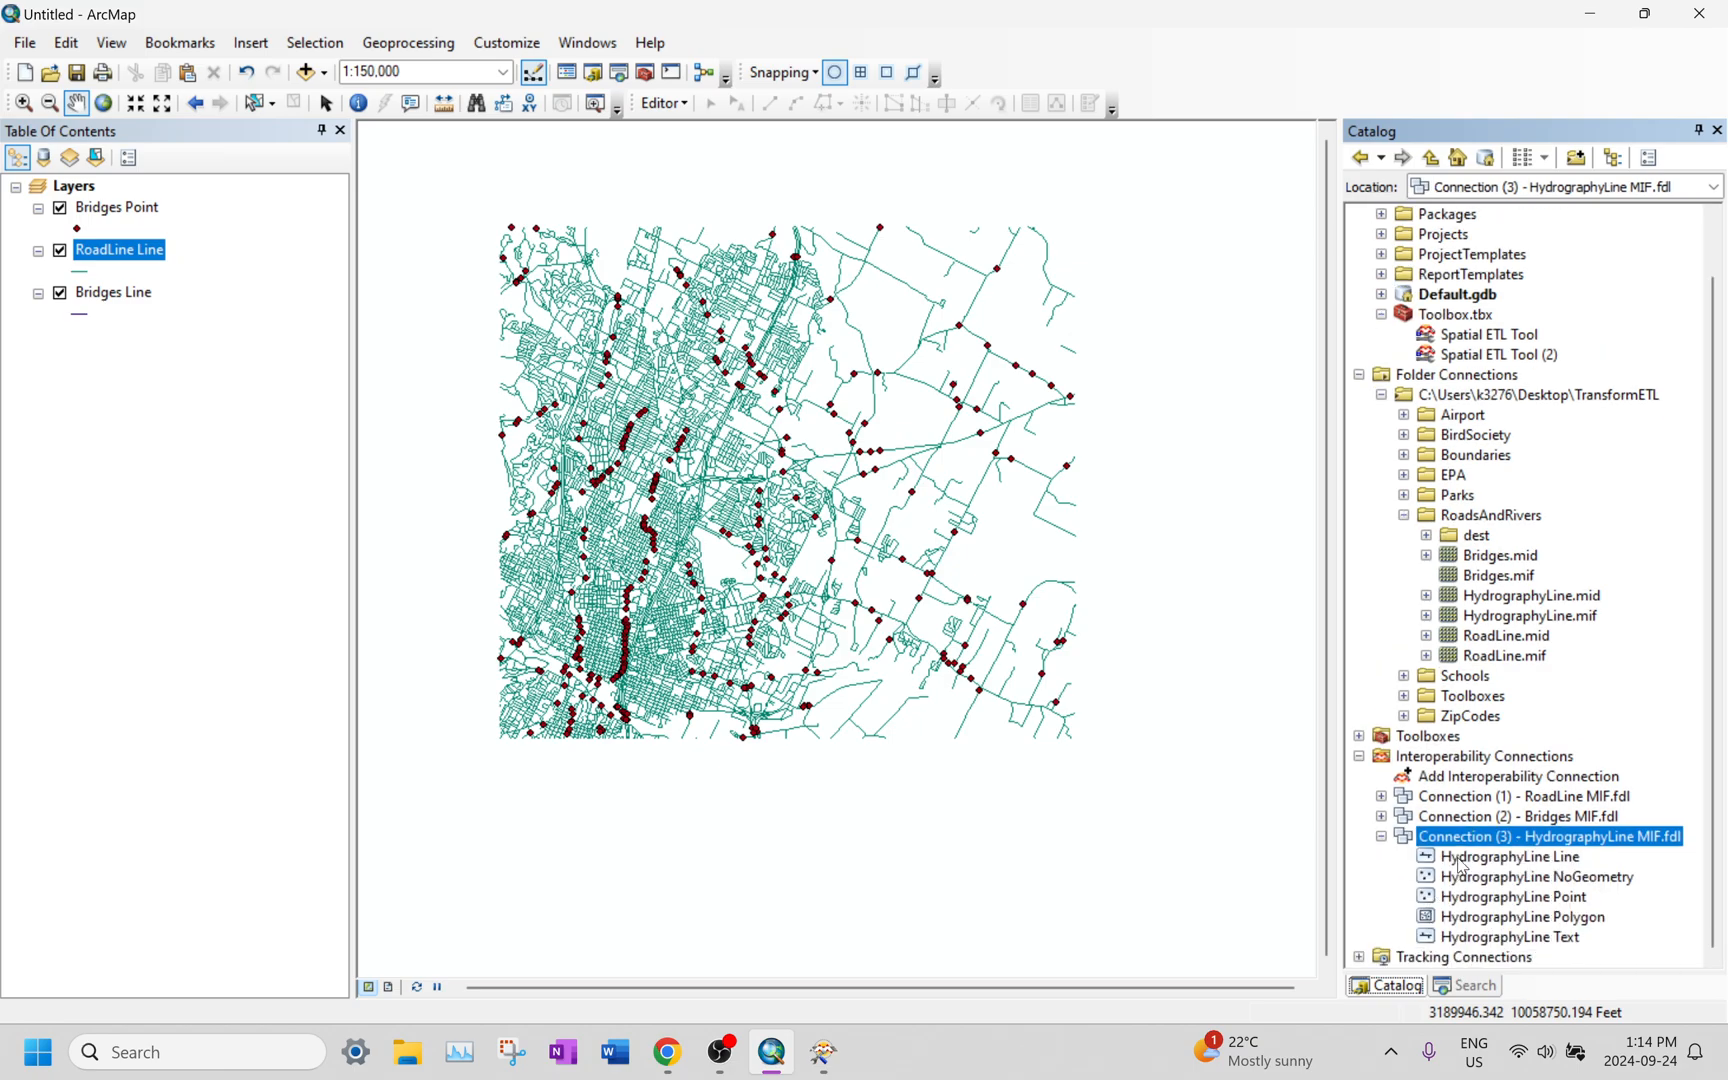
mouse_move(1461, 866)
left_mouse_down()
mouse_move(700, 560)
mouse_move(180, 275)
left_mouse_up()
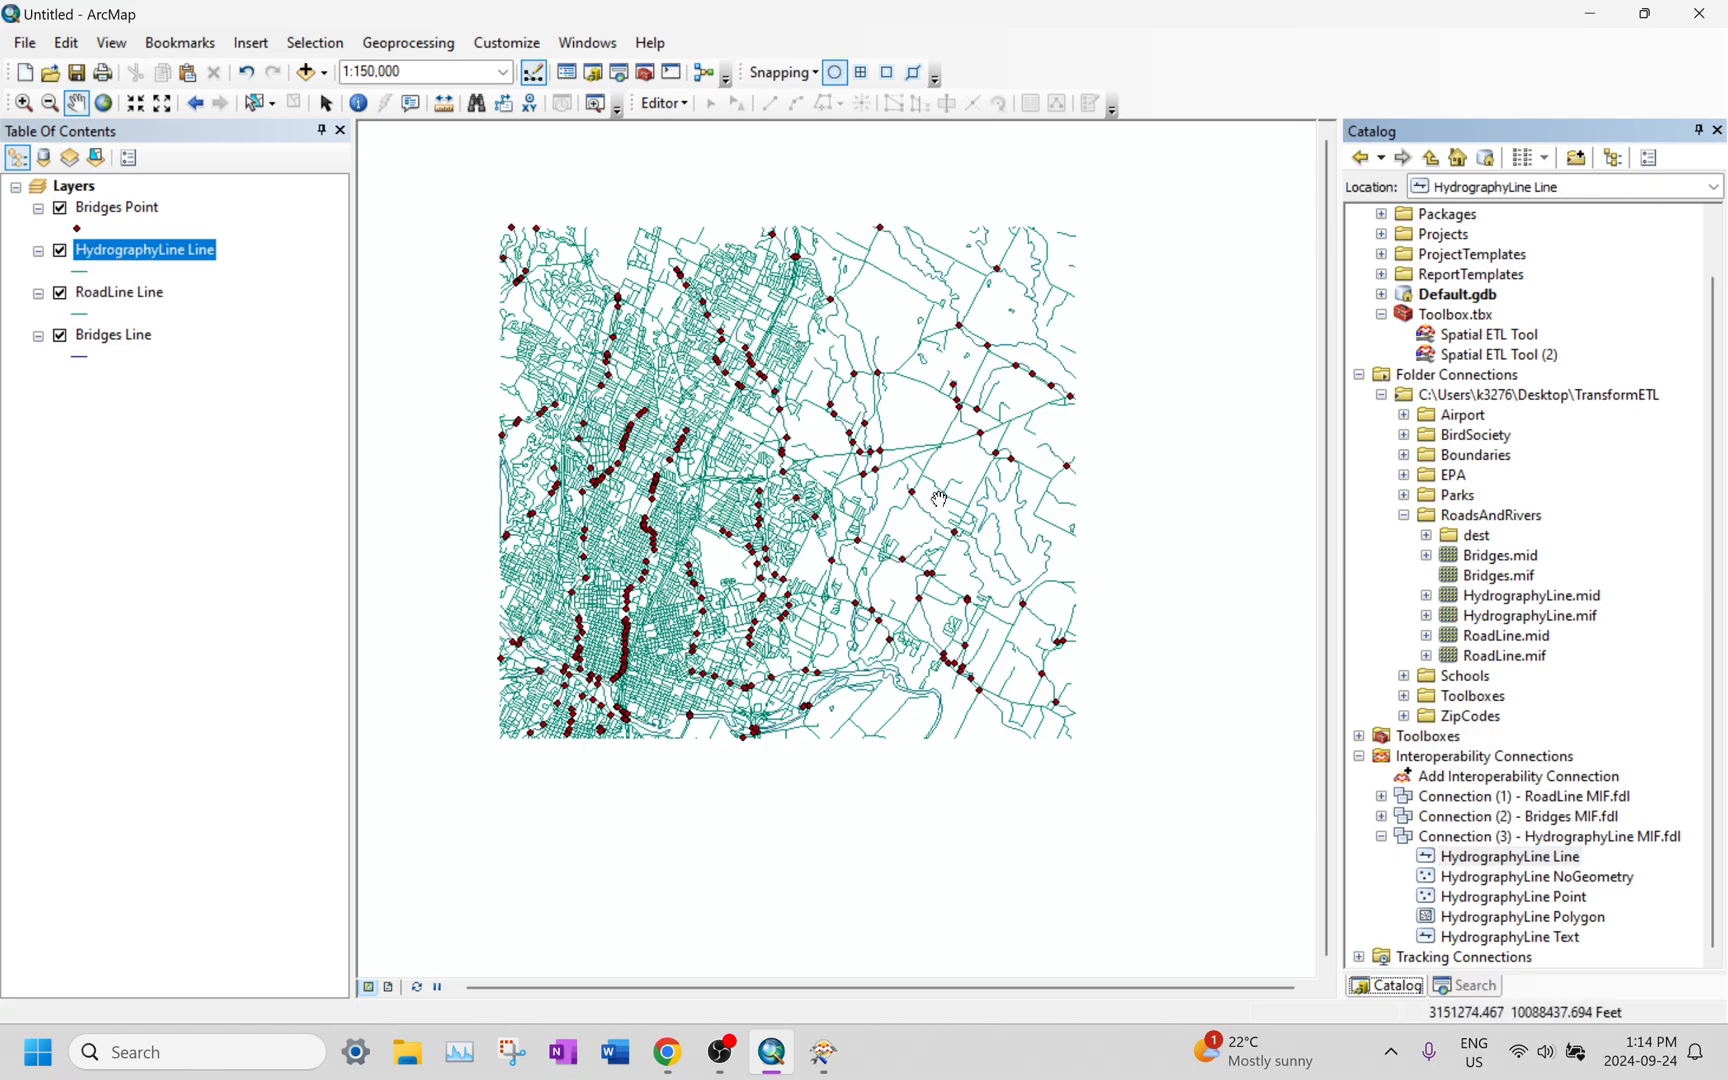
Step: Symbolize the HydrographyLine Line layer with the River symbol
left_click(86, 276)
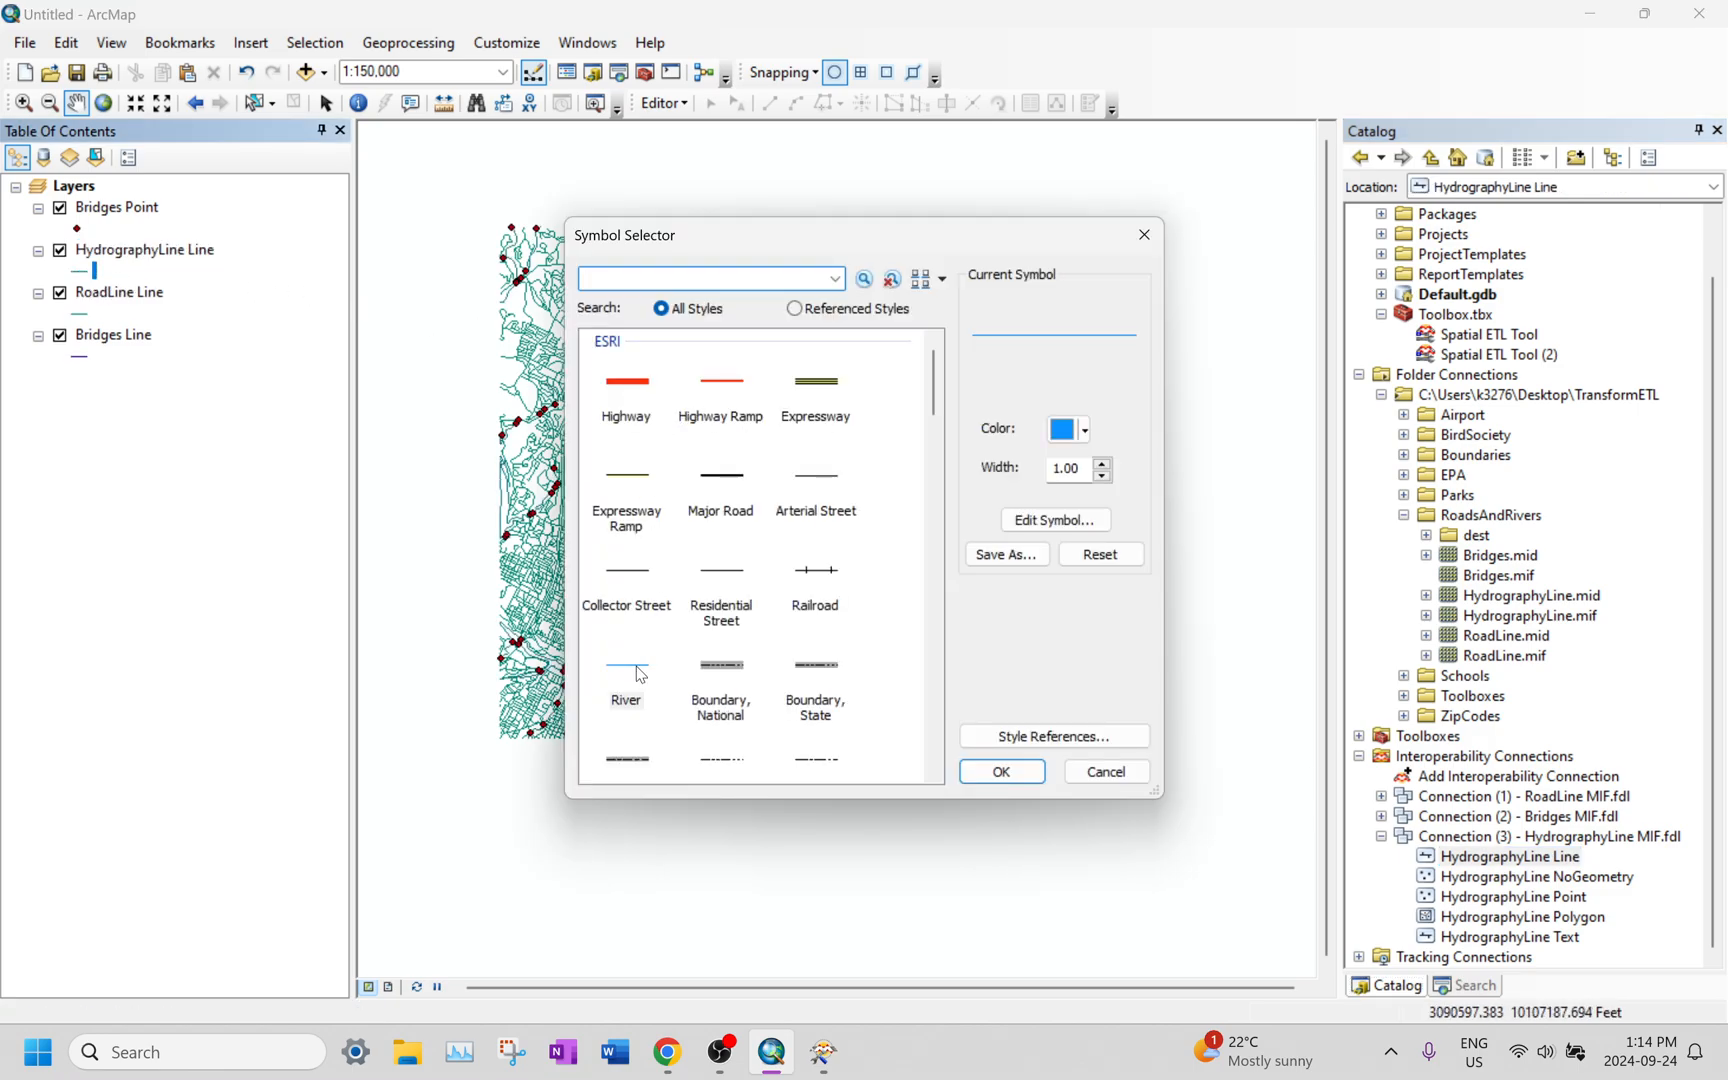
left_click(627, 668)
left_click(1001, 771)
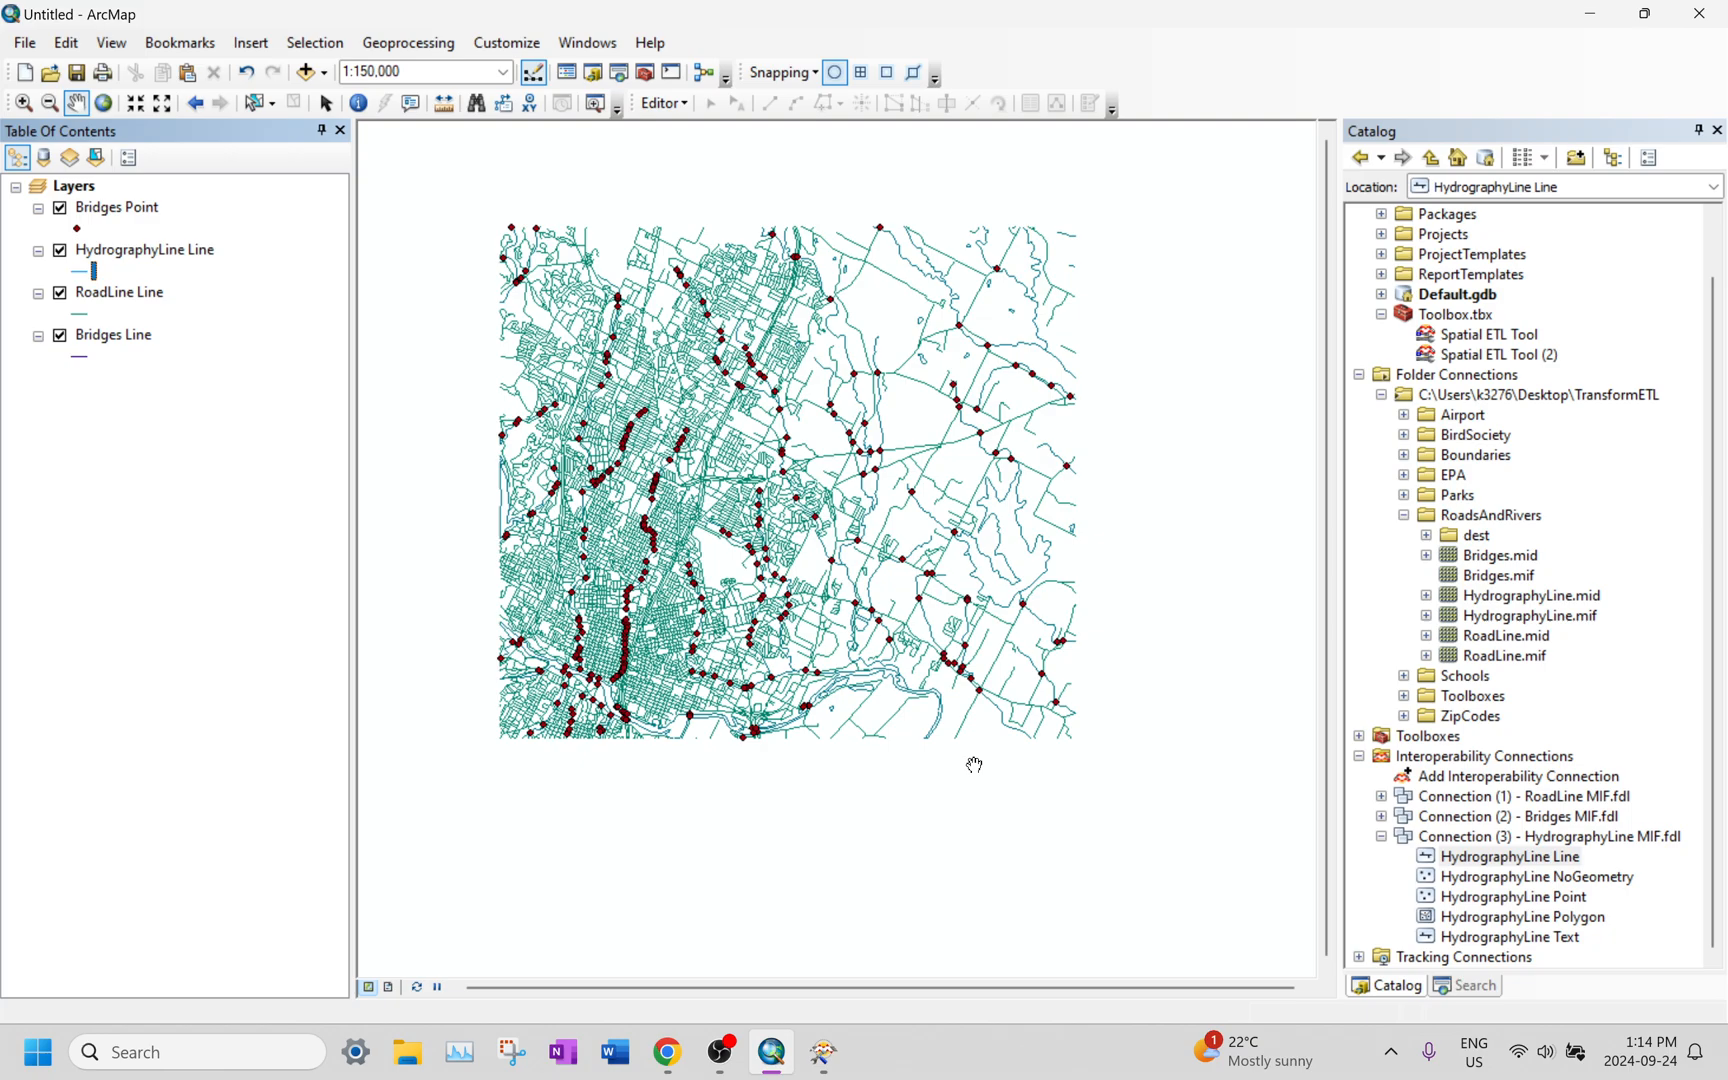
Step: Symbolize the RoadLine Line layer with the Highway Ramp symbol and examine the bridges where roads cross rivers
left_click(88, 313)
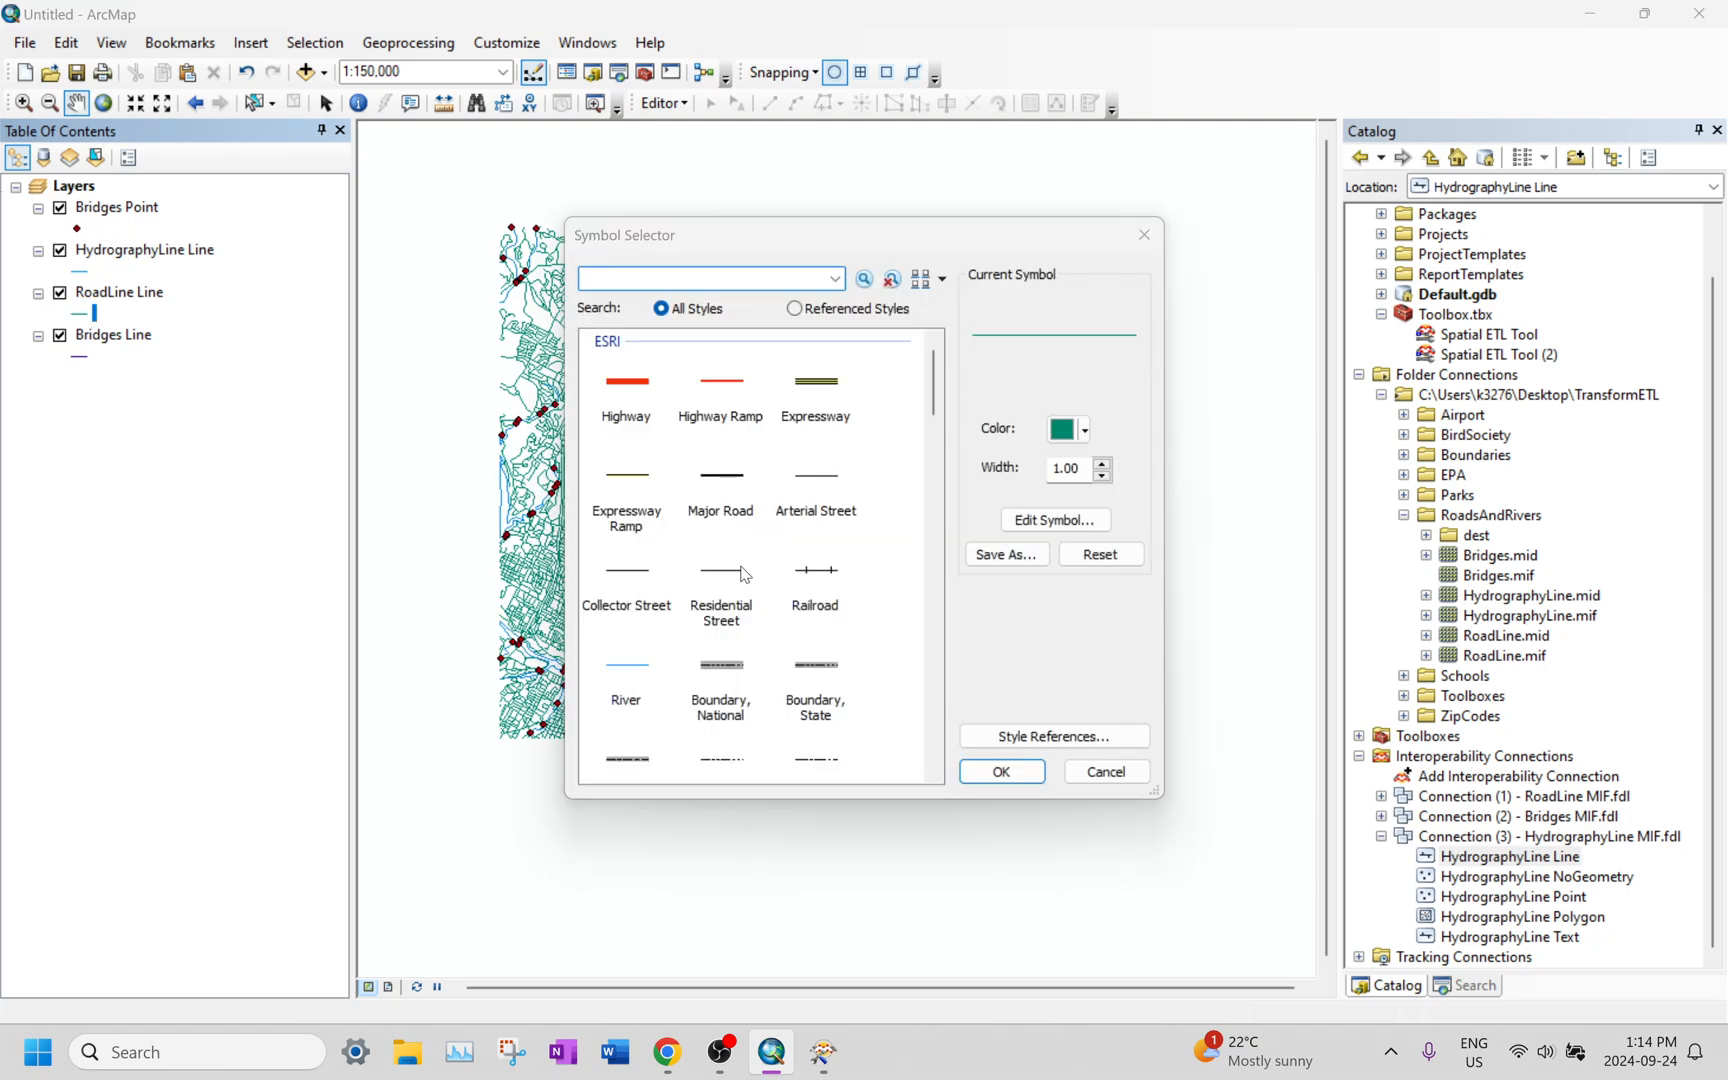
left_click(736, 396)
left_click(1001, 771)
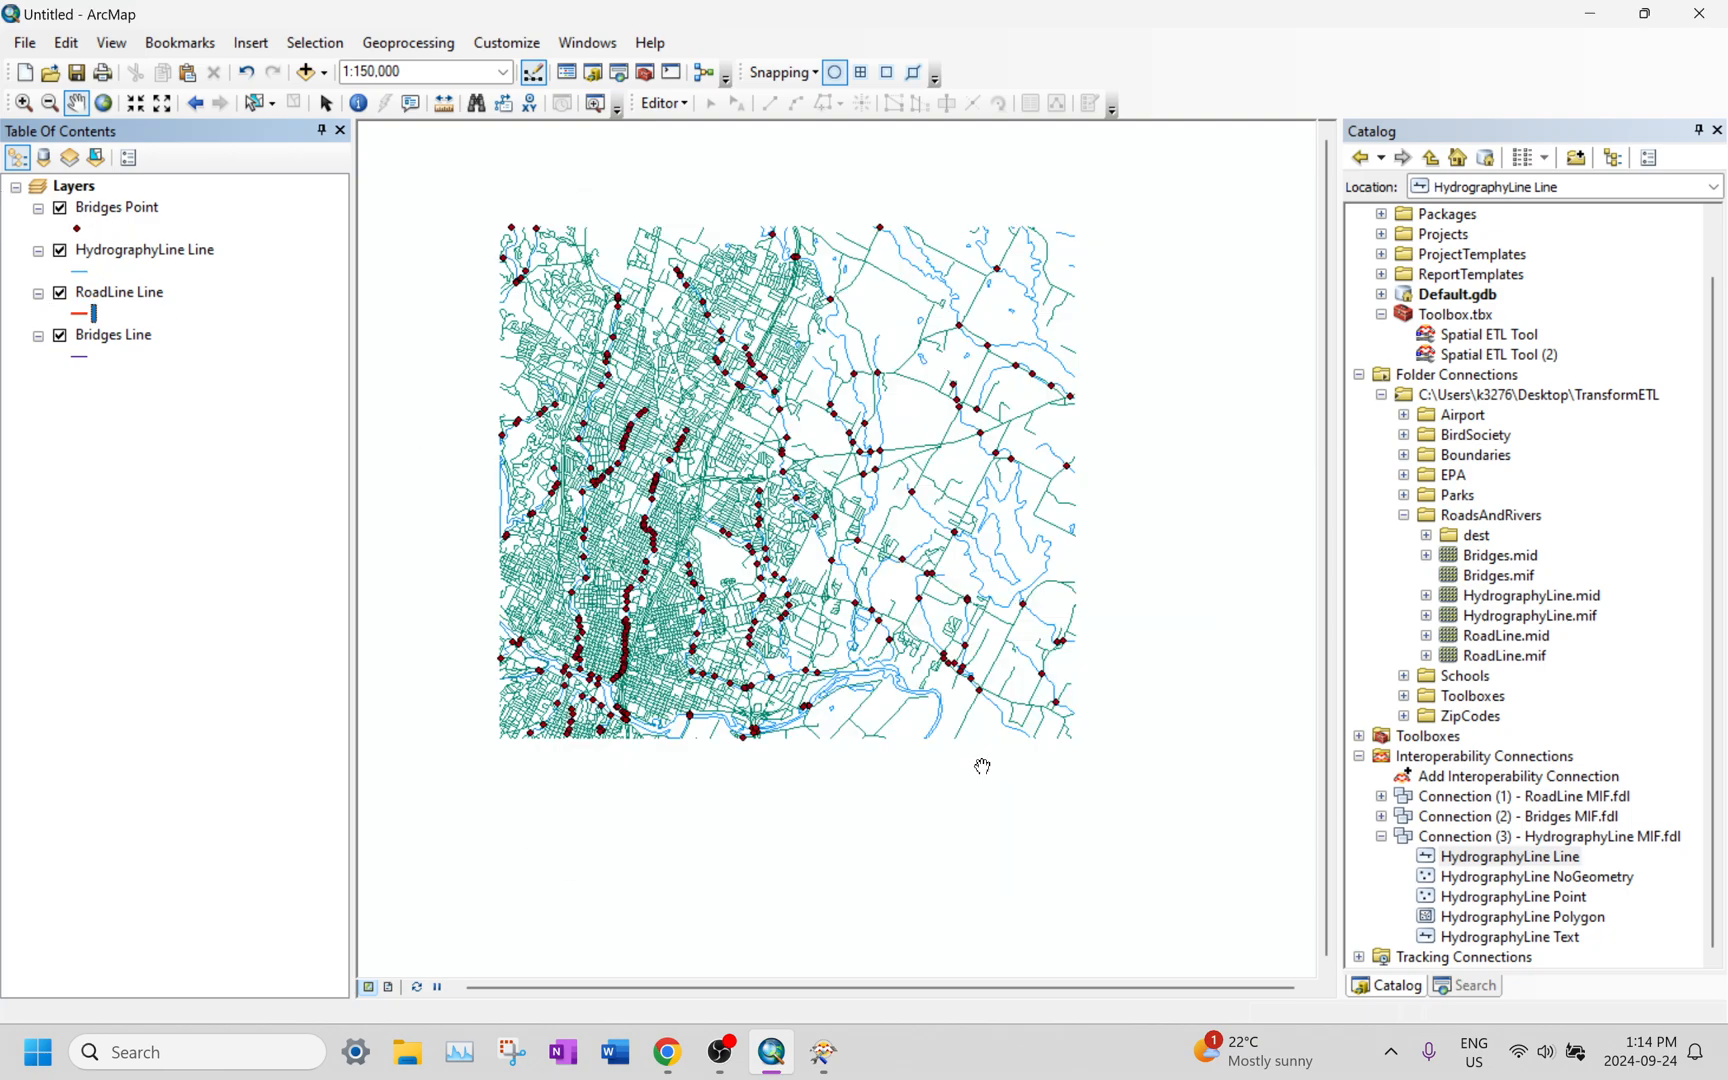
scroll(835, 560, "up", 4)
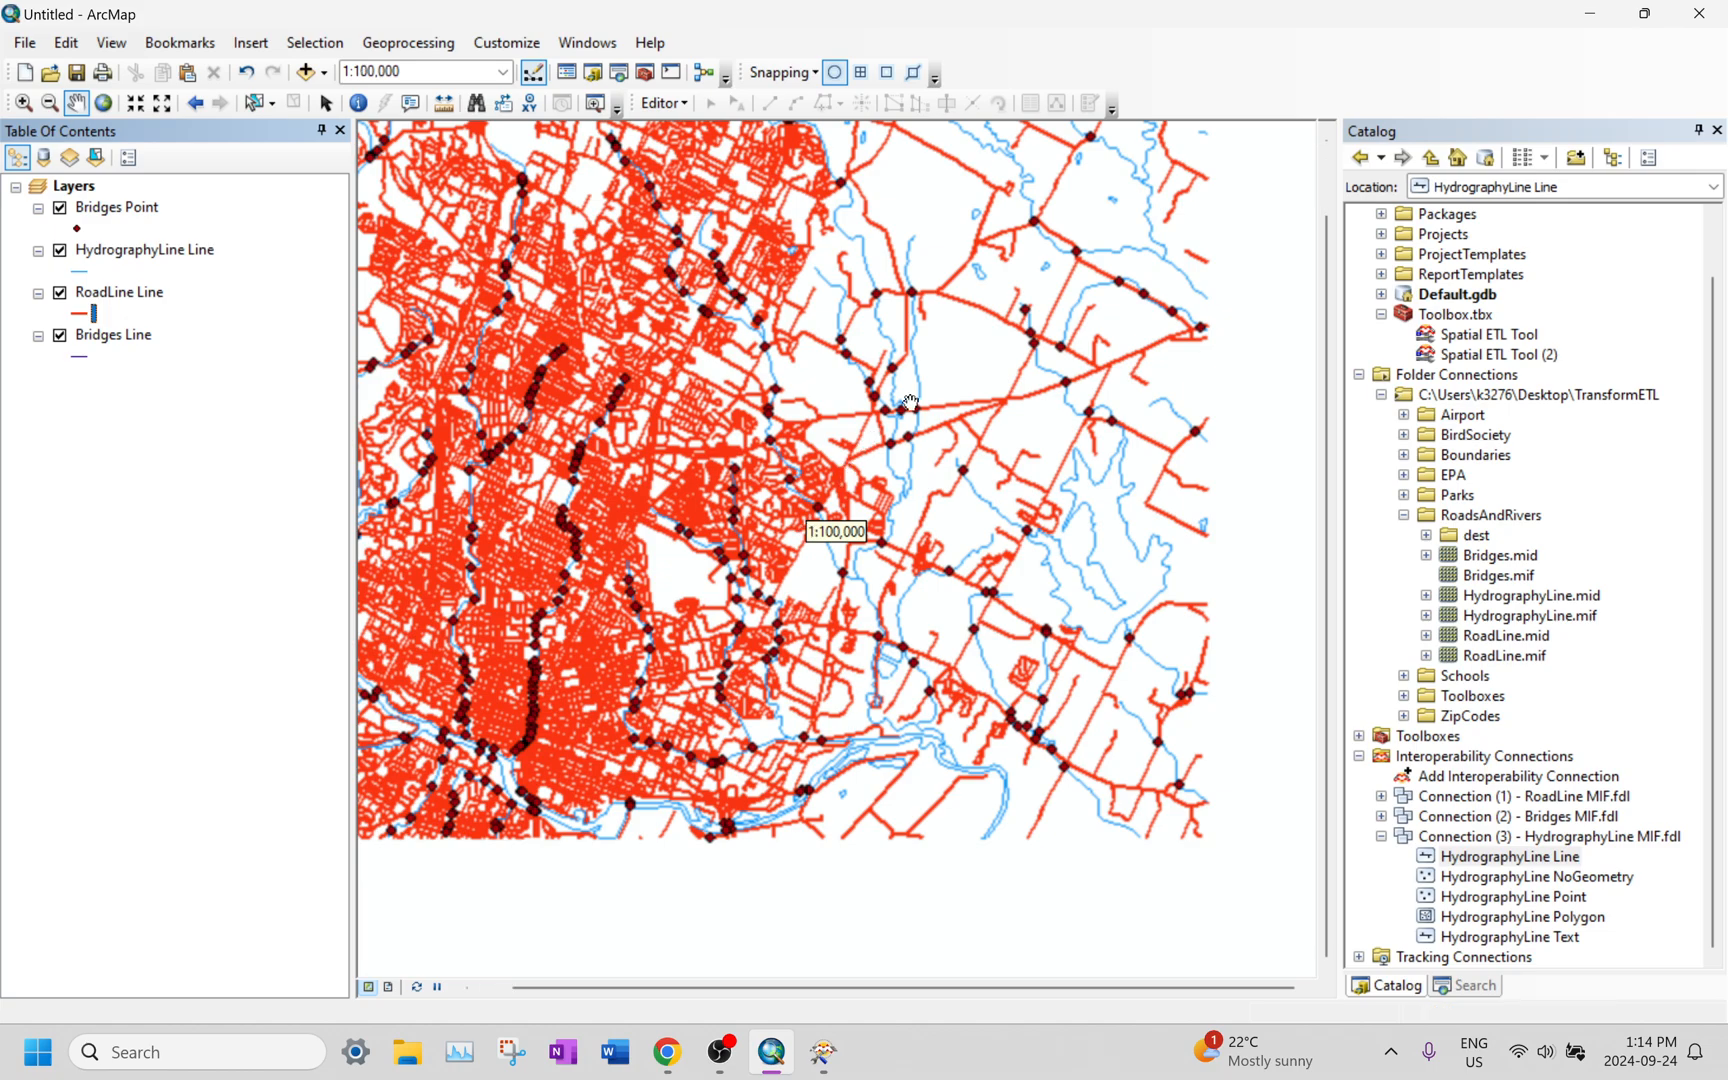
Step: Symbolize the Bridges Point layer with the Circle 2 symbol and examine the bridges across the full extent of roads and rivers
scroll(893, 425, "up", 2)
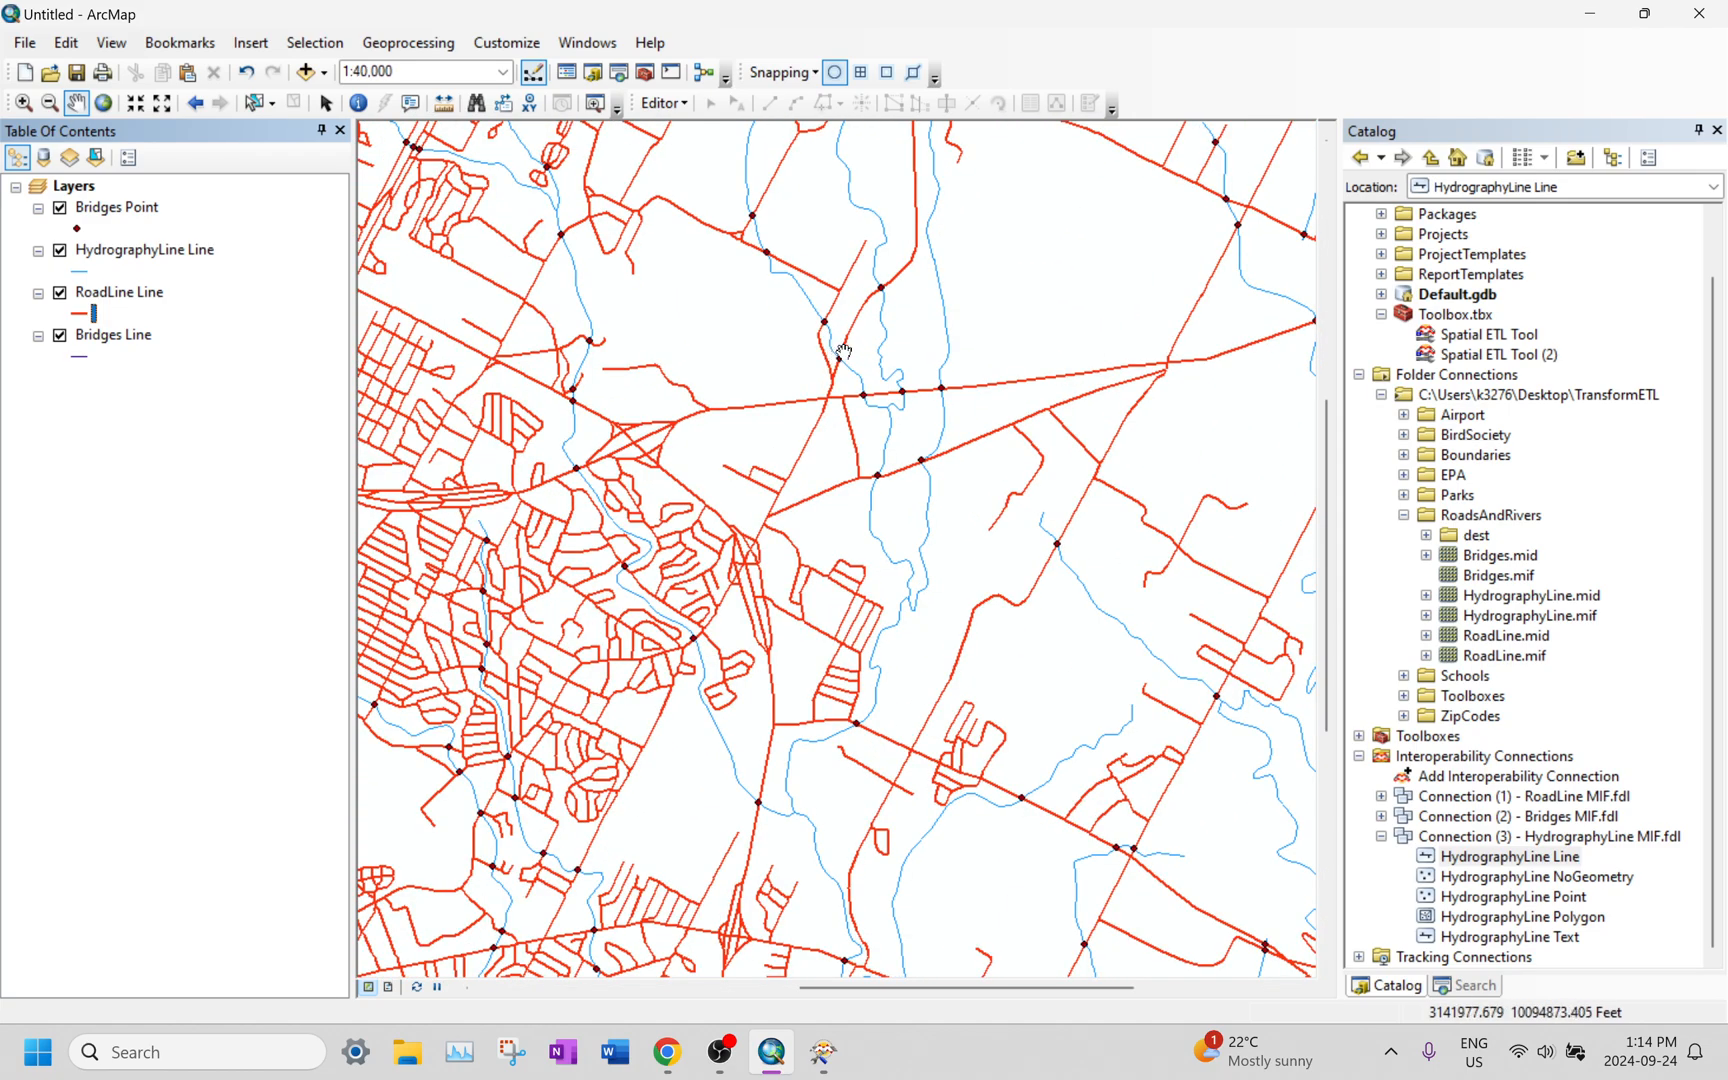
left_click_drag(817, 485, 821, 599)
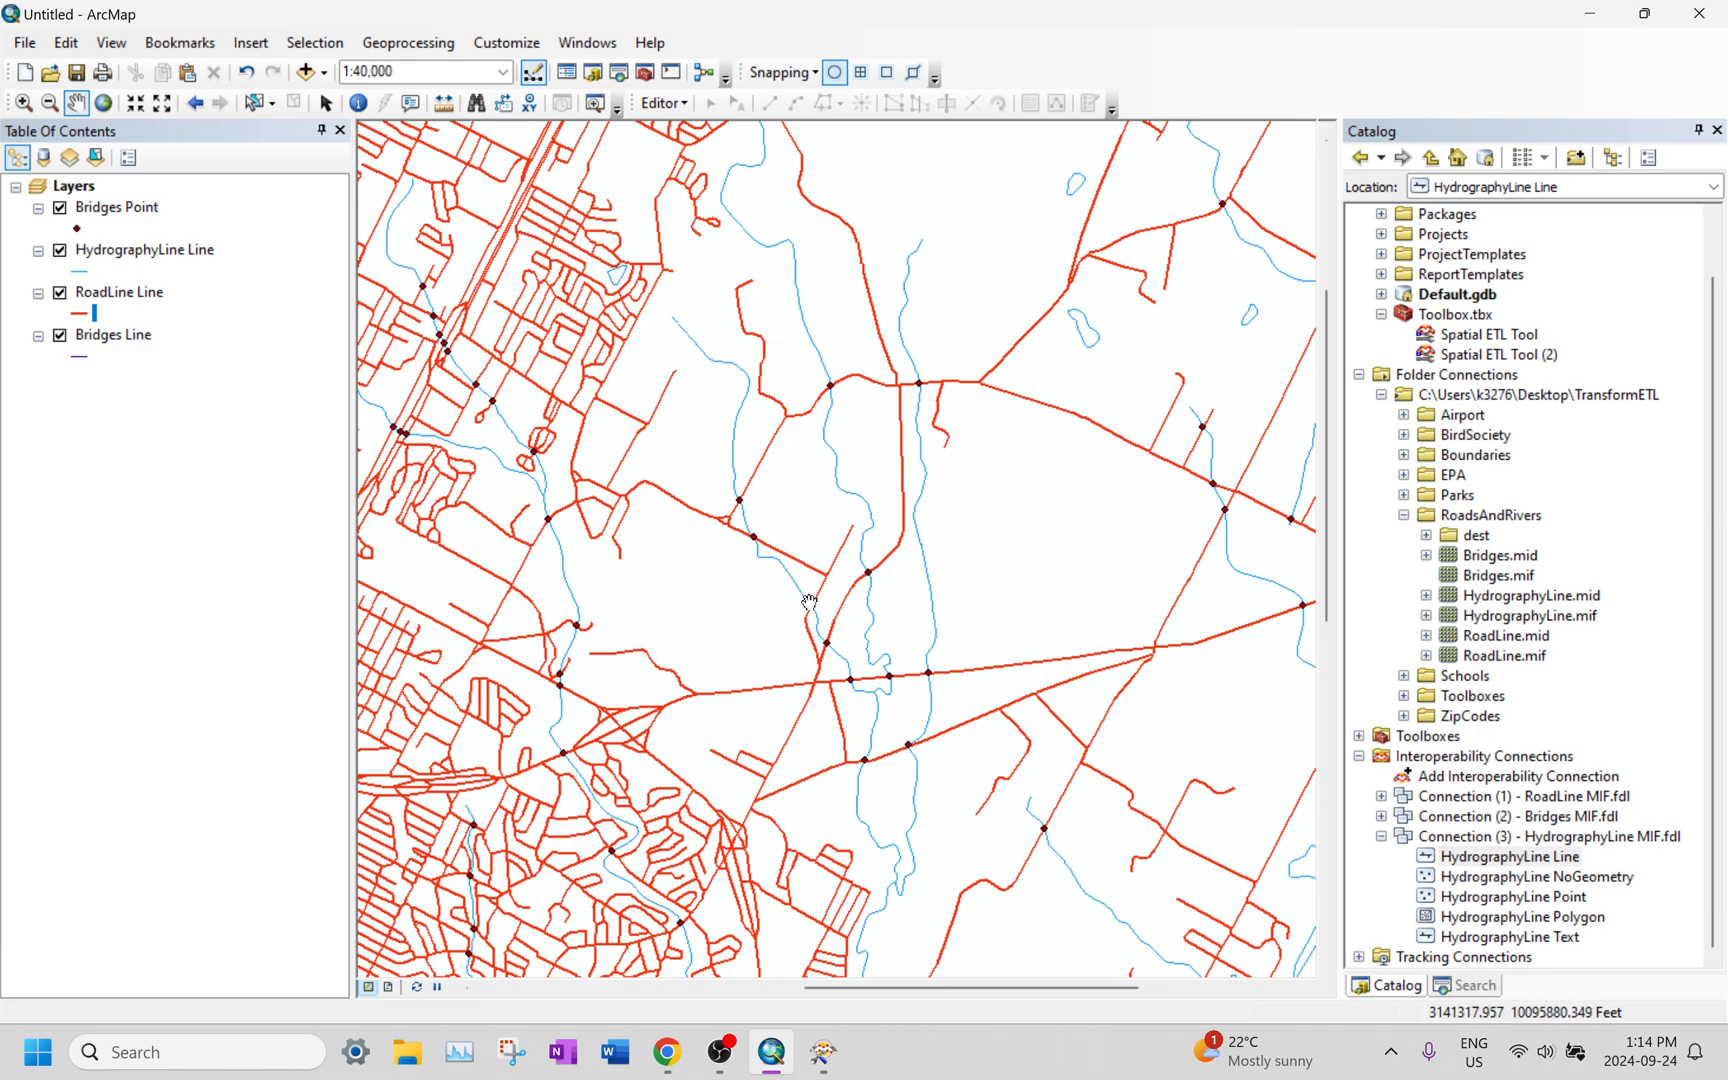
scroll(796, 612, "up", 3)
scroll(796, 612, "up", 1)
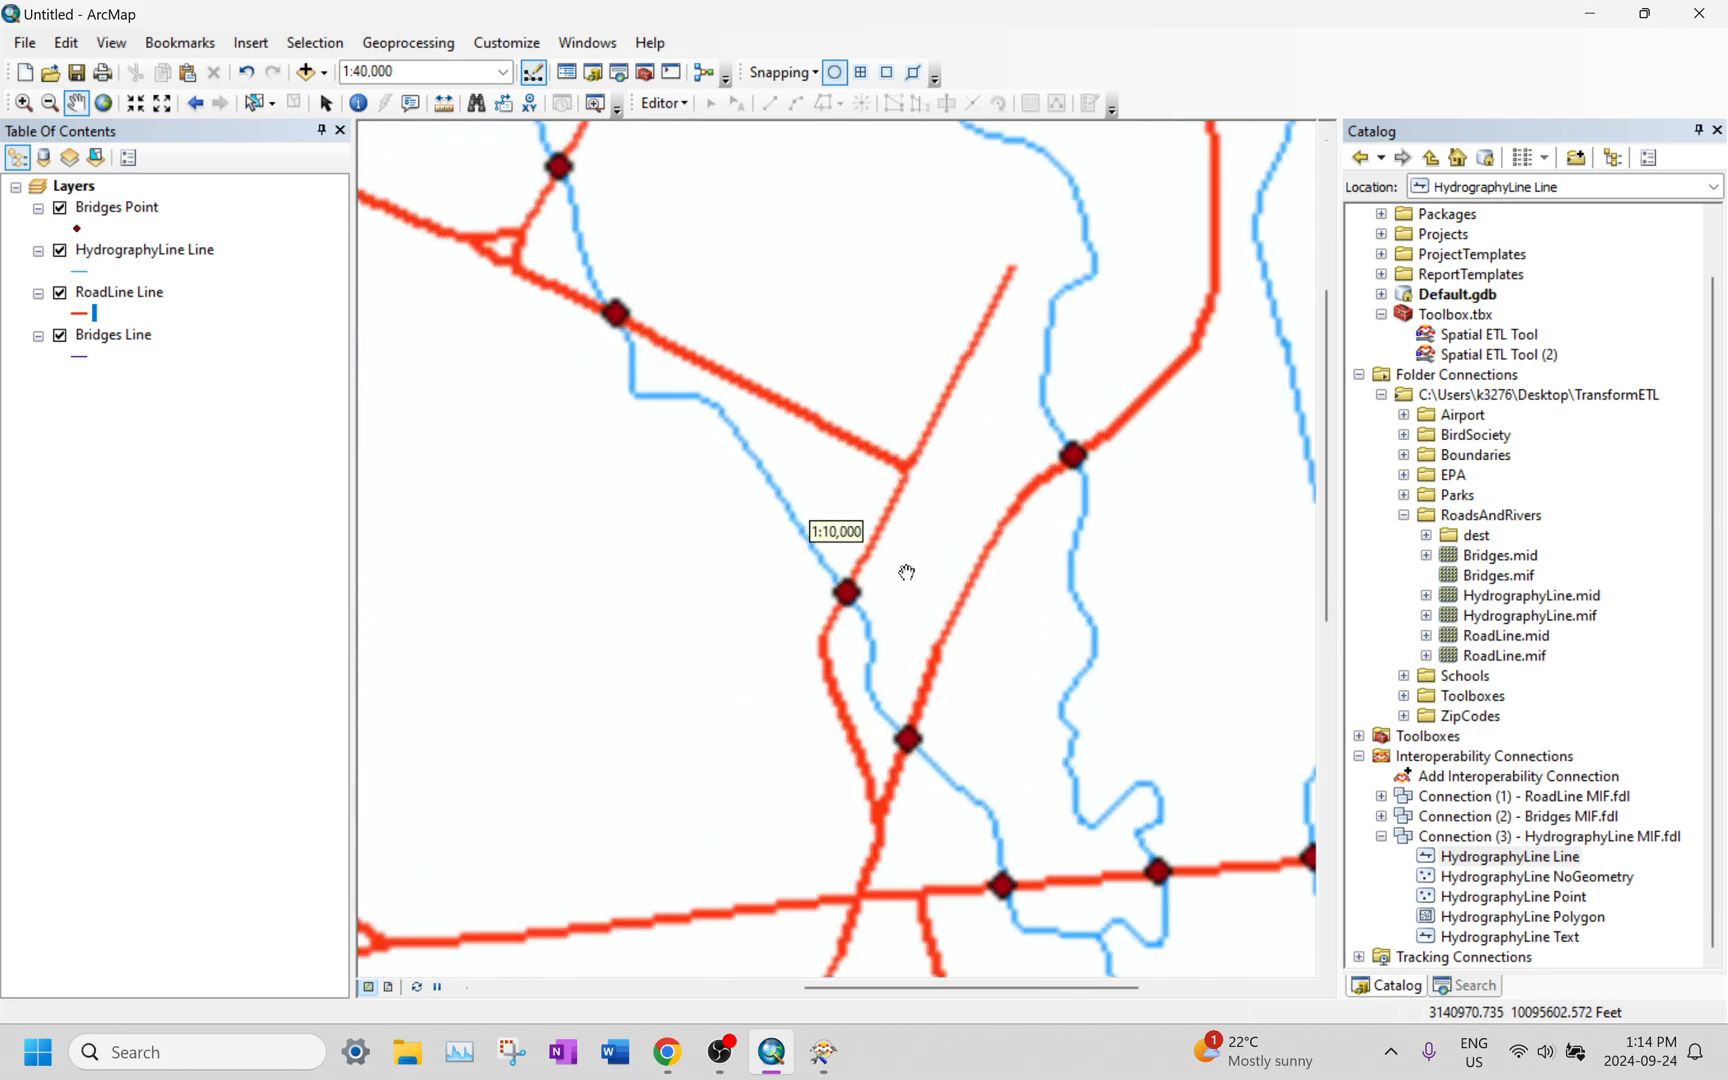
left_click(77, 229)
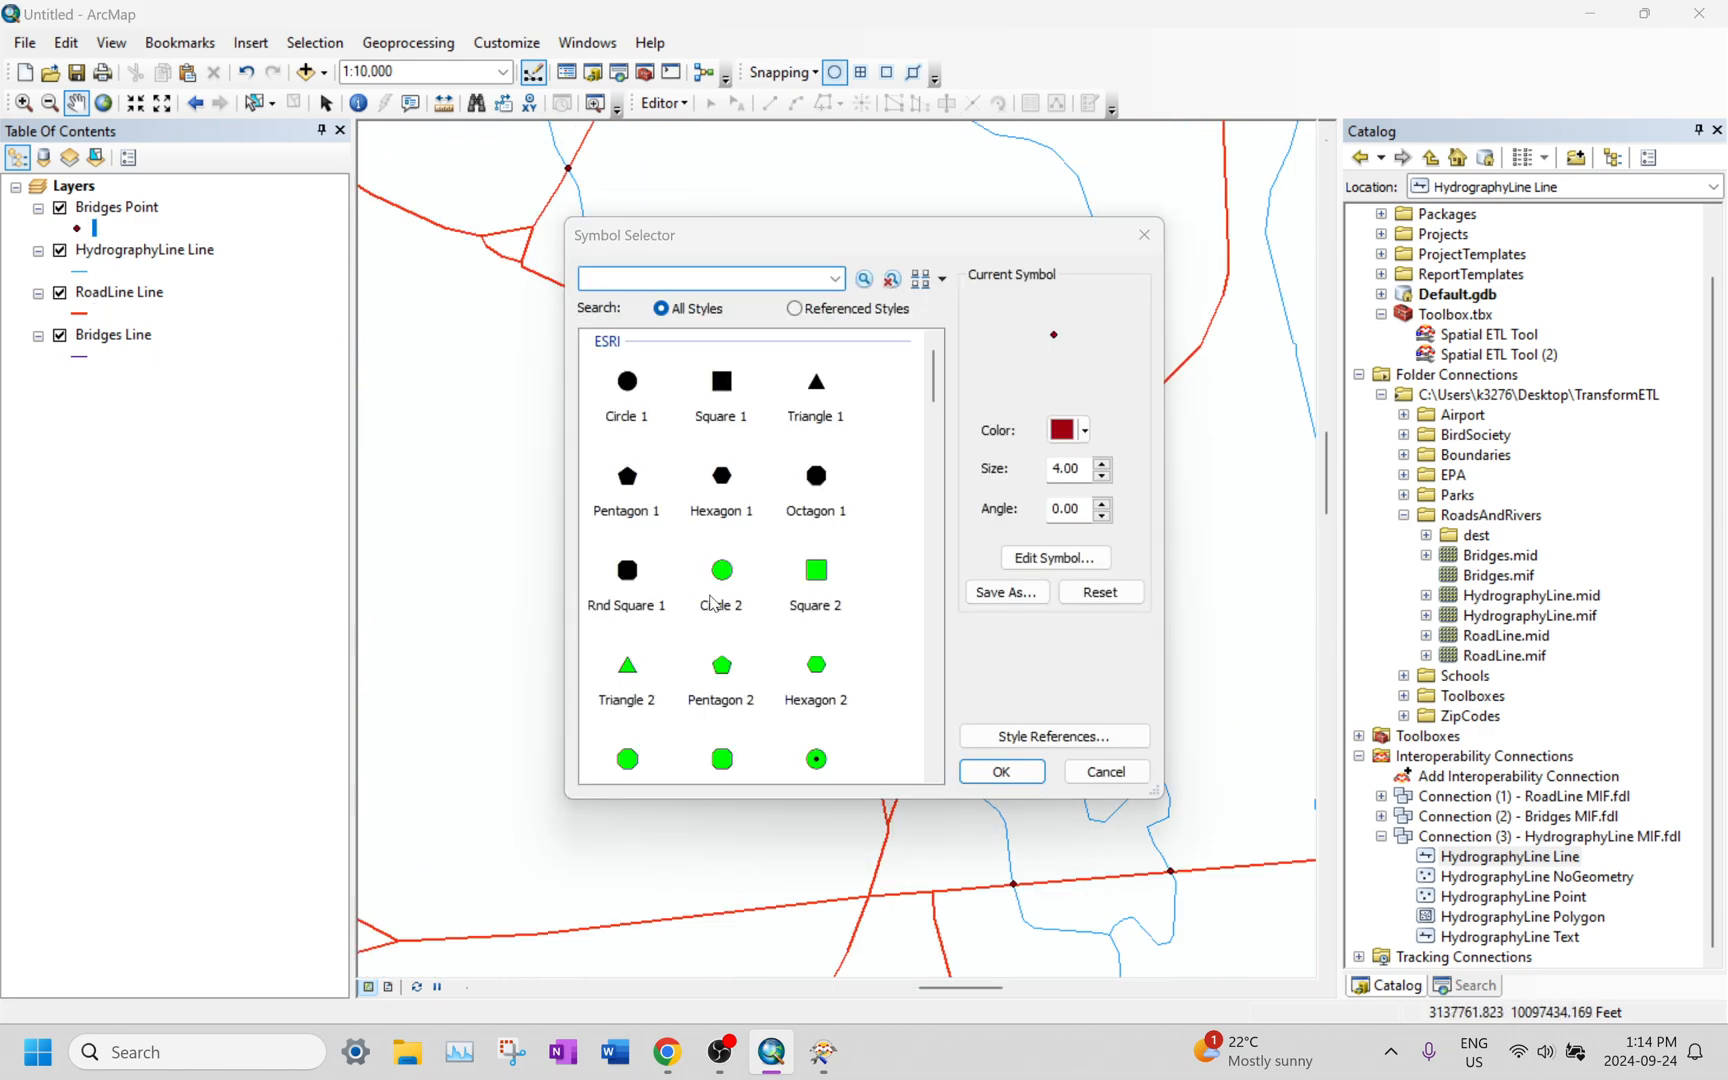
left_click(733, 575)
left_click(1001, 771)
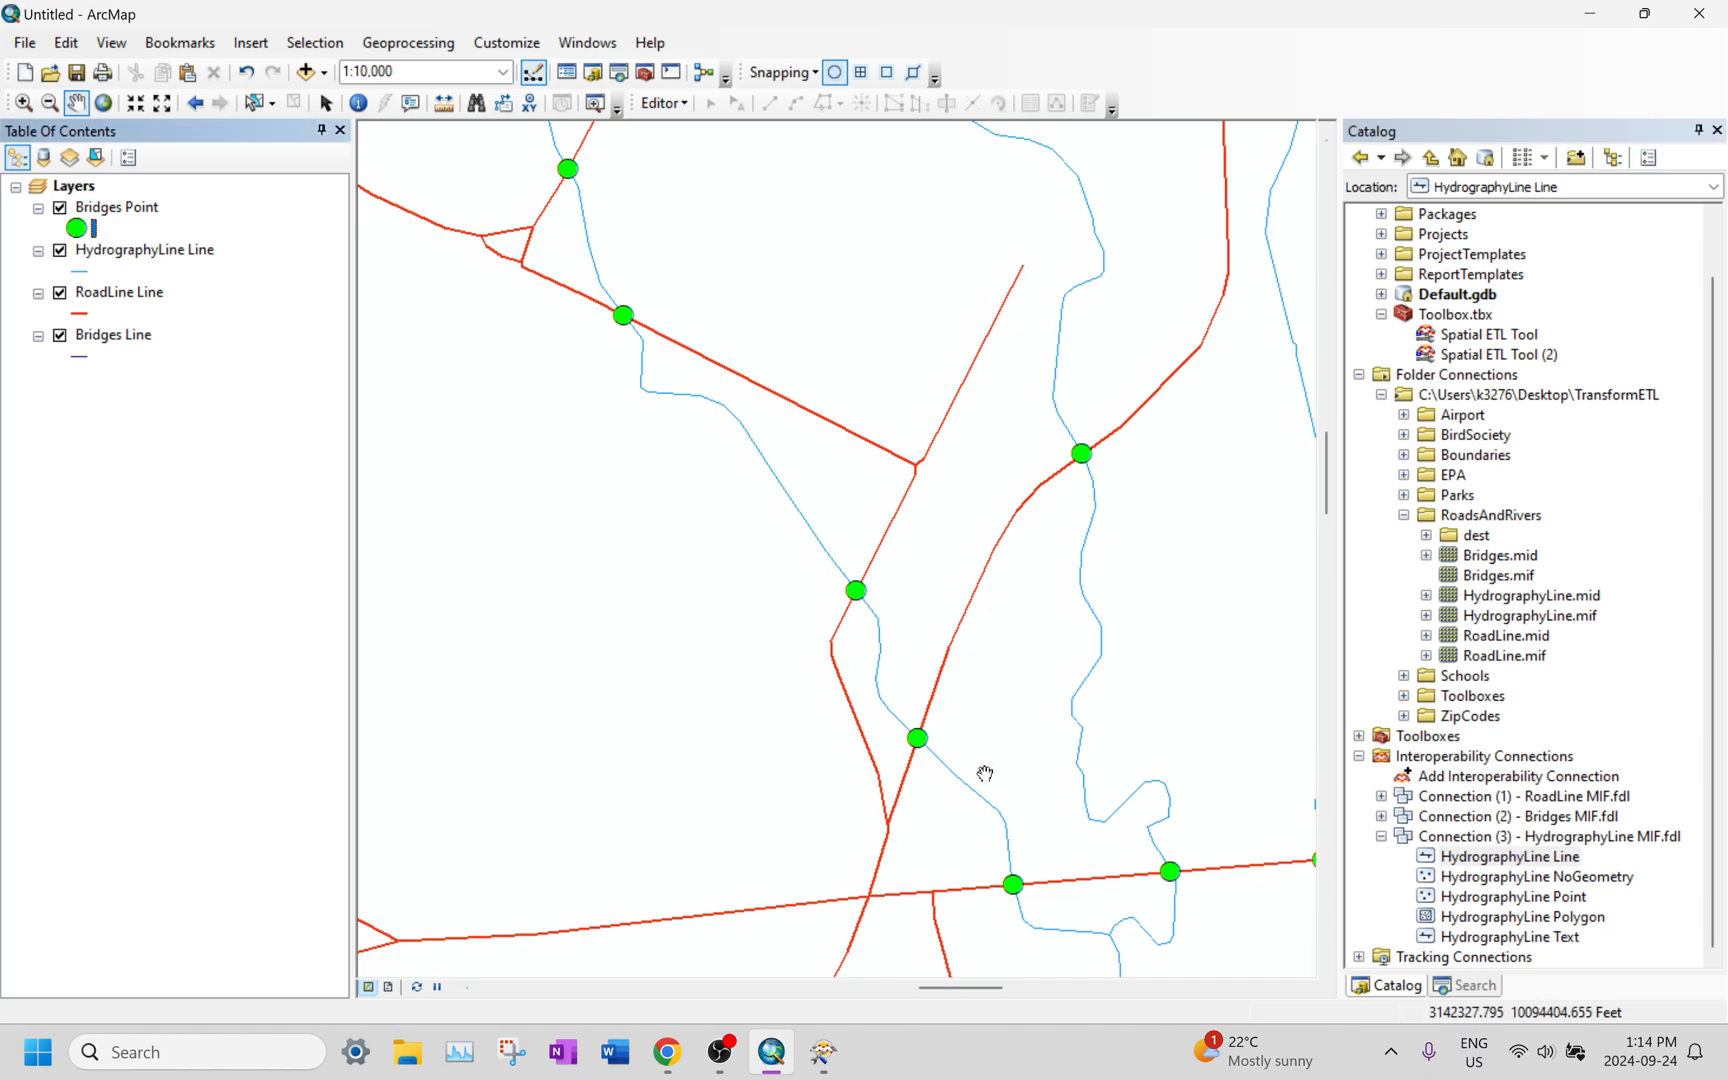
scroll(985, 765, "down", 5)
scroll(997, 632, "down", 3)
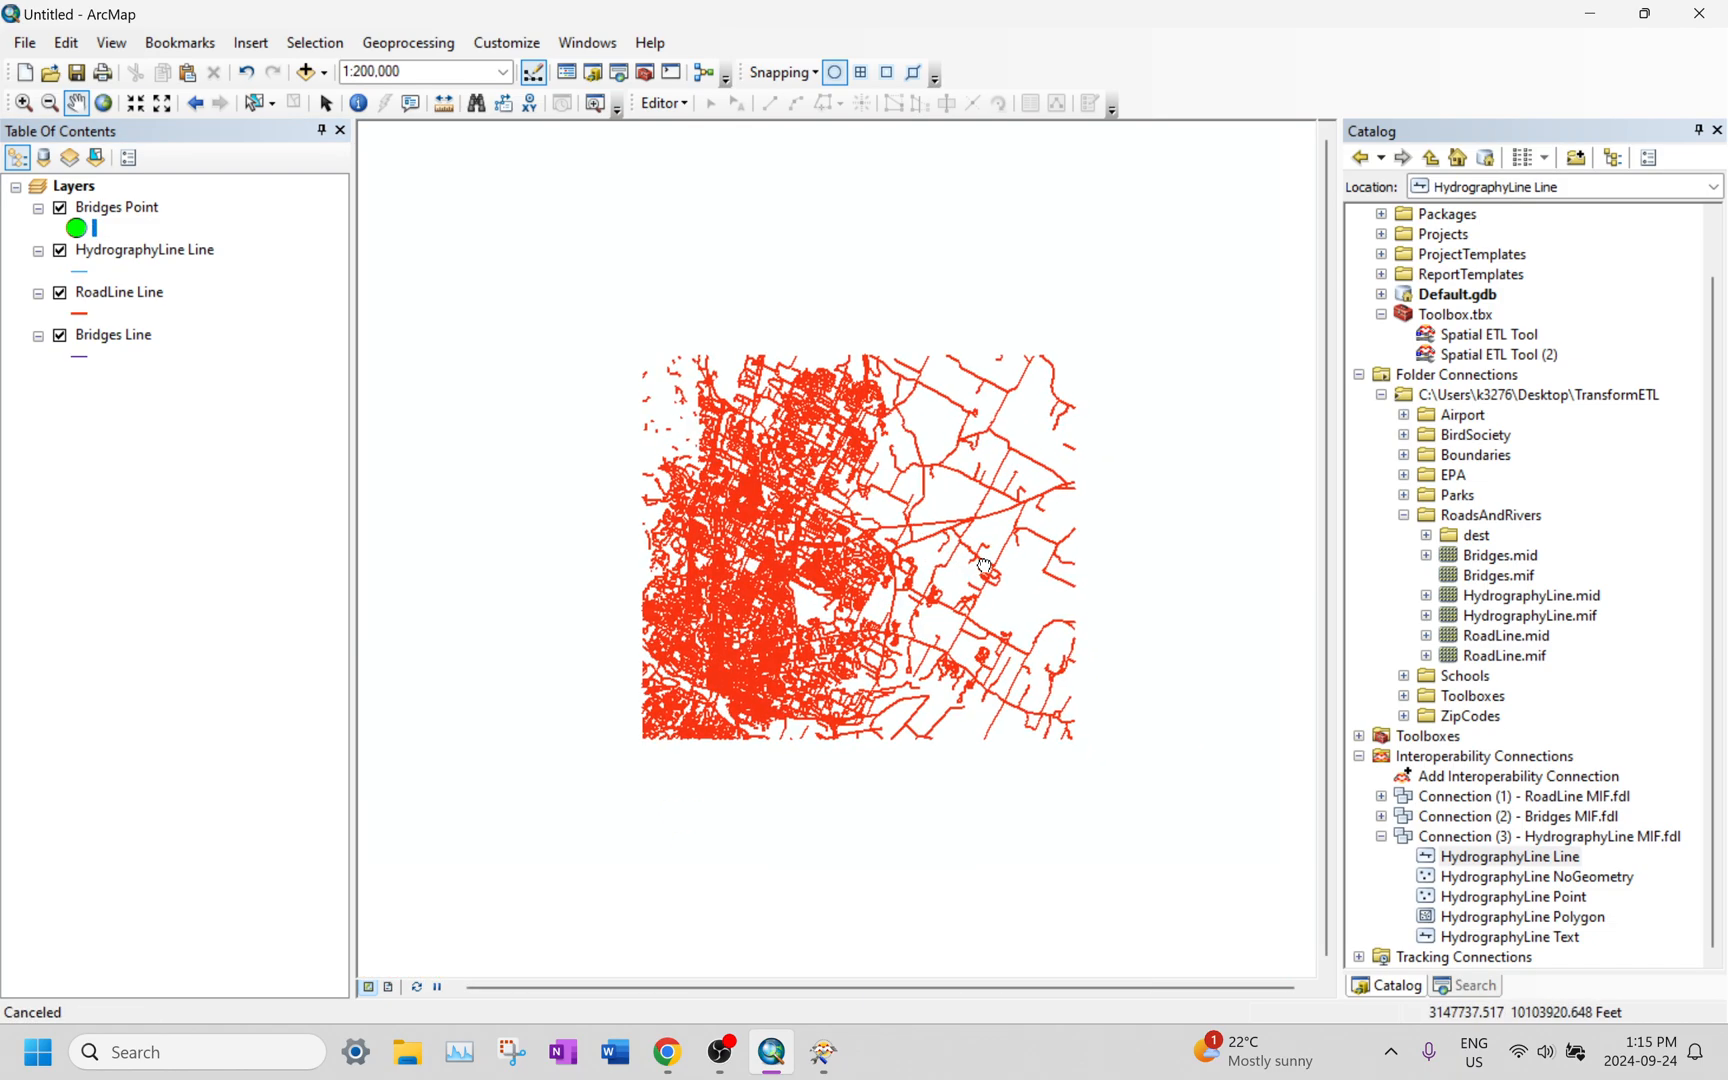
scroll(874, 535, "up", 2)
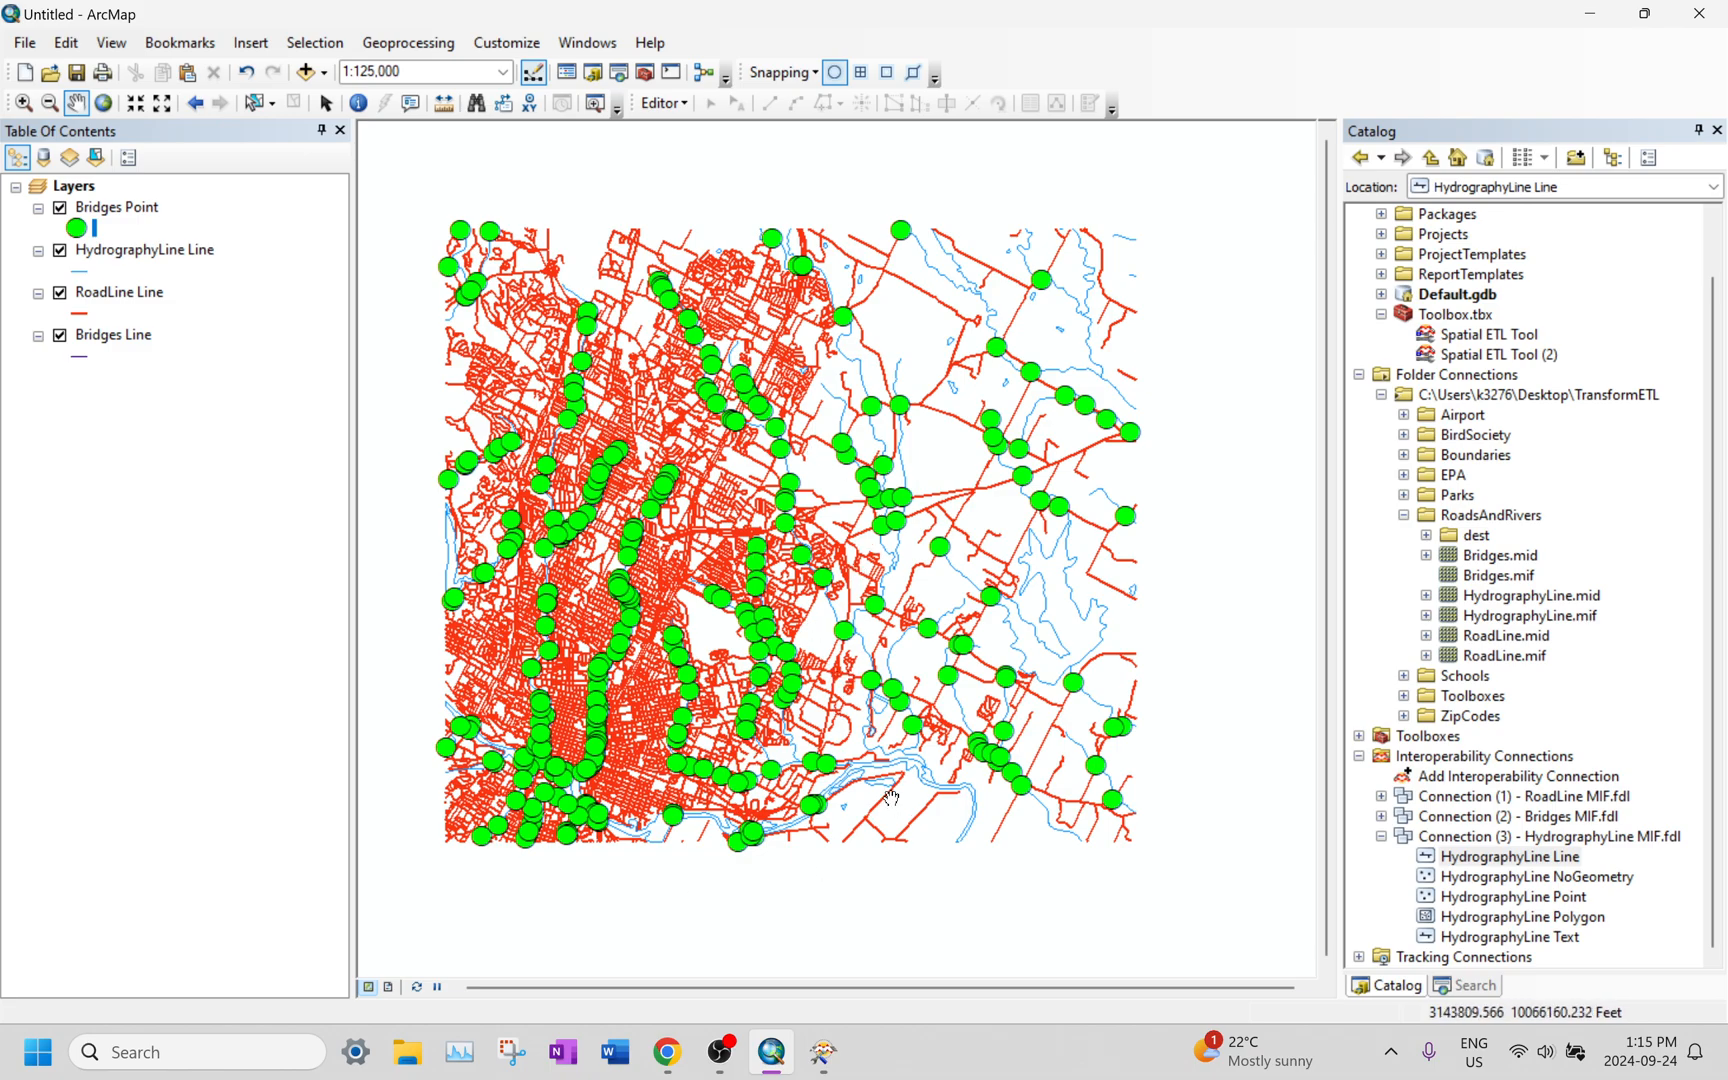
left_click_drag(844, 584, 830, 608)
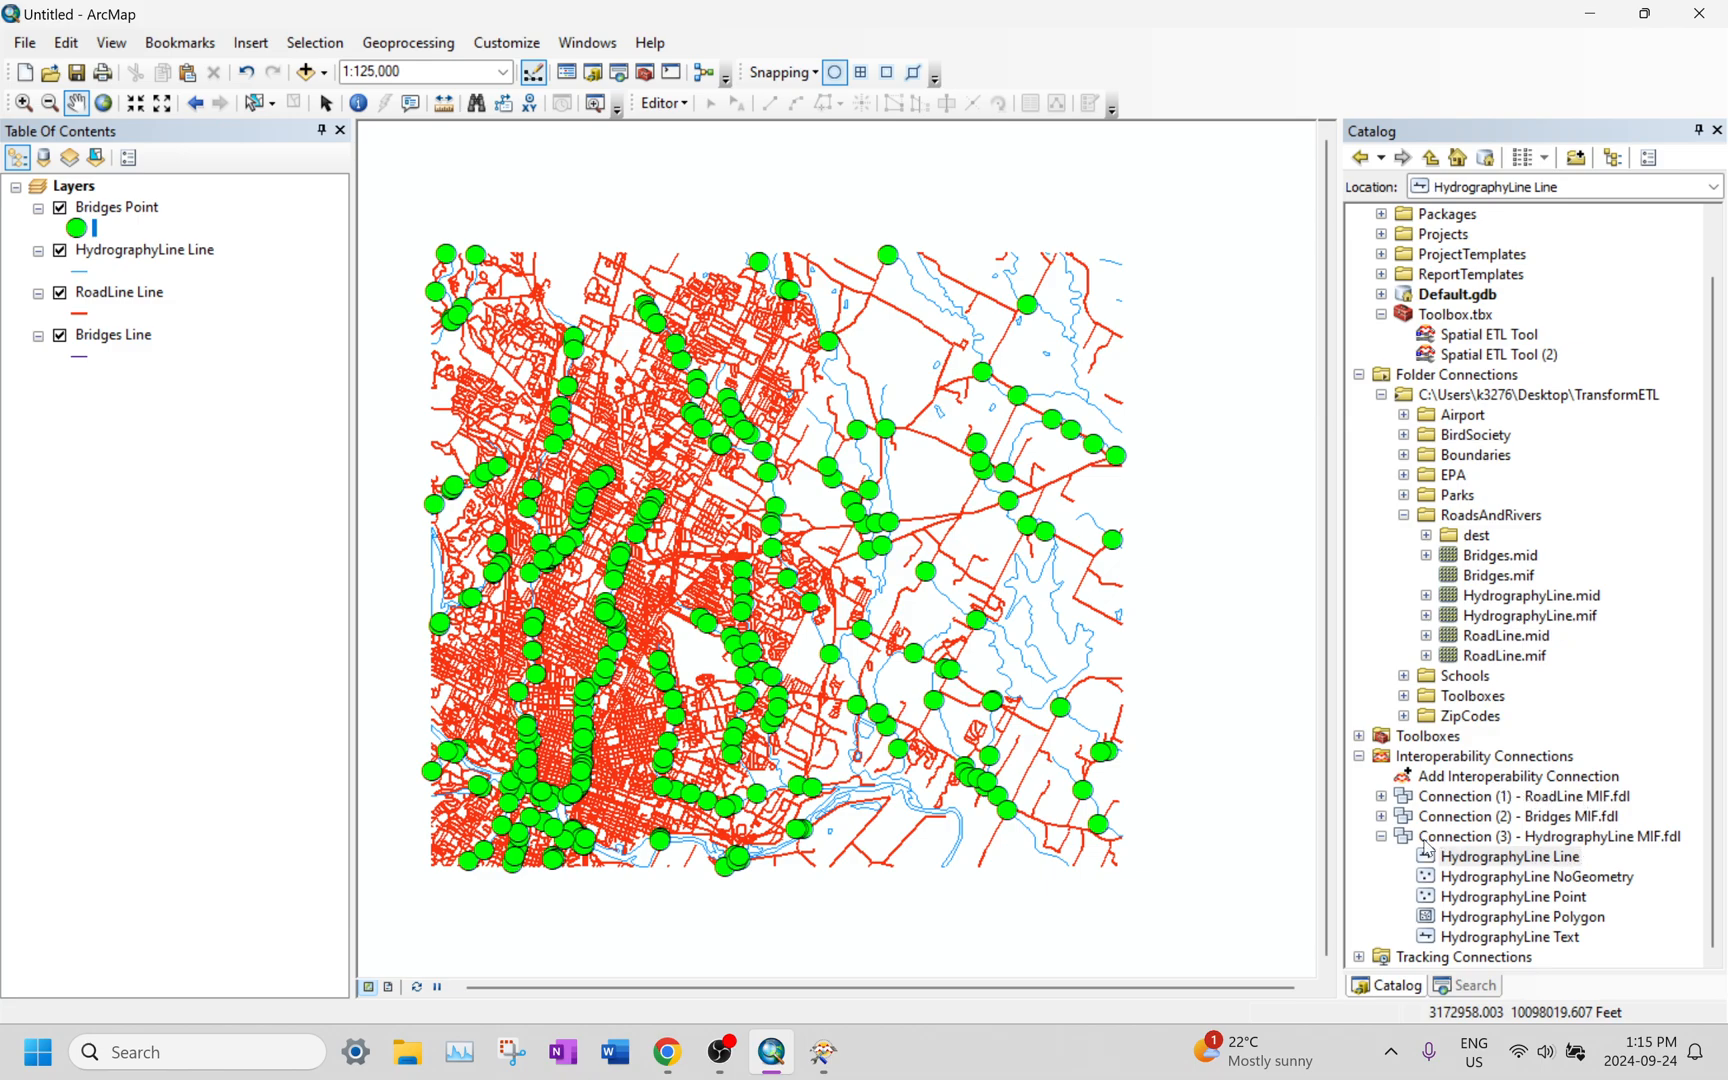
Step: Review the contents of the RoadLine, Bridges and HydrographyLine MIF connections, and collapse Interoperability Connections
left_click(1380, 837)
left_click(1382, 877)
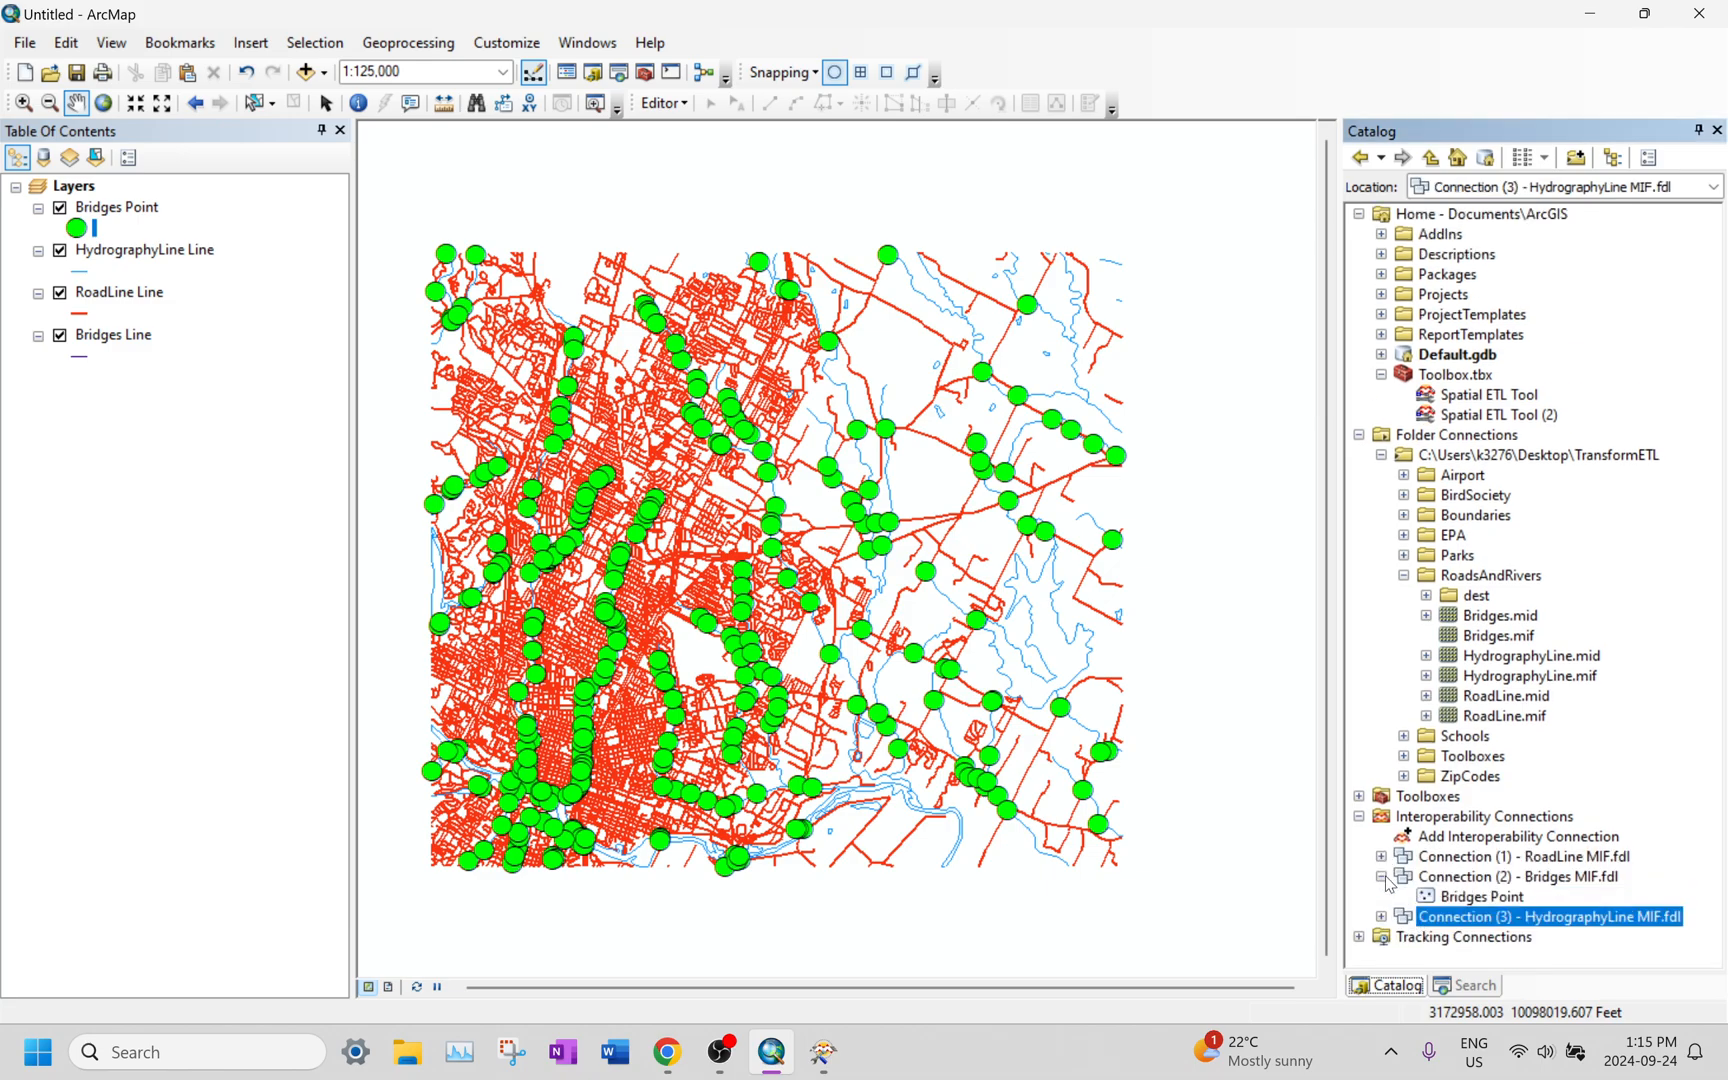
left_click(1382, 857)
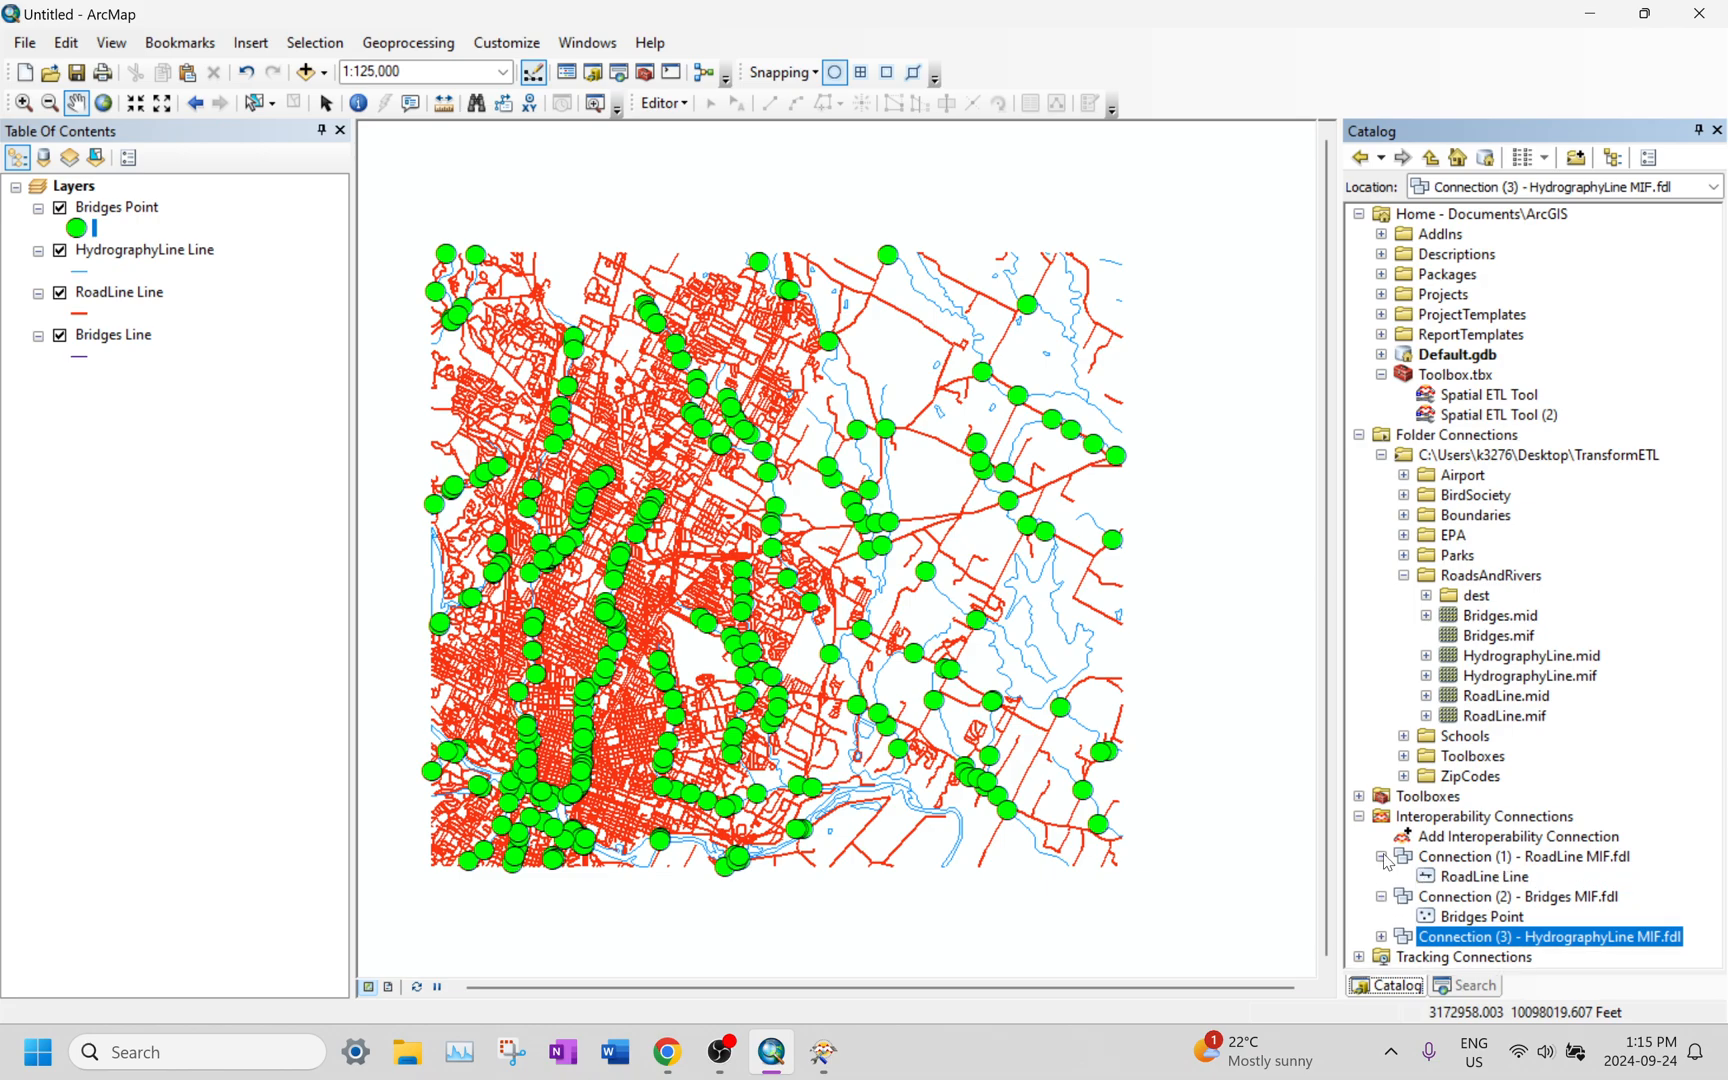
left_click(1381, 936)
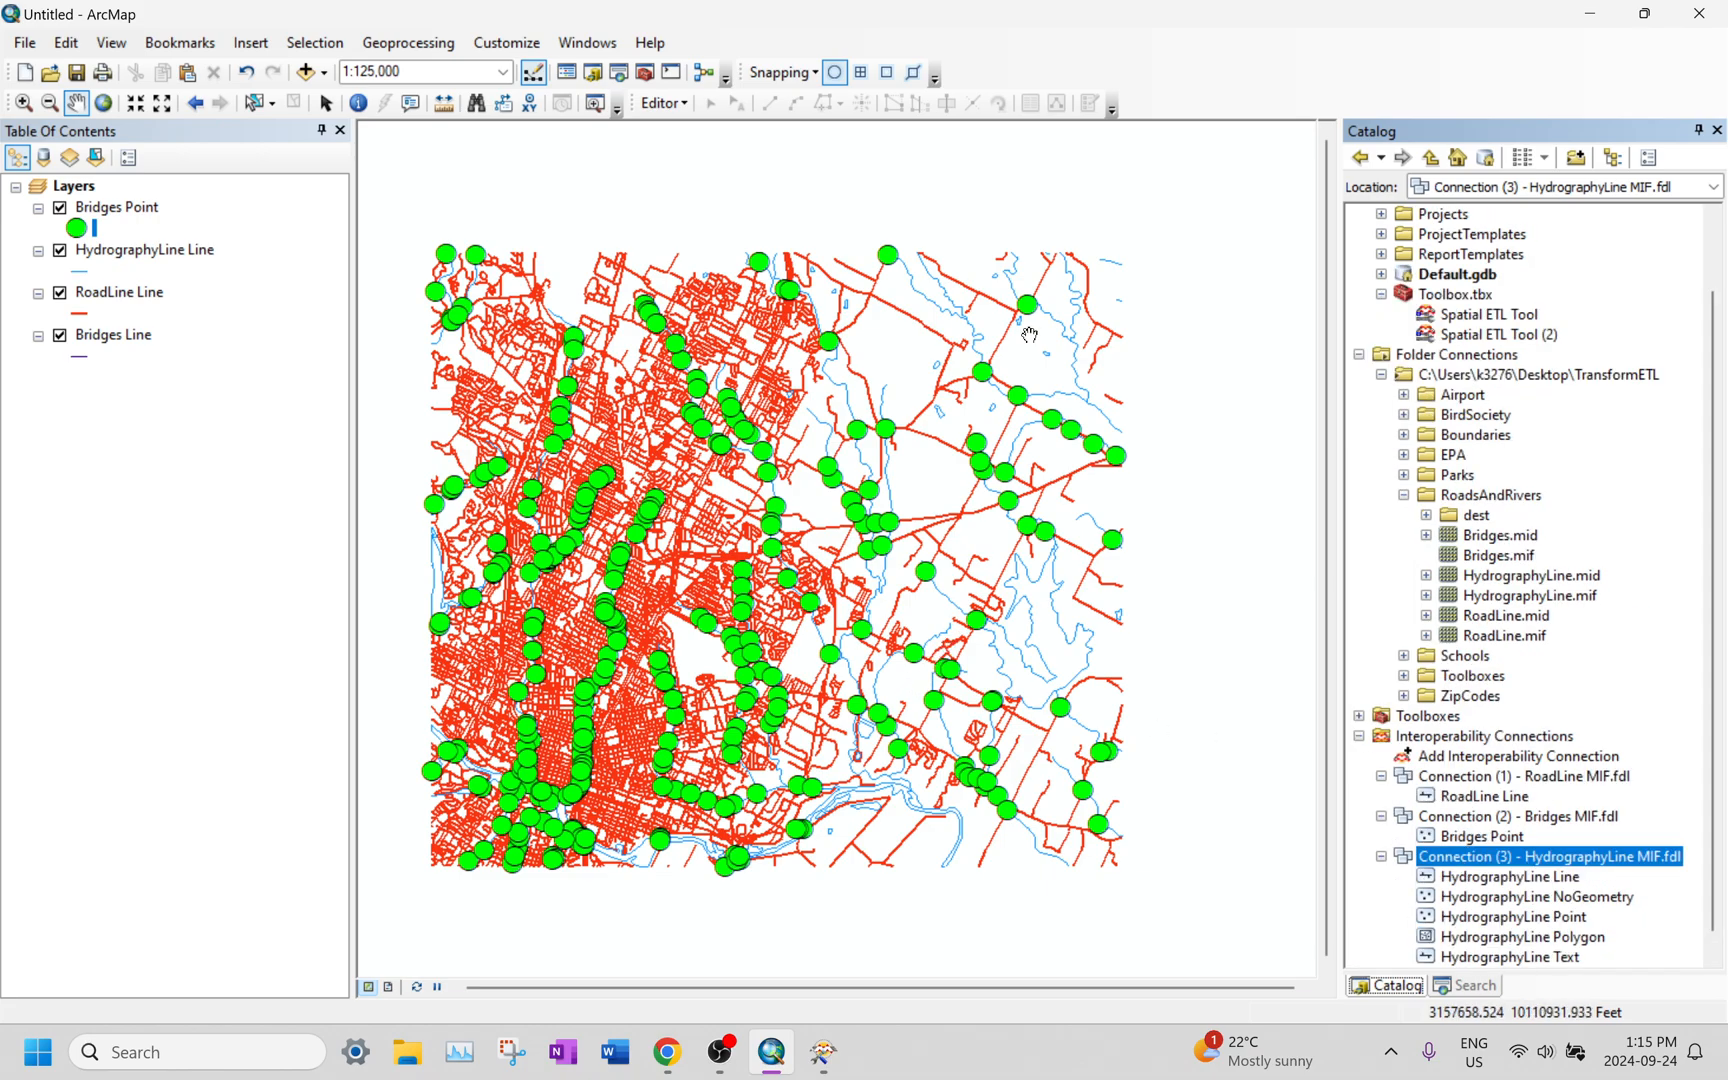
left_click(1360, 740)
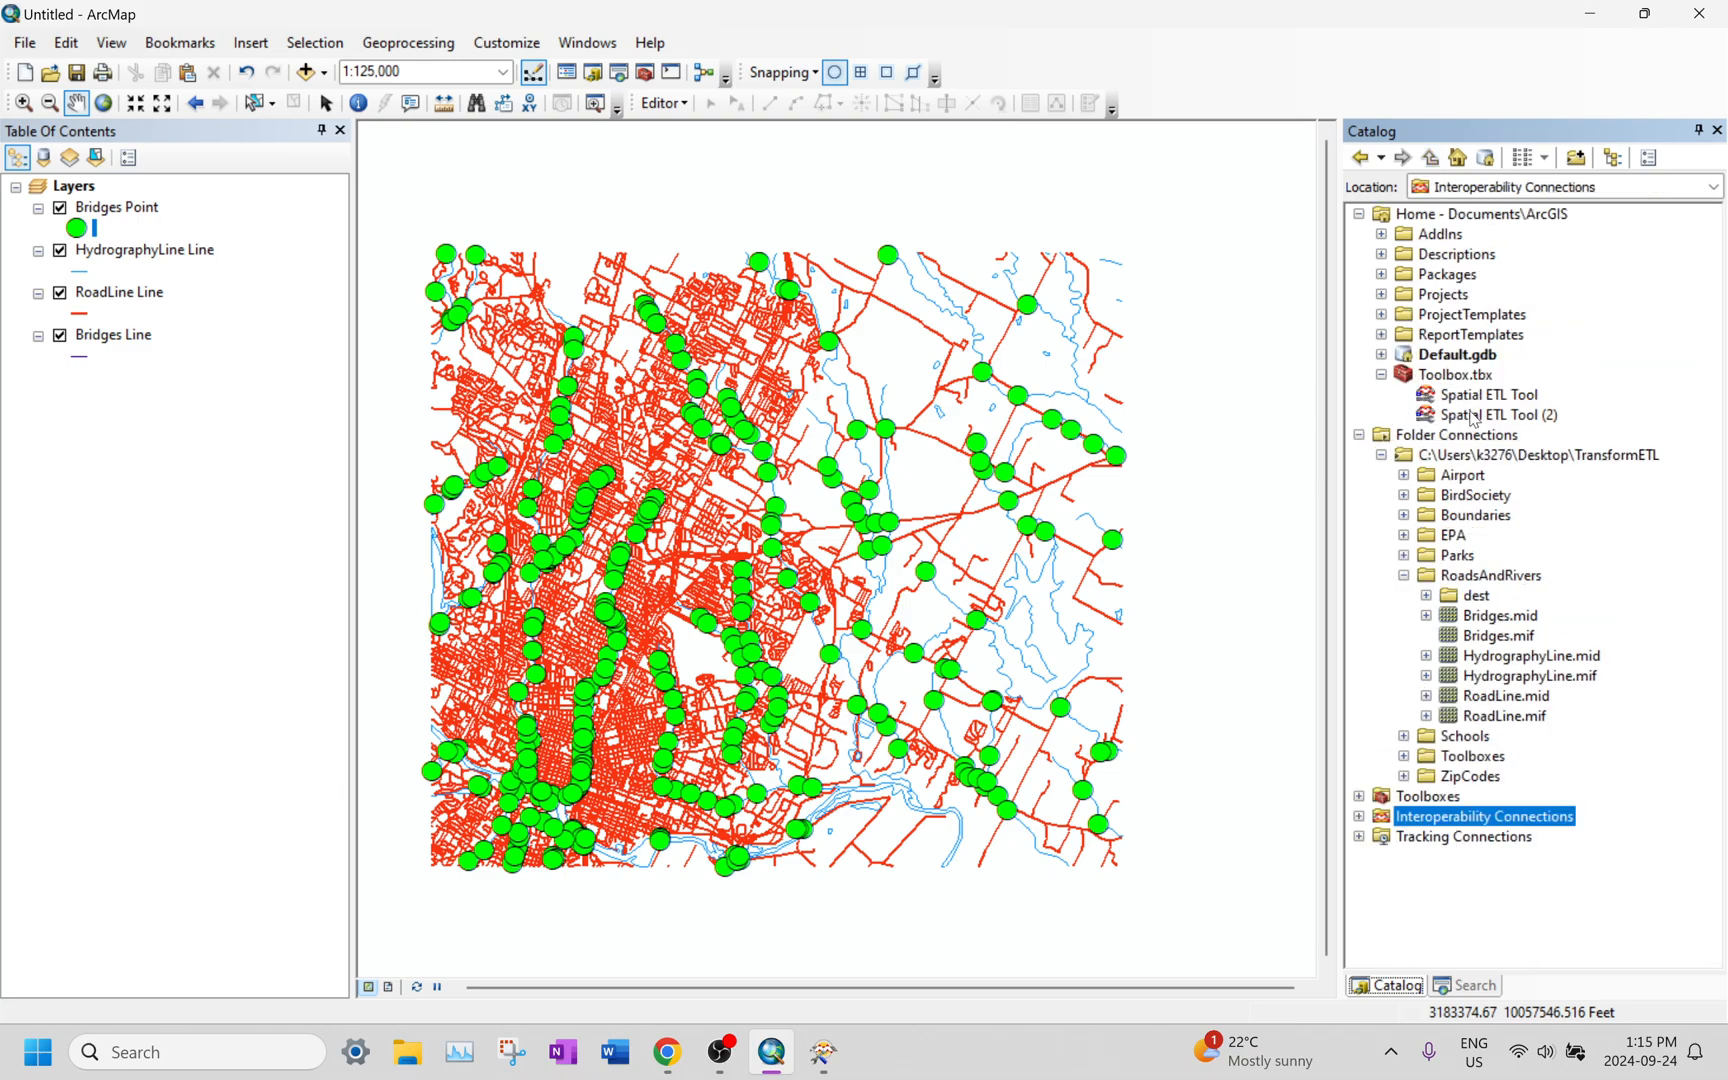
Step: Open Spatial ETL Tool (2) from Toolbox.tbx and review its workflow alongside the geometric transformation exercise page in Chrome
double_click(1484, 416)
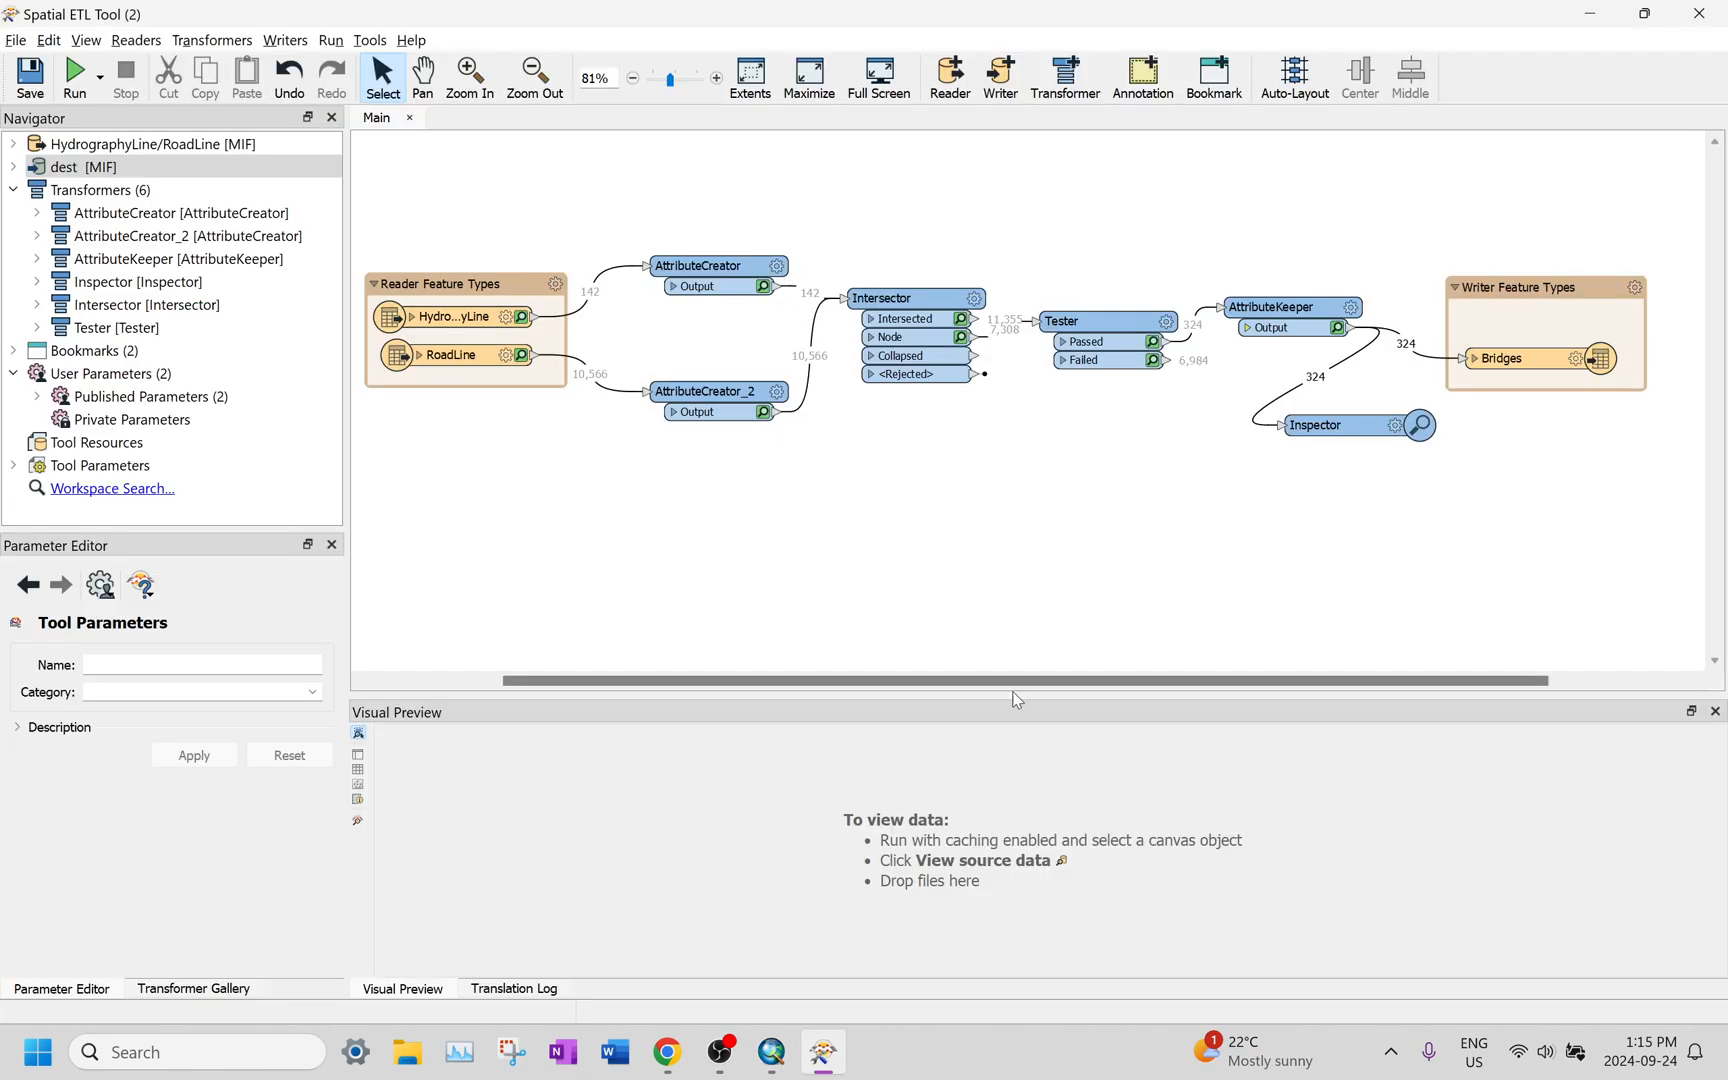
mouse_move(1004, 682)
left_mouse_down()
mouse_move(935, 682)
mouse_move(997, 683)
mouse_move(982, 686)
left_mouse_up()
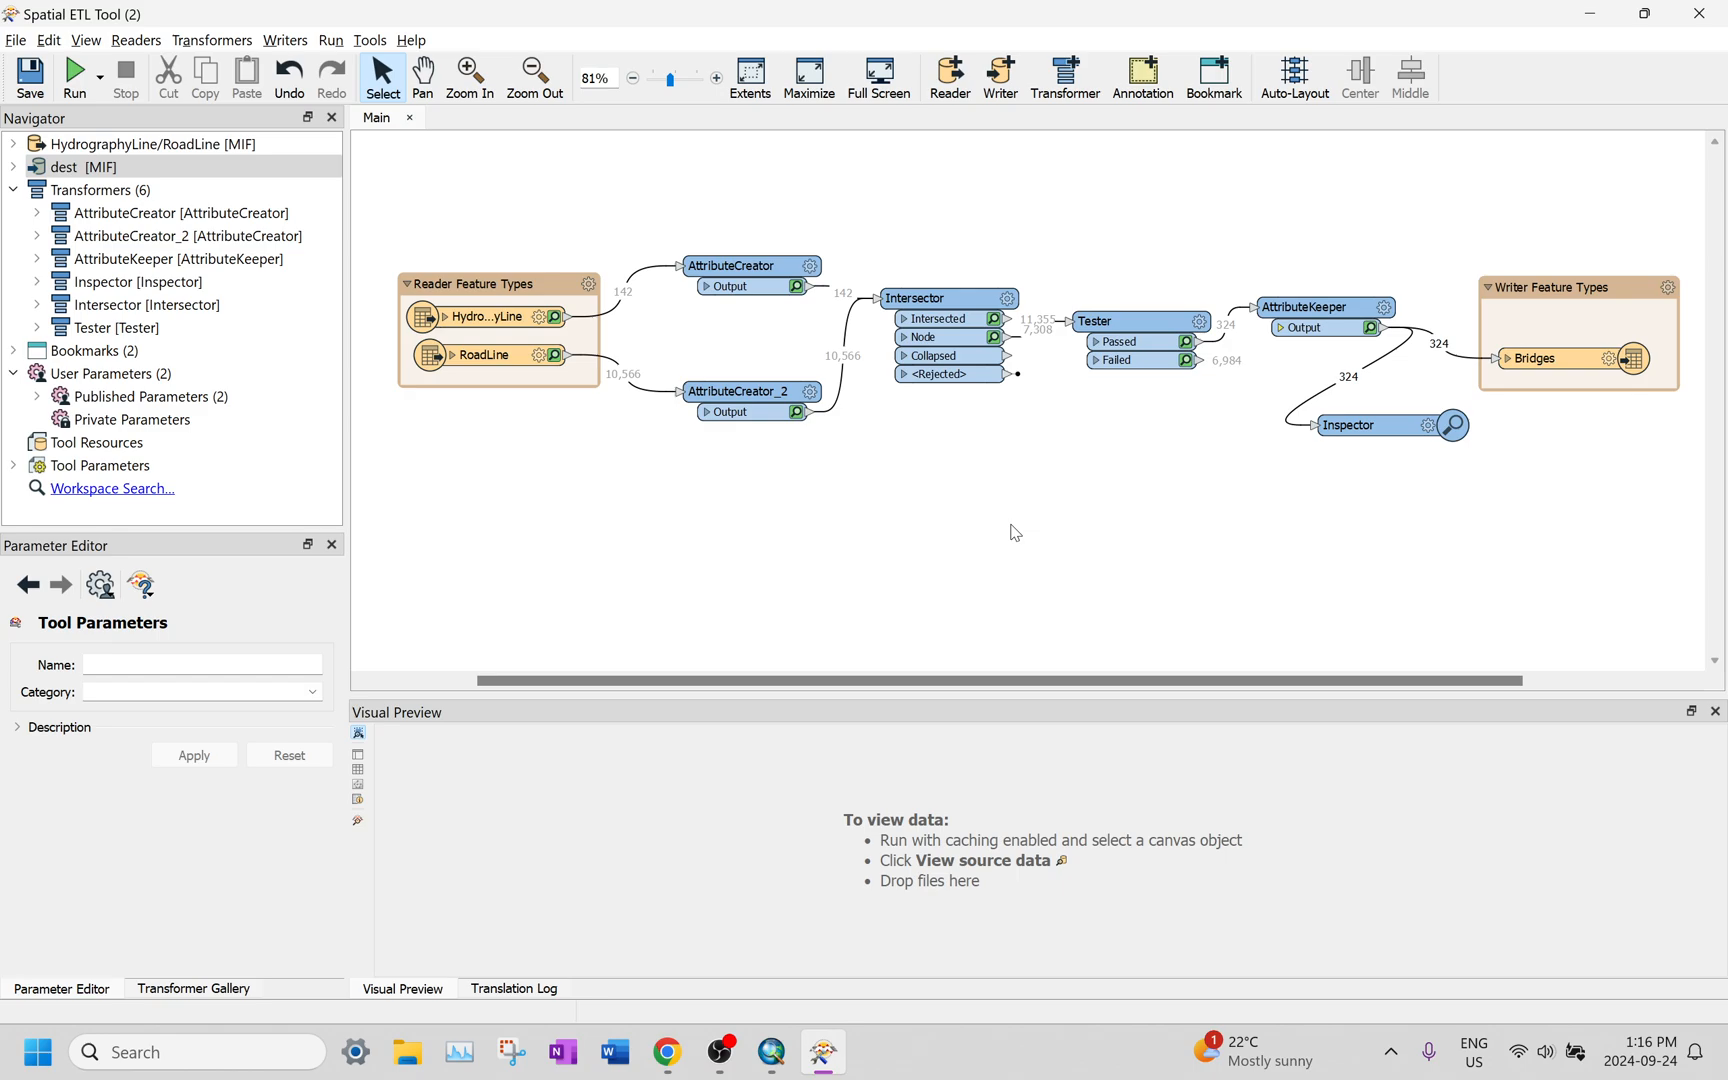
key("alt+Tab")
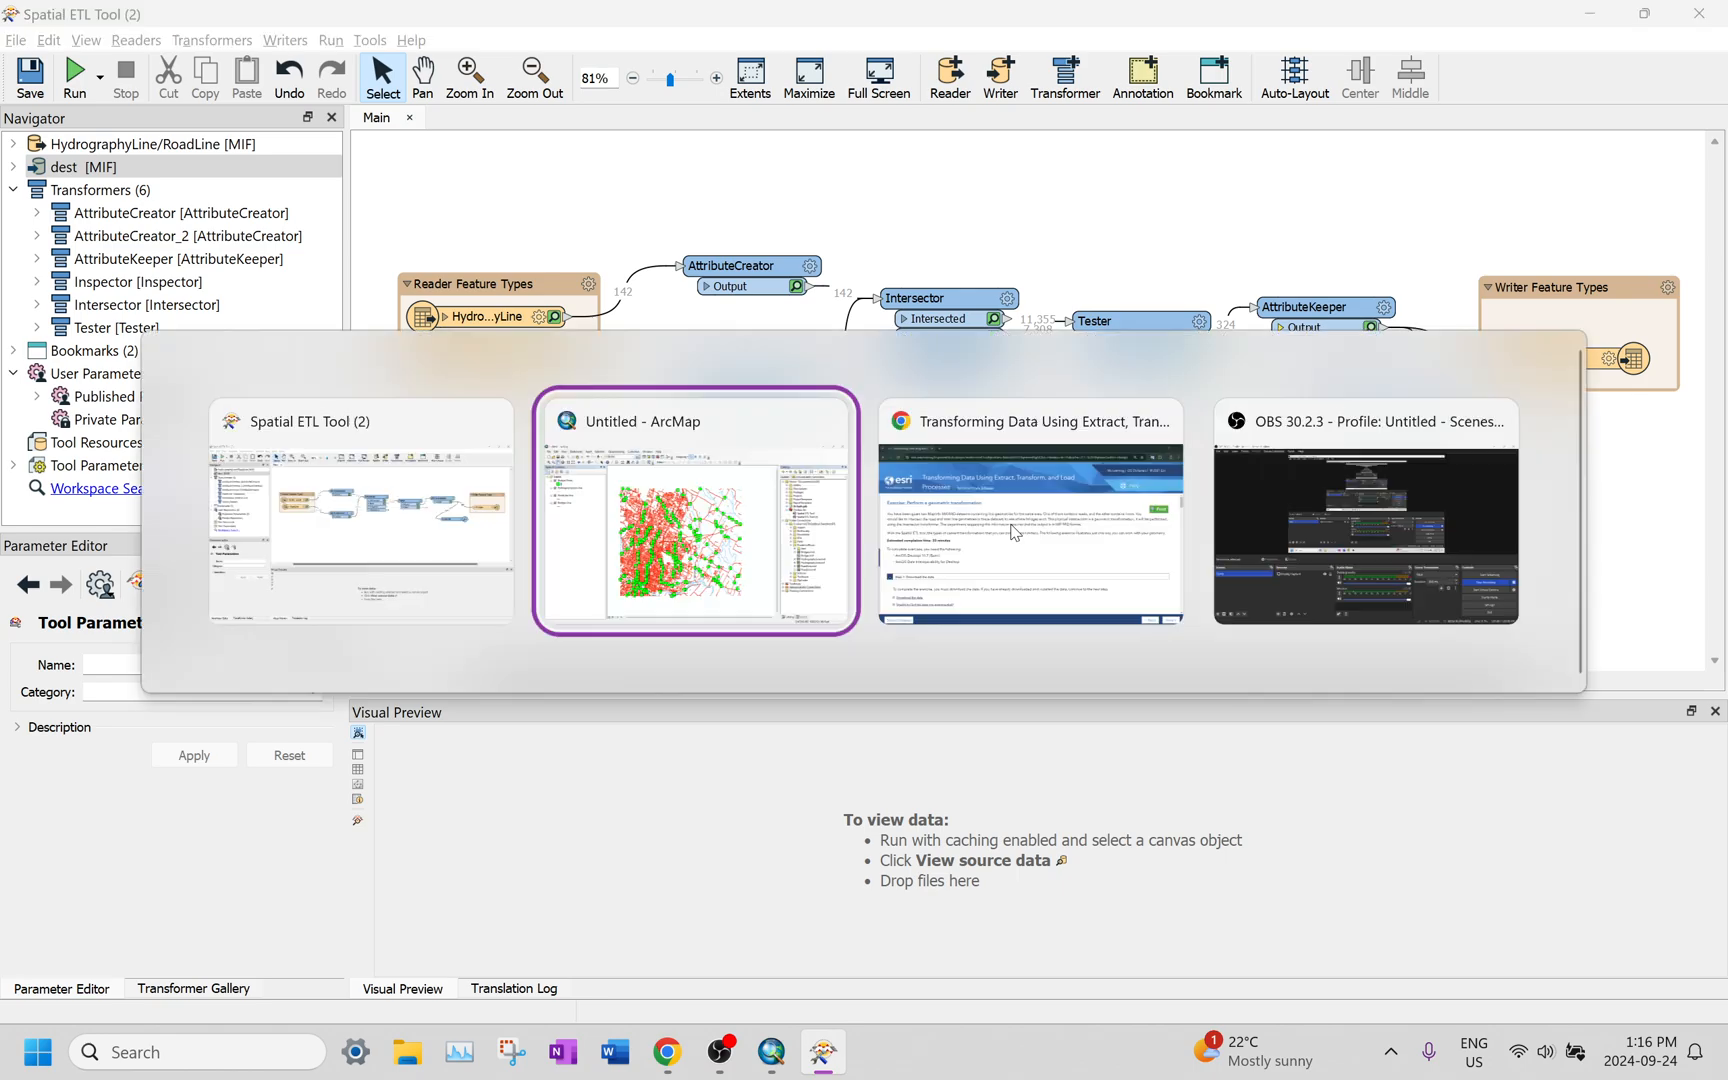
key("alt+Tab")
key("alt+Tab")
key("alt+Tab")
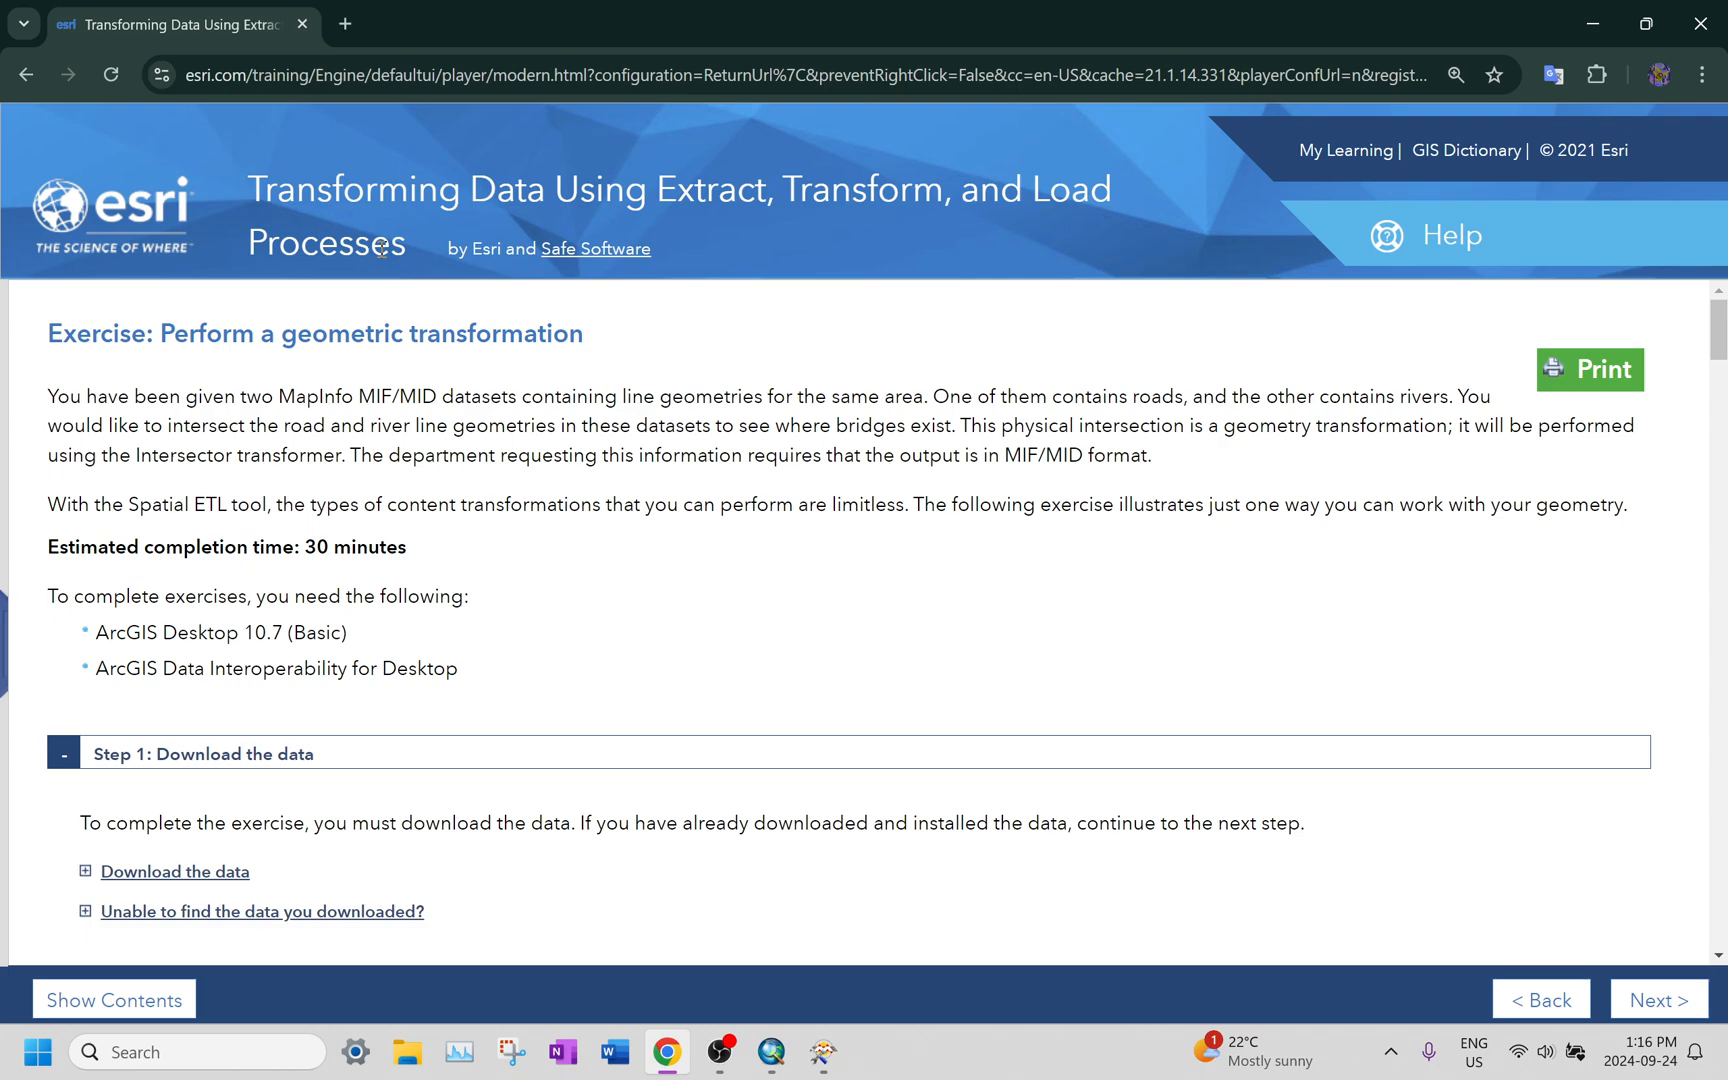
key("alt+Tab")
left_click(824, 1056)
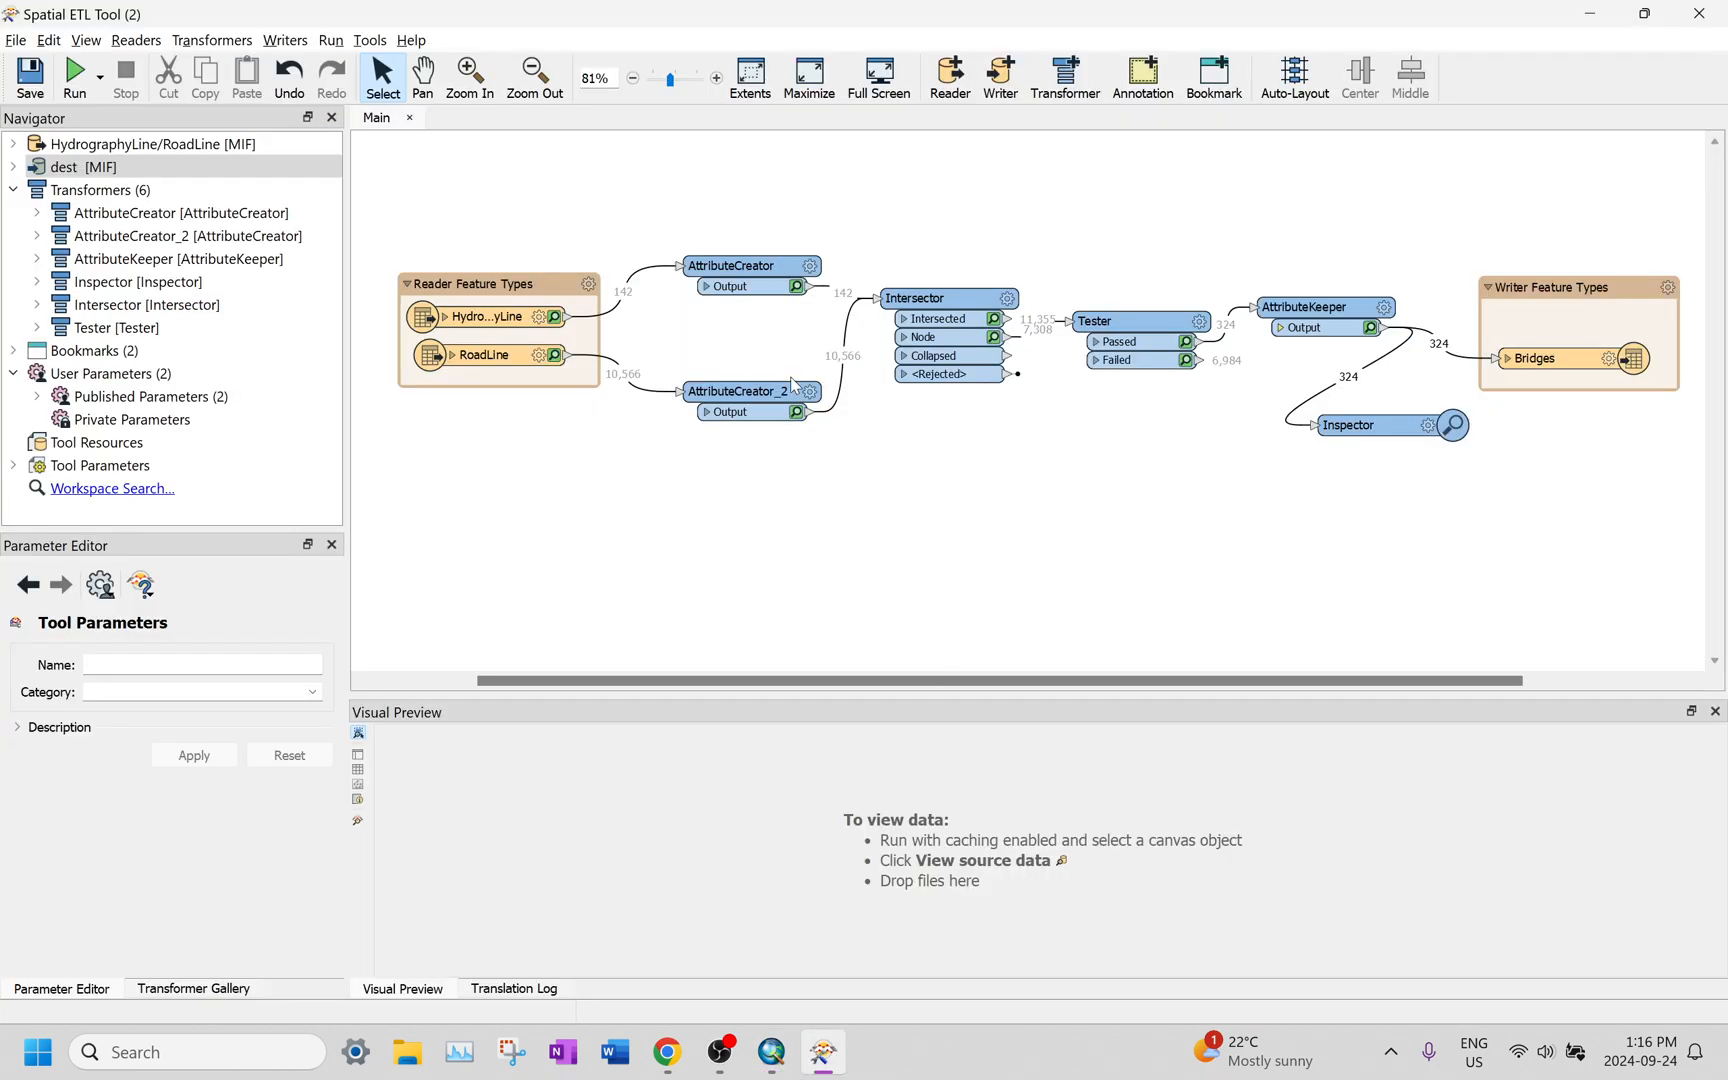